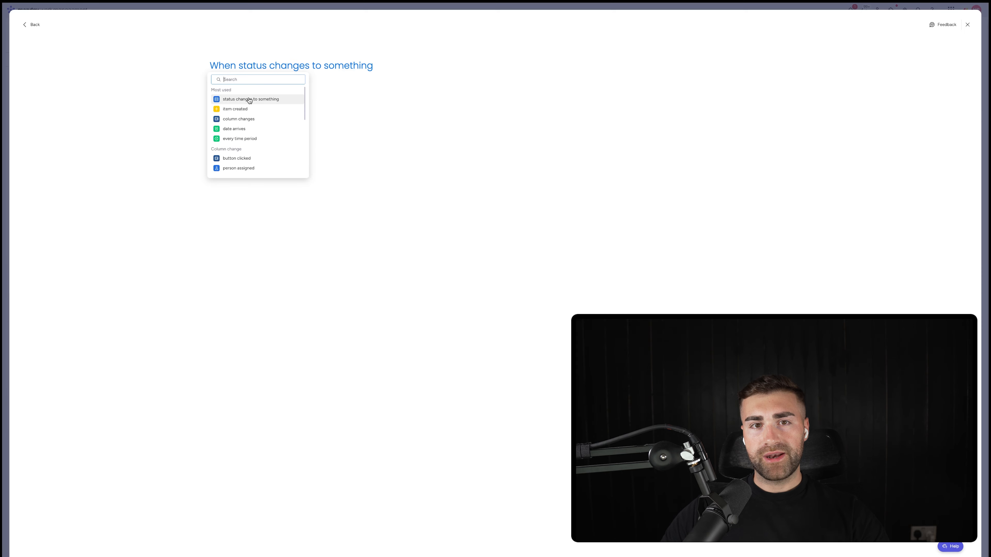
Step: Set the automation's trigger to the Status column changing to New
{"action": "left_click", "coordinate": [250, 67]}
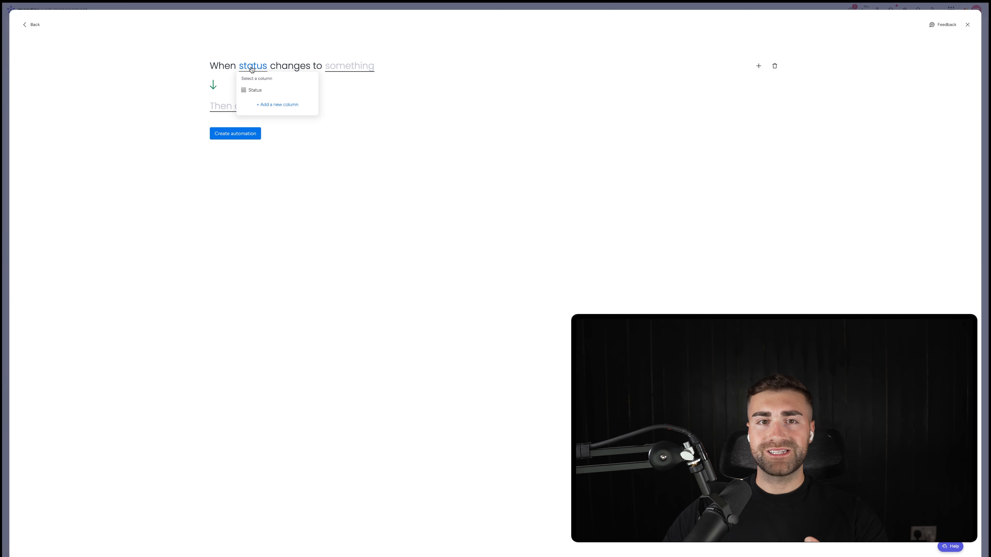
{"action": "left_click", "coordinate": [251, 90]}
{"action": "left_click", "coordinate": [363, 66]}
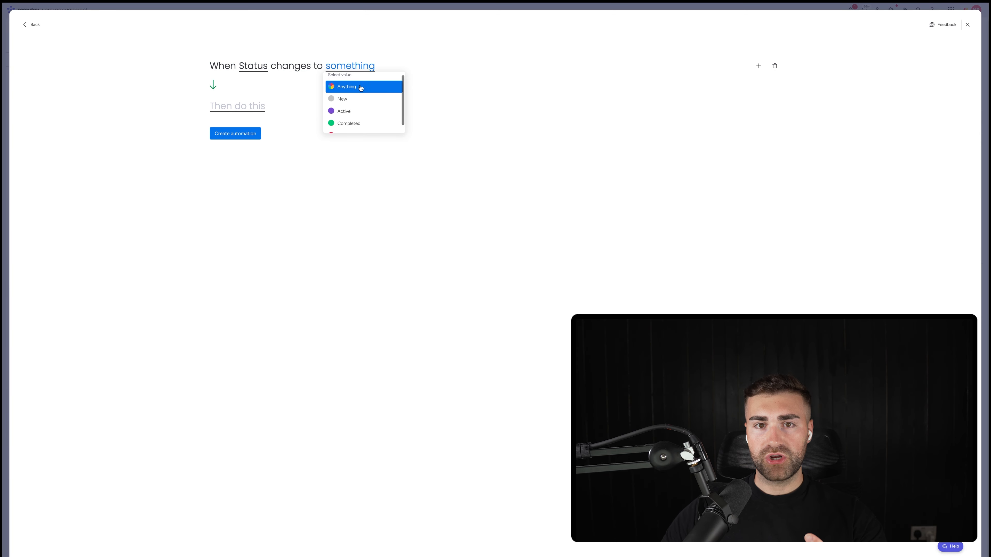
{"action": "left_click", "coordinate": [348, 100]}
Step: Add an action that moves the item to the New Clients group and create the automation
{"action": "left_click", "coordinate": [258, 109]}
{"action": "left_click", "coordinate": [250, 139]}
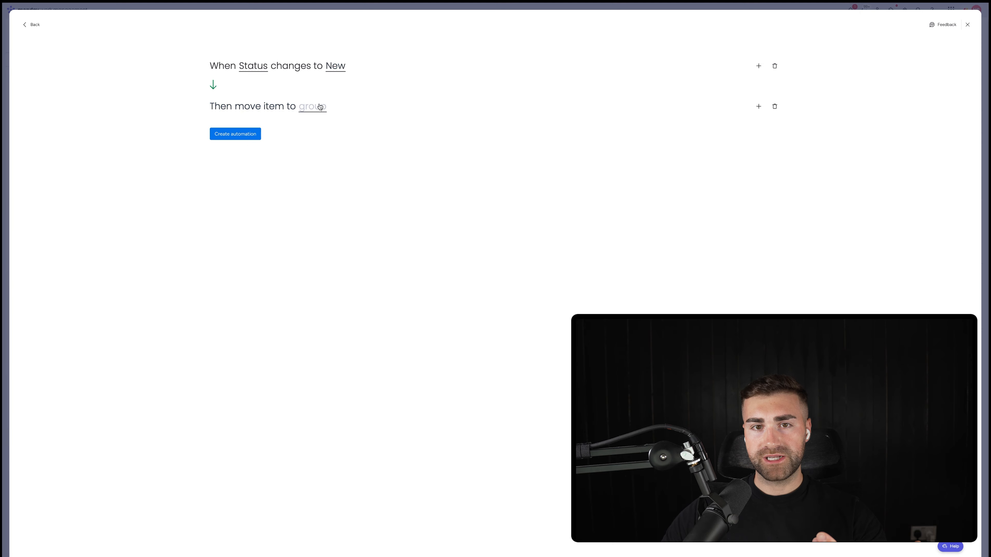
{"action": "left_click", "coordinate": [318, 107]}
{"action": "left_click", "coordinate": [312, 143]}
{"action": "left_click", "coordinate": [255, 137]}
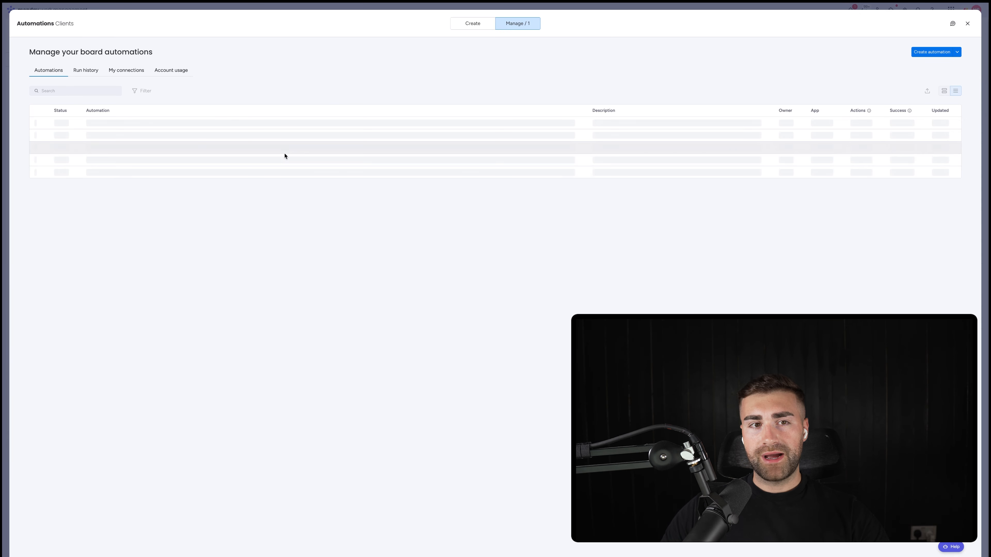
Step: Start a second automation triggered when the Status column changes to Active
{"action": "left_click", "coordinate": [933, 52]}
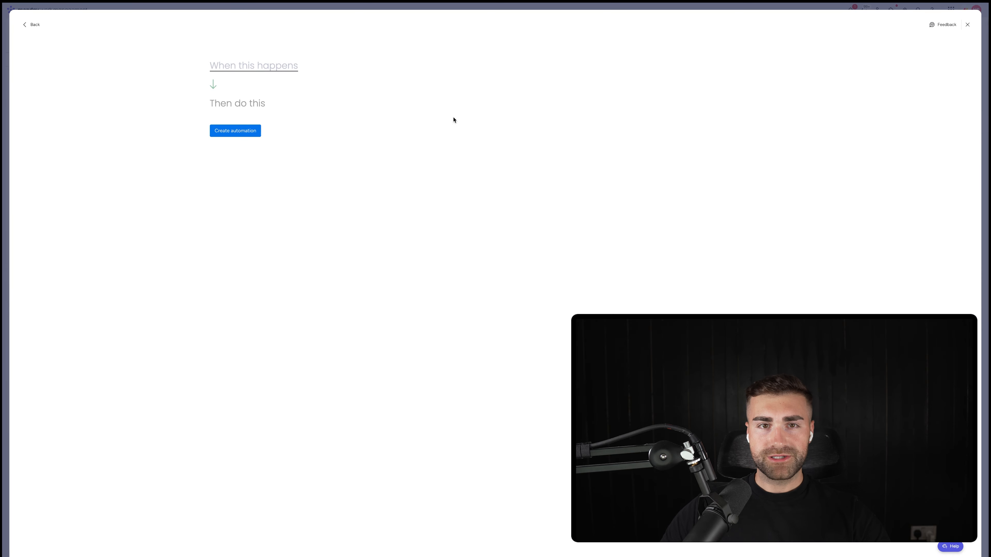
{"action": "left_click", "coordinate": [282, 71]}
{"action": "left_click", "coordinate": [249, 102]}
{"action": "left_click", "coordinate": [256, 65]}
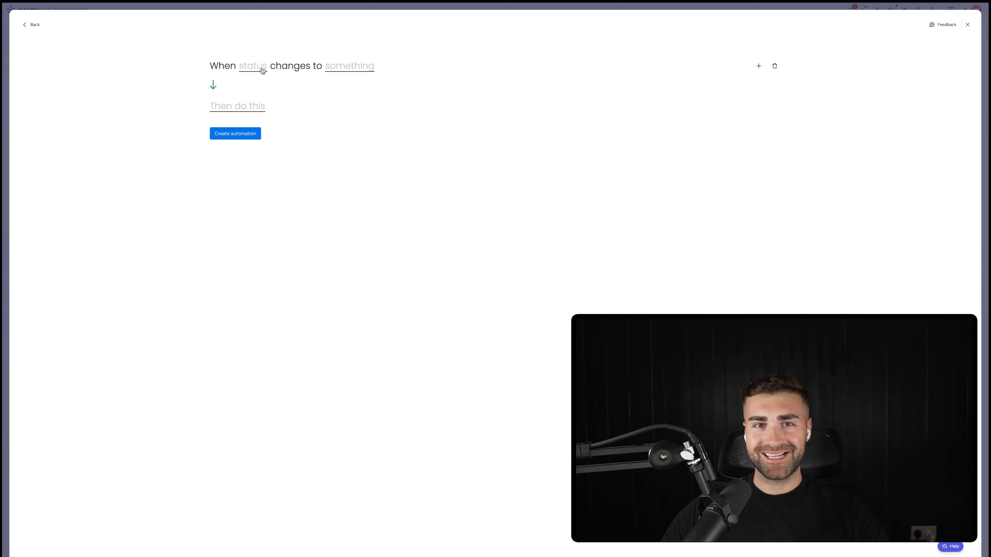
{"action": "left_click", "coordinate": [261, 70]}
{"action": "left_click", "coordinate": [249, 90]}
{"action": "left_click", "coordinate": [360, 68]}
{"action": "left_click", "coordinate": [349, 109]}
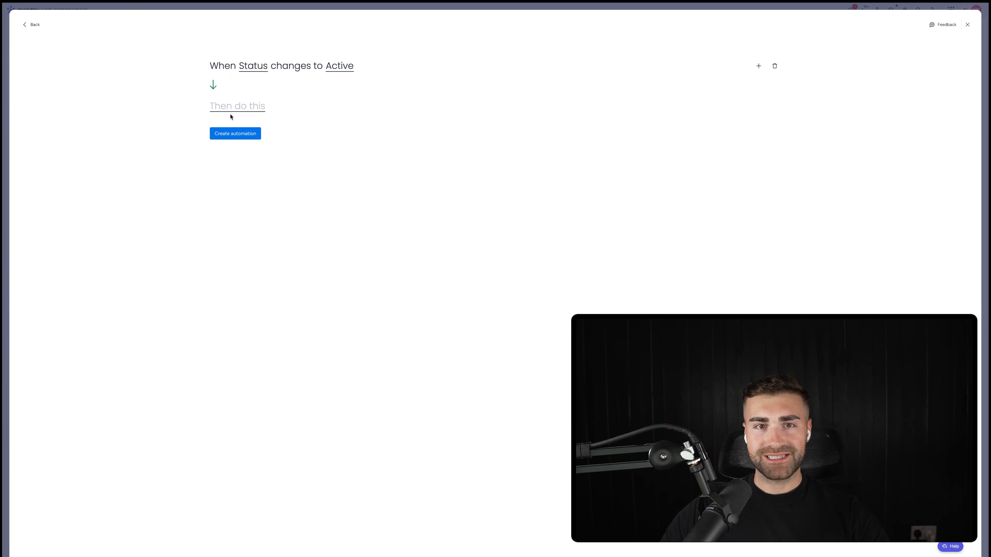
Step: Add an action that moves the item to the Active Clients group and create the automation
{"action": "left_click", "coordinate": [234, 110]}
{"action": "left_click", "coordinate": [255, 135]}
{"action": "left_click", "coordinate": [306, 111]}
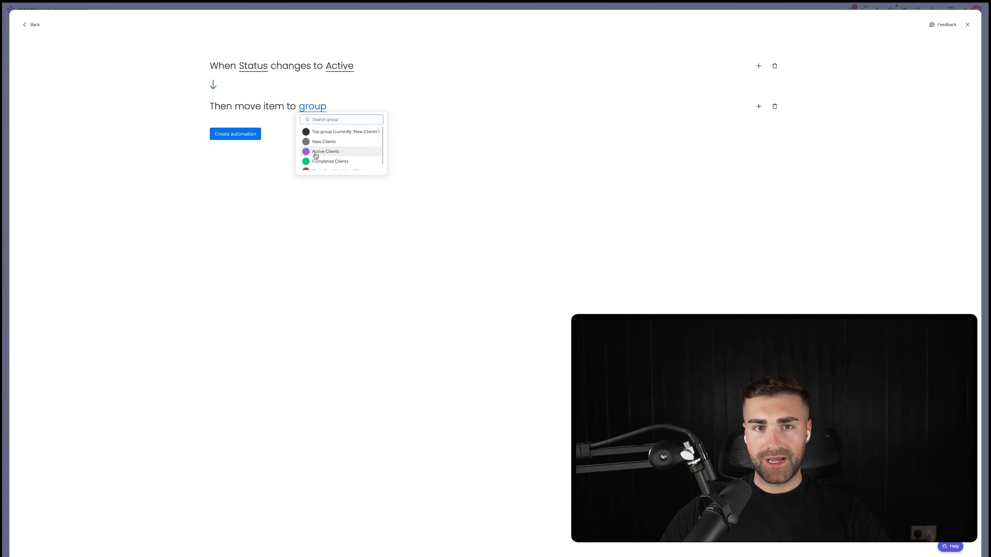
{"action": "left_click", "coordinate": [309, 145]}
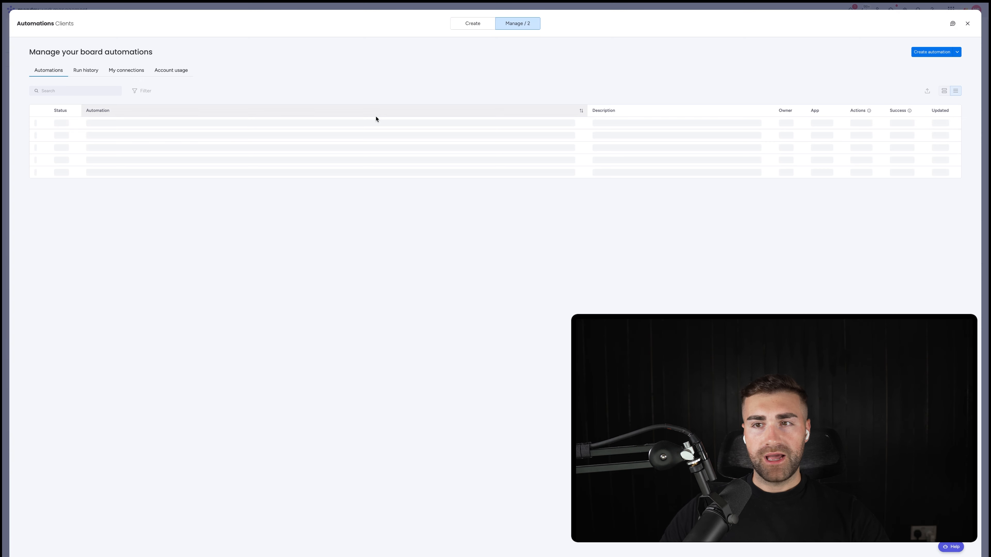
Step: Start a third automation triggered when the Status column changes to Completed
{"action": "left_click", "coordinate": [937, 52]}
{"action": "left_click", "coordinate": [255, 66]}
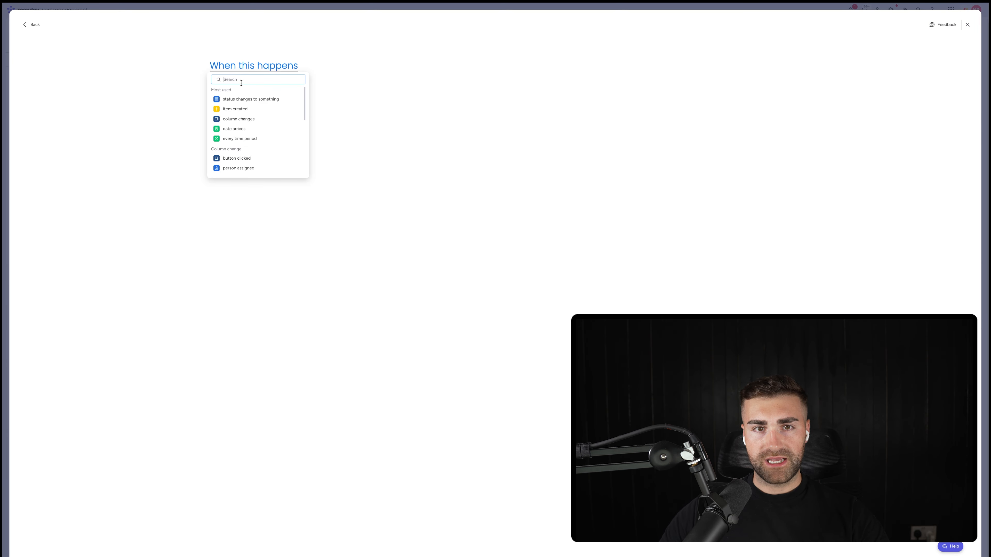
{"action": "left_click", "coordinate": [237, 99]}
{"action": "left_click", "coordinate": [330, 81]}
{"action": "left_click", "coordinate": [353, 74]}
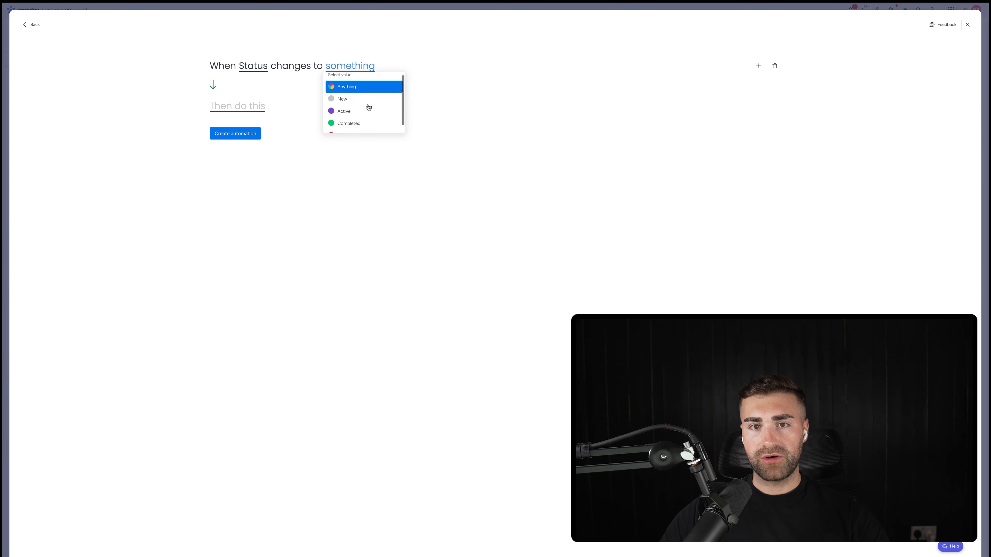
{"action": "left_click", "coordinate": [367, 113]}
Step: Add an action that moves the item to the Completed Clients group and create the automation
{"action": "left_click", "coordinate": [225, 110]}
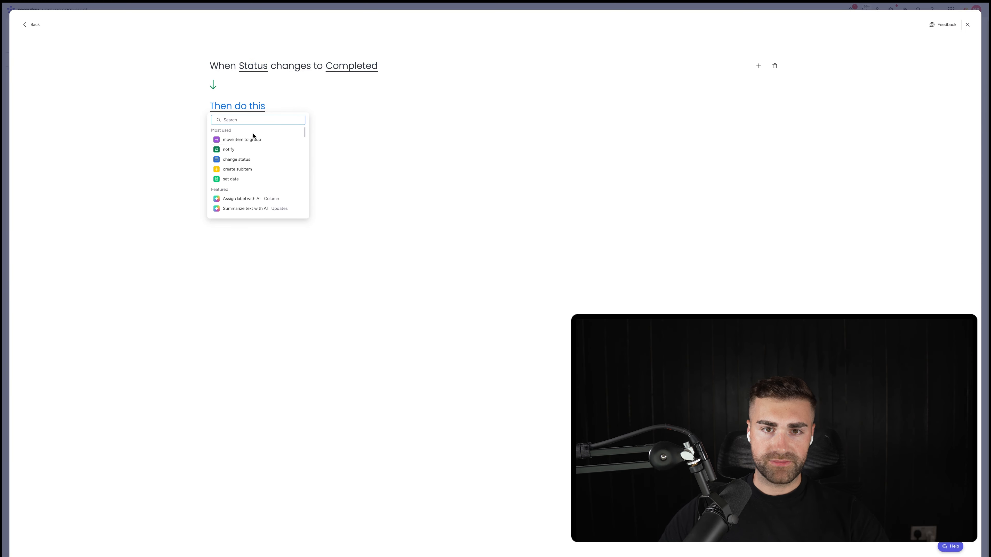
{"action": "left_click", "coordinate": [254, 139]}
{"action": "left_click", "coordinate": [314, 107]}
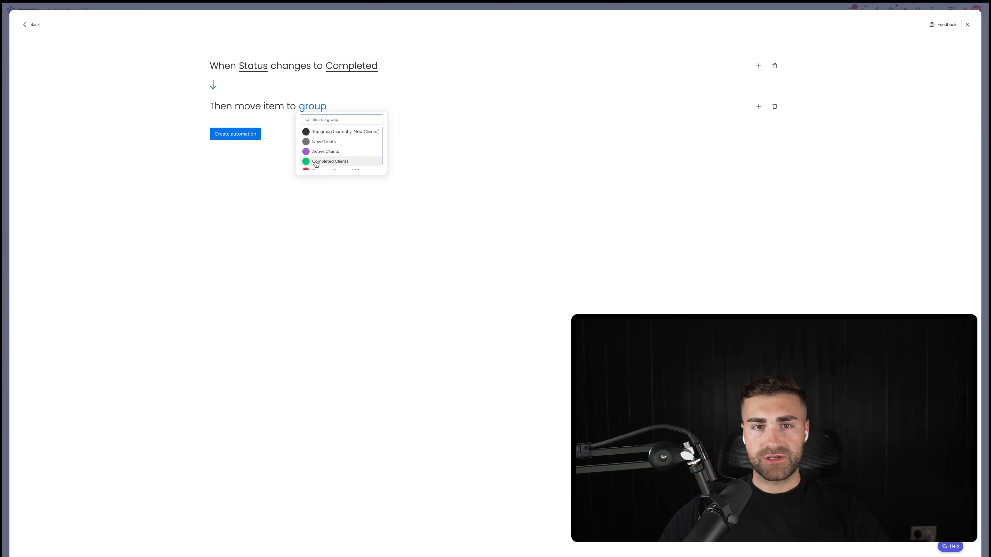
{"action": "left_click", "coordinate": [324, 165]}
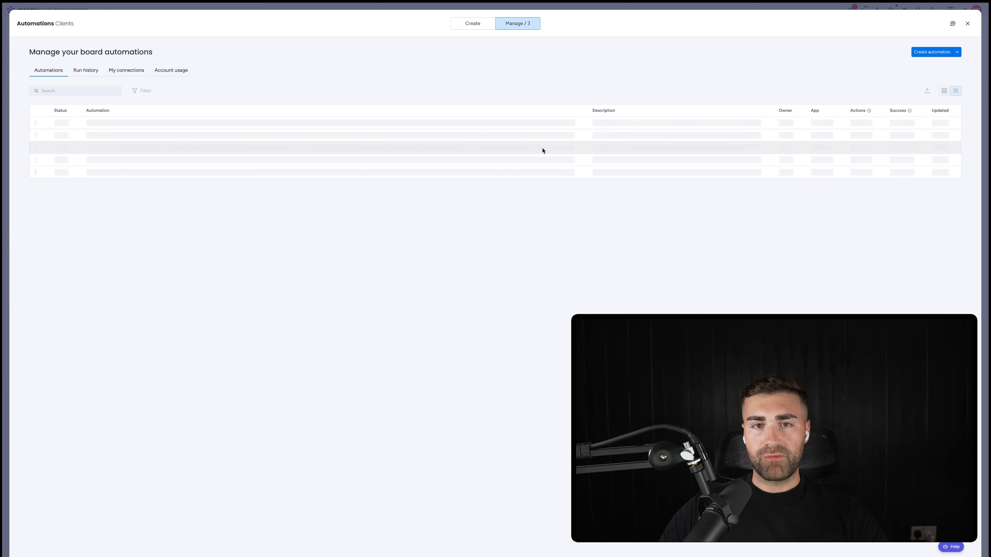
Step: Start a fourth automation triggered when the Status column changes to Cancelled / Vanished
{"action": "left_click", "coordinate": [927, 51]}
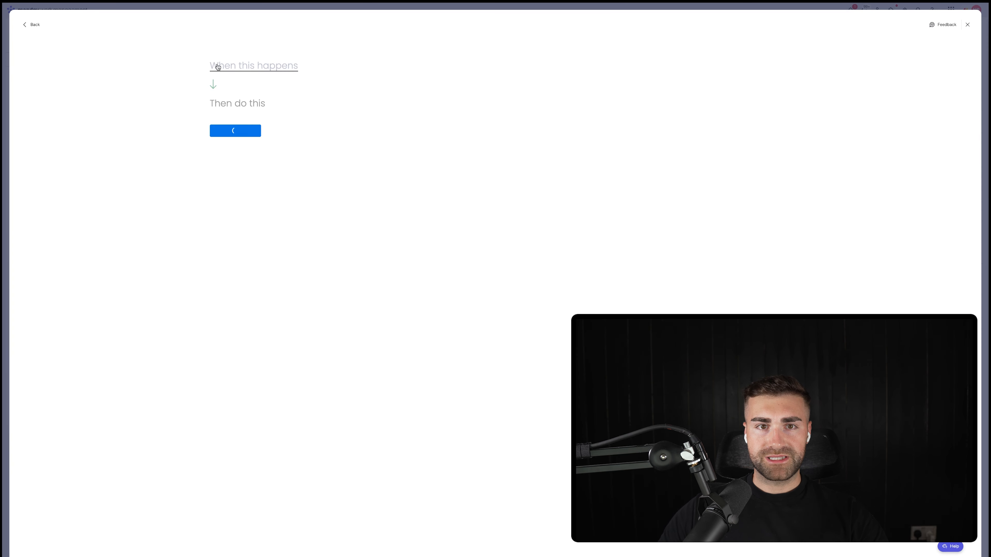
{"action": "left_click", "coordinate": [217, 66]}
{"action": "left_click", "coordinate": [242, 98]}
{"action": "left_click", "coordinate": [246, 77]}
{"action": "left_click", "coordinate": [252, 68]}
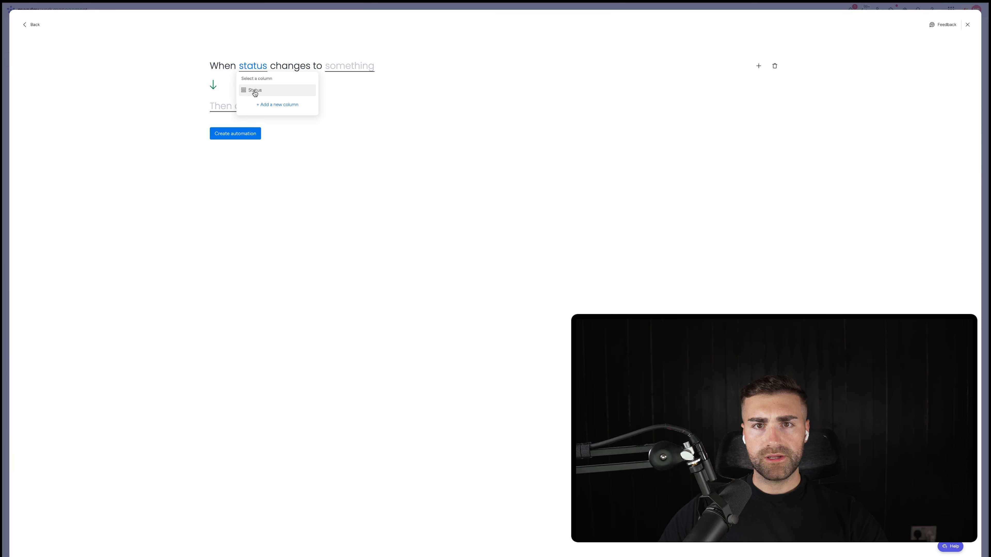
{"action": "left_click", "coordinate": [255, 91]}
{"action": "left_click", "coordinate": [365, 70]}
{"action": "left_click", "coordinate": [364, 116]}
Step: Add an action moving the item to the Cancelled / Vanished Clients group, create the automation and return to the board
{"action": "left_click", "coordinate": [245, 107]}
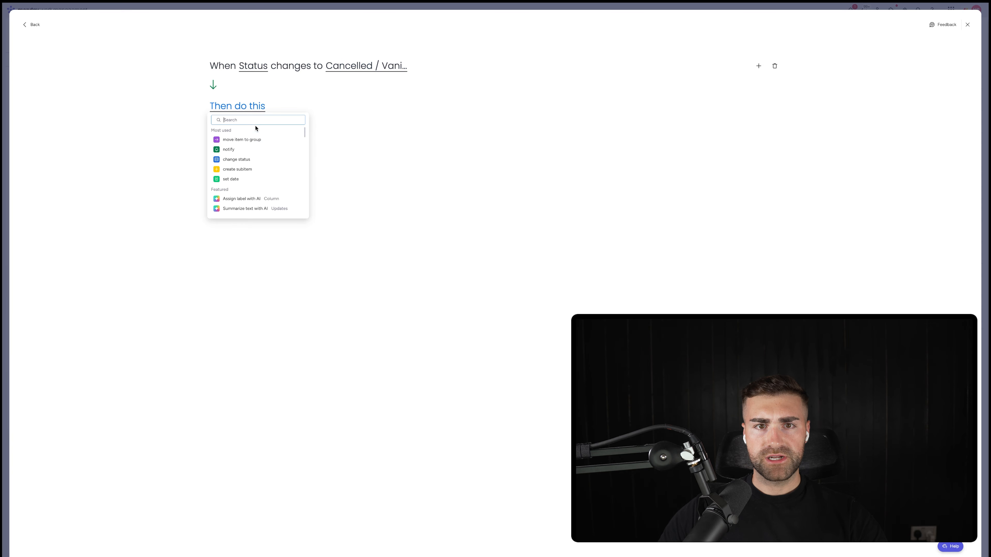
{"action": "left_click", "coordinate": [242, 140]}
{"action": "left_click", "coordinate": [312, 106]}
{"action": "left_click", "coordinate": [323, 155]}
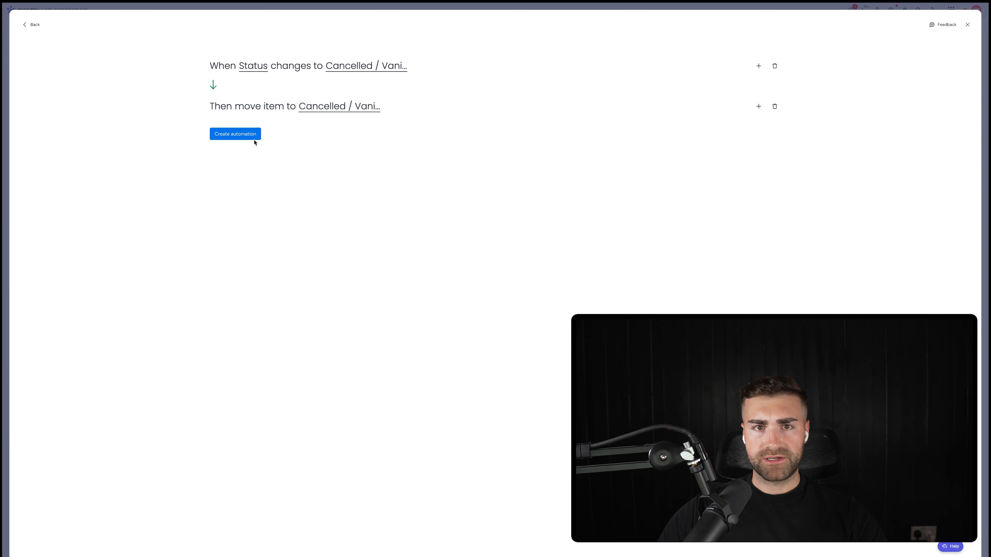
{"action": "left_click", "coordinate": [250, 138]}
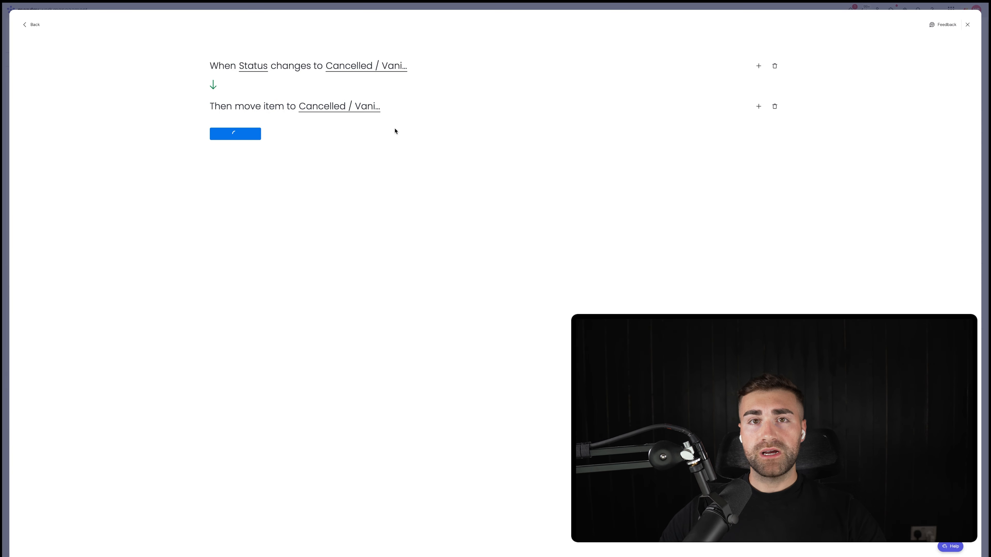
{"action": "key", "text": "Escape"}
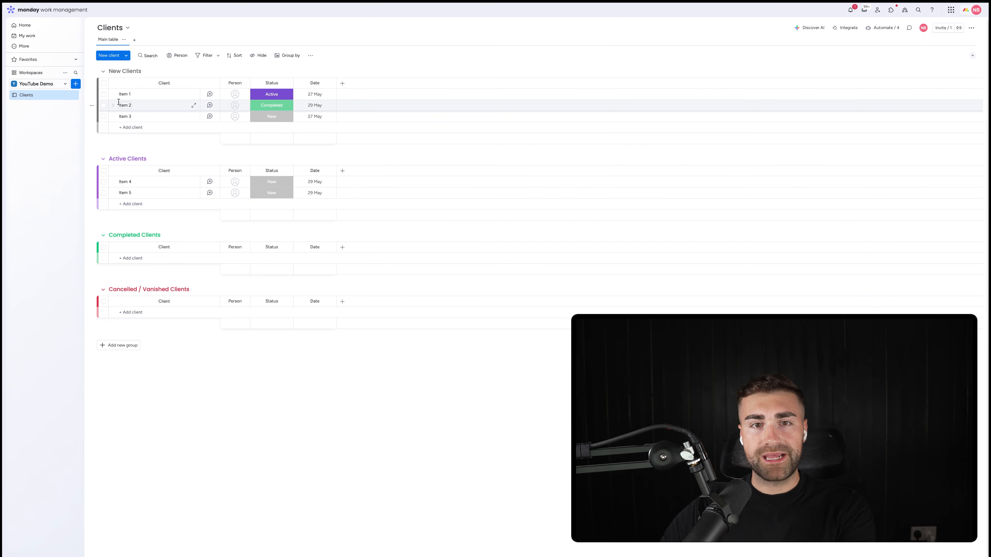
Step: Set the status of Item 1 to Completed, Item 2 to Active and Item 3 to Cancelled / Vanished
{"action": "left_click", "coordinate": [272, 95]}
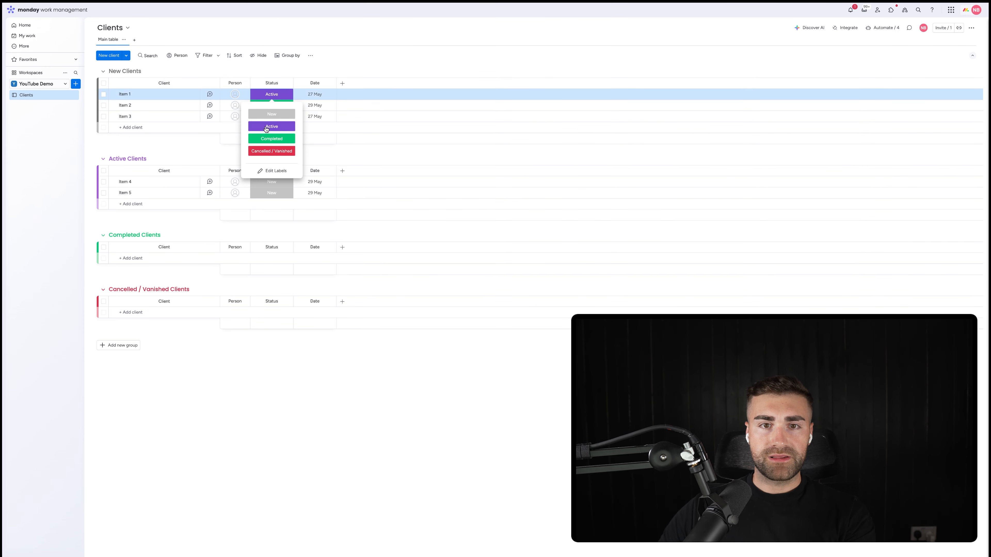
{"action": "left_click", "coordinate": [268, 140]}
{"action": "left_click", "coordinate": [269, 106]}
{"action": "left_click", "coordinate": [269, 138]}
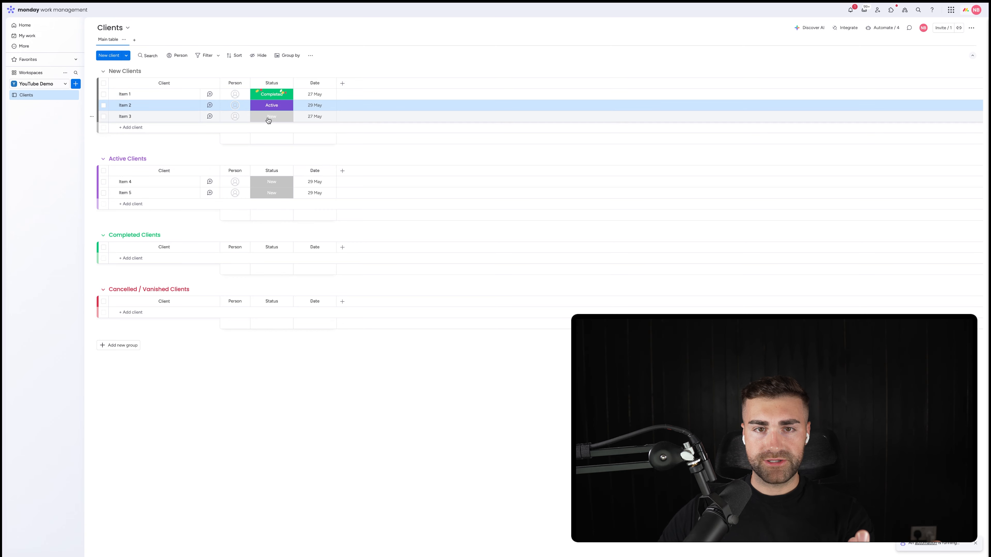
{"action": "left_click", "coordinate": [270, 116]}
{"action": "left_click", "coordinate": [271, 172]}
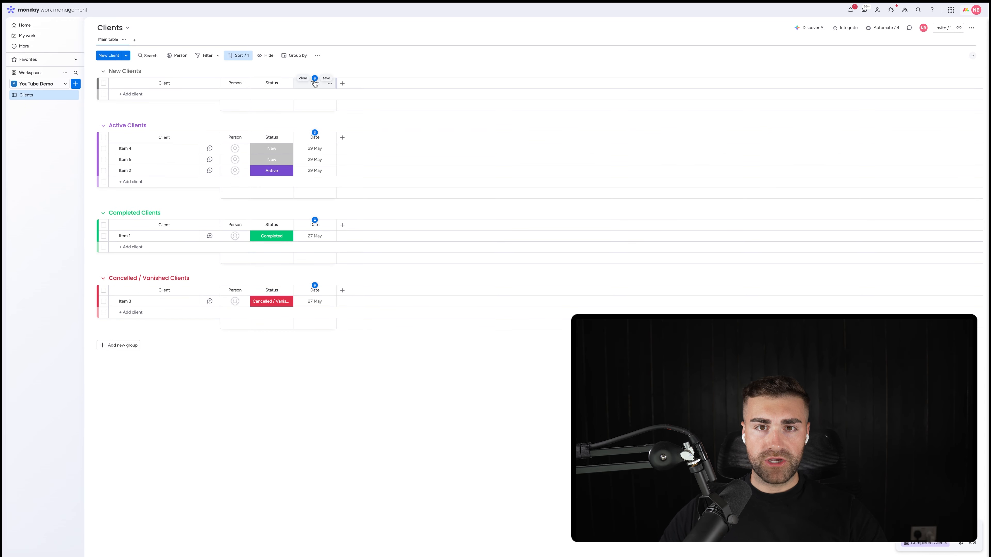
Step: Rename the Date column to Date Created and restrict editing of that column
{"action": "left_click", "coordinate": [313, 83]}
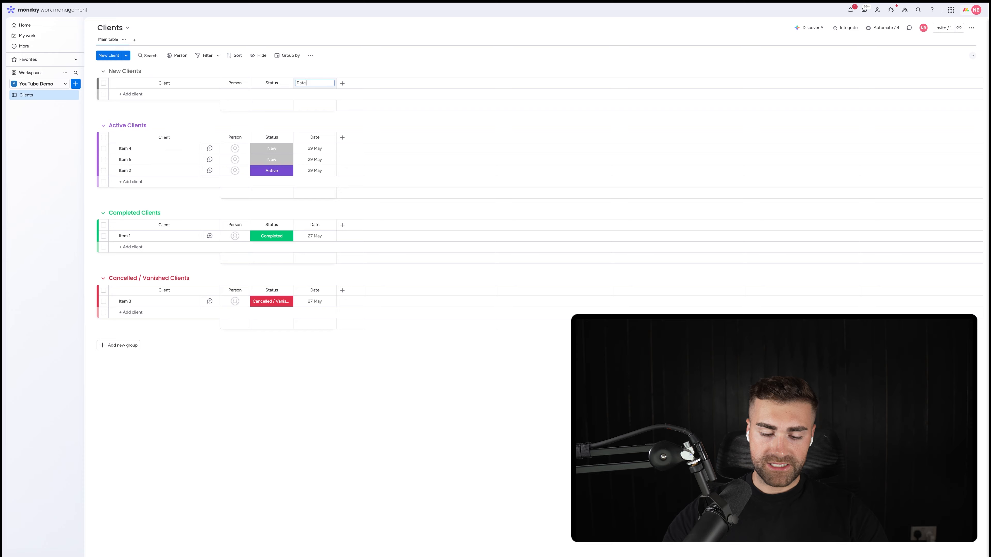
{"action": "key", "text": "Return"}
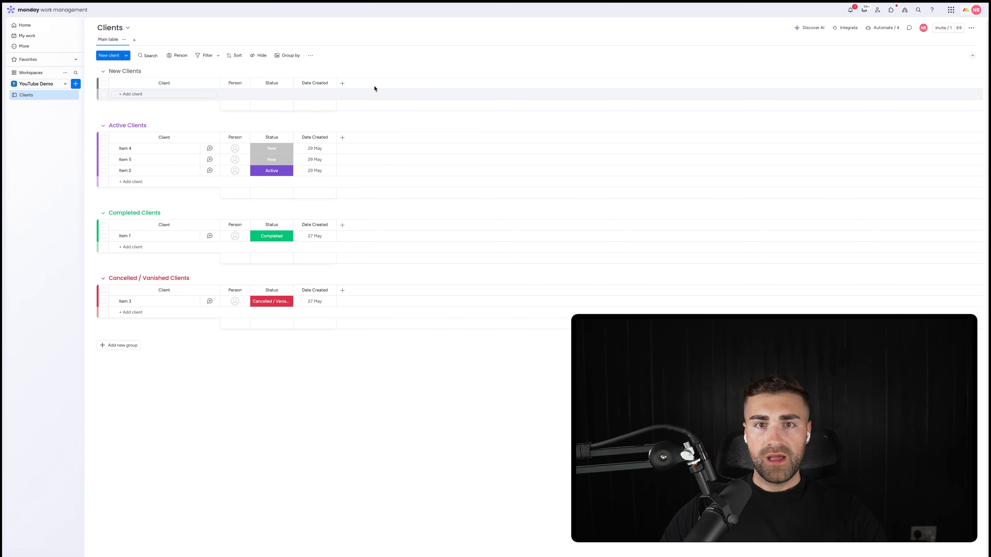
{"action": "left_click", "coordinate": [330, 84]}
{"action": "mouse_move", "coordinate": [366, 86]}
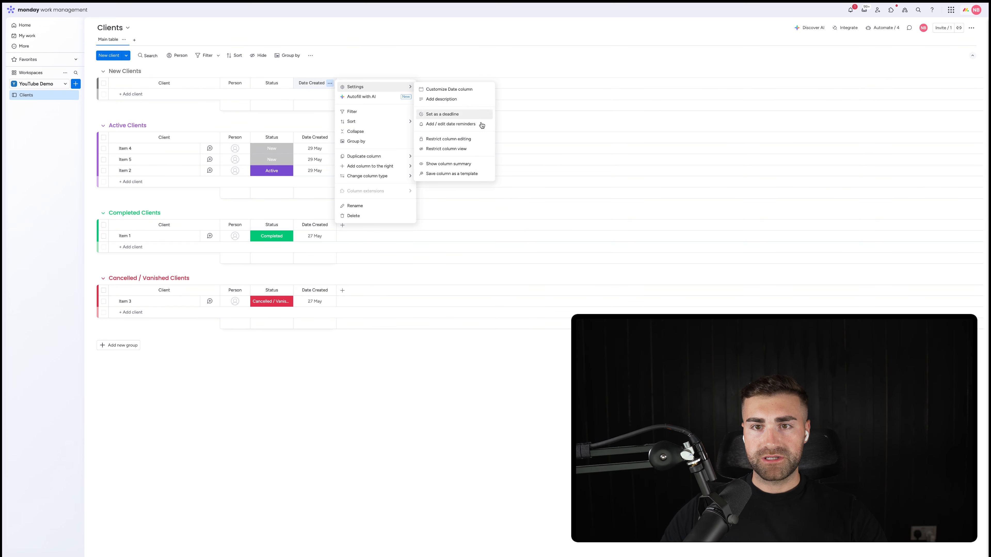
{"action": "left_click", "coordinate": [468, 137]}
{"action": "left_click", "coordinate": [468, 58]}
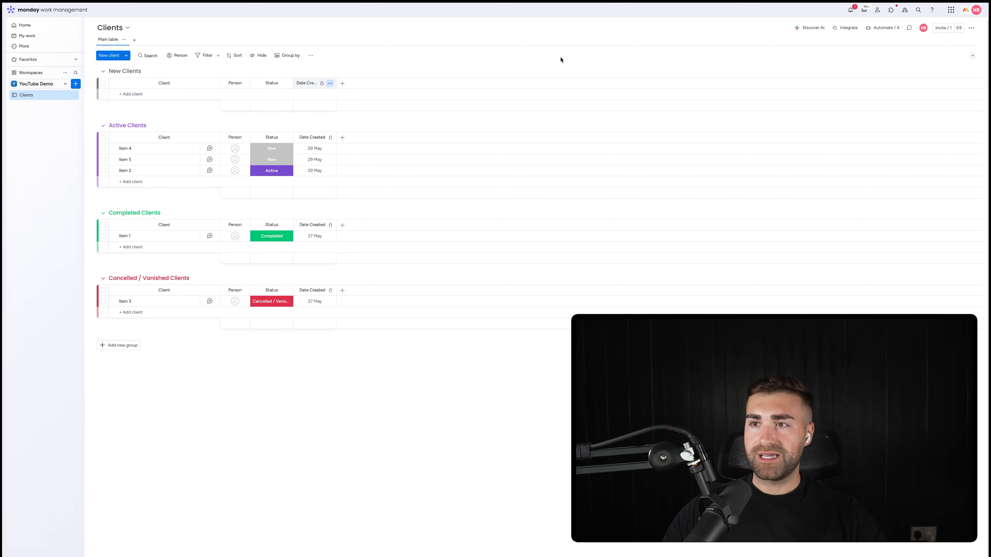
Step: Start a new board automation triggered when an item is created
{"action": "left_click", "coordinate": [886, 29]}
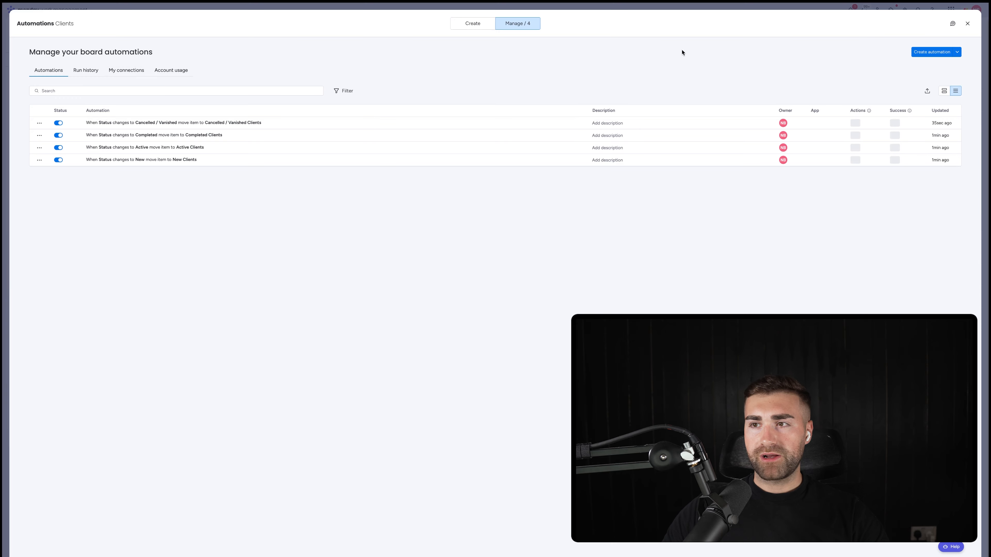
{"action": "left_click", "coordinate": [927, 55]}
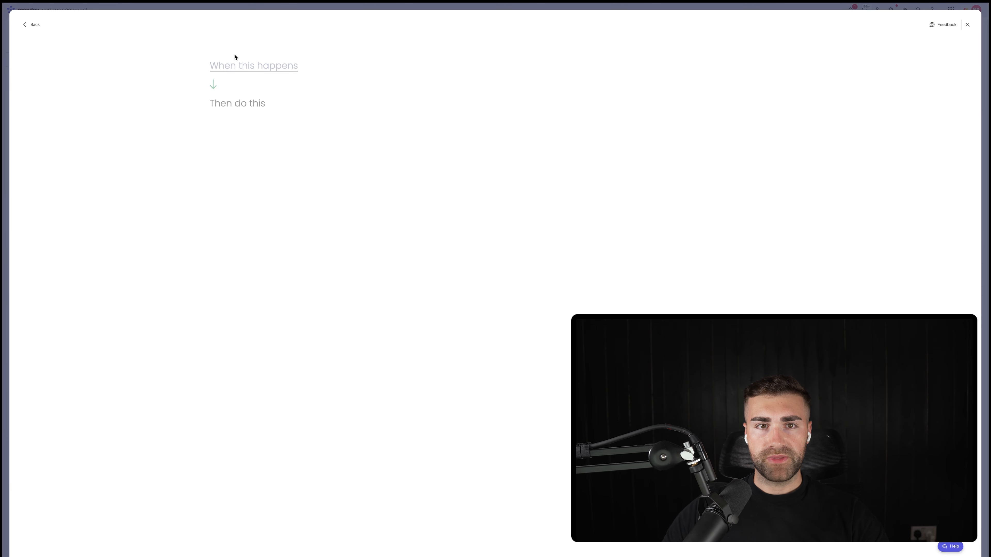
{"action": "left_click", "coordinate": [231, 66]}
{"action": "type", "text": "item"}
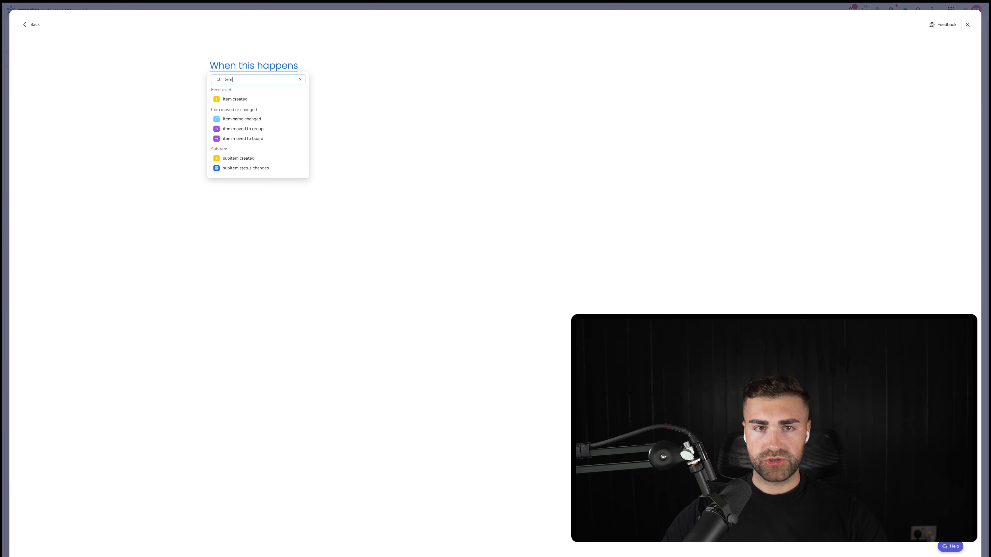
{"action": "left_click", "coordinate": [225, 99]}
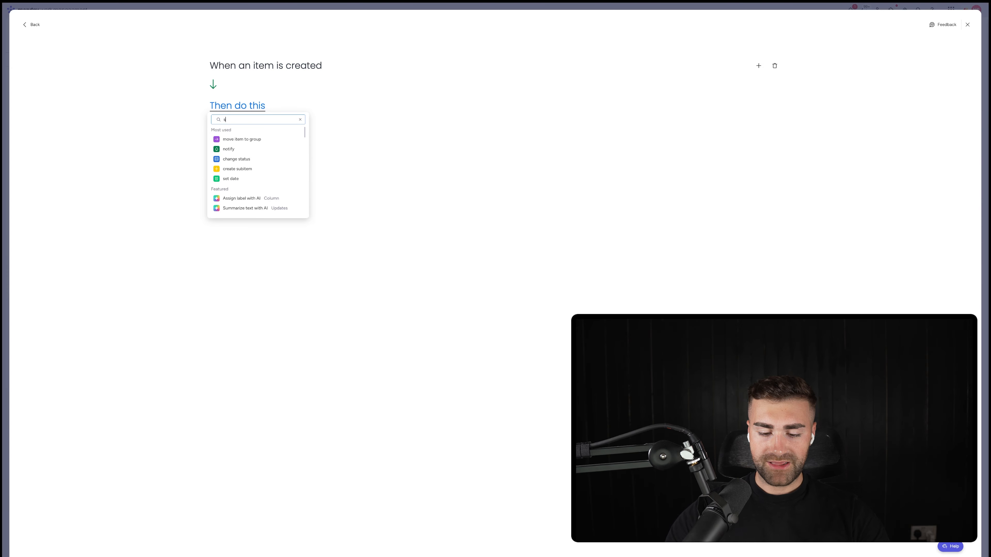
Step: Add an action that sets Date Created to today, create the automation and return to the board
{"action": "left_click", "coordinate": [246, 139]}
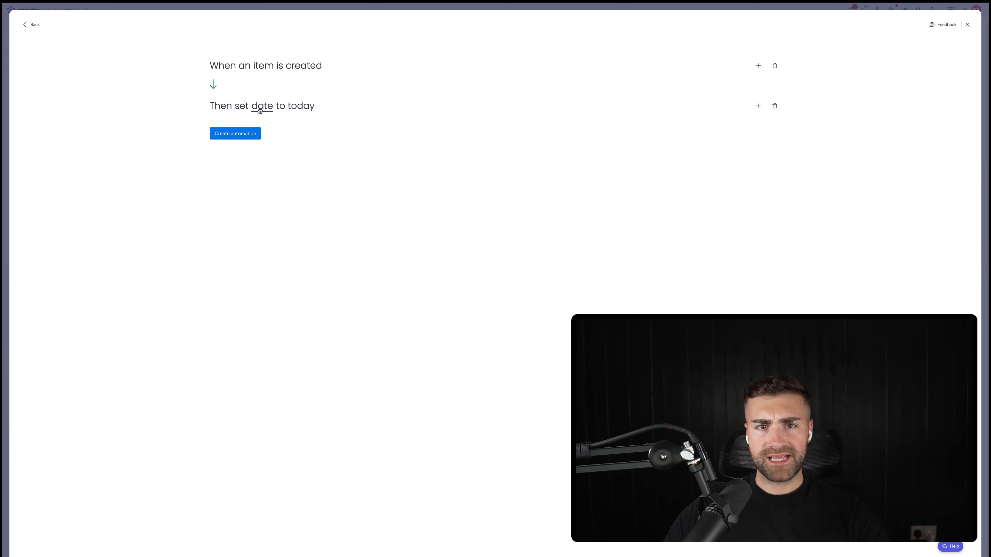
{"action": "left_click", "coordinate": [262, 109]}
{"action": "left_click", "coordinate": [277, 131]}
{"action": "left_click", "coordinate": [231, 132]}
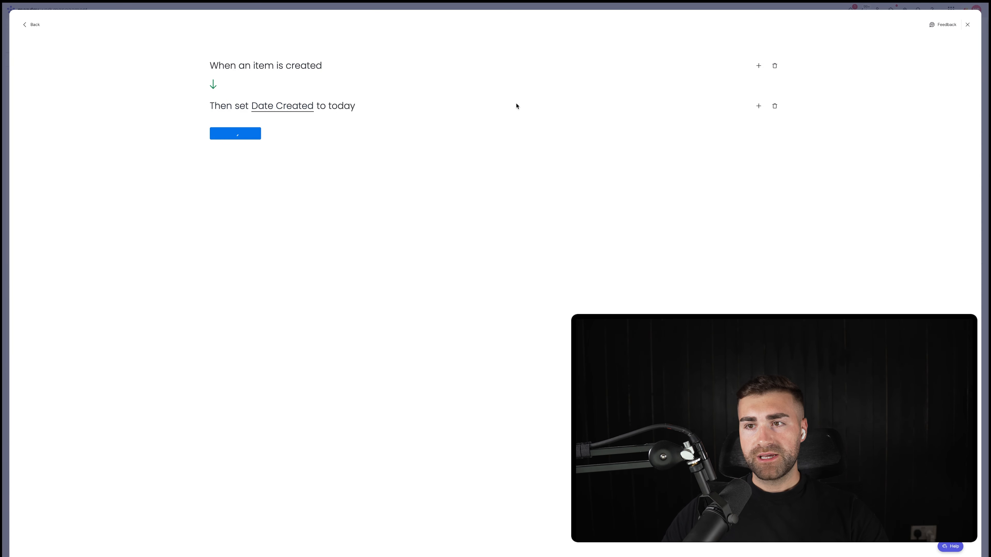
{"action": "key", "text": "Escape"}
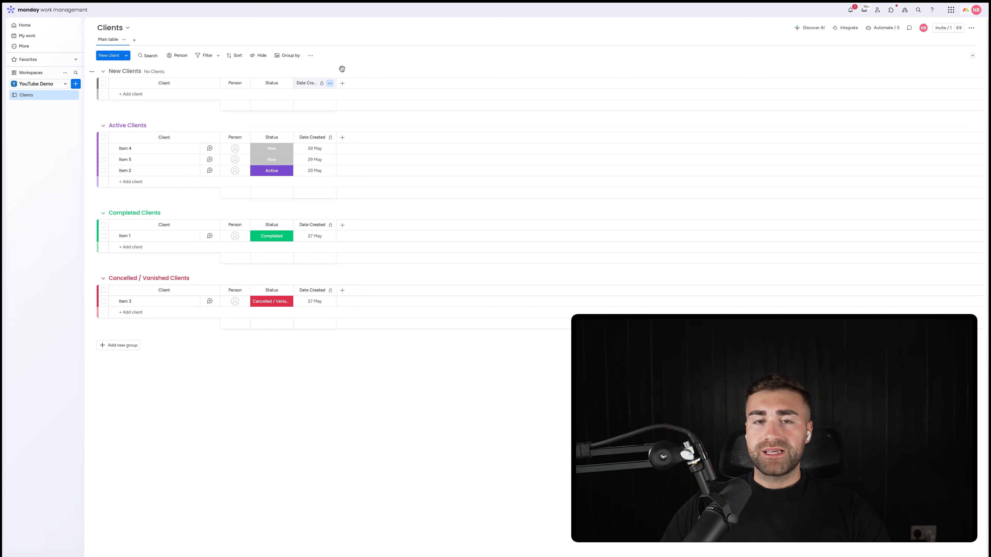
Step: Add a Date column to the board and name it Date Closed
{"action": "left_click", "coordinate": [344, 84]}
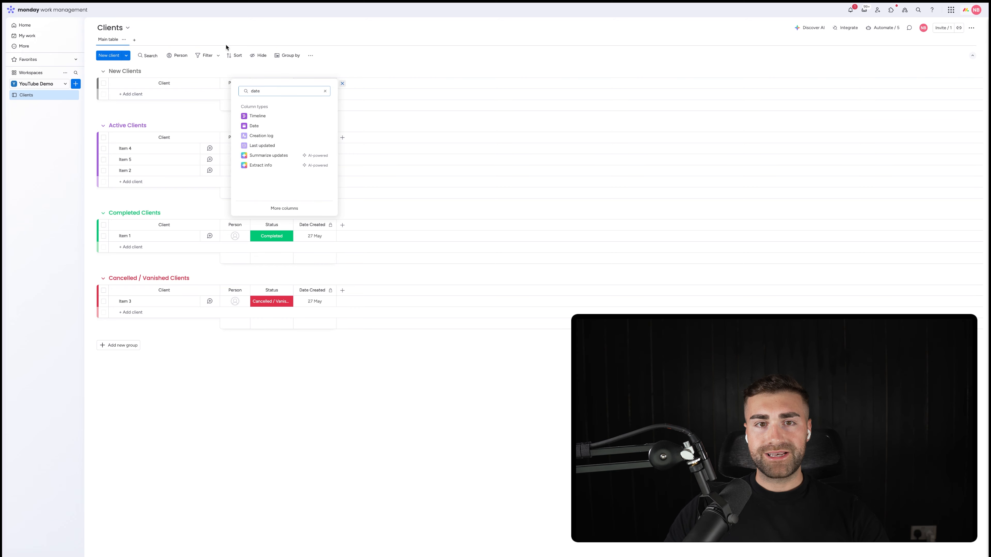
{"action": "left_click", "coordinate": [272, 127]}
{"action": "left_click", "coordinate": [358, 84]}
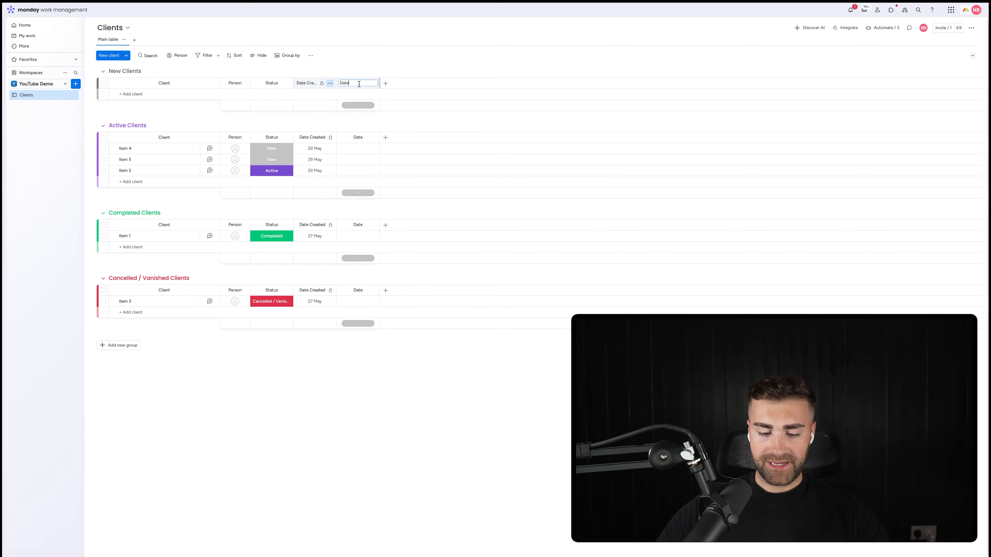
{"action": "type", "text": "Close"}
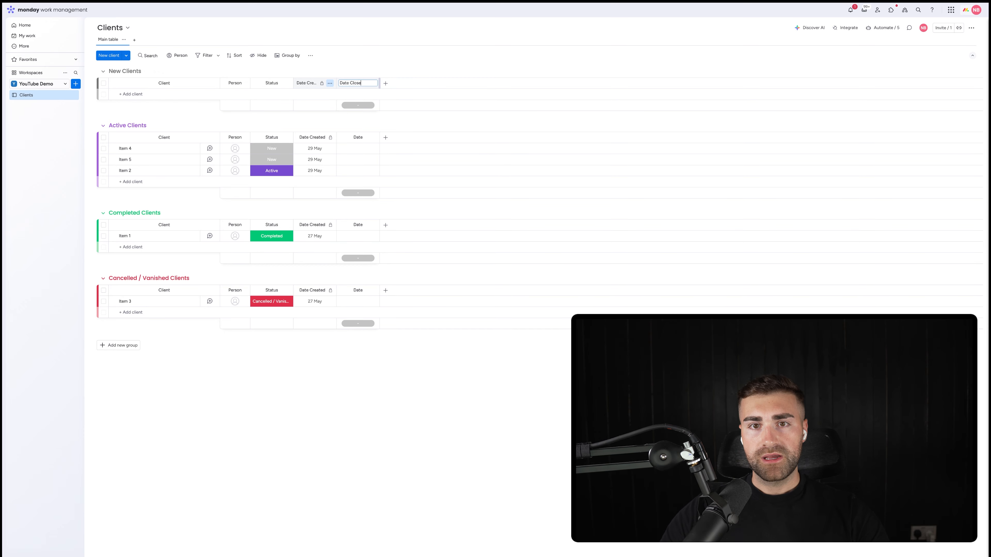
{"action": "type", "text": "d"}
{"action": "key", "text": "Return"}
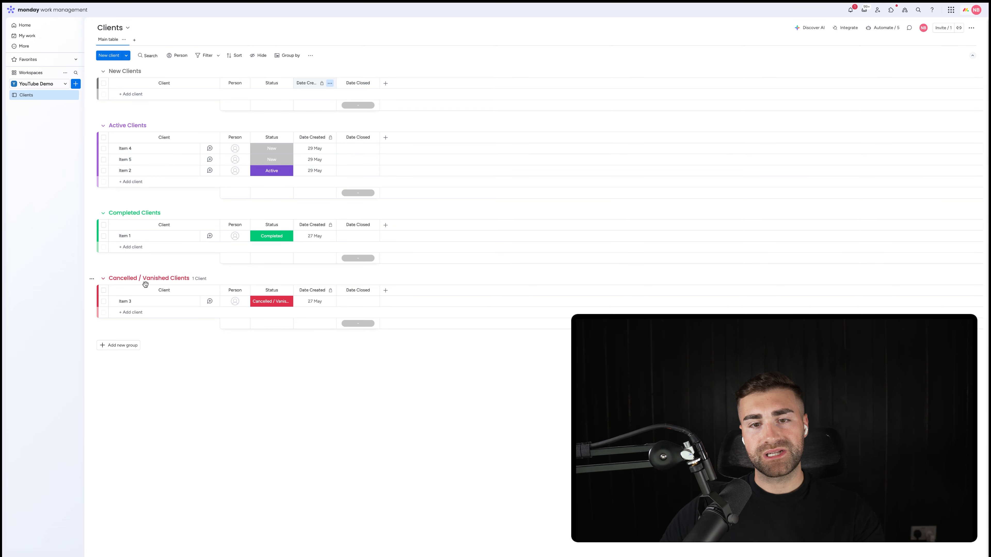
Step: Hide the column summary of Date Closed and restrict editing of that column
{"action": "left_click", "coordinate": [373, 84]}
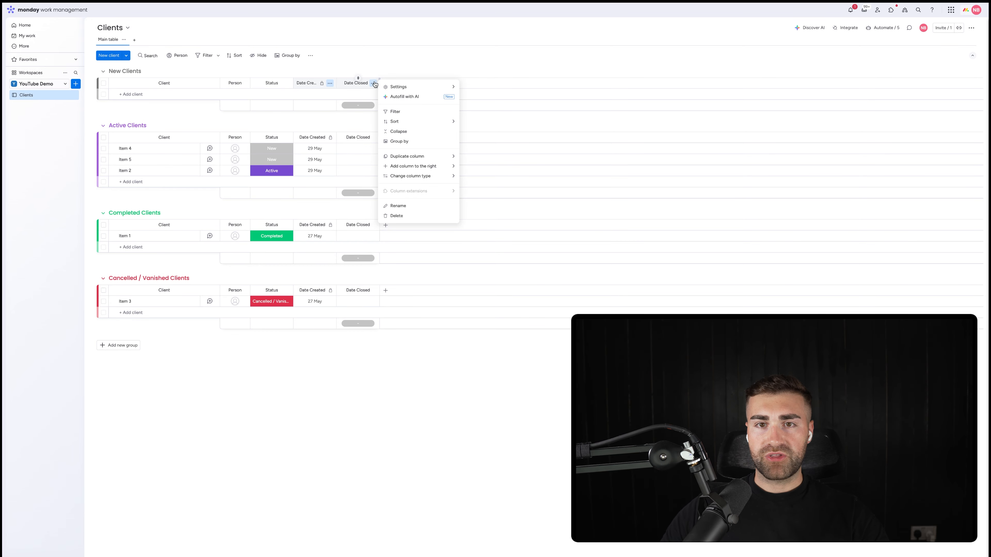
{"action": "mouse_move", "coordinate": [422, 86]}
{"action": "left_click", "coordinate": [495, 165]}
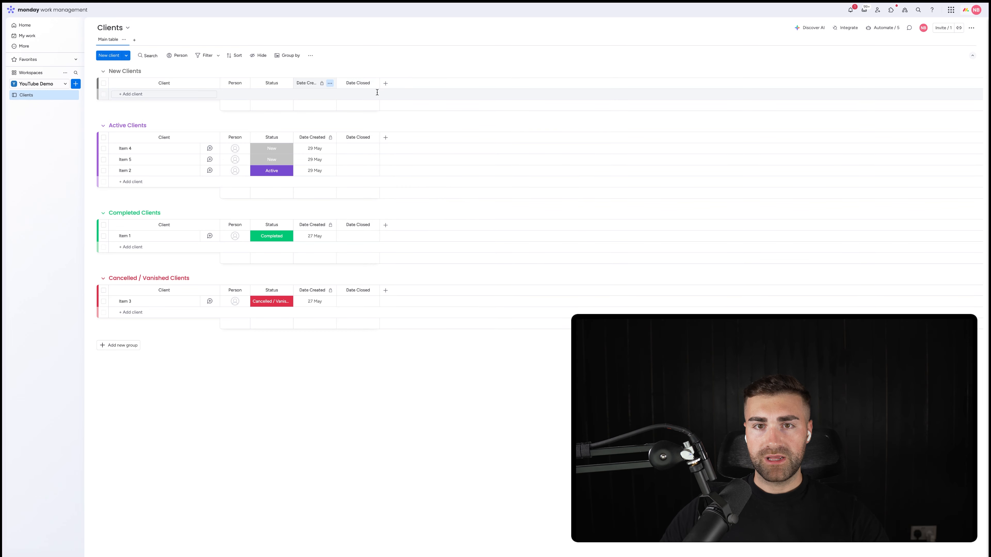
{"action": "left_click", "coordinate": [374, 85]}
{"action": "left_click", "coordinate": [504, 136]}
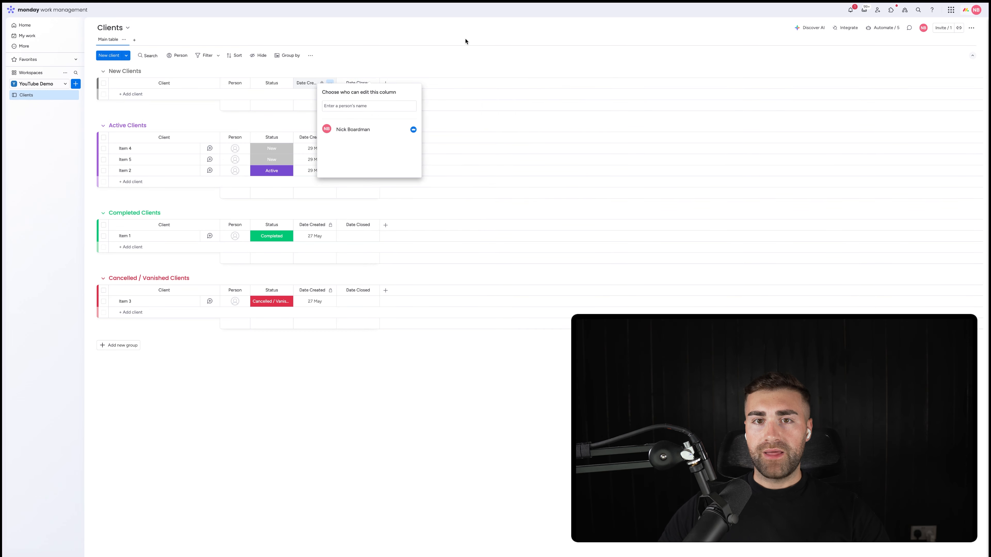
{"action": "left_click", "coordinate": [464, 39]}
Step: Edit the automation for status Completed to also set Date Closed to today, and update the automation
{"action": "left_click", "coordinate": [874, 29]}
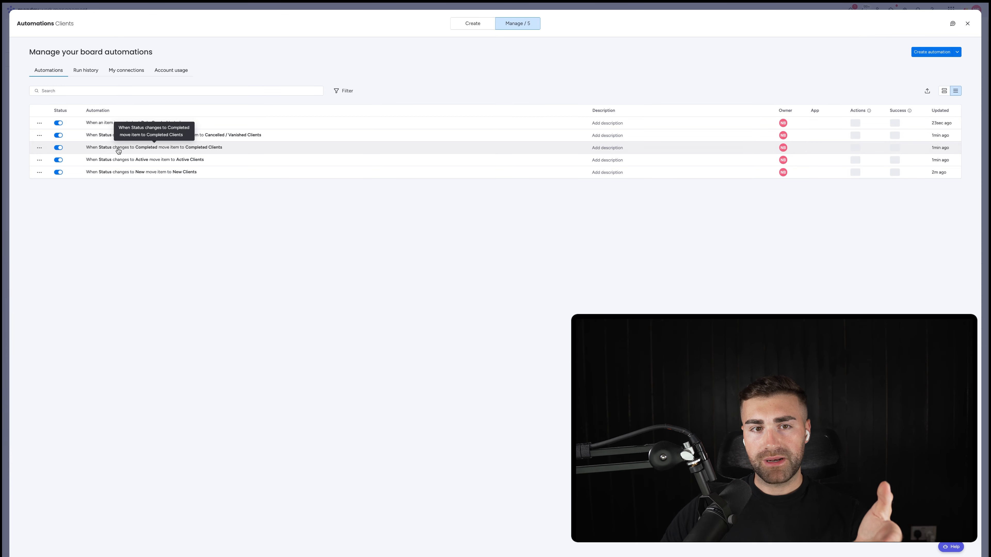
{"action": "left_click", "coordinate": [154, 150]}
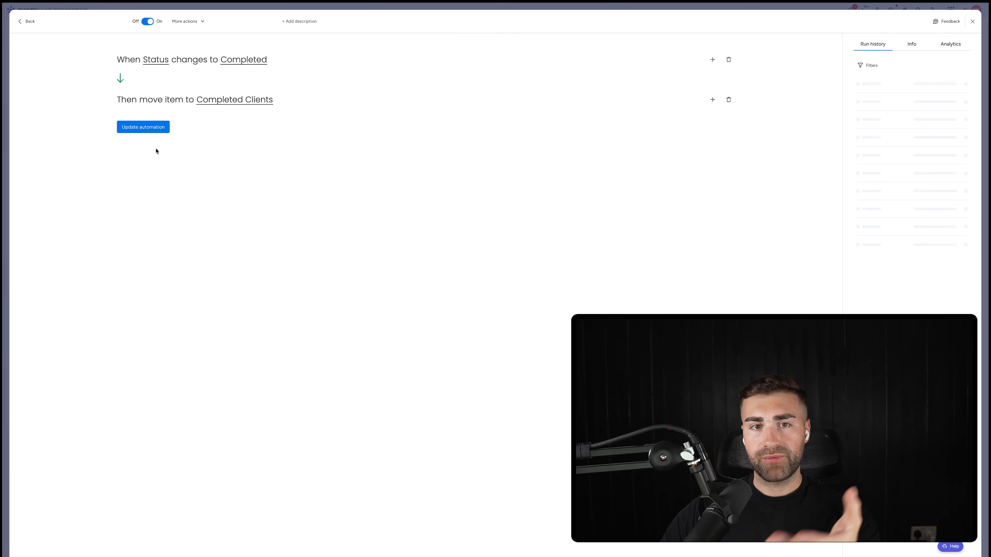
{"action": "left_click", "coordinate": [713, 100]}
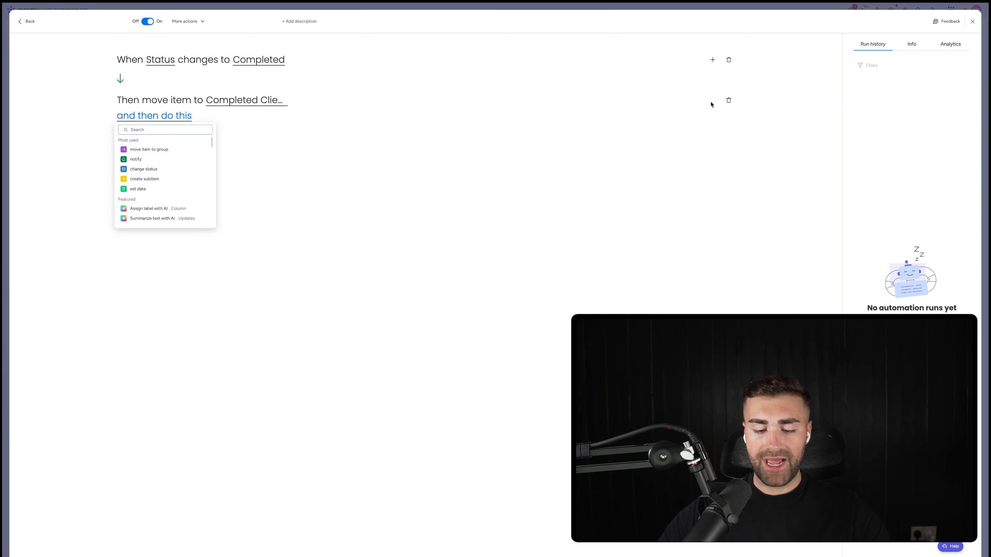
{"action": "type", "text": "set date"}
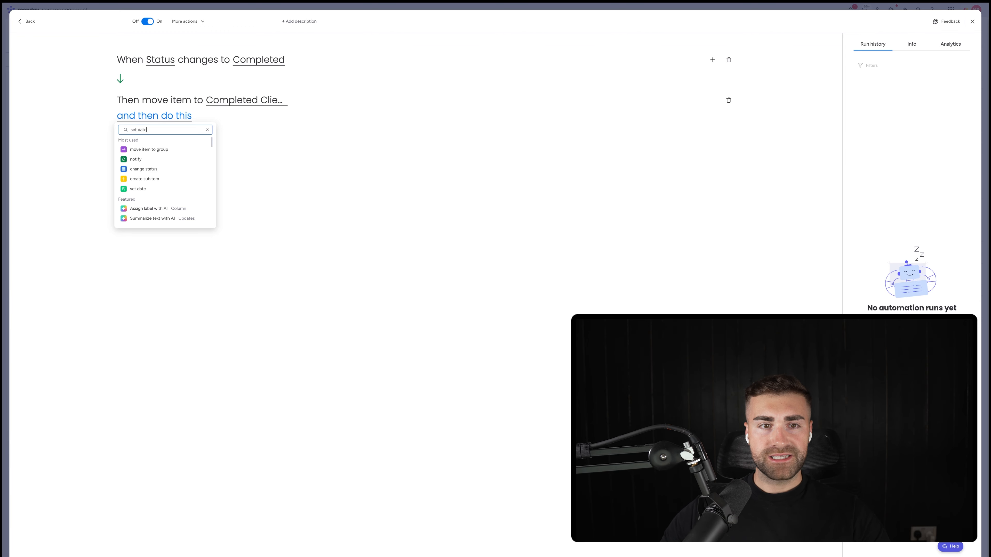
{"action": "left_click", "coordinate": [156, 150]}
{"action": "left_click", "coordinate": [188, 116]}
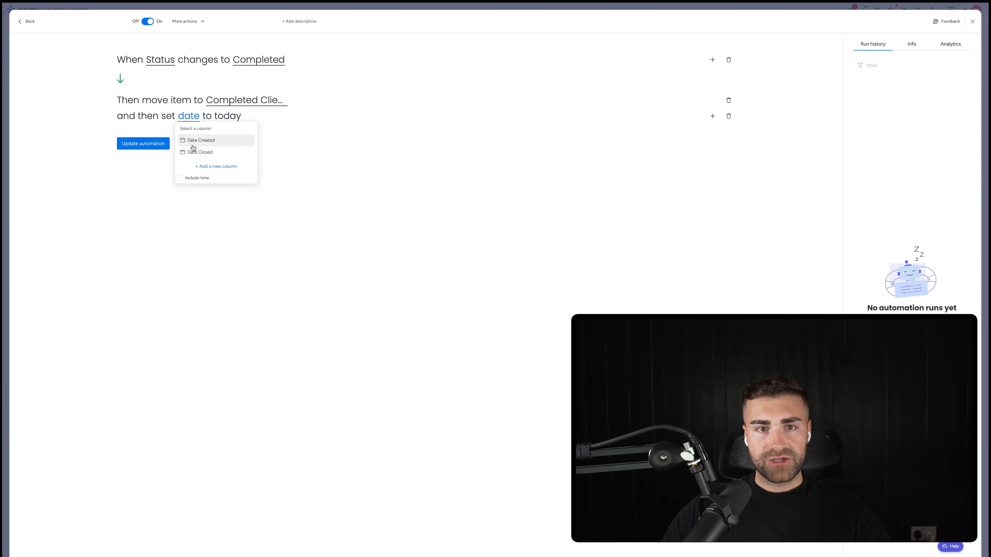
{"action": "left_click", "coordinate": [191, 151]}
{"action": "left_click", "coordinate": [143, 144]}
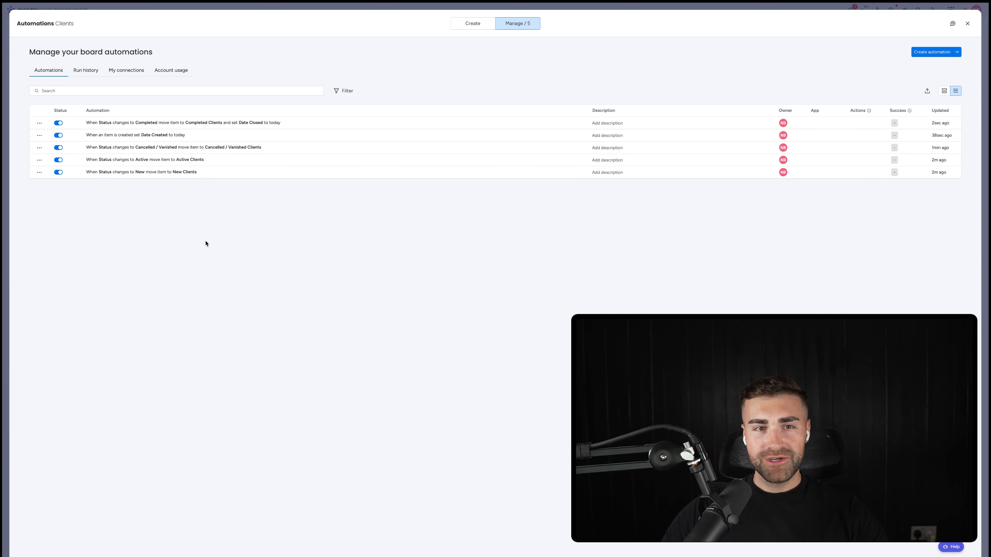
Step: Edit the Cancelled / Vanished automation to also set Date Closed to today, update it and return to the board
{"action": "left_click", "coordinate": [148, 147]}
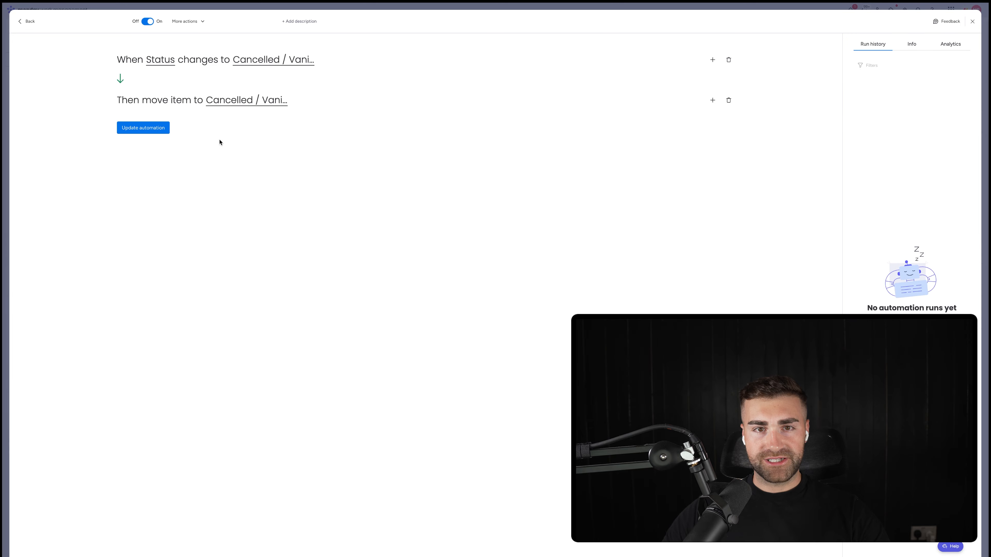
{"action": "left_click", "coordinate": [712, 100]}
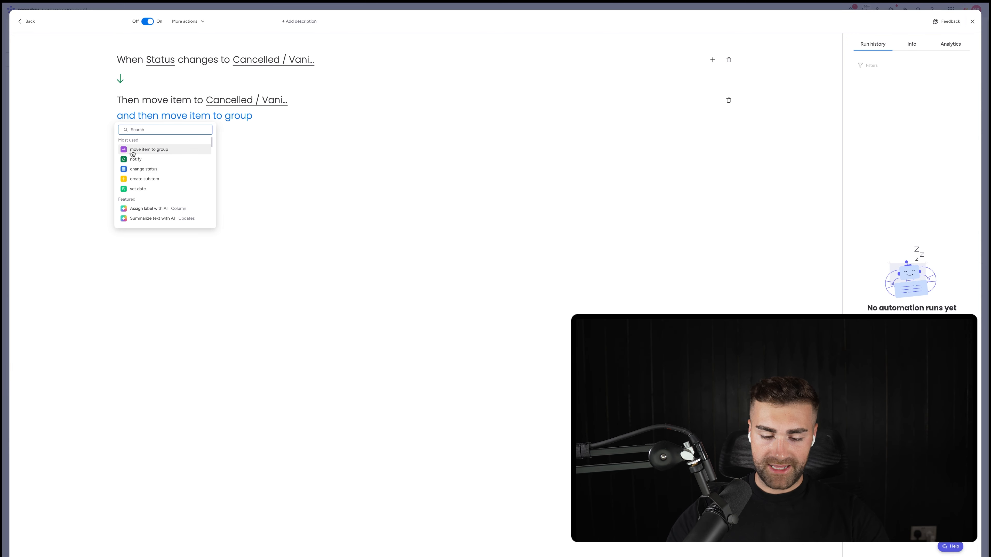
{"action": "type", "text": "set date"}
{"action": "left_click", "coordinate": [179, 149]}
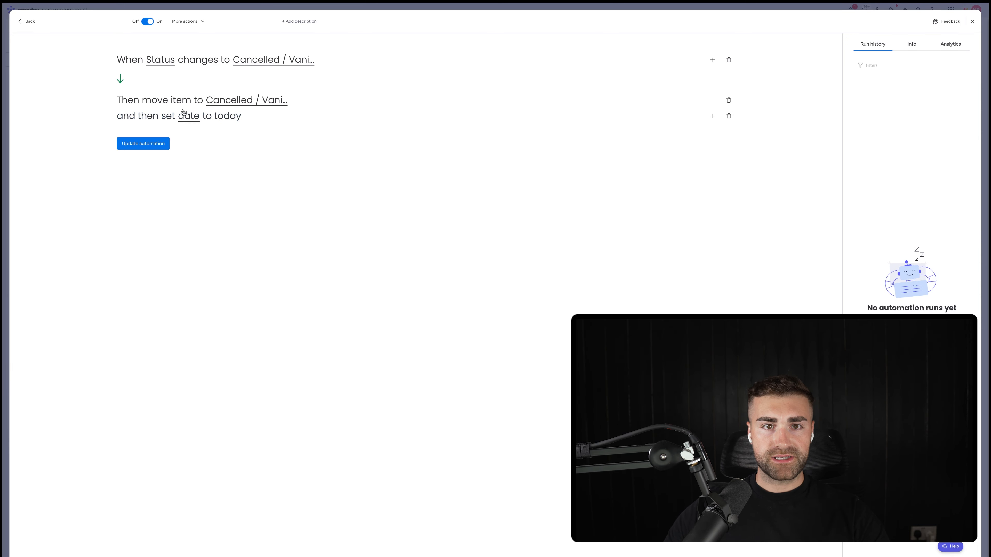
{"action": "left_click", "coordinate": [186, 116]}
{"action": "left_click", "coordinate": [200, 152]}
{"action": "left_click", "coordinate": [143, 143]}
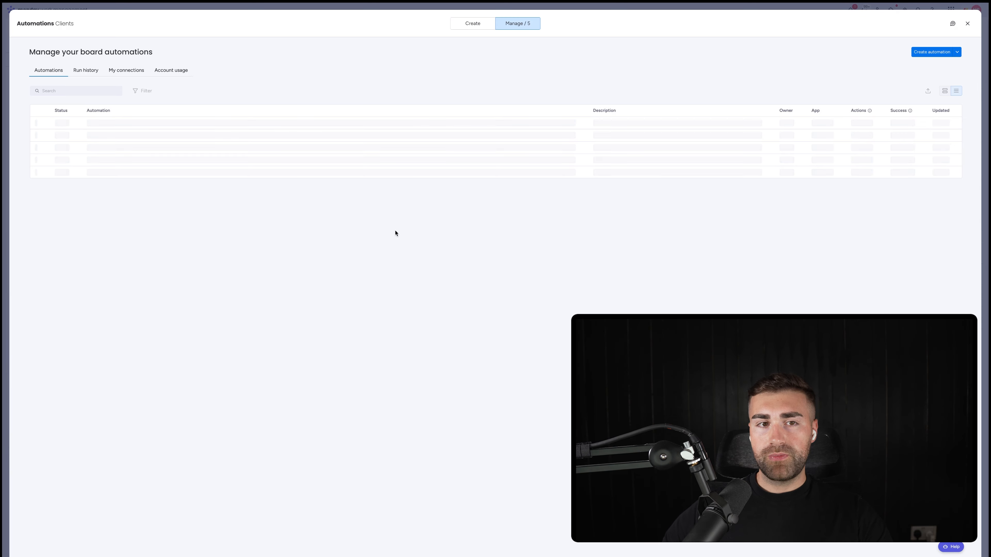
{"action": "key", "text": "Escape"}
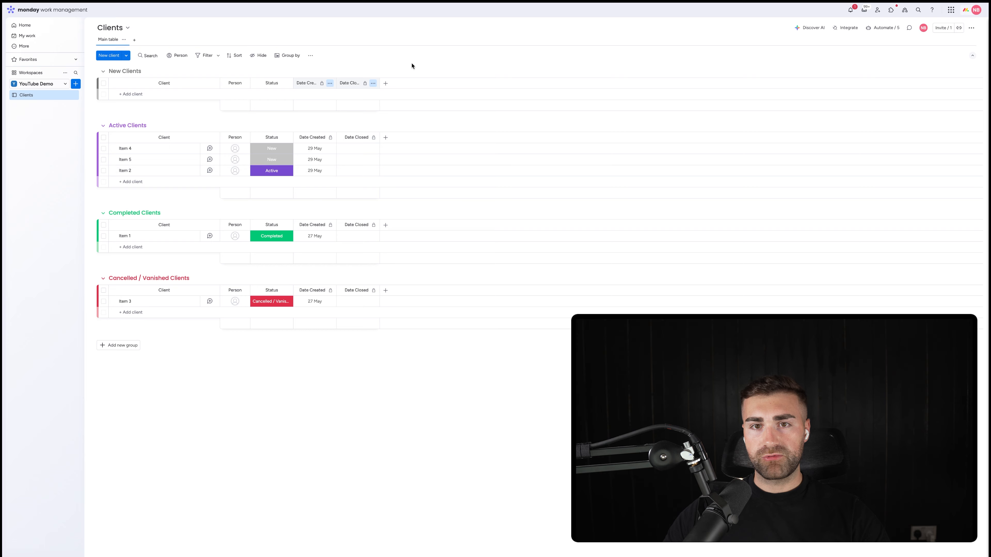
Step: Add a Formula column and ask the AI assistant to "give me the difference between date created and date closed"
{"action": "left_click", "coordinate": [386, 84]}
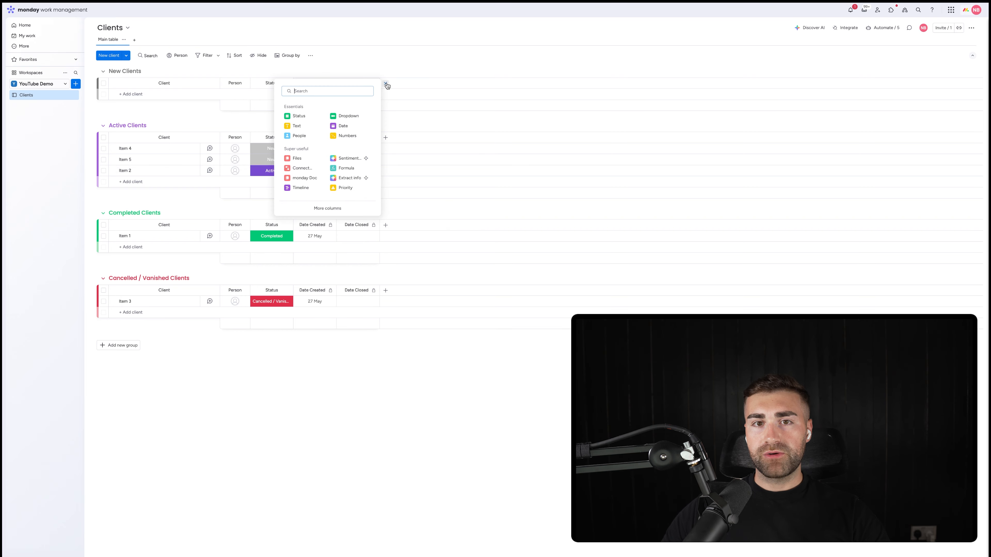
{"action": "type", "text": "form"}
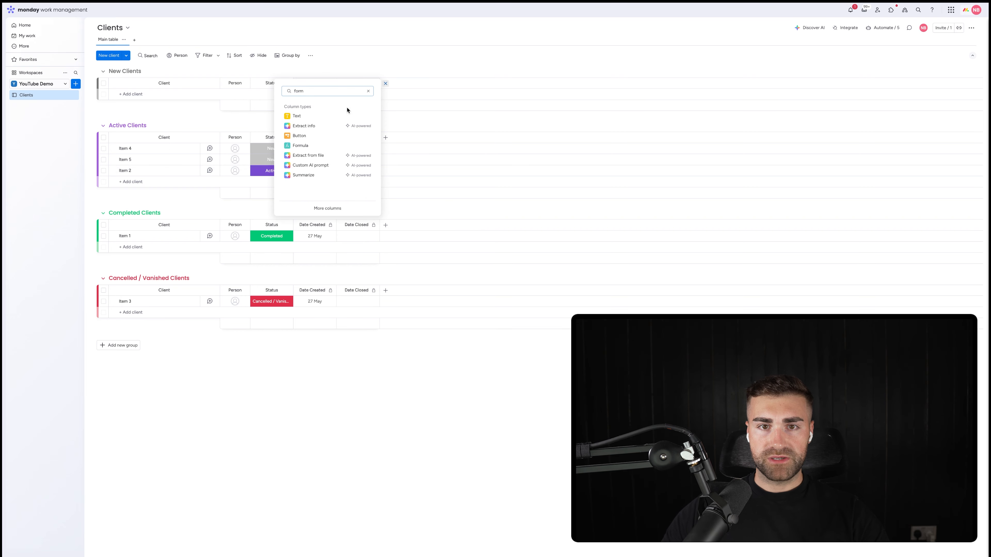
{"action": "left_click", "coordinate": [311, 149]}
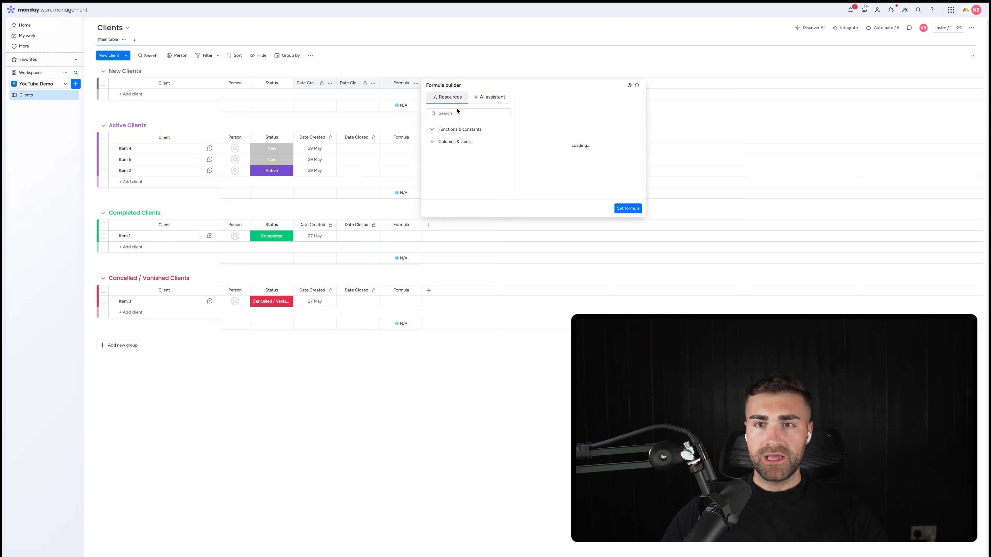
{"action": "left_click", "coordinate": [473, 100]}
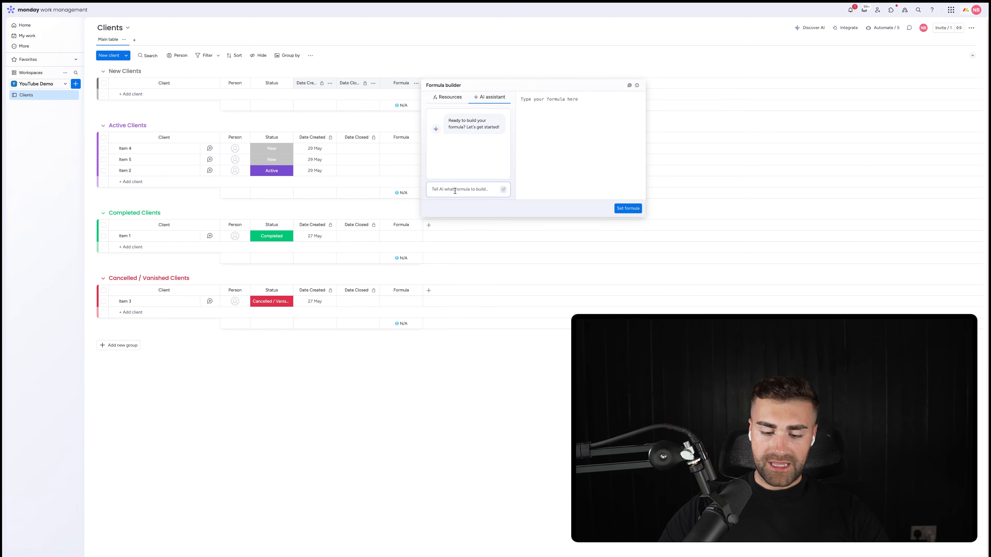
{"action": "left_click", "coordinate": [455, 191]}
{"action": "type", "text": "give me the diff"}
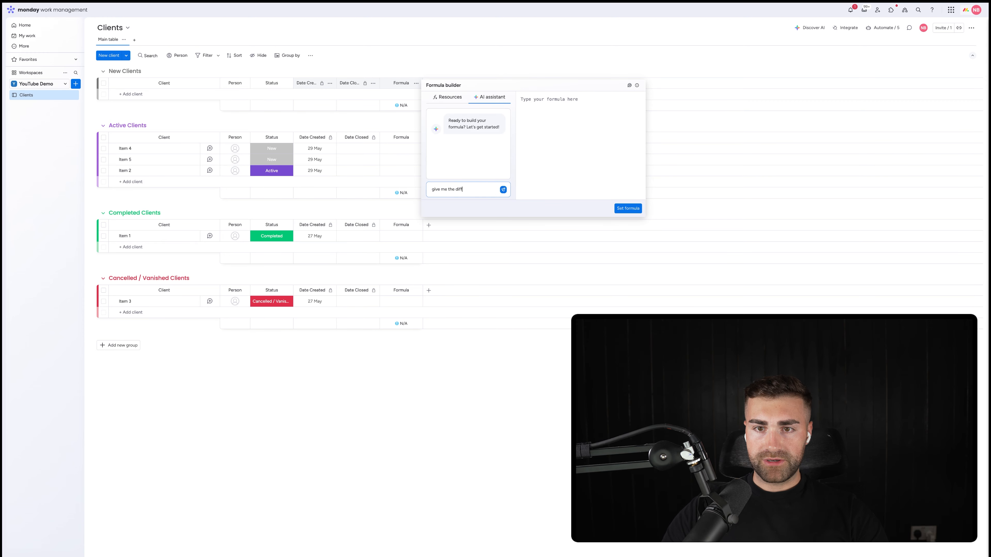
{"action": "type", "text": "erence between d"}
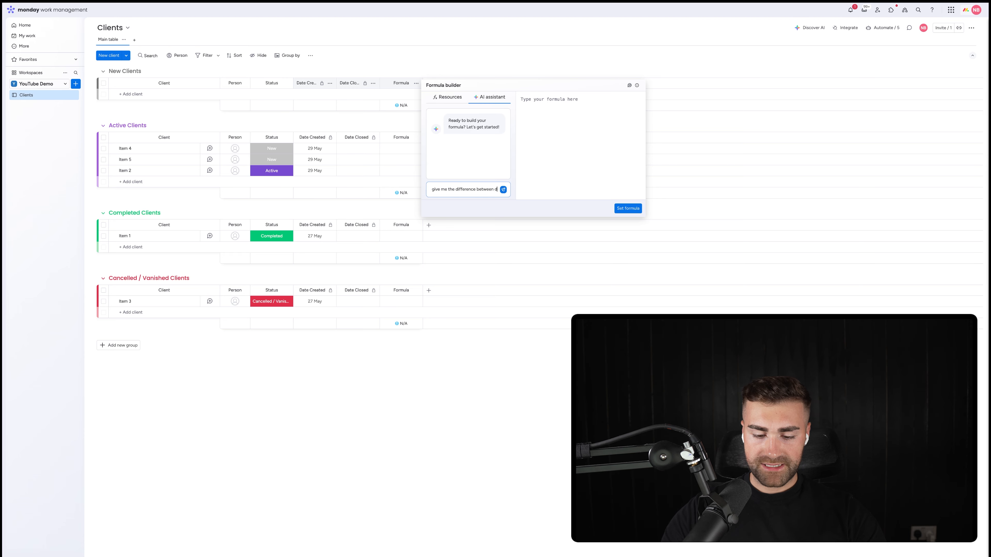
{"action": "type", "text": "ate dreated and date closed"}
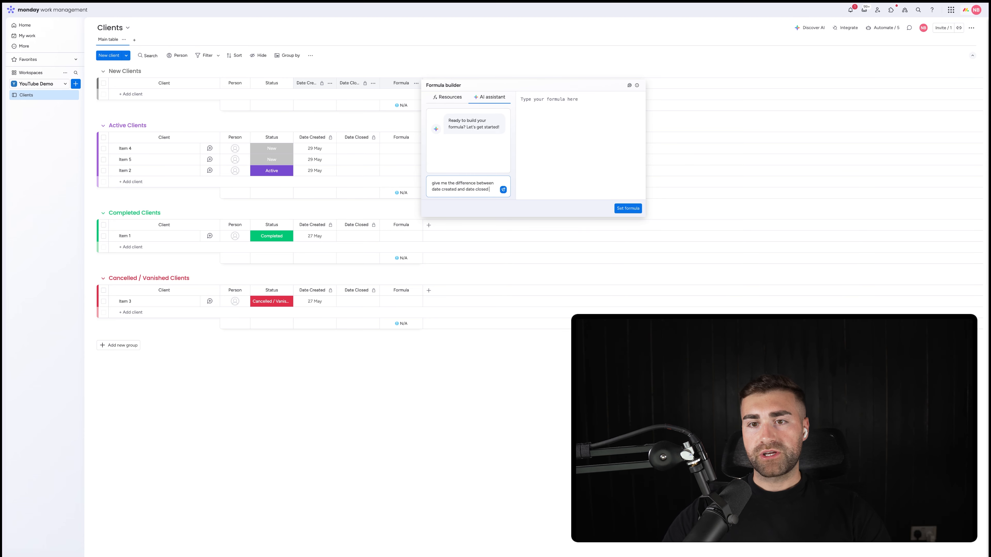
{"action": "key", "text": "Return"}
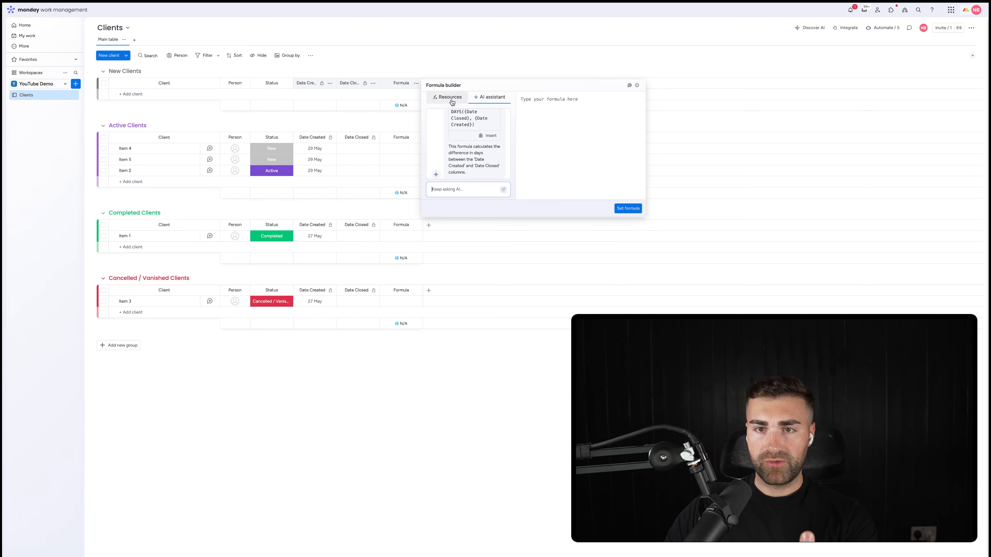
Step: Apply the suggested formula DAYS({Date Closed}, {Date Created}) and rename the Formula column to TTC
{"action": "left_click", "coordinate": [487, 137]}
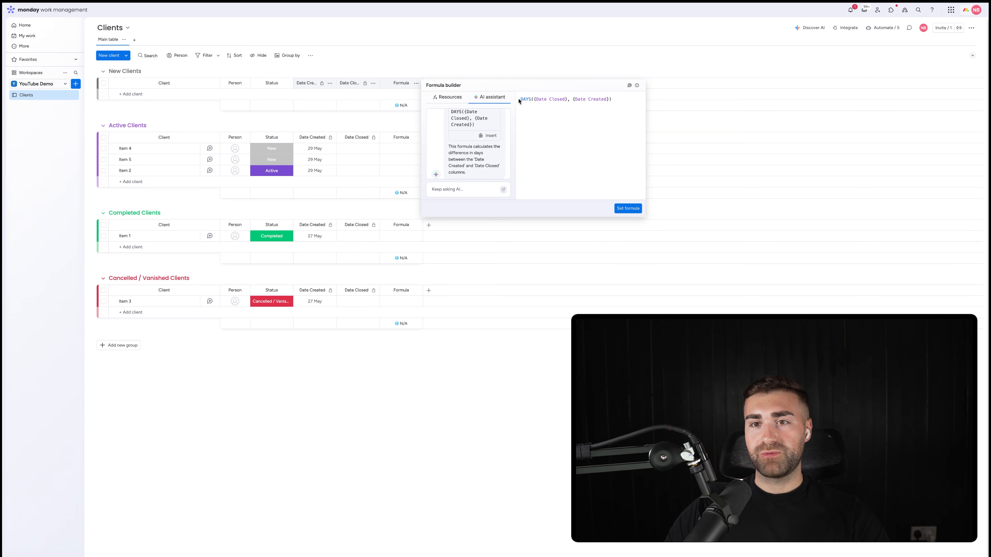
{"action": "scroll", "coordinate": [483, 156], "scroll_direction": "up", "scroll_amount": 5}
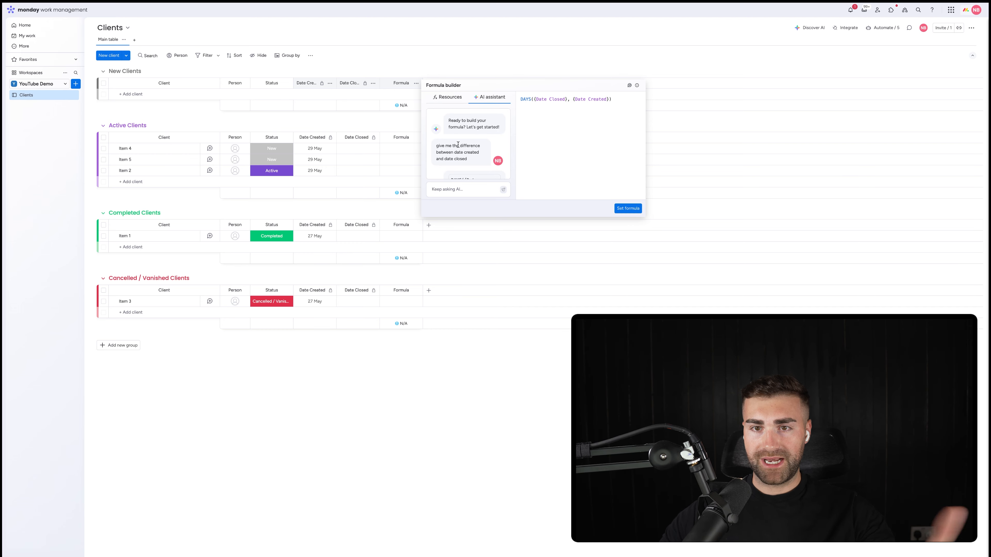
{"action": "left_click", "coordinate": [630, 209]}
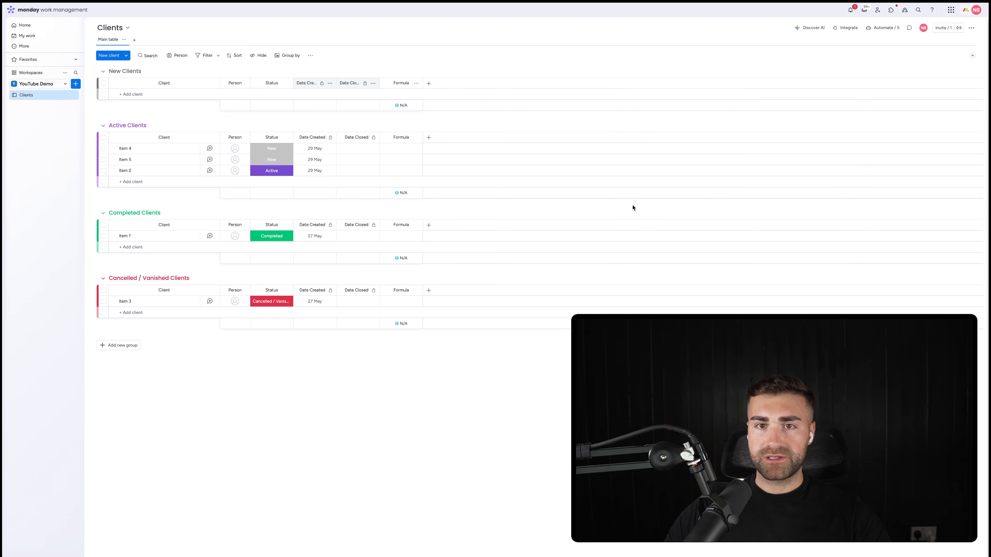
{"action": "left_click", "coordinate": [404, 84]}
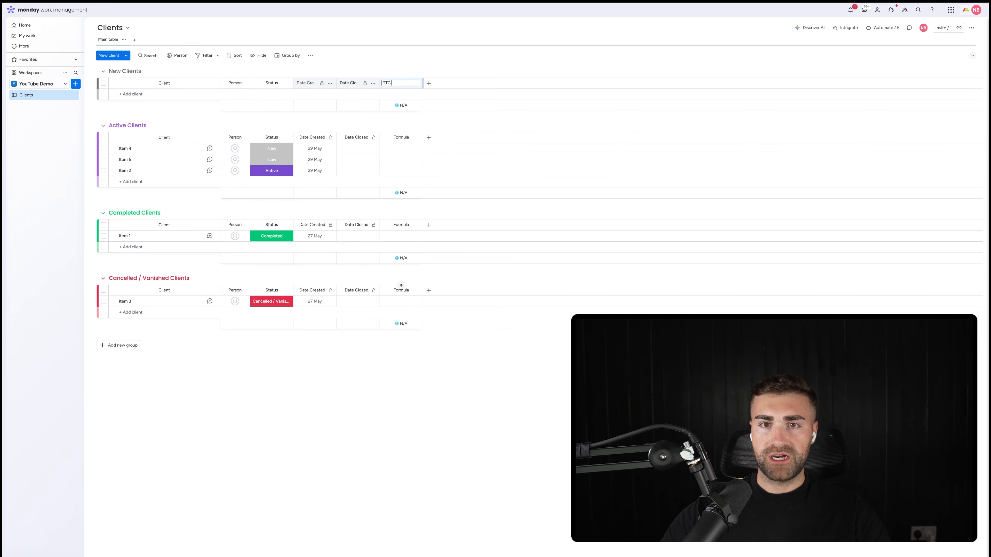
{"action": "key", "text": "Return"}
Step: Hide the column summary of TTC and restrict editing of that column
{"action": "left_click", "coordinate": [417, 84]}
{"action": "mouse_move", "coordinate": [441, 86]}
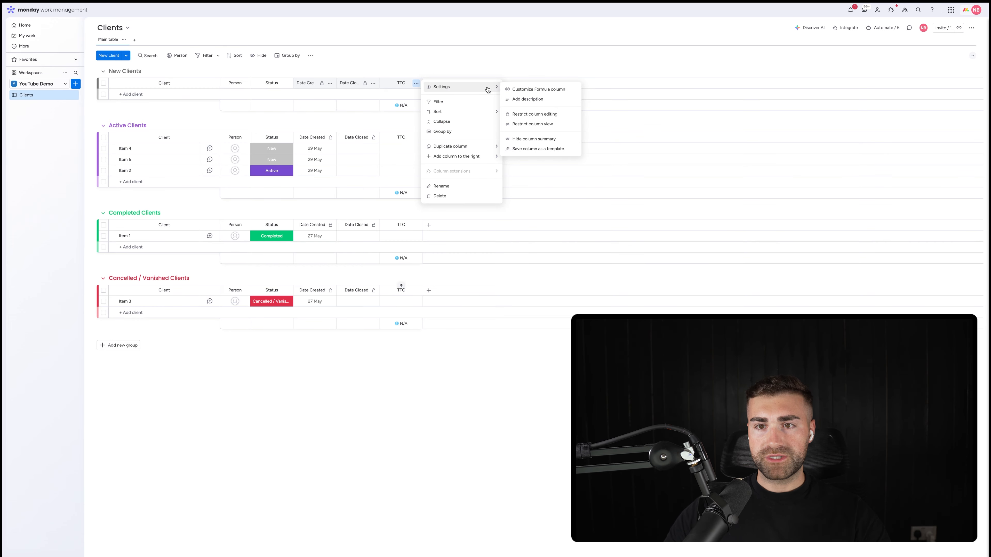
{"action": "left_click", "coordinate": [522, 141]}
{"action": "left_click", "coordinate": [416, 83]}
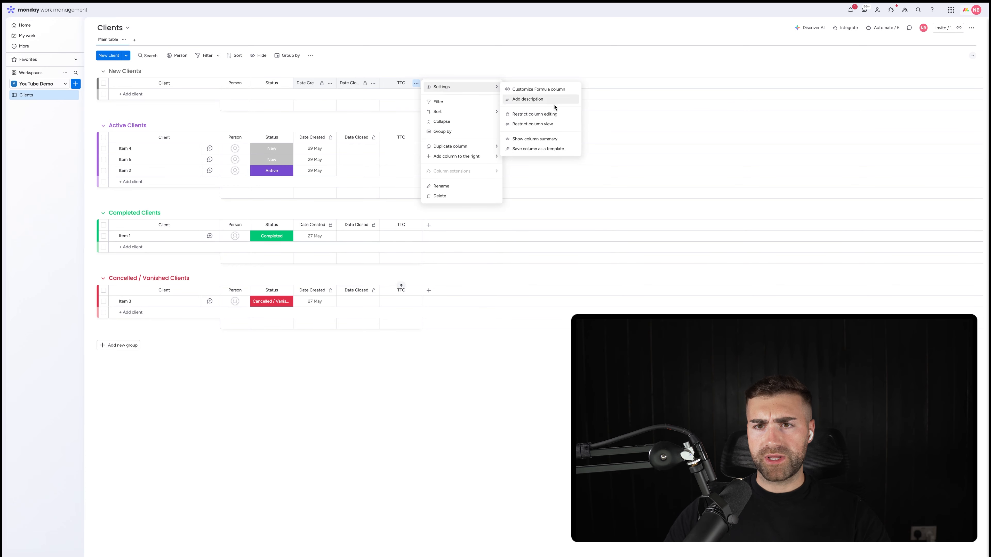
{"action": "left_click", "coordinate": [554, 119]}
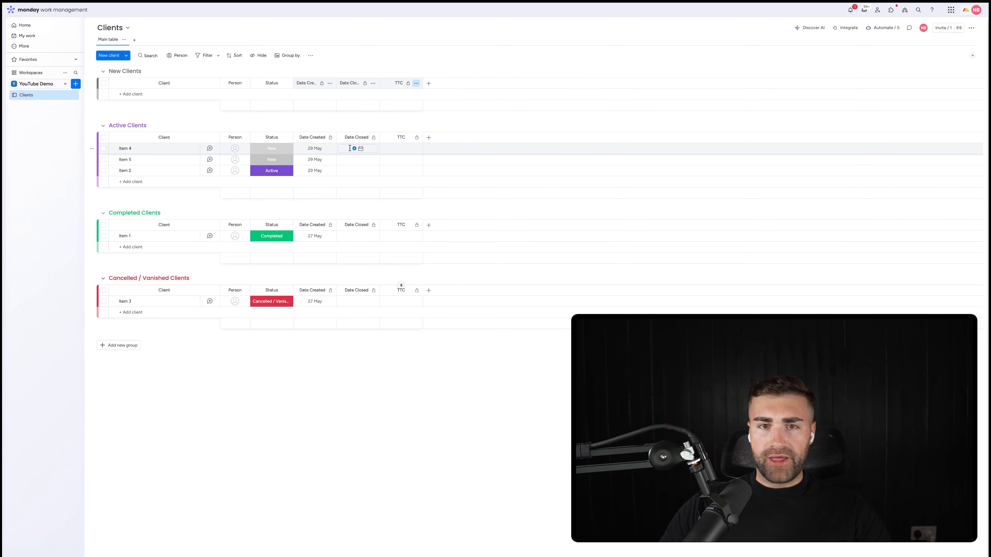
Step: Set the Date Closed of Item 4 in Active Clients to 30 May
{"action": "left_click", "coordinate": [378, 149]}
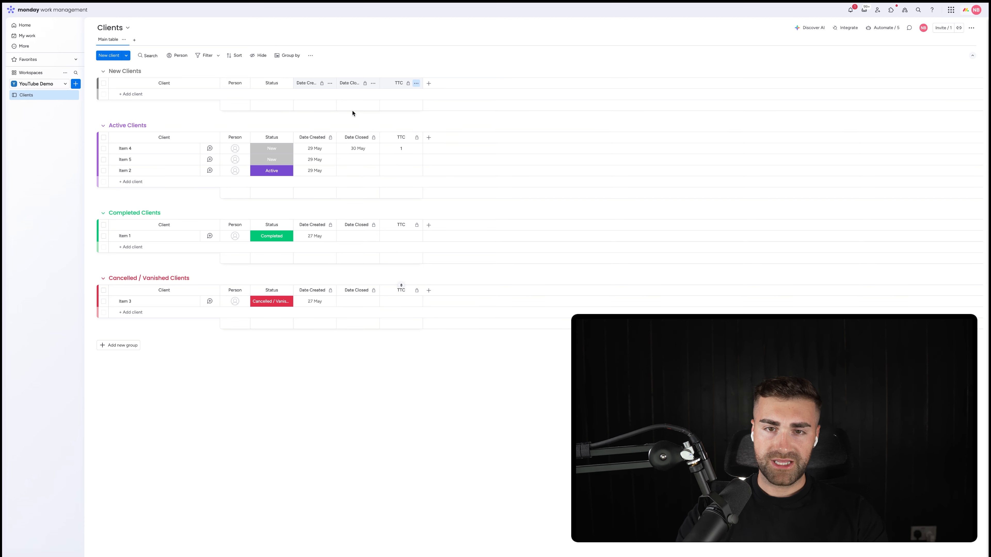
Step: Add a Text column to the Clients board and place it between Status and Date Created
{"action": "left_click", "coordinate": [429, 139]}
{"action": "type", "text": "text"}
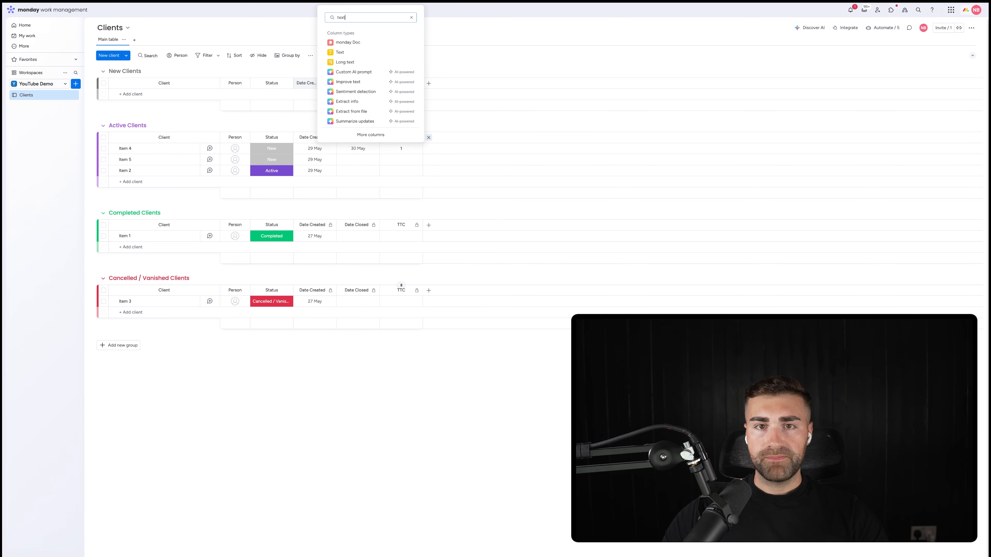
{"action": "left_click", "coordinate": [346, 52]}
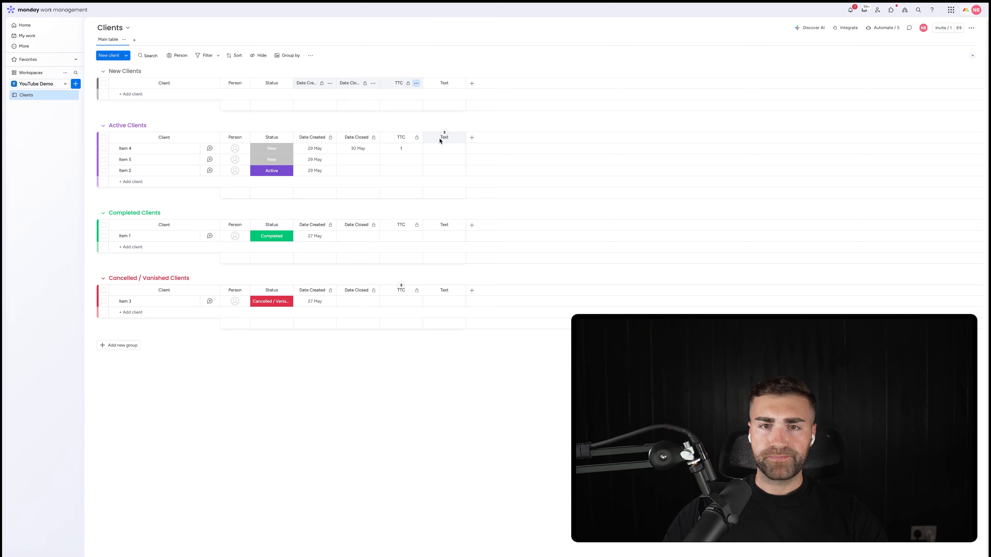
{"action": "left_click_drag", "start_coordinate": [432, 139], "coordinate": [314, 138]}
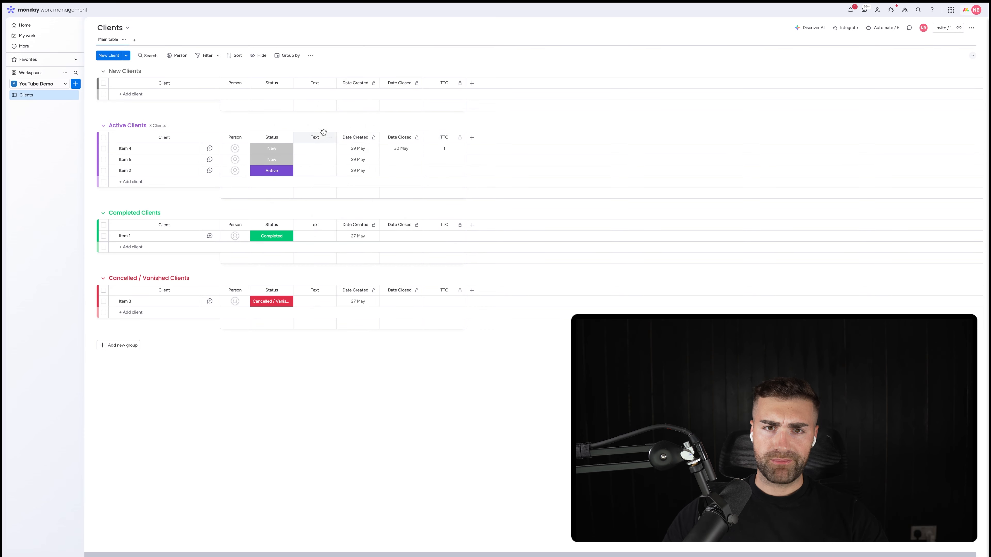
Step: Rename the Text column to CRM UUID and move it after the TTC column
{"action": "left_click", "coordinate": [314, 138]}
{"action": "type", "text": "CRM UUID"}
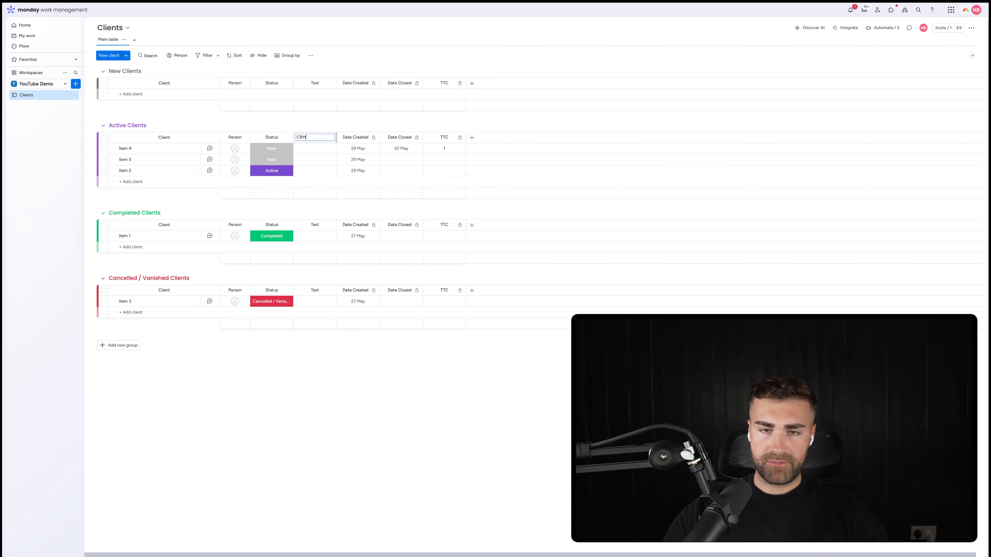
{"action": "key", "text": "Return"}
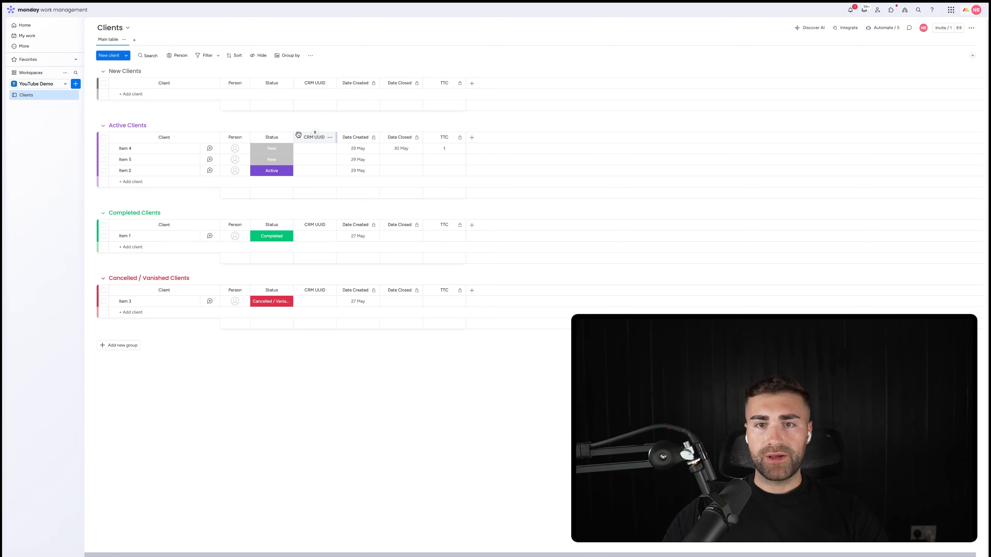
{"action": "left_click_drag", "start_coordinate": [315, 134], "coordinate": [471, 122]}
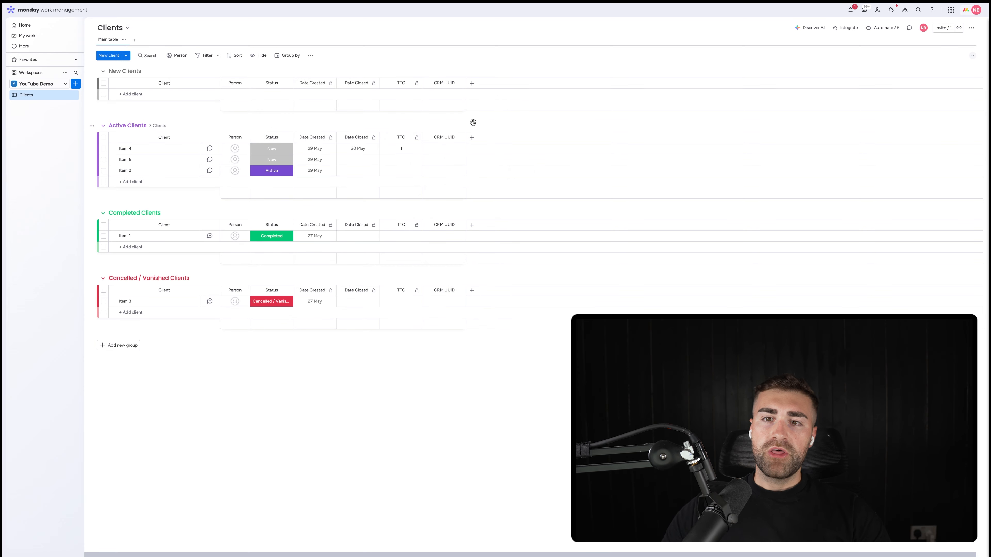
Step: Enter a sample client ID number in the CRM UUID of Item 4 in Active Clients
{"action": "left_click", "coordinate": [443, 147]}
{"action": "type", "text": "45678"}
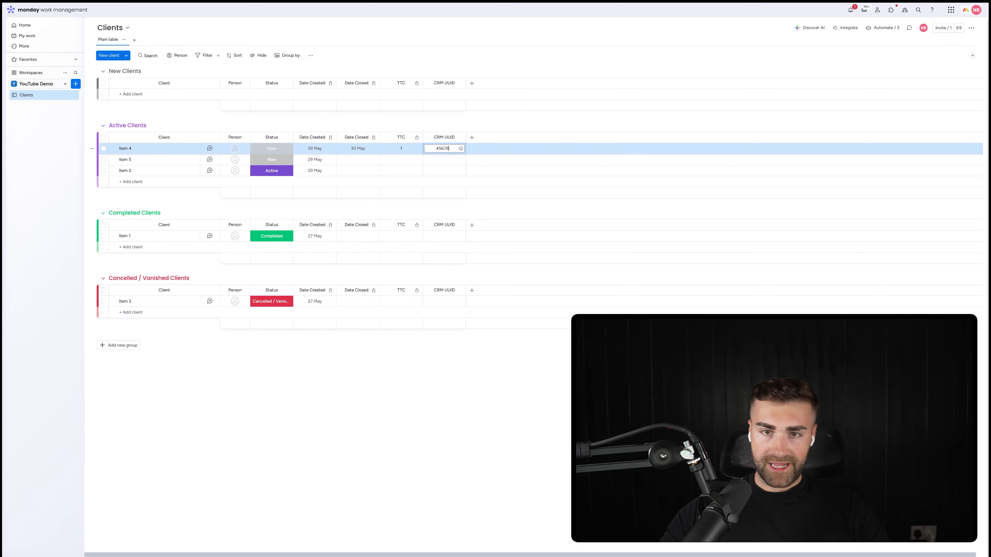
{"action": "key", "text": "Return"}
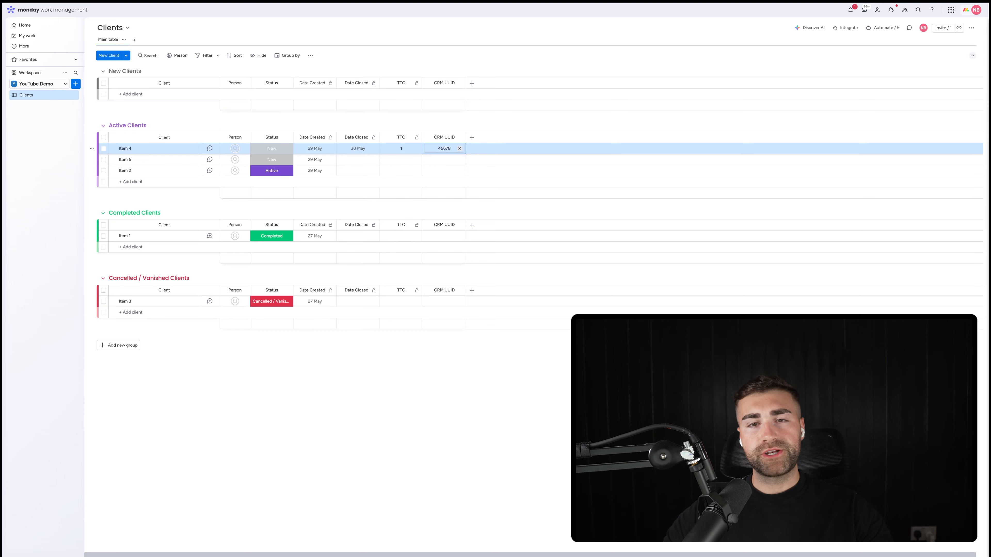
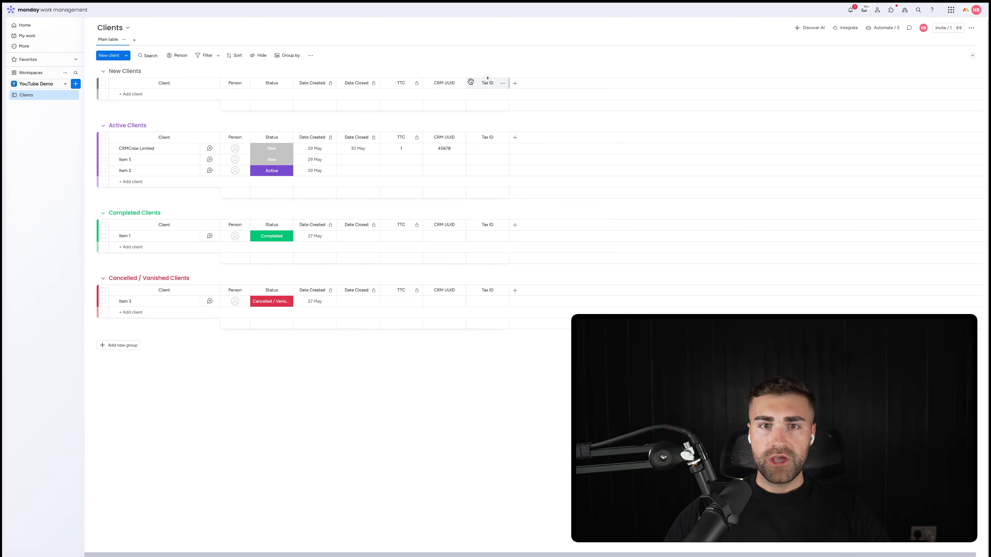
Step: Move the Tax ID column between Status and Date Created, and restrict editing of the CRM UUID column
{"action": "left_click_drag", "start_coordinate": [487, 82], "coordinate": [310, 85]}
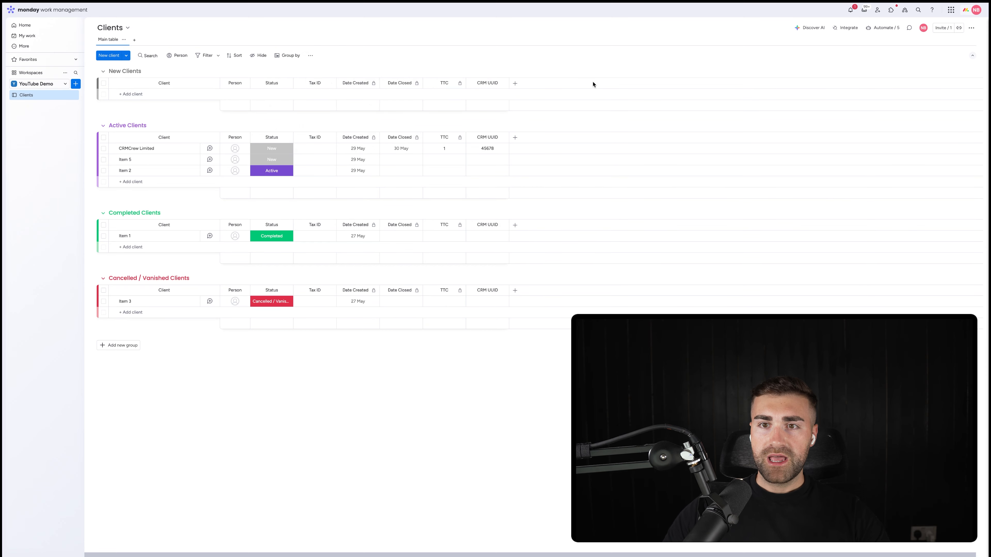
{"action": "left_click", "coordinate": [503, 83]}
{"action": "mouse_move", "coordinate": [534, 92]}
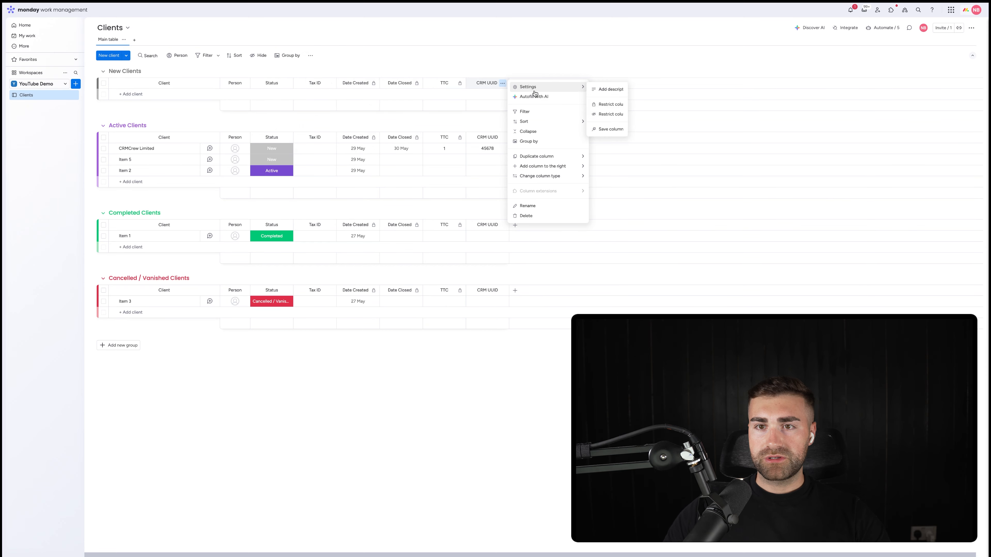
{"action": "left_click", "coordinate": [620, 106]}
Step: Add a Status column after CRM UUID and rename it Client Type
{"action": "left_click", "coordinate": [515, 83]}
{"action": "left_click", "coordinate": [515, 85]}
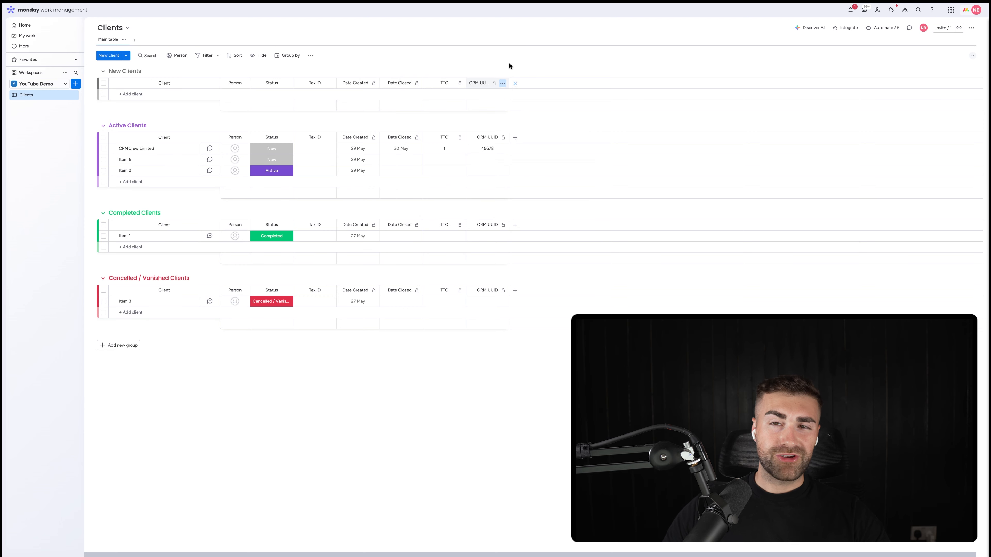
{"action": "left_click", "coordinate": [515, 83]}
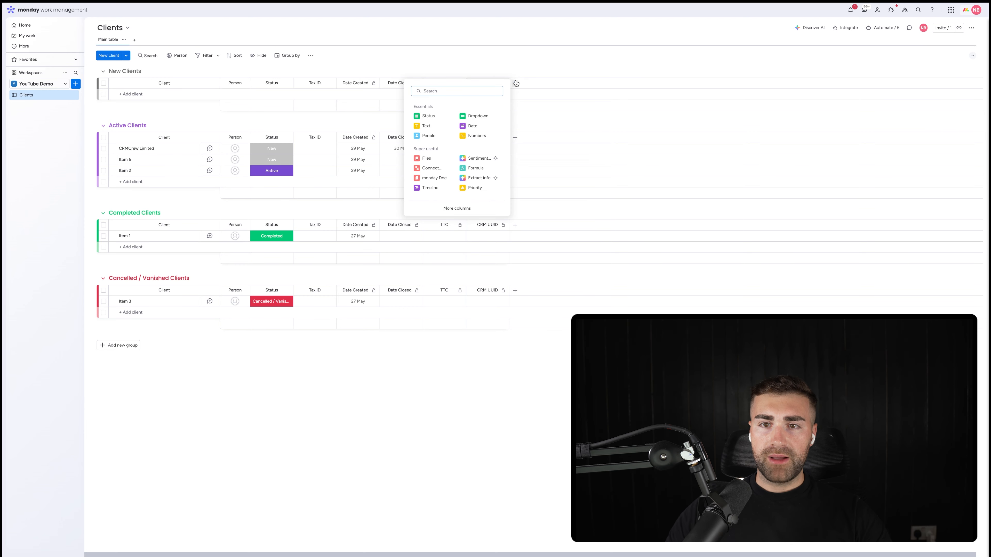
{"action": "left_click", "coordinate": [428, 116]}
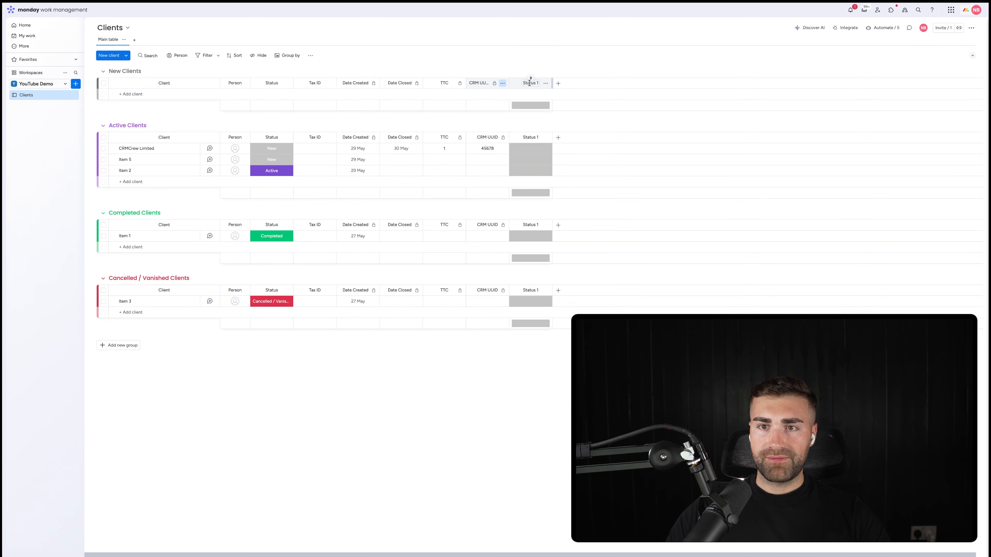
{"action": "left_click", "coordinate": [530, 82]}
{"action": "type", "text": "Client"}
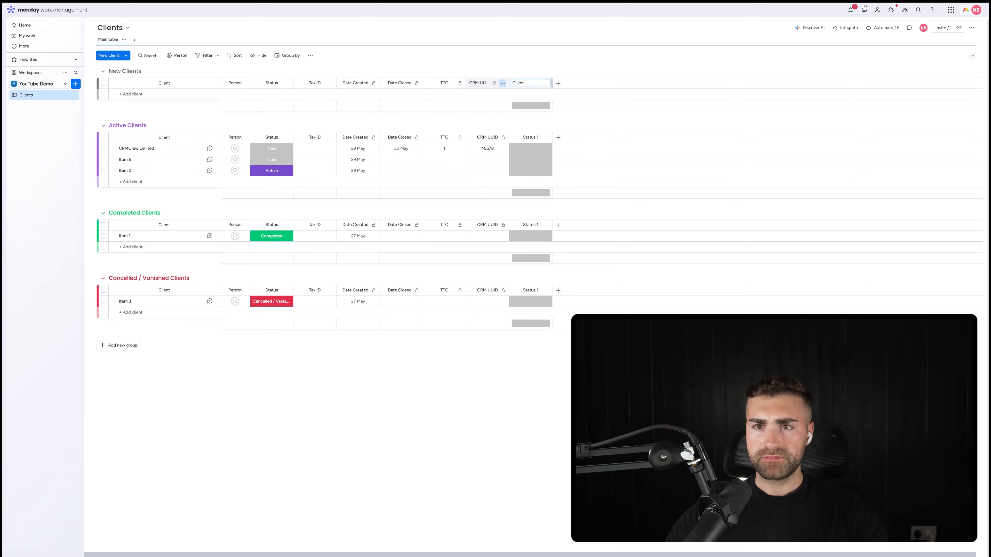
{"action": "type", "text": " Ty"}
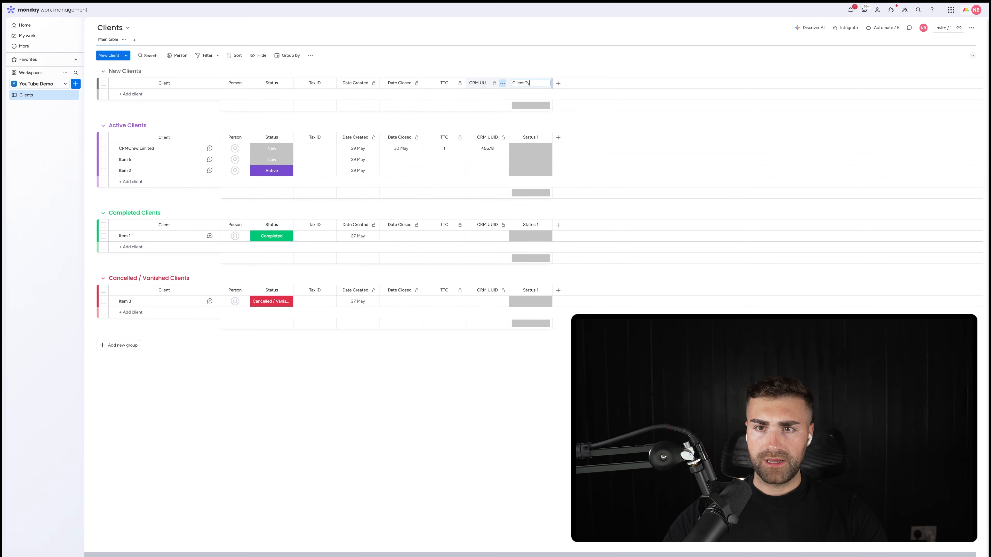
{"action": "type", "text": "pe"}
{"action": "key", "text": "Return"}
Step: Add the labels Consulting and Manufacturing to the Client Type column
{"action": "left_click", "coordinate": [515, 149]}
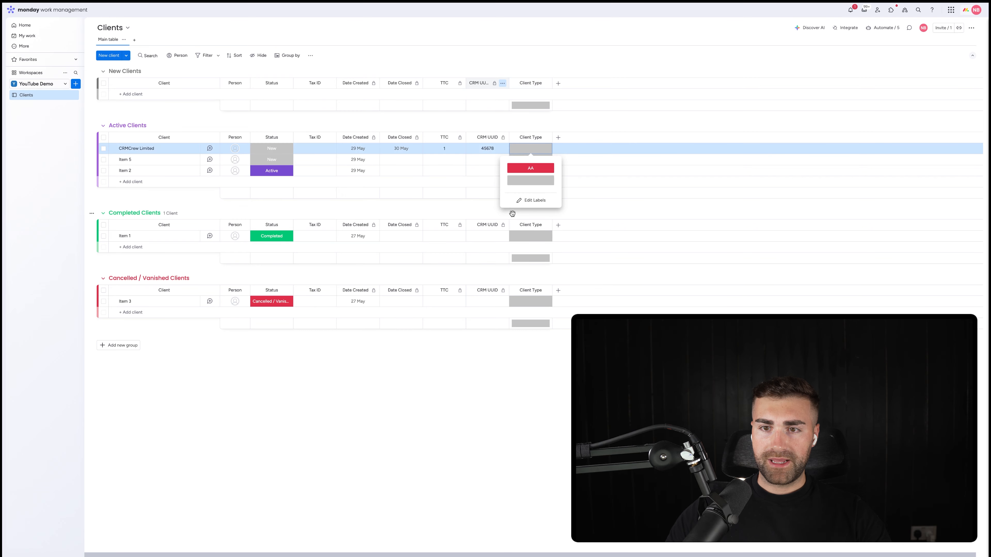
{"action": "left_click", "coordinate": [531, 200]}
{"action": "left_click", "coordinate": [530, 195]}
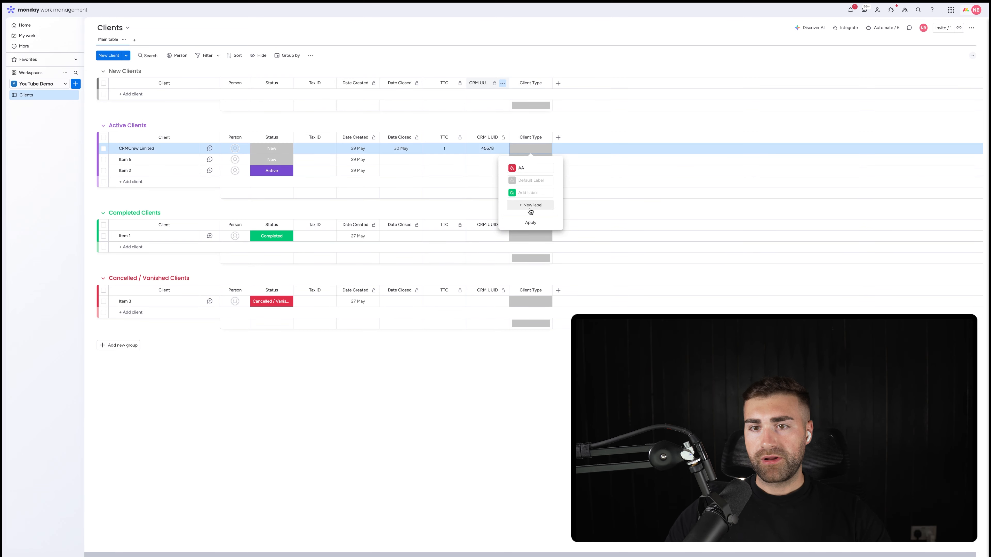
{"action": "left_click", "coordinate": [530, 210]}
{"action": "left_click", "coordinate": [525, 217]}
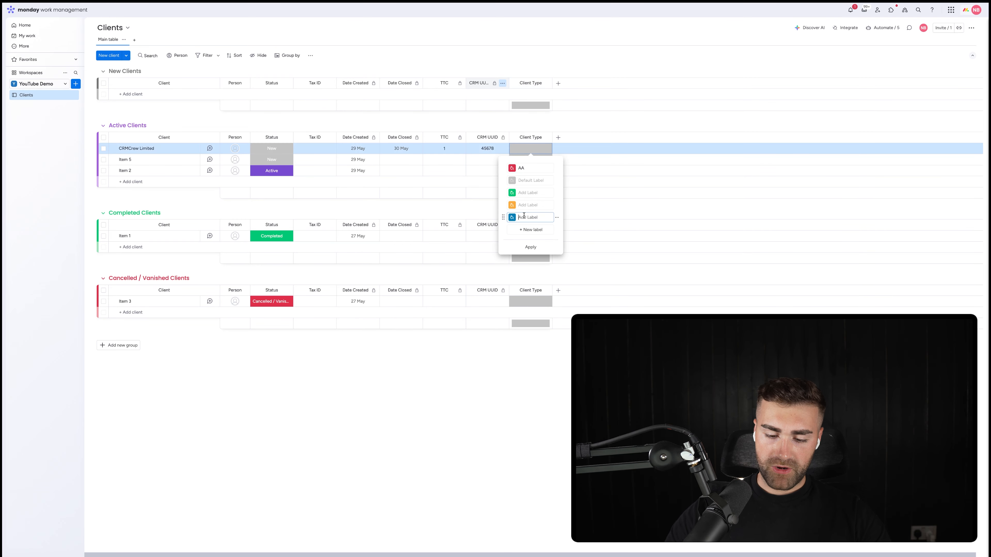
{"action": "type", "text": "Consulting"}
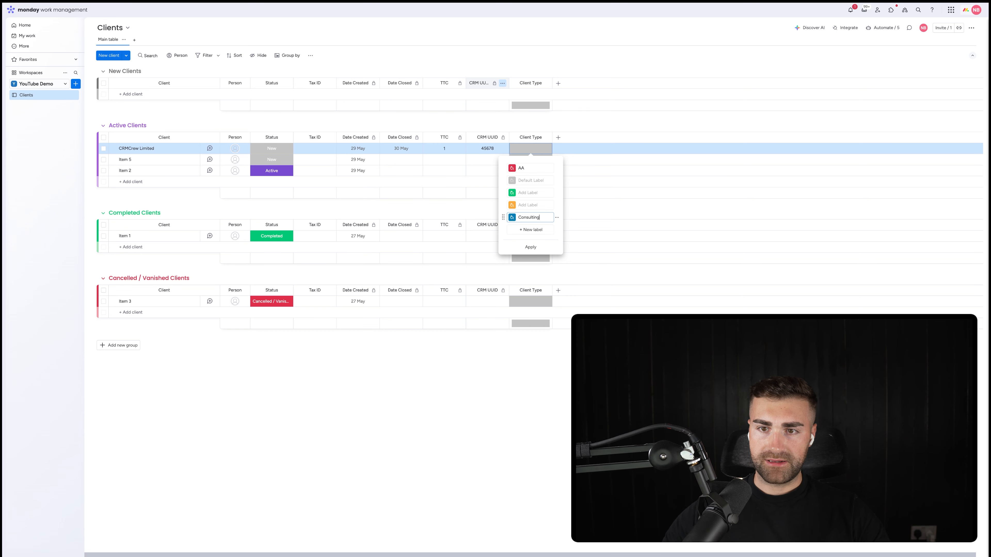
{"action": "left_click", "coordinate": [534, 230]}
{"action": "type", "text": "M"}
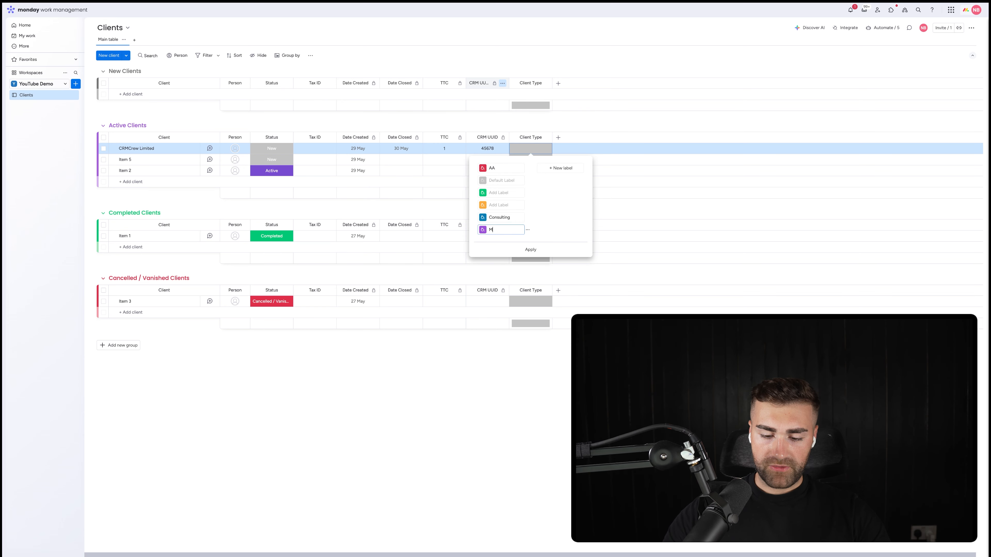
{"action": "type", "text": "anufcaturi"}
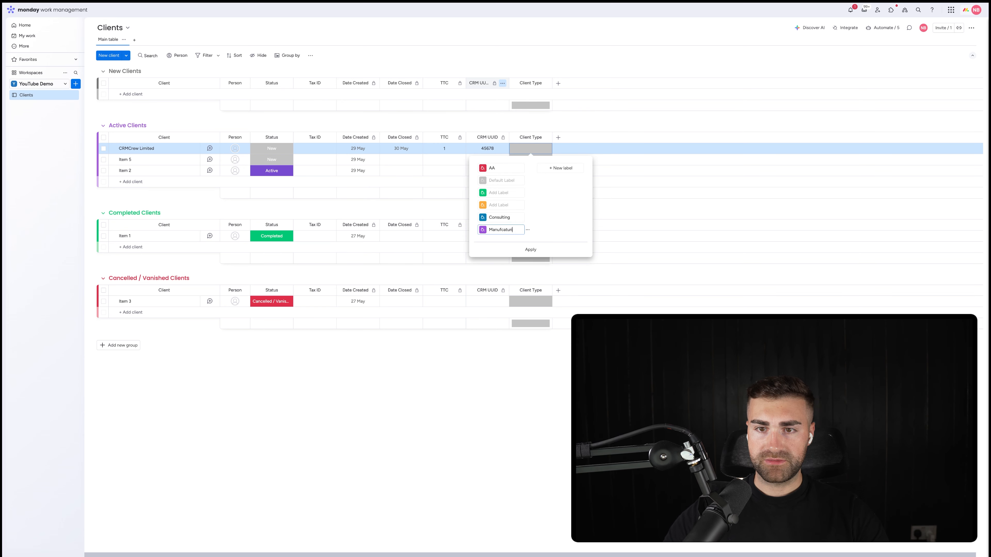
{"action": "type", "text": "ng"}
{"action": "right_click", "coordinate": [500, 230]}
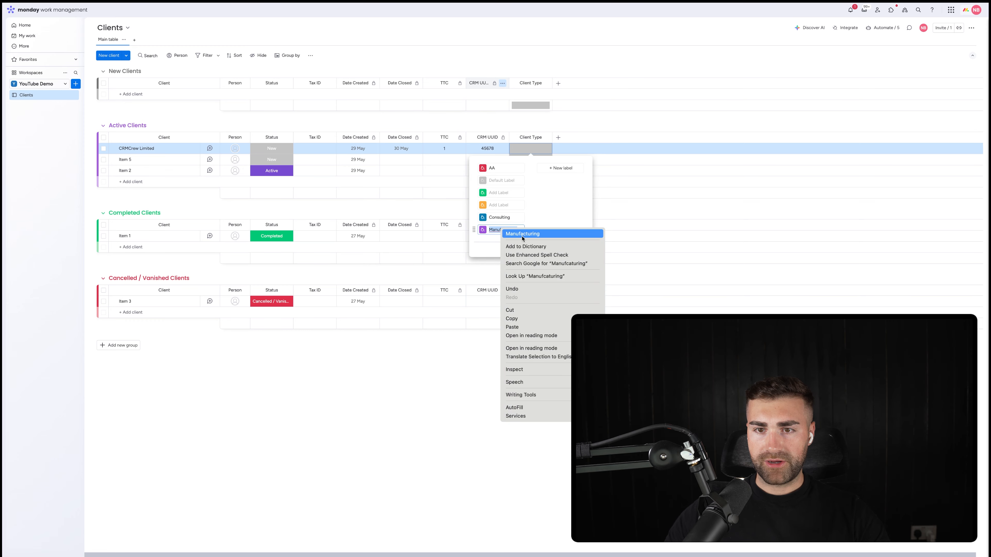
{"action": "left_click", "coordinate": [515, 234]}
Step: Delete the two blank added labels and the AA label from Client Type, and close the label editor
{"action": "left_click", "coordinate": [527, 194]}
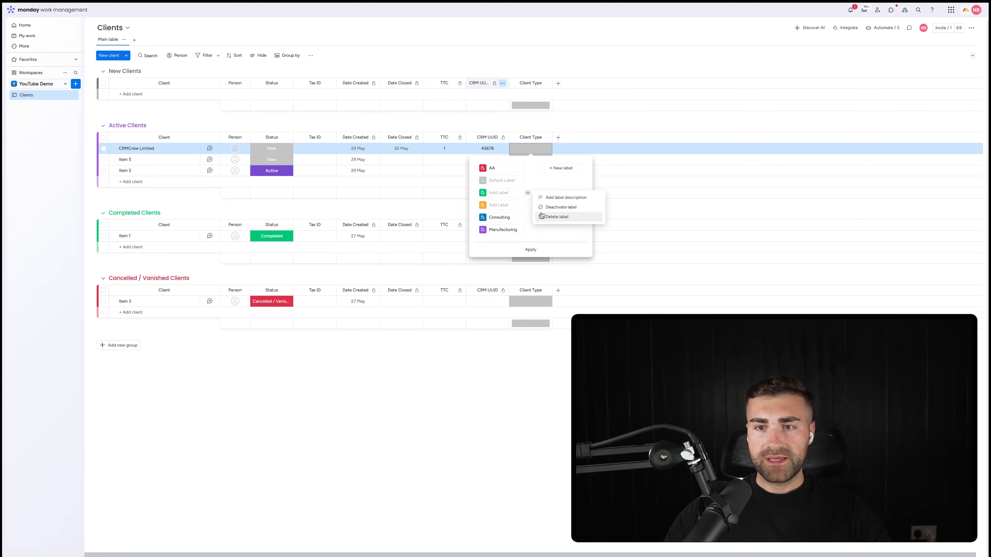
{"action": "left_click", "coordinate": [544, 216]}
{"action": "left_click", "coordinate": [556, 193]}
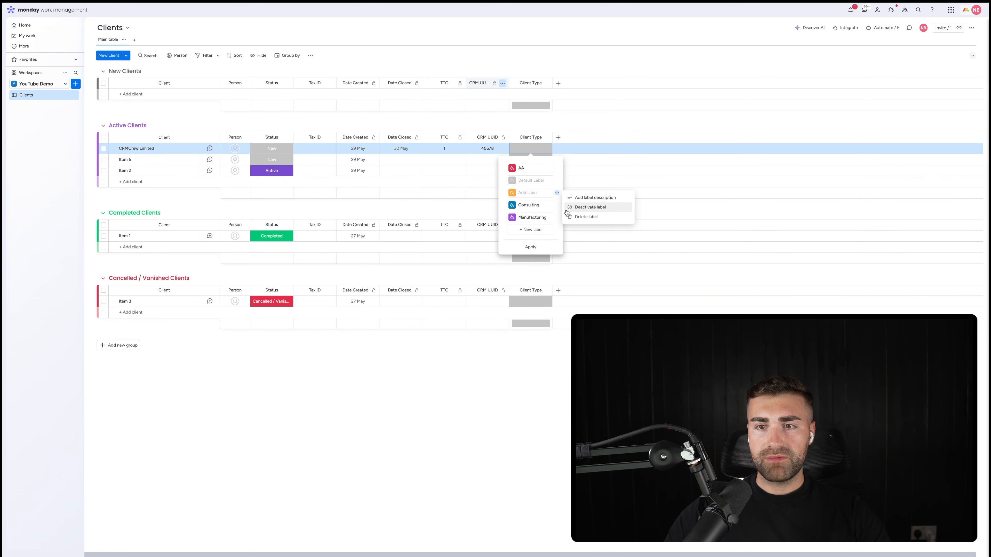
{"action": "left_click", "coordinate": [570, 216]}
{"action": "left_click", "coordinate": [556, 168]}
{"action": "left_click", "coordinate": [572, 193]}
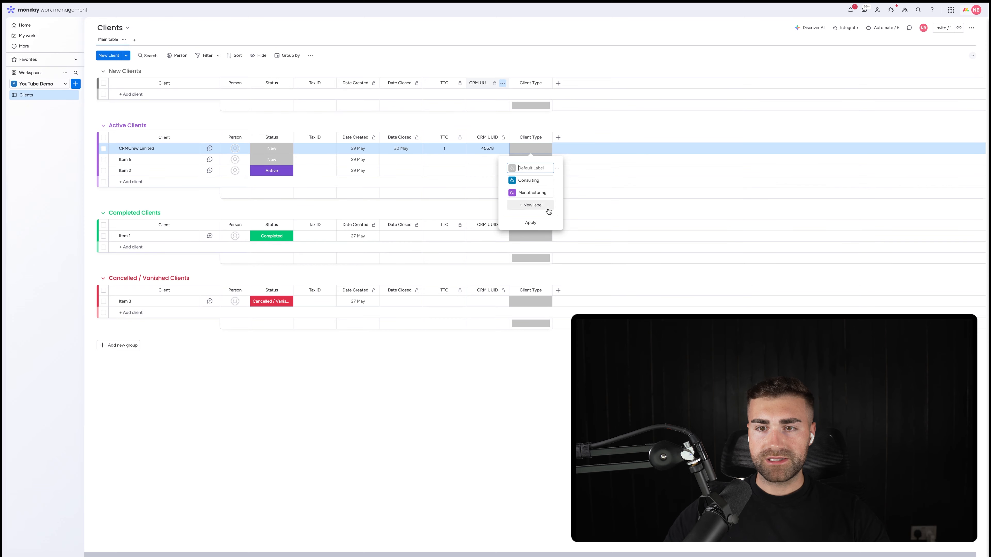
{"action": "left_click", "coordinate": [553, 127]}
Step: Move the Client Type column between Tax ID and Date Created
{"action": "left_click", "coordinate": [546, 138]}
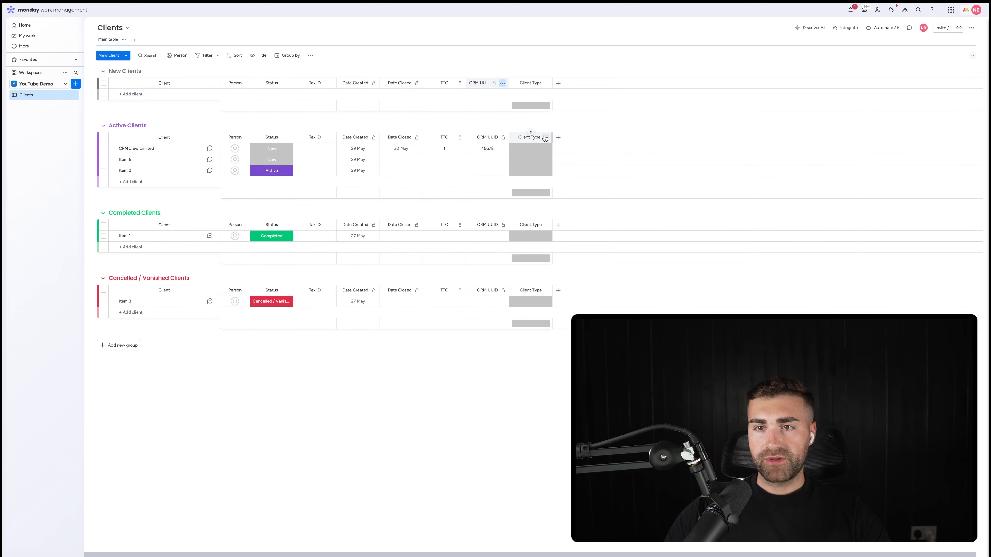
{"action": "mouse_move", "coordinate": [574, 141]}
{"action": "left_click", "coordinate": [673, 193]}
{"action": "left_click_drag", "start_coordinate": [539, 132], "coordinate": [363, 133]}
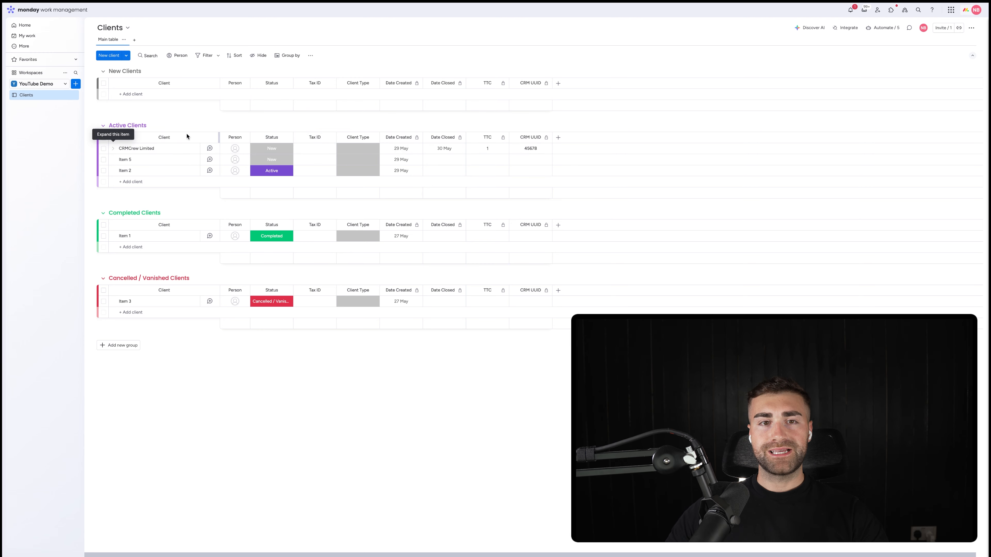
Step: Add two subitems named AA under CRMCrew Limited in Active Clients
{"action": "left_click", "coordinate": [114, 149]}
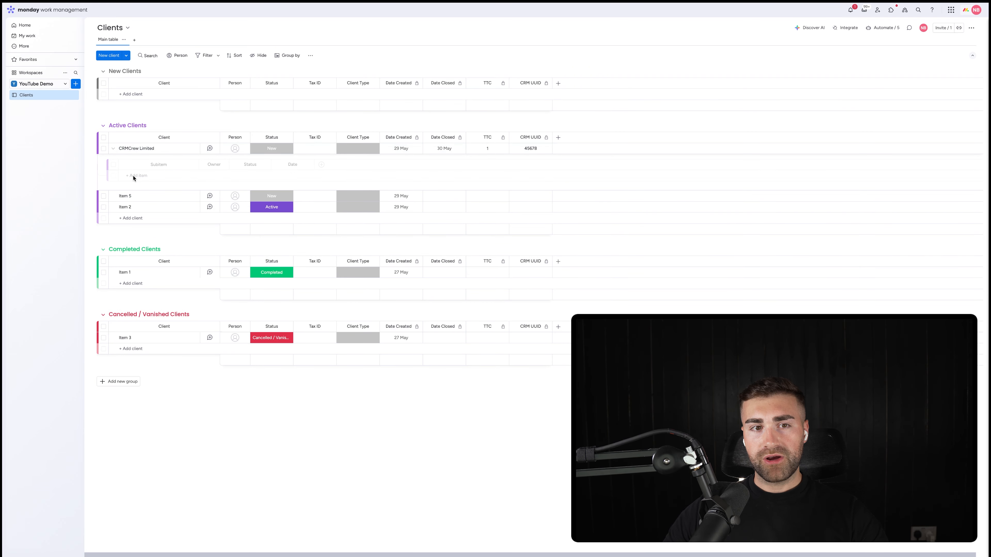
{"action": "left_click", "coordinate": [138, 176]}
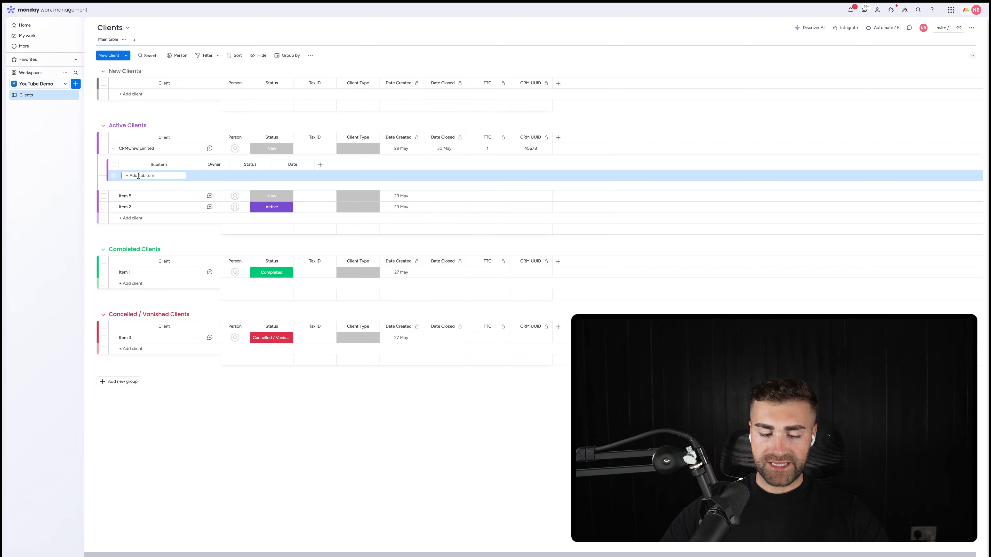
{"action": "type", "text": "AA"}
{"action": "key", "text": "Return"}
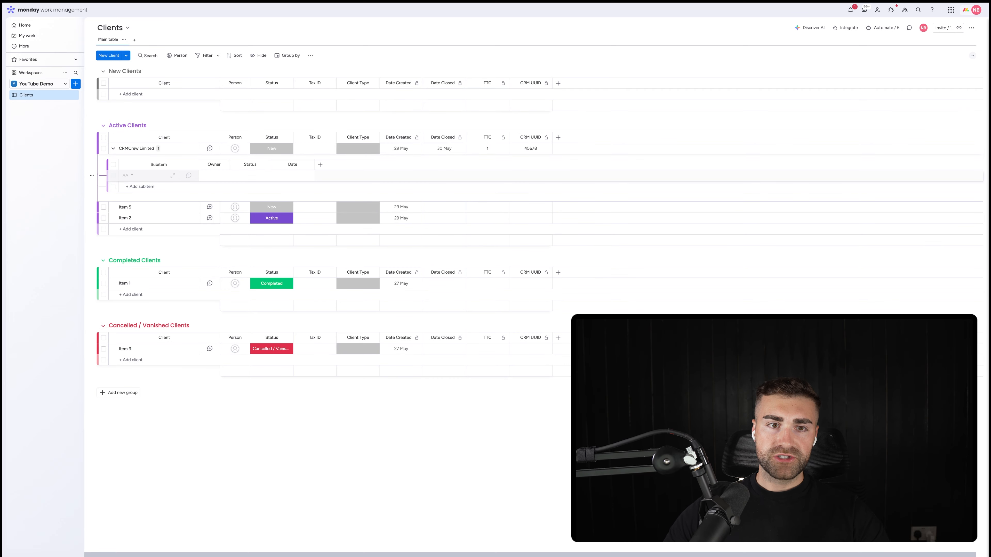
{"action": "left_click", "coordinate": [140, 189]}
{"action": "type", "text": "AA"}
{"action": "key", "text": "Return"}
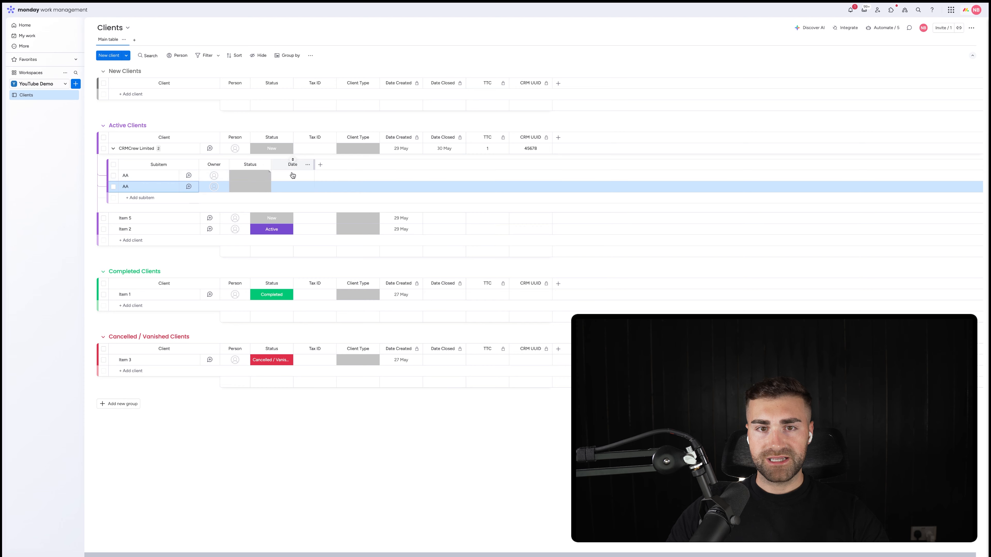
Step: Add a Long text column to the subitems and rename it Task Description
{"action": "left_click", "coordinate": [321, 164]}
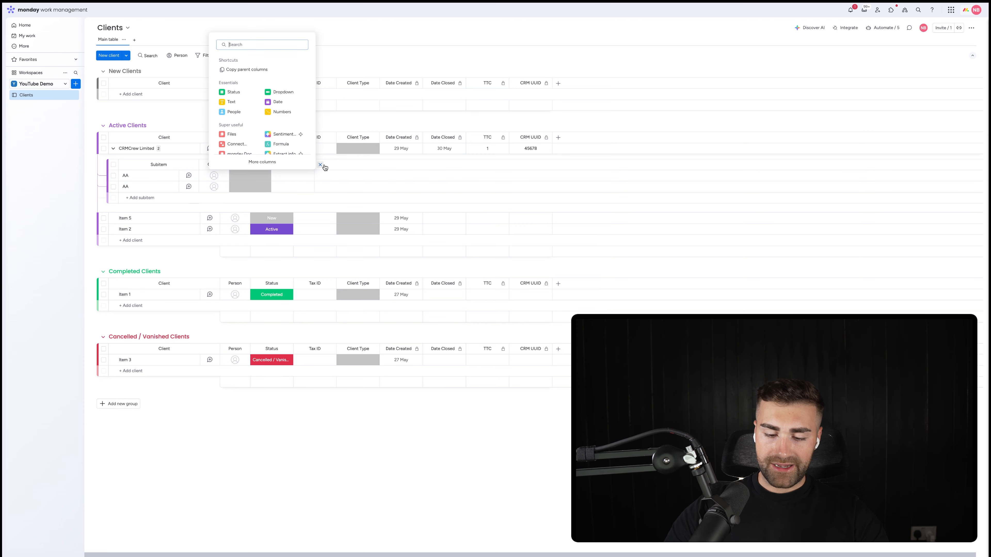
{"action": "type", "text": "long"}
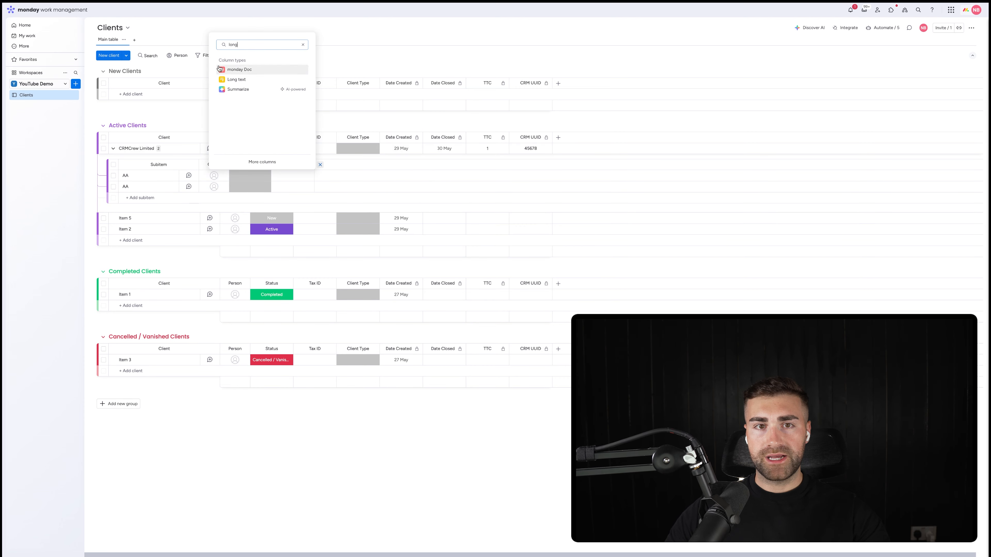
{"action": "left_click", "coordinate": [234, 80]}
{"action": "left_click", "coordinate": [361, 164]}
{"action": "type", "text": "Task Description"}
{"action": "key", "text": "Return"}
Step: Rename the subitems' Date column to Due Date and set it as a deadline connected to the Status and Owner columns
{"action": "left_click", "coordinate": [293, 164]}
{"action": "type", "text": "Due Date"}
{"action": "key", "text": "Return"}
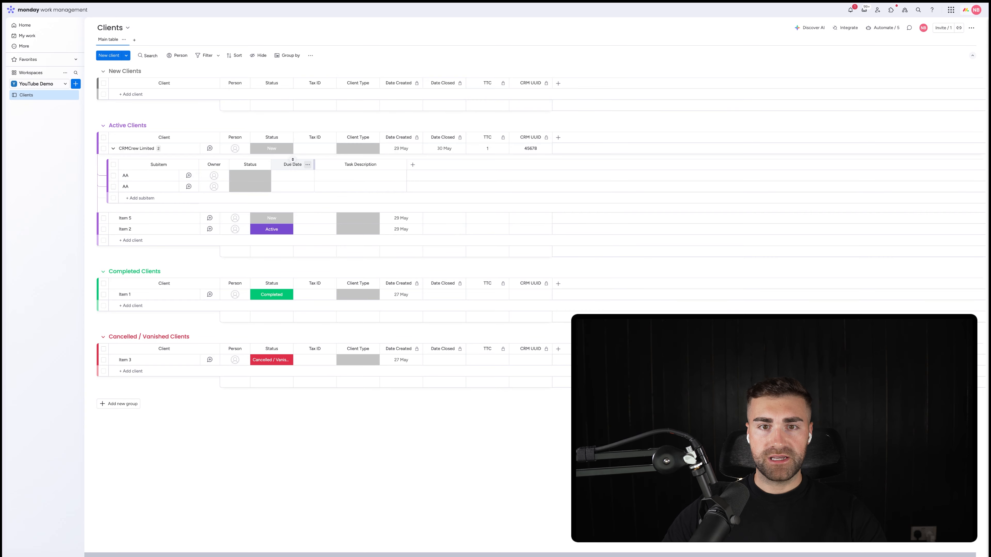
{"action": "left_click", "coordinate": [307, 164]}
{"action": "mouse_move", "coordinate": [336, 166]}
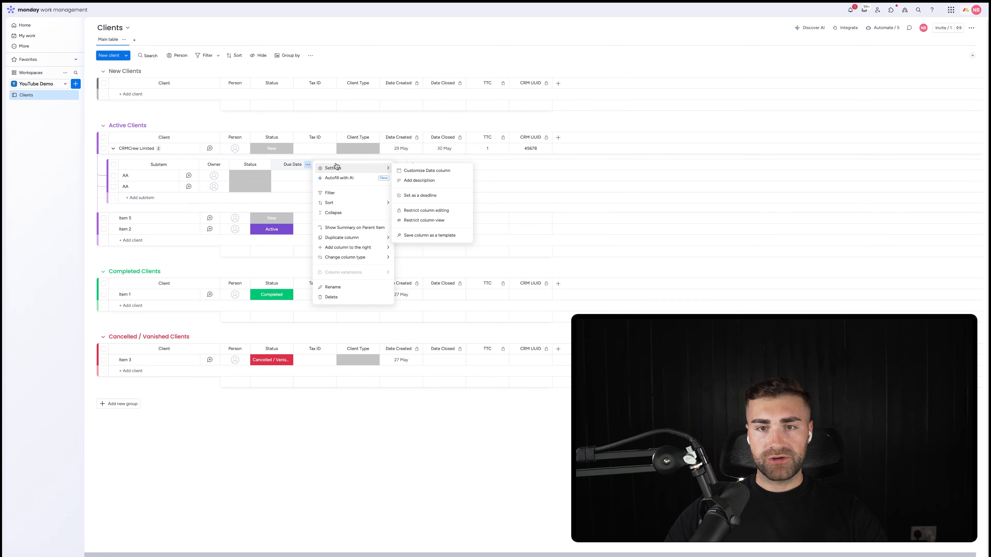
{"action": "left_click", "coordinate": [429, 196]}
{"action": "left_click", "coordinate": [529, 249]}
{"action": "left_click", "coordinate": [527, 269]}
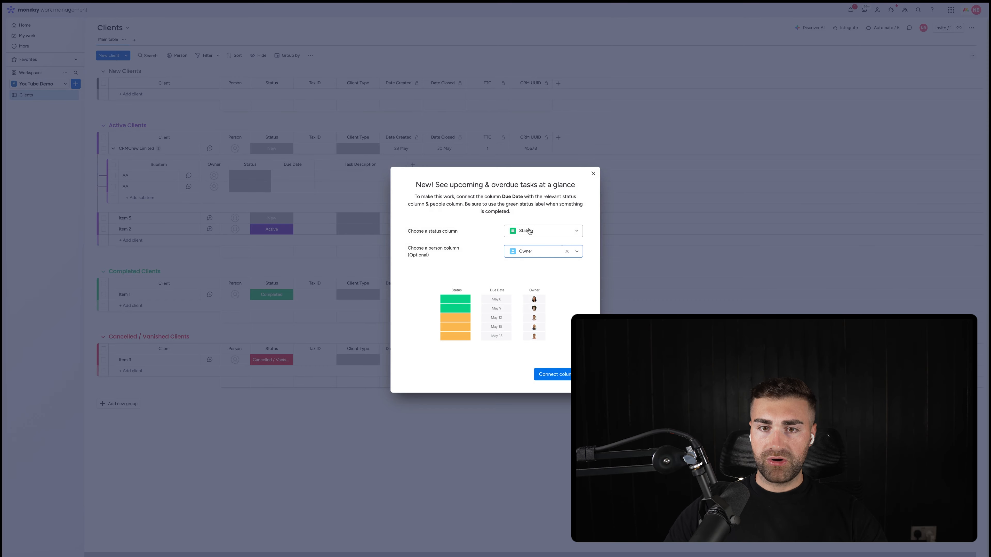
{"action": "left_click", "coordinate": [556, 374]}
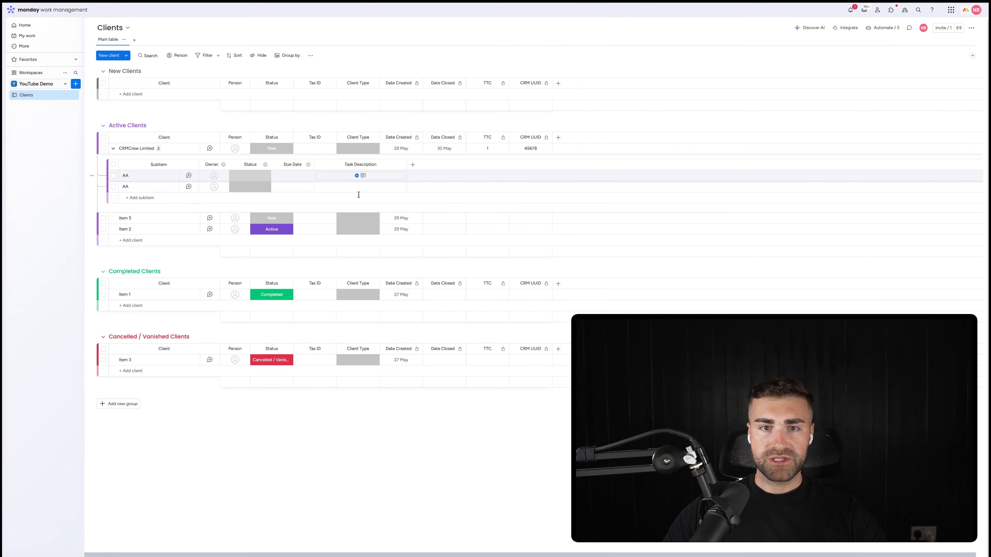
Step: Set the first AA subitem's Due Date to 29 May 2025 and assign an owner to it
{"action": "left_click", "coordinate": [293, 175]}
{"action": "left_click", "coordinate": [293, 277]}
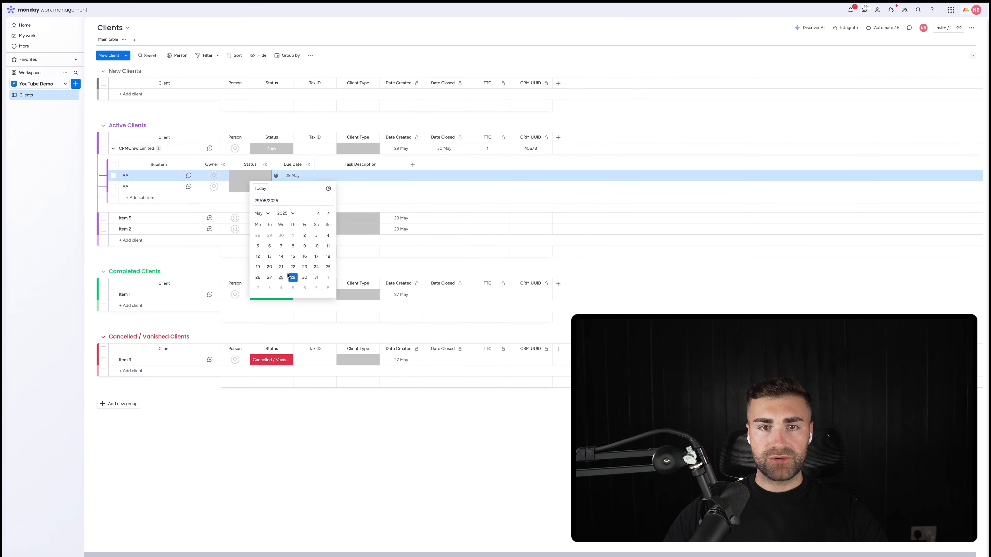
{"action": "left_click", "coordinate": [218, 176]}
{"action": "left_click", "coordinate": [193, 215]}
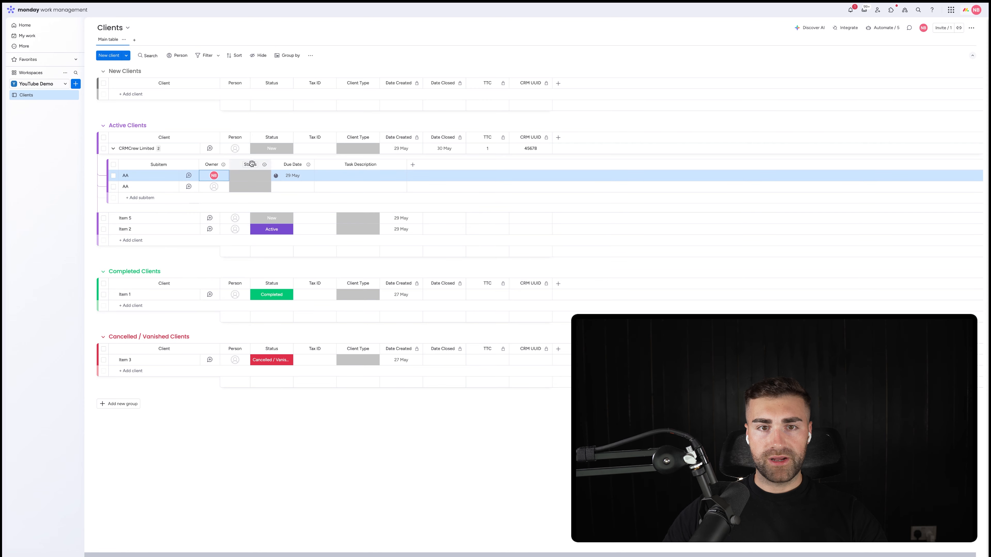
Step: Add a green label named Done to the subitems' Status column
{"action": "left_click", "coordinate": [250, 176]}
{"action": "left_click", "coordinate": [251, 227]}
{"action": "left_click", "coordinate": [250, 221]}
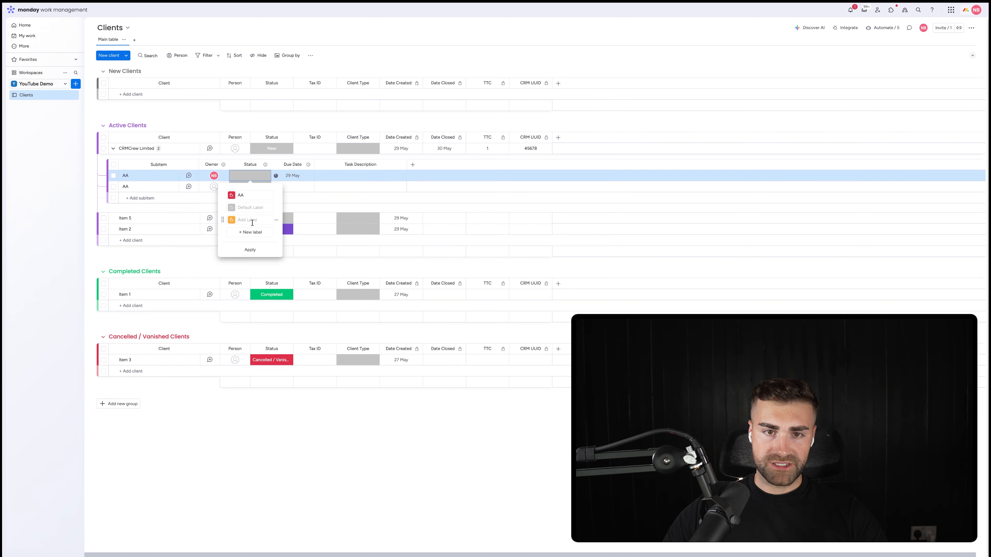
{"action": "left_click", "coordinate": [245, 233]}
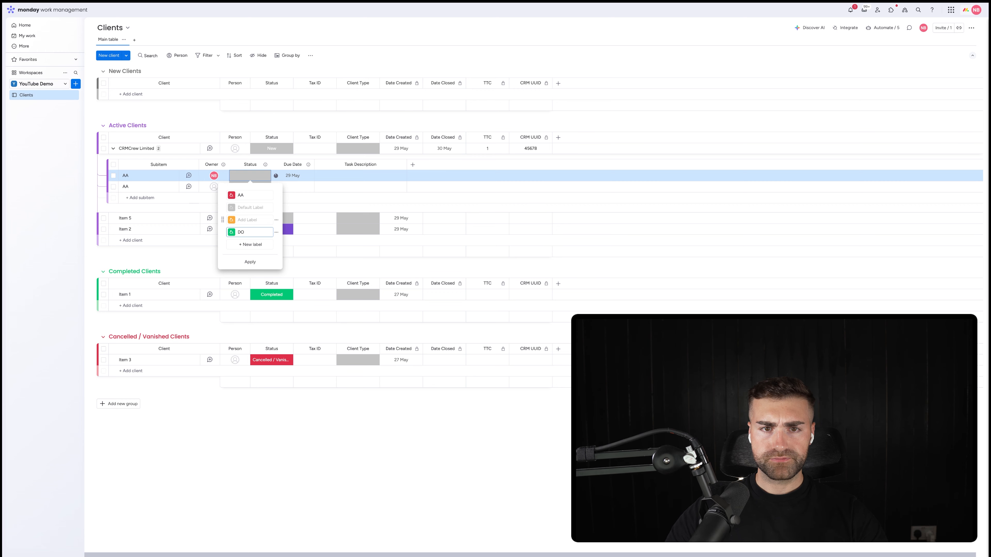
{"action": "type", "text": "Doone"}
{"action": "key", "text": "BackSpace"}
{"action": "key", "text": "BackSpace"}
{"action": "key", "text": "BackSpace"}
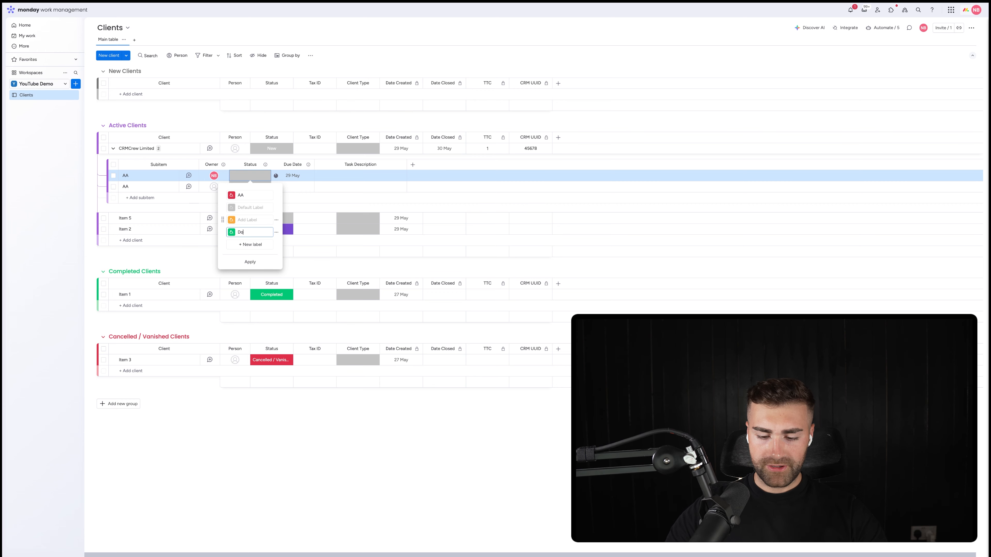
{"action": "type", "text": "ne"}
Step: Name the grey default label To Do and the orange label Doing in the subitems' Status column
{"action": "left_click", "coordinate": [250, 207]}
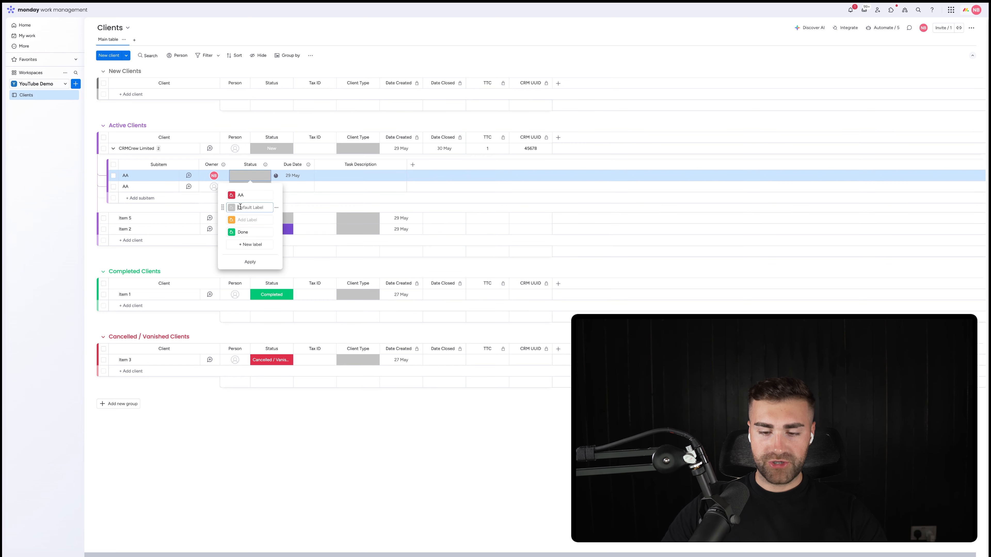
{"action": "type", "text": "To Do"}
{"action": "key", "text": "Tab"}
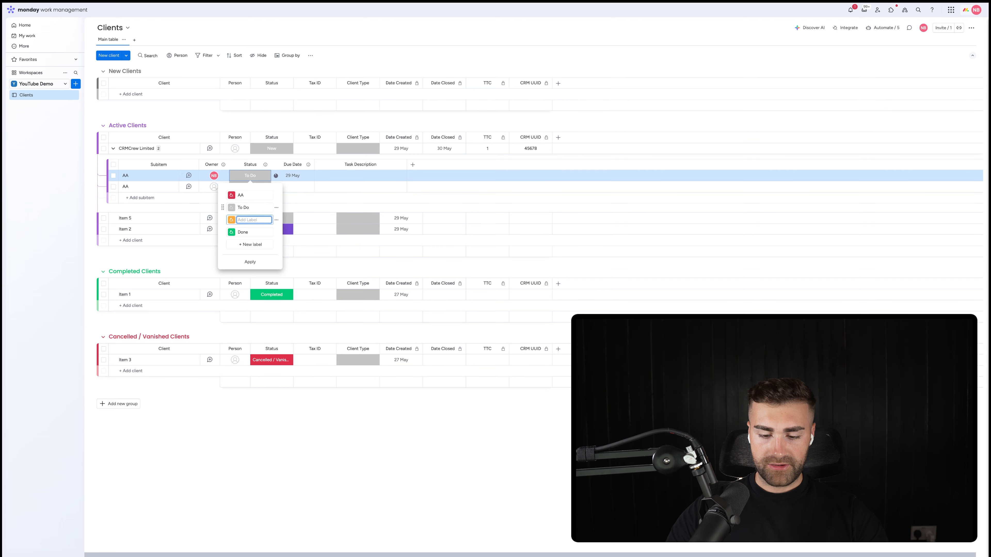
{"action": "key", "text": "Tab"}
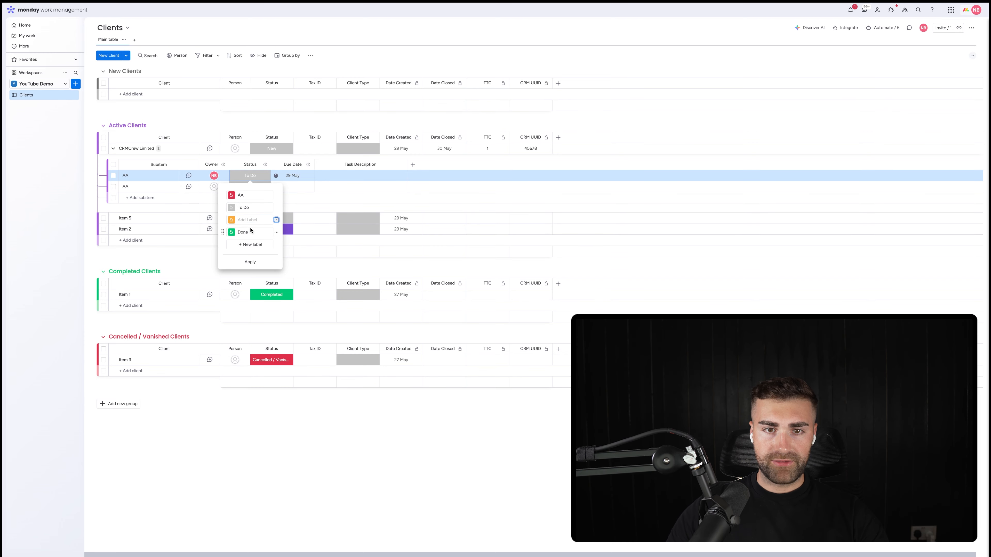
{"action": "key", "text": "shift+Tab"}
{"action": "type", "text": "DO"}
{"action": "key", "text": "BackSpace"}
{"action": "key", "text": "BackSpace"}
{"action": "key", "text": "BackSpace"}
{"action": "key", "text": "BackSpace"}
{"action": "key", "text": "BackSpace"}
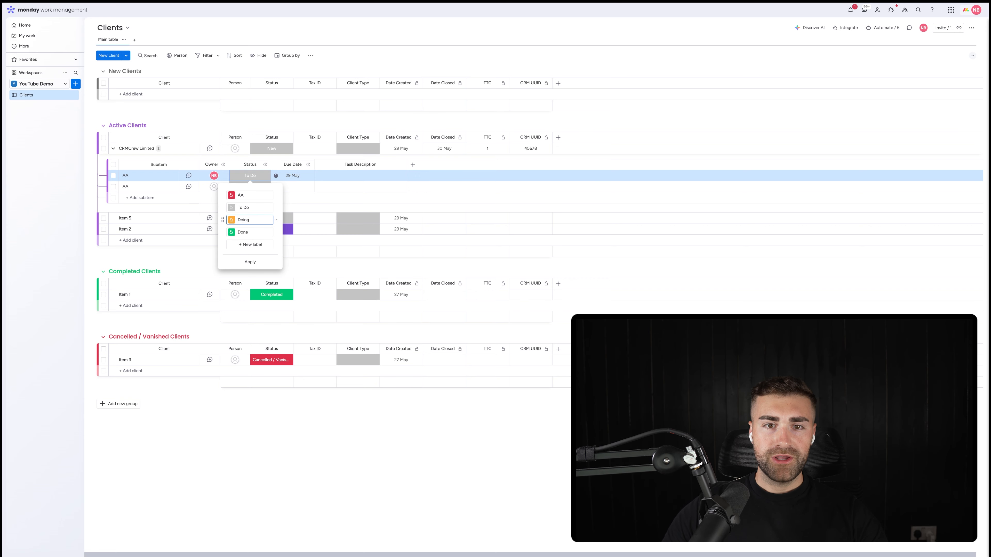
Step: Delete the AA status label, apply the label changes and set the first AA subitem's status to Done
{"action": "left_click", "coordinate": [277, 195]}
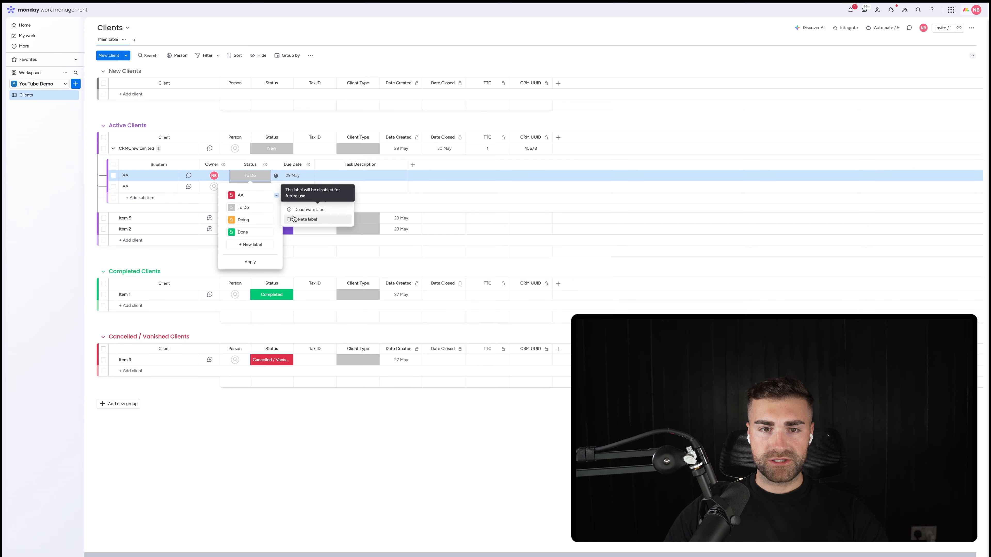
{"action": "left_click", "coordinate": [291, 219]}
{"action": "left_click", "coordinate": [248, 250]}
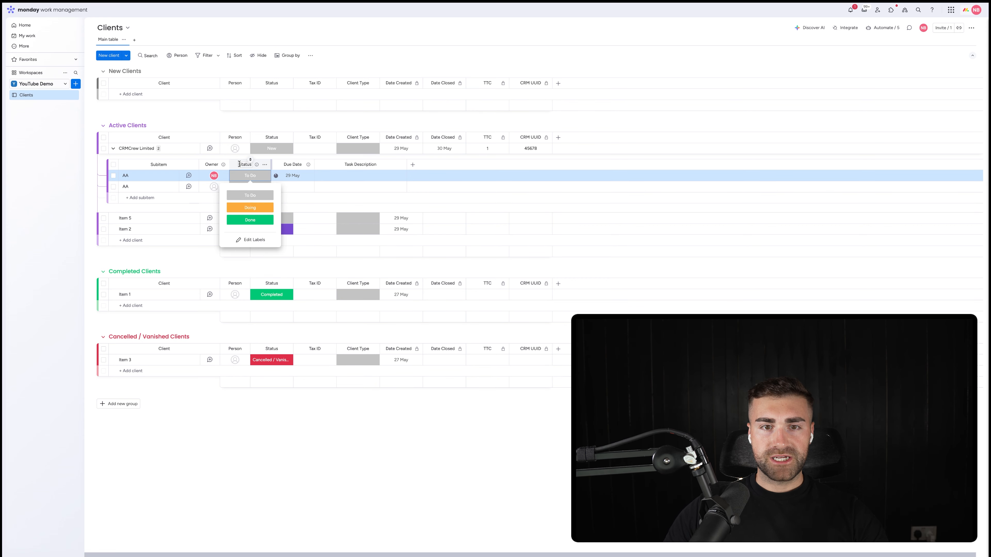
{"action": "left_click", "coordinate": [250, 220]}
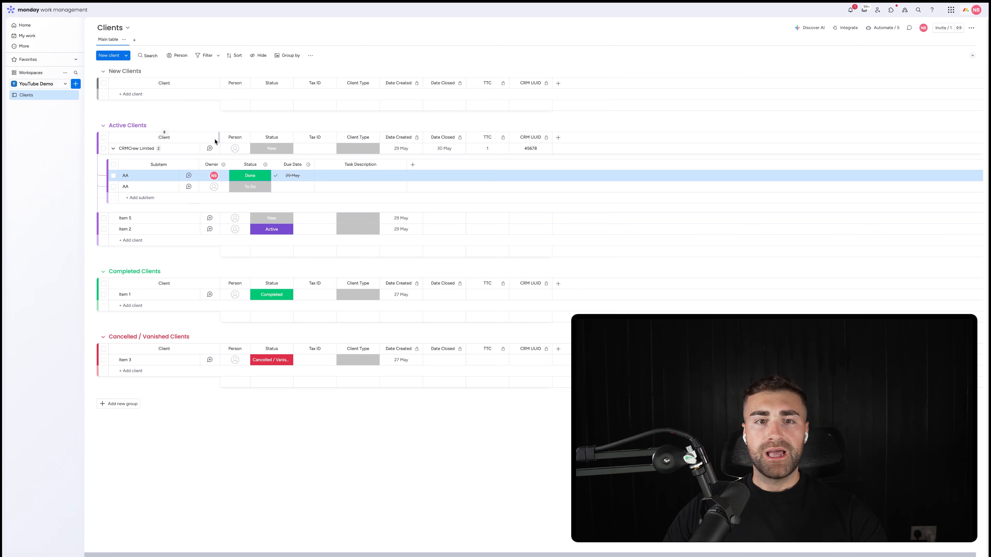
Step: Show the subitems' Status summary on the parent items and widen the summary column to fit its title
{"action": "left_click", "coordinate": [267, 167]}
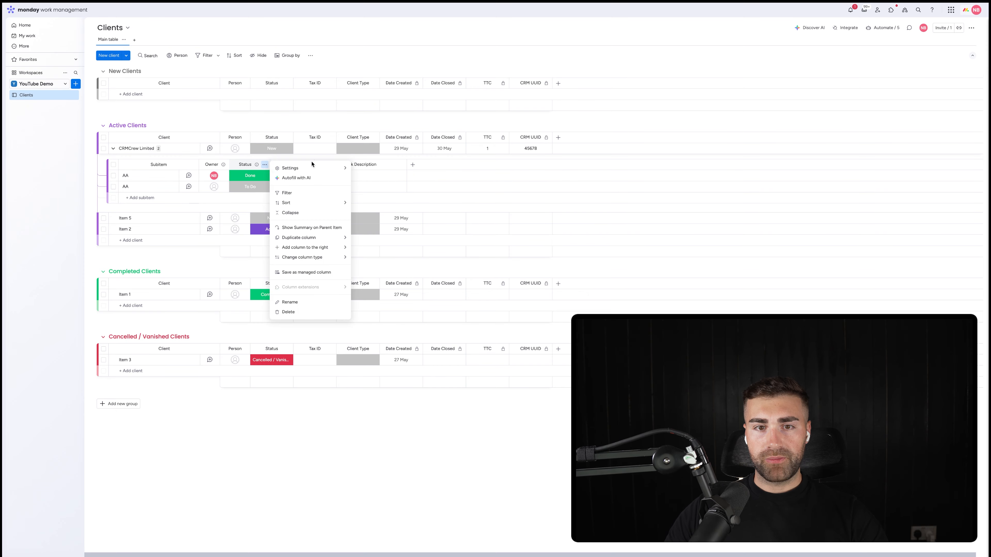
{"action": "left_click", "coordinate": [327, 231]}
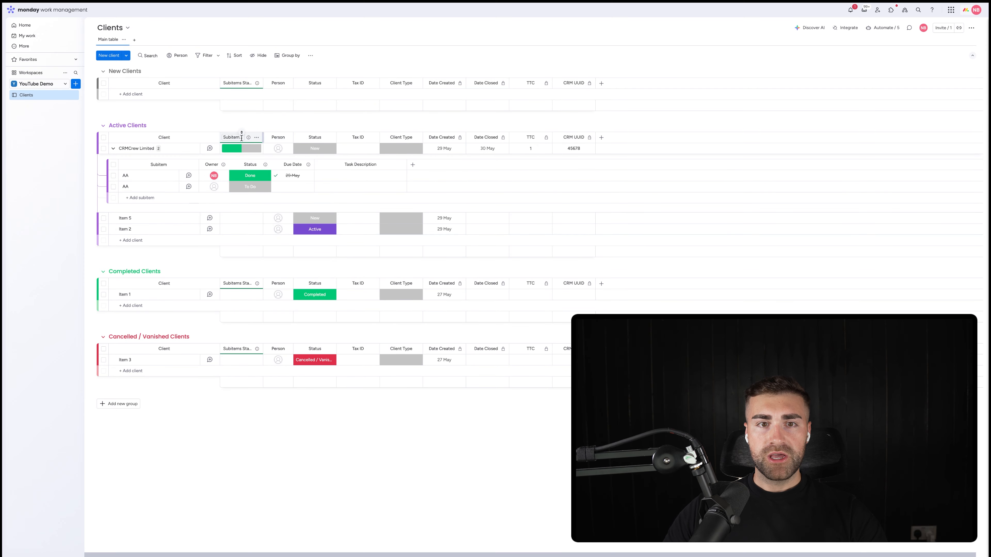
{"action": "left_click_drag", "start_coordinate": [264, 136], "coordinate": [282, 136]}
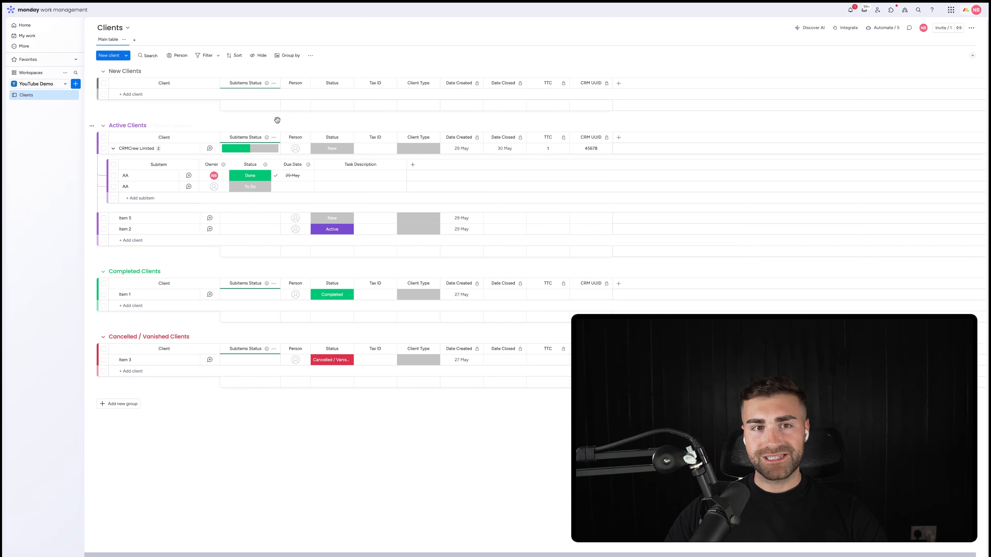
Step: Rename the Subitems Status column to Onboarding Status
{"action": "left_click", "coordinate": [234, 137]}
{"action": "key", "text": "ctrl+a"}
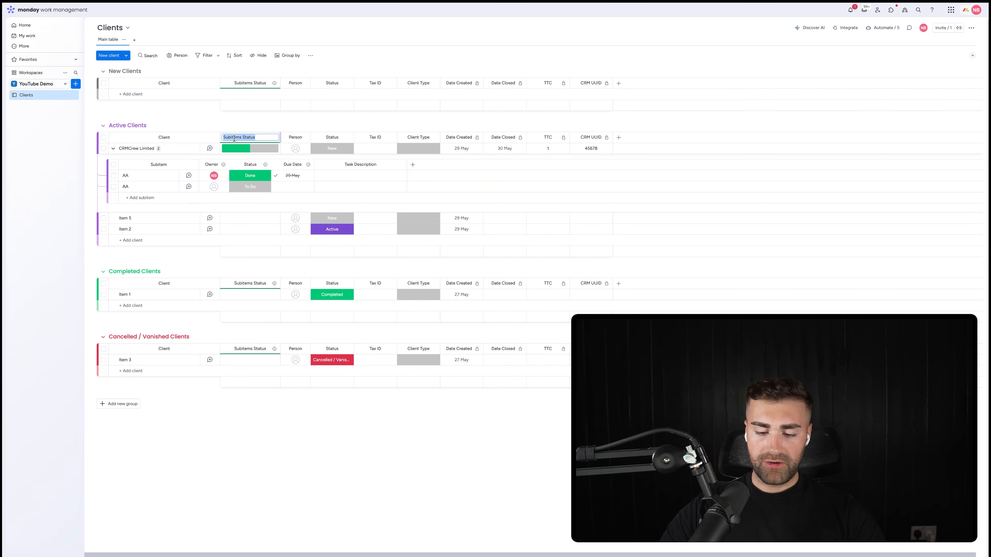
{"action": "type", "text": "Onboarding"}
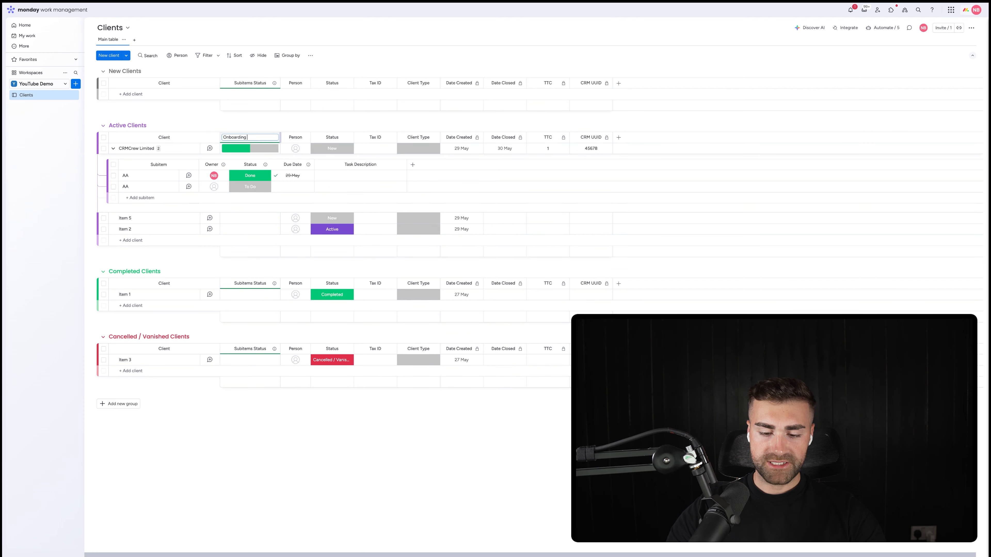
{"action": "type", "text": " Status"}
{"action": "key", "text": "Return"}
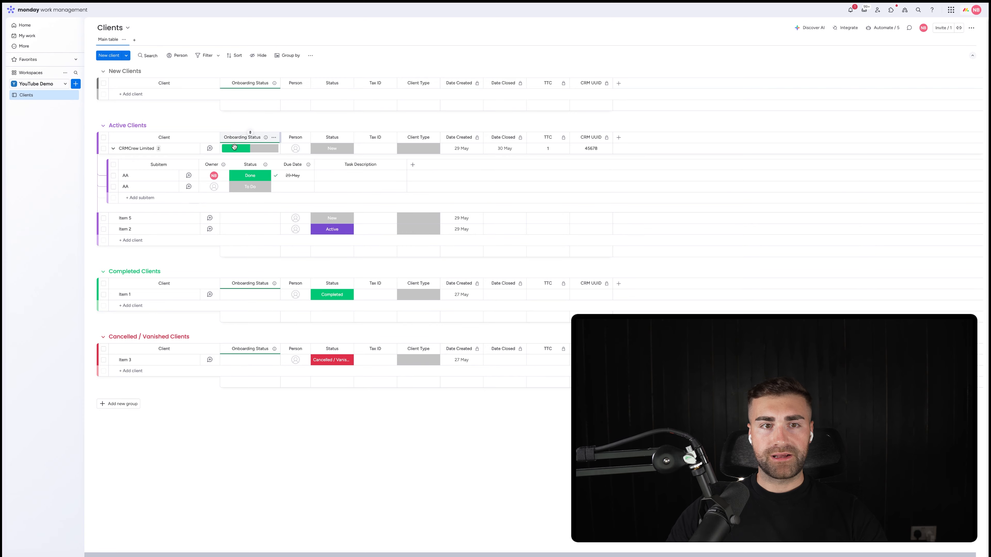
Step: Move CRMCrew Limited to the New Clients group and set its second AA subitem's status to Done
{"action": "left_click_drag", "start_coordinate": [160, 86], "coordinate": [159, 88]}
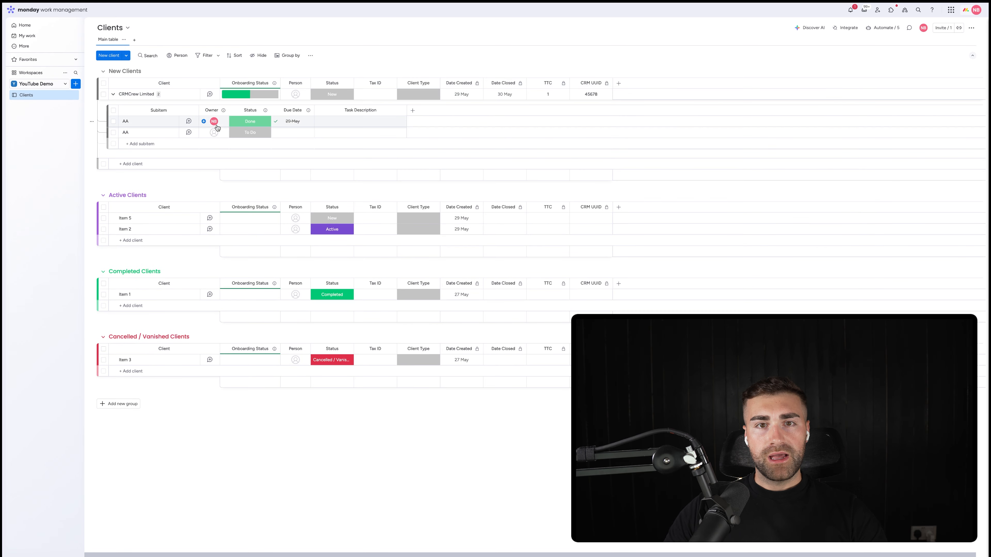
{"action": "left_click", "coordinate": [250, 133]}
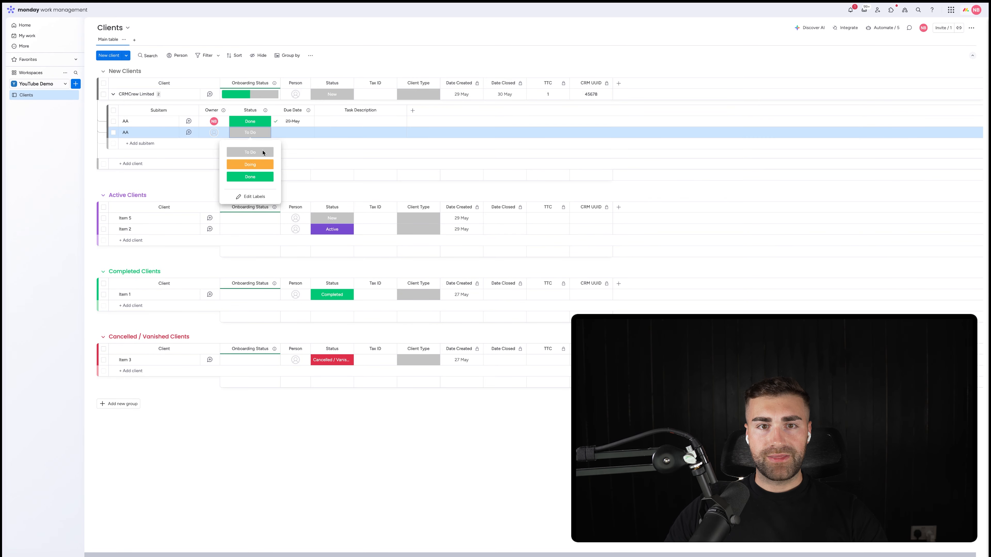
{"action": "left_click", "coordinate": [250, 178]}
Step: Change CRMCrew Limited's client status to Active
{"action": "left_click", "coordinate": [332, 94]}
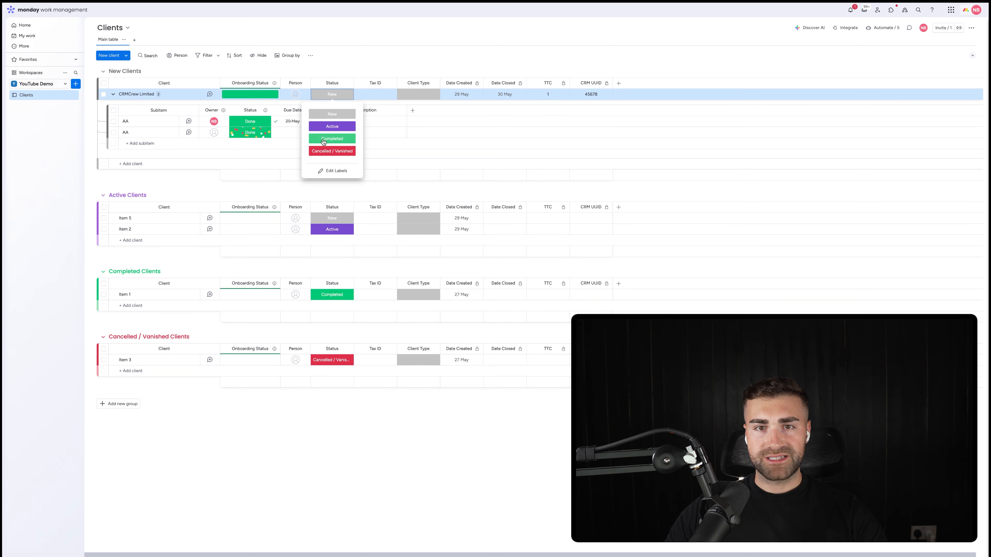
{"action": "left_click", "coordinate": [332, 137]}
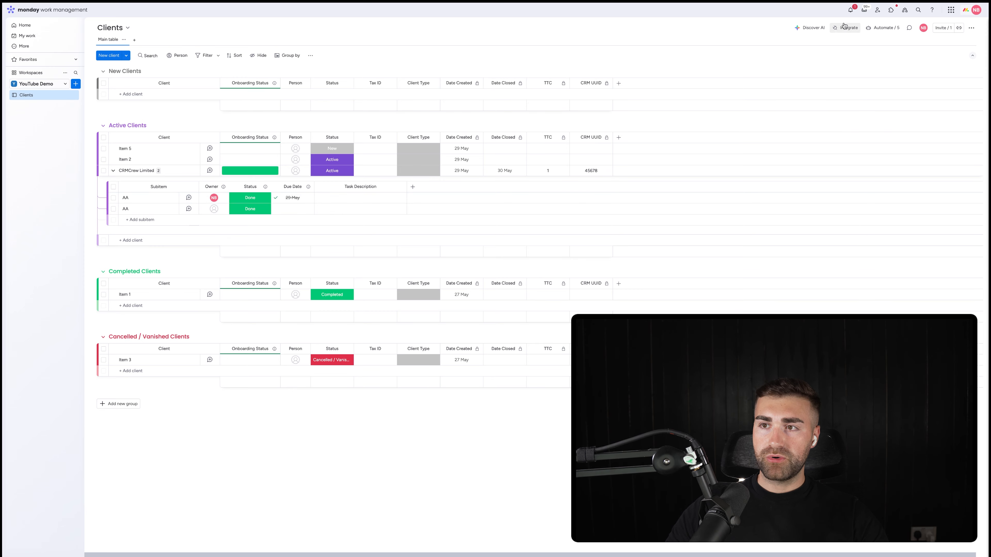
Step: Start a new board automation that creates a subitem when an item is created
{"action": "left_click", "coordinate": [870, 28]}
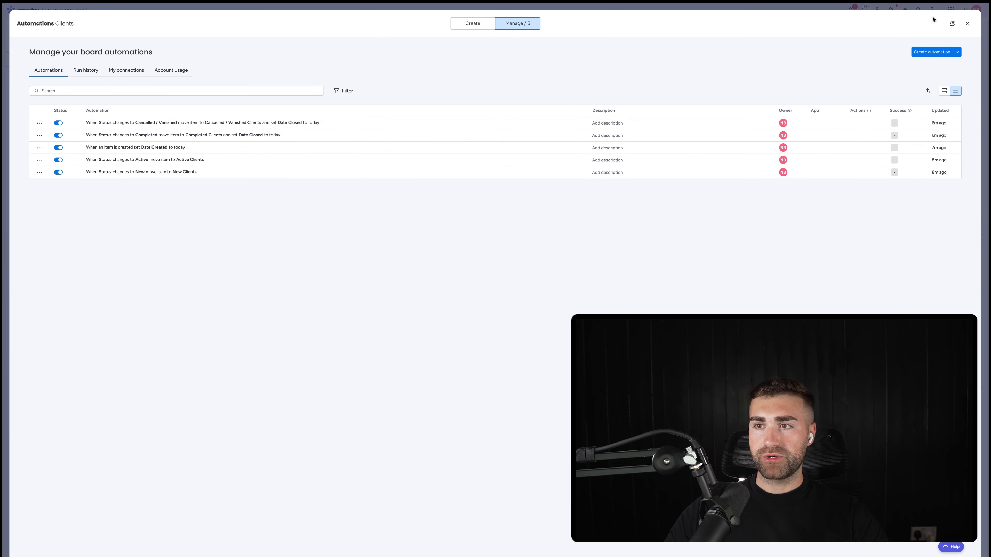
{"action": "left_click", "coordinate": [932, 52]}
{"action": "left_click", "coordinate": [236, 66]}
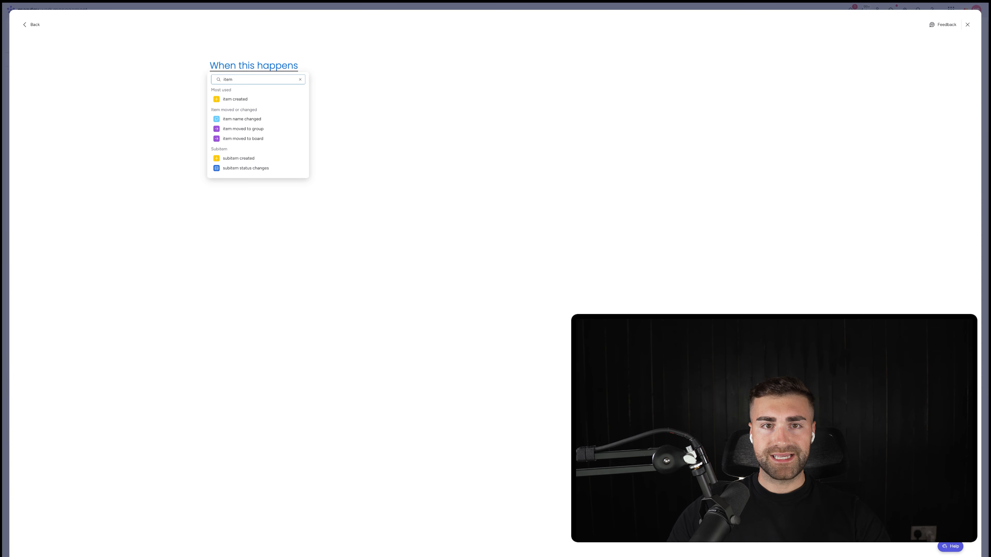
{"action": "left_click", "coordinate": [238, 98]}
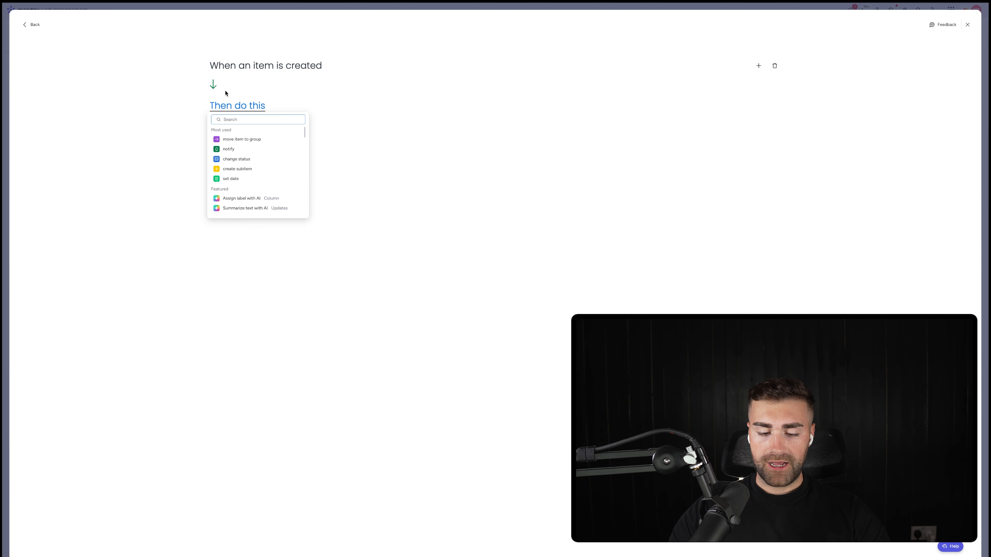
{"action": "type", "text": "create sub"}
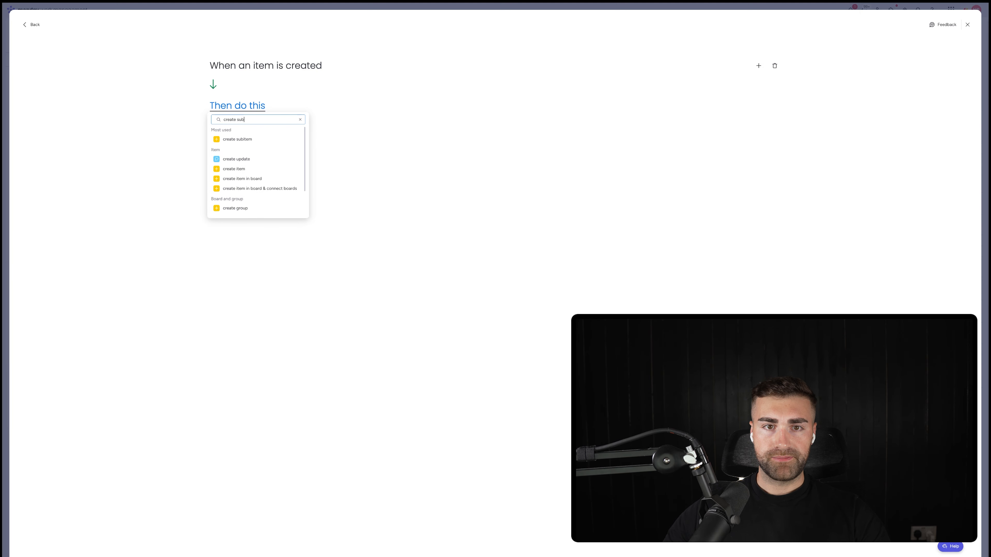
{"action": "left_click", "coordinate": [239, 139]}
Step: Name the automation's subitem Example Subitem 1 and assign an owner to it
{"action": "left_click", "coordinate": [308, 106]}
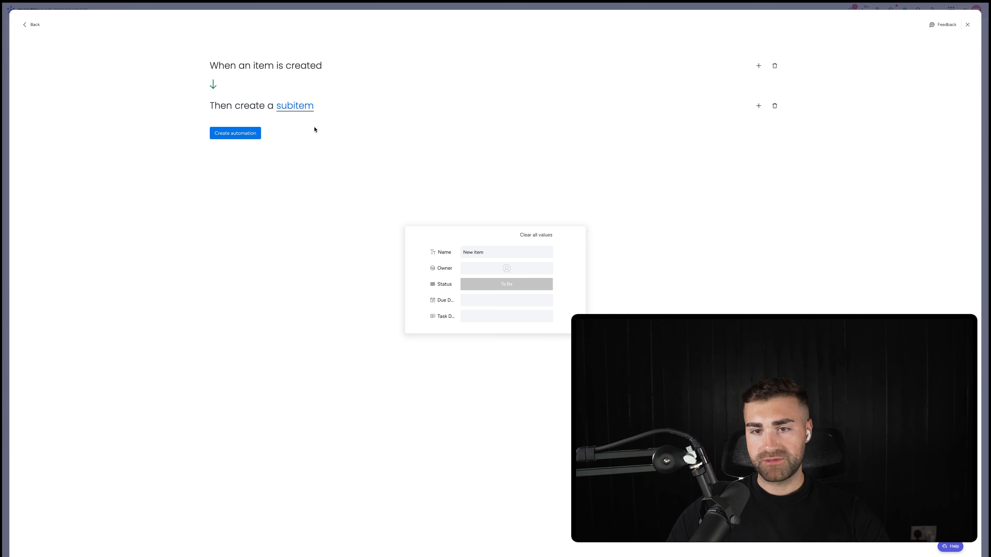
{"action": "left_click", "coordinate": [467, 253]}
{"action": "type", "text": "Example ASu"}
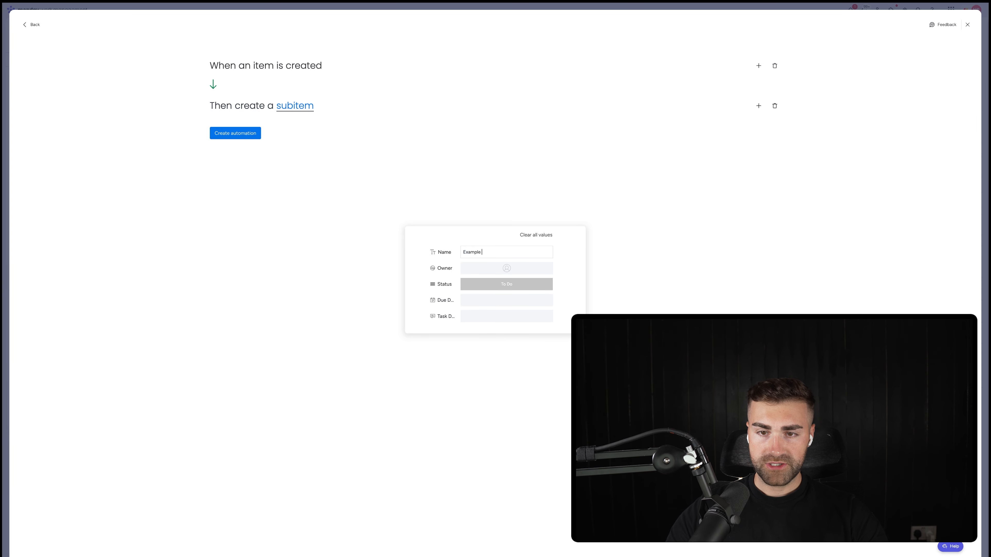
{"action": "type", "text": "1"}
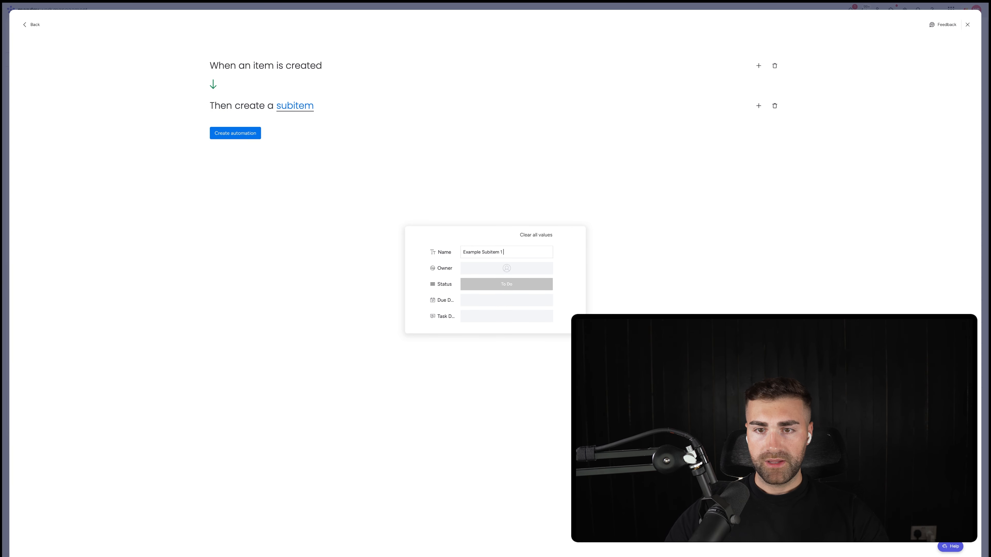
{"action": "left_click", "coordinate": [486, 317]}
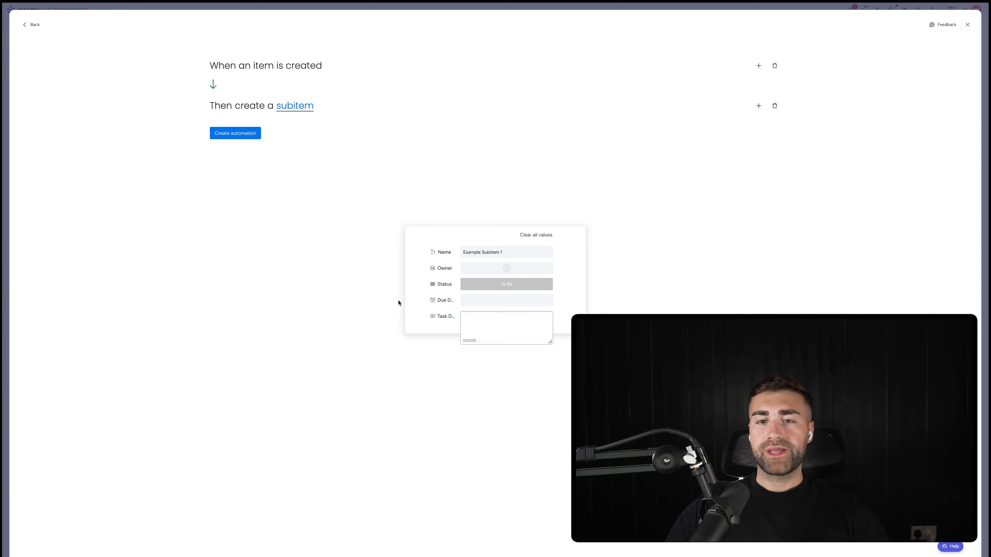
{"action": "left_click", "coordinate": [420, 293]}
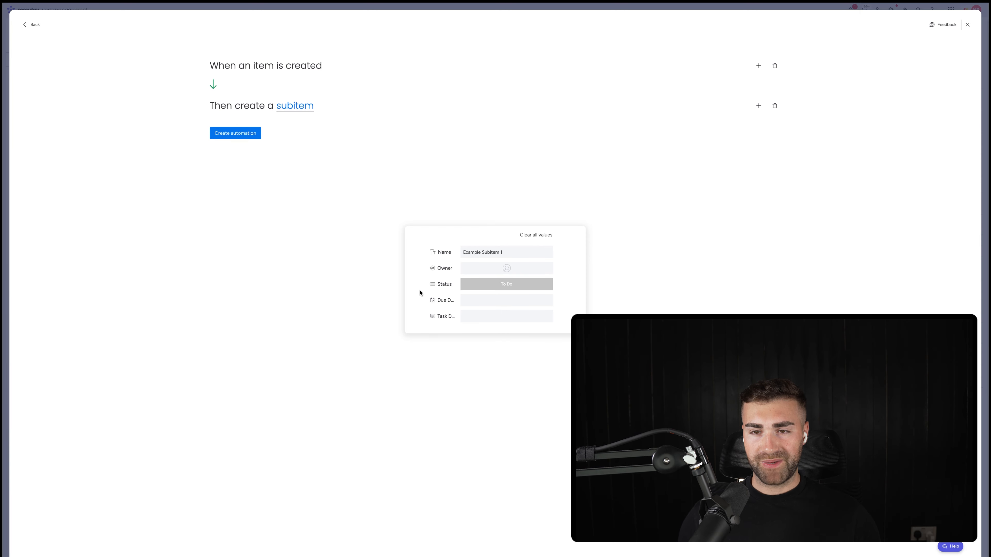
{"action": "left_click", "coordinate": [501, 269]}
{"action": "left_click", "coordinate": [490, 310]}
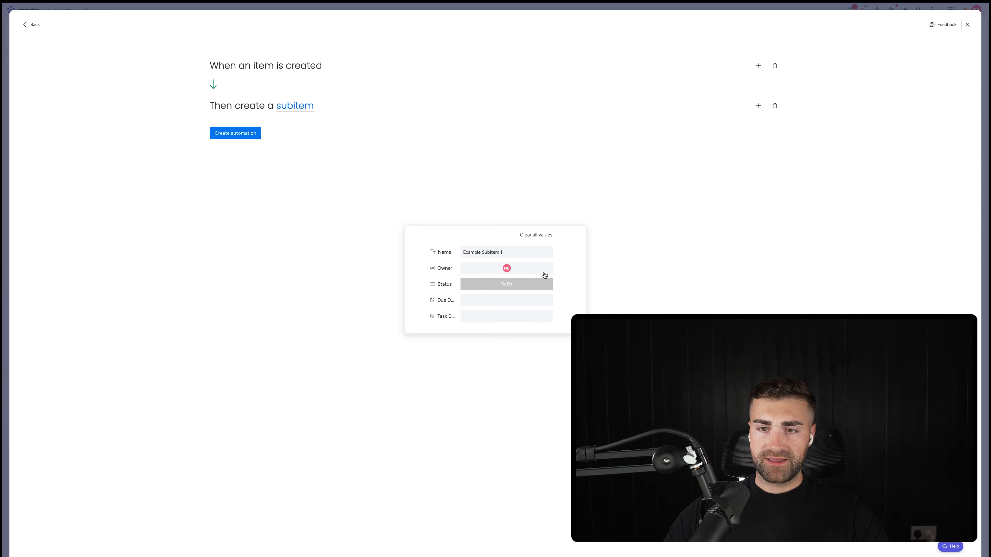
{"action": "left_click", "coordinate": [378, 170]}
Step: Add a second create subitem action to the automation
{"action": "left_click", "coordinate": [759, 106]}
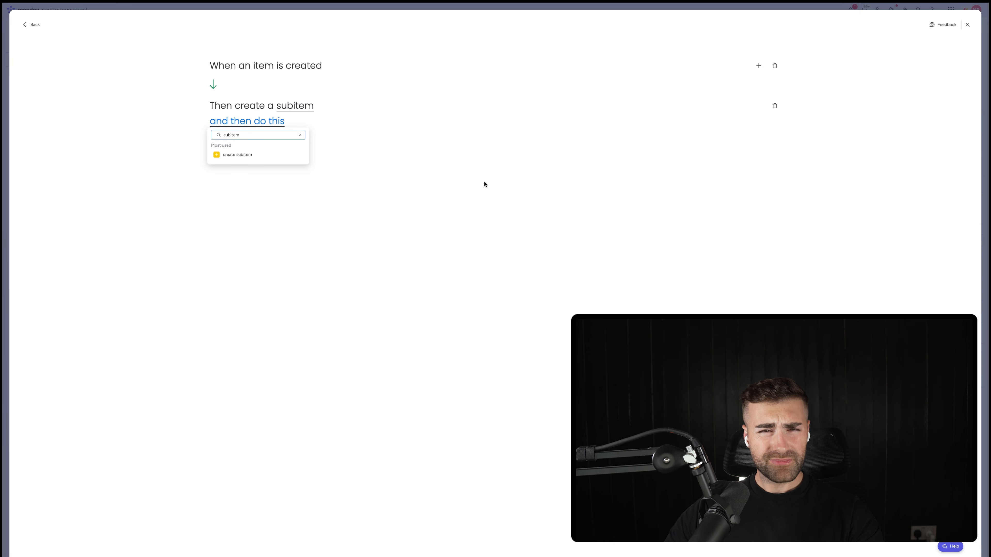
{"action": "left_click", "coordinate": [257, 156]}
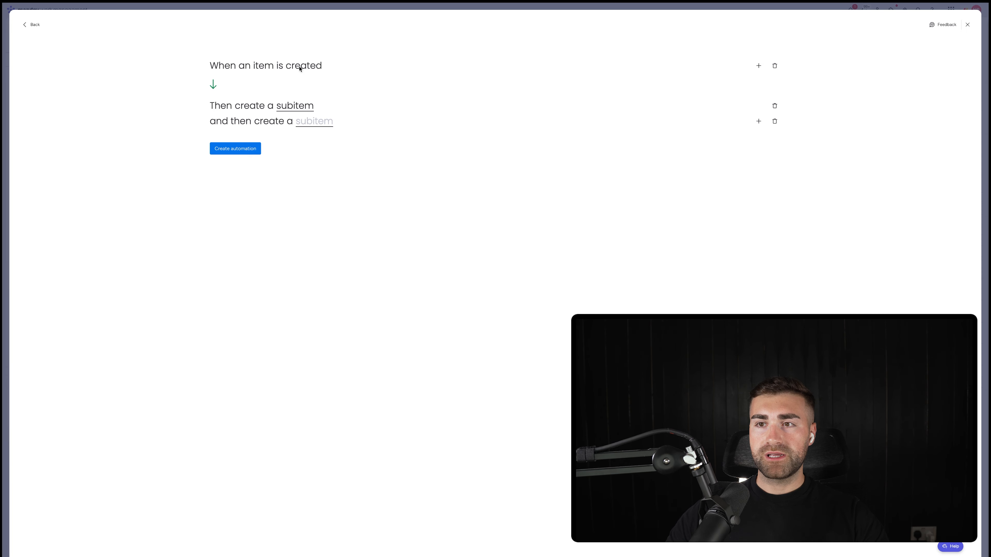
Step: Add a condition to the automation so it only runs if Client Type is Manufacturing
{"action": "left_click", "coordinate": [760, 66]}
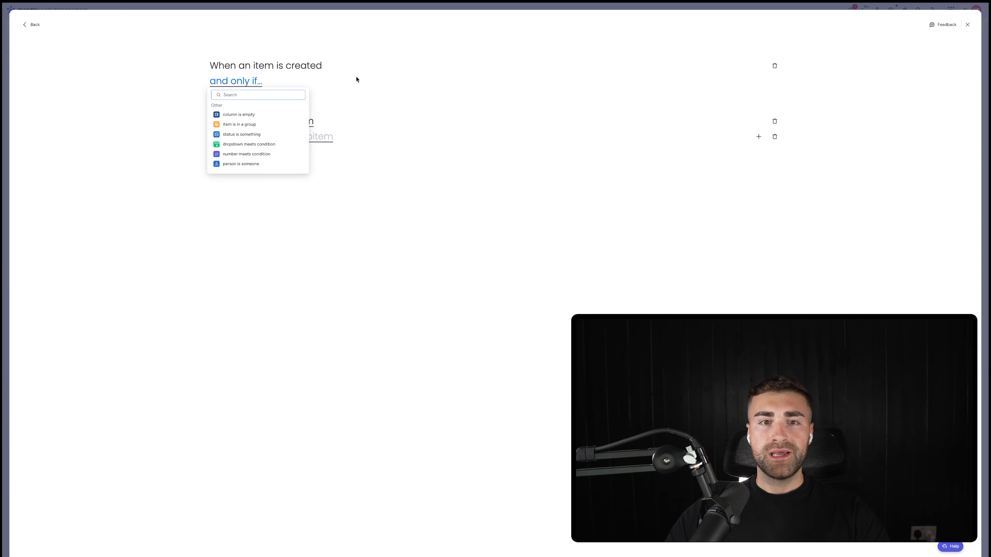
{"action": "left_click", "coordinate": [239, 134]}
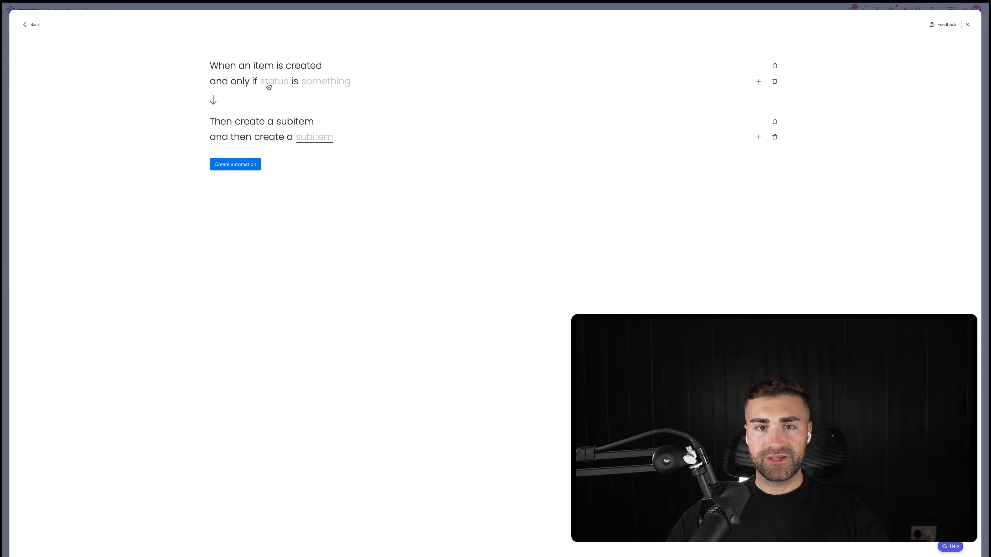
{"action": "left_click", "coordinate": [271, 90]}
{"action": "left_click", "coordinate": [285, 117]}
{"action": "left_click", "coordinate": [347, 80]}
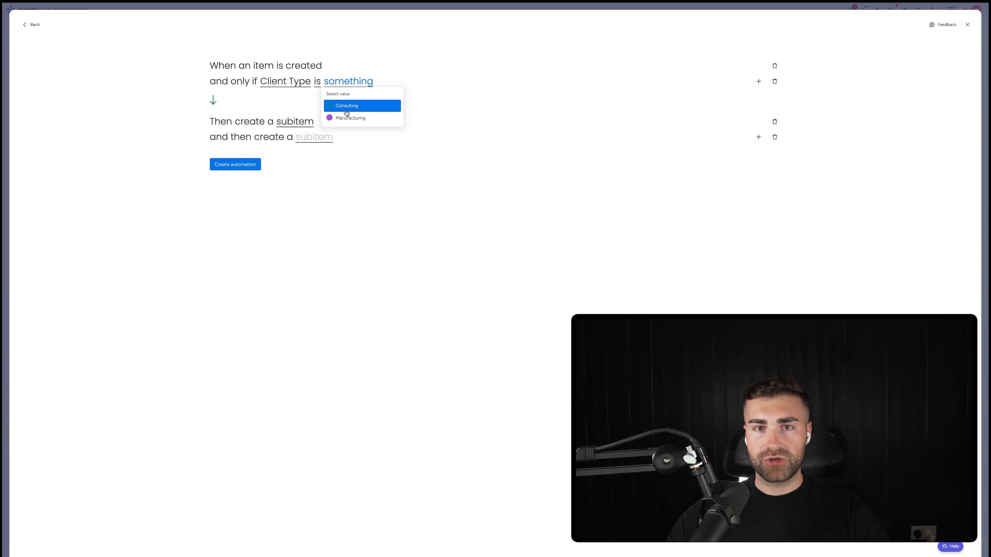
{"action": "left_click", "coordinate": [347, 118]}
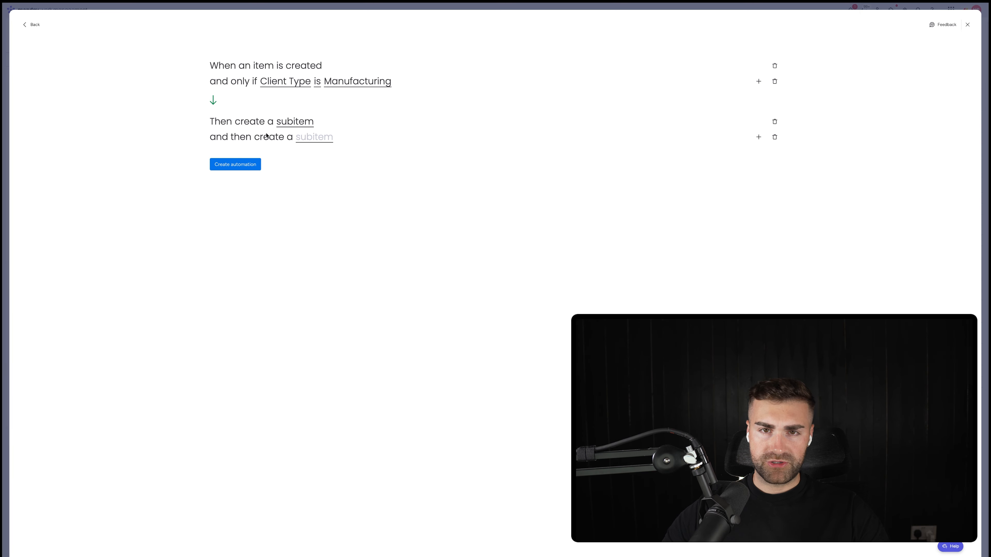
{"action": "left_click", "coordinate": [373, 82]}
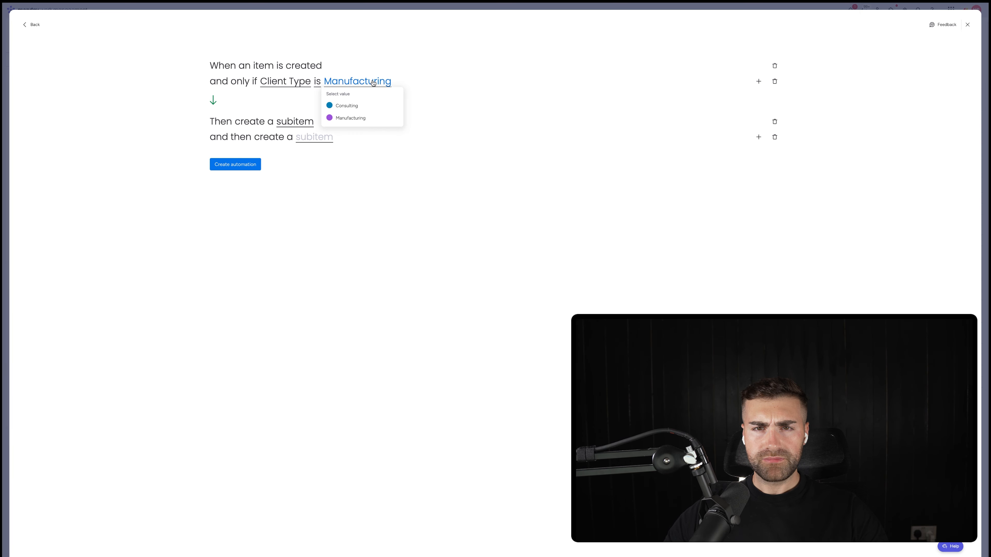
{"action": "left_click", "coordinate": [378, 71]}
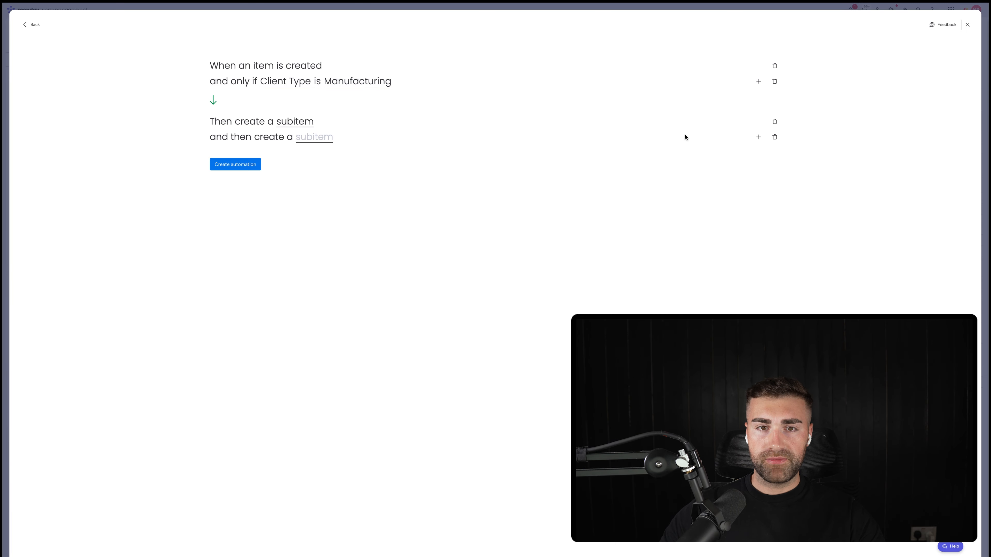
Step: Remove the empty second subitem action and the Client Type condition, and create the automation
{"action": "left_click", "coordinate": [774, 137]}
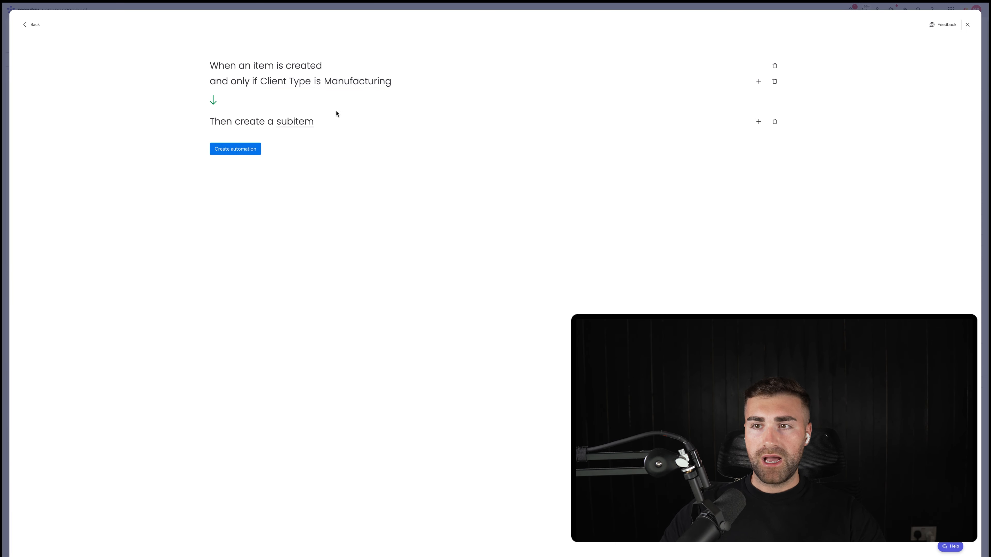
{"action": "left_click", "coordinate": [775, 81]}
{"action": "left_click", "coordinate": [255, 133]}
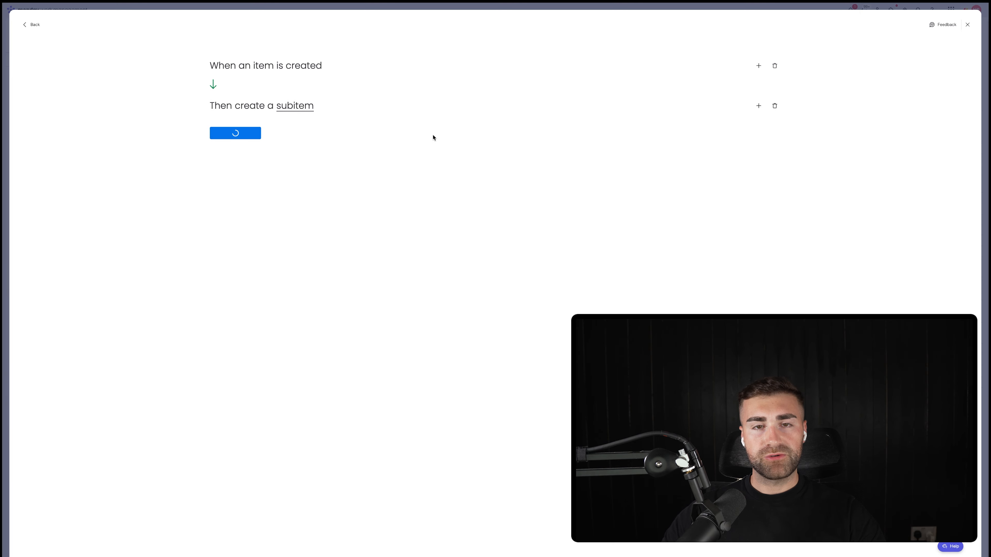
{"action": "key", "text": "Escape"}
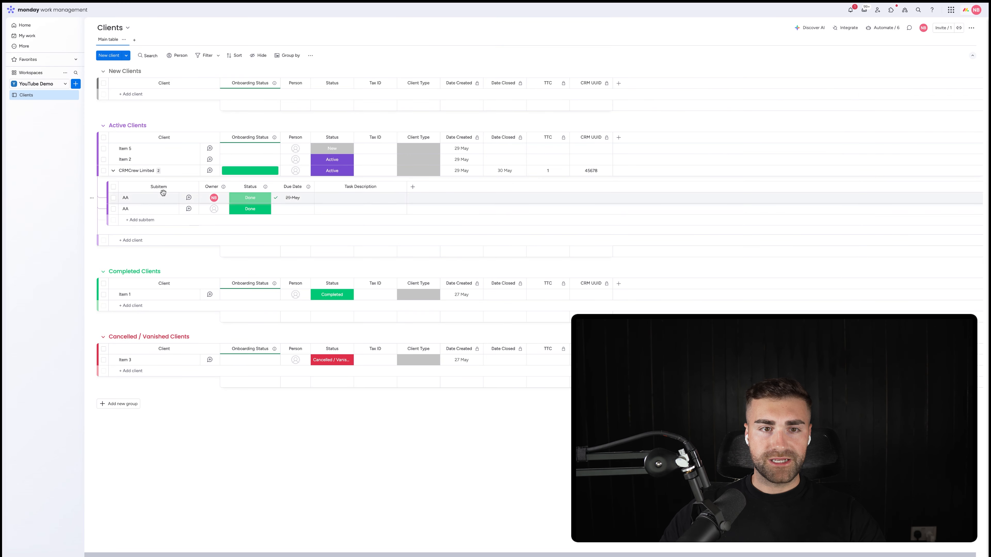
Step: Add a client named Example Company to the Active Clients group and expand its subitems
{"action": "left_click", "coordinate": [131, 240]}
{"action": "type", "text": "Examp"}
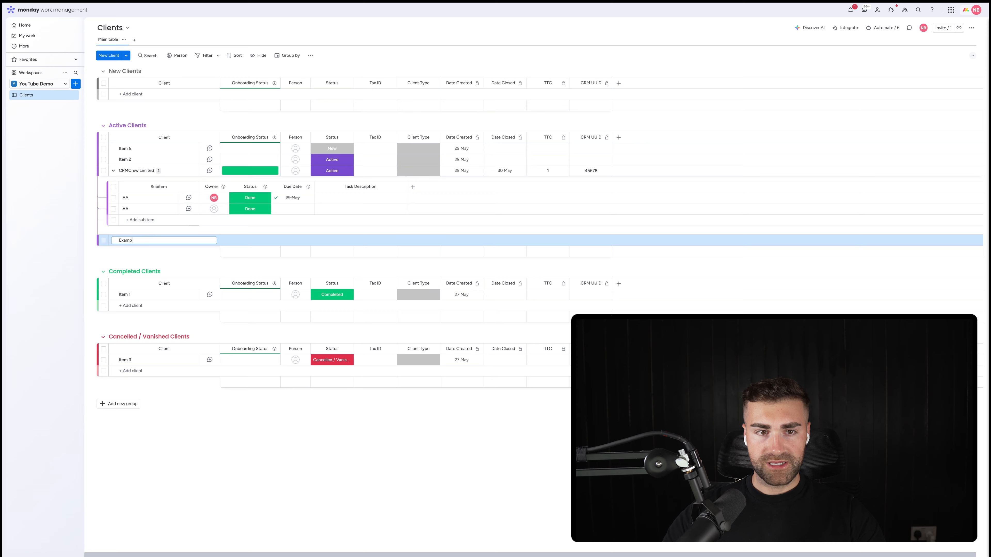
{"action": "type", "text": "le"}
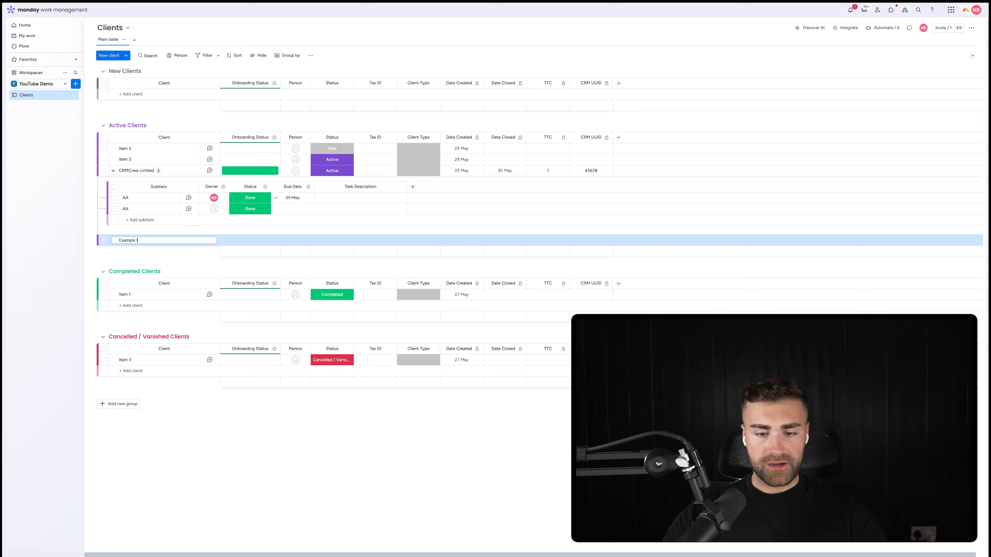
{"action": "type", "text": " Company"}
{"action": "key", "text": "Return"}
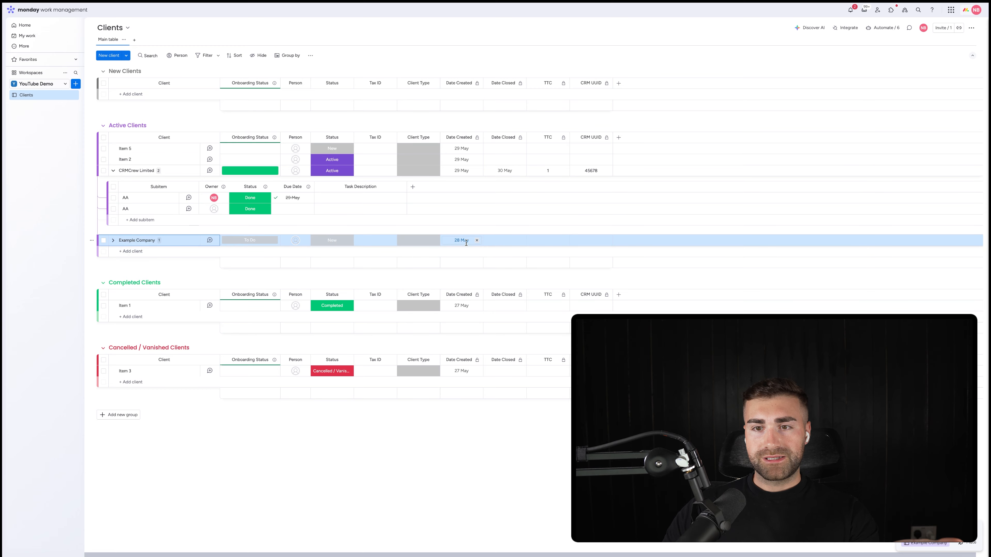
{"action": "left_click", "coordinate": [113, 171]}
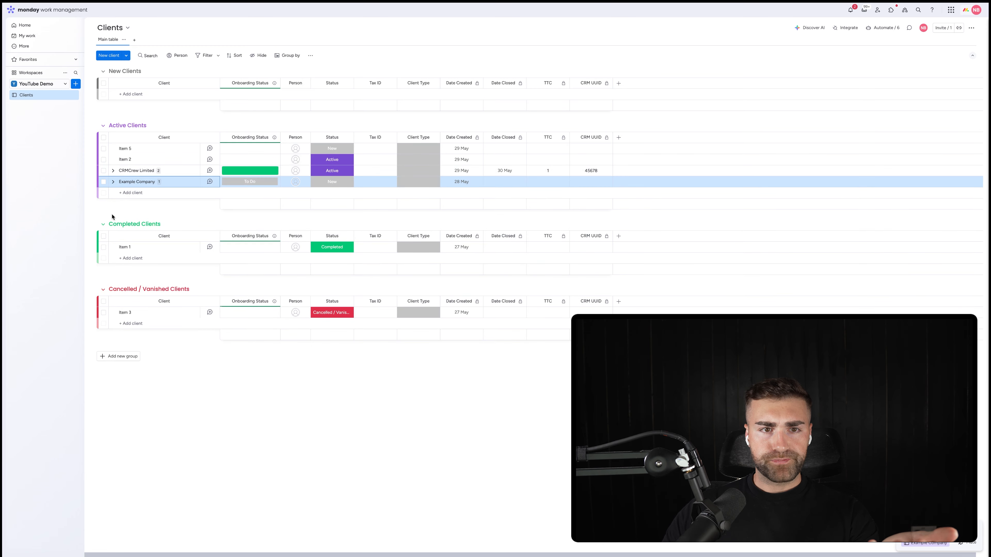
{"action": "left_click", "coordinate": [112, 182]}
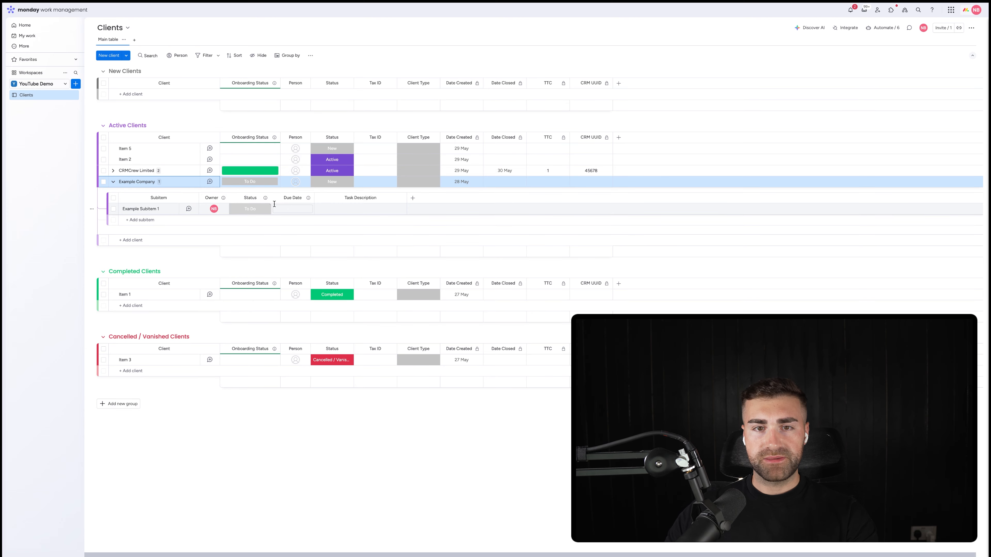
Step: Set Example Subitem 1's due date to 29 May and narrow the board's TTC and CRM UUID columns
{"action": "left_click", "coordinate": [286, 208]}
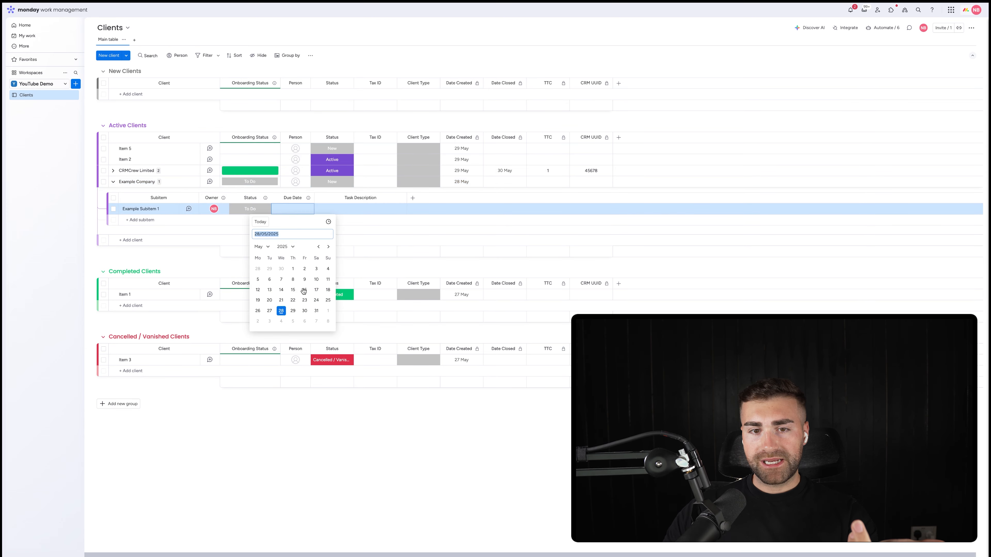
{"action": "left_click", "coordinate": [291, 315]}
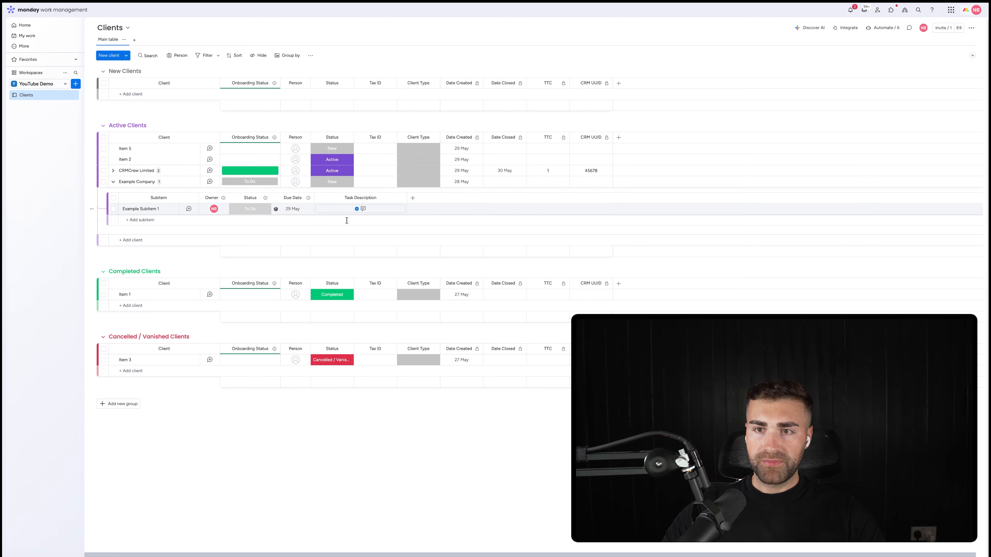
{"action": "mouse_move", "coordinate": [570, 137]}
{"action": "left_mouse_down"}
{"action": "mouse_move", "coordinate": [545, 137]}
{"action": "mouse_move", "coordinate": [564, 137]}
{"action": "left_mouse_up"}
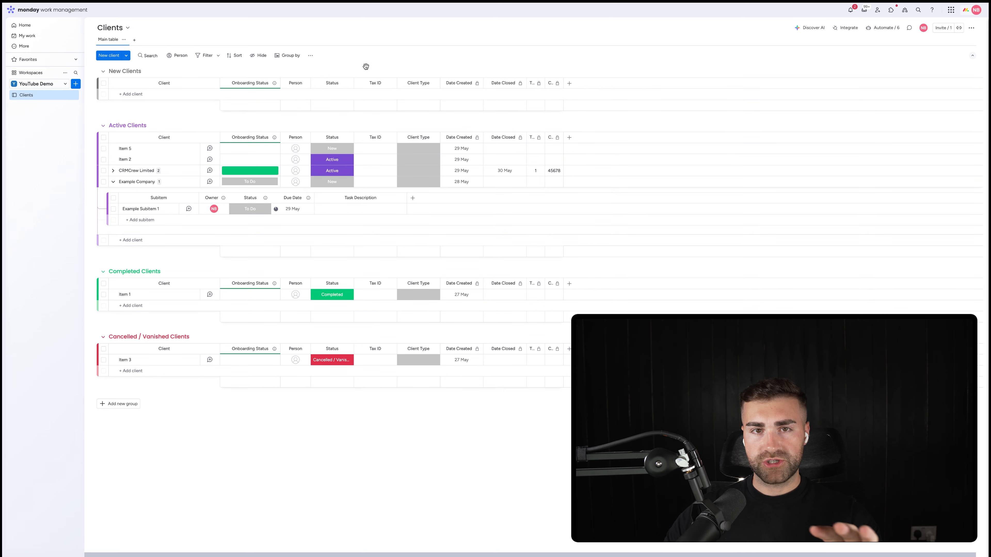
{"action": "left_click", "coordinate": [219, 56]}
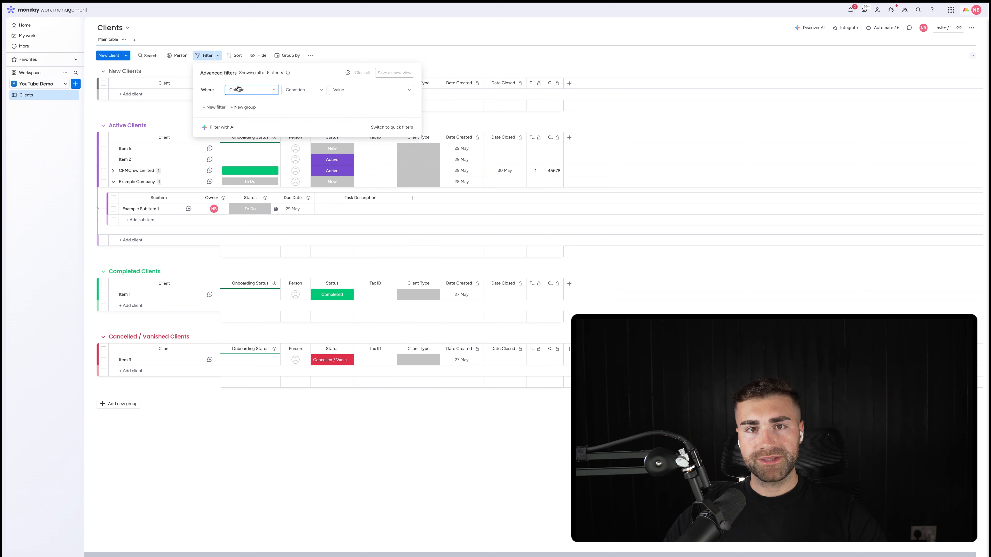
{"action": "left_click", "coordinate": [406, 42]}
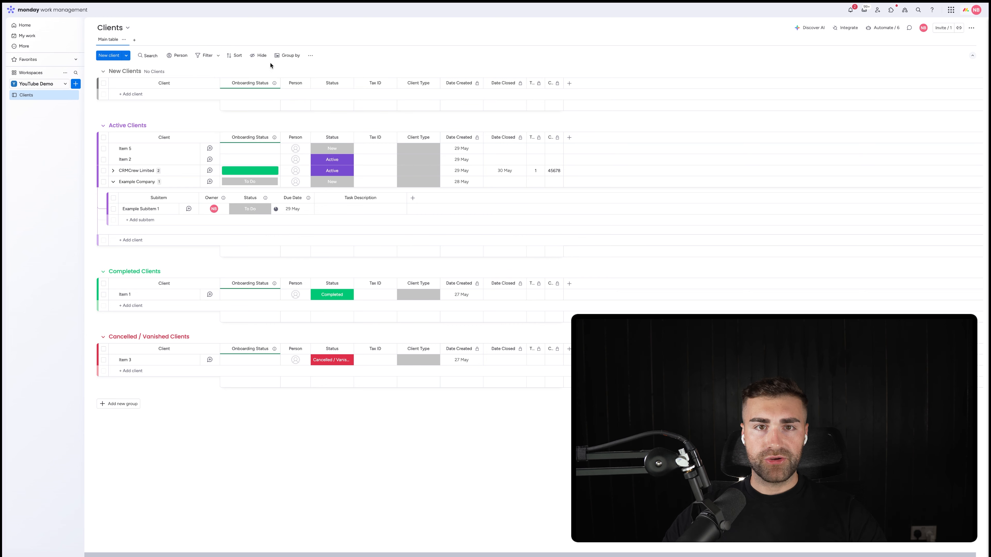
{"action": "left_click", "coordinate": [253, 56]}
{"action": "left_click", "coordinate": [407, 44]}
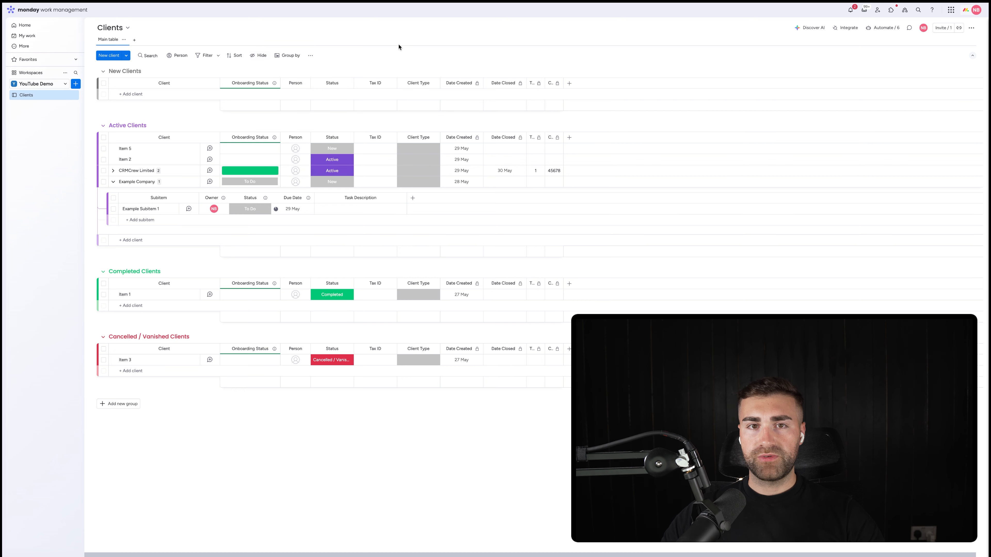
Step: Set Client Type to Consulting for Item 5 and Item 2, and to Manufacturing for CRMCrew Limited and Example Company
{"action": "left_click", "coordinate": [418, 149]}
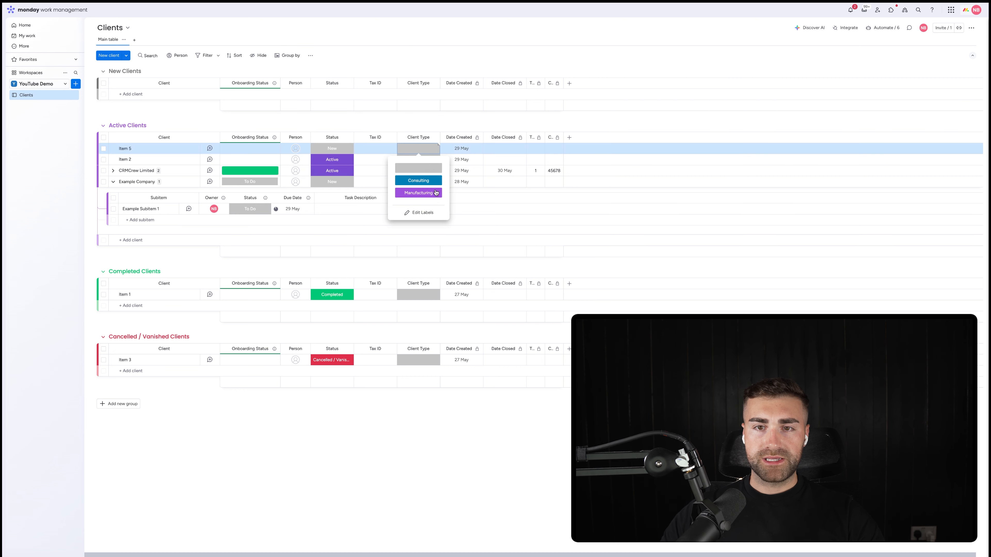
{"action": "left_click", "coordinate": [419, 176]}
{"action": "left_click", "coordinate": [418, 159]}
{"action": "left_click", "coordinate": [418, 187]}
{"action": "left_click", "coordinate": [418, 170]}
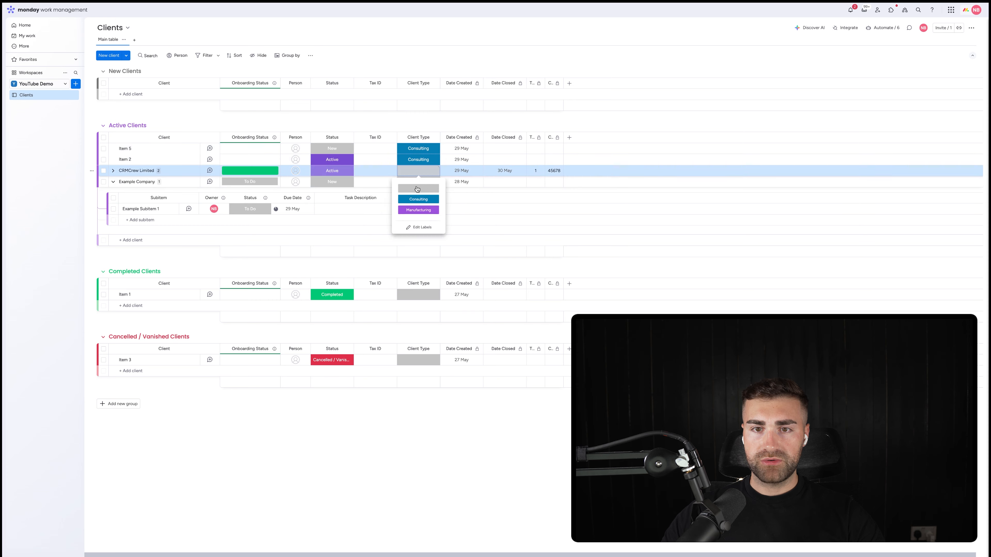
{"action": "left_click", "coordinate": [418, 207]}
{"action": "left_click", "coordinate": [412, 182]}
{"action": "left_click", "coordinate": [418, 221]}
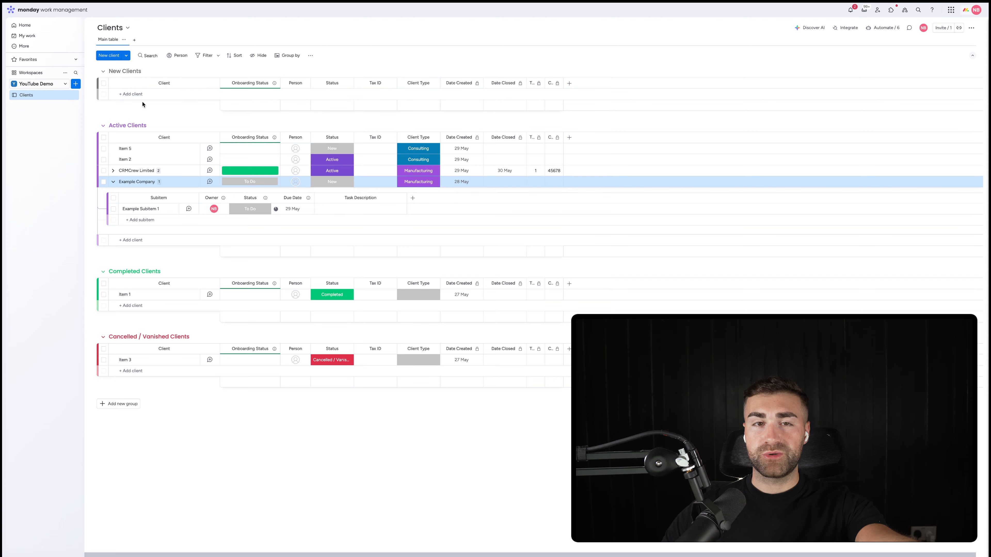
Step: Group the Clients board's items by Client Type
{"action": "left_click", "coordinate": [294, 55]}
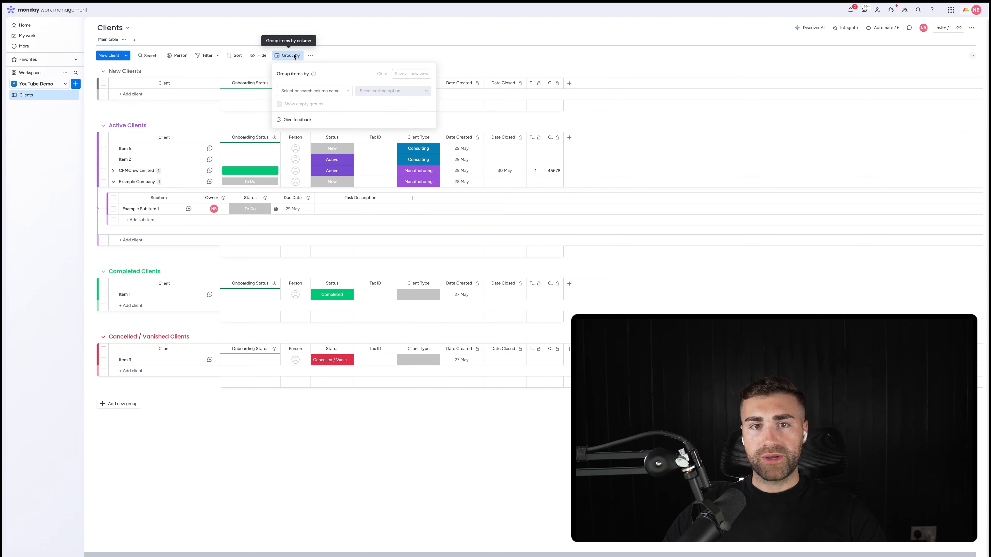
{"action": "left_click", "coordinate": [321, 94]}
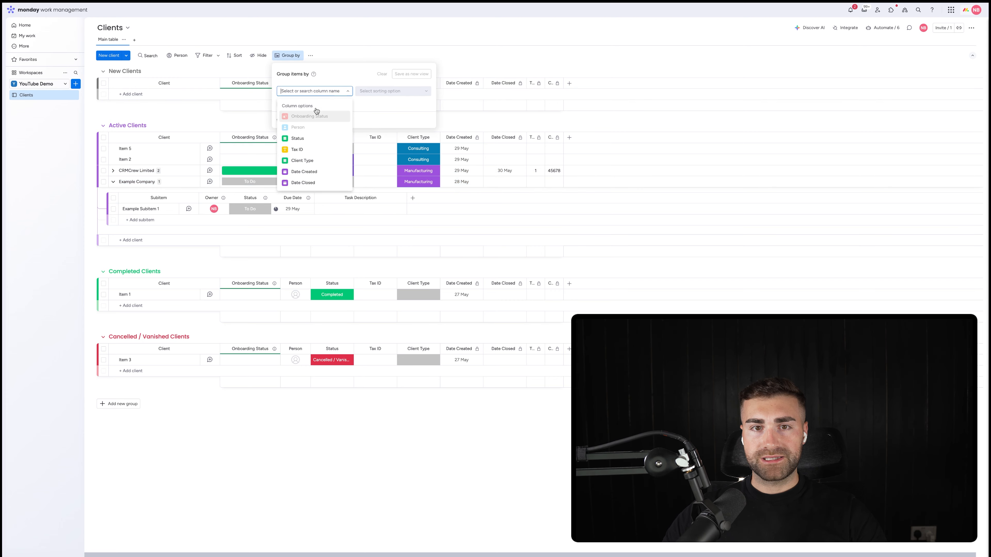
{"action": "left_click", "coordinate": [326, 160]}
{"action": "left_click", "coordinate": [509, 58]}
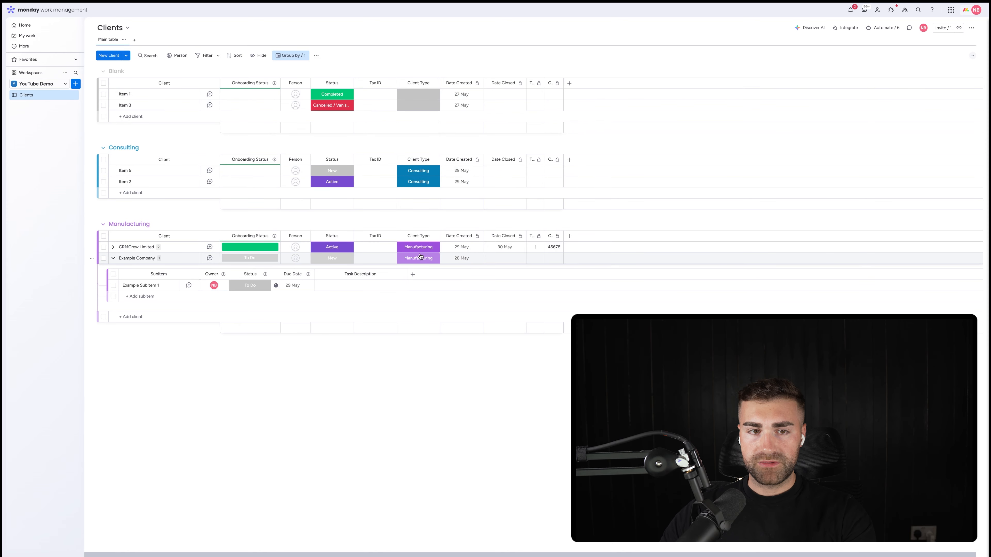
Step: Clear the Client Type grouping from the Clients board
{"action": "left_click", "coordinate": [300, 59]}
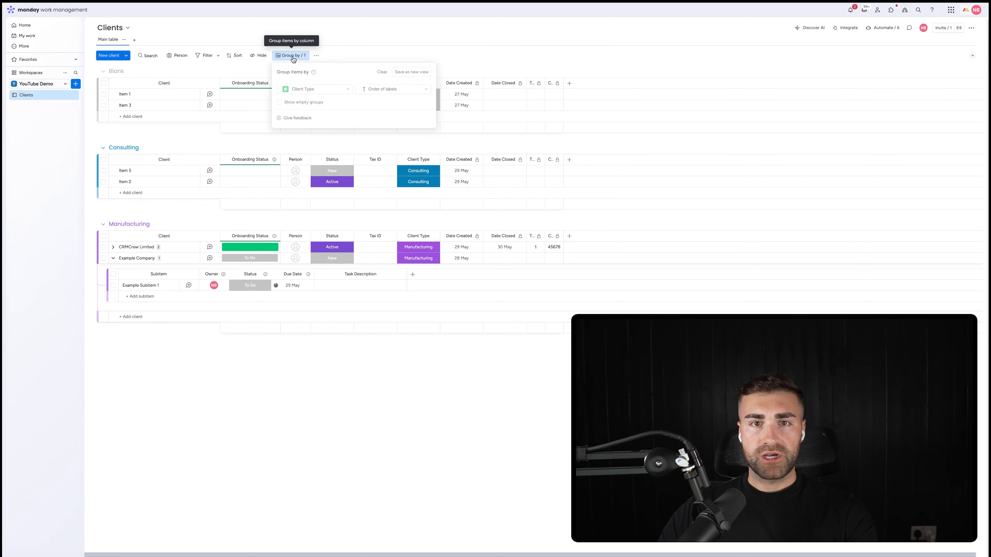
{"action": "left_click", "coordinate": [382, 73]}
{"action": "left_click", "coordinate": [364, 51]}
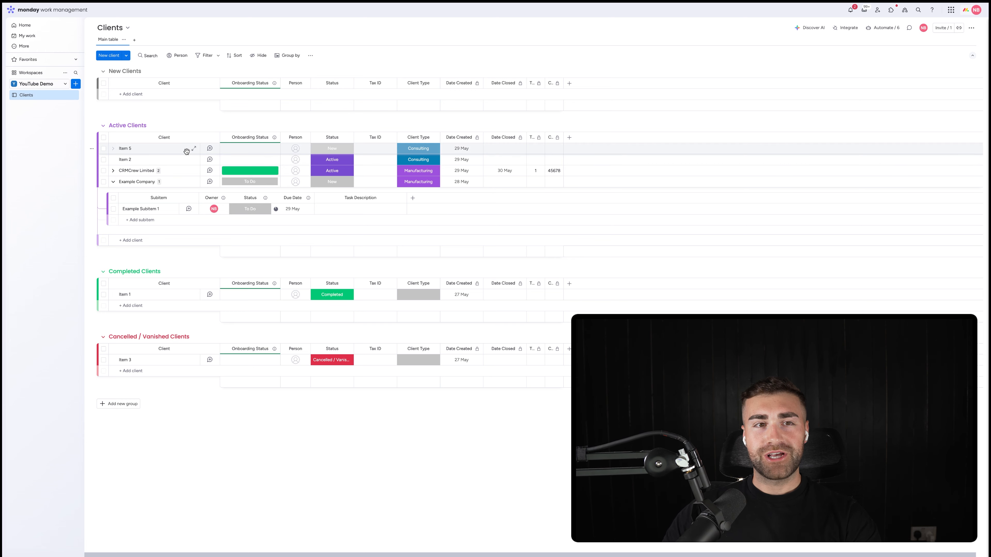
Step: Create a main board named Projects in the YouTube Demo workspace, set to manage projects
{"action": "left_click", "coordinate": [76, 84]}
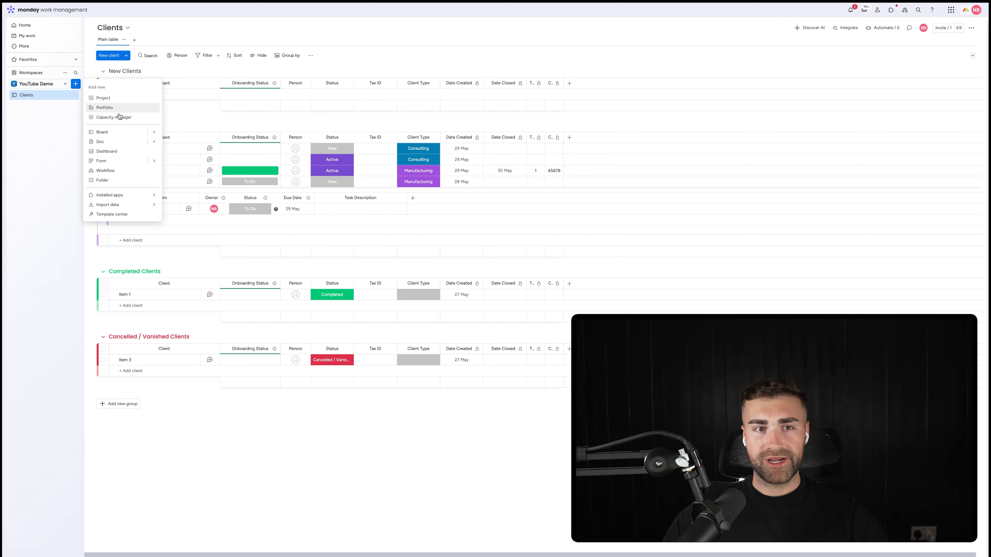
{"action": "left_click", "coordinate": [104, 132]}
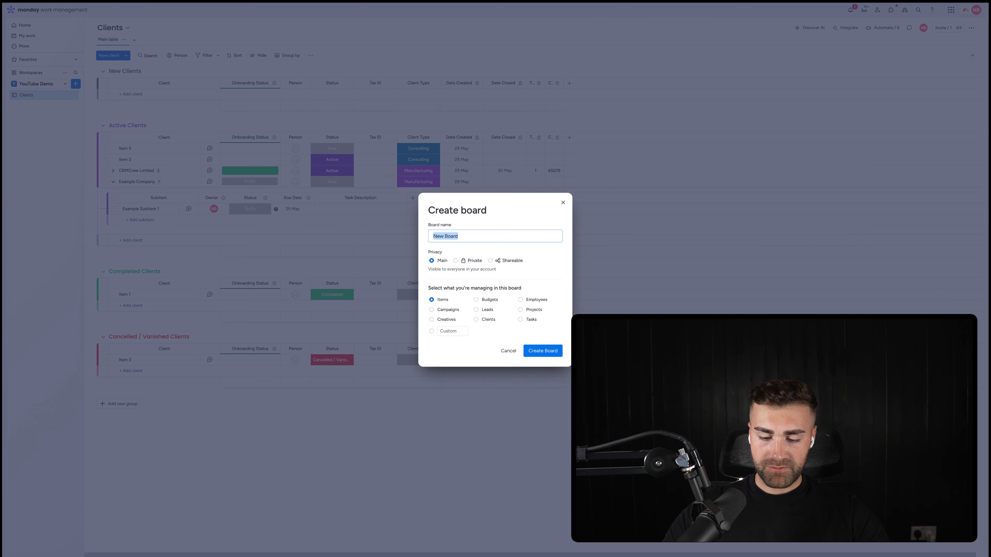
{"action": "type", "text": "Projects"}
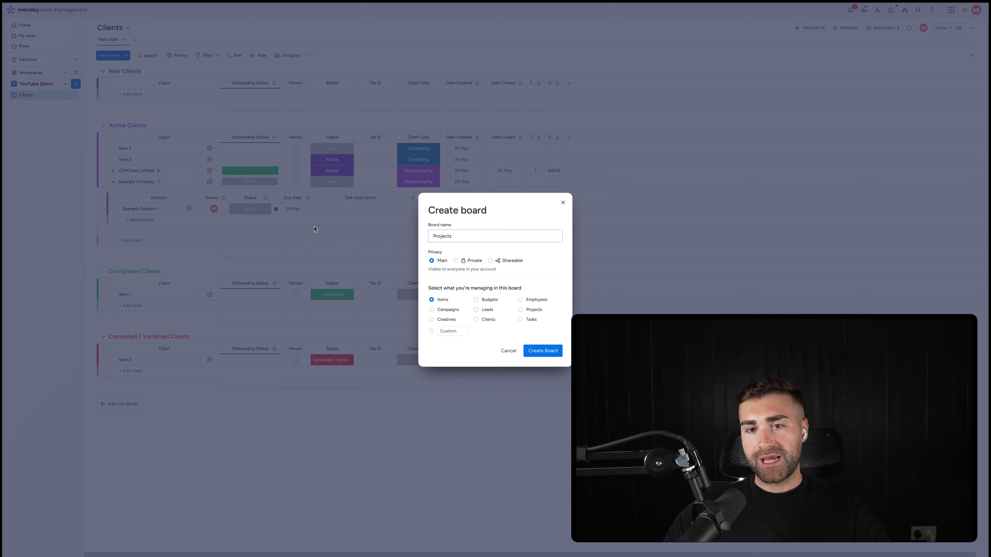
{"action": "left_click", "coordinate": [533, 311]}
{"action": "left_click", "coordinate": [542, 350]}
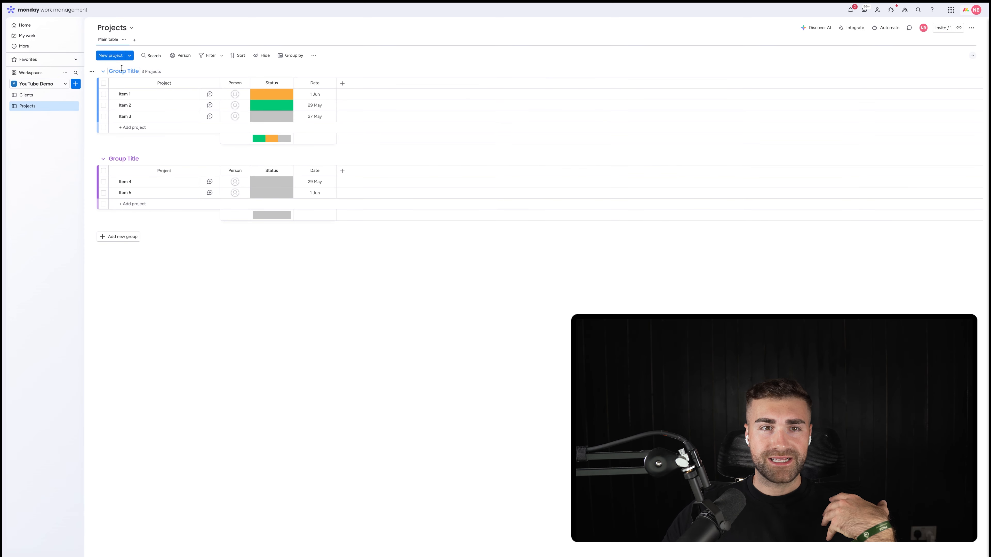
Step: Rename the first group on the Projects board as New Projects
{"action": "left_click", "coordinate": [122, 70]}
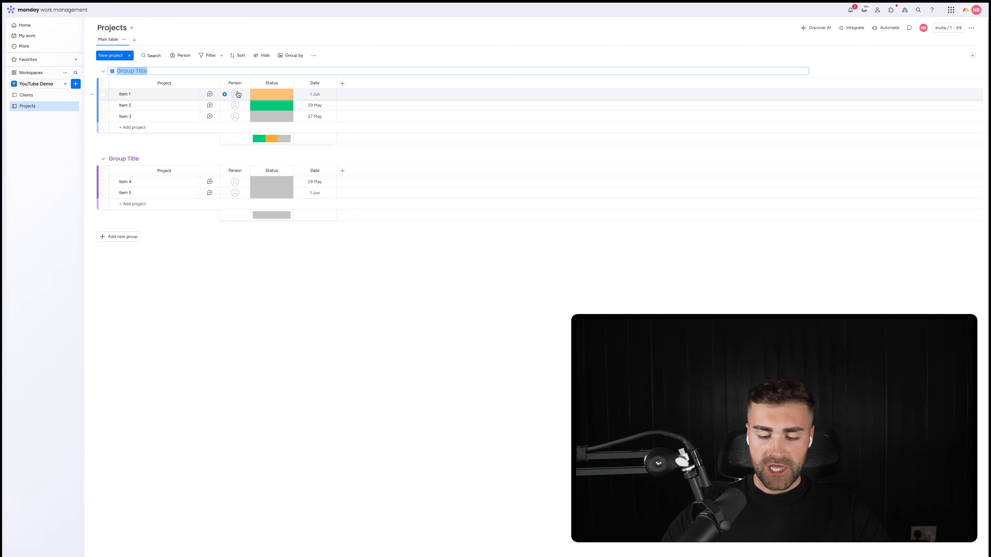
{"action": "type", "text": "New Projects"}
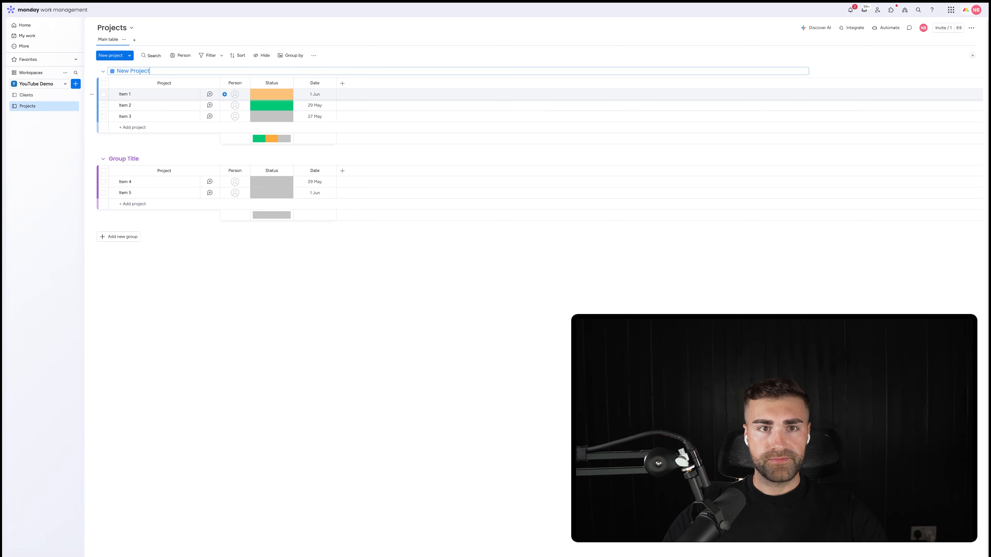
{"action": "key", "text": "Return"}
Step: Rename the second group on the Projects board as Active Projects and add a group named Completed Projects
{"action": "left_click", "coordinate": [124, 158]}
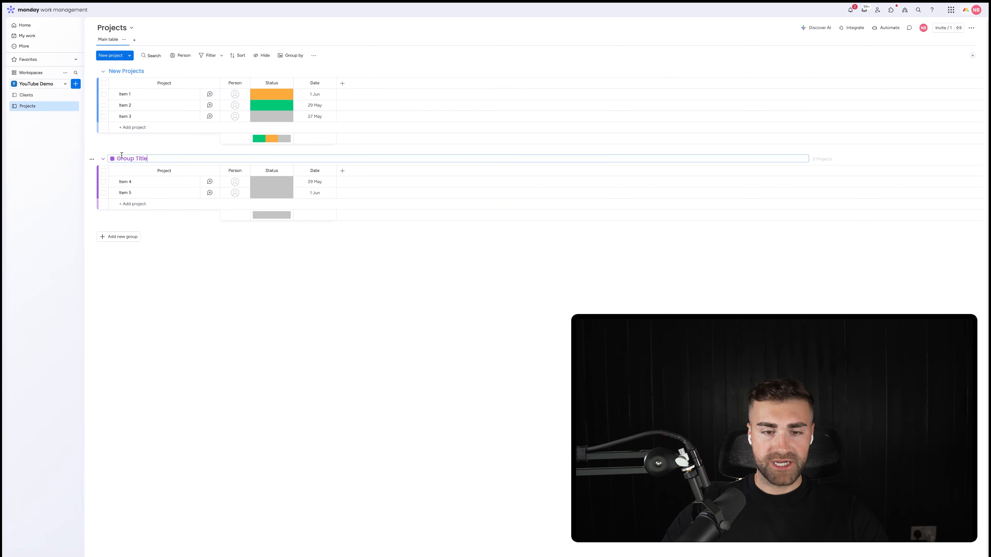
{"action": "type", "text": "Ac"}
{"action": "type", "text": "tive Projects"}
{"action": "left_click", "coordinate": [118, 237]}
{"action": "type", "text": "Completed Projects"}
Step: Add two more groups to the Projects board named Postponed Projects and Cancelled / Vanished Projects
{"action": "left_click", "coordinate": [118, 291]}
{"action": "type", "text": "Postponed Projects"}
{"action": "left_click", "coordinate": [118, 346]}
{"action": "type", "text": "Cancelled / Vani"}
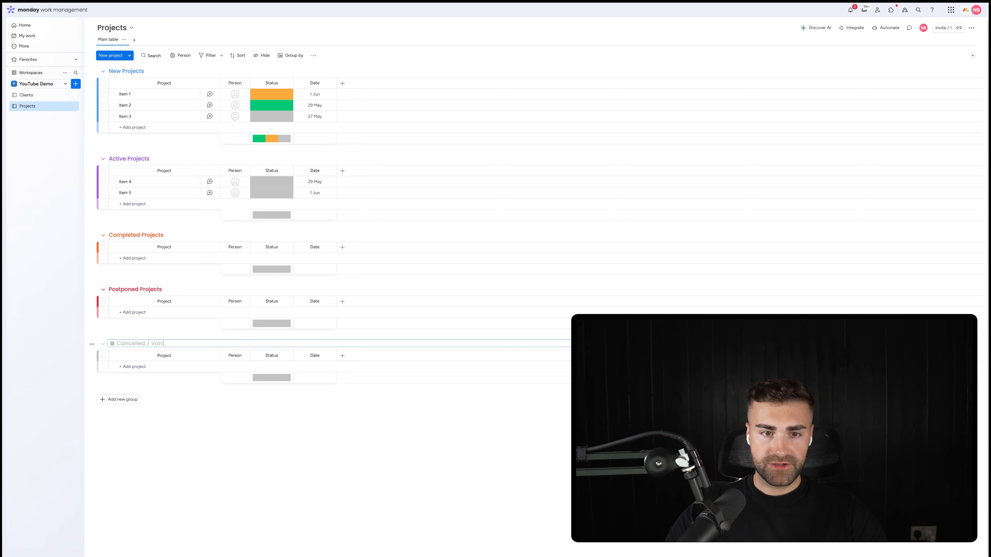
{"action": "type", "text": "shed Projects"}
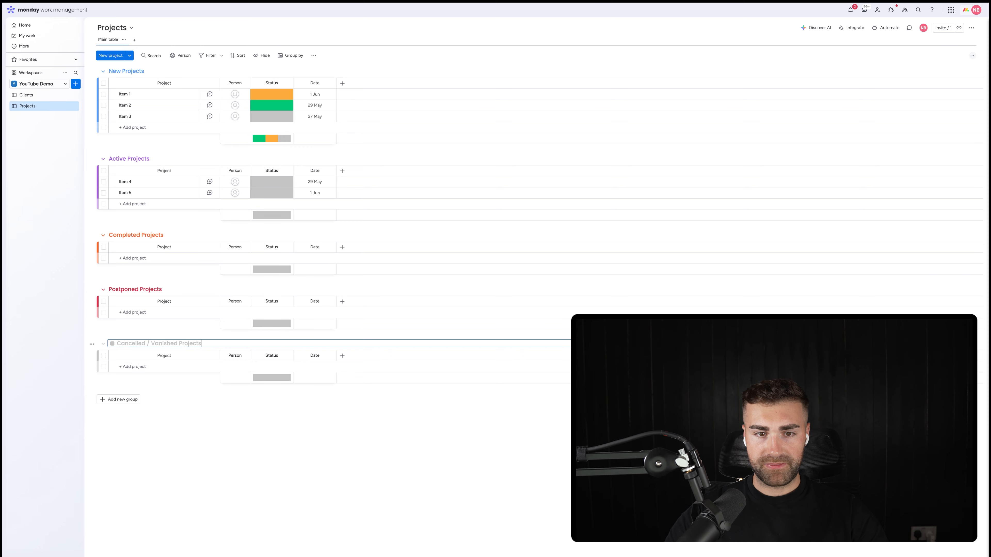
{"action": "key", "text": "Return"}
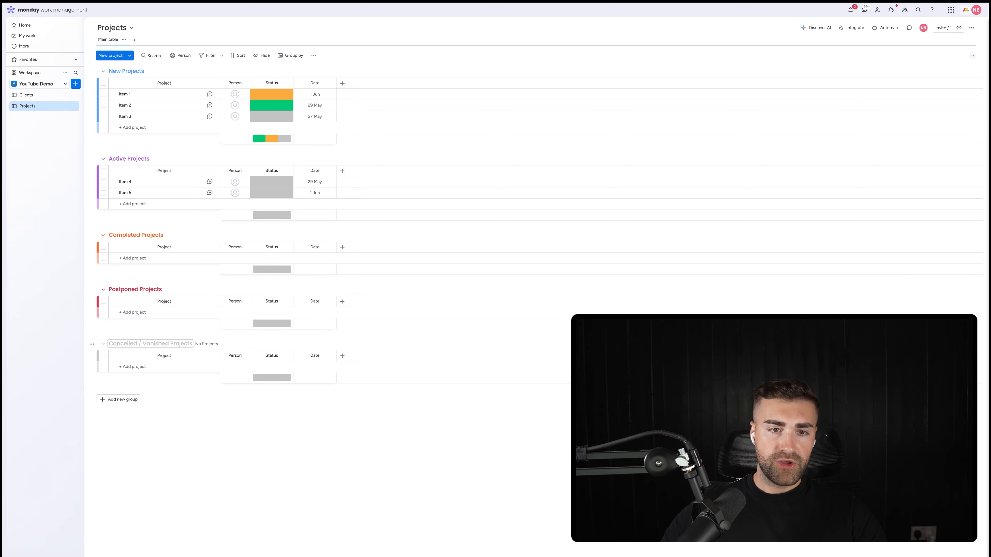
Step: Colour the New Projects group dark grey and the Completed Projects group green
{"action": "left_click", "coordinate": [126, 71]}
{"action": "left_click", "coordinate": [113, 71]}
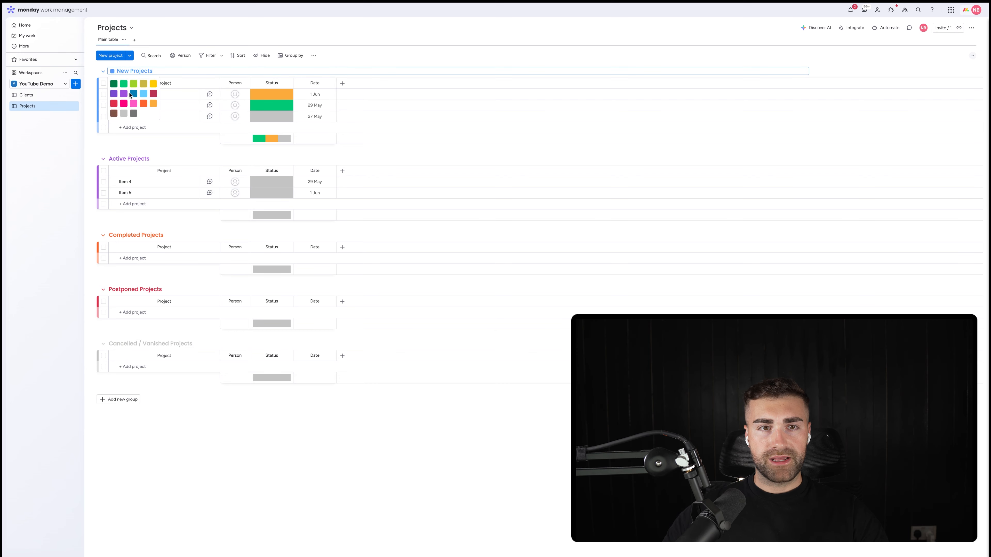
{"action": "left_click", "coordinate": [133, 113]}
{"action": "left_click", "coordinate": [125, 159]}
{"action": "left_click", "coordinate": [128, 236]}
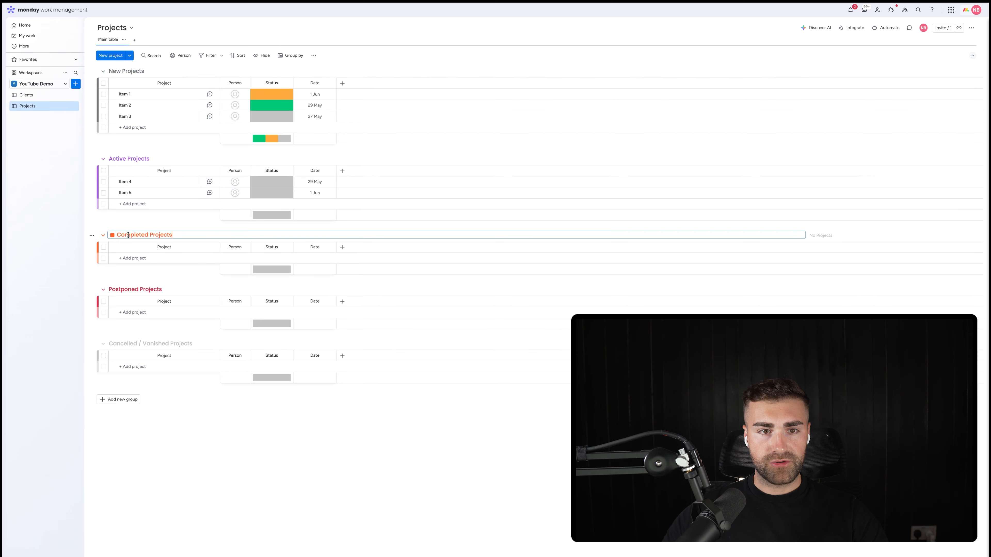
{"action": "left_click", "coordinate": [112, 235]}
{"action": "left_click", "coordinate": [123, 250]}
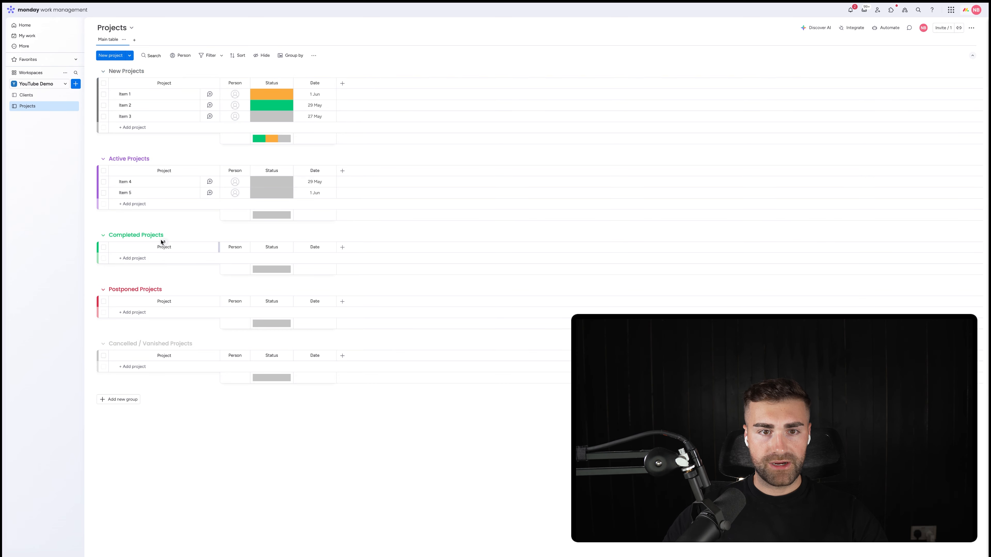
Step: Move the Completed Projects group below Postponed Projects and colour the Postponed Projects group orange
{"action": "left_click_drag", "start_coordinate": [168, 242], "coordinate": [153, 140]}
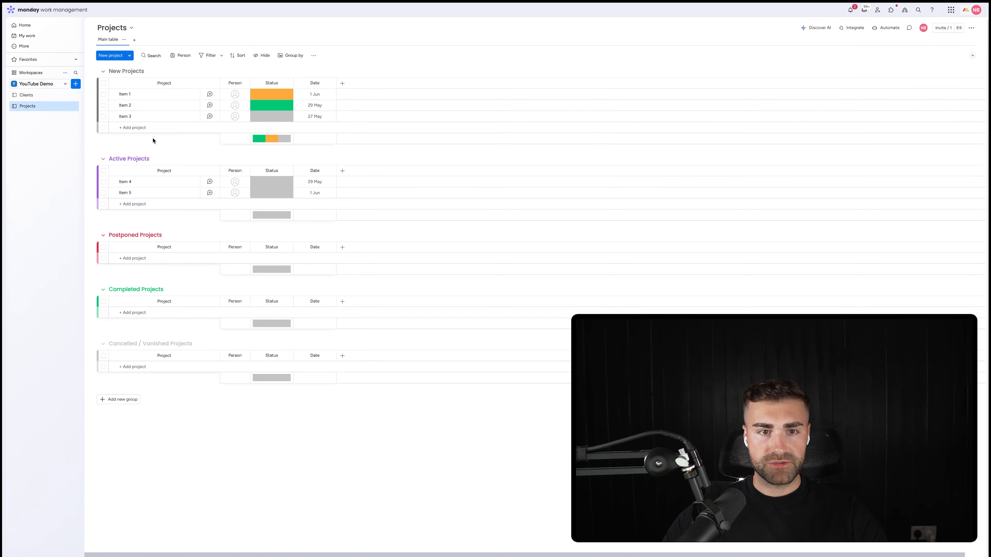
{"action": "left_click", "coordinate": [120, 236]}
{"action": "left_click", "coordinate": [113, 235]}
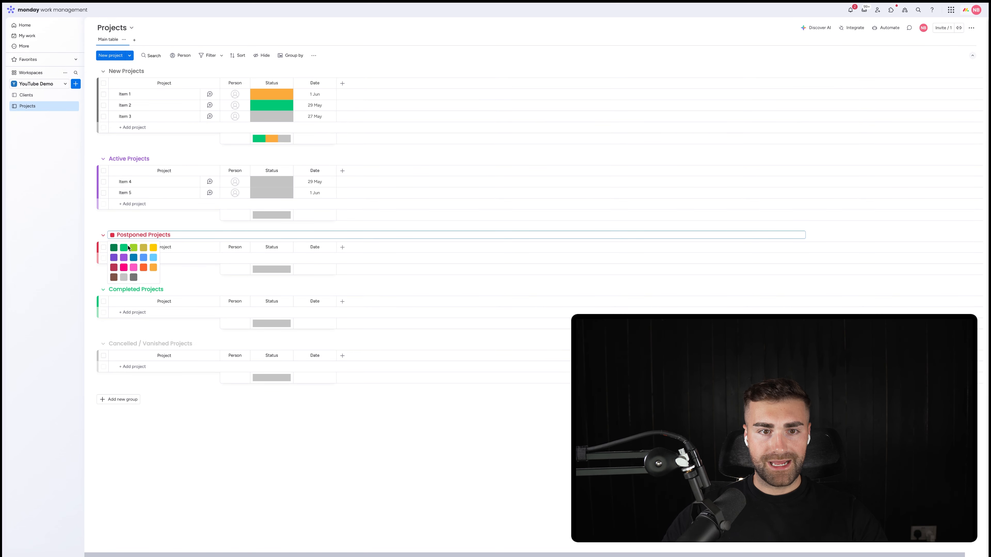
{"action": "left_click", "coordinate": [144, 268]}
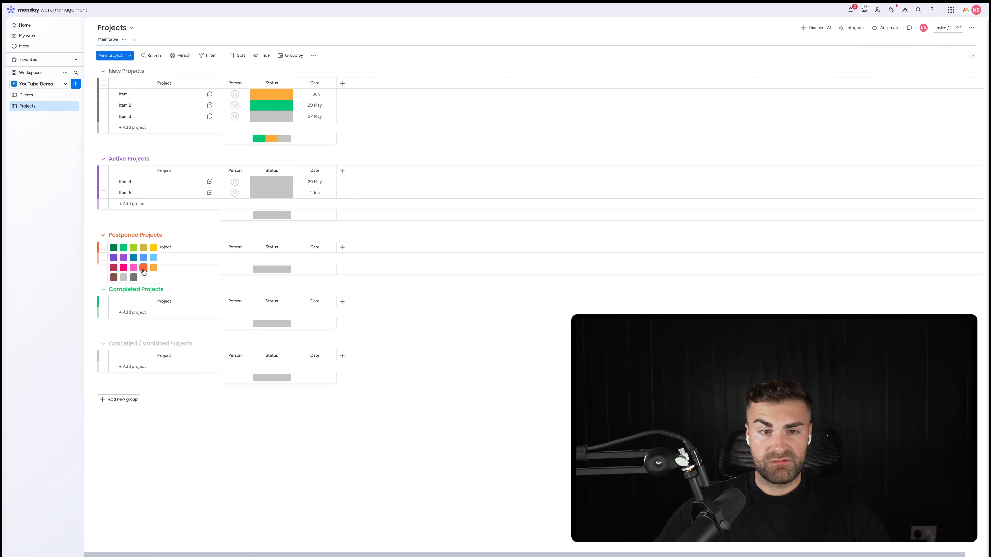
Step: Colour the Cancelled / Vanished Projects group red
{"action": "left_click", "coordinate": [130, 344]}
{"action": "left_click", "coordinate": [112, 344]}
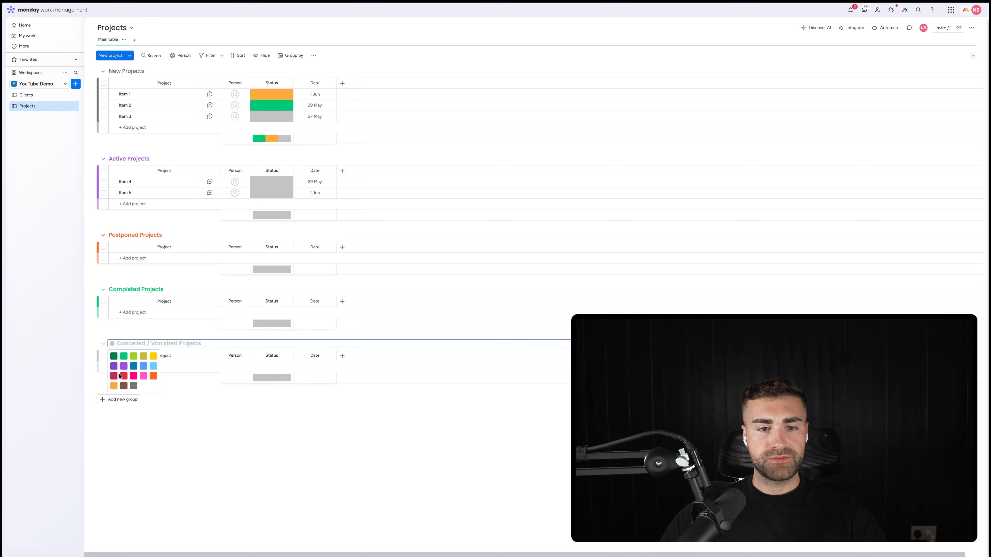
{"action": "left_click", "coordinate": [122, 376]}
Step: Name the grey default label of the Status column New and add an orange label below it
{"action": "left_click", "coordinate": [272, 116]}
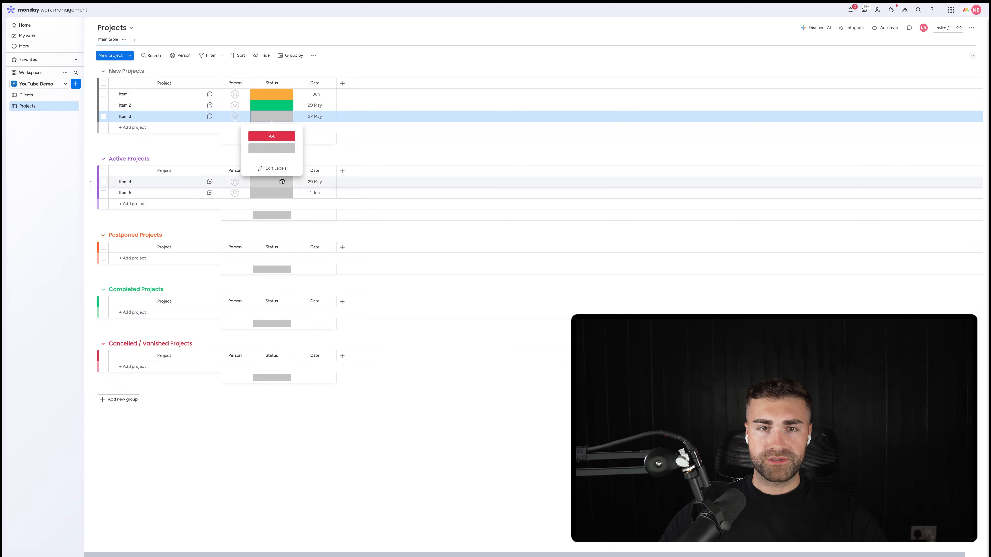
{"action": "left_click", "coordinate": [278, 169]}
{"action": "double_click", "coordinate": [273, 135]}
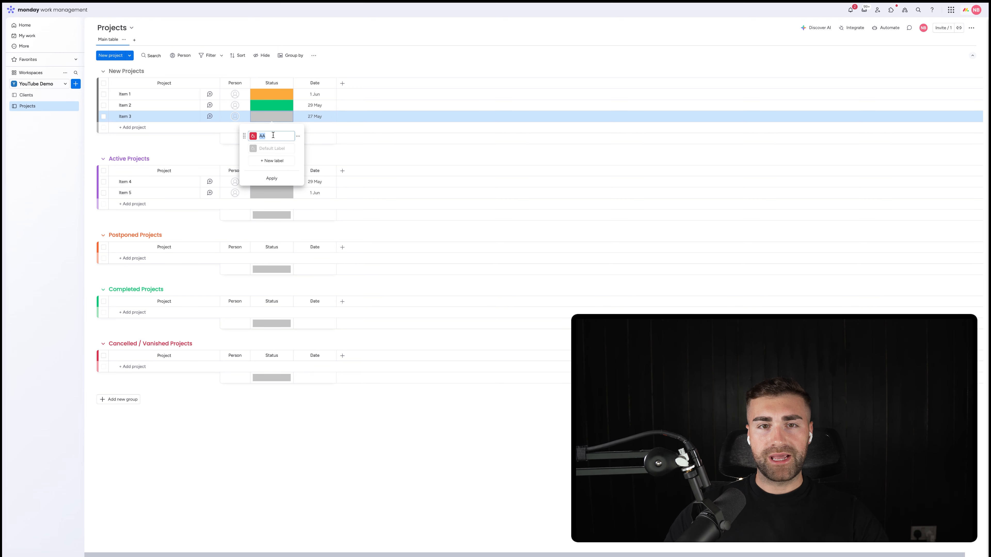
{"action": "left_click", "coordinate": [269, 144]}
{"action": "left_click", "coordinate": [269, 146]}
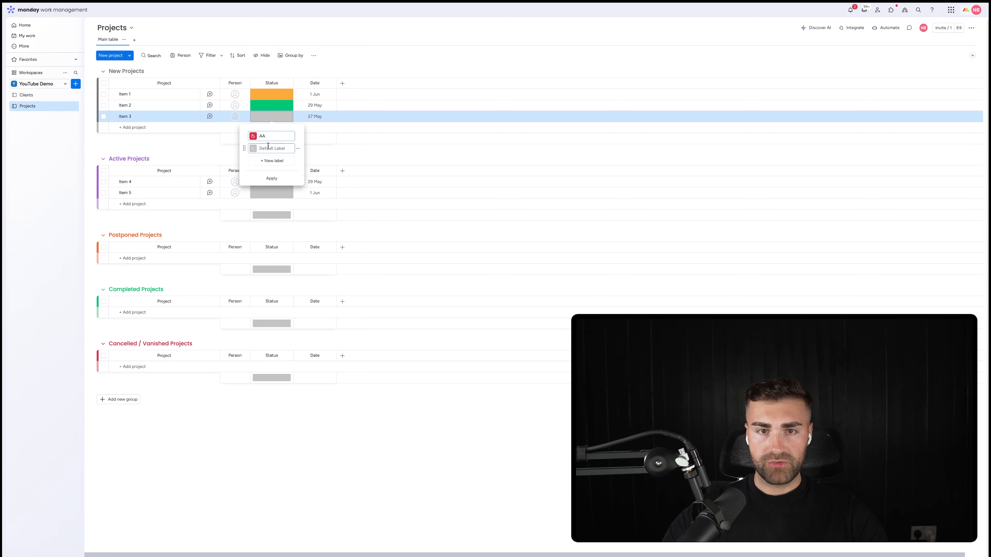
{"action": "left_click", "coordinate": [268, 161]}
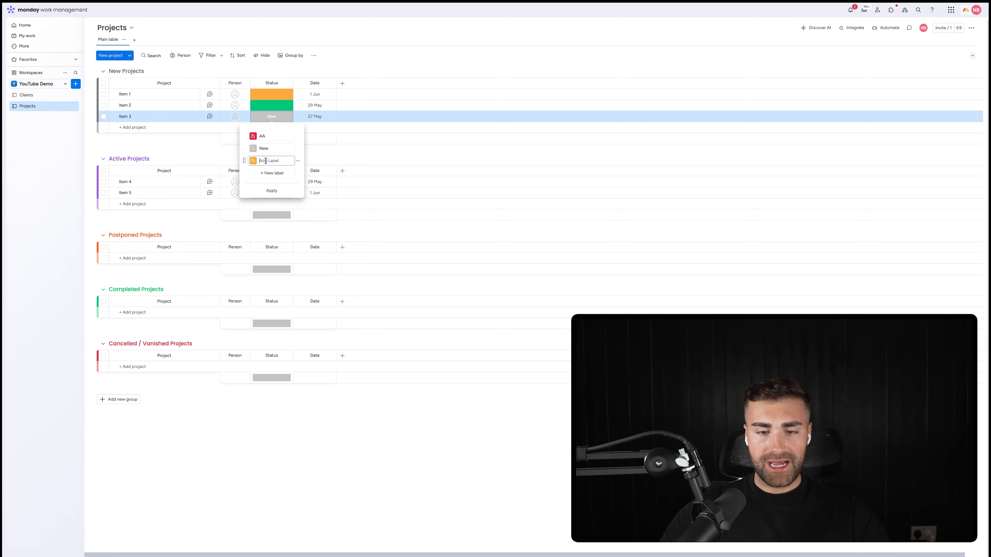
{"action": "type", "text": "In"}
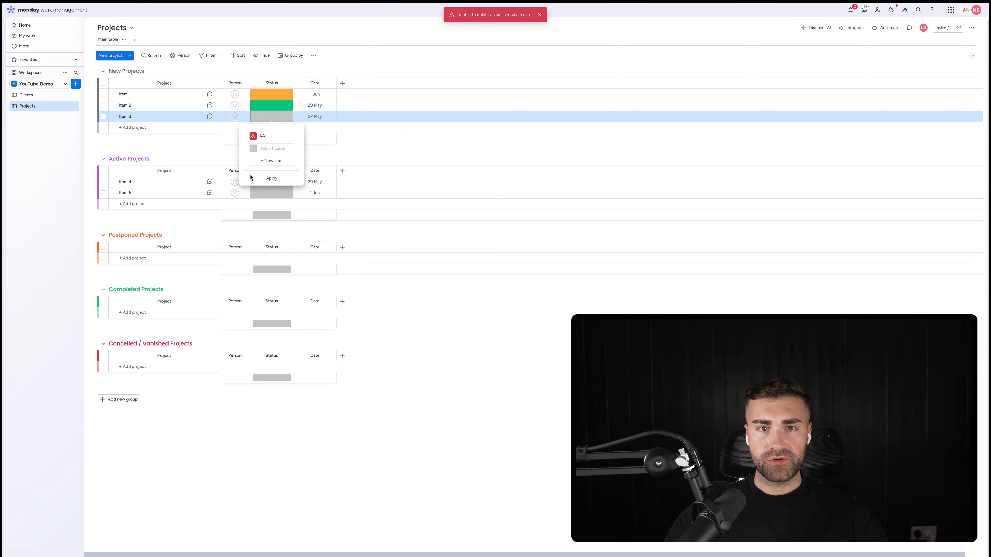
Step: Reload the Projects board and name the blank orange Status label Active
{"action": "left_click", "coordinate": [271, 162]}
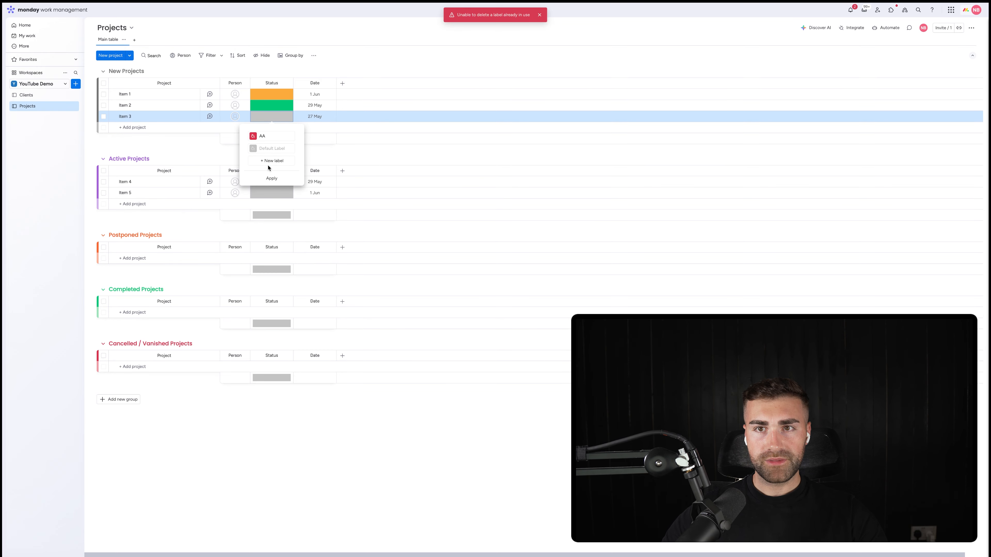
{"action": "key", "text": "super+r"}
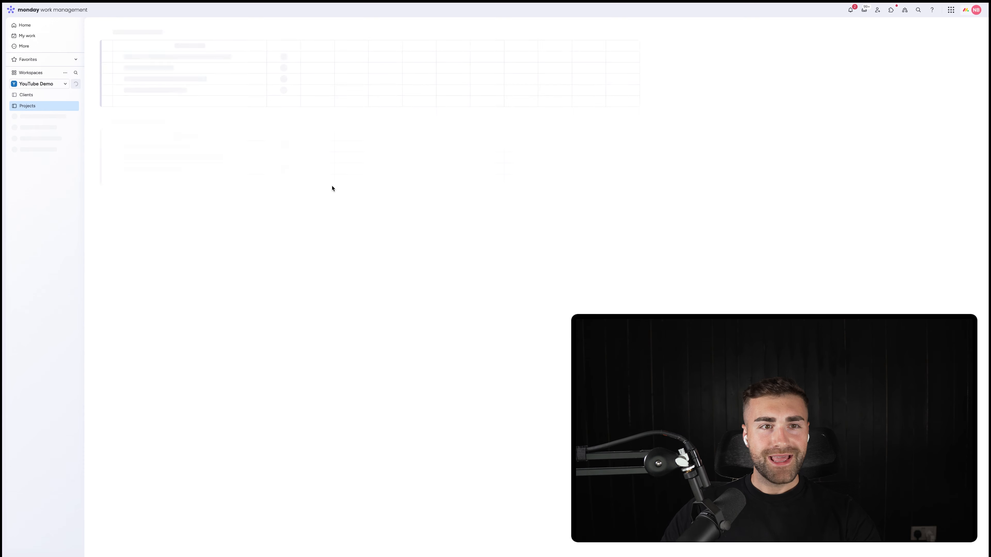
{"action": "left_click", "coordinate": [278, 106]}
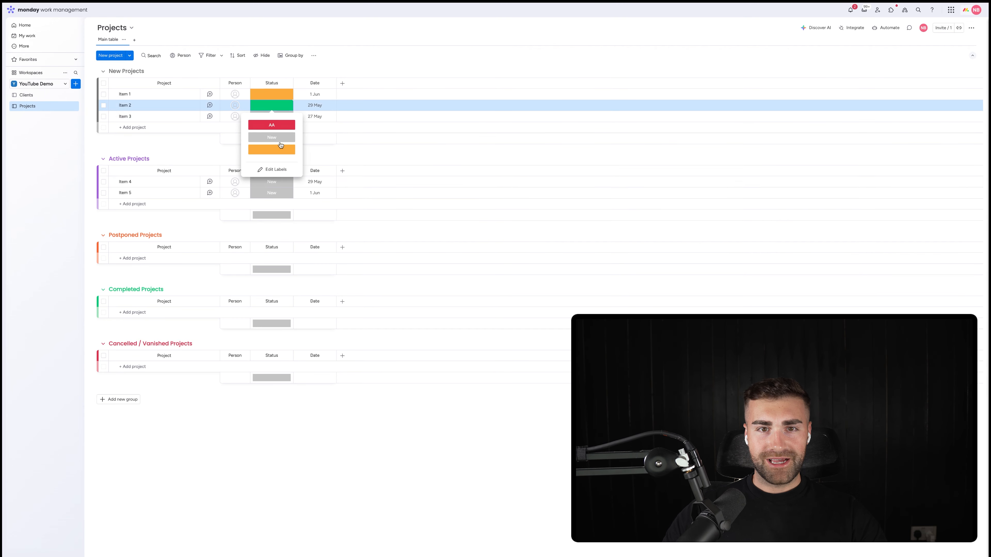
{"action": "left_click", "coordinate": [272, 169]}
{"action": "left_click", "coordinate": [270, 150]}
{"action": "type", "text": "Activ"}
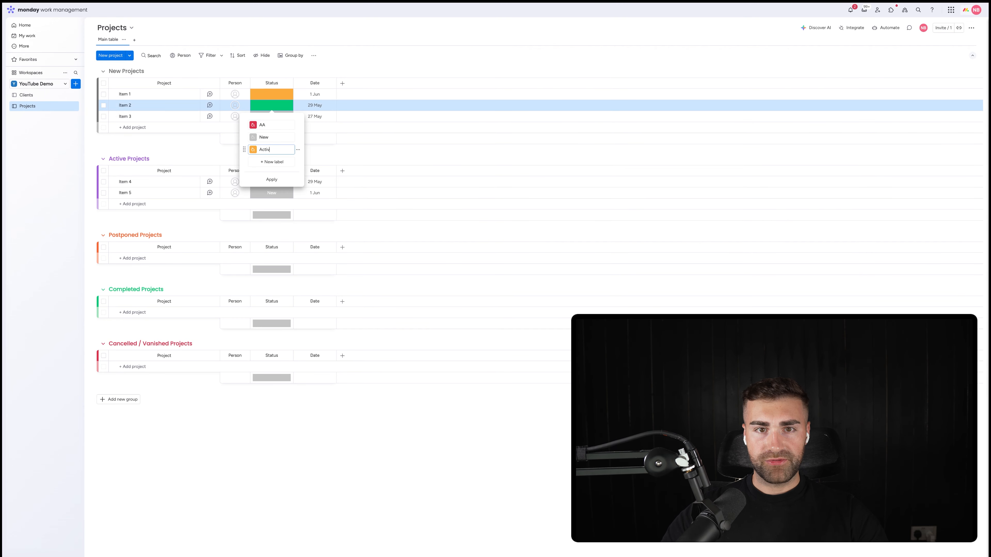
{"action": "type", "text": "e"}
Step: Add a green Status label named Completed and apply the label changes
{"action": "left_click", "coordinate": [264, 162]}
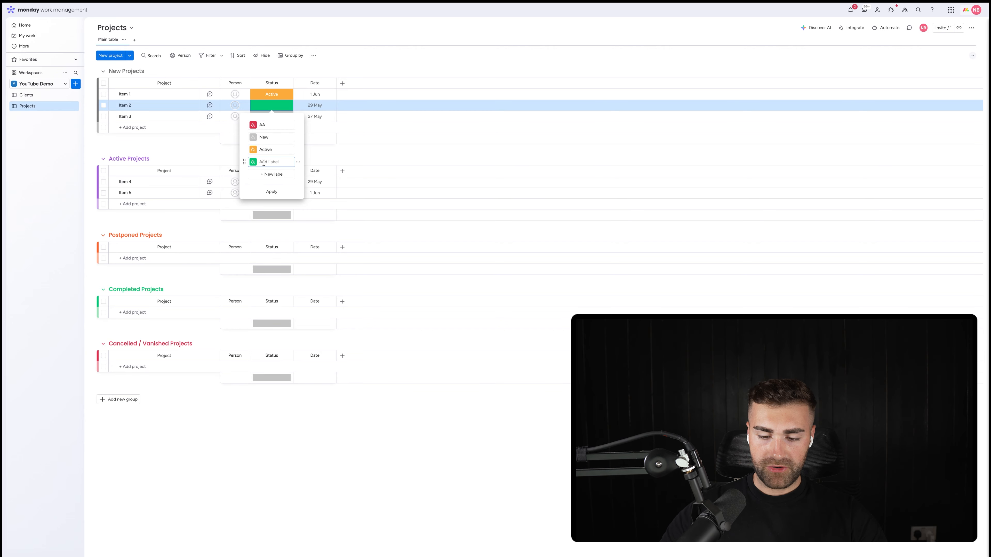
{"action": "type", "text": "Completed"}
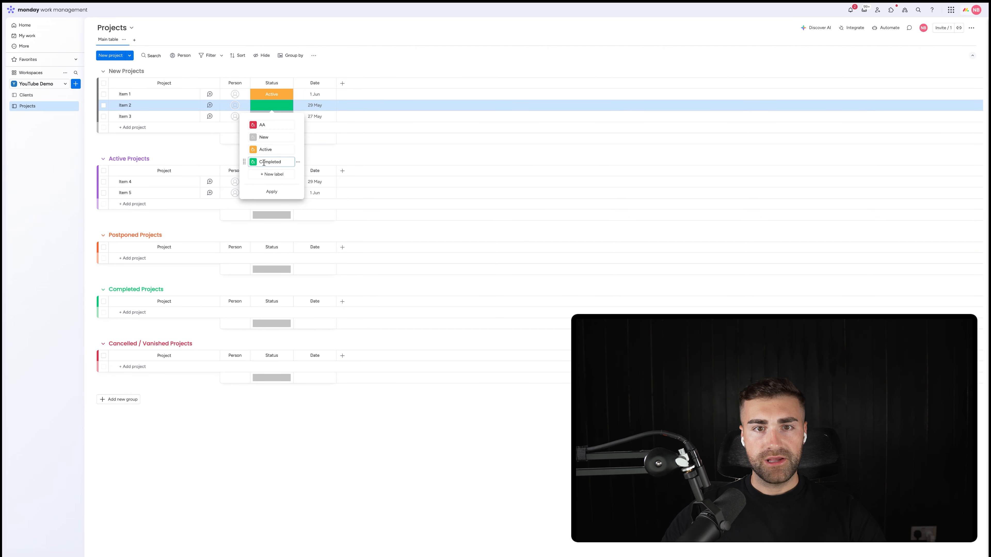
{"action": "left_click", "coordinate": [271, 191]}
Step: Add a Status label named Postponed and rename the red AA label as Cancelled / Vanished
{"action": "left_click", "coordinate": [271, 117]}
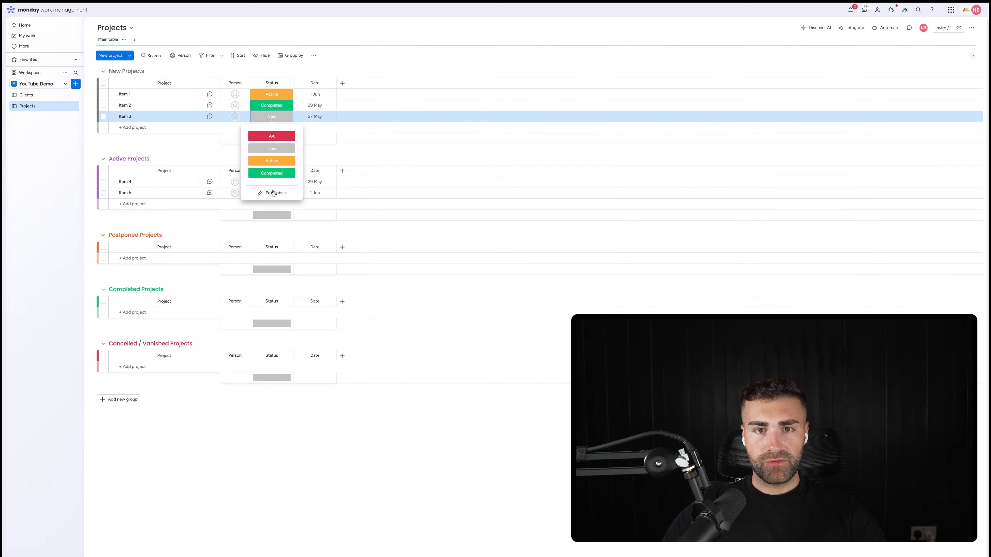
{"action": "left_click", "coordinate": [273, 193]}
{"action": "left_click", "coordinate": [264, 186]}
{"action": "type", "text": "Postponed"}
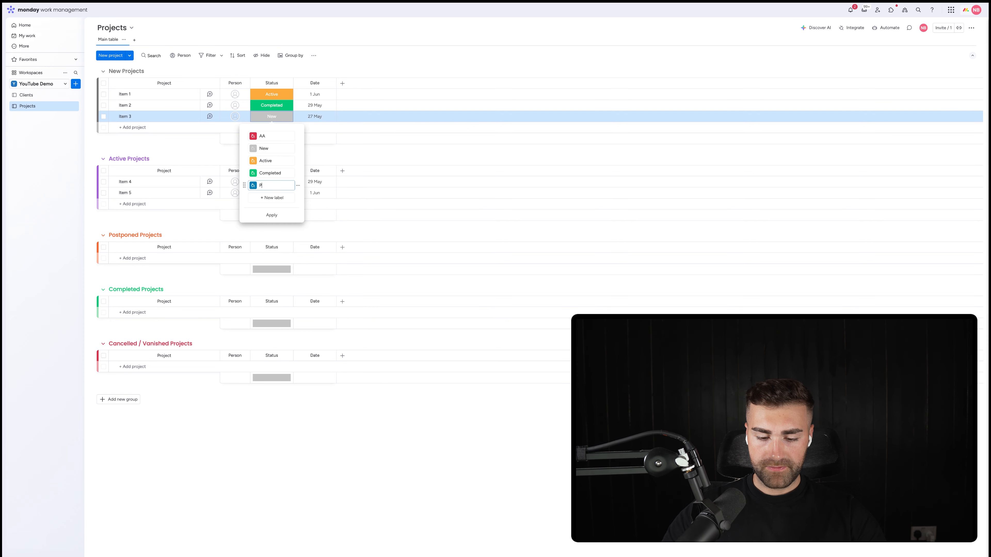
{"action": "left_click", "coordinate": [265, 136]}
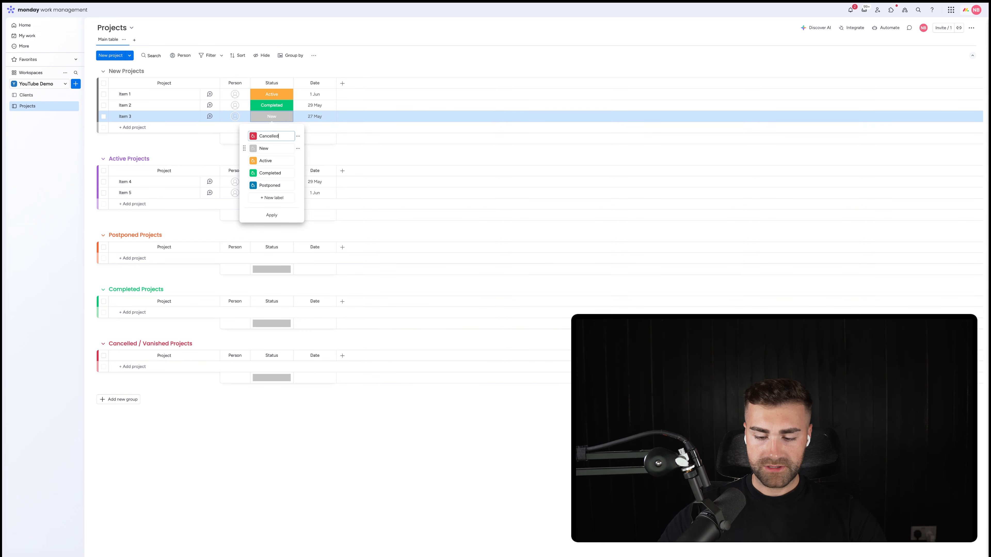
{"action": "type", "text": "Cancelled / Vanished"}
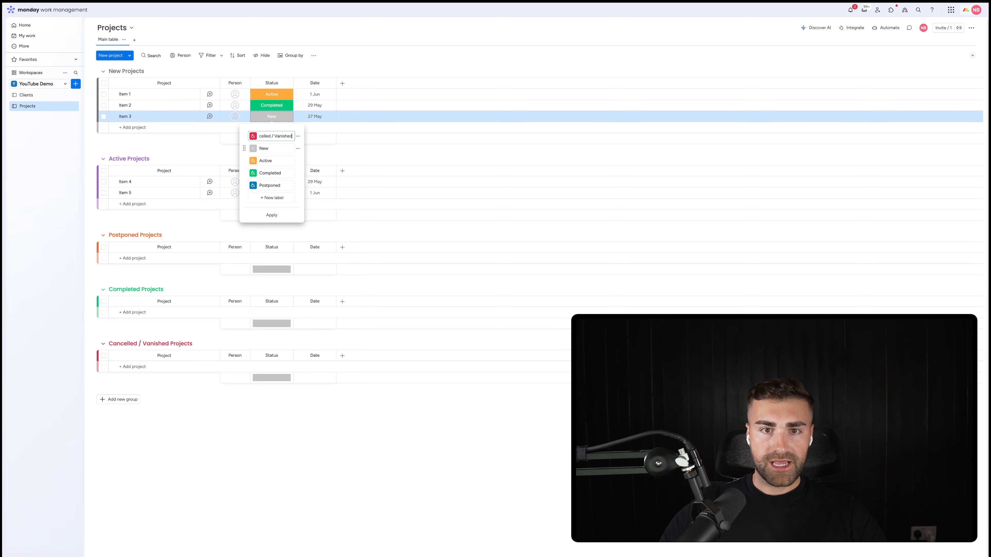
Step: Reorder the Status labels to New, Active, Postponed, Completed, Cancelled / Vanished and colour the Postponed label orange
{"action": "mouse_move", "coordinate": [247, 133]}
{"action": "left_mouse_down"}
{"action": "mouse_move", "coordinate": [245, 190]}
{"action": "mouse_move", "coordinate": [244, 160]}
{"action": "left_mouse_up"}
{"action": "left_click", "coordinate": [253, 161]}
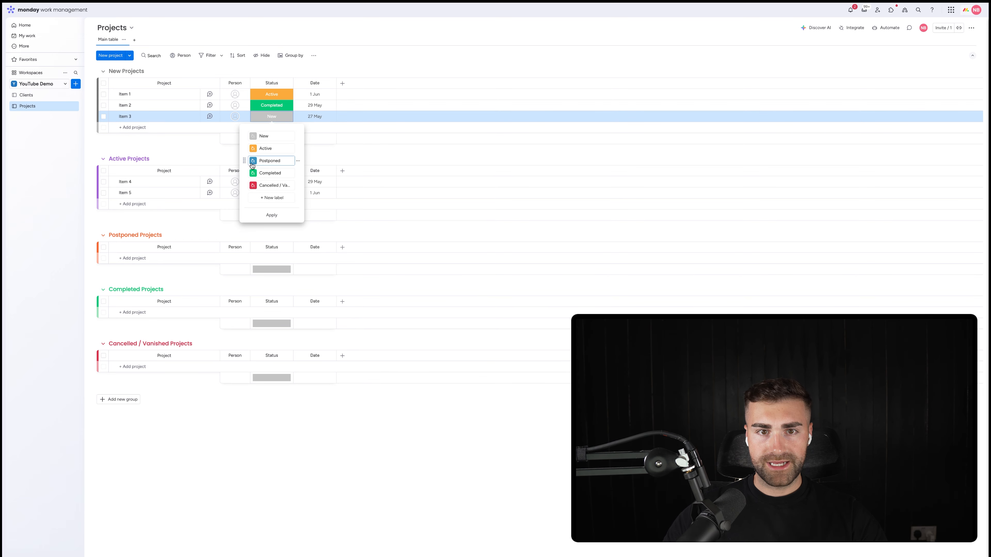
{"action": "left_click", "coordinate": [255, 183]}
Step: Colour the Active Status label purple and apply the label changes
{"action": "left_click", "coordinate": [253, 148]}
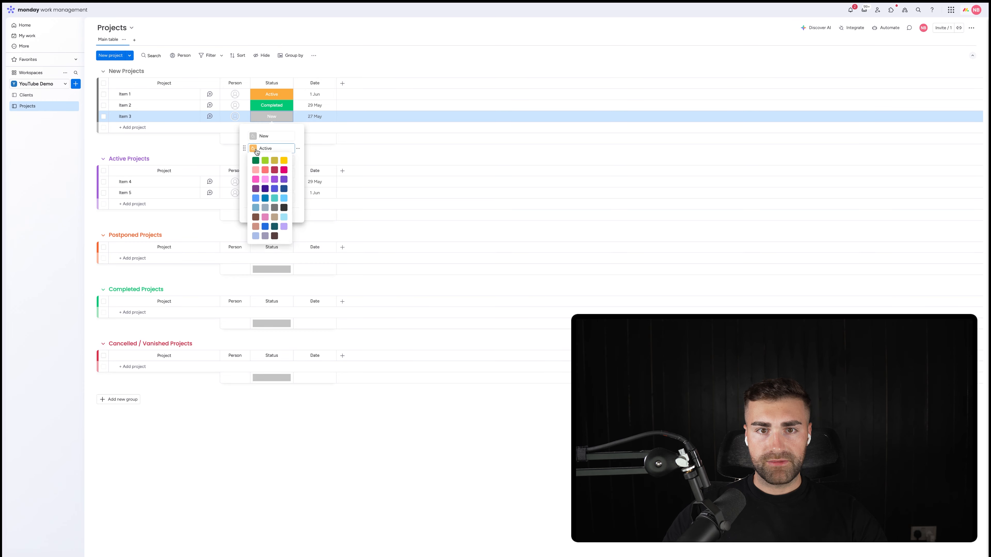
{"action": "left_click", "coordinate": [284, 180]}
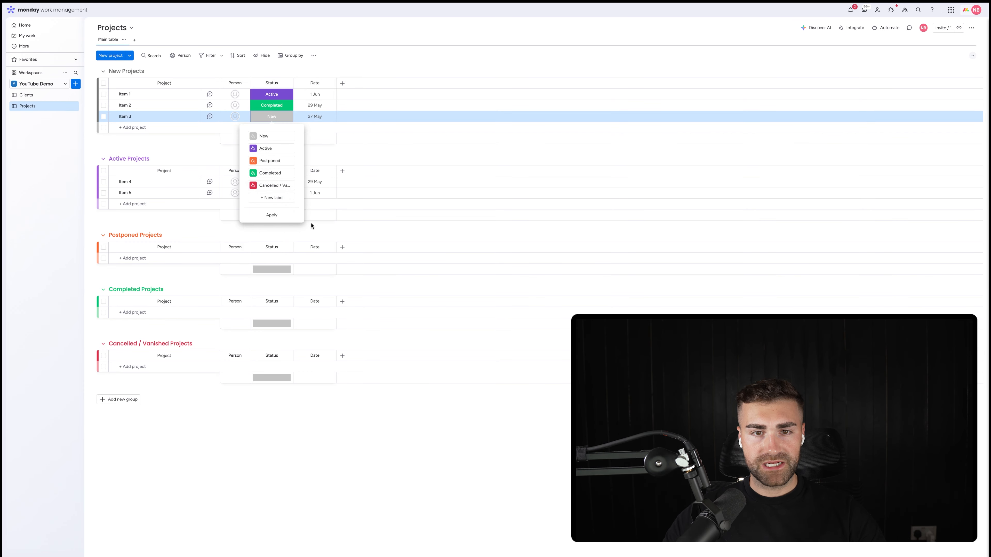
{"action": "left_click", "coordinate": [269, 218]}
{"action": "left_click", "coordinate": [299, 71]}
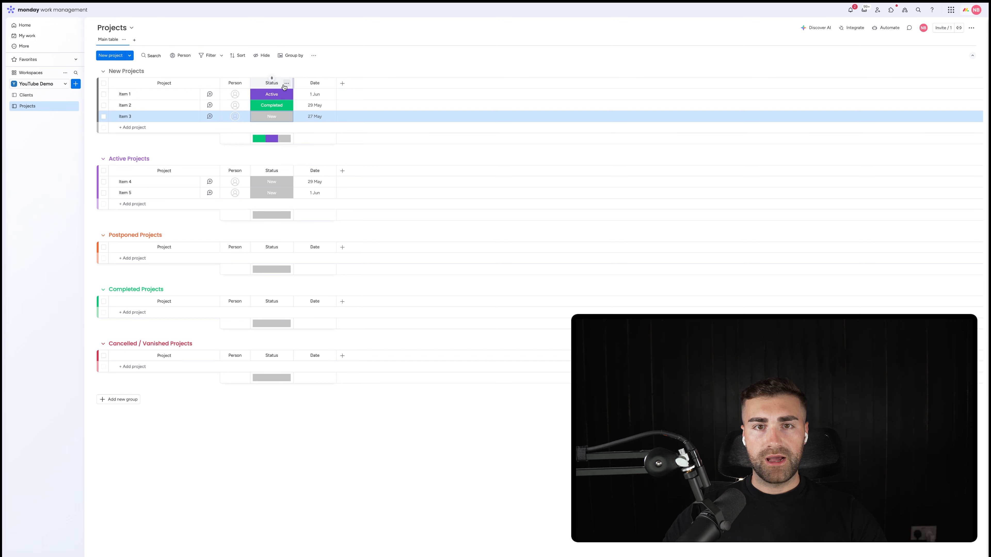
Step: Hide the column summary of the Status column on the Projects board
{"action": "left_click", "coordinate": [288, 83]}
{"action": "mouse_move", "coordinate": [336, 89]}
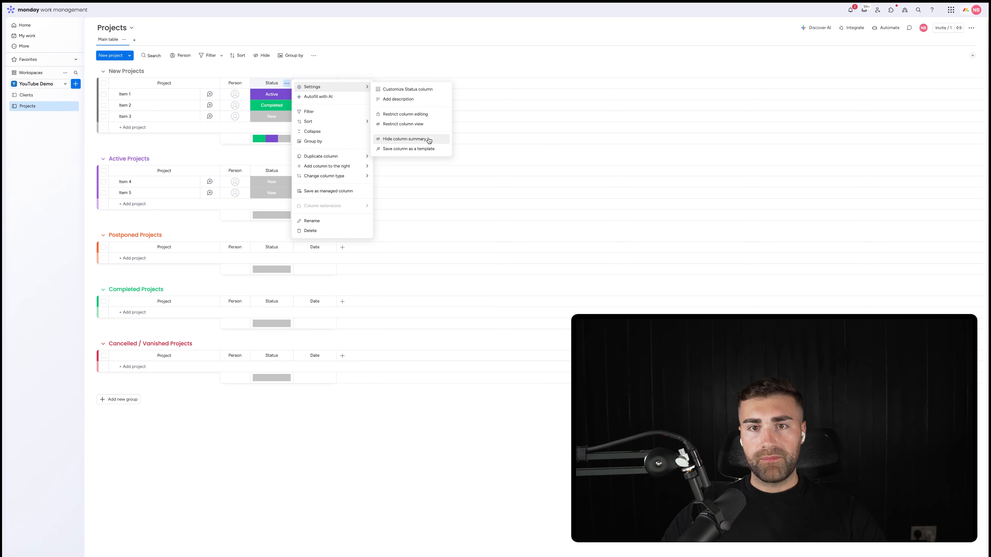
{"action": "left_click", "coordinate": [427, 140]}
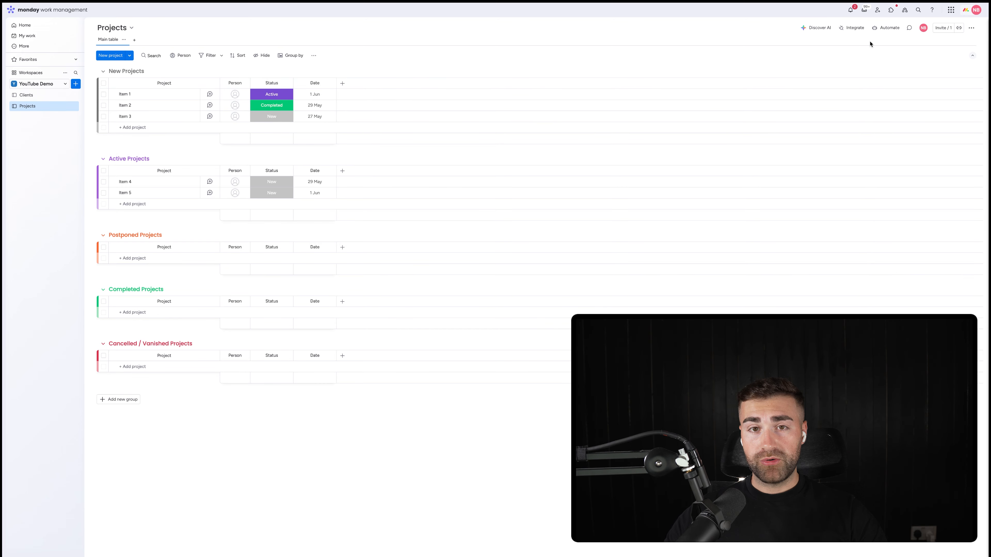
Step: Start a new automation for the Projects board, triggered when Status changes to New
{"action": "left_click", "coordinate": [884, 27]}
{"action": "left_click", "coordinate": [523, 23]}
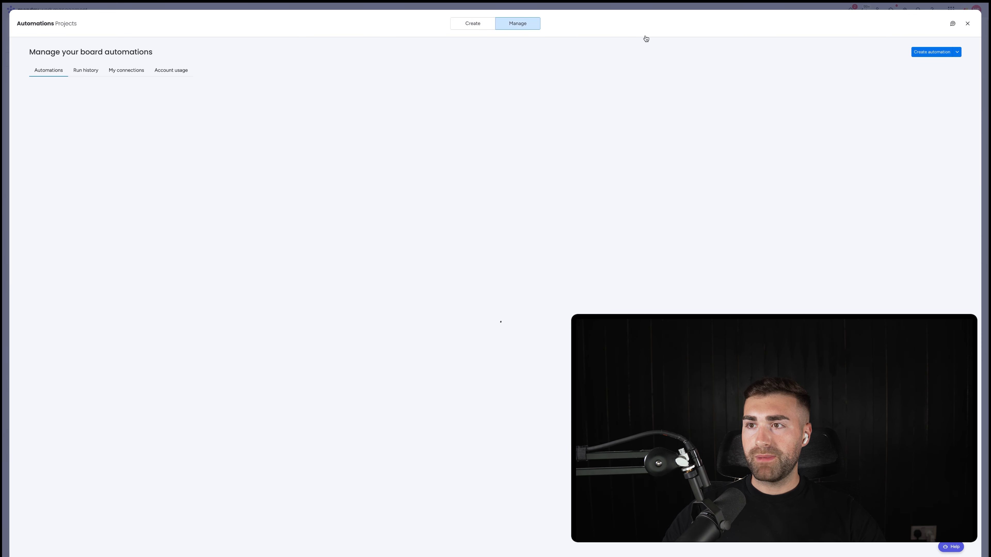
{"action": "left_click", "coordinate": [929, 52]}
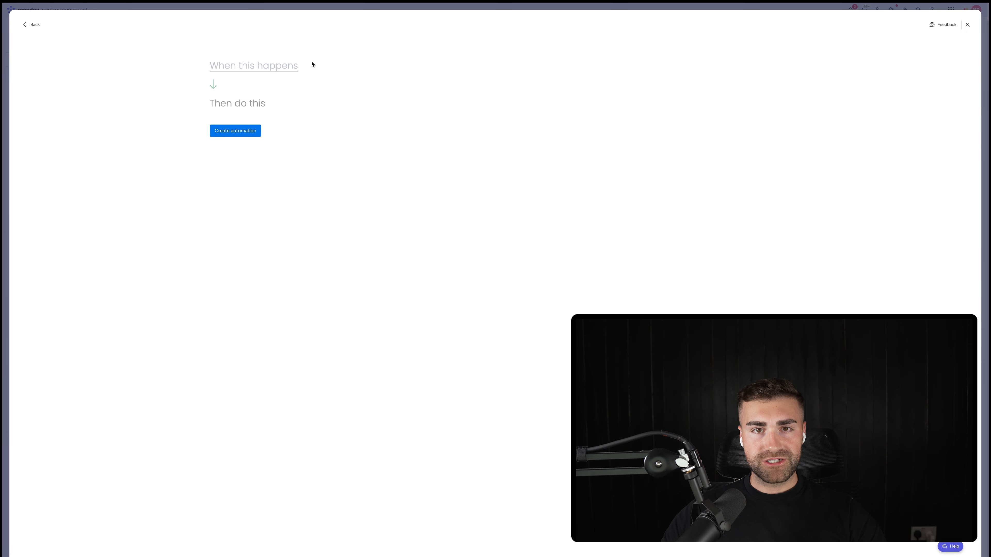
{"action": "left_click", "coordinate": [253, 73]}
{"action": "left_click", "coordinate": [250, 97]}
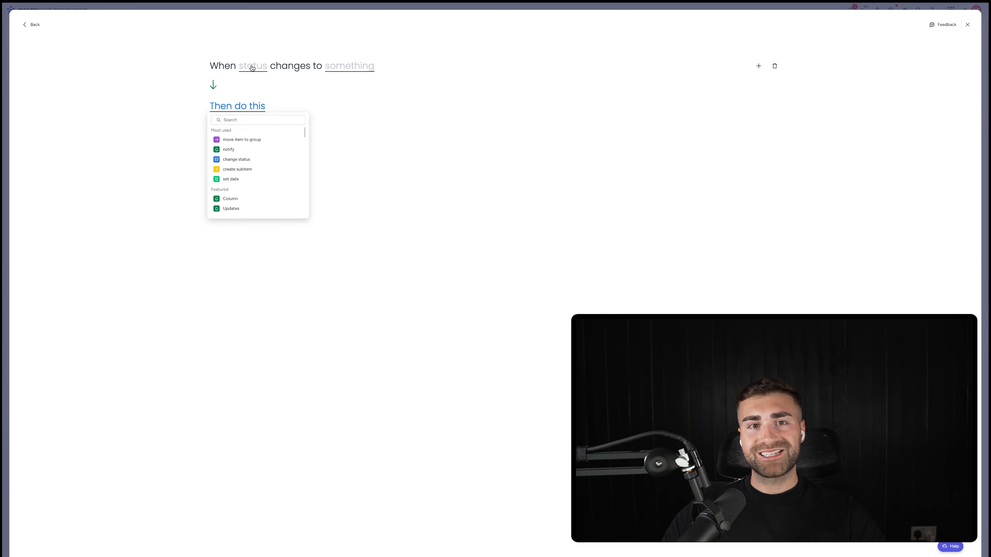
{"action": "left_click", "coordinate": [260, 89]}
{"action": "left_click", "coordinate": [358, 67]}
{"action": "left_click", "coordinate": [343, 98]}
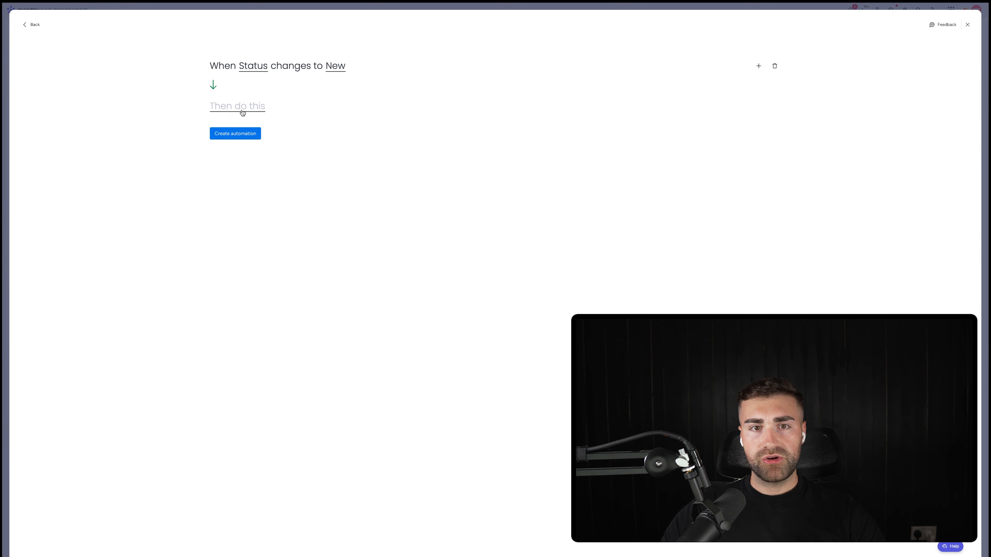
Step: Set the automation's action to move the item to the New Projects group and create the automation
{"action": "left_click", "coordinate": [243, 111]}
{"action": "left_click", "coordinate": [252, 143]}
{"action": "left_click", "coordinate": [314, 106]}
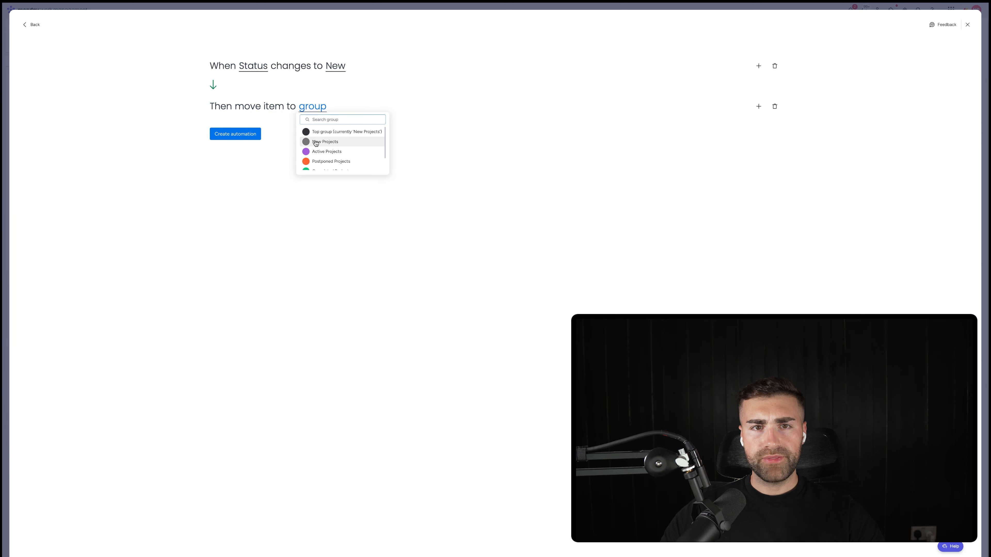
{"action": "left_click", "coordinate": [320, 140]}
{"action": "left_click", "coordinate": [234, 136]}
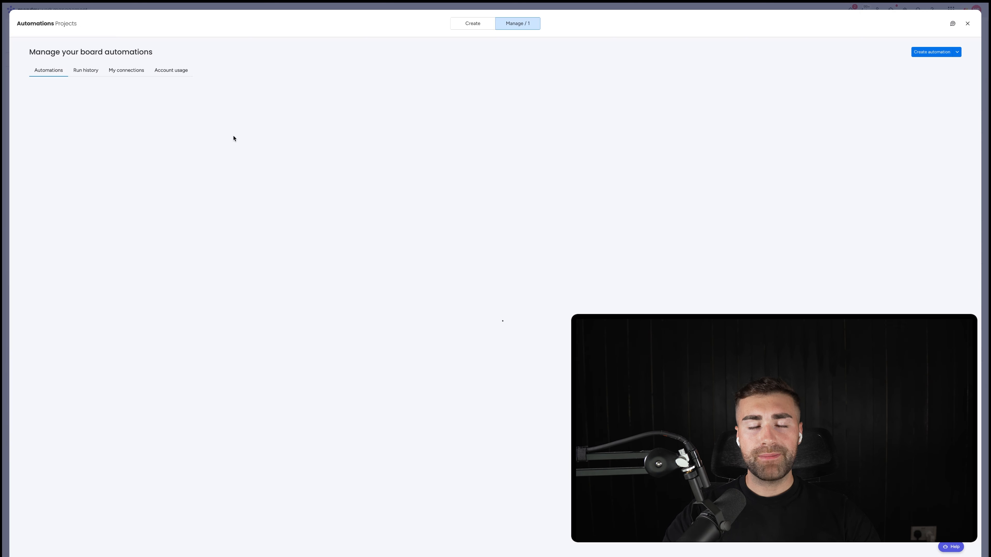
Step: Start another board automation, triggered when Status changes to Active
{"action": "left_click", "coordinate": [932, 52]}
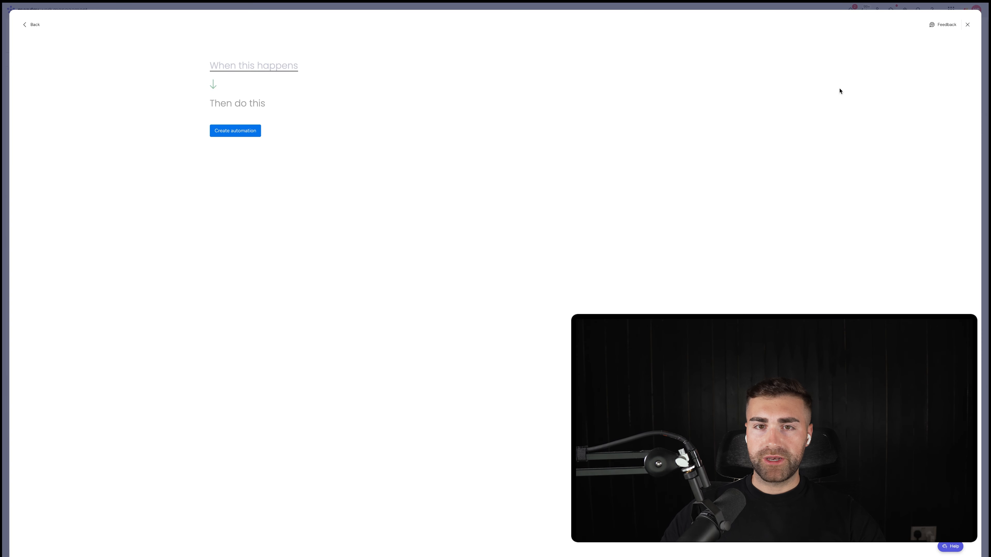
{"action": "left_click", "coordinate": [215, 65]}
{"action": "left_click", "coordinate": [244, 97]}
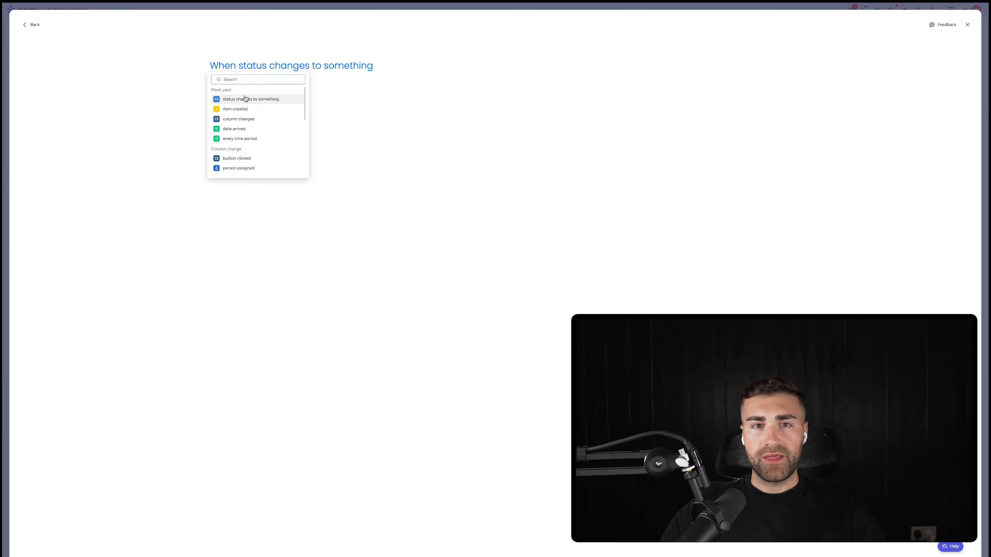
{"action": "left_click", "coordinate": [253, 66]}
{"action": "left_click", "coordinate": [251, 91]}
{"action": "left_click", "coordinate": [365, 69]}
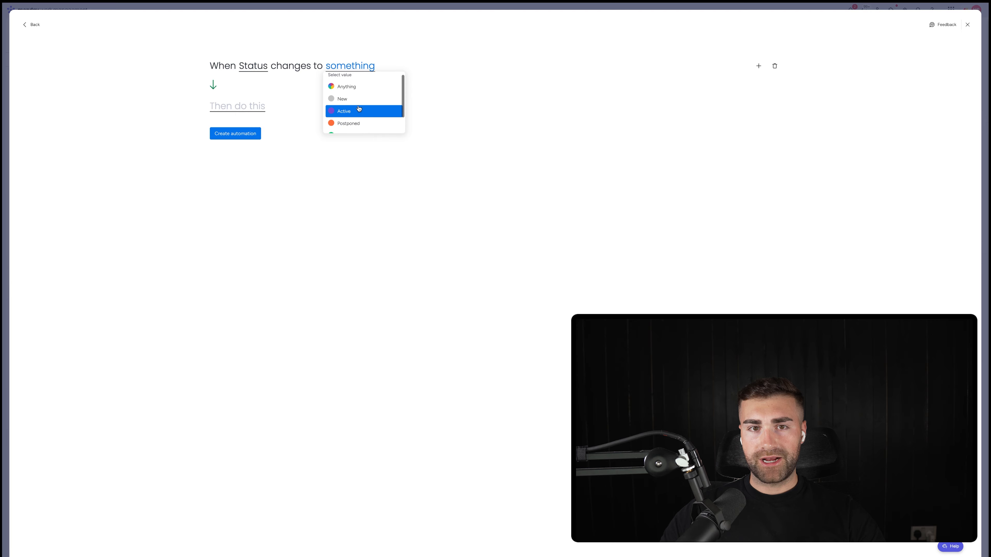
{"action": "left_click", "coordinate": [357, 110]}
Step: Have the Active automation move the item to the Active Projects group and create it
{"action": "left_click", "coordinate": [222, 106]}
{"action": "left_click", "coordinate": [242, 139]}
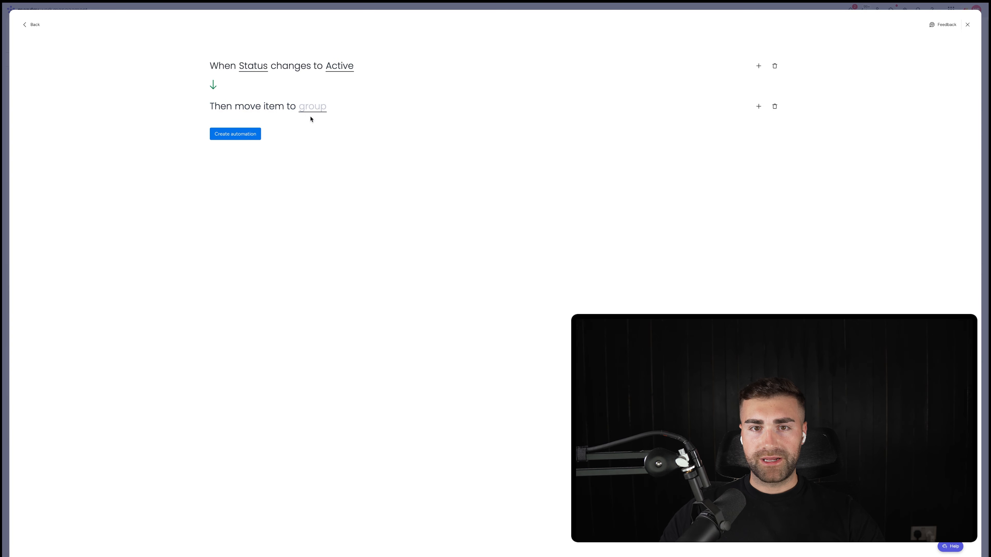
{"action": "left_click", "coordinate": [312, 106]}
{"action": "left_click", "coordinate": [324, 142]}
{"action": "left_click", "coordinate": [246, 134]}
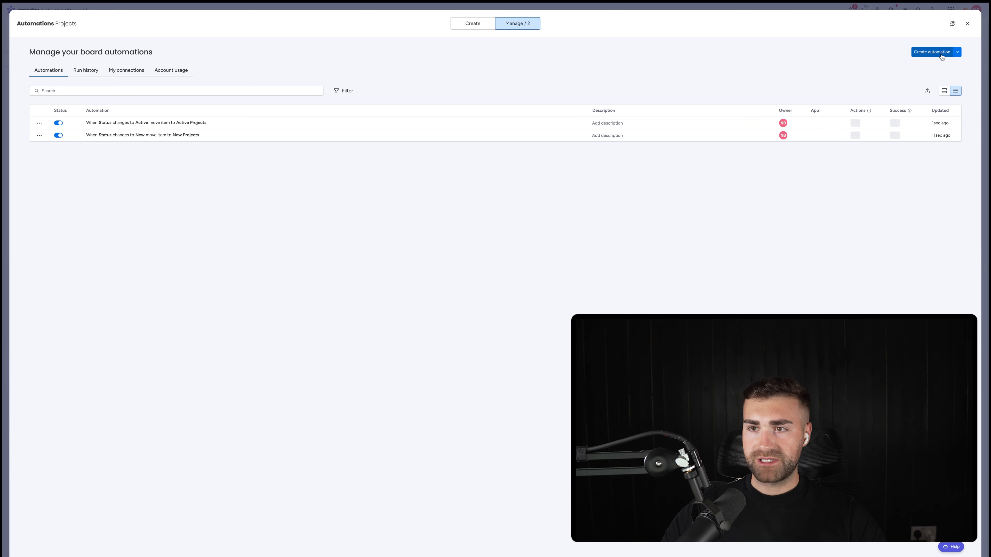
Step: Start a third board automation, triggered when Status changes to Postponed
{"action": "left_click", "coordinate": [925, 55]}
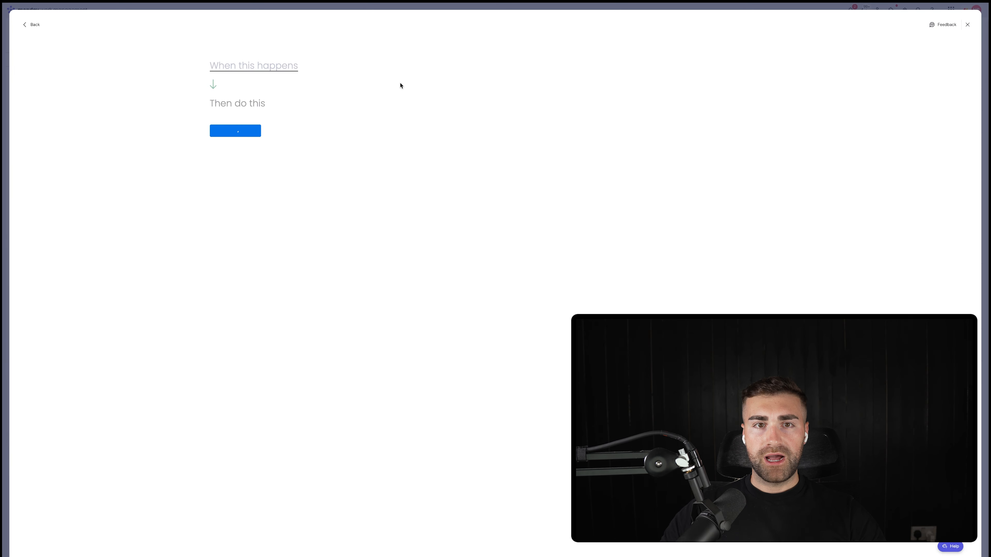
{"action": "left_click", "coordinate": [278, 69]}
{"action": "left_click", "coordinate": [234, 99]}
{"action": "left_click", "coordinate": [246, 67]}
{"action": "left_click", "coordinate": [249, 91]}
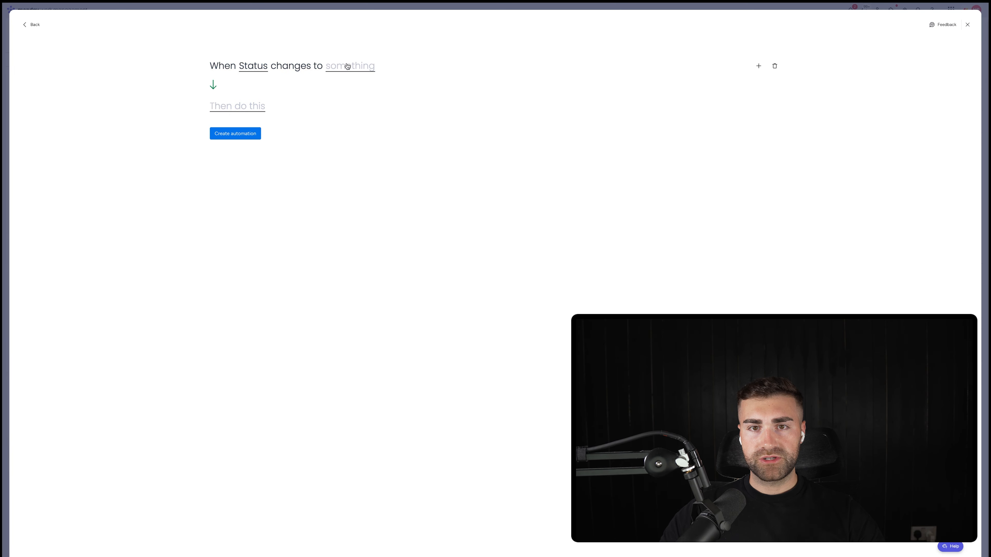
{"action": "left_click", "coordinate": [347, 67]}
{"action": "scroll", "coordinate": [370, 102], "scroll_direction": "down", "scroll_amount": 2}
{"action": "left_click", "coordinate": [369, 111]}
Step: Have the Postponed automation move the item to the Postponed Projects group and create it
{"action": "left_click", "coordinate": [239, 110]}
{"action": "left_click", "coordinate": [259, 139]}
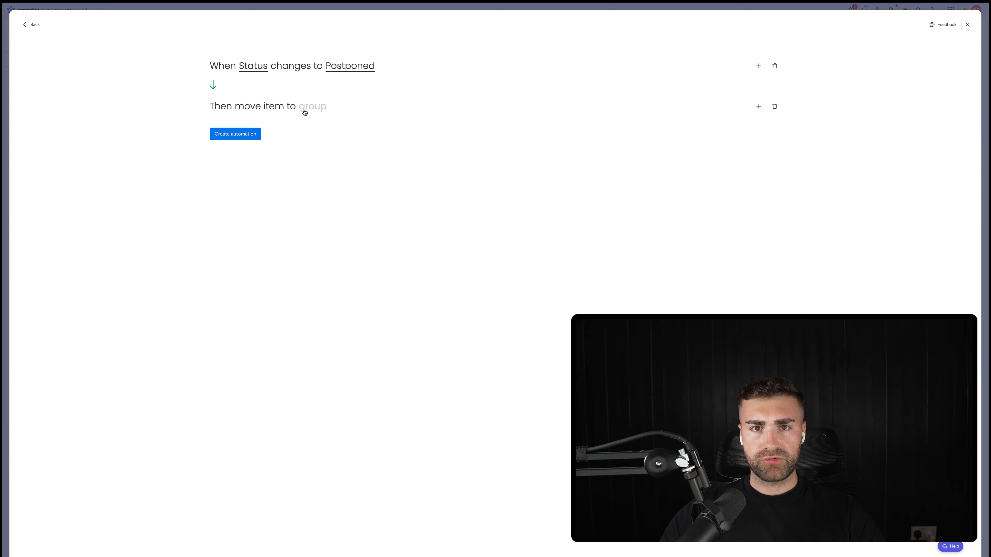
{"action": "left_click", "coordinate": [304, 113]}
{"action": "left_click", "coordinate": [316, 156]}
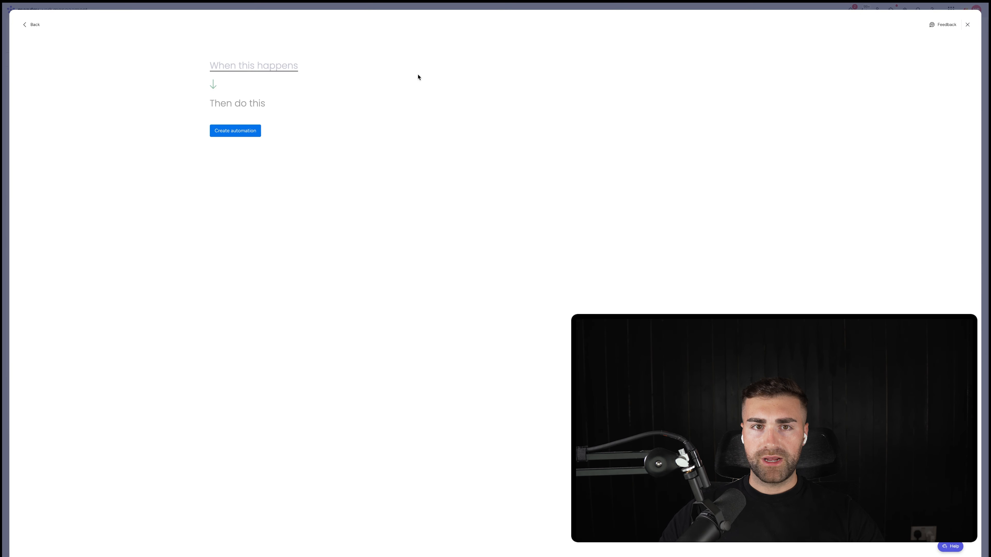
Step: Set the next automation's trigger to Status changes to Completed
{"action": "left_click", "coordinate": [255, 67]}
{"action": "left_click", "coordinate": [270, 99]}
{"action": "left_click", "coordinate": [254, 67]}
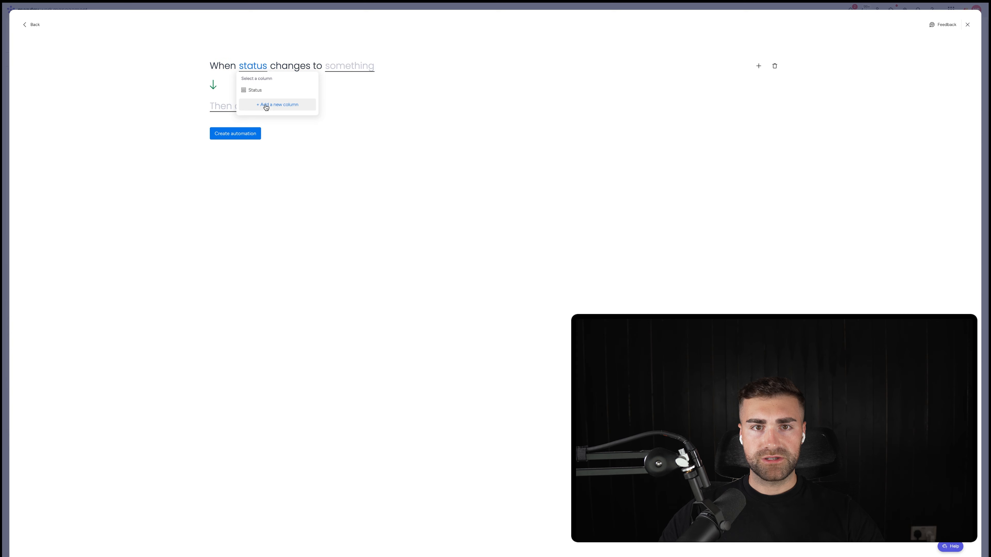
{"action": "left_click", "coordinate": [263, 97]}
{"action": "left_click", "coordinate": [340, 69]}
{"action": "left_click", "coordinate": [347, 119]}
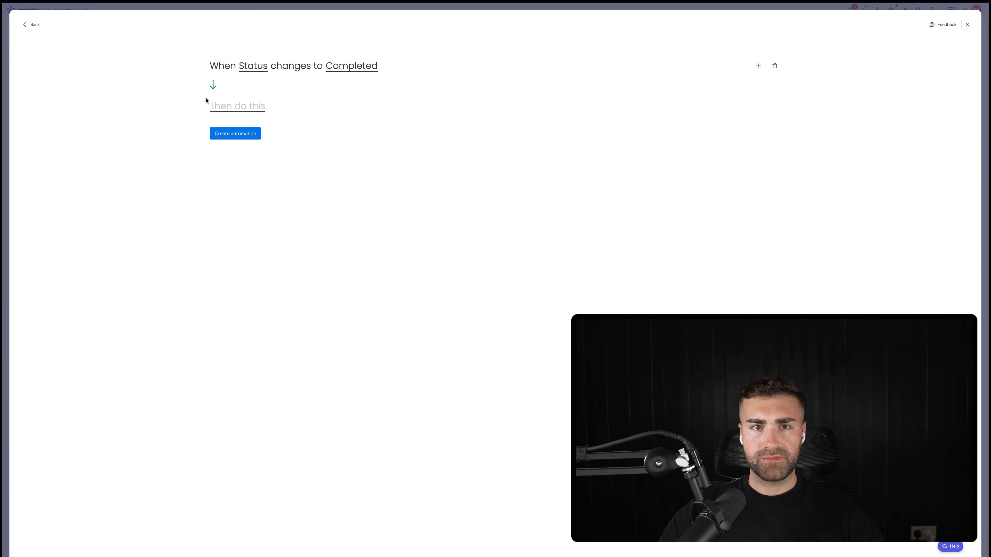
Step: Have the Completed automation move the item to the Completed Projects group and create it
{"action": "left_click", "coordinate": [218, 109]}
{"action": "left_click", "coordinate": [273, 139]}
{"action": "left_click", "coordinate": [318, 108]}
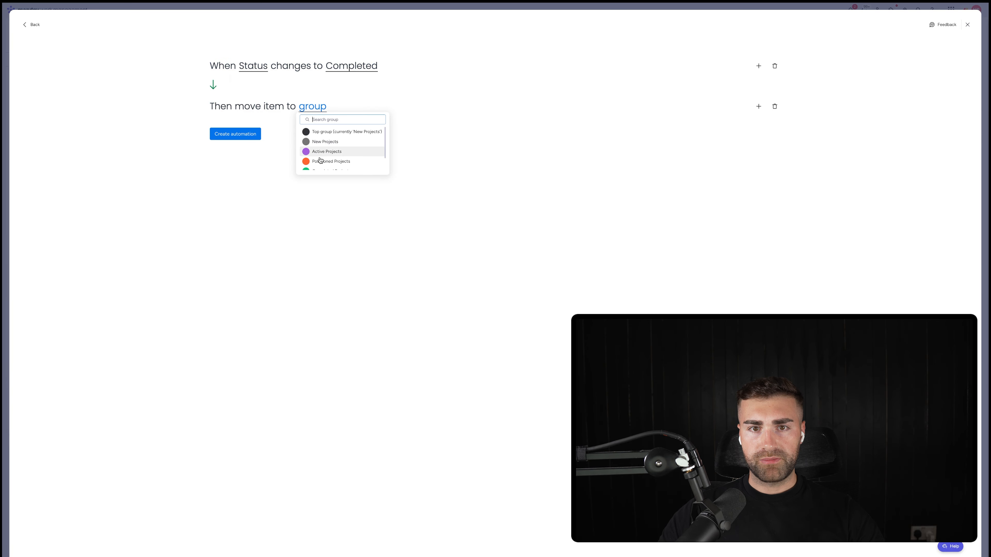
{"action": "scroll", "coordinate": [319, 160], "scroll_direction": "down", "scroll_amount": 1}
{"action": "left_click", "coordinate": [320, 156]}
{"action": "left_click", "coordinate": [255, 135]}
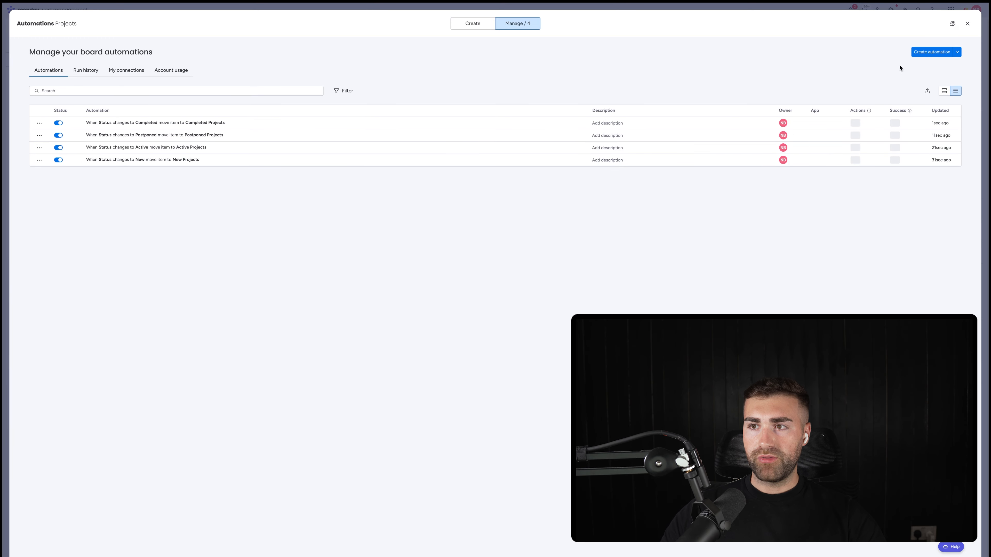
Step: Start a fifth board automation, triggered when Status changes to Cancelled / Vanished
{"action": "left_click", "coordinate": [927, 53]}
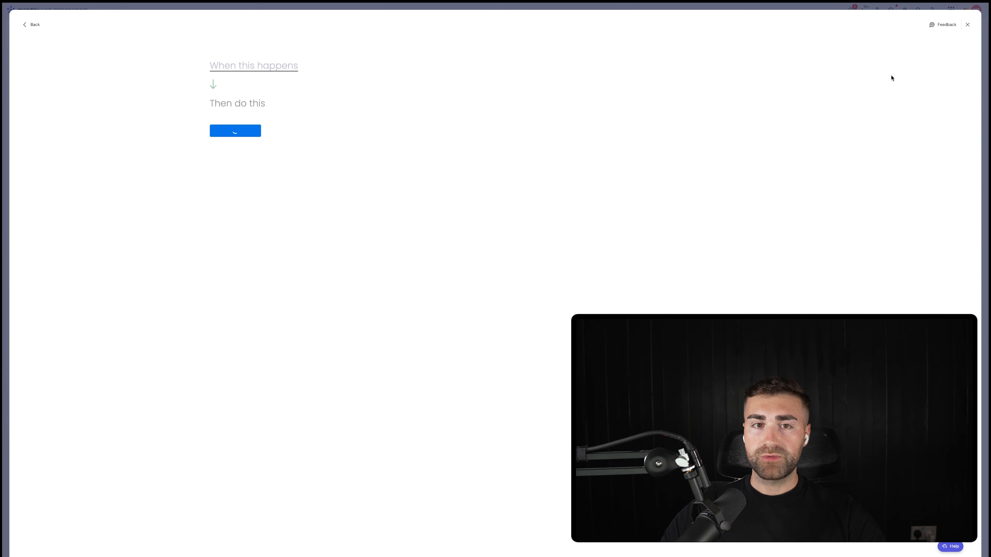
{"action": "left_click", "coordinate": [239, 70]}
{"action": "left_click", "coordinate": [245, 97]}
{"action": "left_click", "coordinate": [253, 66]}
{"action": "left_click", "coordinate": [258, 95]}
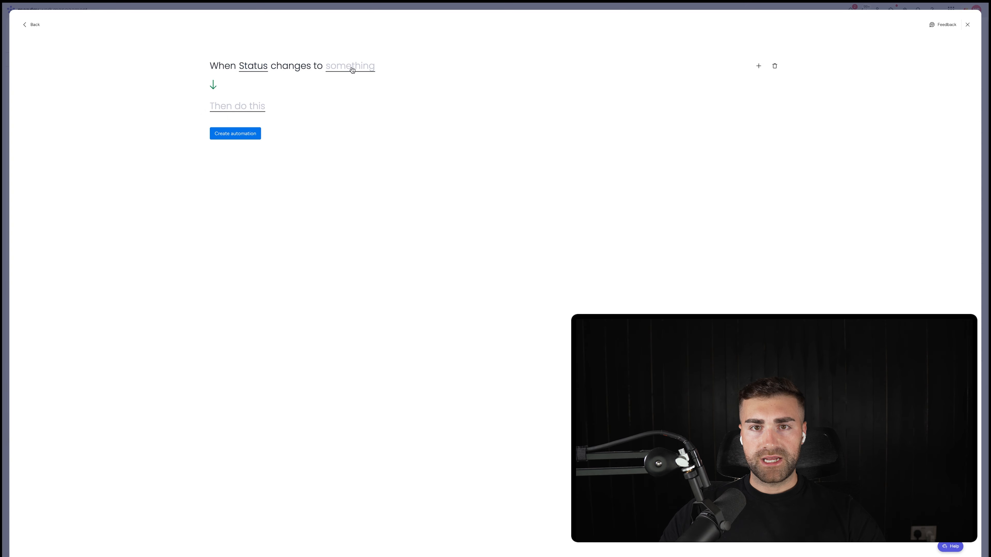
{"action": "left_click", "coordinate": [352, 69]}
{"action": "left_click", "coordinate": [349, 115]}
Step: Have this automation move the item to the Cancelled / Vanished Projects group, create it and return to the board
{"action": "left_click", "coordinate": [219, 109]}
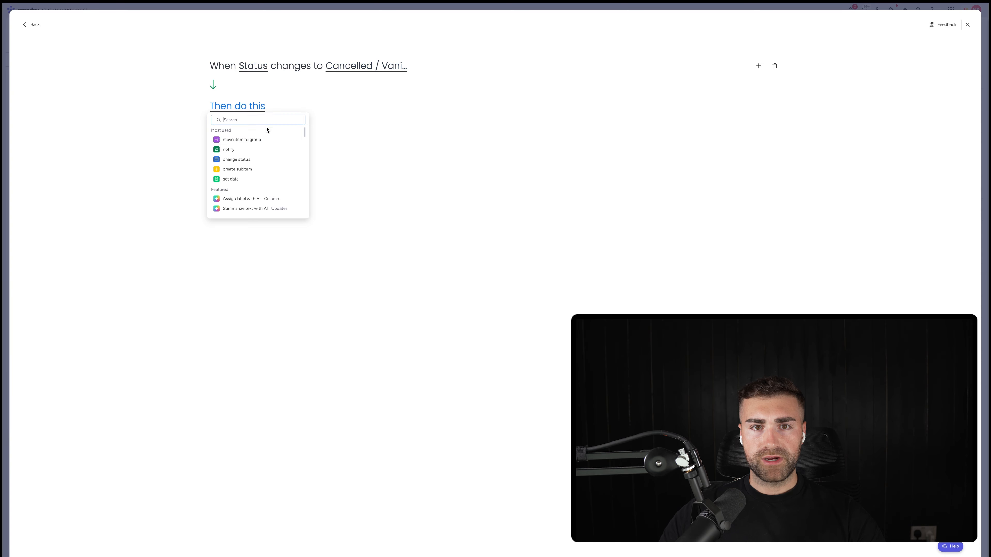
{"action": "left_click", "coordinate": [242, 140]}
{"action": "left_click", "coordinate": [310, 106]}
{"action": "left_click", "coordinate": [326, 161]}
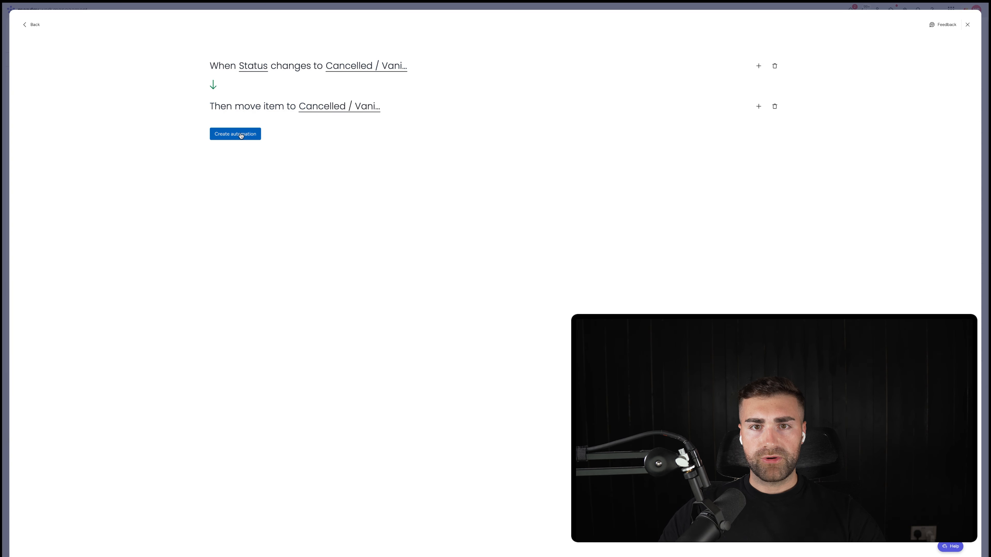
{"action": "left_click", "coordinate": [236, 134]}
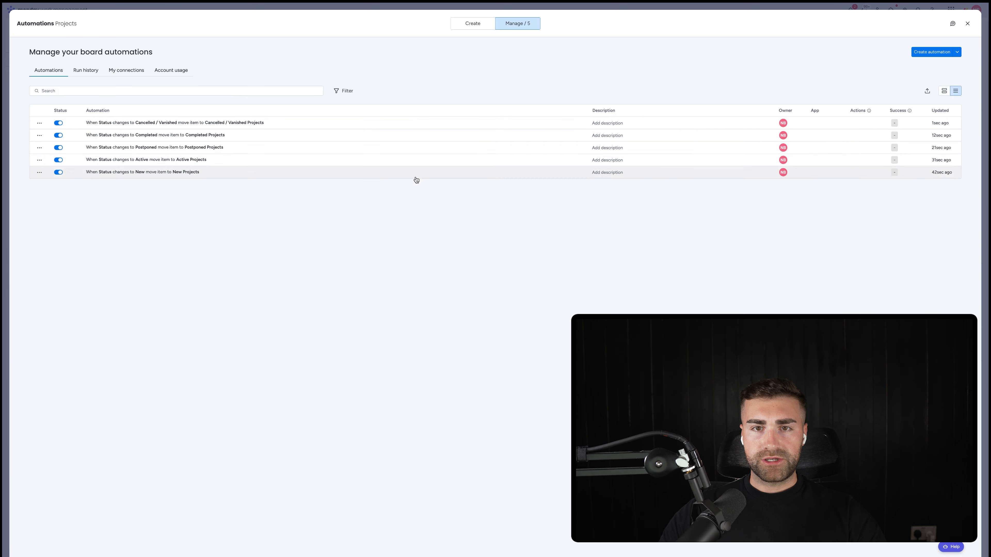
{"action": "key", "text": "Escape"}
Step: Rename the Date column as Date Created and add a second date column named Date Completed
{"action": "left_click", "coordinate": [314, 84]}
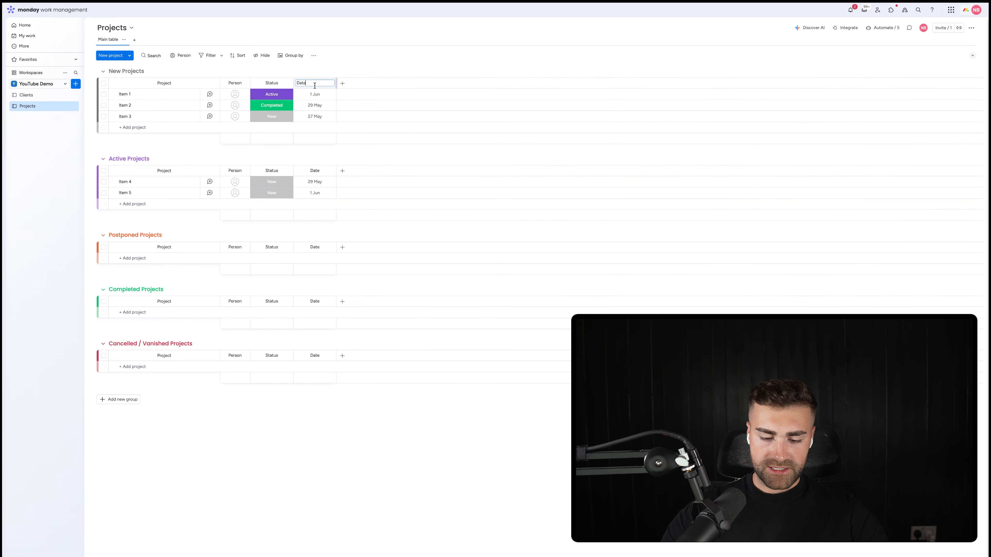
{"action": "key", "text": "Return"}
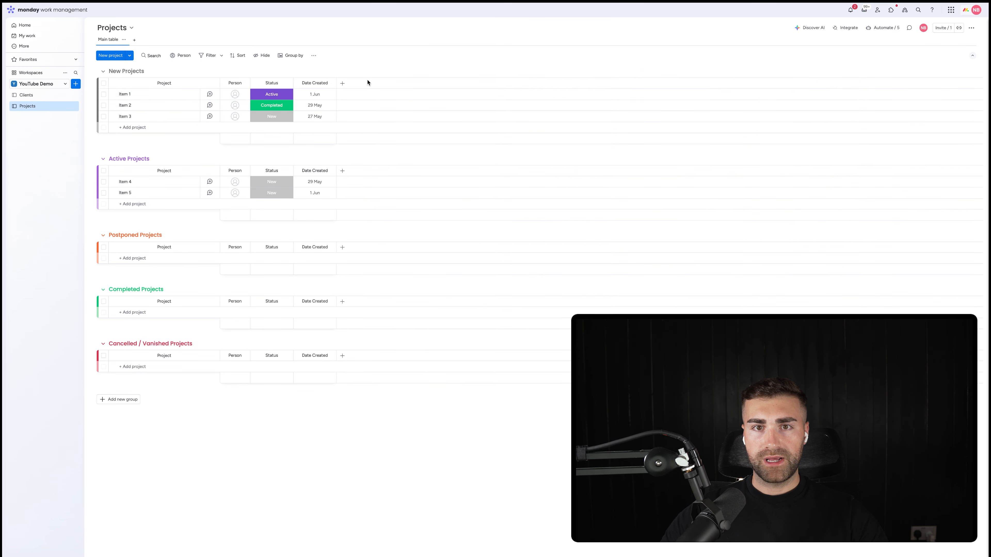
{"action": "left_click", "coordinate": [342, 83]}
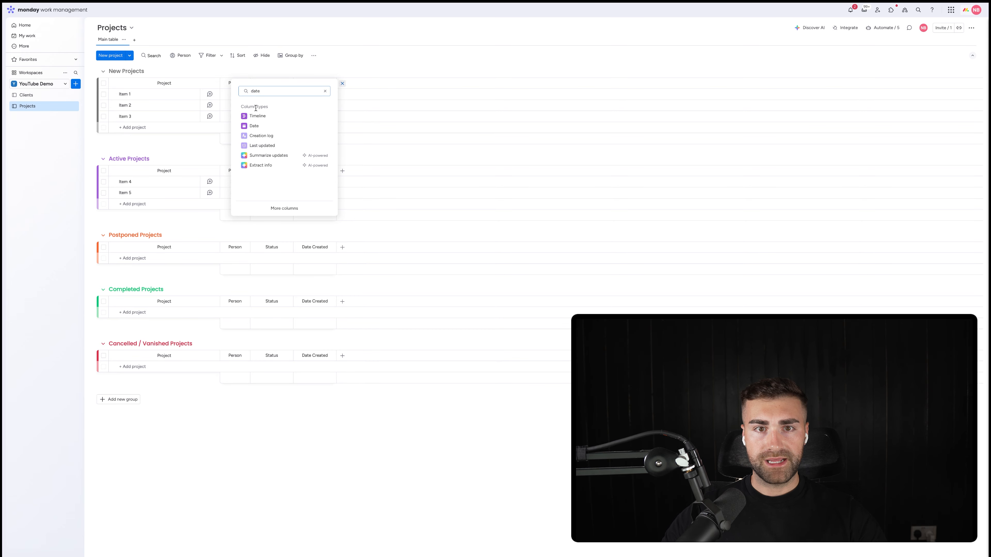
{"action": "left_click", "coordinate": [258, 126]}
{"action": "left_click", "coordinate": [358, 85]}
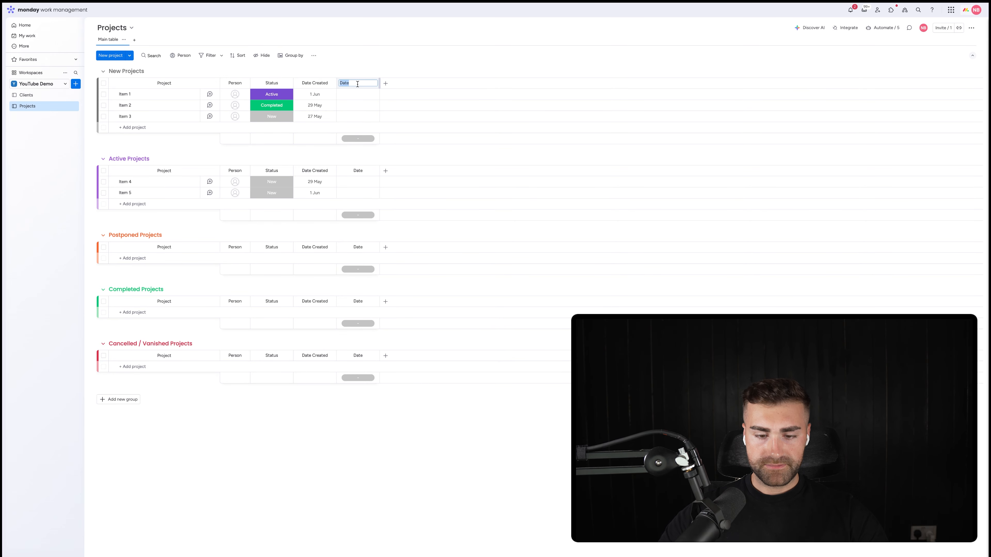
{"action": "type", "text": "Completed"}
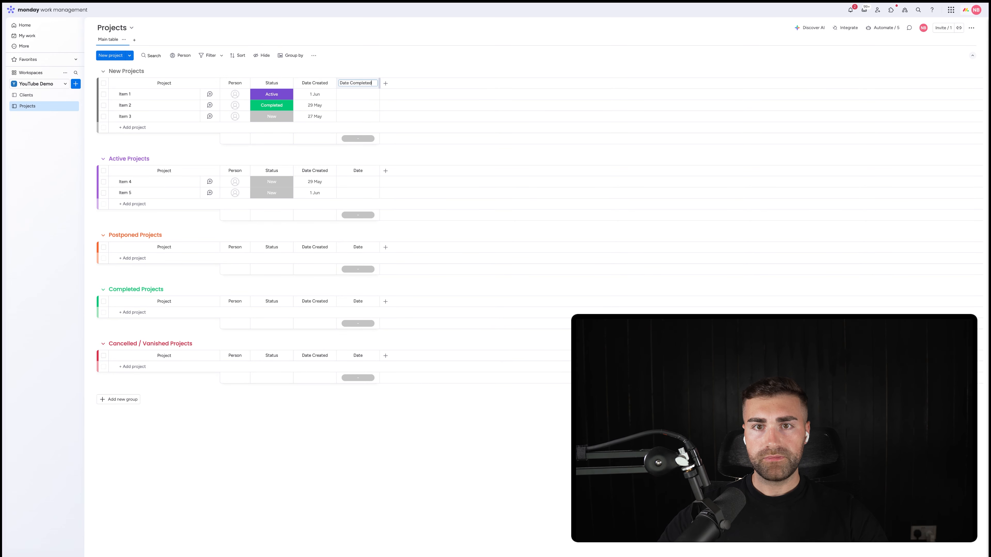
{"action": "key", "text": "Return"}
Step: Add a Formula column after the Date Completed column on the Projects board
{"action": "left_click", "coordinate": [386, 84]}
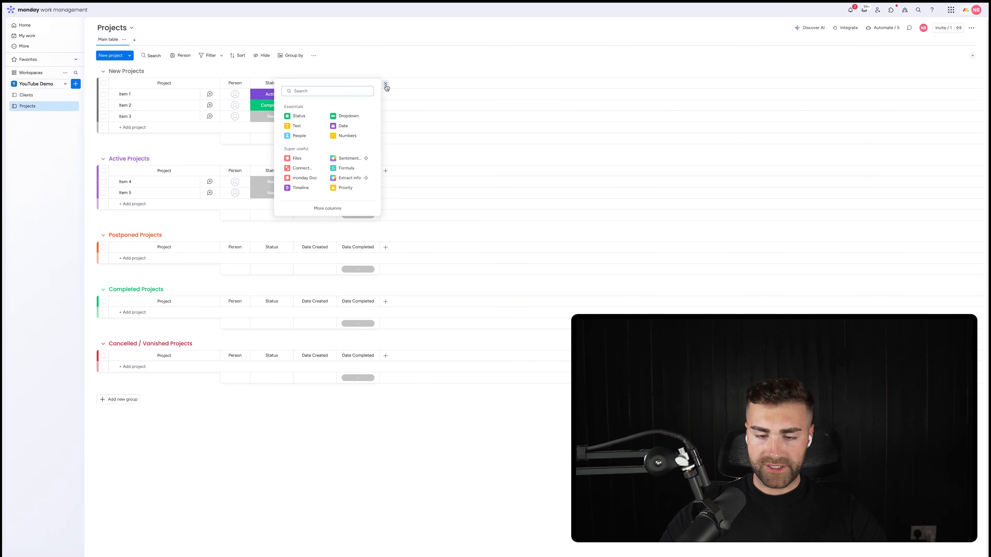
{"action": "type", "text": "form"}
{"action": "left_click", "coordinate": [300, 145]}
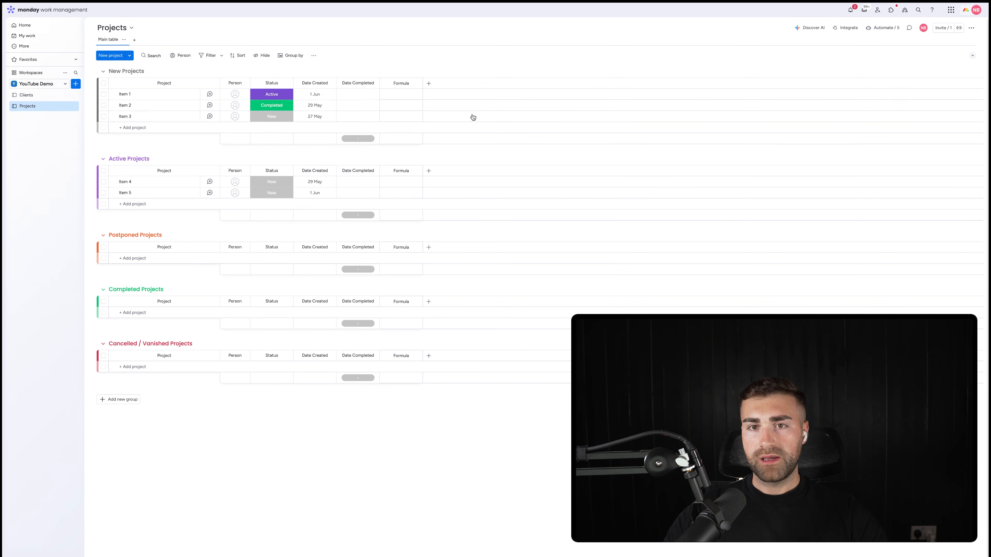
Step: Ask the formula builder's AI assistant to "give me the difference between date created and date completed"
{"action": "left_click", "coordinate": [491, 97]}
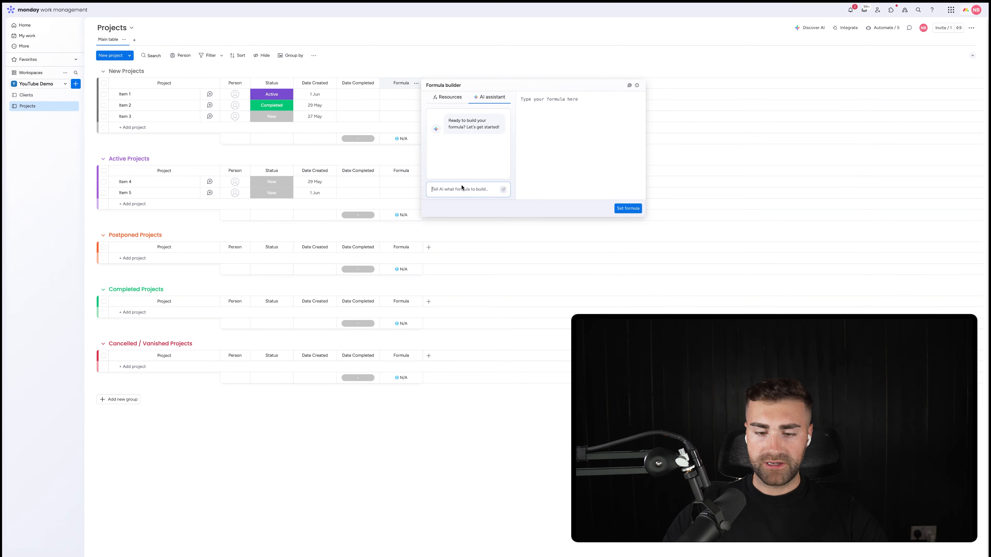
{"action": "left_click", "coordinate": [449, 189]}
{"action": "type", "text": "give me the difference betw"}
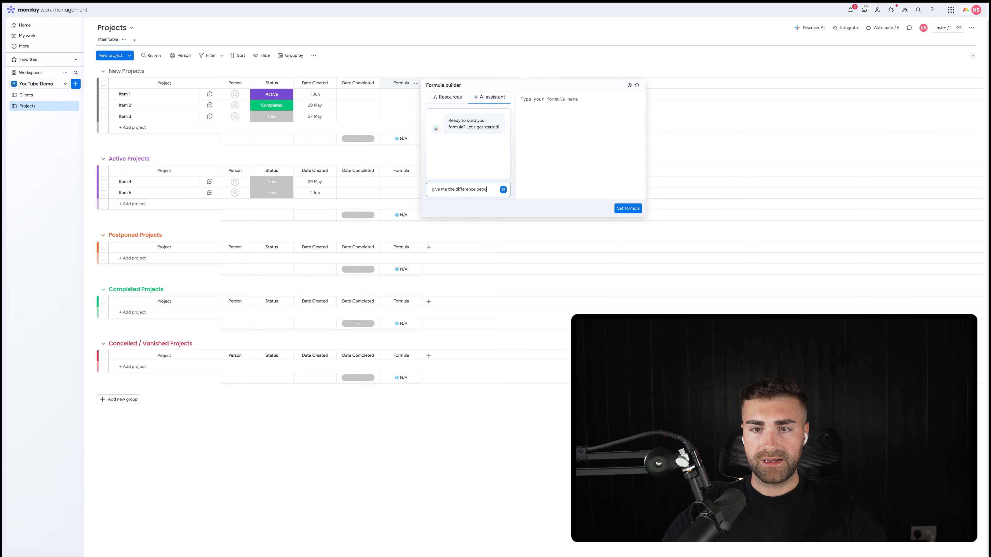
{"action": "type", "text": "een date created a"}
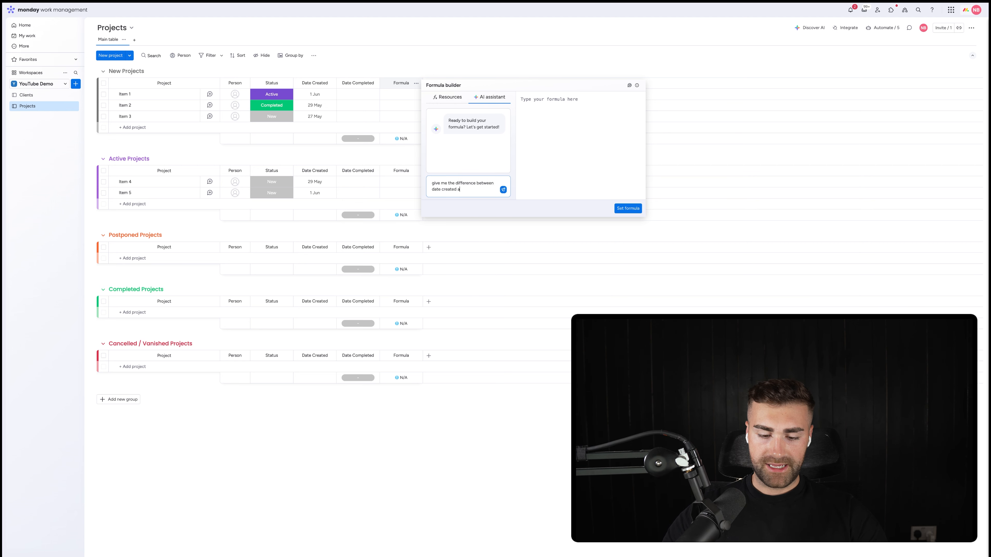
{"action": "type", "text": "nd date completed"}
{"action": "key", "text": "Return"}
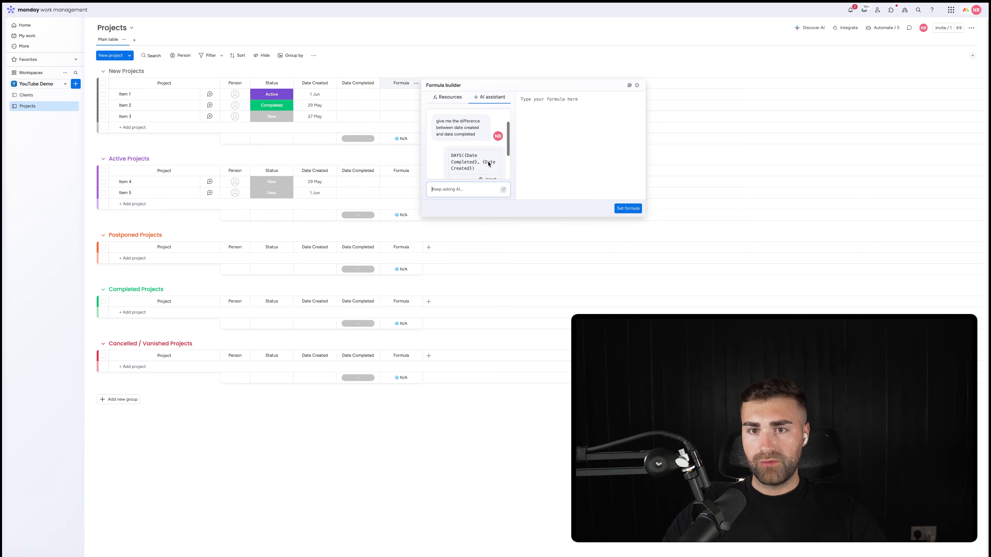
Step: Insert the AI-suggested formula DAYS({Date Completed}, {Date Created}) and set it as the Formula column's formula
{"action": "left_click", "coordinate": [488, 136]}
{"action": "left_click", "coordinate": [632, 208]}
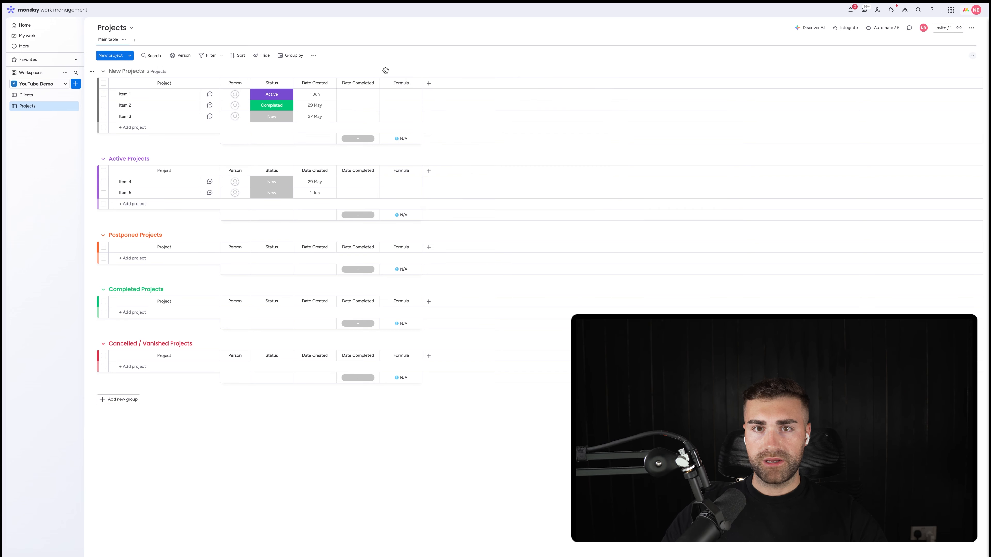
Step: Hide the column summary of the Date Completed column
{"action": "left_click", "coordinate": [371, 84]}
{"action": "mouse_move", "coordinate": [429, 84]}
{"action": "left_click", "coordinate": [480, 164]}
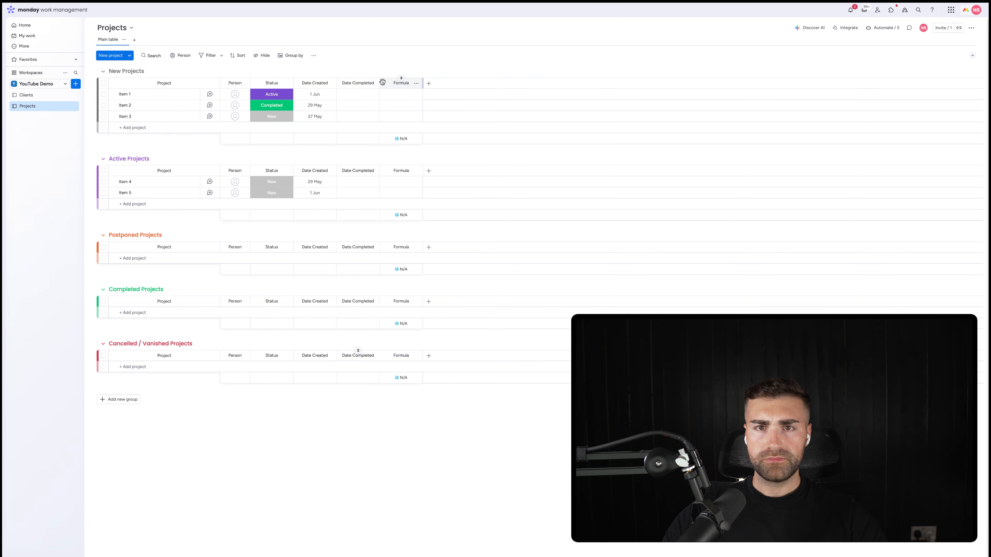
Step: Restrict who can edit the Date Completed and Date Created columns
{"action": "left_click", "coordinate": [374, 83]}
{"action": "left_click", "coordinate": [503, 139]}
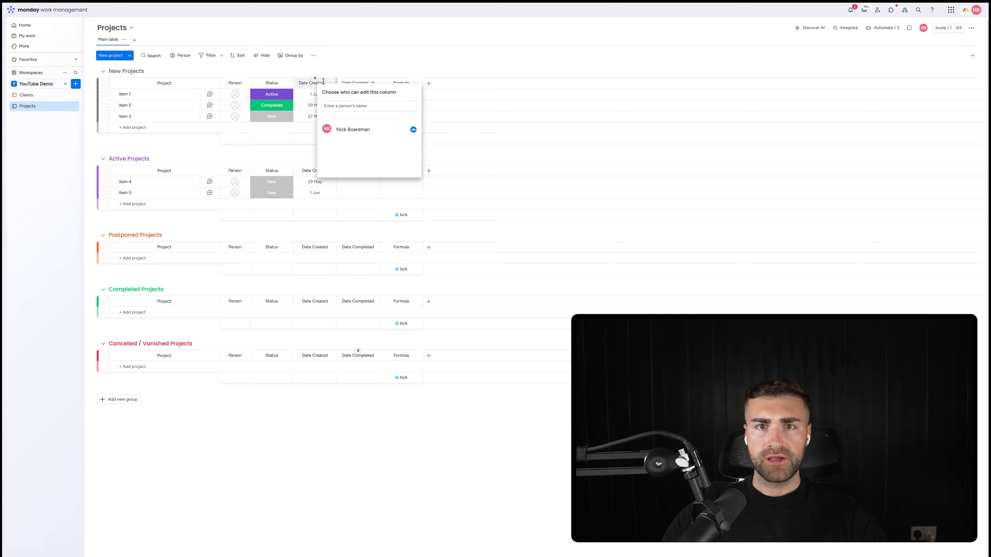
{"action": "left_click", "coordinate": [329, 82]}
{"action": "left_click", "coordinate": [448, 140]}
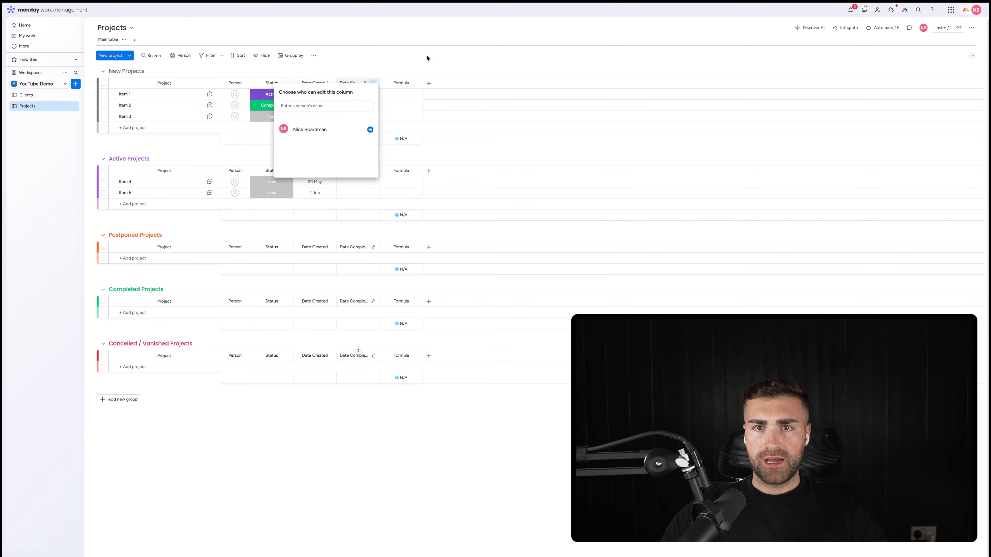
Step: Rename the Formula column as TTC and hide its column summary
{"action": "left_click", "coordinate": [399, 84]}
{"action": "key", "text": "Return"}
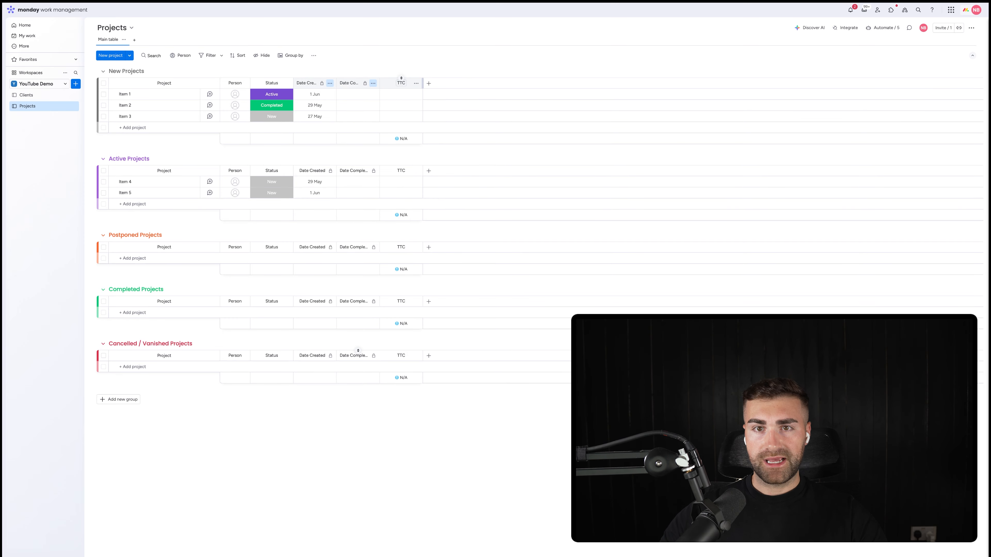
{"action": "left_click", "coordinate": [416, 83]}
{"action": "mouse_move", "coordinate": [449, 87]}
{"action": "left_click", "coordinate": [431, 65]}
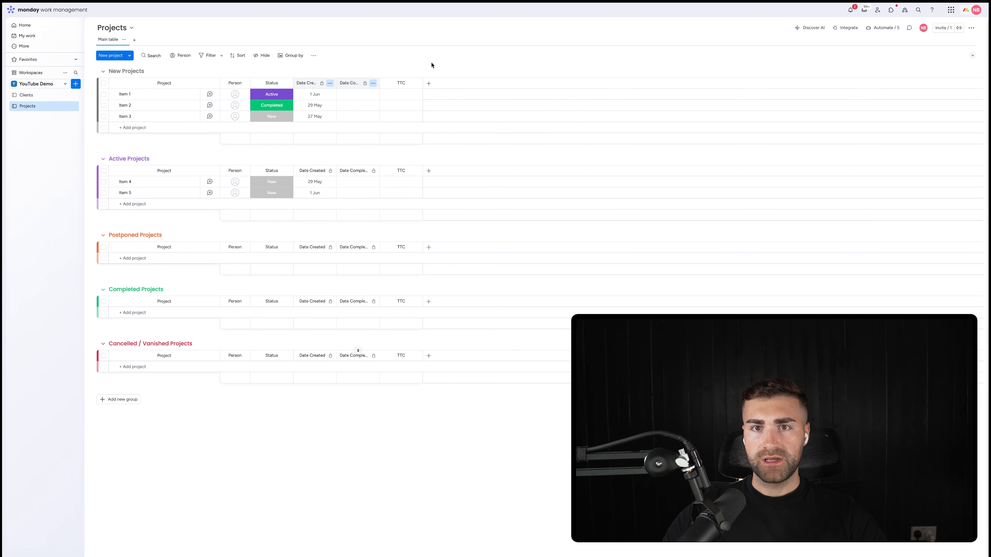
Step: Restrict editing of the TTC column and narrow its width
{"action": "left_click", "coordinate": [416, 83]}
{"action": "left_click", "coordinate": [534, 114]}
{"action": "left_click", "coordinate": [520, 72]}
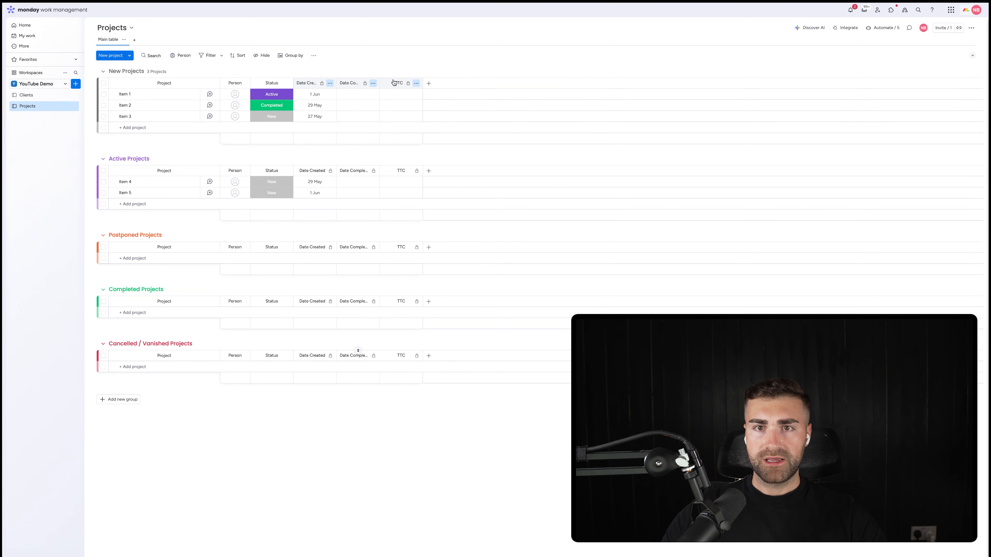
Step: Create an automation that sets Date Created to today when an item is created
{"action": "left_click", "coordinate": [878, 28]}
{"action": "left_click", "coordinate": [932, 52]}
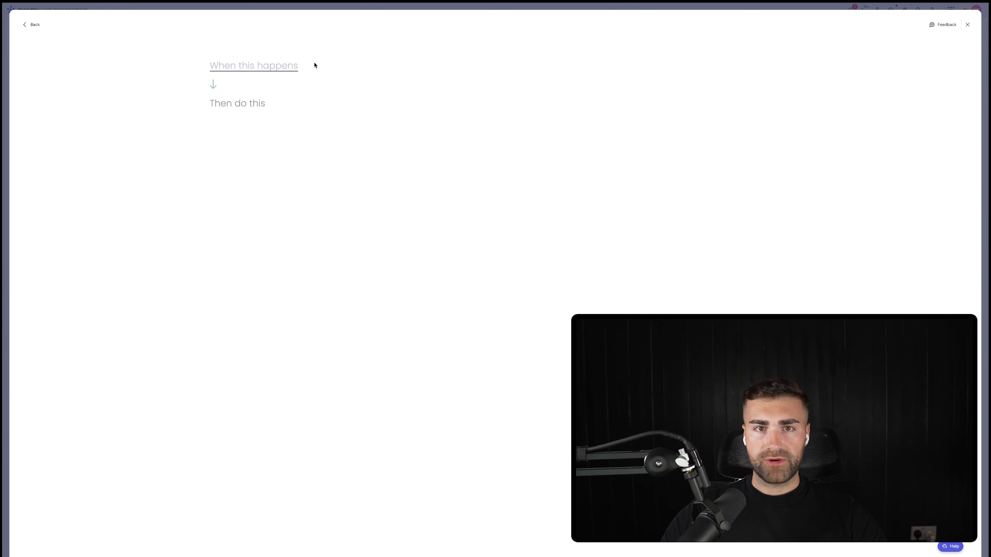
{"action": "left_click", "coordinate": [265, 72]}
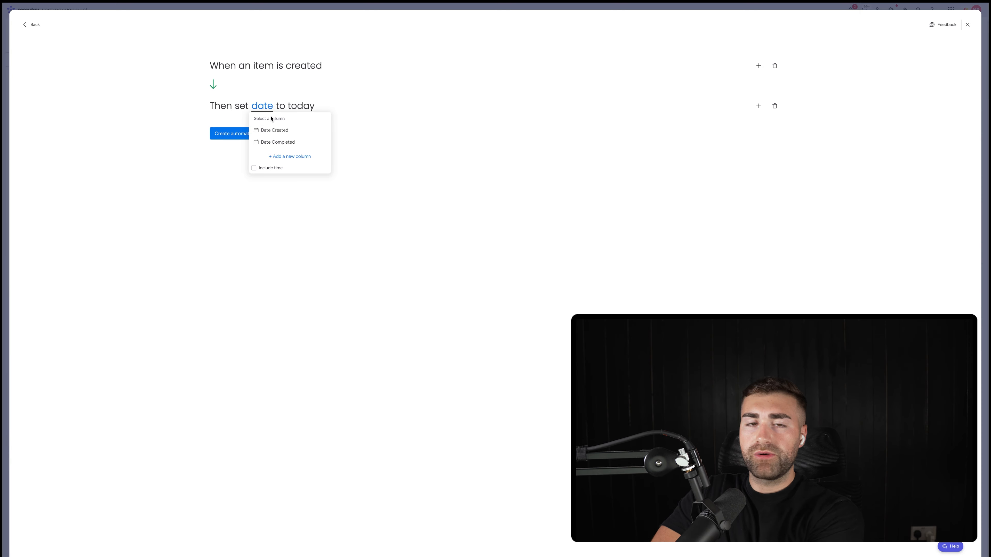
{"action": "left_click", "coordinate": [289, 136]}
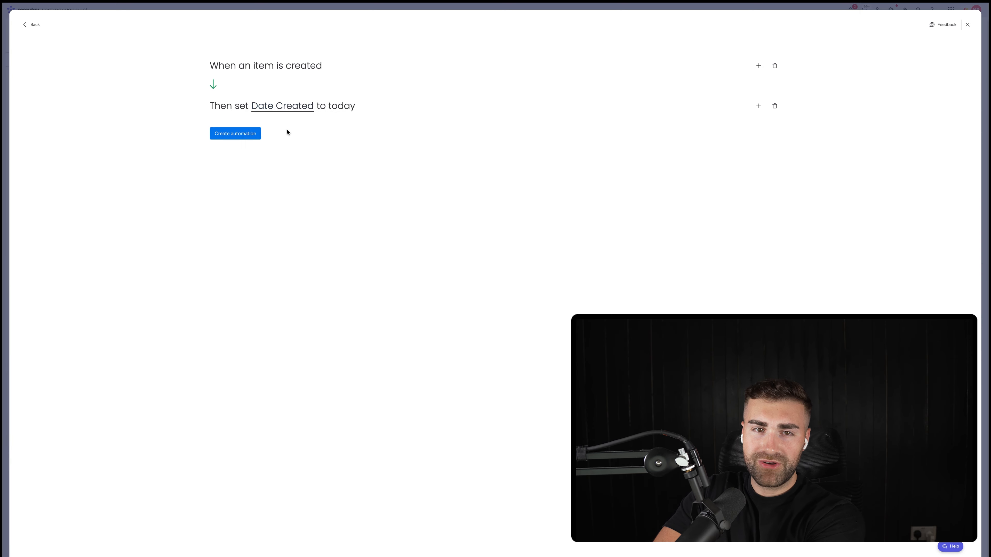
{"action": "left_click", "coordinate": [254, 133]}
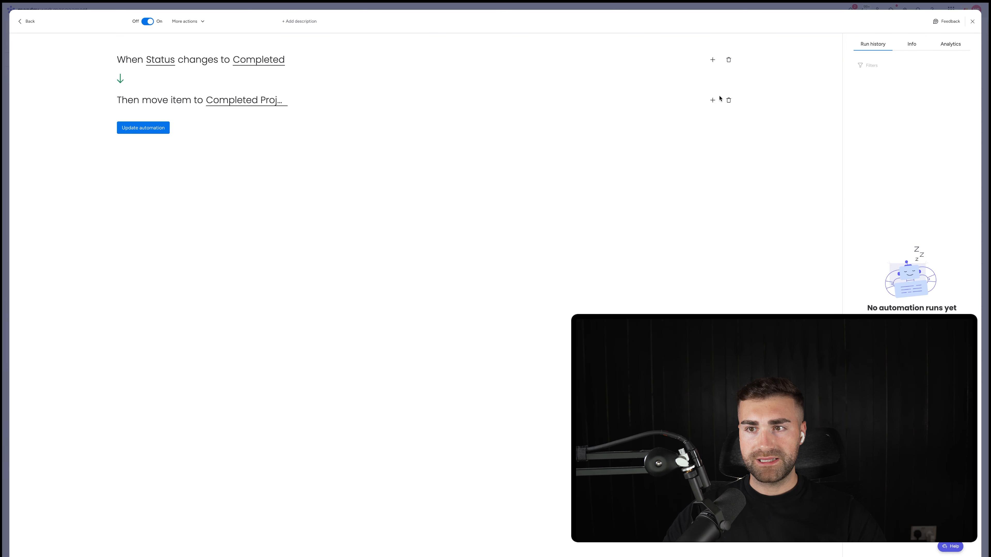
Step: Add a set date action that sets Date Completed to today to the Completed status automation and update it
{"action": "left_click", "coordinate": [713, 101]}
{"action": "type", "text": "set date"}
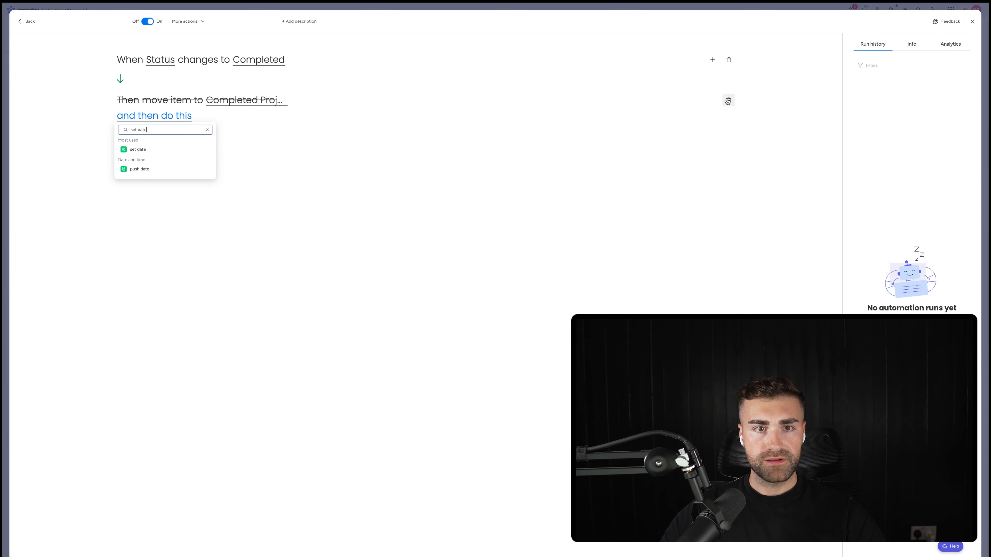
{"action": "left_click", "coordinate": [163, 149]}
{"action": "left_click", "coordinate": [187, 118]}
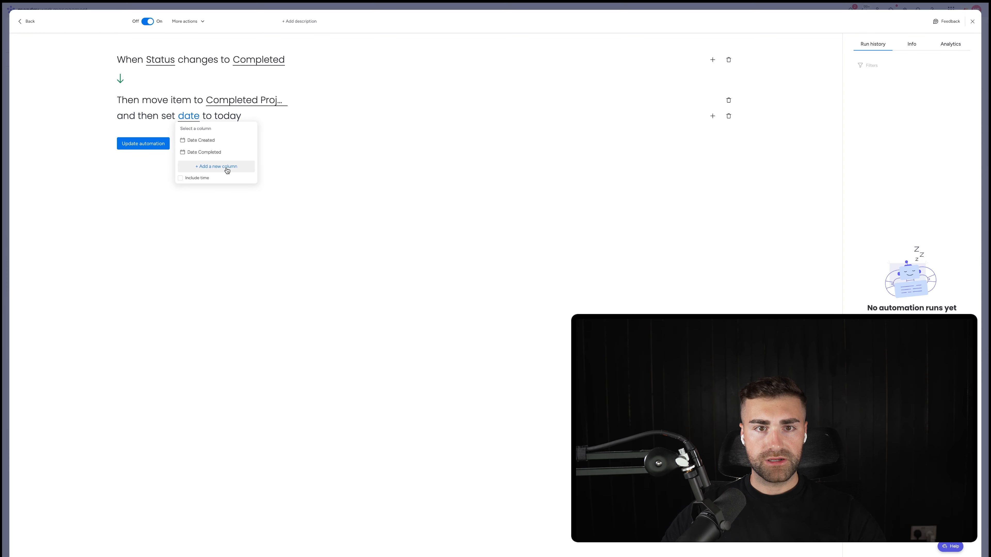
{"action": "left_click", "coordinate": [214, 152]}
{"action": "left_click", "coordinate": [138, 144]}
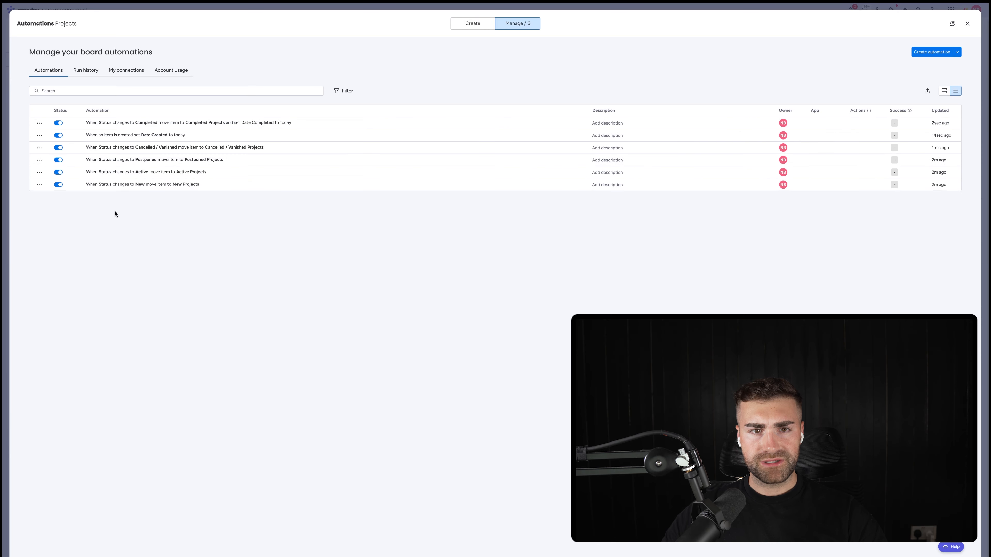
Step: Add a set date action for Date Completed to the Cancelled / Vanished automation, update it and return to the board
{"action": "left_click", "coordinate": [122, 147]}
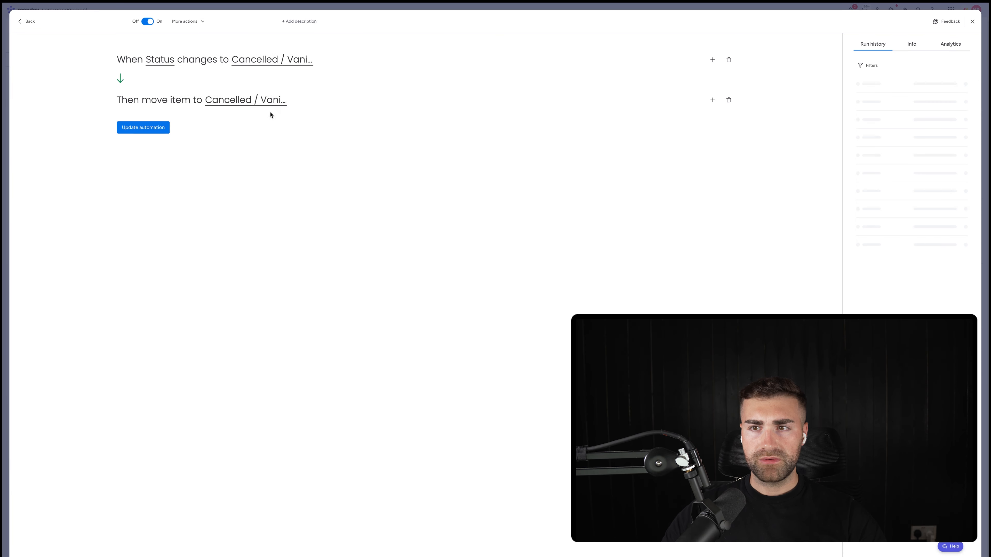
{"action": "left_click", "coordinate": [712, 99]}
{"action": "type", "text": "set date"}
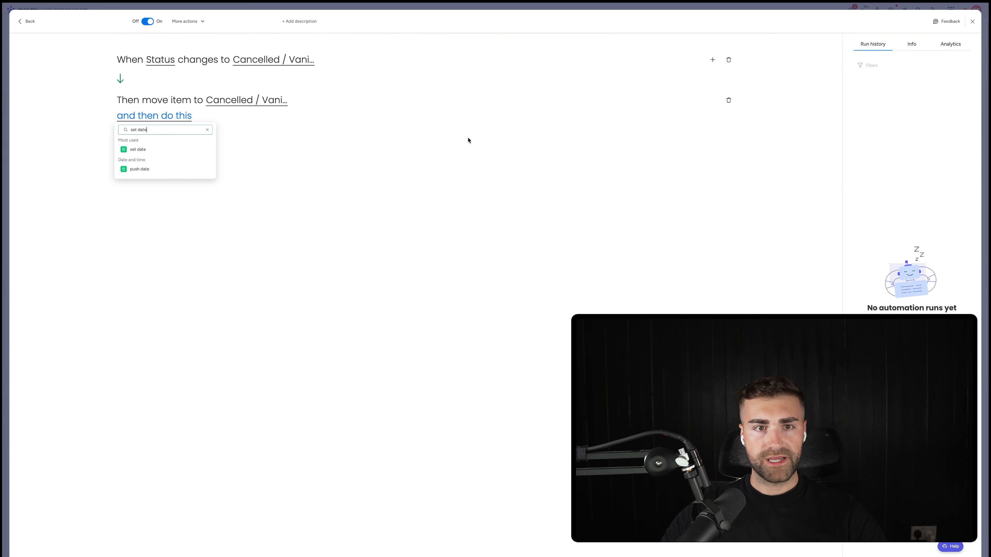
{"action": "left_click", "coordinate": [137, 148]}
{"action": "left_click", "coordinate": [192, 116]}
{"action": "left_click", "coordinate": [192, 150]}
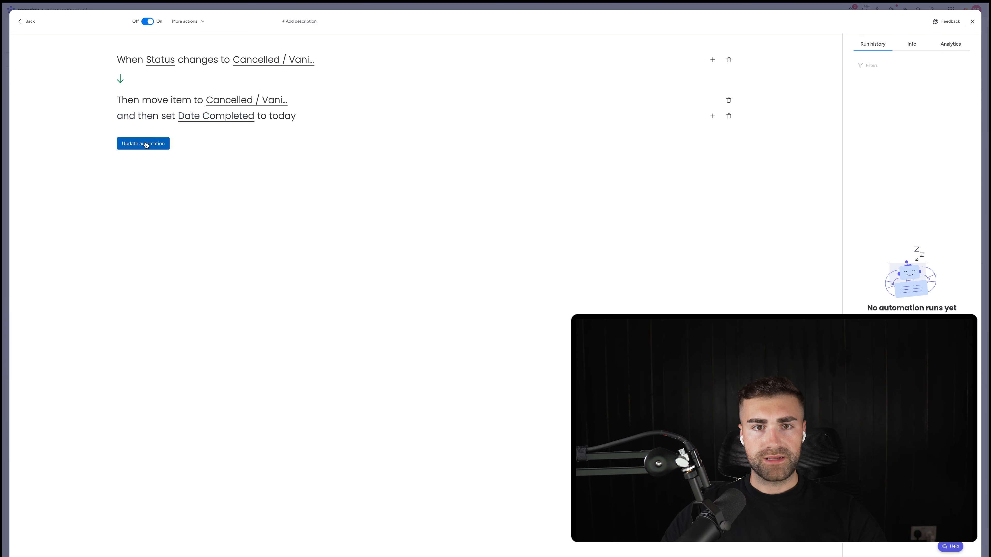
{"action": "left_click", "coordinate": [143, 143]}
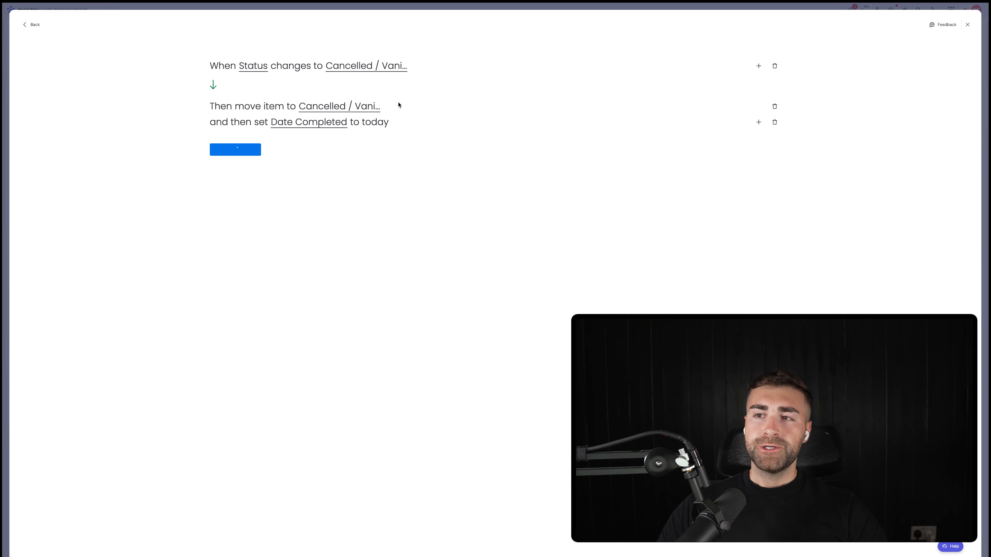
{"action": "left_click", "coordinate": [242, 7]}
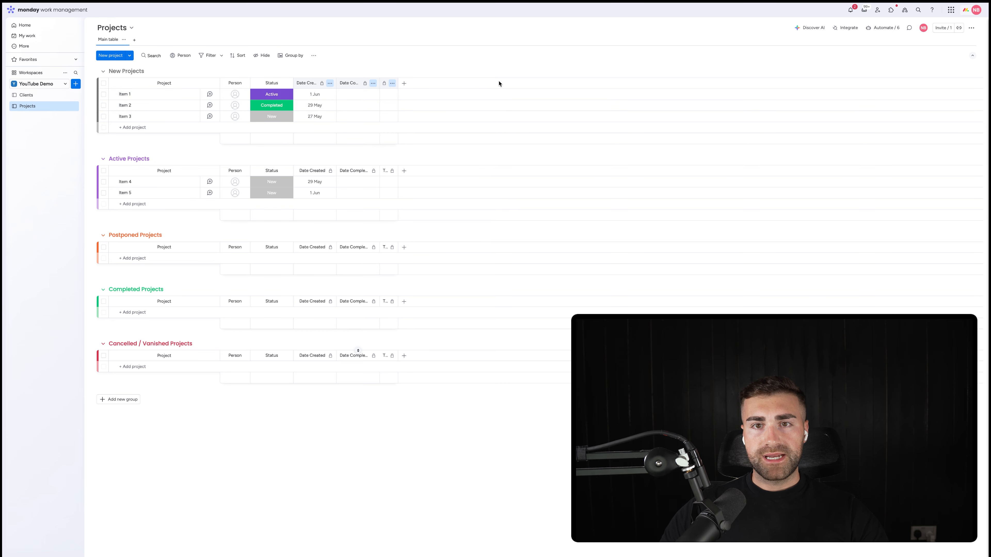
Step: Add a Label column named Project Type and place it between Status and Date Created
{"action": "left_click", "coordinate": [403, 85]}
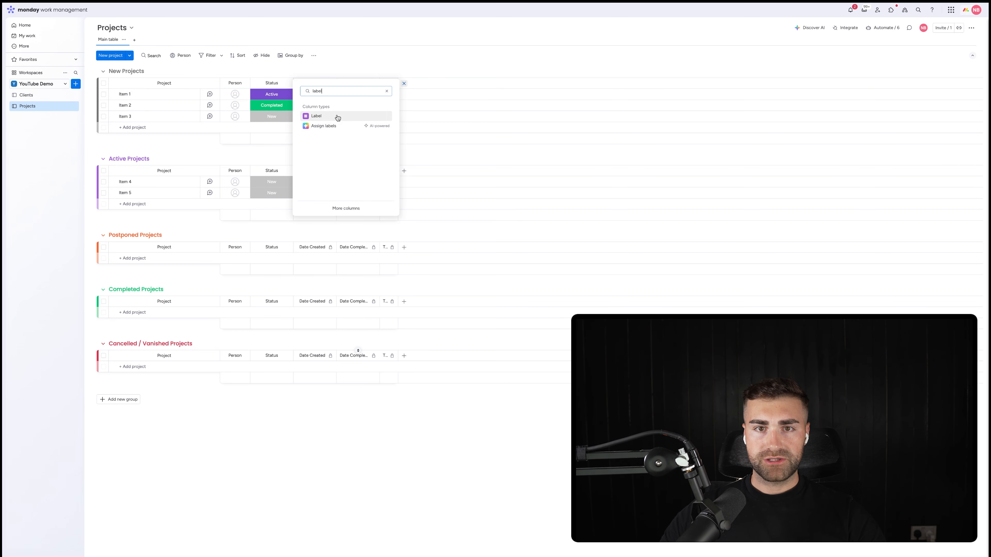
{"action": "left_click", "coordinate": [331, 114]}
{"action": "left_click", "coordinate": [418, 83]}
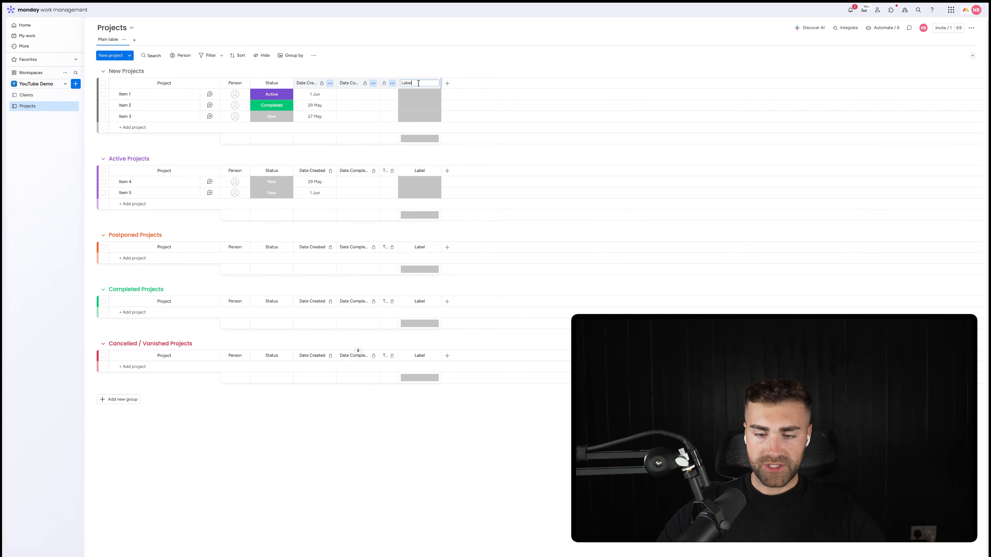
{"action": "type", "text": "Project Type"}
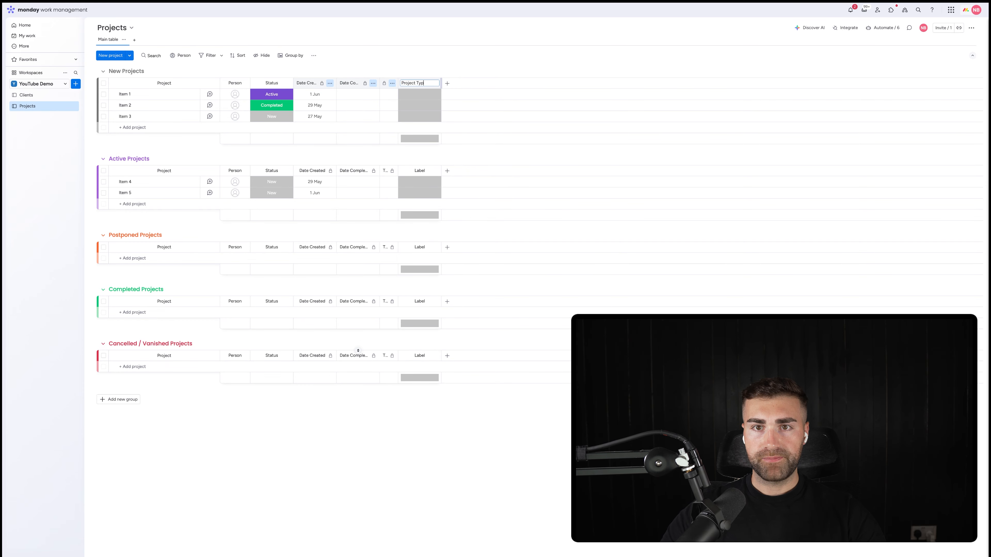
{"action": "key", "text": "Return"}
{"action": "left_click_drag", "start_coordinate": [413, 78], "coordinate": [314, 81]}
Step: Hide the column summary of the Project Type column
{"action": "left_click", "coordinate": [330, 83]}
{"action": "mouse_move", "coordinate": [374, 87]}
{"action": "left_click", "coordinate": [432, 139]}
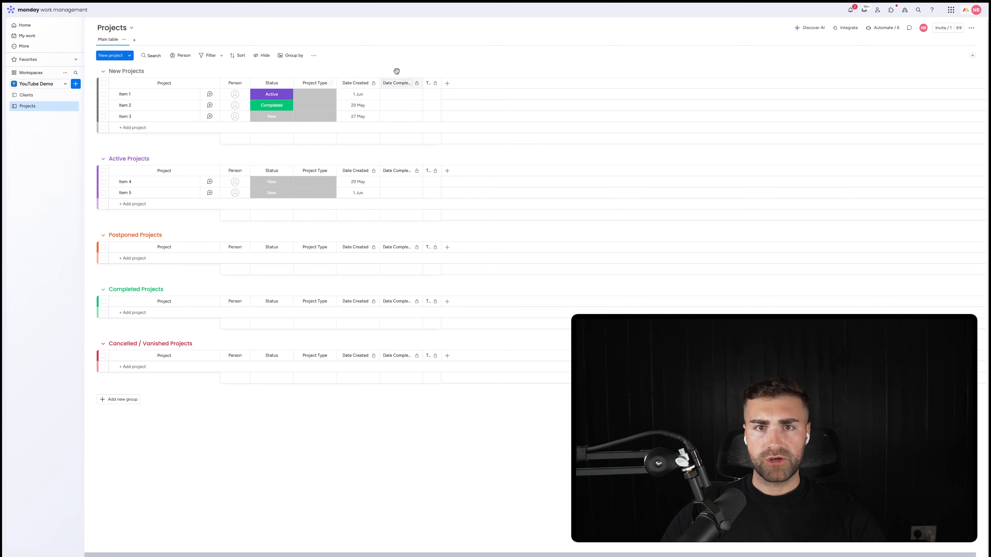
{"action": "left_click", "coordinate": [309, 97]}
{"action": "left_click", "coordinate": [311, 98]}
{"action": "left_click", "coordinate": [318, 108]}
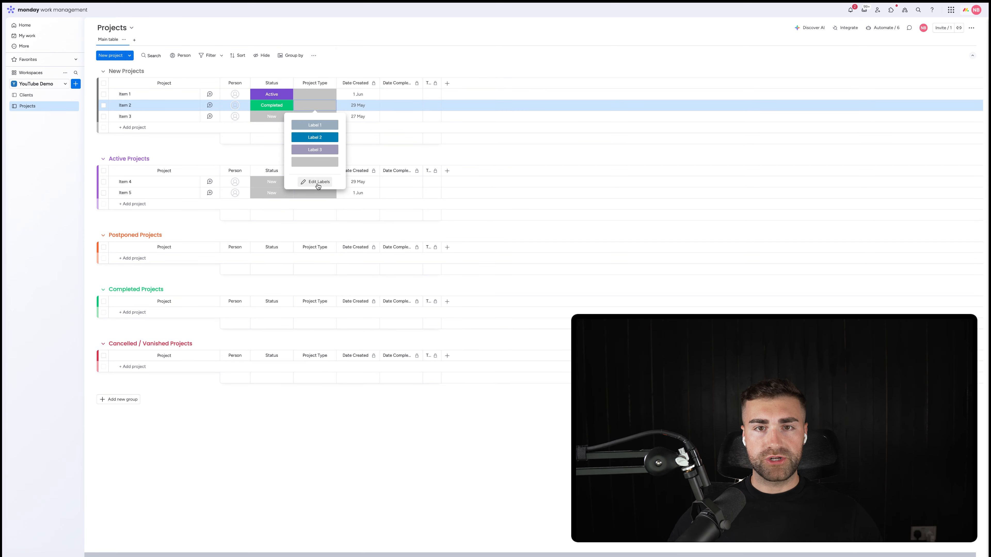
{"action": "left_click", "coordinate": [454, 99]}
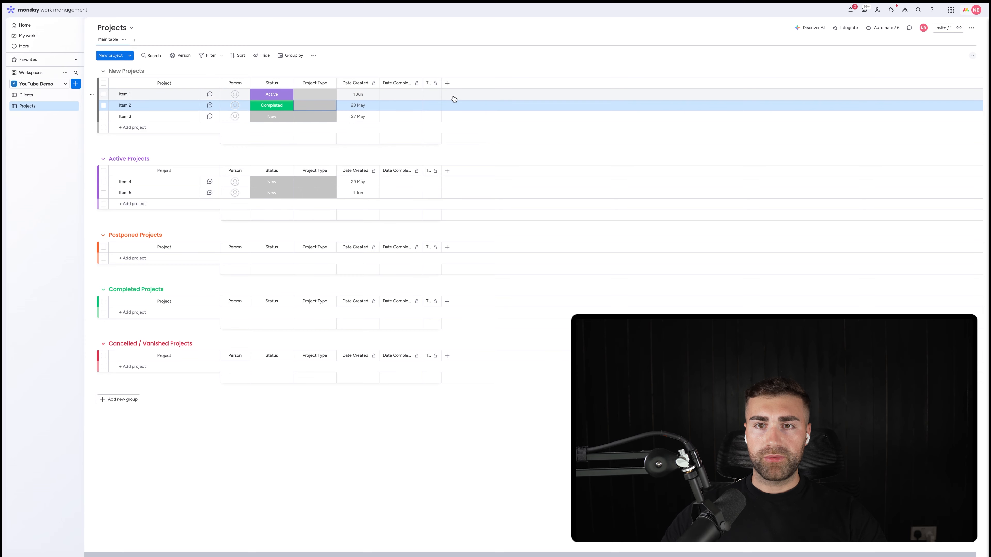
Step: Add a second Label column and place it between Project Type and Date Created
{"action": "left_click", "coordinate": [447, 83]}
{"action": "type", "text": "labe"}
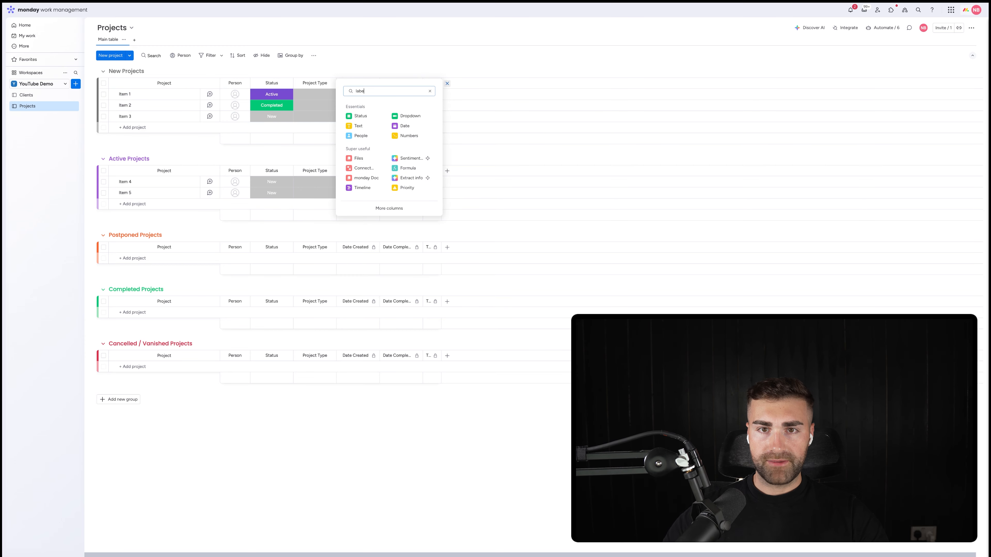
{"action": "type", "text": "l"}
{"action": "left_click", "coordinate": [370, 116]}
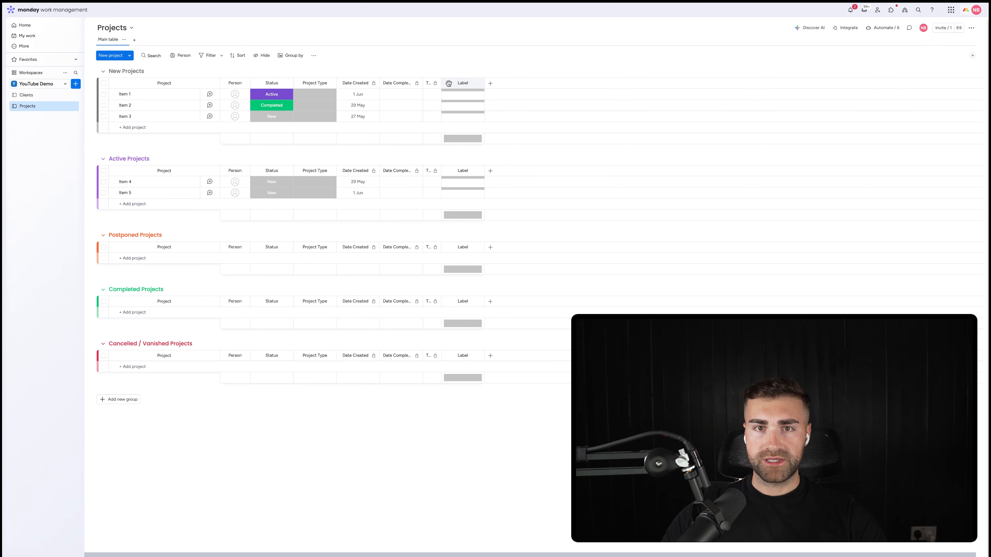
{"action": "left_click_drag", "start_coordinate": [442, 80], "coordinate": [358, 83]}
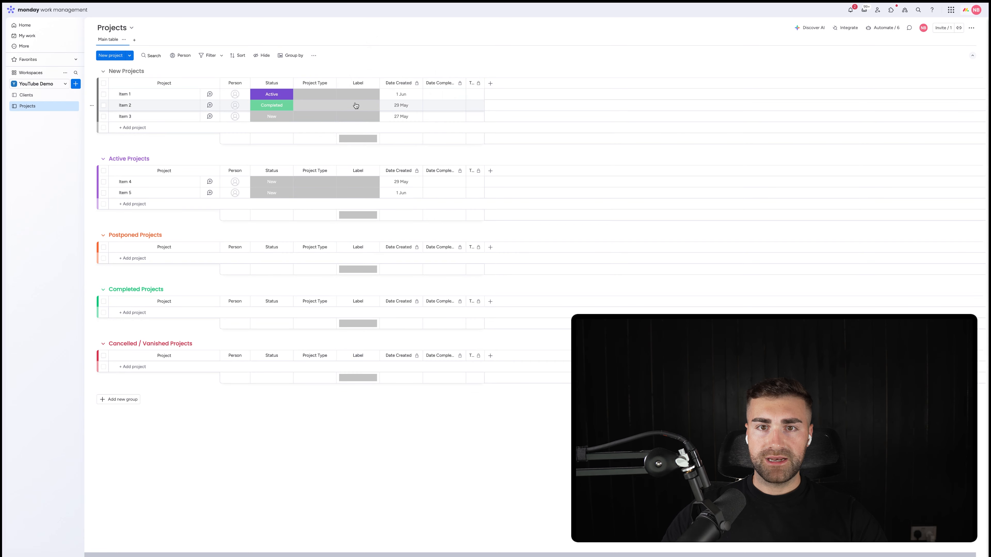
Step: Rename the new Label column's three labels as Retainer, Time Bank and Project Scope, and leave the label editor
{"action": "left_click", "coordinate": [358, 94]}
{"action": "left_click", "coordinate": [357, 170]}
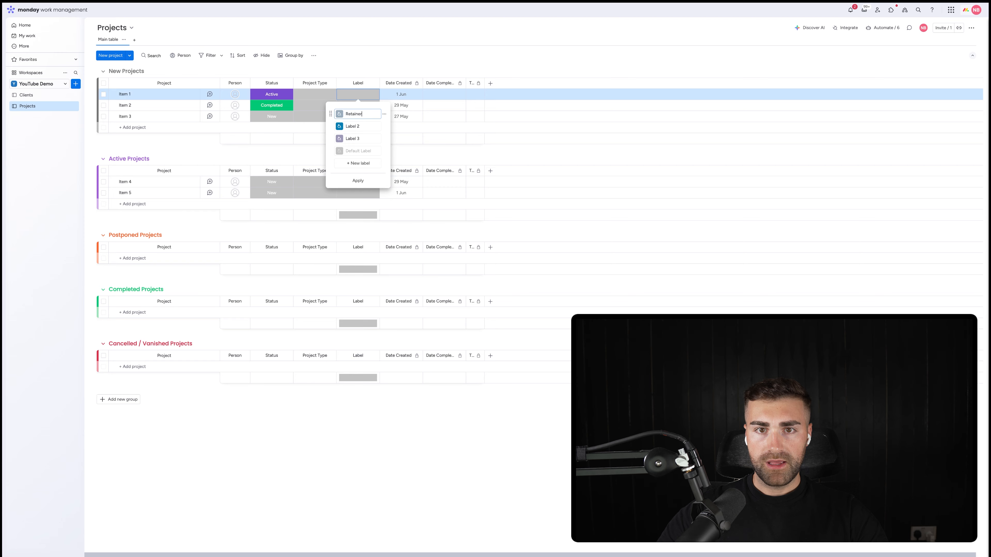
{"action": "key", "text": "Tab"}
{"action": "key", "text": "Return"}
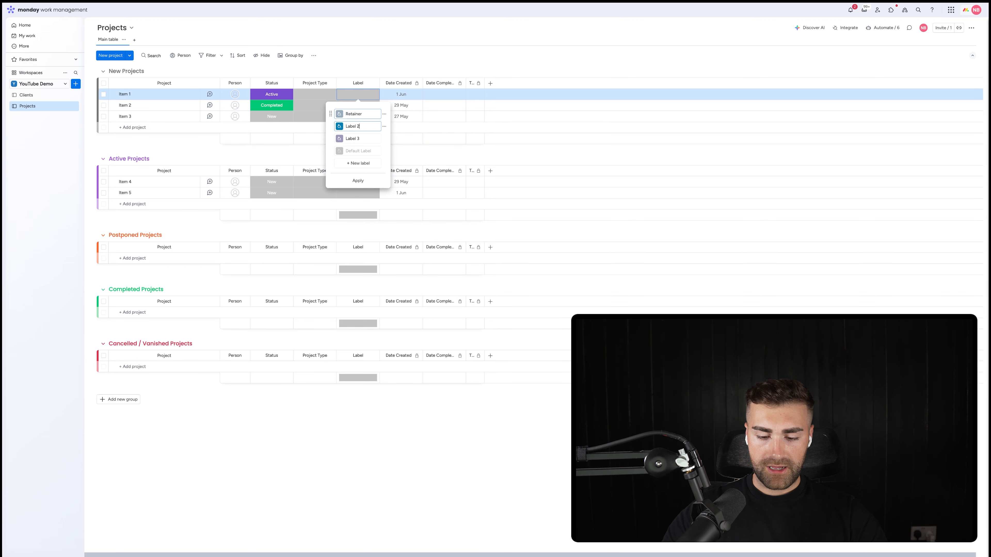
{"action": "type", "text": "Time Bank"}
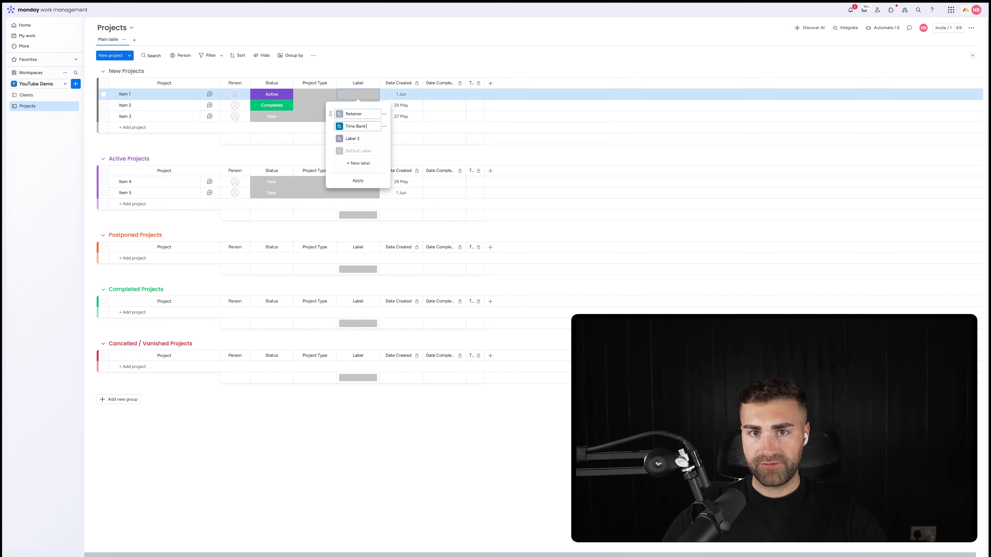
{"action": "key", "text": "Tab"}
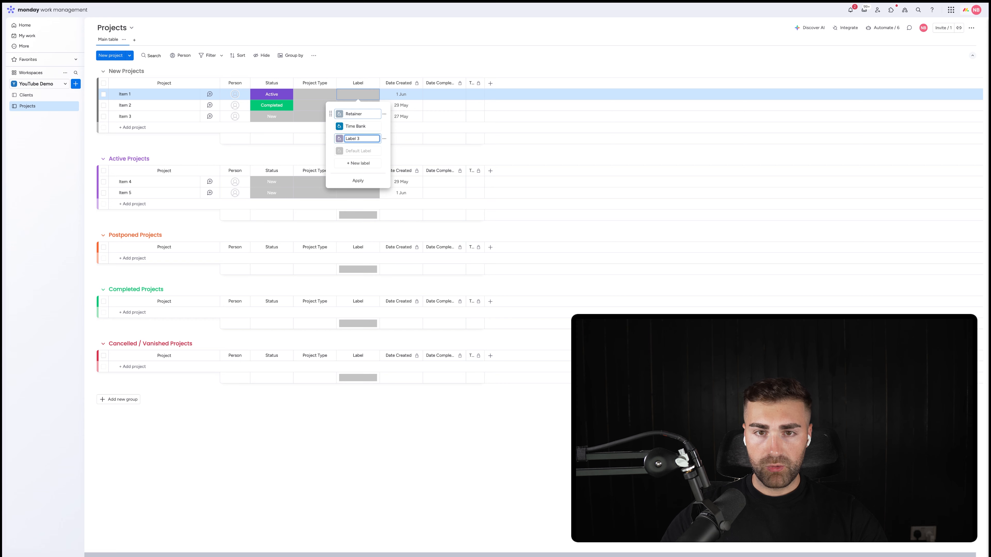
{"action": "key", "text": "Return"}
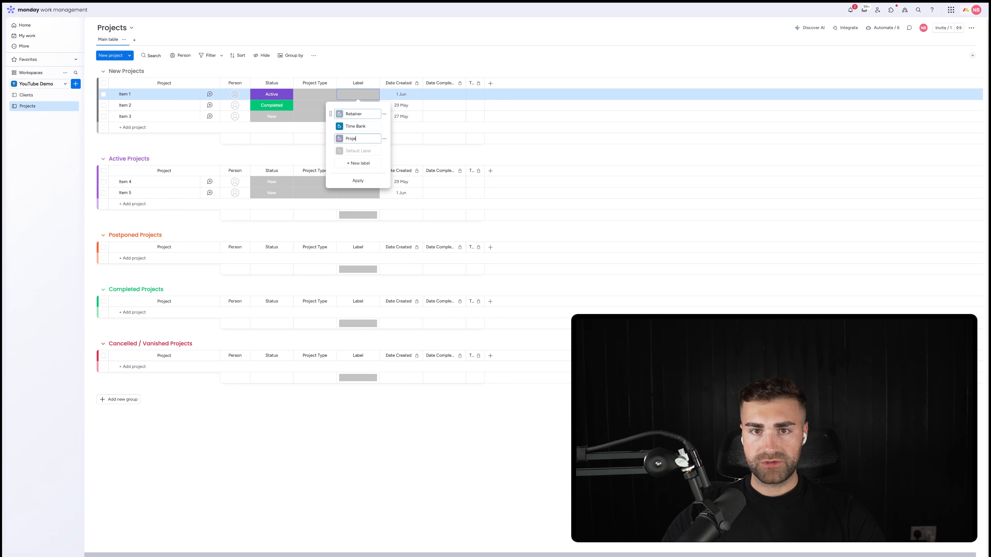
{"action": "key", "text": "Return"}
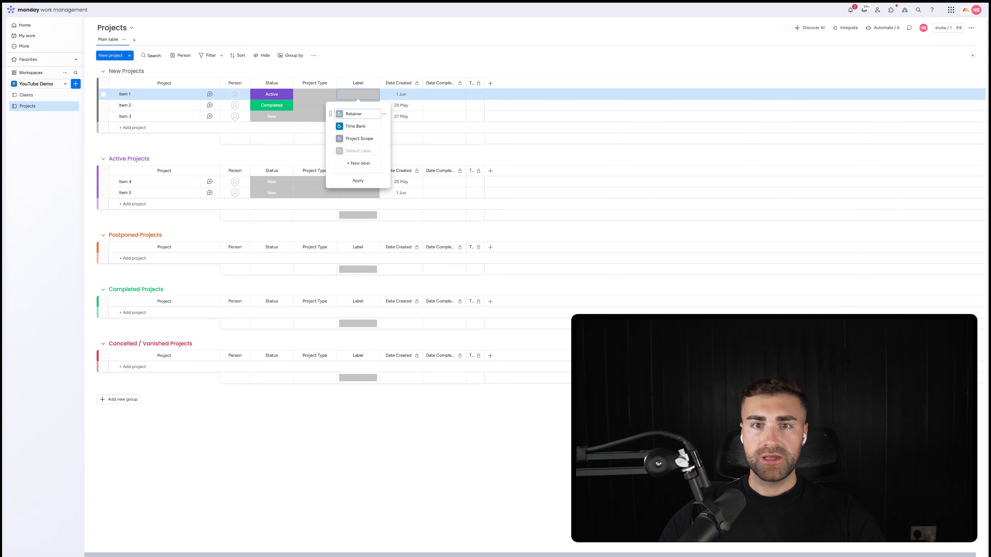
{"action": "left_click", "coordinate": [312, 105]}
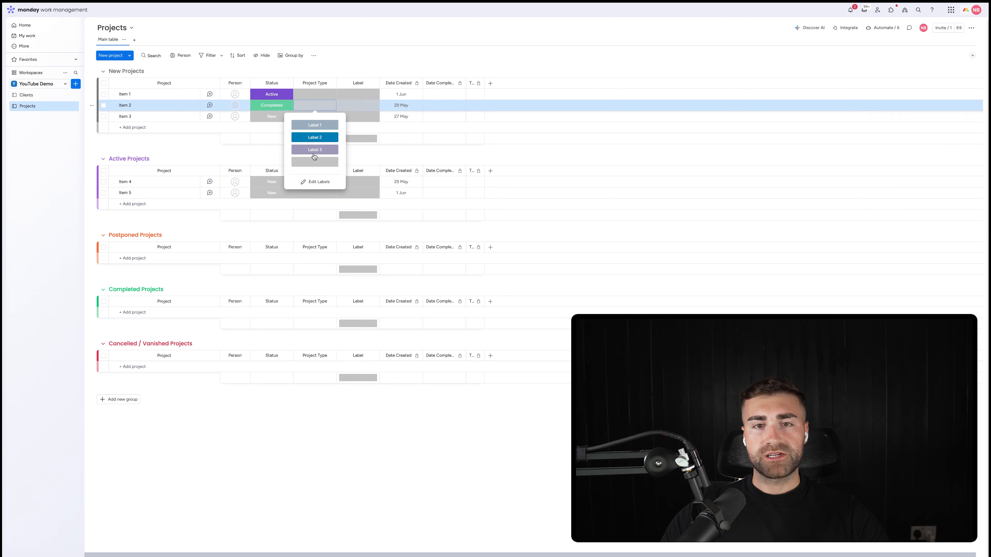
{"action": "left_click", "coordinate": [318, 186]}
{"action": "left_click", "coordinate": [321, 126]}
{"action": "triple_click", "coordinate": [315, 126]}
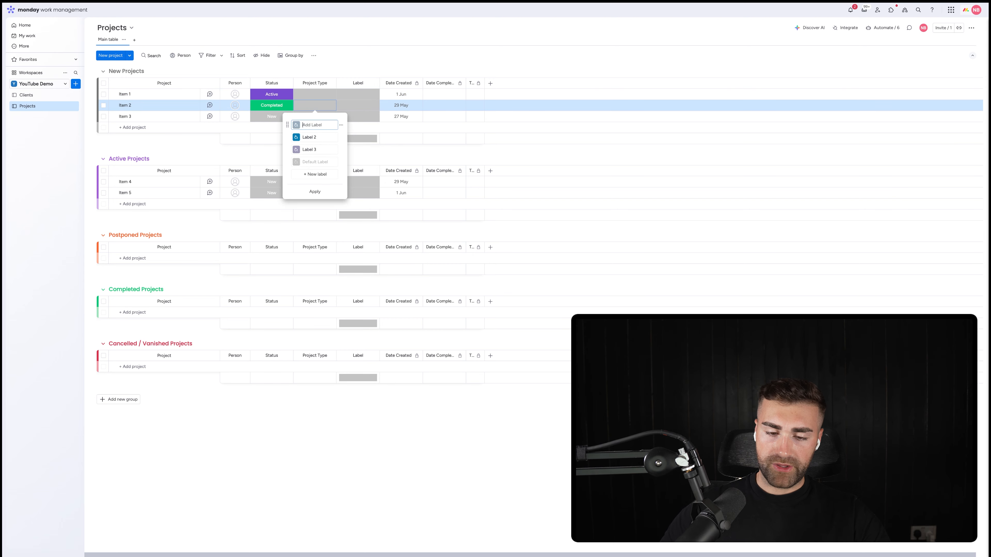
Step: Rename the Project Type column as Service Type
{"action": "left_click", "coordinate": [308, 83]}
{"action": "left_click", "coordinate": [308, 83]}
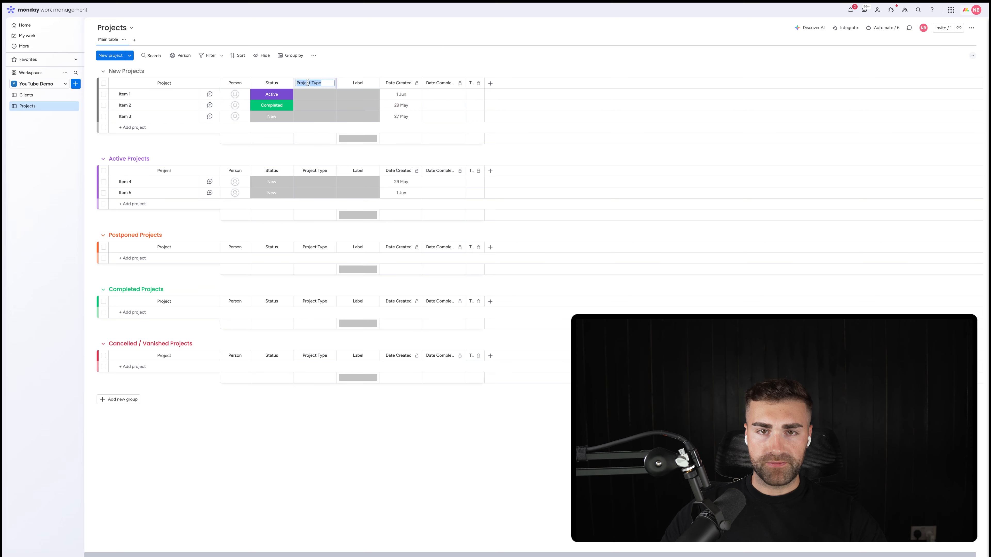
{"action": "type", "text": "Servic"}
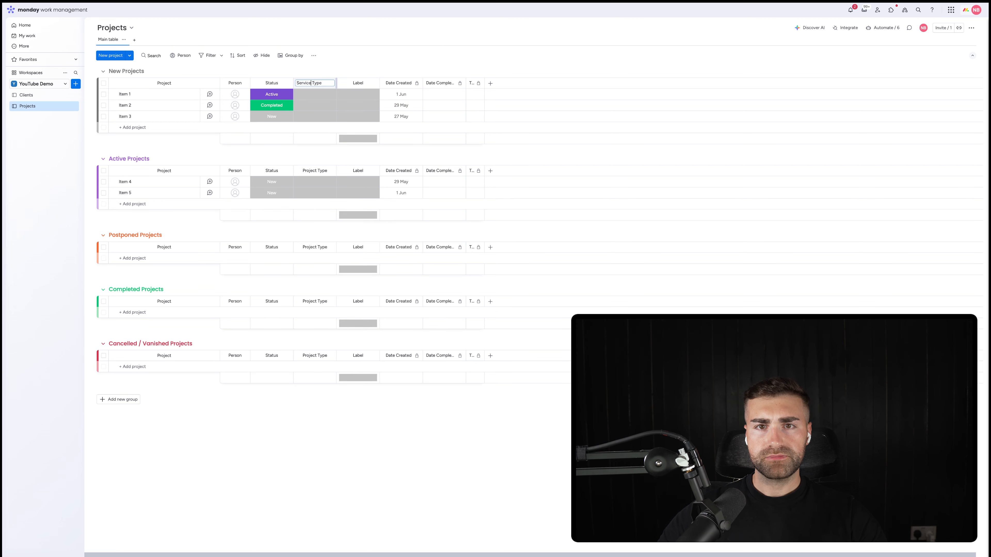
{"action": "key", "text": "Return"}
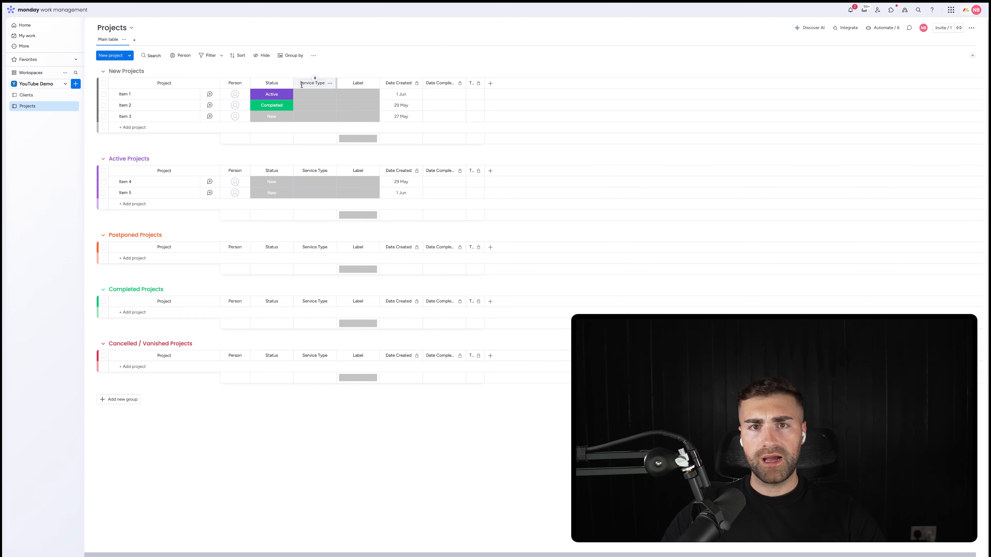
Step: Rename the column named Label as Project Type
{"action": "left_click", "coordinate": [357, 100]}
{"action": "left_click", "coordinate": [354, 83]}
{"action": "left_click", "coordinate": [355, 82]}
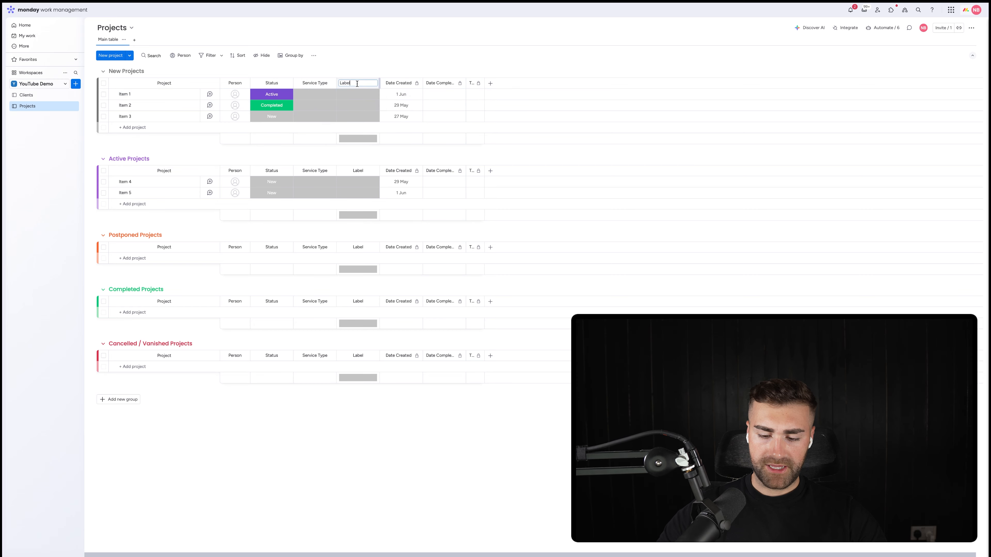
{"action": "type", "text": "P"}
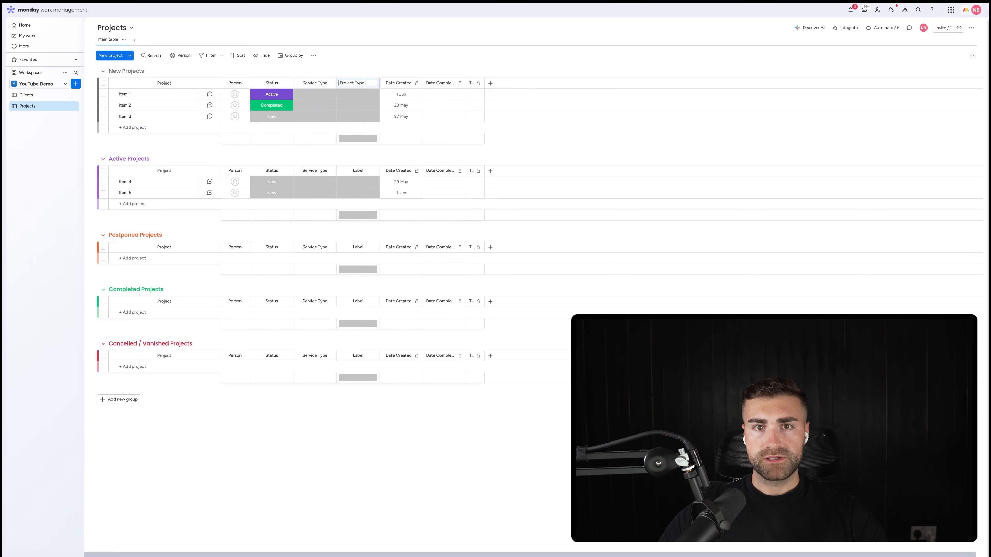
{"action": "type", "text": "roject Type"}
{"action": "key", "text": "Return"}
Step: Rename the Service Type column's three labels as Package 1, Package 2 and Package 3, and apply the changes
{"action": "left_click", "coordinate": [312, 97]}
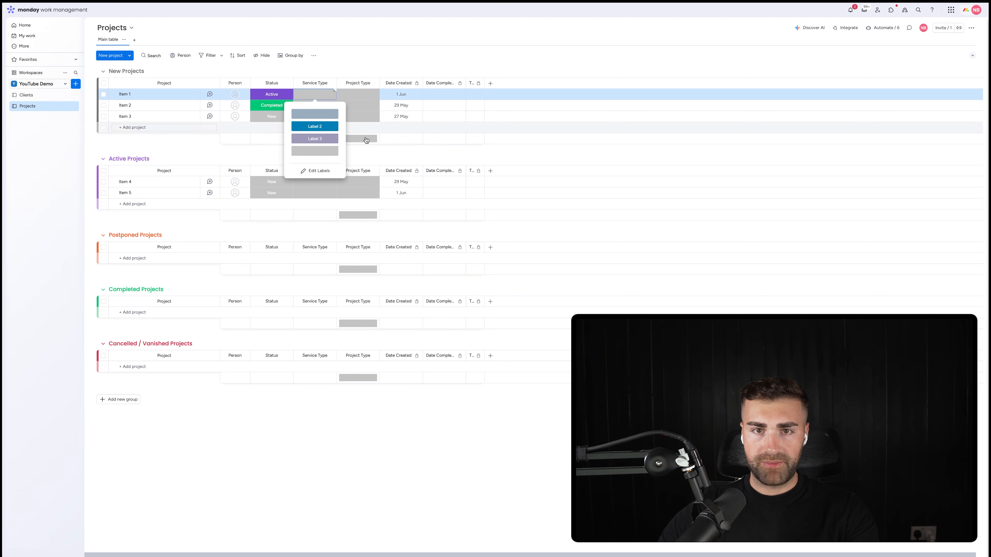
{"action": "left_click", "coordinate": [316, 170]}
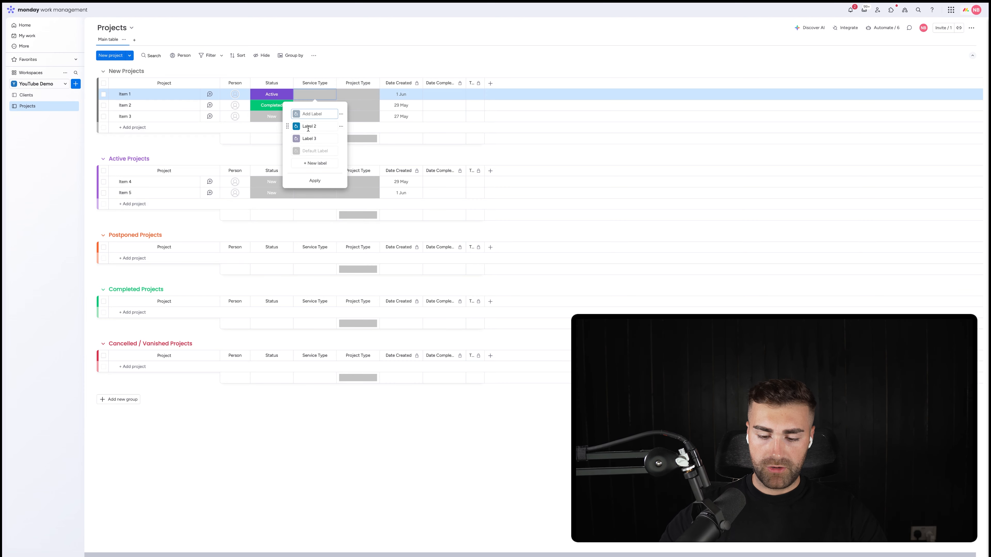
{"action": "type", "text": "Packa"}
{"action": "left_click", "coordinate": [316, 126]}
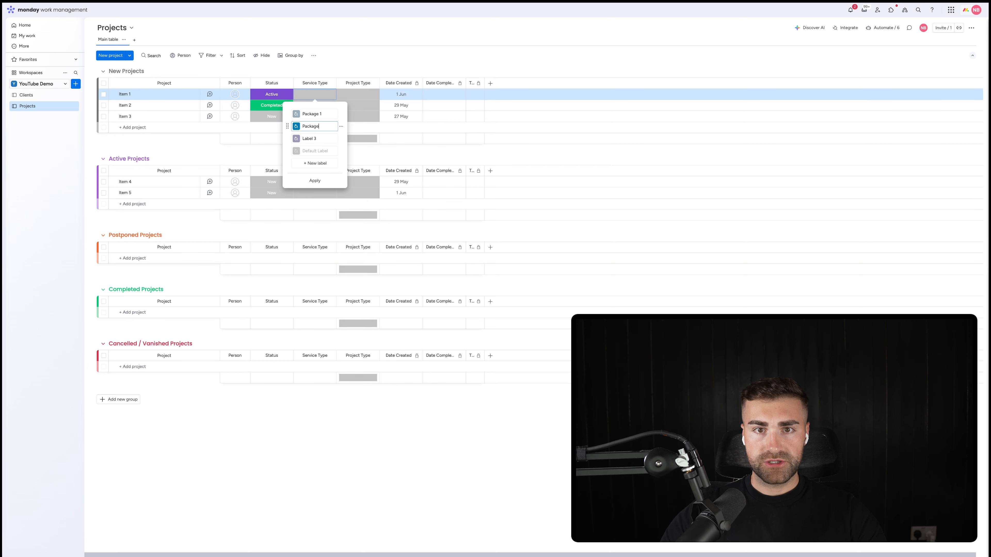
{"action": "key", "text": "Return"}
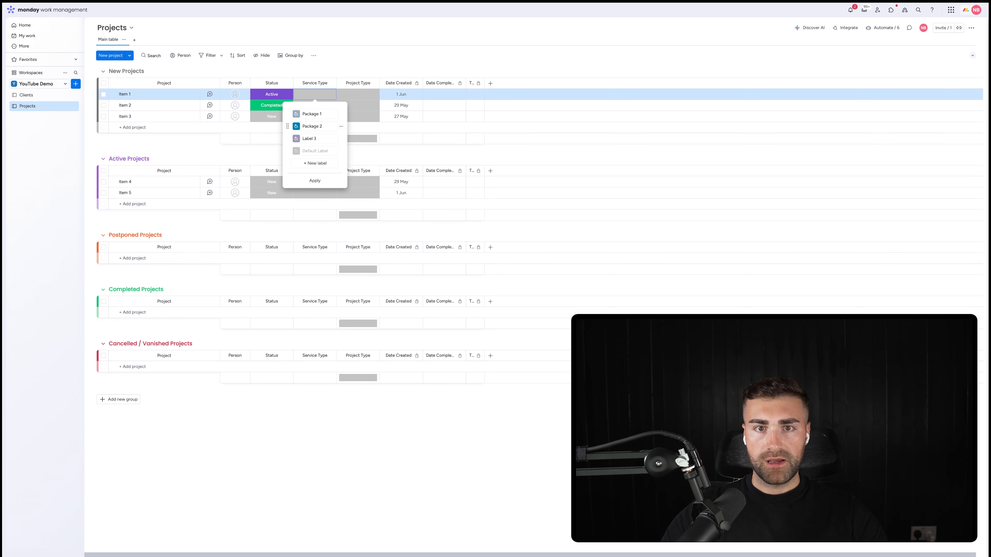
{"action": "key", "text": "Tab"}
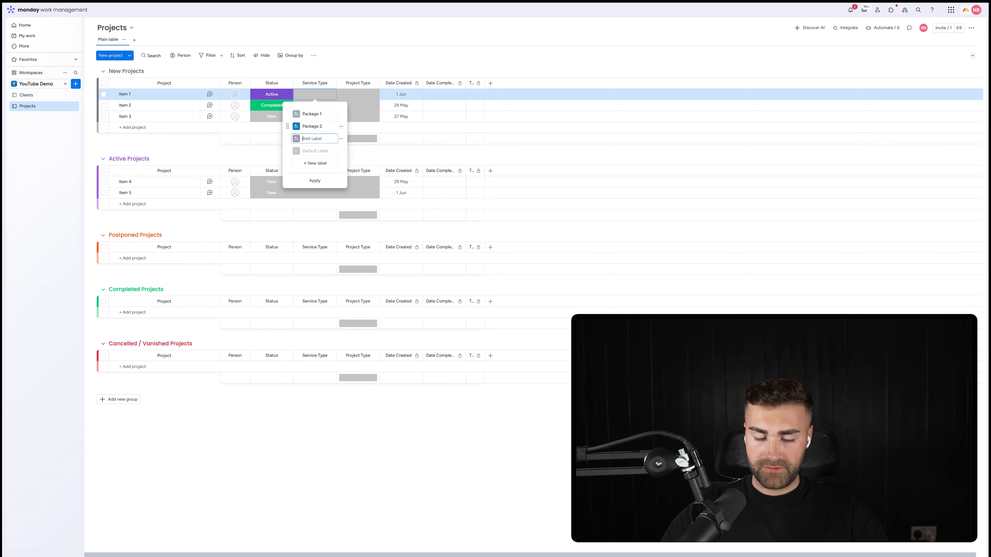
{"action": "type", "text": "Package"}
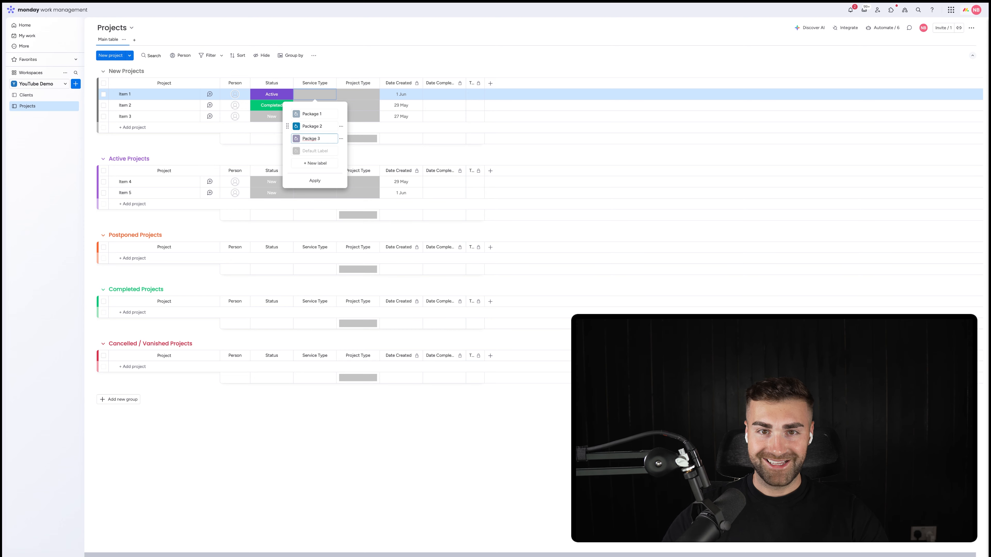
{"action": "type", "text": " 3"}
{"action": "key", "text": "Return"}
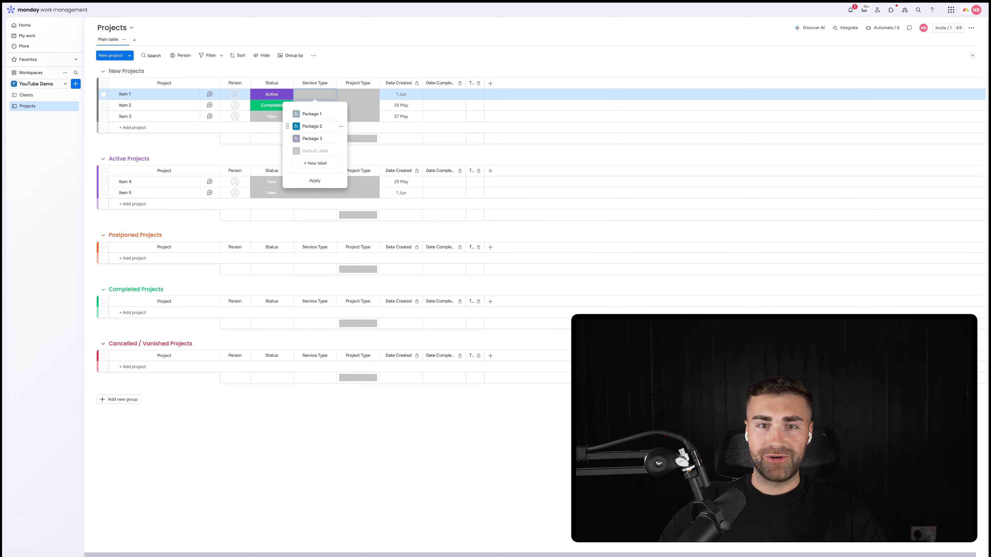
{"action": "left_click", "coordinate": [320, 180]}
{"action": "left_click", "coordinate": [353, 52]}
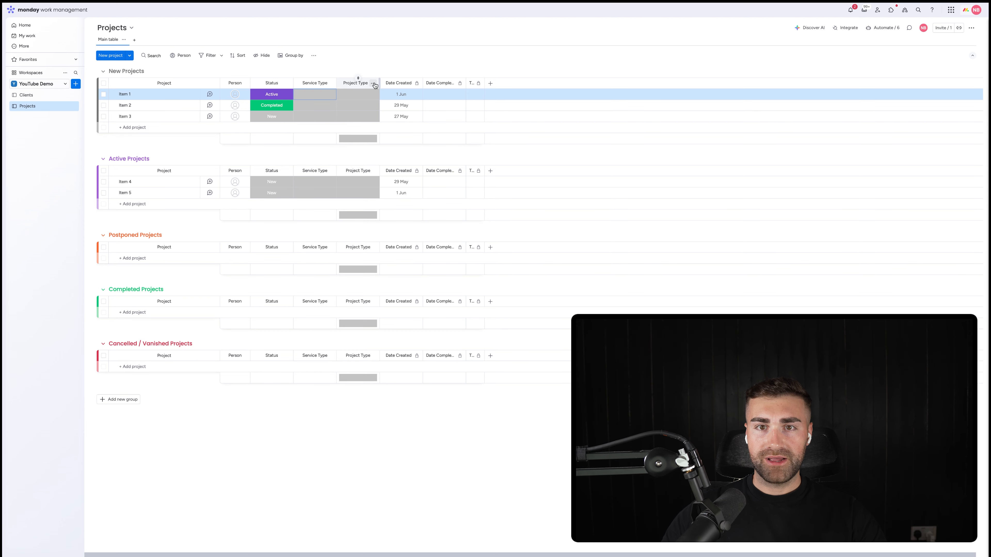
Step: Hide the column summary of the new Project Type column
{"action": "left_click", "coordinate": [372, 83]}
{"action": "mouse_move", "coordinate": [441, 88]}
{"action": "left_click", "coordinate": [490, 139]}
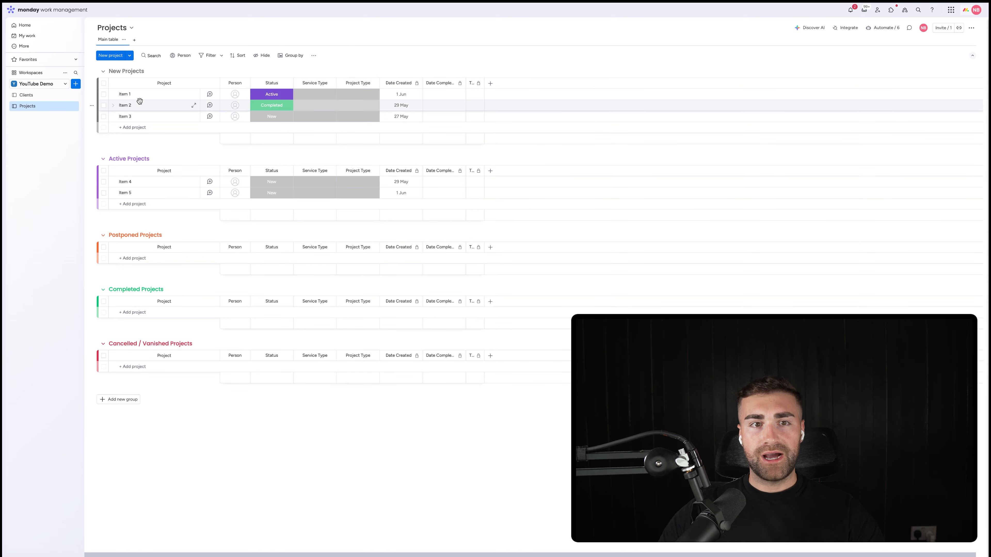
Step: Rename Item 1 as CRMCrew - Project #1 and set its Service Type to Package 1 and its Project Type to Time Bank
{"action": "left_click", "coordinate": [125, 95]}
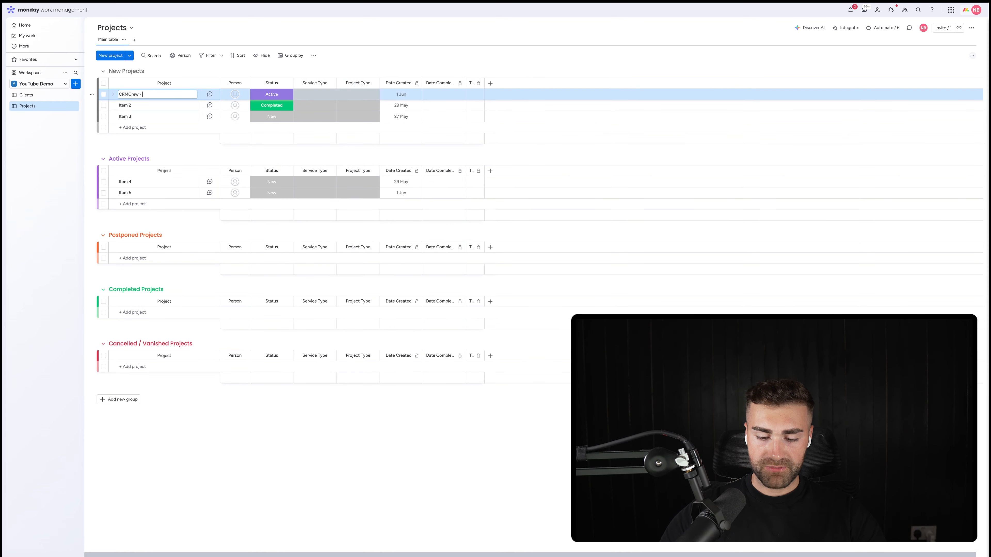
{"action": "type", "text": "CRMCrew - Project #1"}
{"action": "key", "text": "Return"}
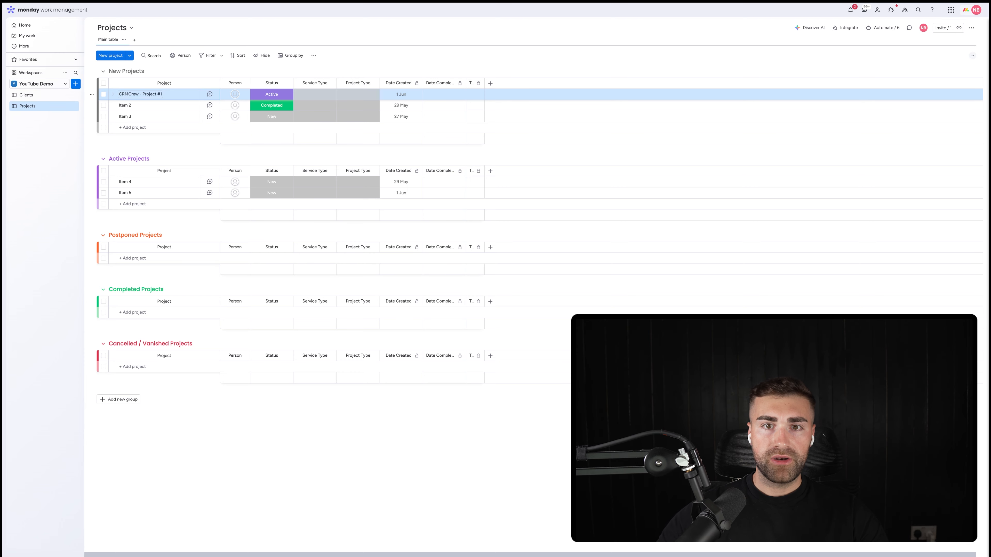
{"action": "left_click", "coordinate": [308, 95]}
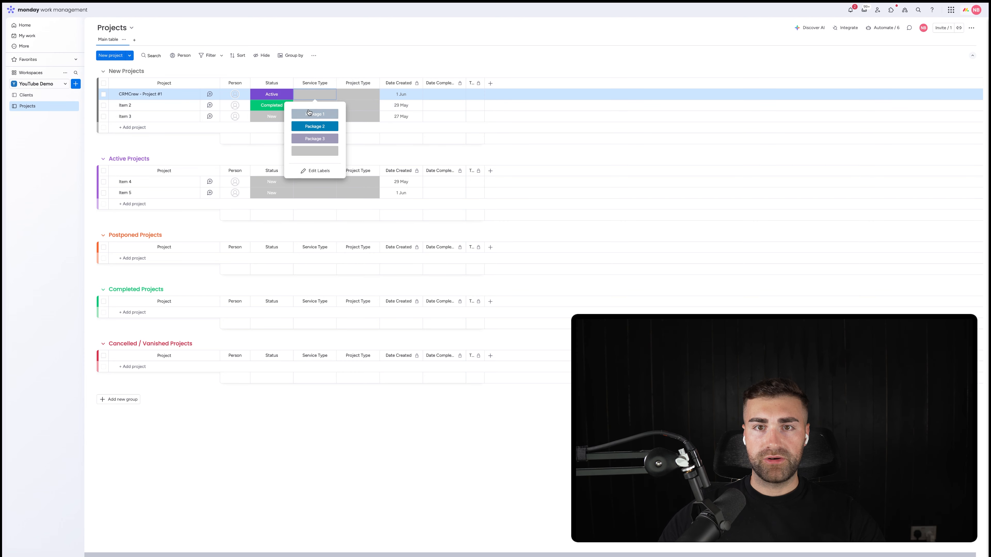
{"action": "left_click", "coordinate": [315, 114]}
{"action": "left_click", "coordinate": [358, 94]}
{"action": "left_click", "coordinate": [353, 126]}
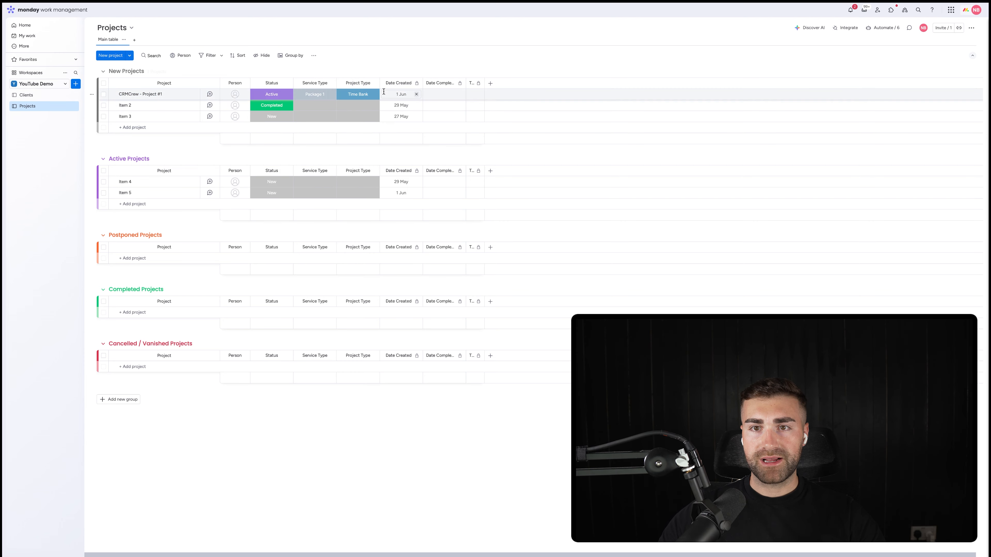
Step: Add a Numbers column named Allocated Time and place it between Project Type and Date Created
{"action": "left_click", "coordinate": [490, 83]}
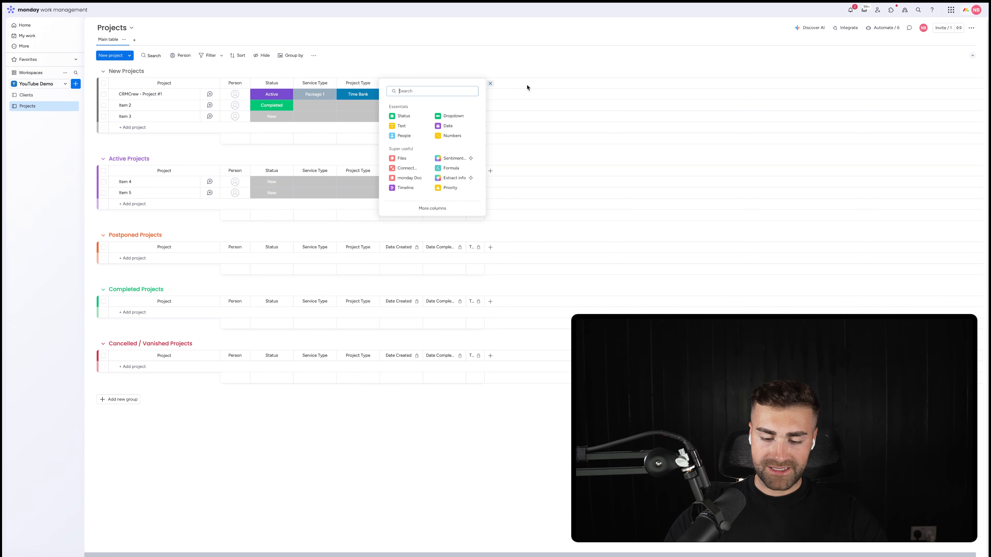
{"action": "type", "text": "numbers"}
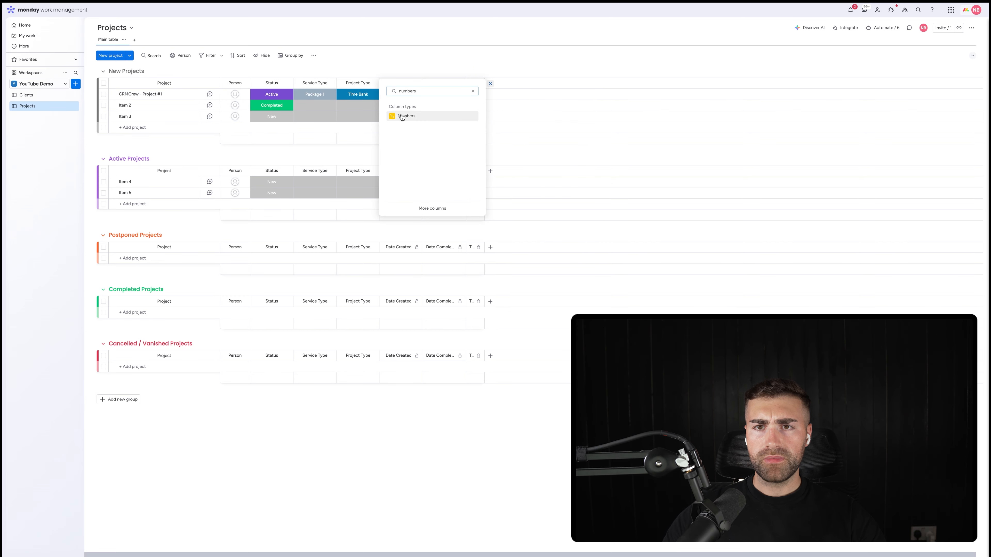
{"action": "left_click", "coordinate": [404, 116]}
{"action": "left_click_drag", "start_coordinate": [495, 83], "coordinate": [399, 83]}
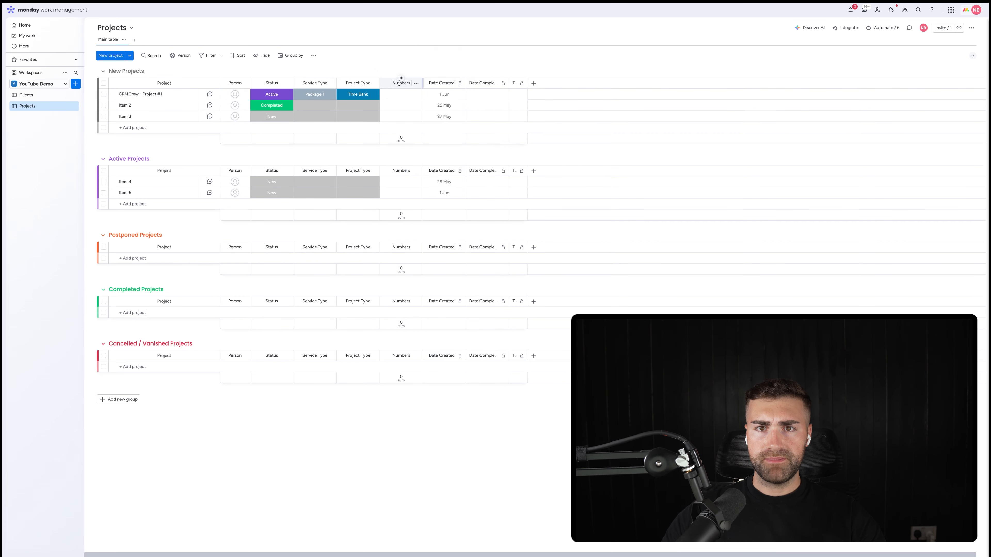
{"action": "left_click", "coordinate": [398, 83]}
{"action": "type", "text": "Allocated"}
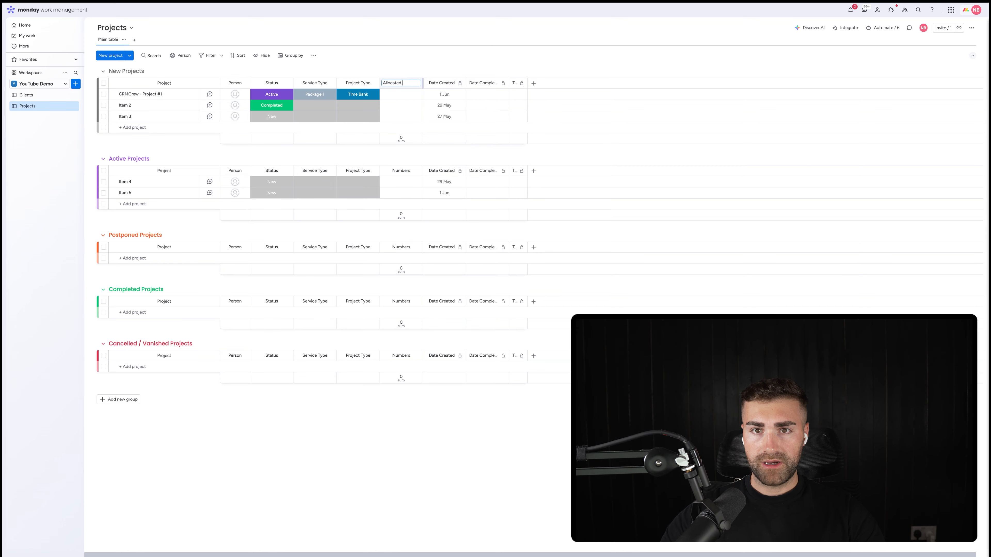
{"action": "type", "text": " Time"}
{"action": "key", "text": "Return"}
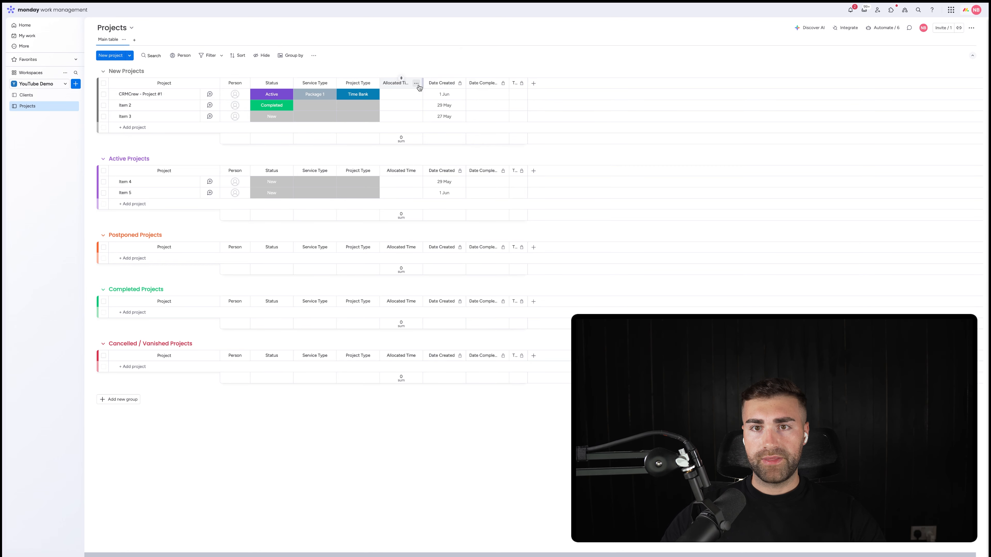
Step: Hide the column summary of the Allocated Time column
{"action": "left_click", "coordinate": [417, 83]}
{"action": "mouse_move", "coordinate": [454, 91]}
{"action": "left_click", "coordinate": [533, 150]}
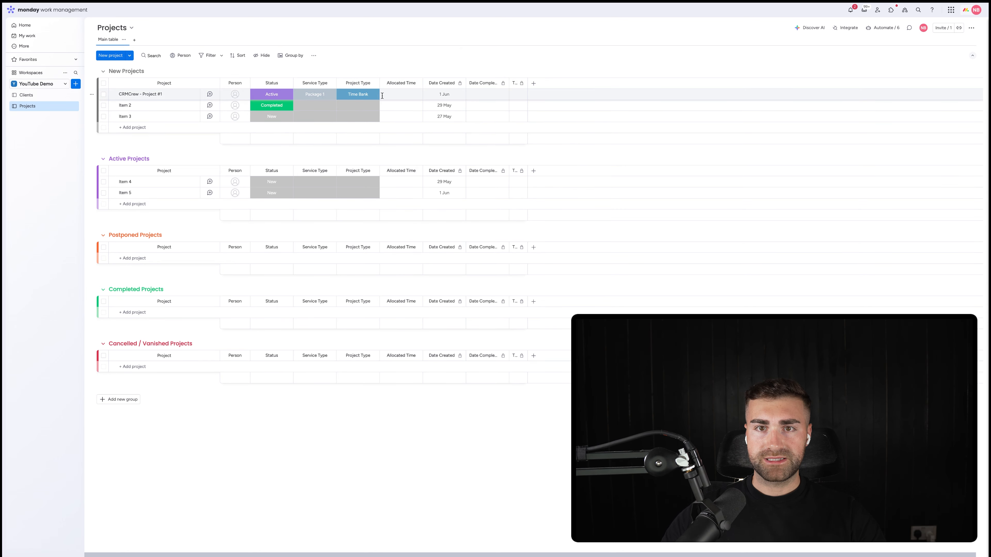
Step: Set the Allocated Time of CRMCrew - Project #1 to 20
{"action": "left_click", "coordinate": [393, 95]}
{"action": "key", "text": "Return"}
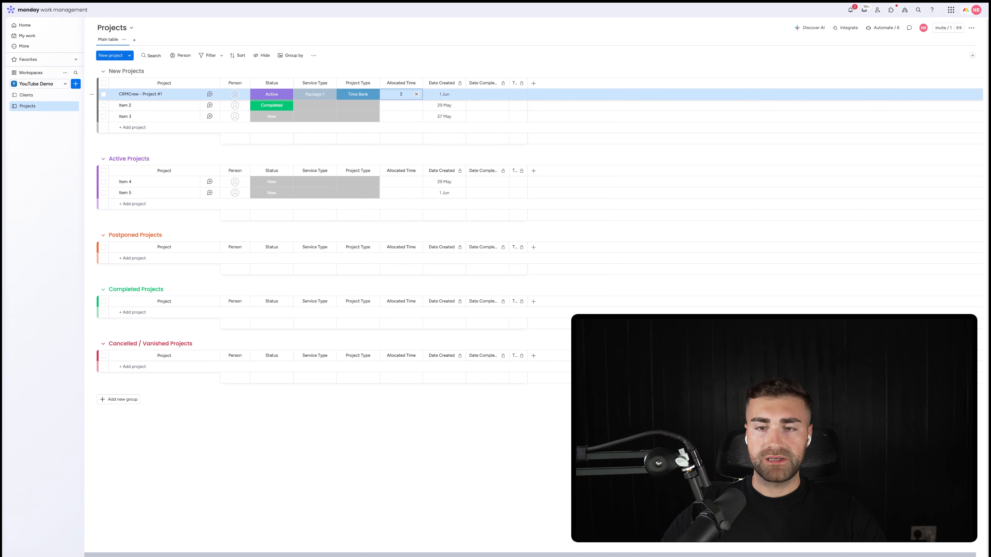
{"action": "left_click", "coordinate": [381, 98]}
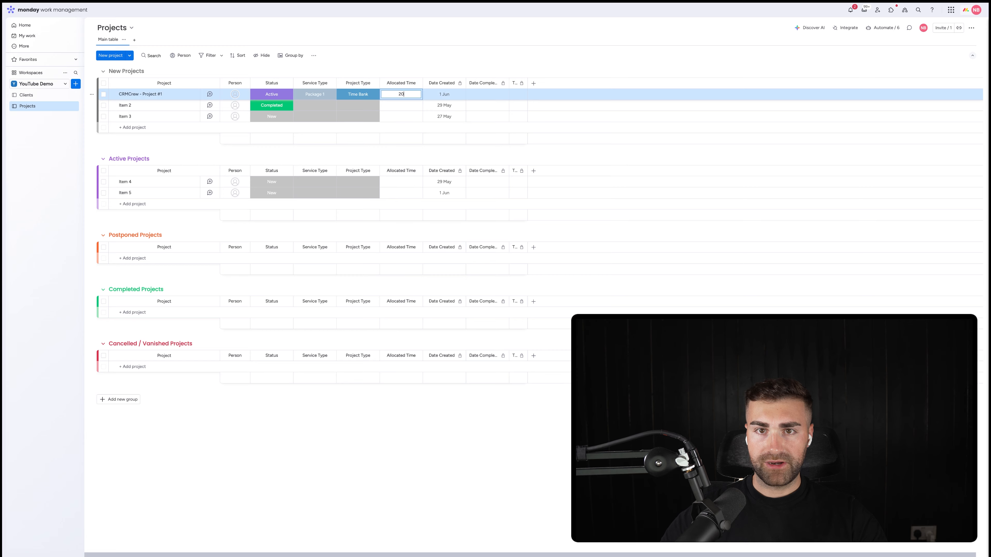
{"action": "key", "text": "Return"}
Step: Customize the Allocated Time column with the custom unit Hours and the direction R
{"action": "left_click", "coordinate": [416, 83]}
{"action": "mouse_move", "coordinate": [435, 87]}
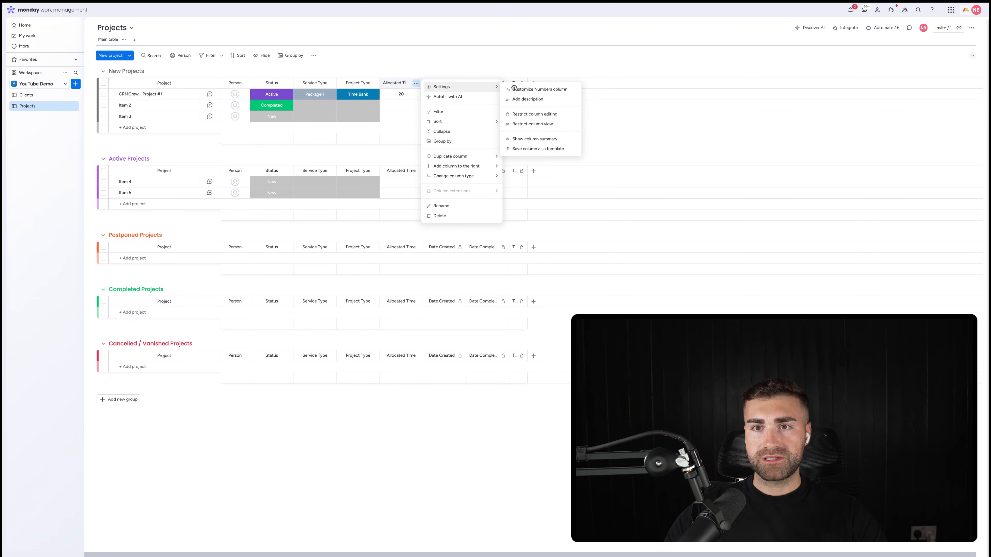
{"action": "left_click", "coordinate": [533, 90]}
{"action": "left_click", "coordinate": [468, 110]}
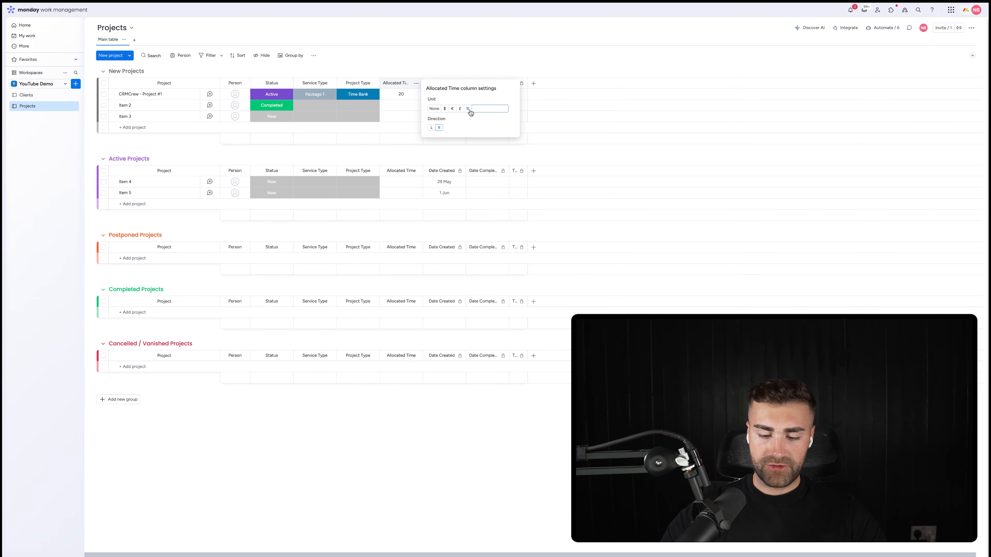
{"action": "left_click", "coordinate": [449, 65]}
Step: Add a Numbers column named Time Used directly after the Allocated Time column
{"action": "left_click", "coordinate": [416, 83]}
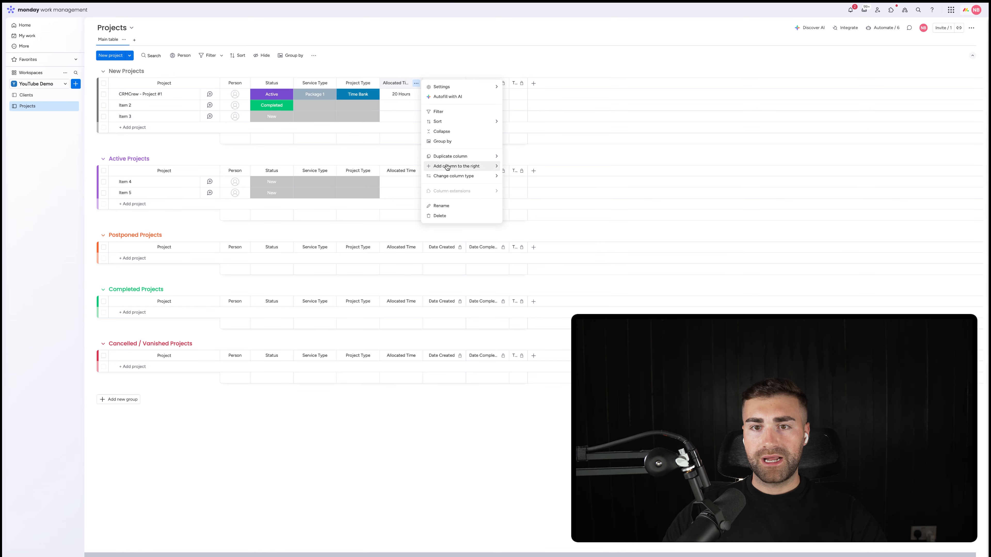
{"action": "mouse_move", "coordinate": [476, 167]}
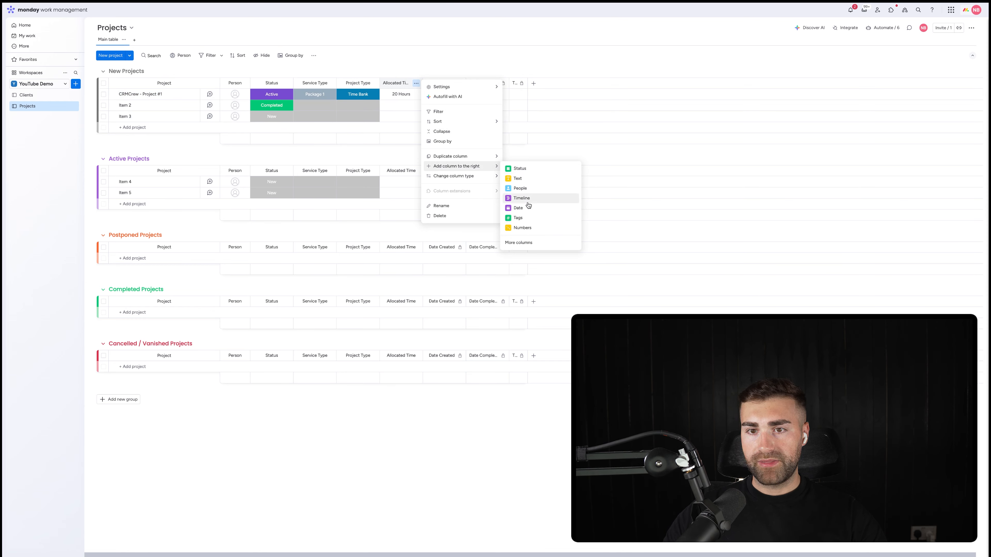
{"action": "left_click", "coordinate": [522, 227]}
{"action": "left_click", "coordinate": [440, 83]}
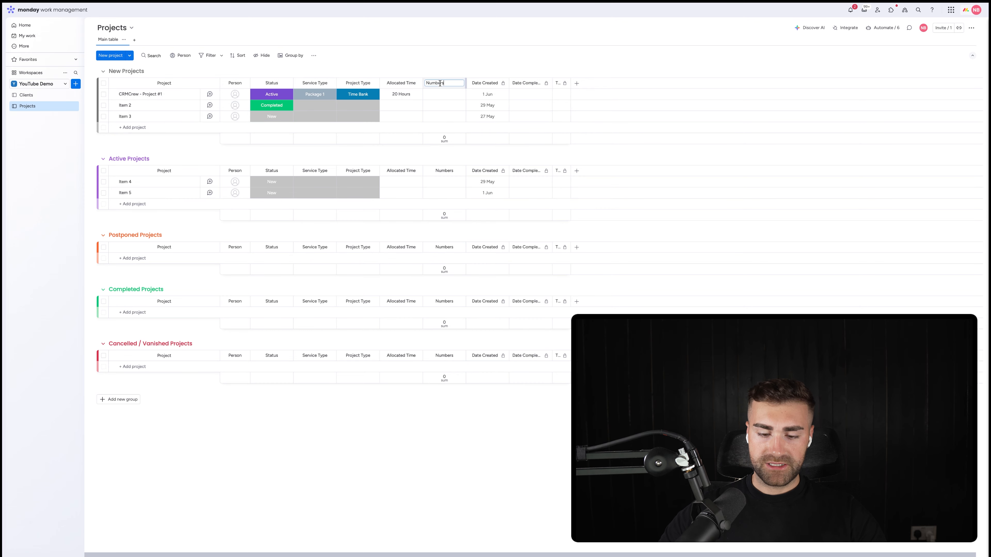
{"action": "type", "text": "Time Used"}
{"action": "key", "text": "Return"}
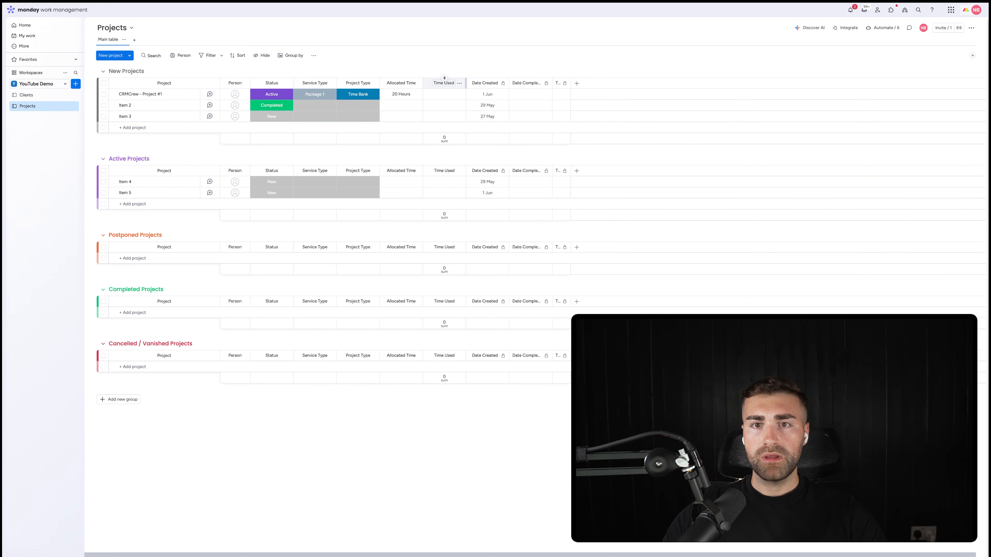
Step: Set the Time Used of CRMCrew - Project #1 to 5
{"action": "left_click", "coordinate": [435, 95]}
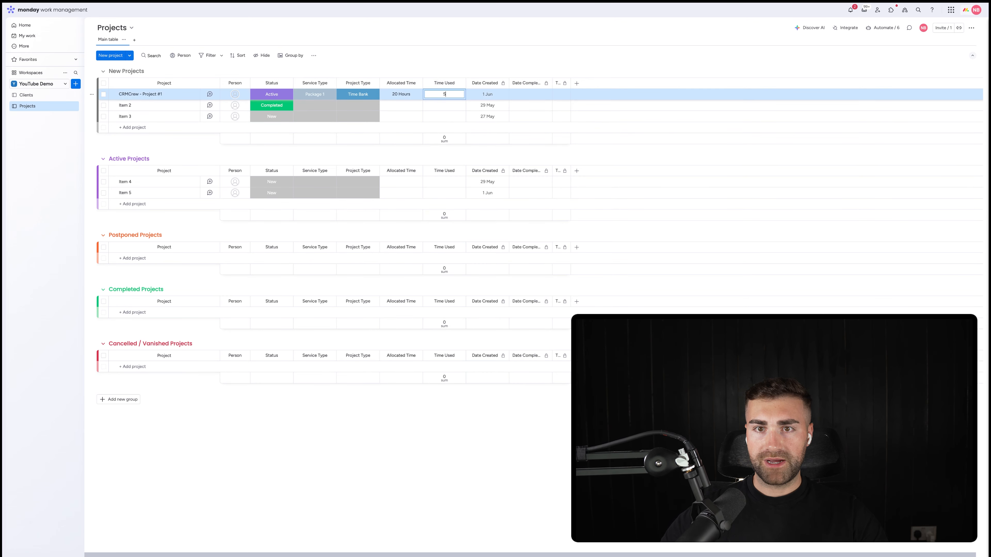
{"action": "type", "text": "5"}
{"action": "key", "text": "Return"}
Step: Customize the Time Used column with the custom unit Hours and the direction R
{"action": "left_click", "coordinate": [459, 83]}
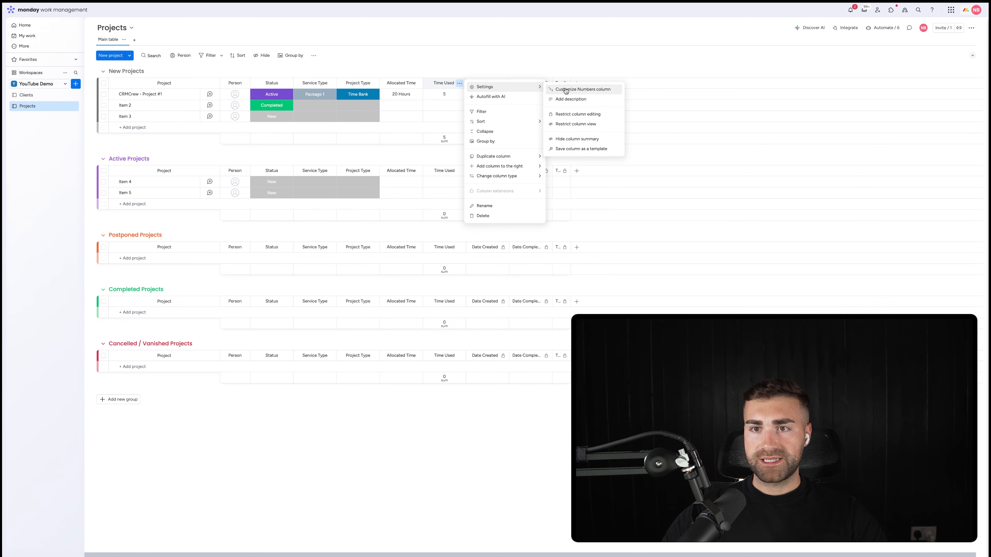
{"action": "left_click", "coordinate": [564, 91]}
{"action": "left_click", "coordinate": [522, 112]}
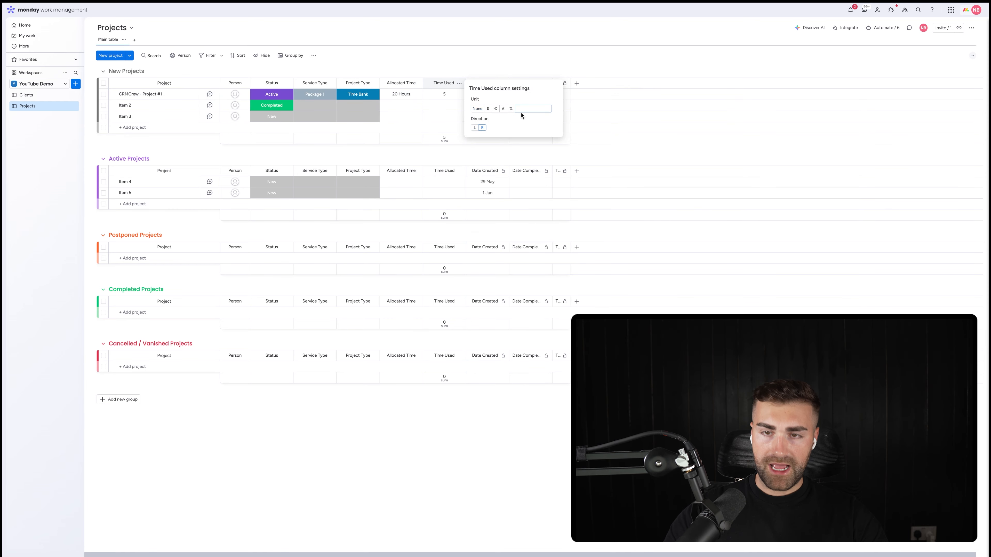
{"action": "type", "text": "Hours"}
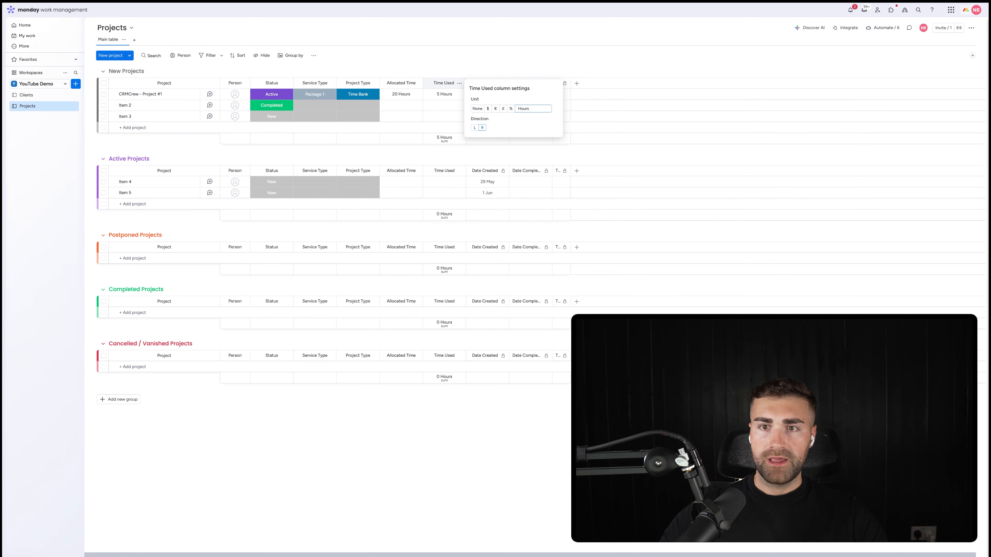
{"action": "left_click", "coordinate": [464, 91]}
Step: Hide the column summary of the Time Used column
{"action": "left_click", "coordinate": [459, 83]}
{"action": "mouse_move", "coordinate": [495, 91]}
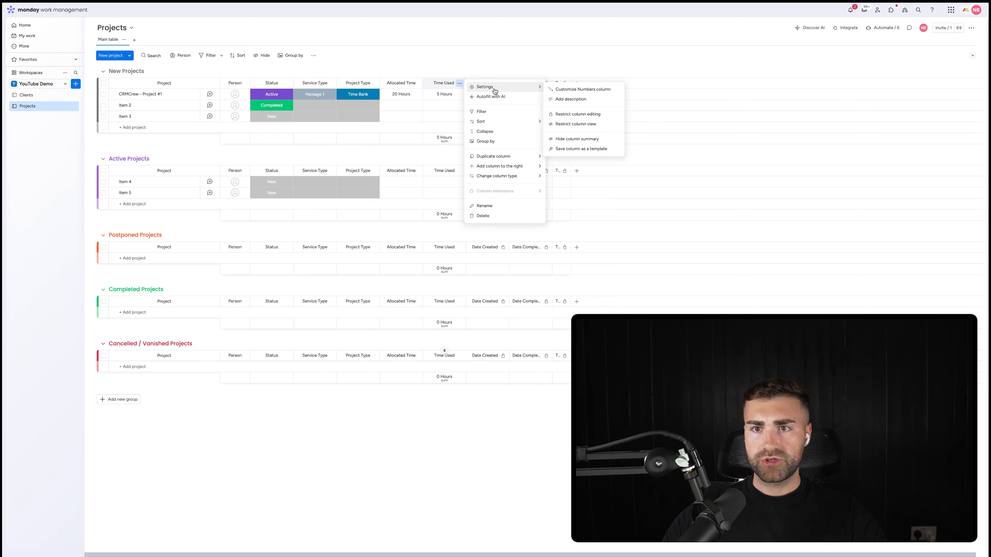
{"action": "left_click", "coordinate": [602, 138]}
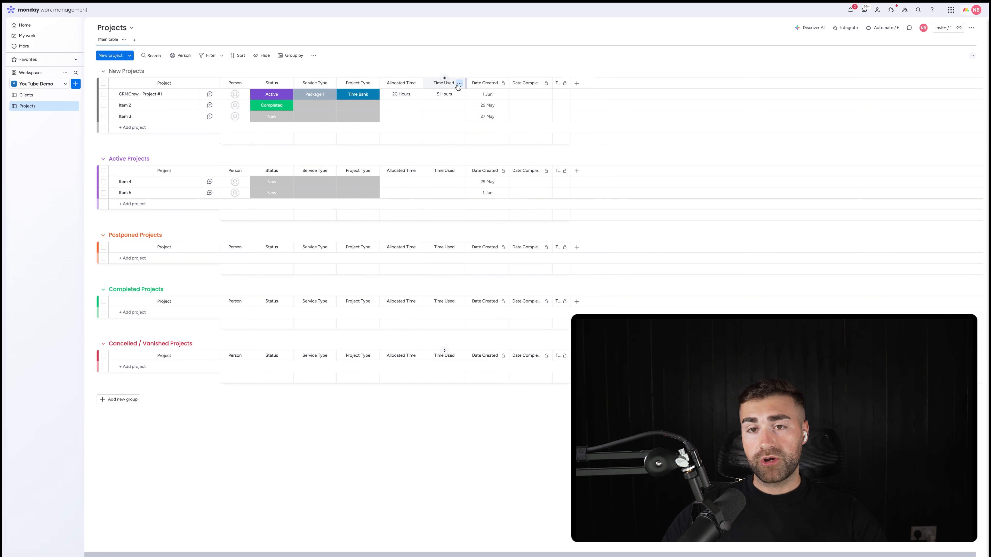
{"action": "left_click", "coordinate": [459, 83]}
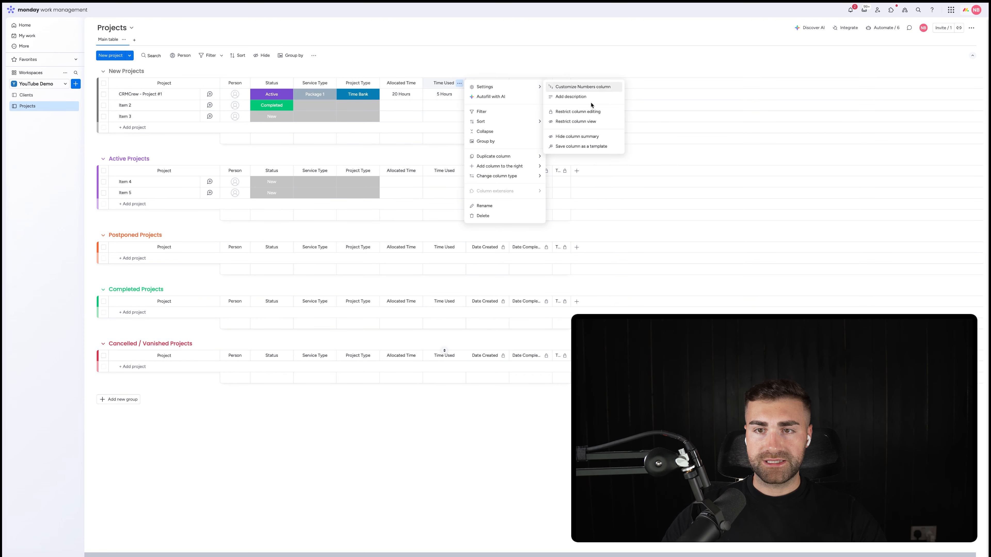
{"action": "left_click", "coordinate": [566, 66]}
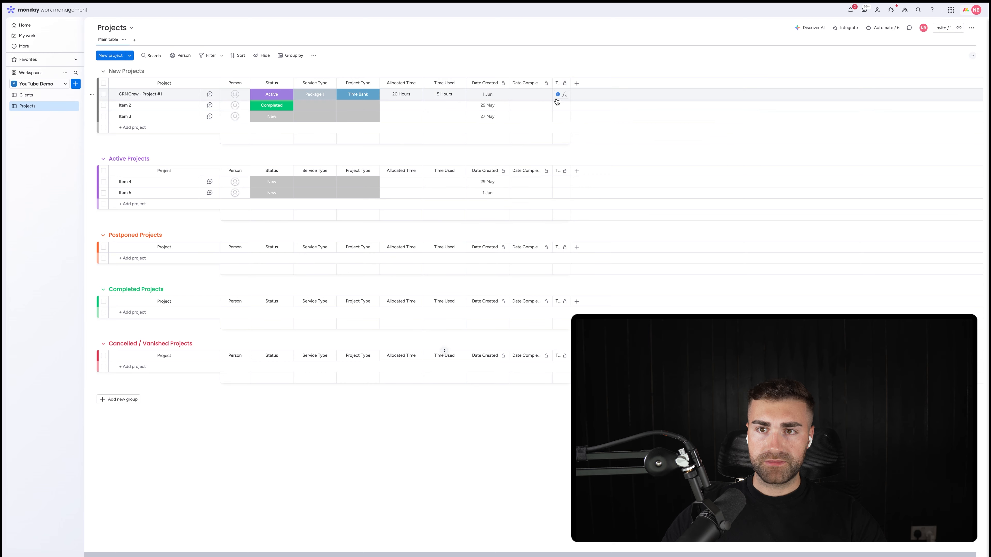
Step: Add a Formula column named Time Remaining directly after the Time Used column
{"action": "left_click", "coordinate": [572, 83]}
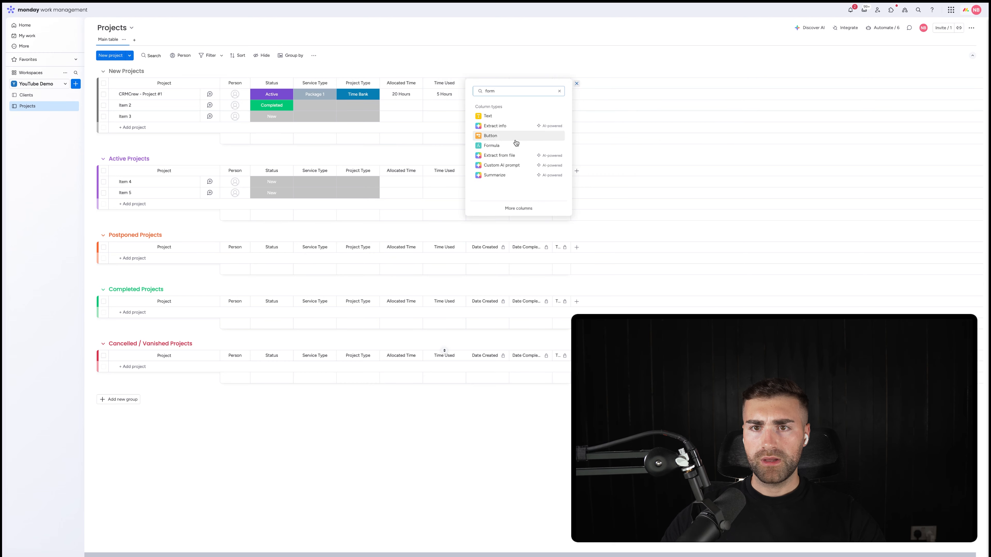
{"action": "left_click", "coordinate": [508, 146]}
{"action": "left_click_drag", "start_coordinate": [576, 83], "coordinate": [497, 83]}
{"action": "left_click", "coordinate": [505, 62]}
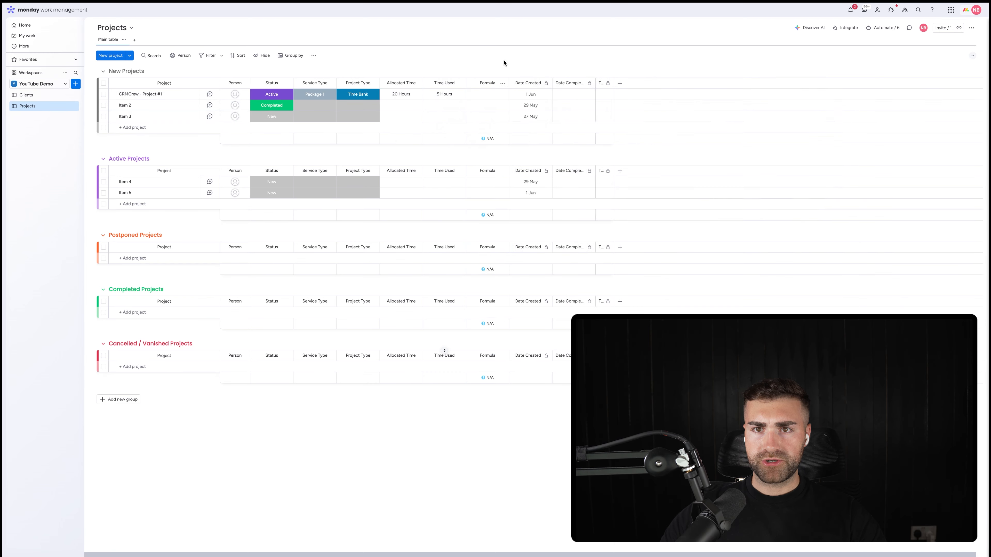
{"action": "left_click", "coordinate": [488, 83]}
{"action": "type", "text": "Time Remaining"}
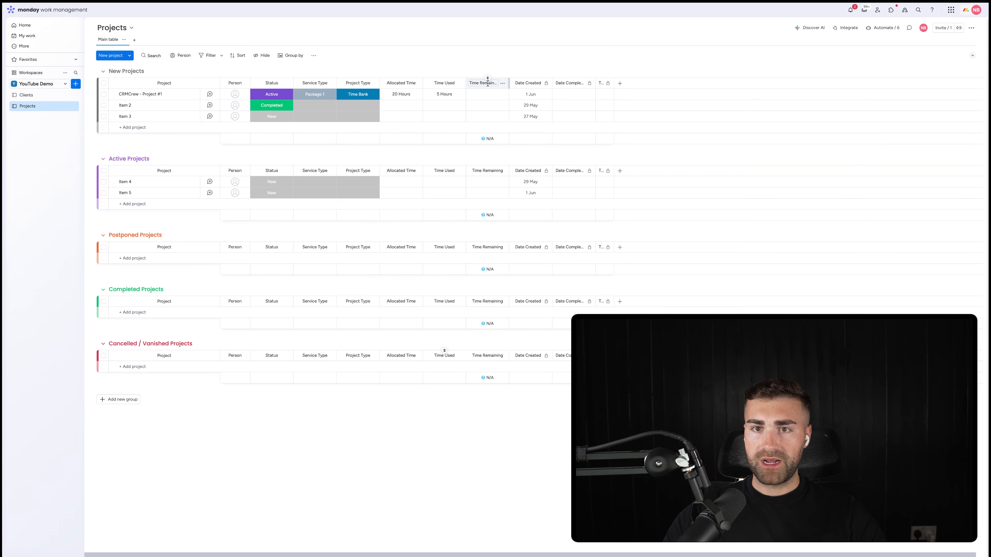
{"action": "key", "text": "Return"}
Step: Have the AI assistant build the difference between allocated time and time used, and set {Allocated Time} - {Time Used} as the Time Remaining formula
{"action": "left_click", "coordinate": [486, 94]}
{"action": "left_click", "coordinate": [578, 96]}
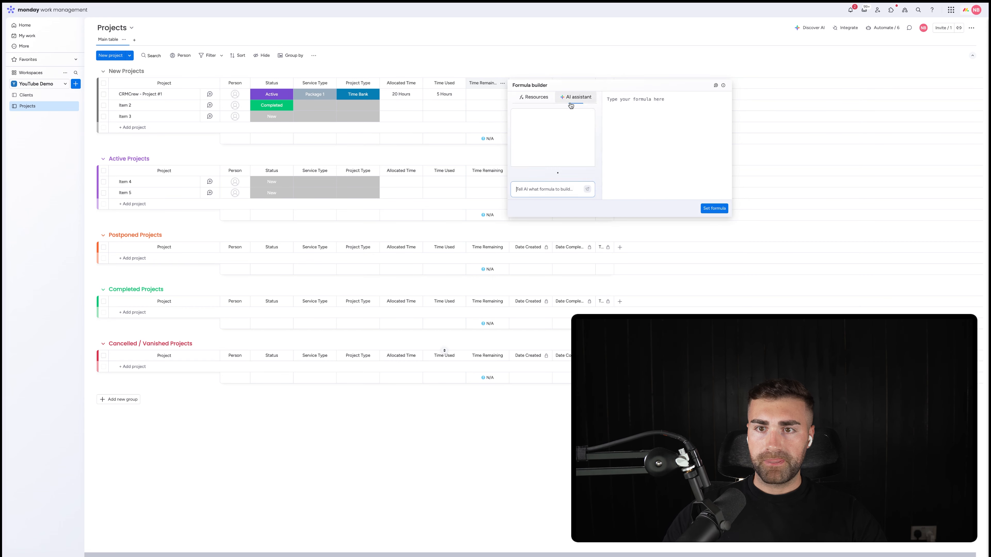
{"action": "type", "text": "give me difference between"}
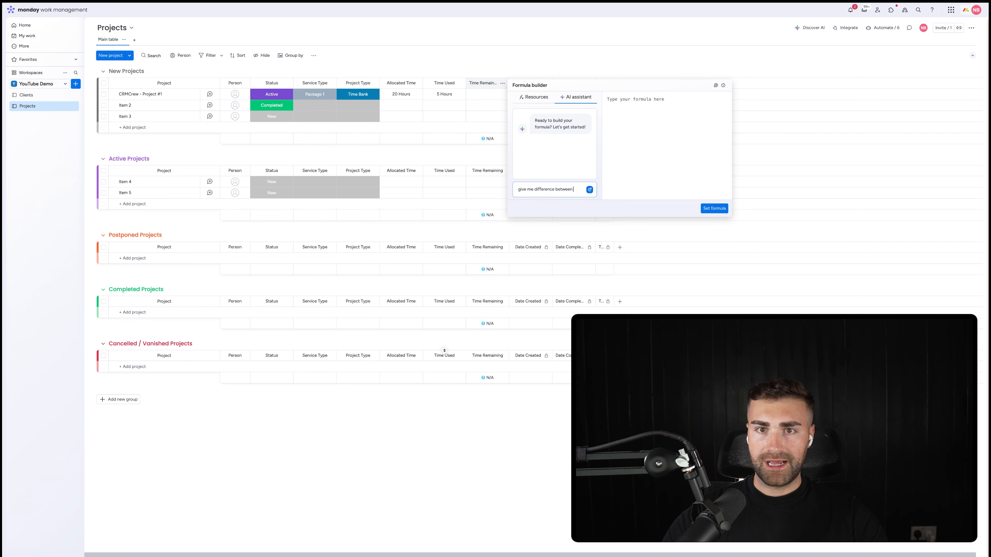
{"action": "type", "text": " allocated time and time used"}
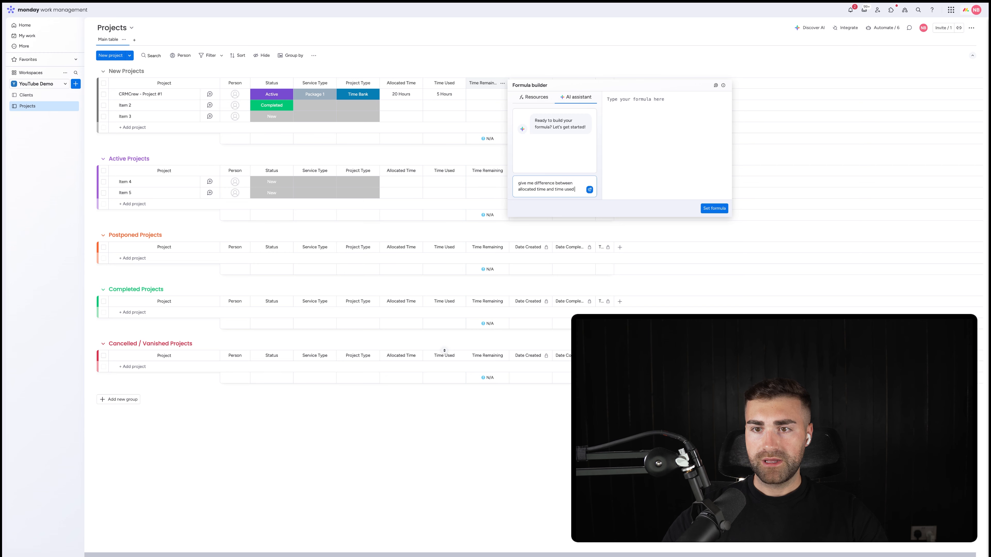
{"action": "key", "text": "Return"}
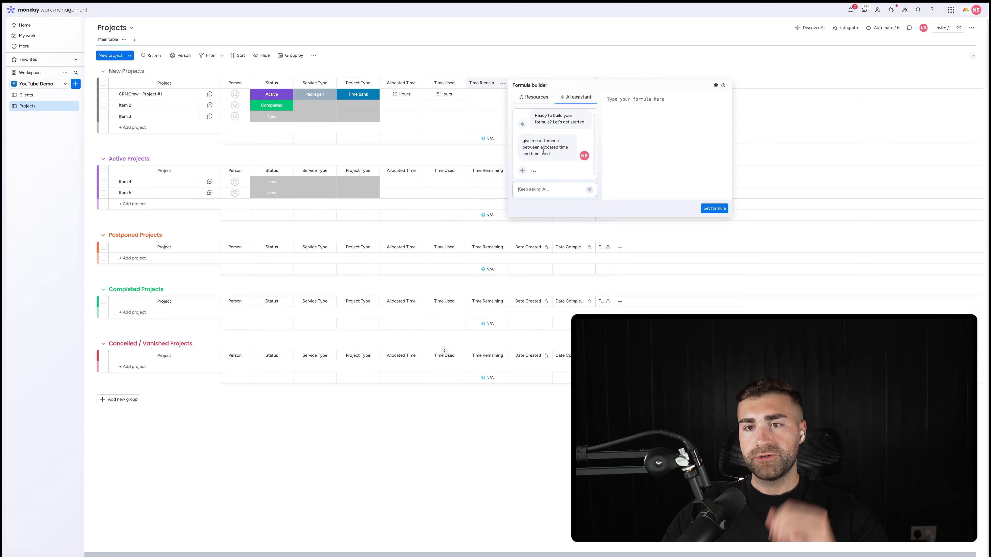
{"action": "scroll", "coordinate": [596, 131], "scroll_direction": "down", "scroll_amount": 2}
{"action": "left_click", "coordinate": [574, 142]}
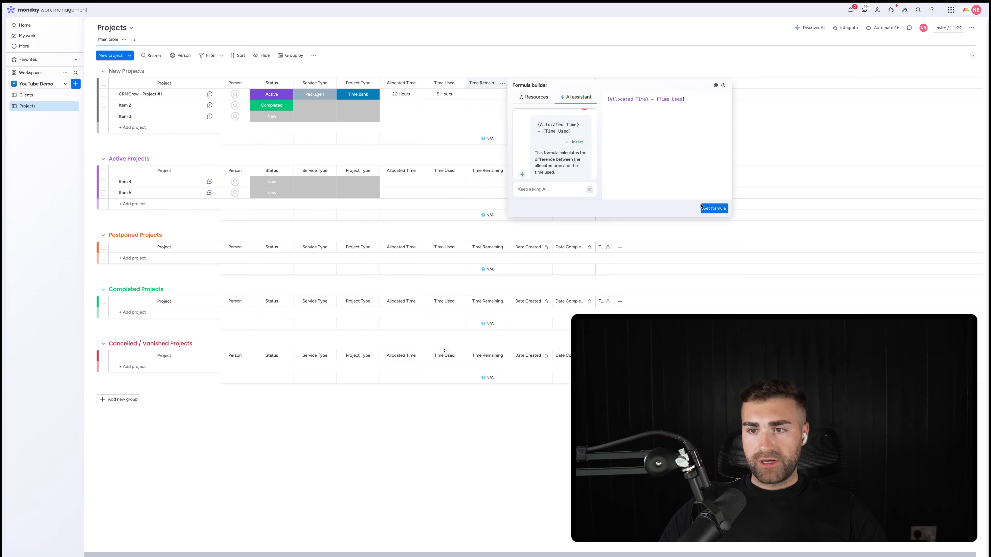
{"action": "left_click", "coordinate": [536, 97]}
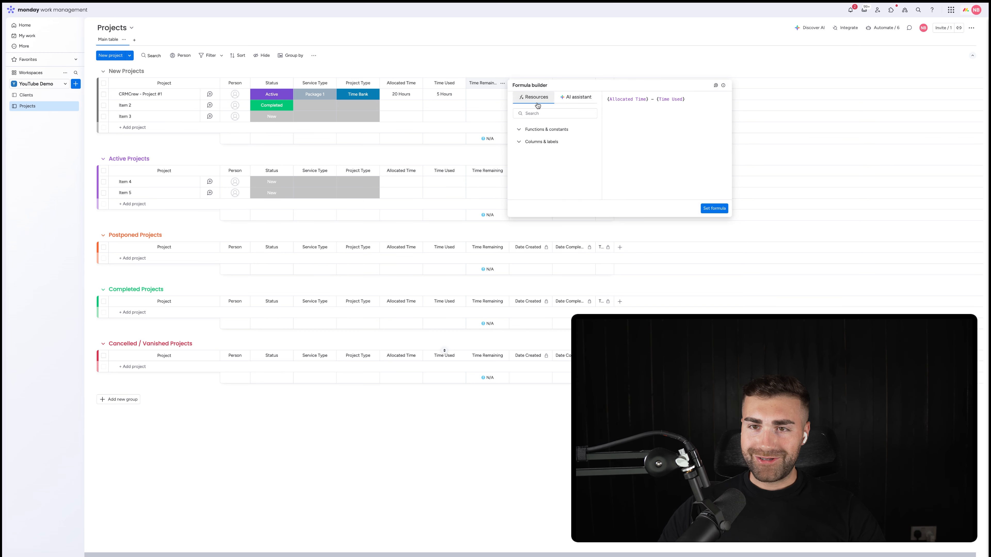
{"action": "left_click", "coordinate": [713, 208]}
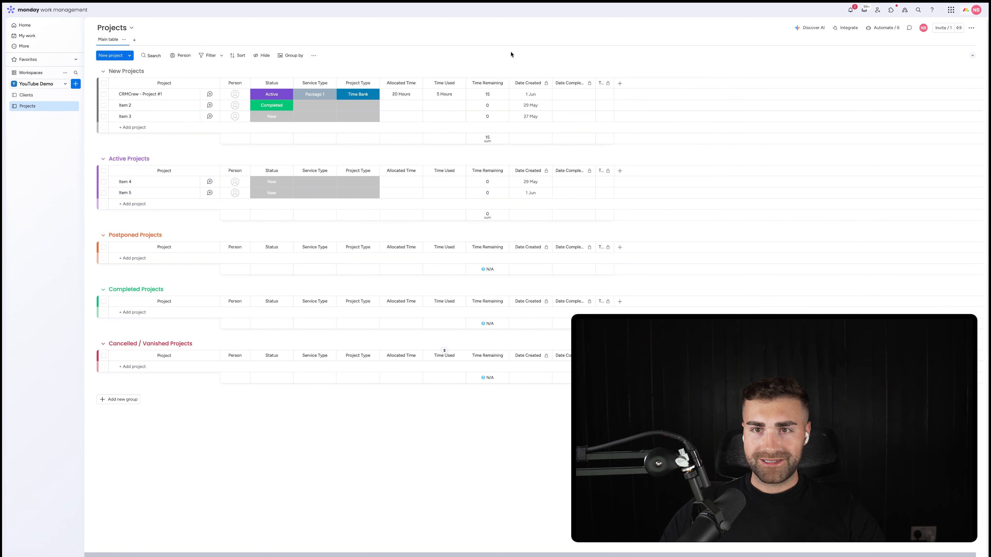
Step: Hide the column summary of the Time Remaining column
{"action": "left_click", "coordinate": [502, 83]}
{"action": "mouse_move", "coordinate": [531, 86]}
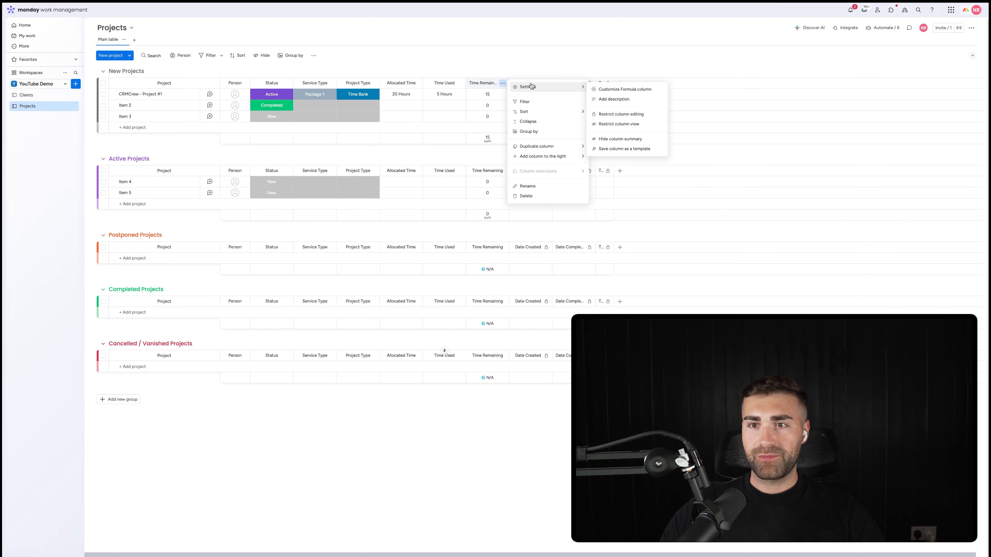
{"action": "left_click", "coordinate": [617, 139]}
Step: Show the Time Remaining column summary and give it the custom unit Hours with the direction R
{"action": "left_click", "coordinate": [503, 83]}
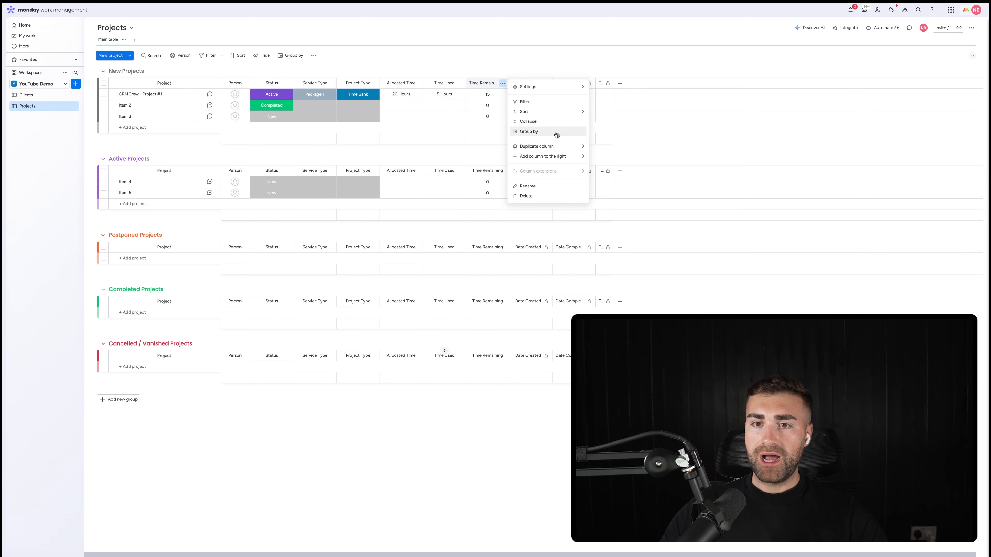
{"action": "mouse_move", "coordinate": [553, 151]}
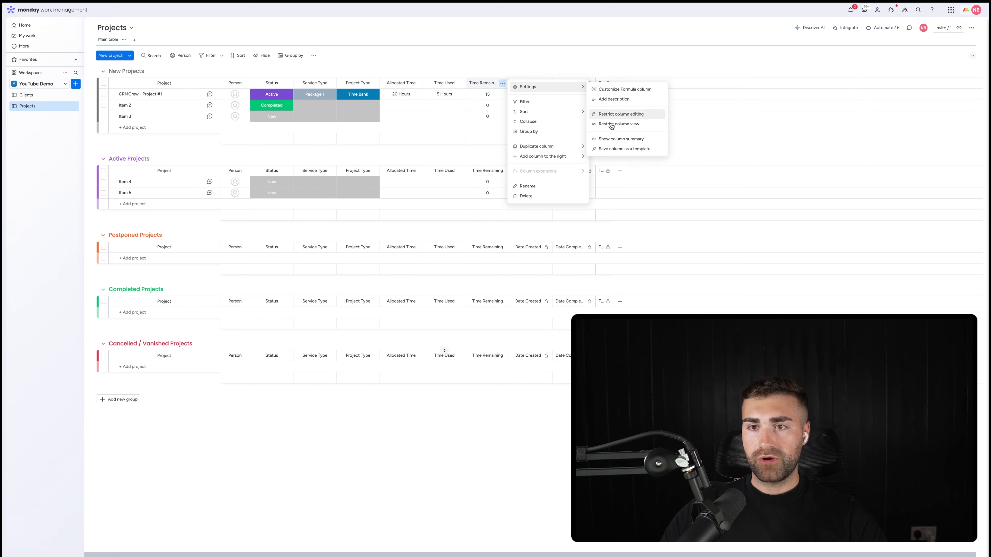
{"action": "left_click", "coordinate": [624, 141]}
{"action": "left_click", "coordinate": [494, 142]}
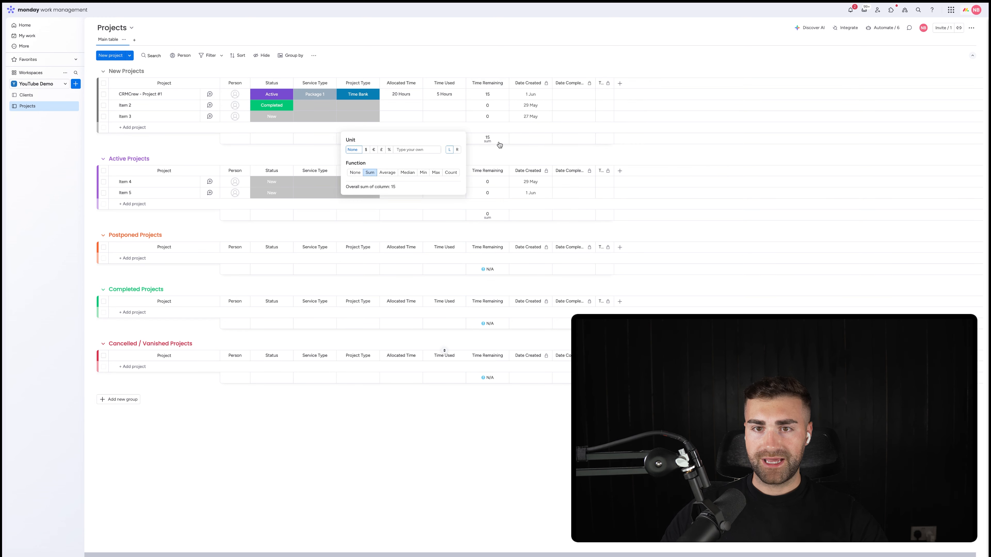
{"action": "left_click", "coordinate": [457, 150]}
{"action": "left_click", "coordinate": [417, 149]}
{"action": "type", "text": "Hours"}
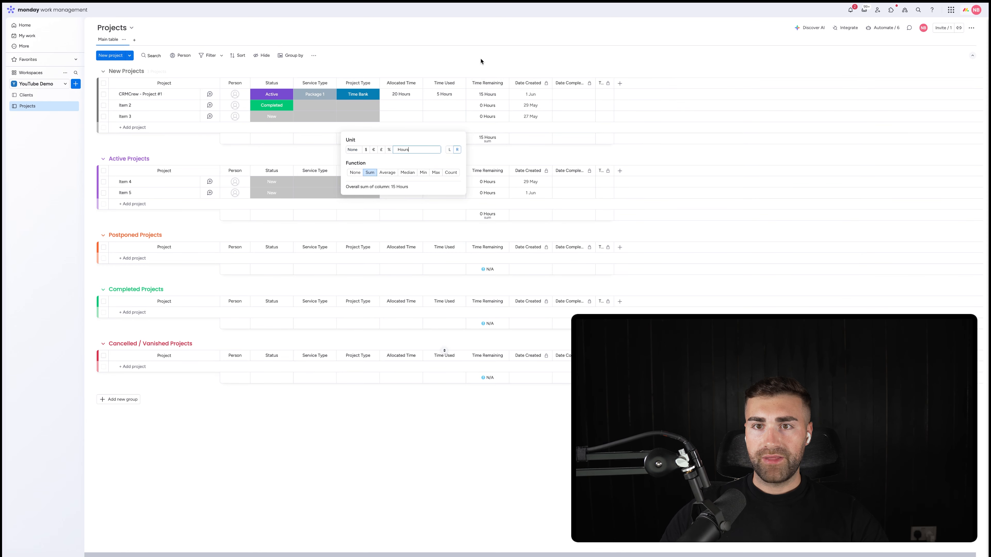
Step: Turn off the summary row display for the Time Remaining column
{"action": "left_click", "coordinate": [502, 83]}
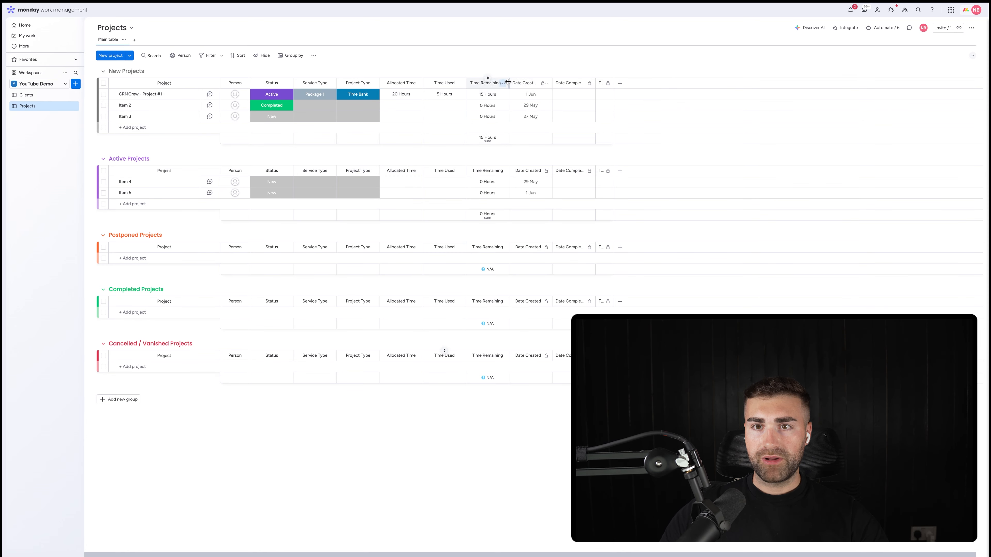
{"action": "left_click", "coordinate": [503, 83]}
{"action": "left_click", "coordinate": [619, 140]}
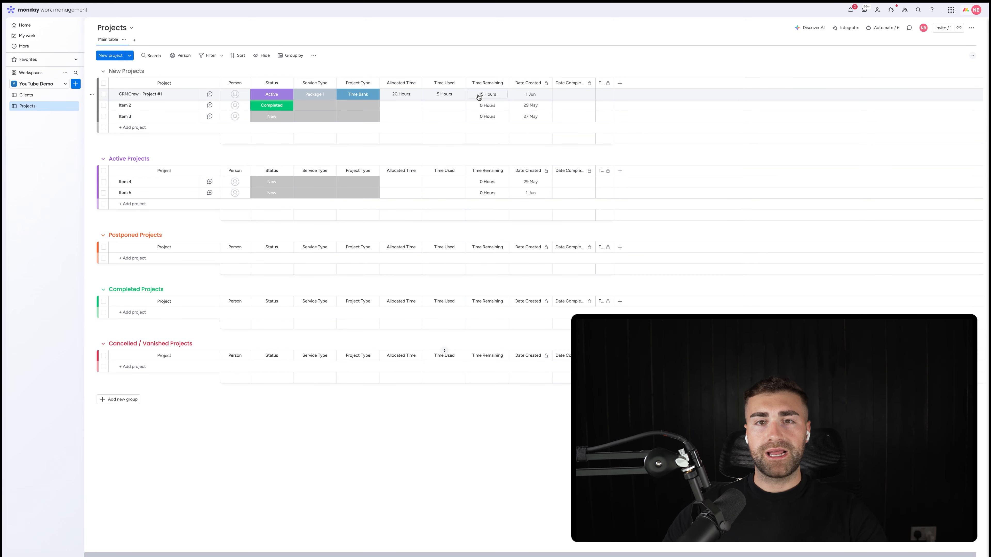
{"action": "left_click", "coordinate": [356, 95]}
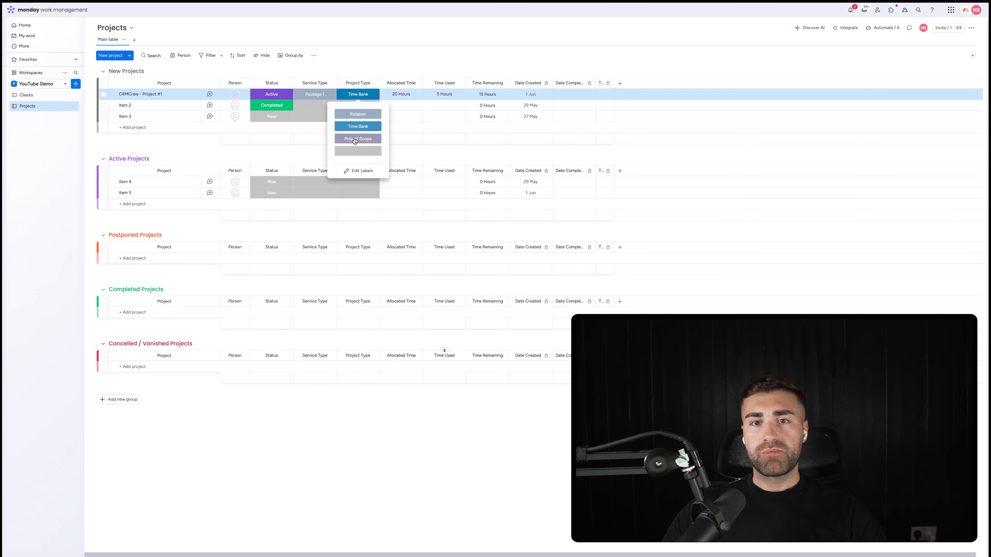
{"action": "left_click", "coordinate": [421, 59]}
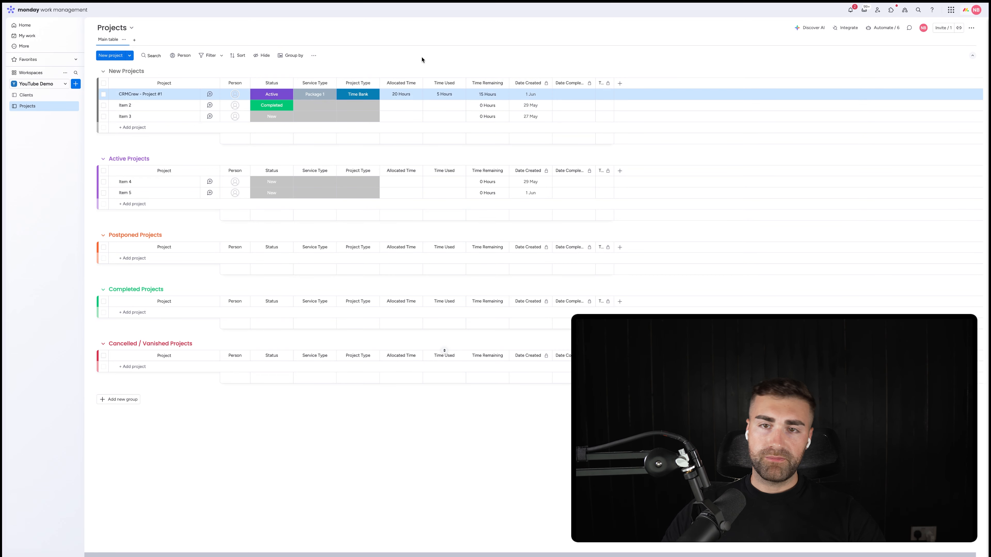
Step: Add a Numbers column and move it between the Project Type and Allocated Time columns
{"action": "left_click", "coordinate": [622, 83]}
{"action": "type", "text": "numbers"}
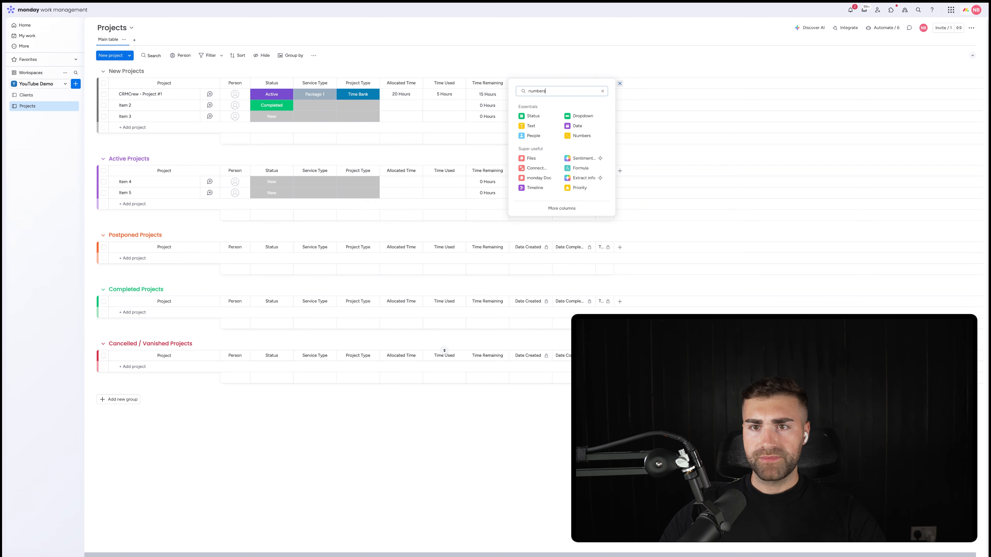
{"action": "left_click", "coordinate": [531, 116]}
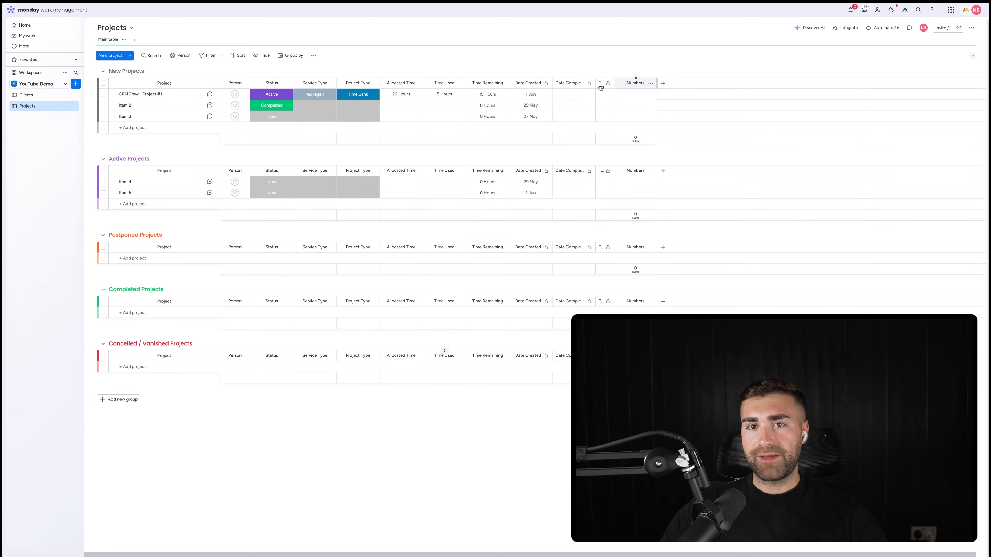
{"action": "left_click_drag", "start_coordinate": [601, 88], "coordinate": [413, 94]}
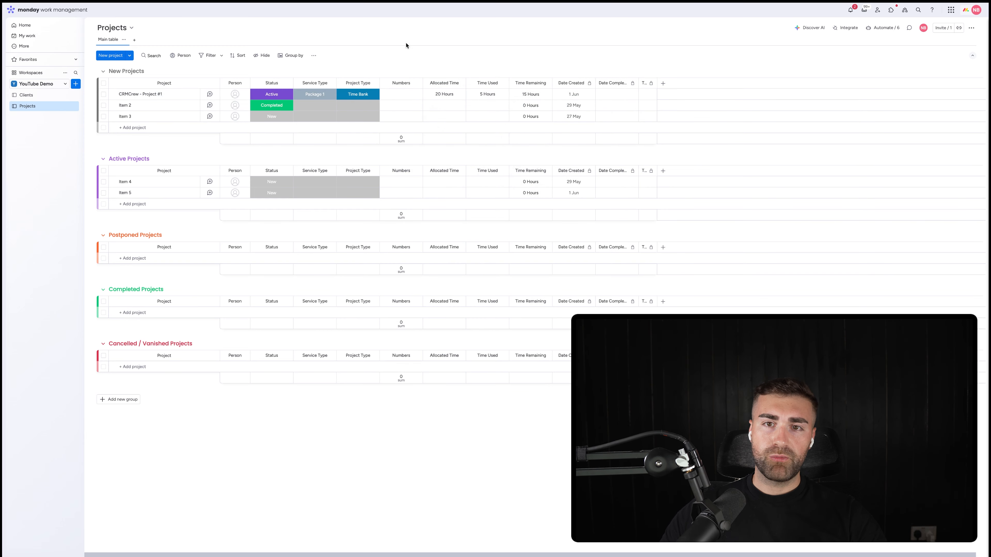
Step: Hide the column summary of the new Numbers column
{"action": "left_click", "coordinate": [417, 84]}
{"action": "mouse_move", "coordinate": [441, 87]}
{"action": "left_click", "coordinate": [542, 139]}
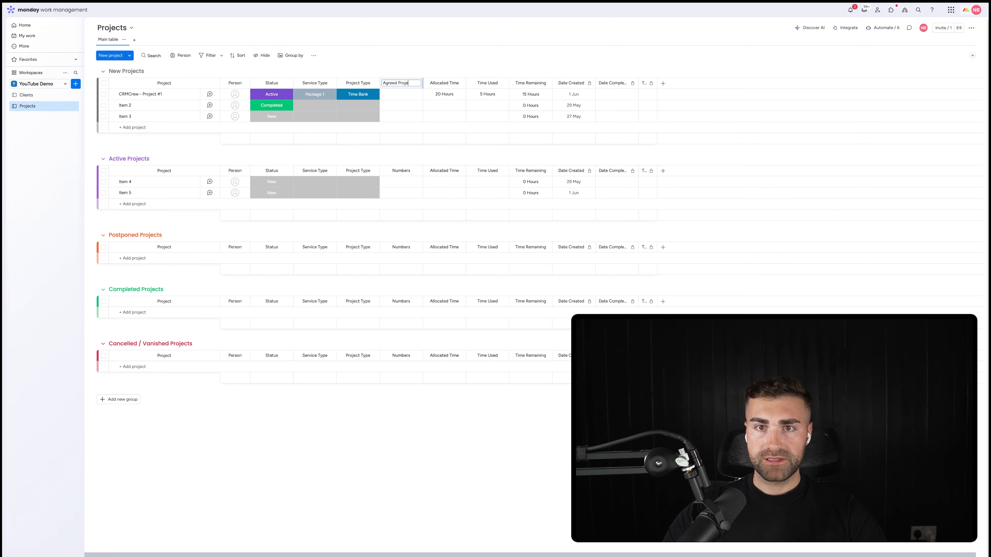
Step: Rename the new Numbers column to Agreed Project Price
{"action": "key", "text": "Return"}
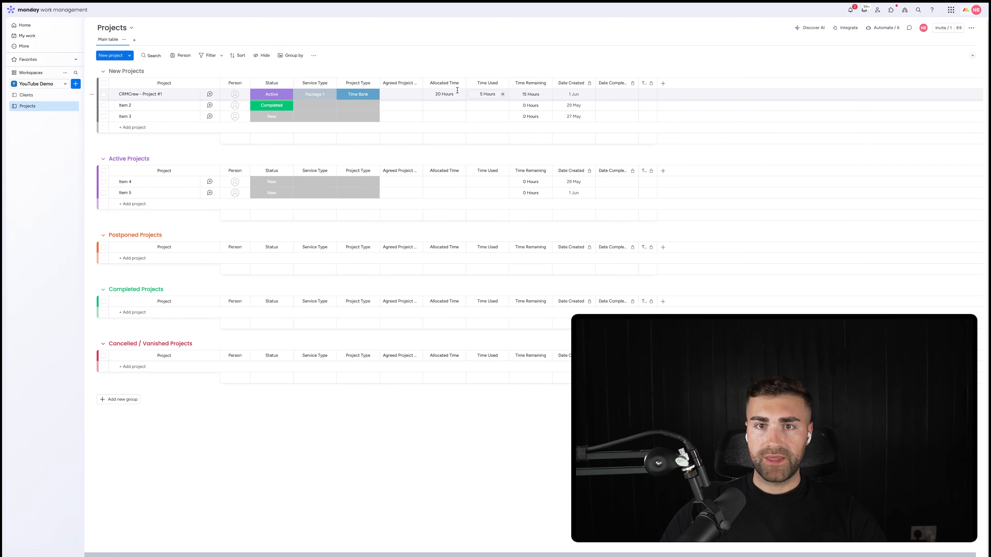
{"action": "right_click", "coordinate": [407, 84]}
{"action": "left_click", "coordinate": [421, 86]}
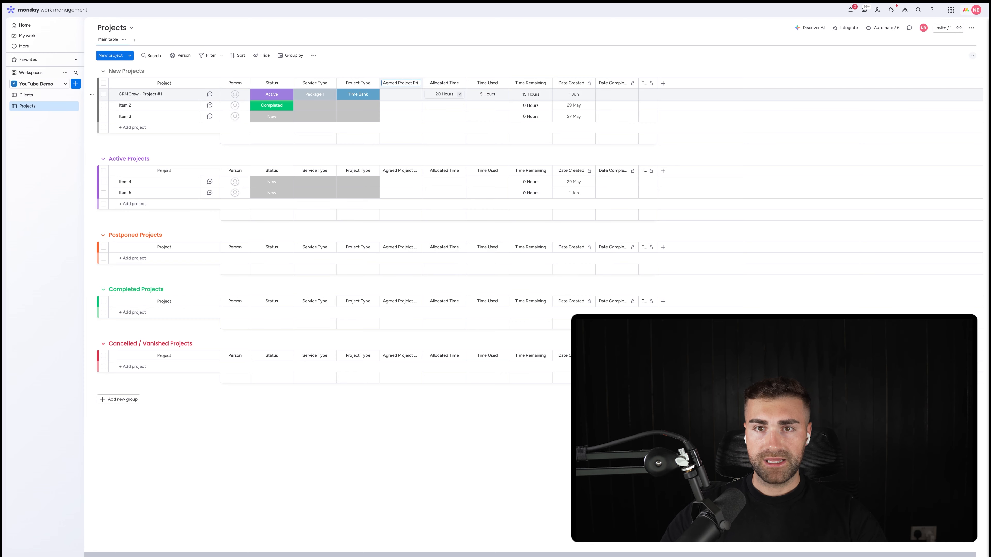
{"action": "key", "text": "Return"}
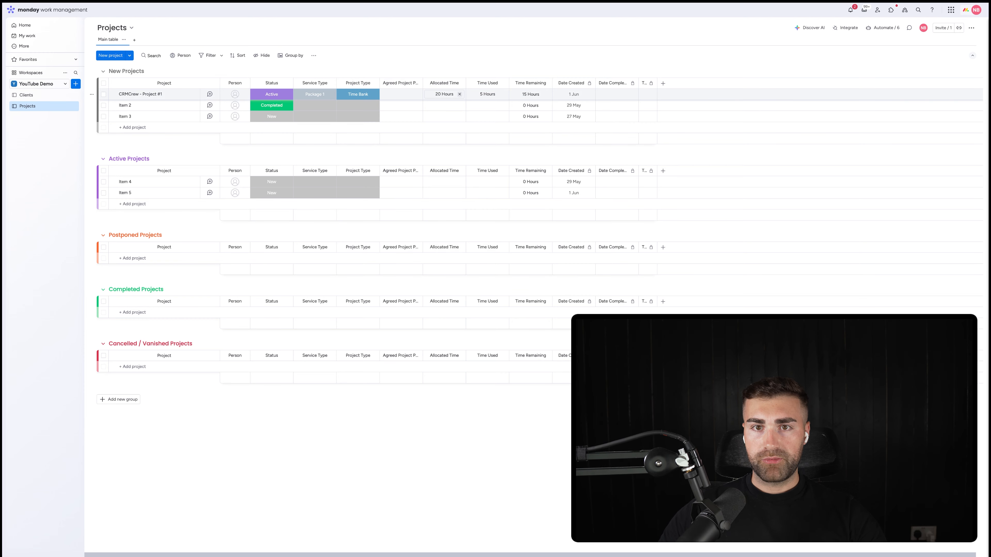
Step: Rename the Agreed Project Price column to Project Revenue and set its unit to £ with the direction L
{"action": "double_click", "coordinate": [390, 83]}
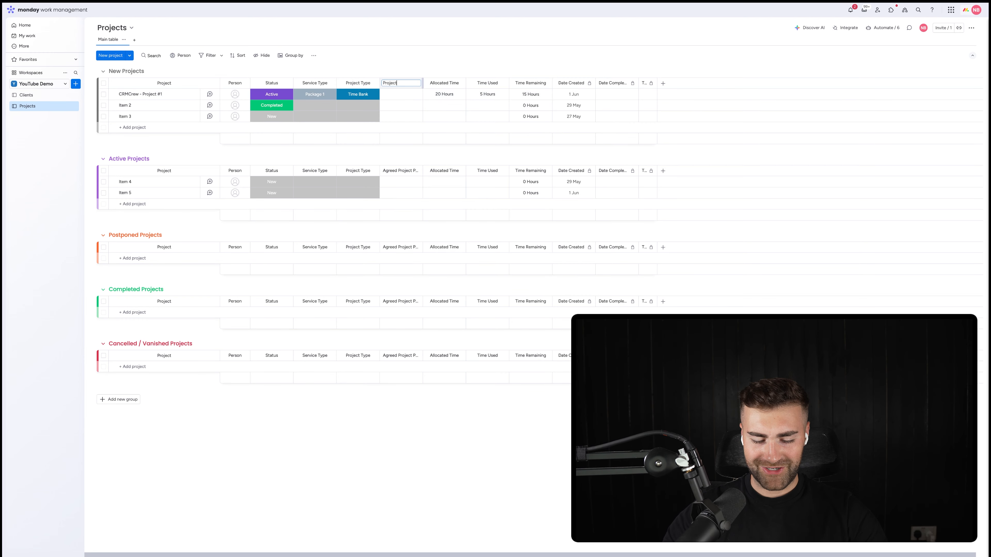
{"action": "key", "text": "Return"}
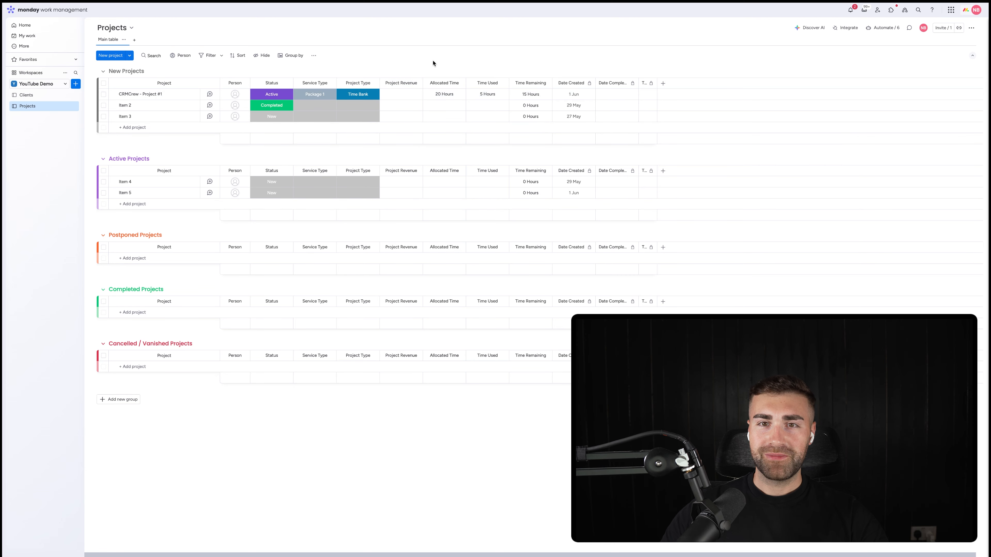
{"action": "left_click", "coordinate": [407, 91]}
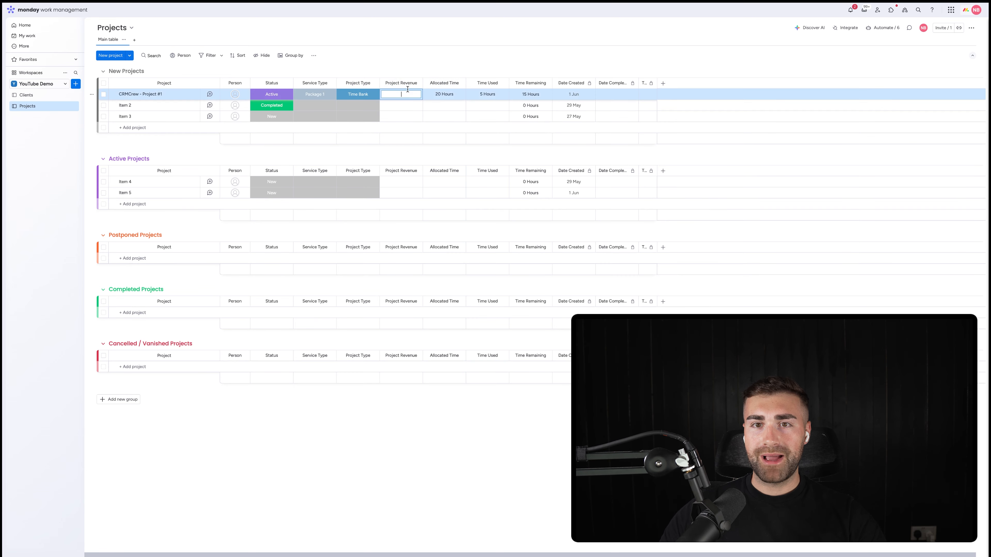
{"action": "left_click", "coordinate": [416, 83]}
{"action": "mouse_move", "coordinate": [445, 87]}
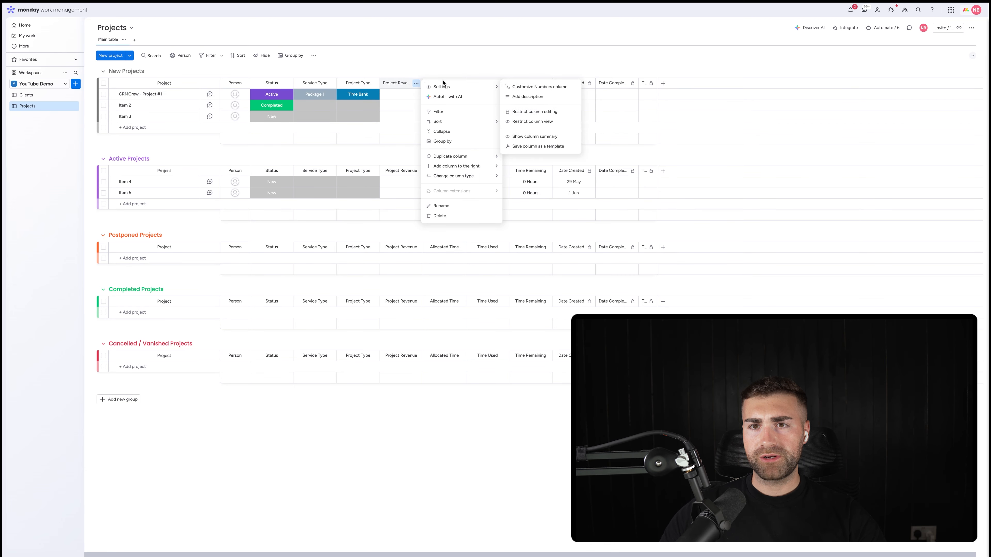
{"action": "left_click", "coordinate": [553, 88]}
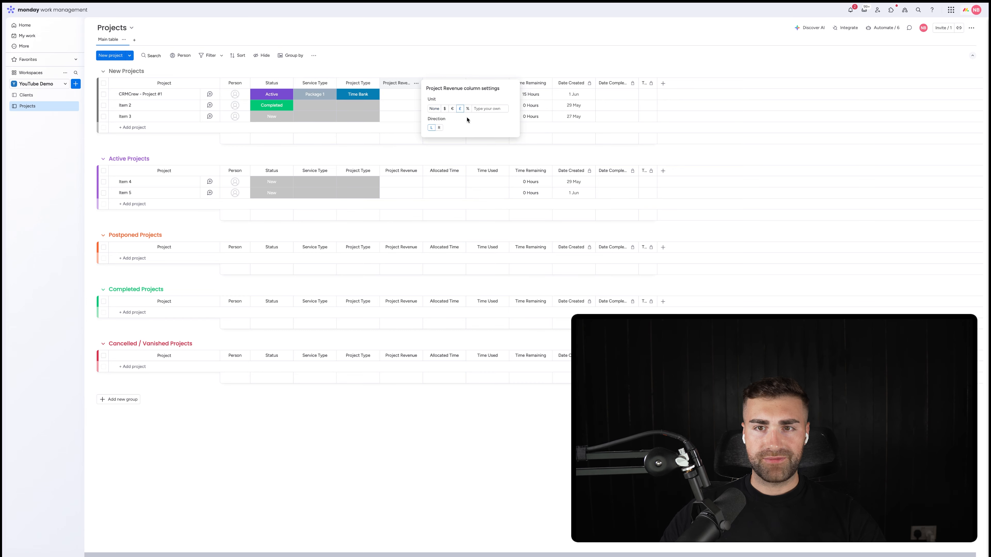
Step: Set the Project Revenue of CRMCrew - Project #1 to 10,000
{"action": "left_click", "coordinate": [389, 95]}
{"action": "left_click", "coordinate": [389, 95]}
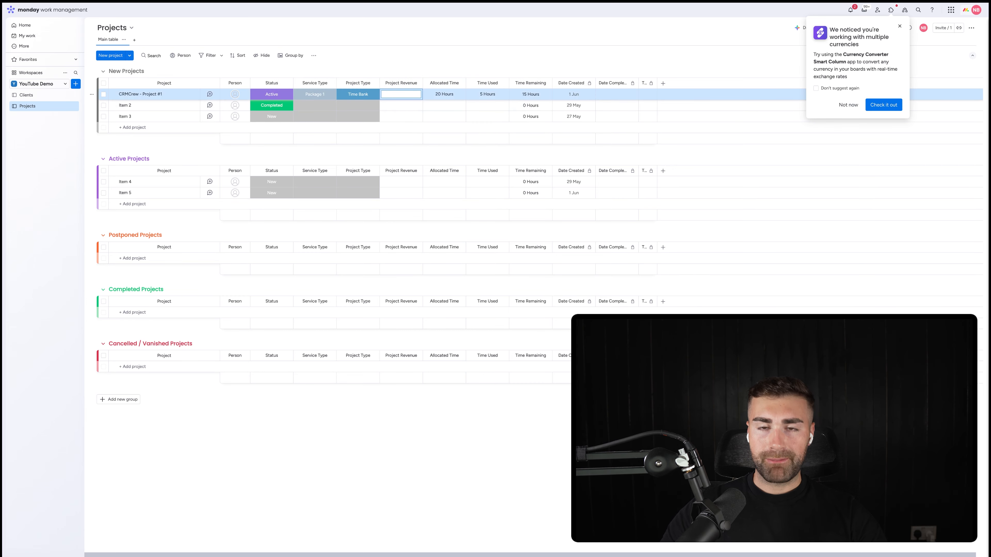
{"action": "type", "text": "10,000"}
{"action": "key", "text": "Return"}
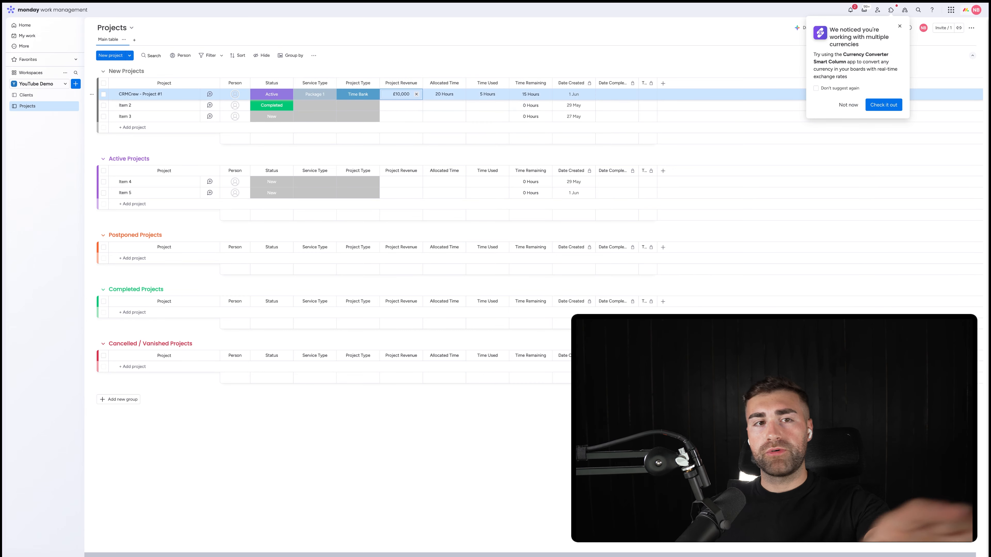
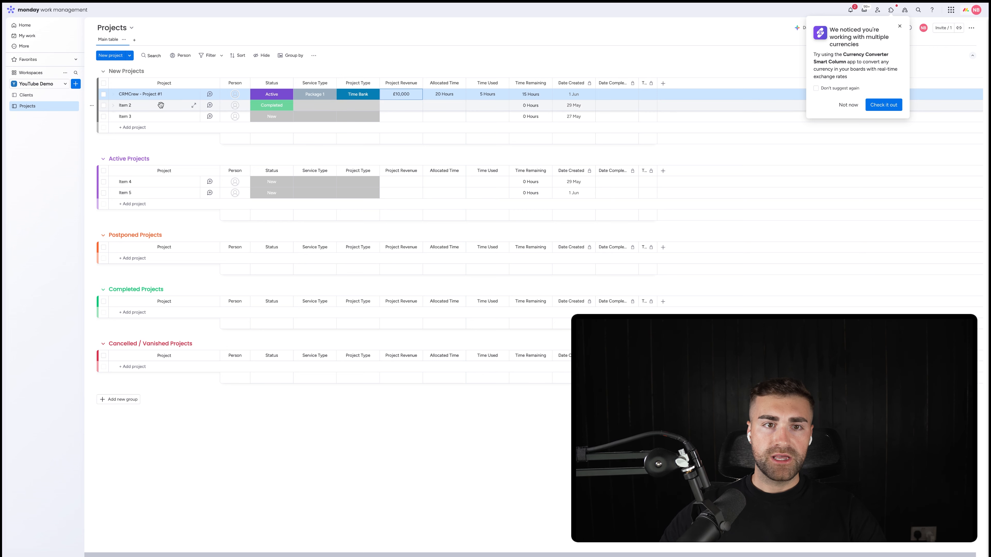
Step: Rename Item 2 in New Projects to "CRMCrew - Project #2" and dismiss the Currency Converter suggestion
{"action": "left_click", "coordinate": [128, 105]}
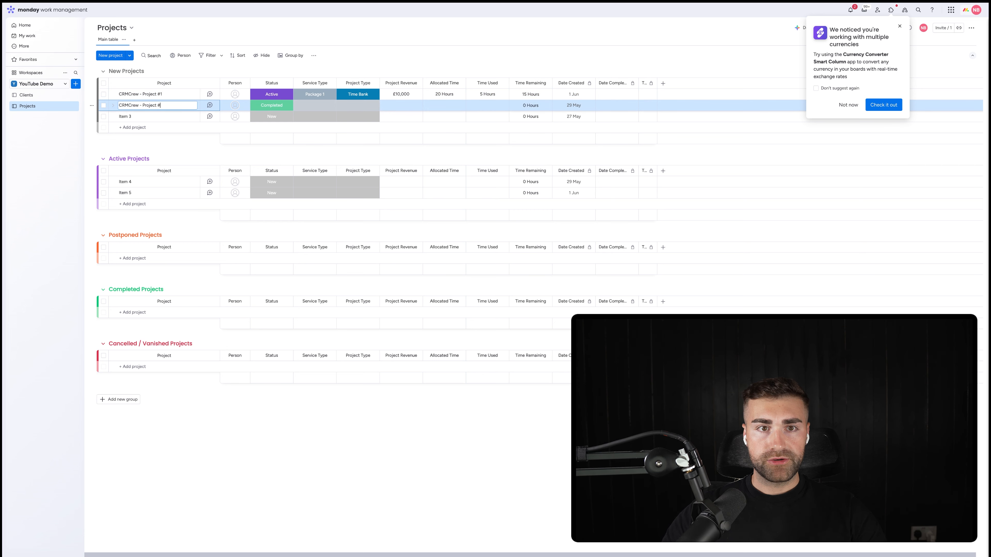
{"action": "key", "text": "Return"}
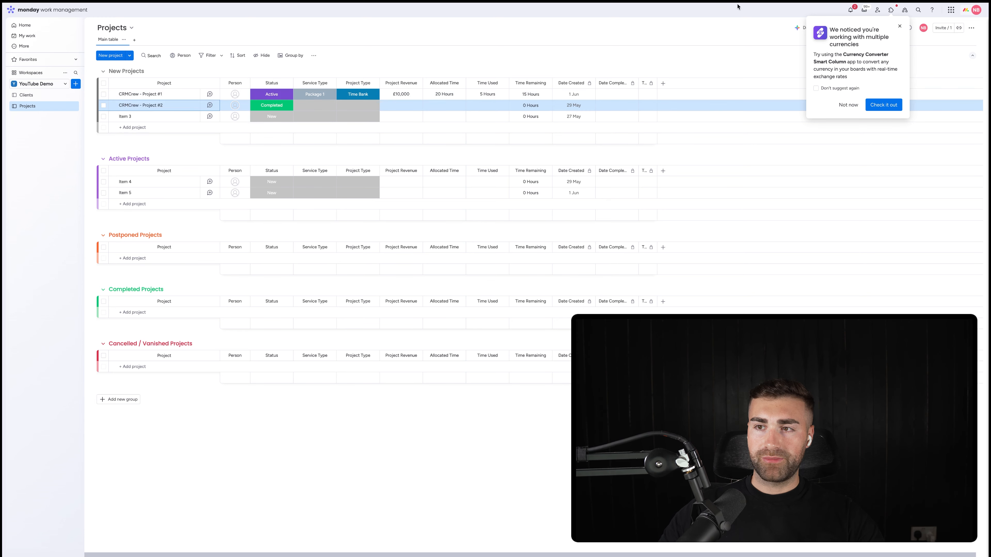
{"action": "left_click", "coordinate": [848, 105]}
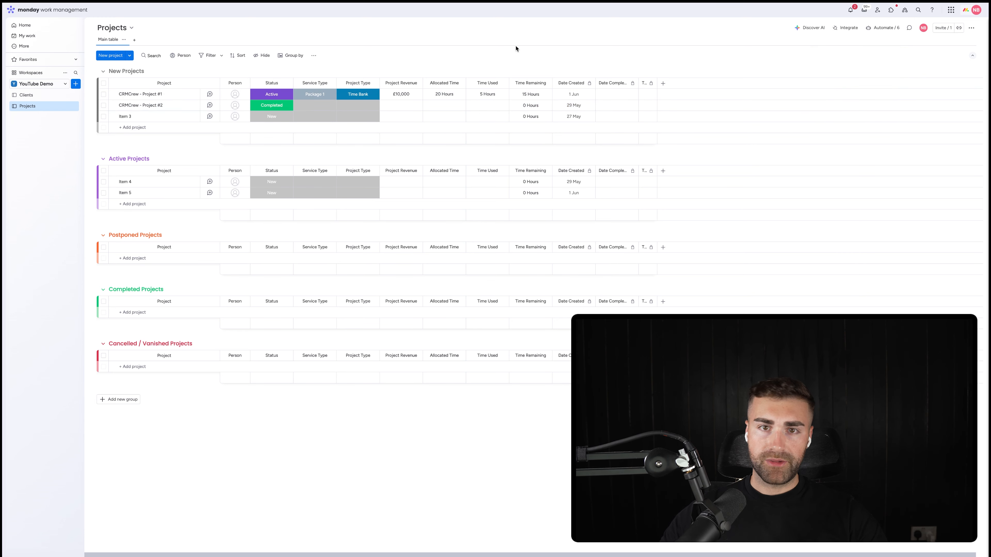
{"action": "left_click", "coordinate": [352, 97]}
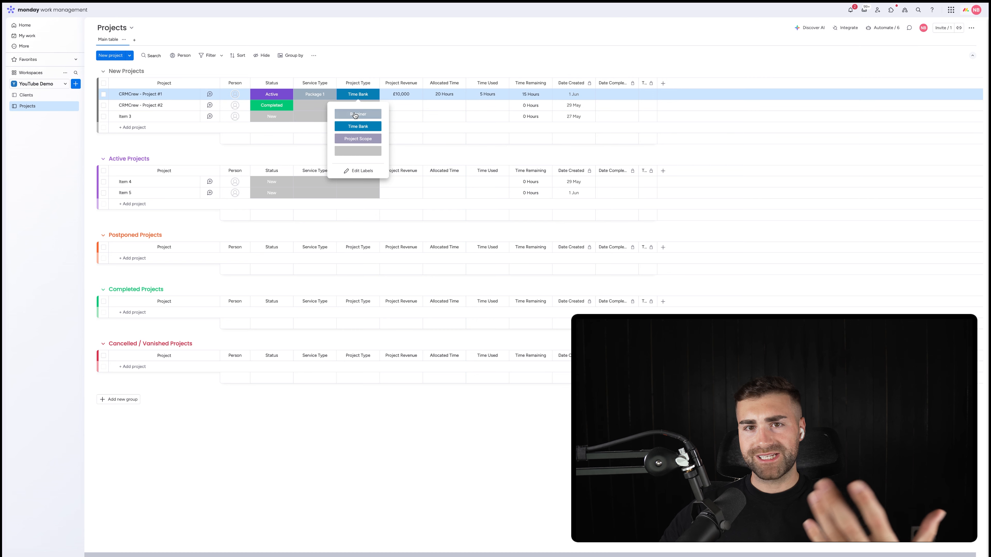
{"action": "left_click", "coordinate": [386, 66]}
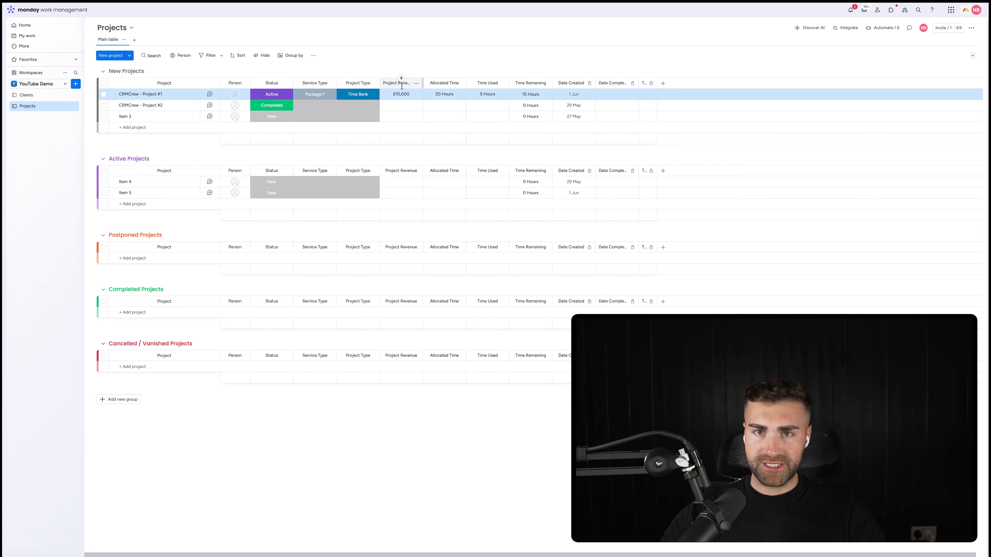
Step: Add a Numbers column to the Projects board and name it Retainer Amount
{"action": "left_click", "coordinate": [663, 83]}
{"action": "left_click", "coordinate": [664, 83]}
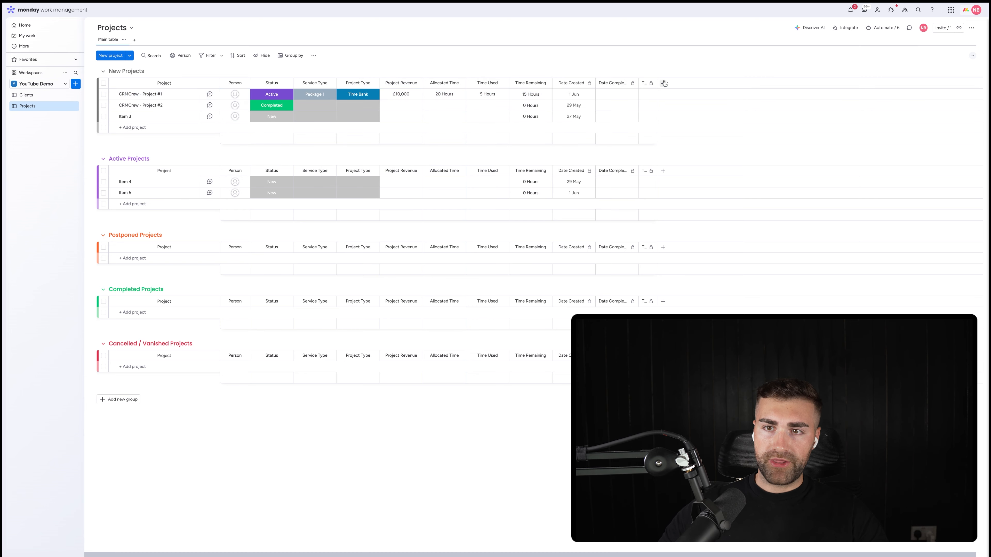
{"action": "left_click", "coordinate": [664, 83]}
{"action": "type", "text": "numbers"}
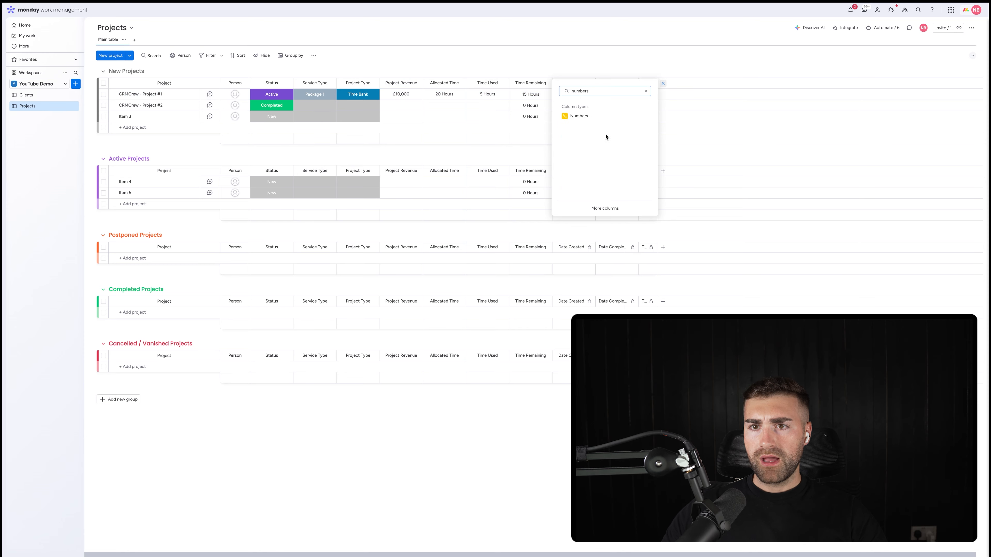
{"action": "left_click", "coordinate": [601, 119]}
{"action": "left_click", "coordinate": [675, 83]}
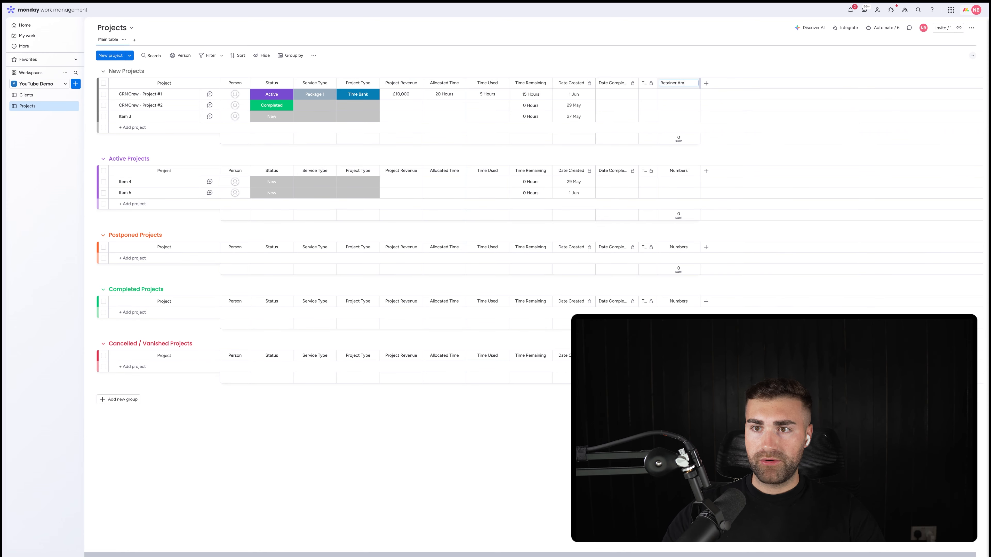
{"action": "key", "text": "Return"}
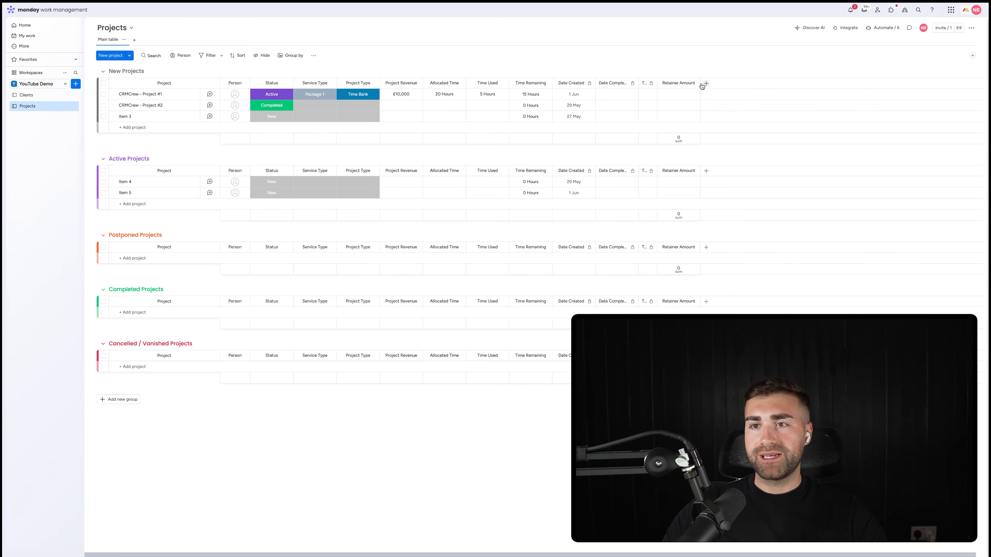
Step: Hide the Retainer Amount column's summary and move the column between Project Revenue and Allocated Time
{"action": "left_click", "coordinate": [694, 83]}
{"action": "left_click", "coordinate": [800, 89]}
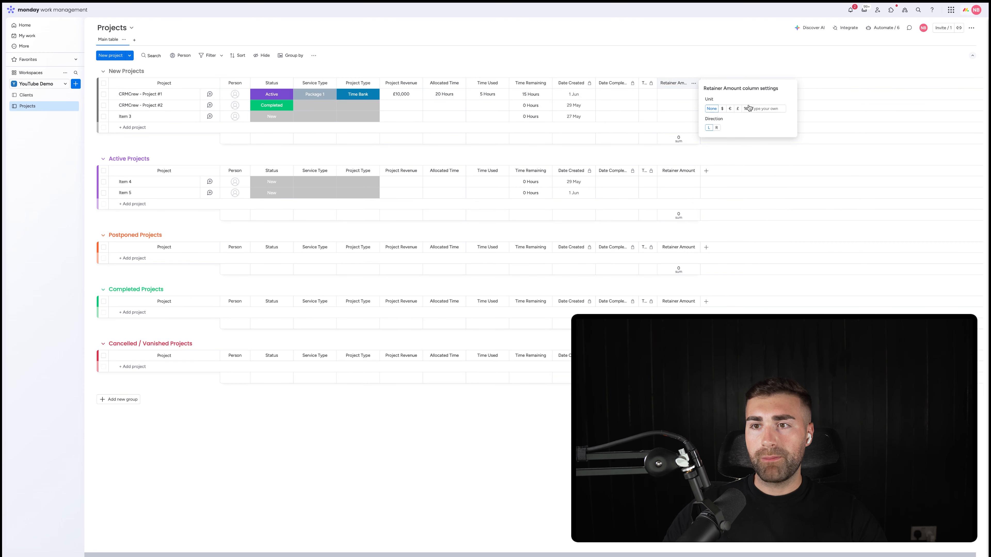
{"action": "left_click", "coordinate": [712, 58]}
{"action": "left_click", "coordinate": [693, 83]}
{"action": "left_click", "coordinate": [836, 149]}
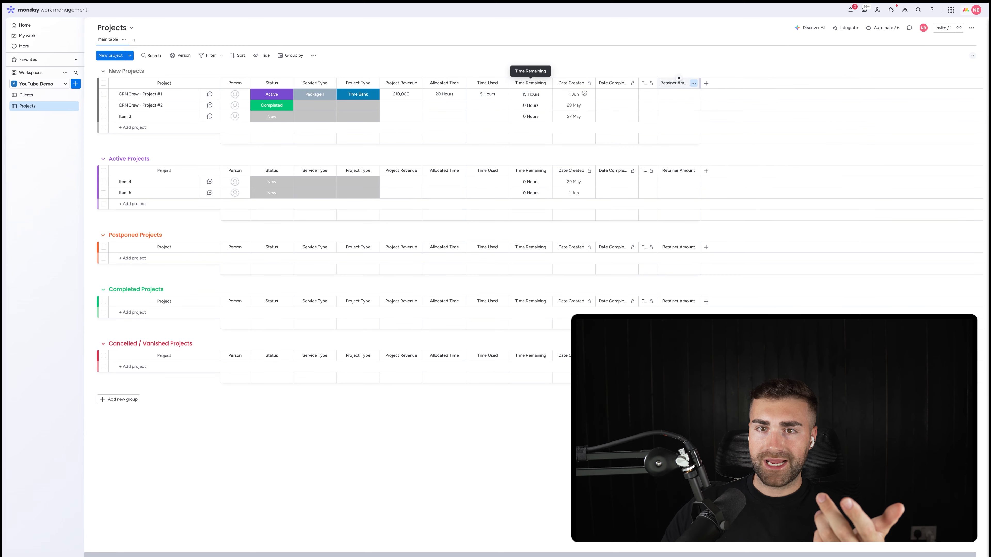
{"action": "left_click_drag", "start_coordinate": [585, 93], "coordinate": [445, 83]}
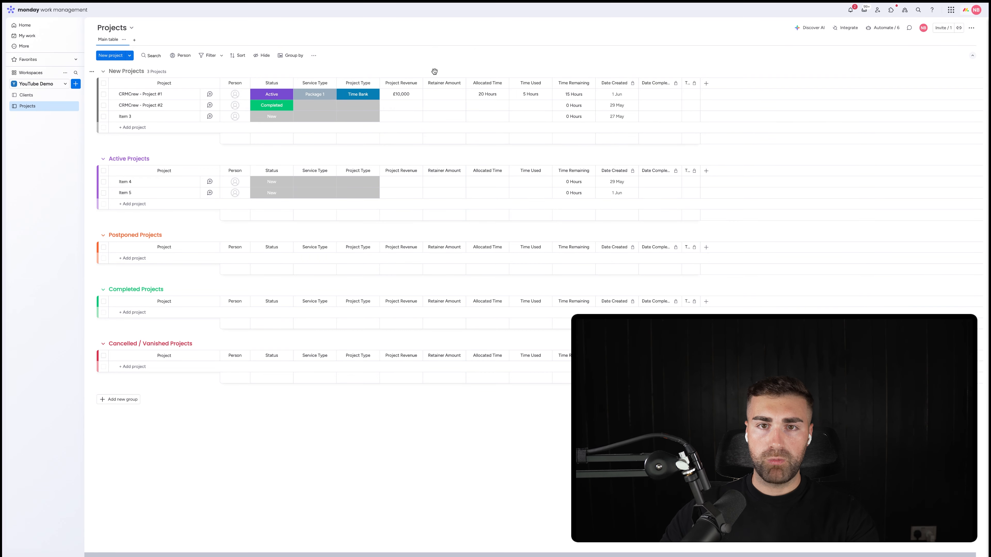
{"action": "left_click", "coordinate": [357, 96]}
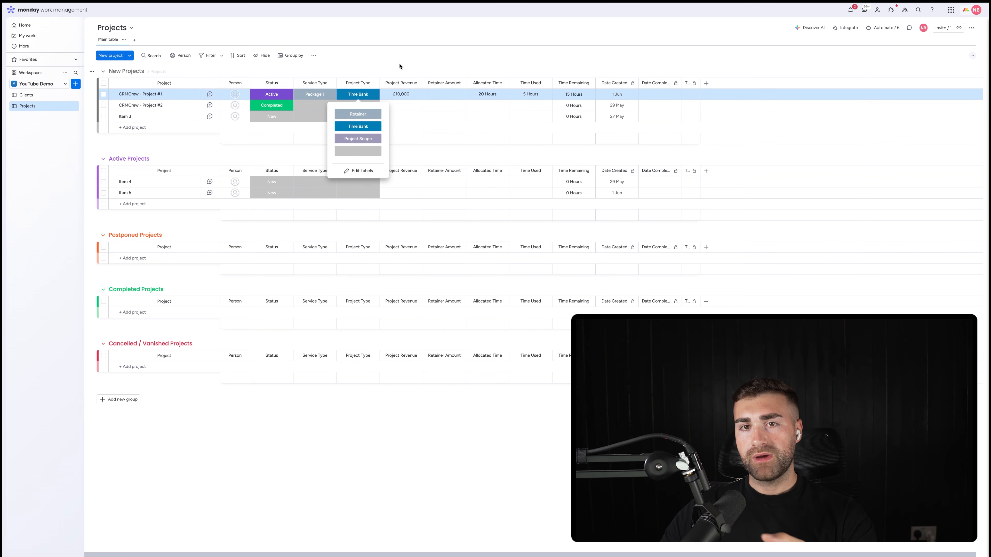
{"action": "left_click", "coordinate": [401, 71]}
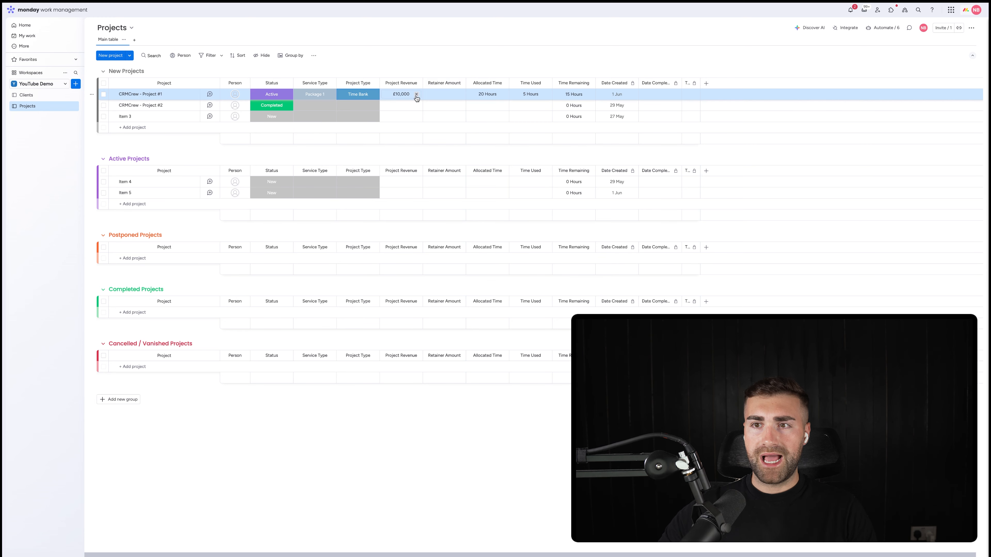
Step: Add a Long text column named Project Description and place it between Time Remaining and Date Created
{"action": "left_click", "coordinate": [706, 84]}
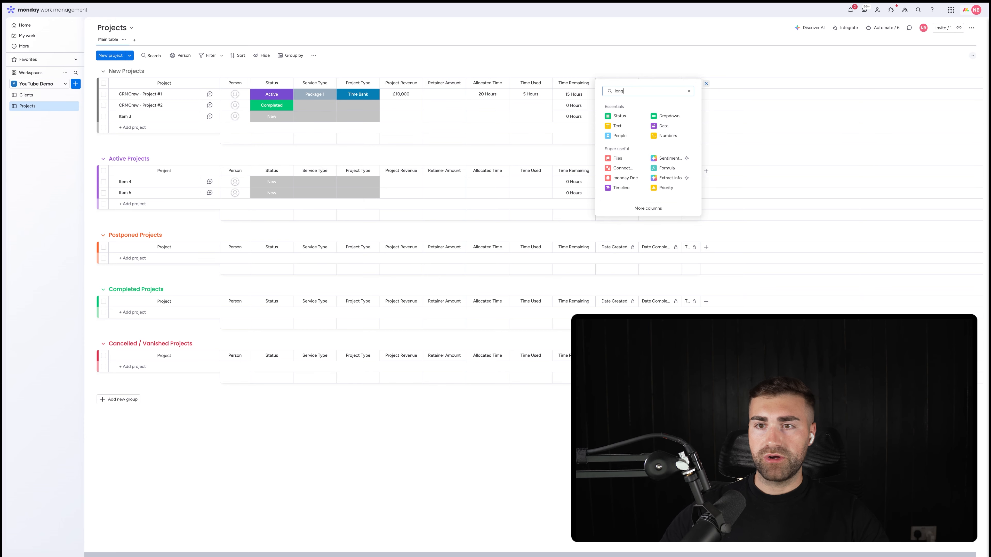
{"action": "left_click", "coordinate": [625, 126]}
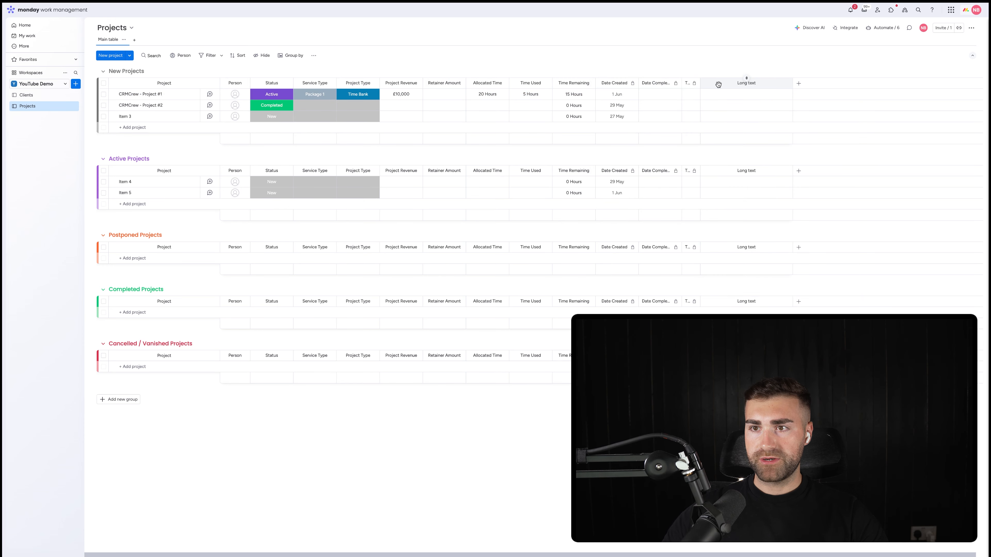
{"action": "left_click", "coordinate": [738, 84]}
{"action": "type", "text": "Project"}
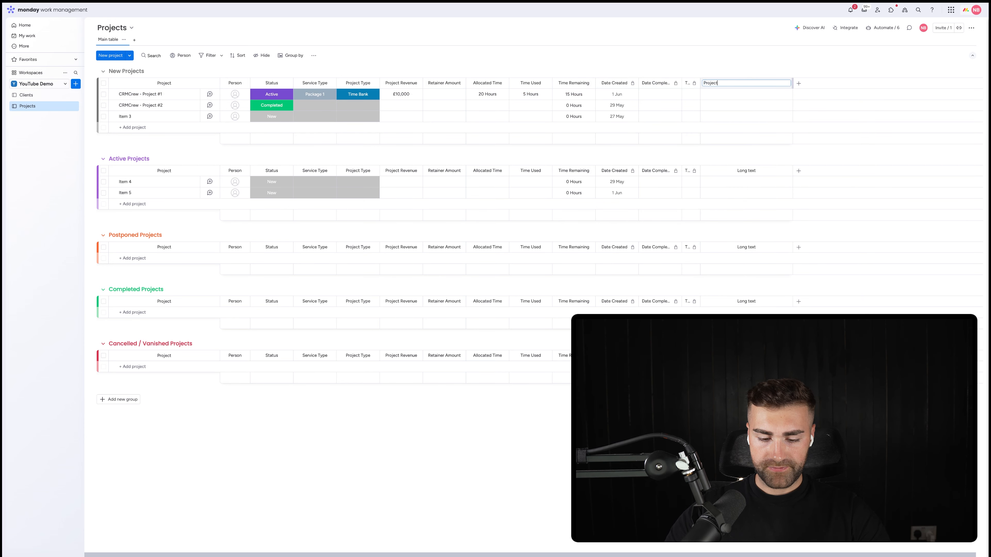
{"action": "type", "text": " Description"}
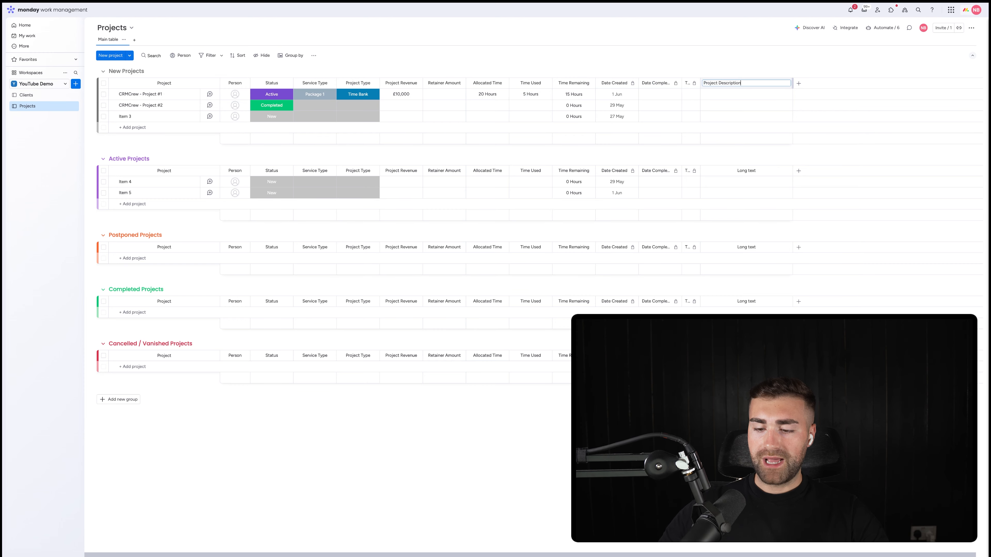
{"action": "key", "text": "Return"}
{"action": "left_click_drag", "start_coordinate": [722, 82], "coordinate": [629, 55]}
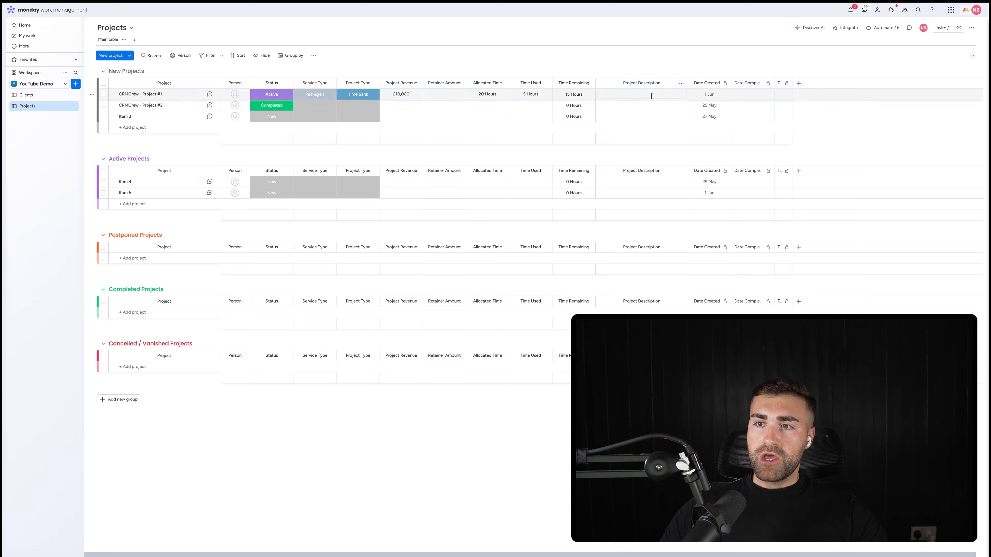
Step: Add a Priority column from the Column Center and place it directly after Project Description
{"action": "left_click", "coordinate": [799, 83]}
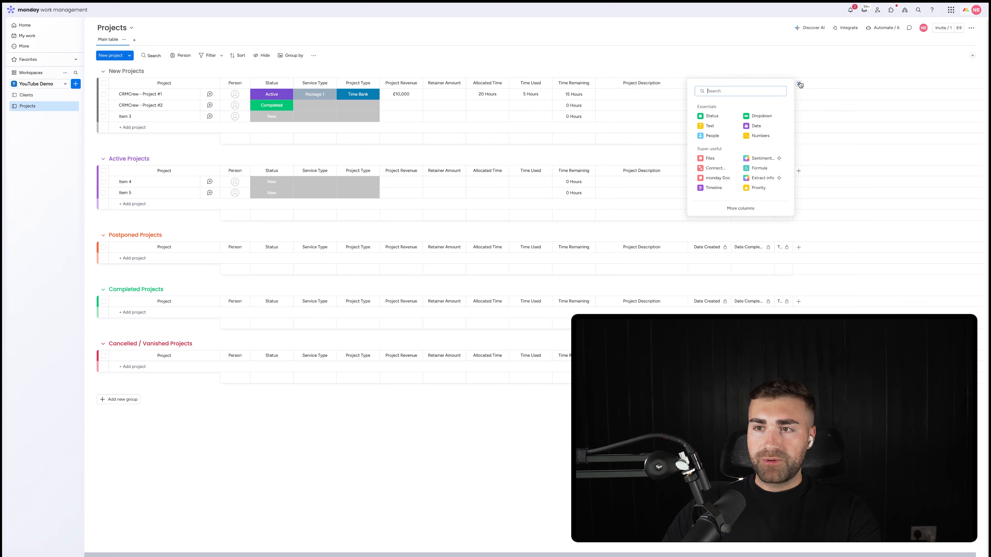
{"action": "left_click", "coordinate": [740, 208]}
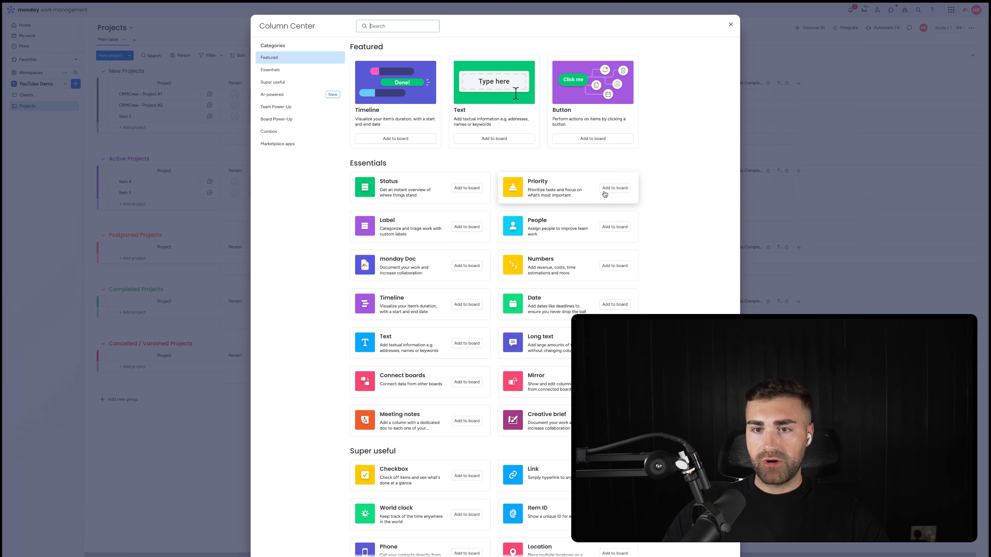
{"action": "key", "text": "Escape"}
{"action": "left_click_drag", "start_coordinate": [807, 83], "coordinate": [687, 91]}
Step: Add a Timeline column from the Column Center and place it between Priority and Date Created
{"action": "left_click", "coordinate": [841, 83]}
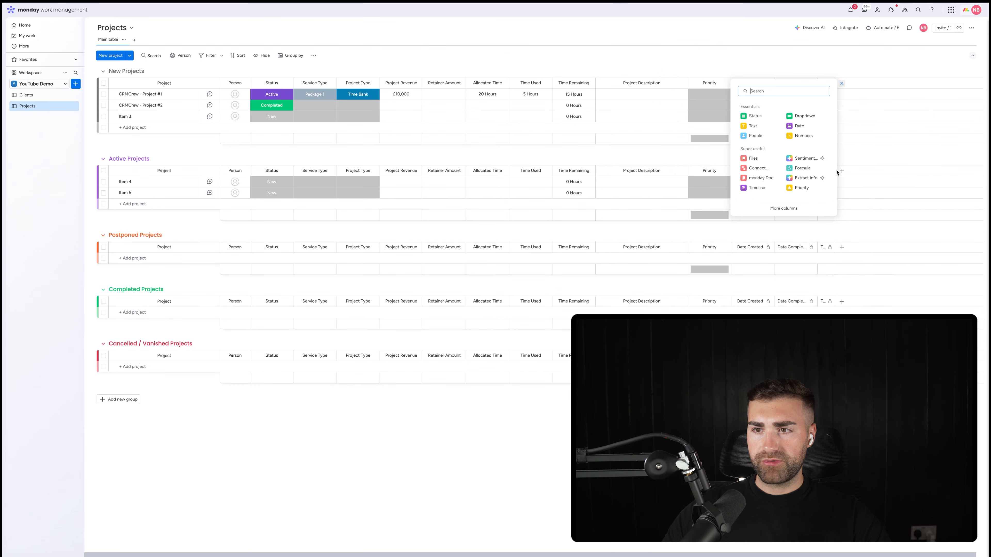
{"action": "left_click", "coordinate": [765, 208]}
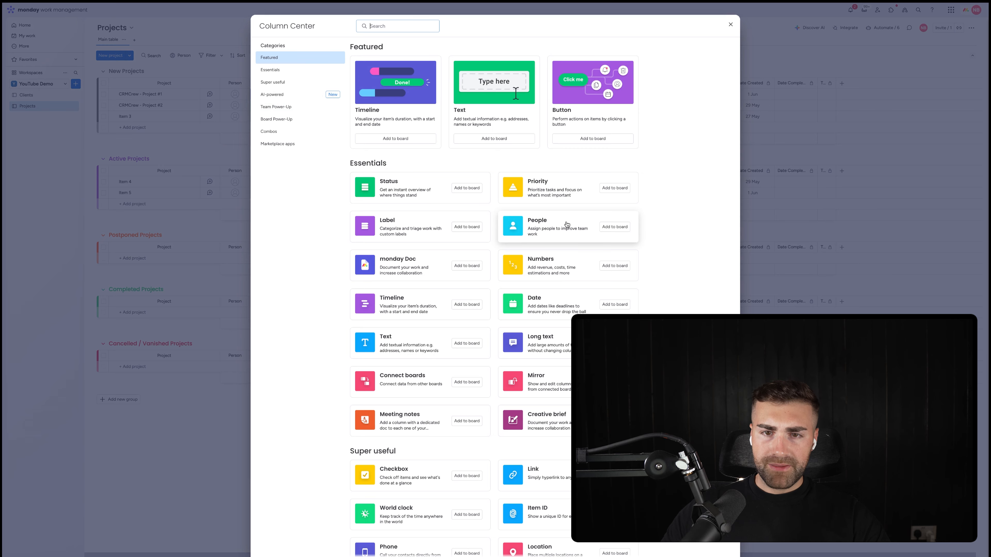
{"action": "left_click", "coordinate": [403, 311]}
{"action": "left_click_drag", "start_coordinate": [854, 83], "coordinate": [736, 86]}
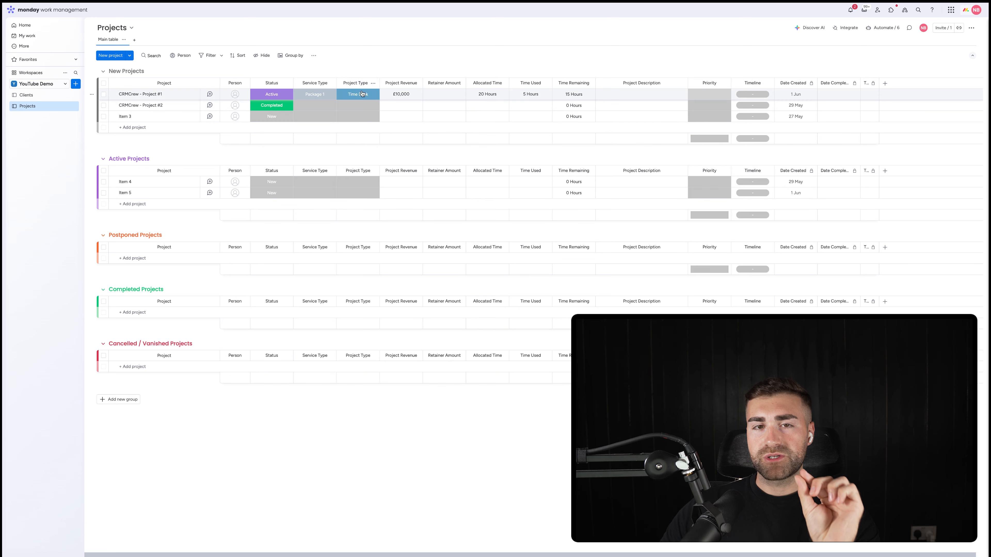
Step: Set the Timeline of CRMCrew - Project #1 to 12/05/2025 through 31/05/2025
{"action": "left_click", "coordinate": [739, 93]}
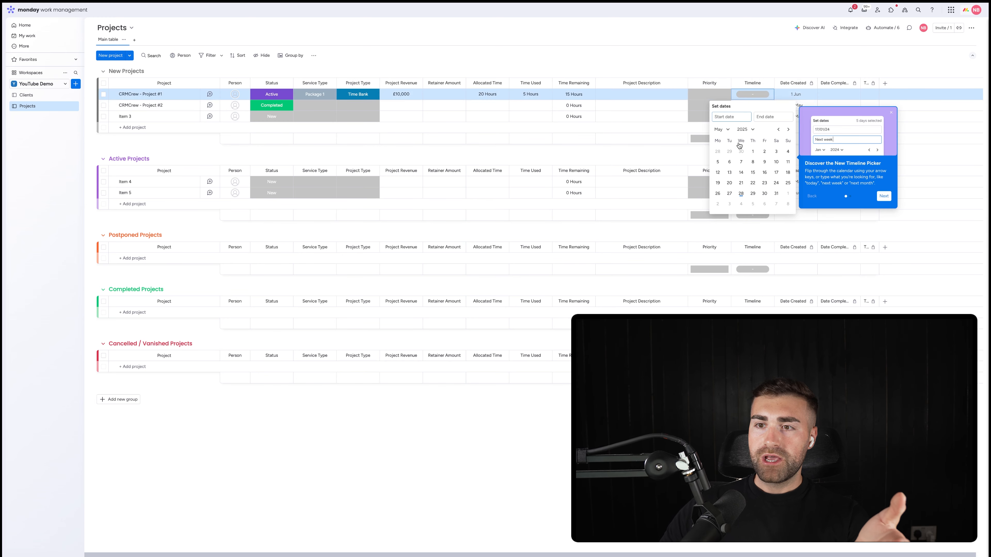
{"action": "left_click", "coordinate": [718, 172]}
{"action": "left_click", "coordinate": [776, 193]}
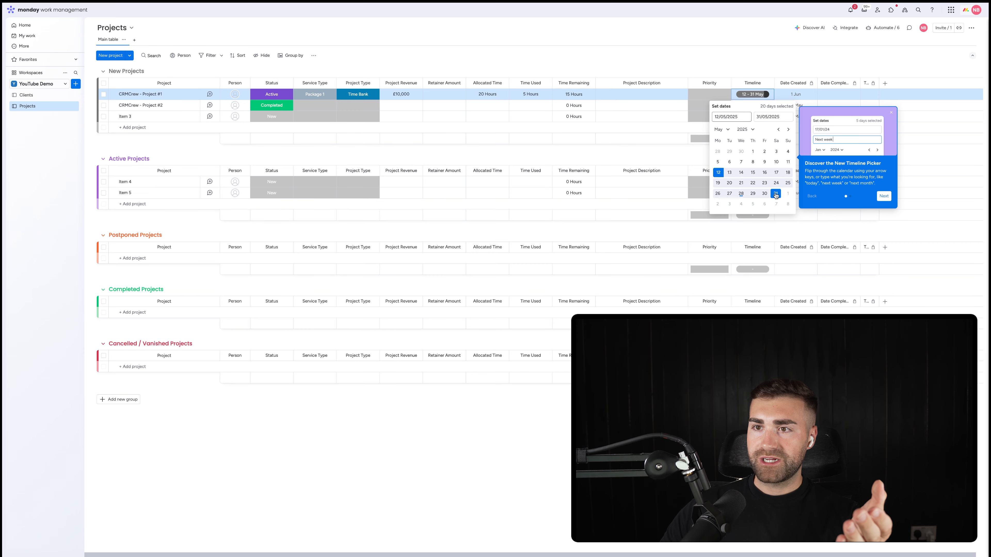
{"action": "left_click", "coordinate": [758, 61]}
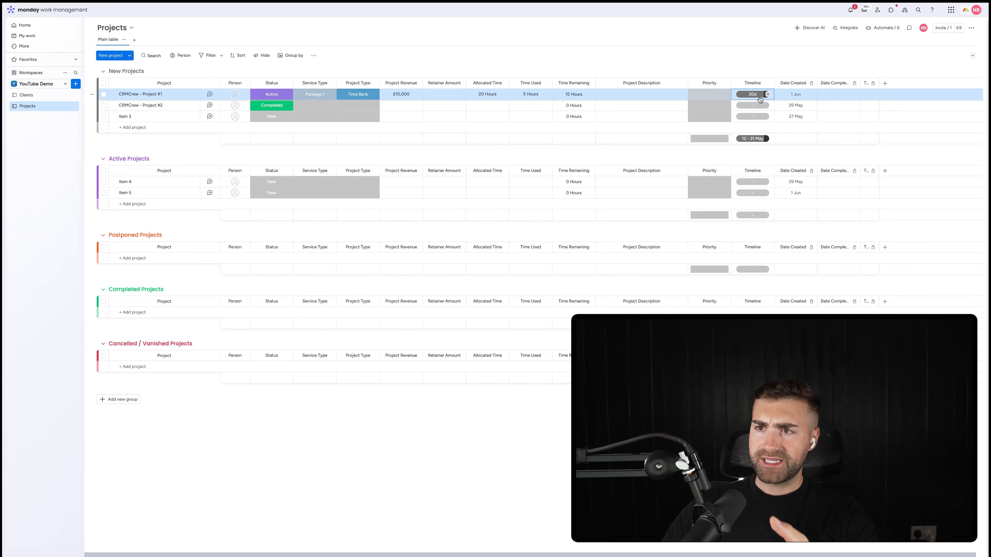
Step: Add a Files column from the Column Center and place it between Timeline and Date Created
{"action": "left_click", "coordinate": [885, 83]}
{"action": "left_click", "coordinate": [824, 204]}
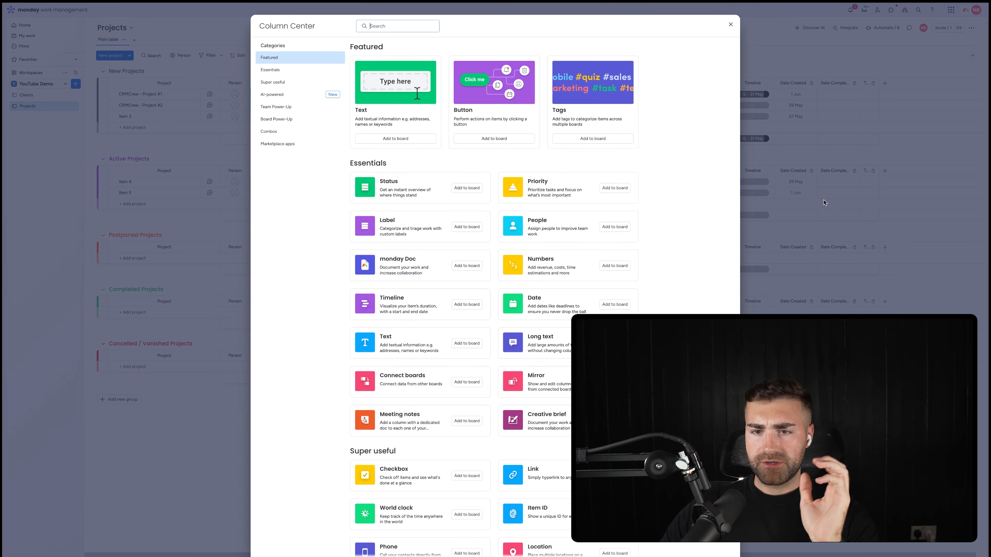
{"action": "scroll", "coordinate": [541, 366], "scroll_direction": "down", "scroll_amount": 1}
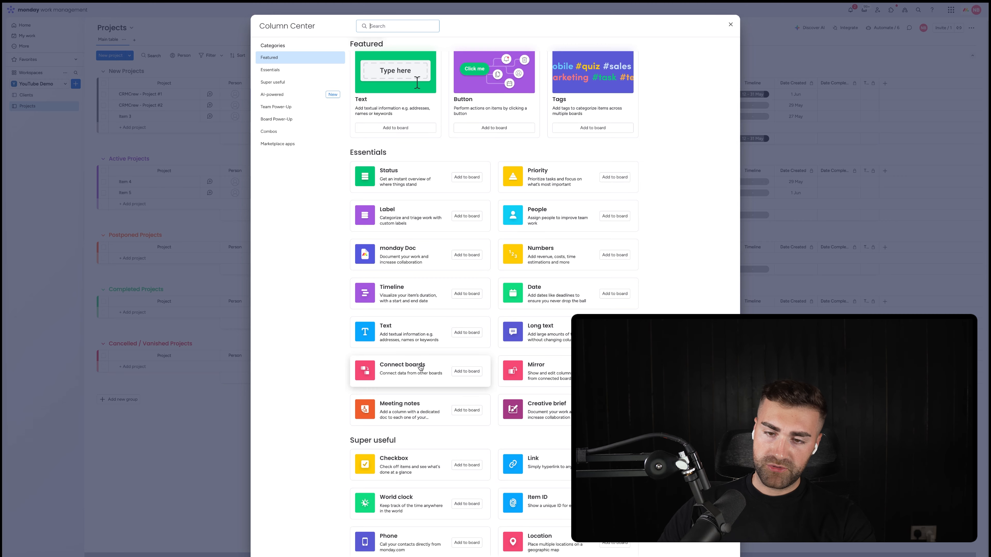
{"action": "scroll", "coordinate": [420, 367], "scroll_direction": "down", "scroll_amount": 3}
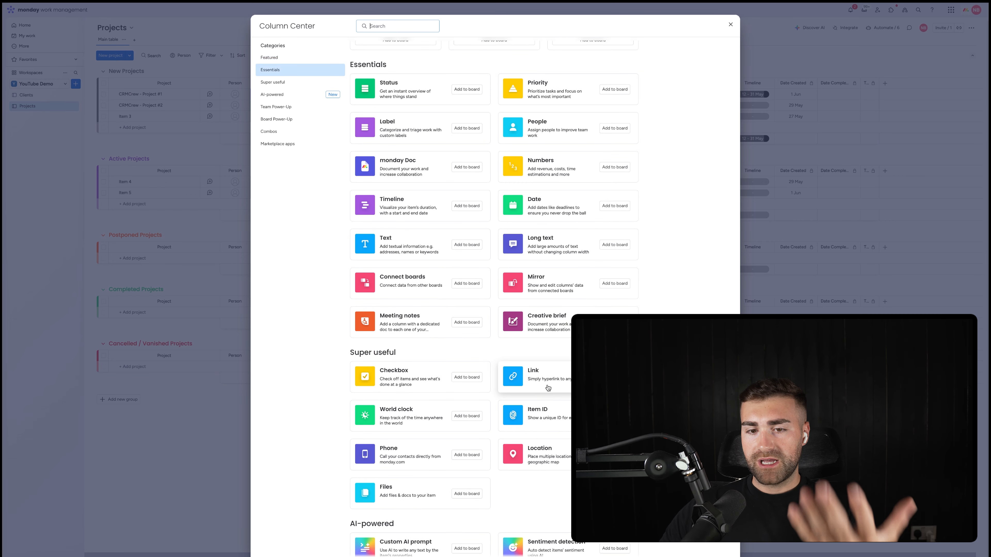
{"action": "scroll", "coordinate": [418, 430], "scroll_direction": "down", "scroll_amount": 2}
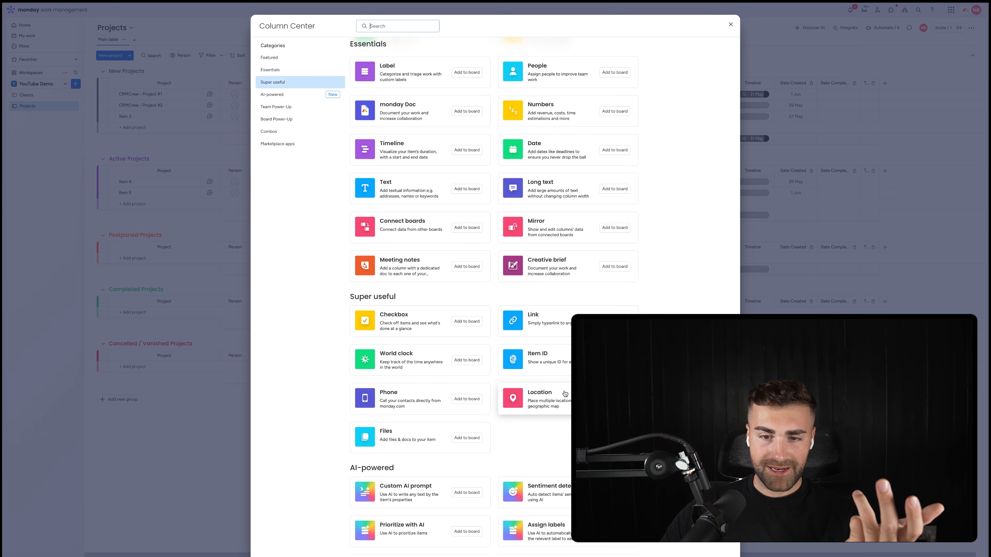
{"action": "scroll", "coordinate": [565, 393], "scroll_direction": "down", "scroll_amount": 2}
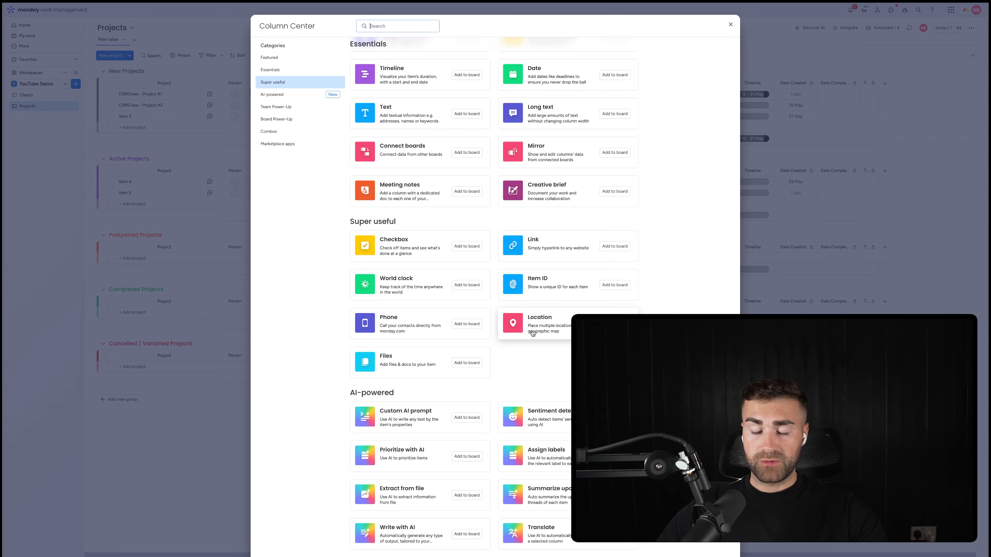
{"action": "scroll", "coordinate": [535, 331], "scroll_direction": "down", "scroll_amount": 4}
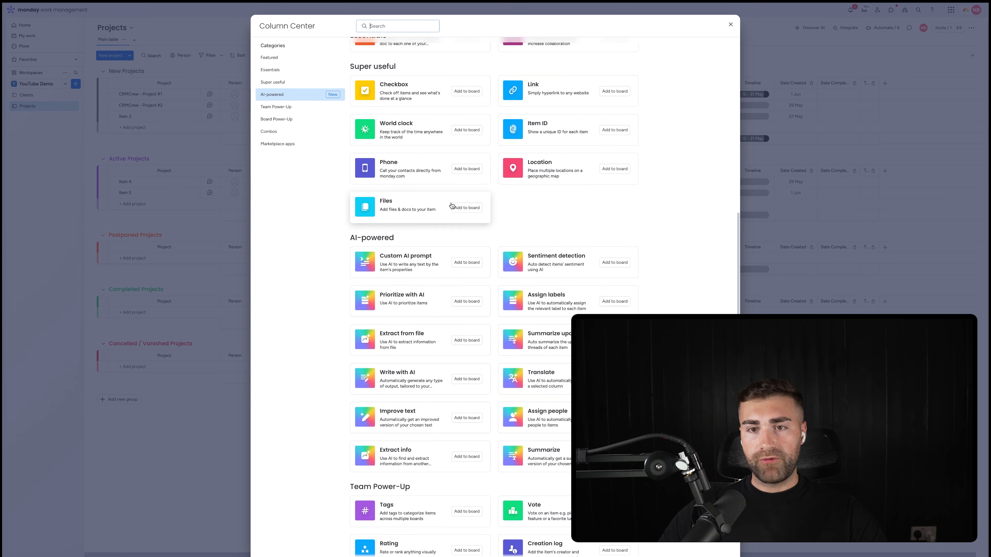
{"action": "left_click", "coordinate": [461, 207]}
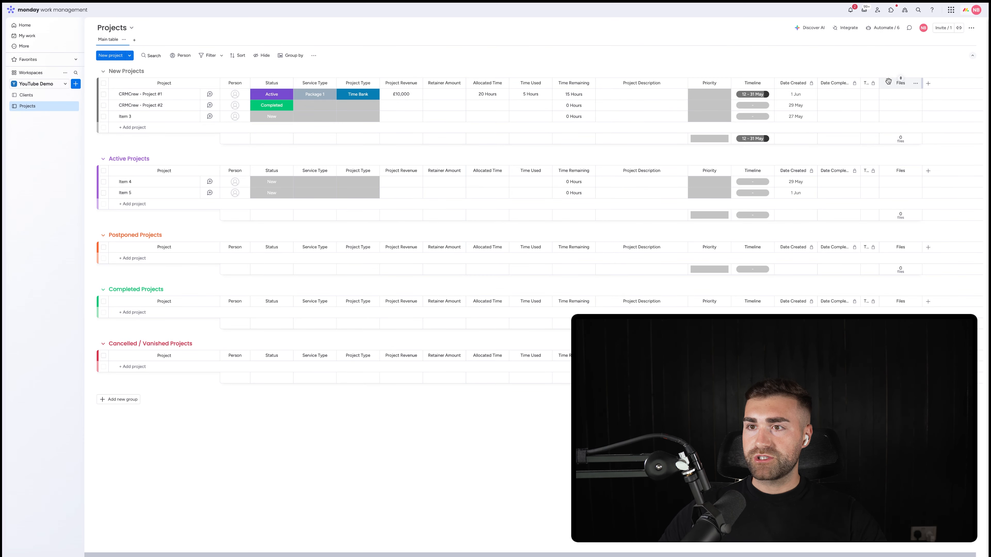
{"action": "left_click_drag", "start_coordinate": [890, 80], "coordinate": [795, 83]}
Step: Hide the column summary of the Files column on the Projects board
{"action": "left_click", "coordinate": [793, 94]}
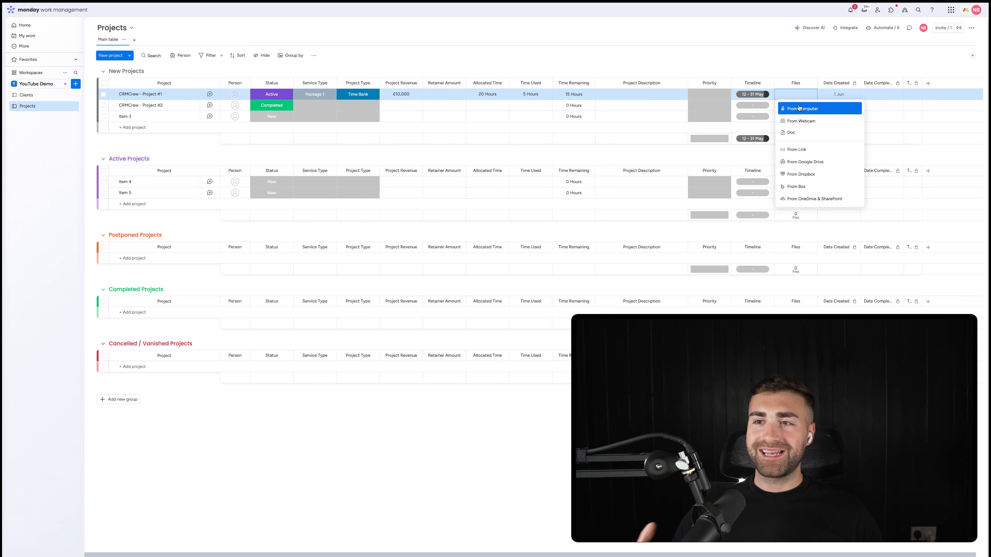
{"action": "left_click", "coordinate": [779, 66]}
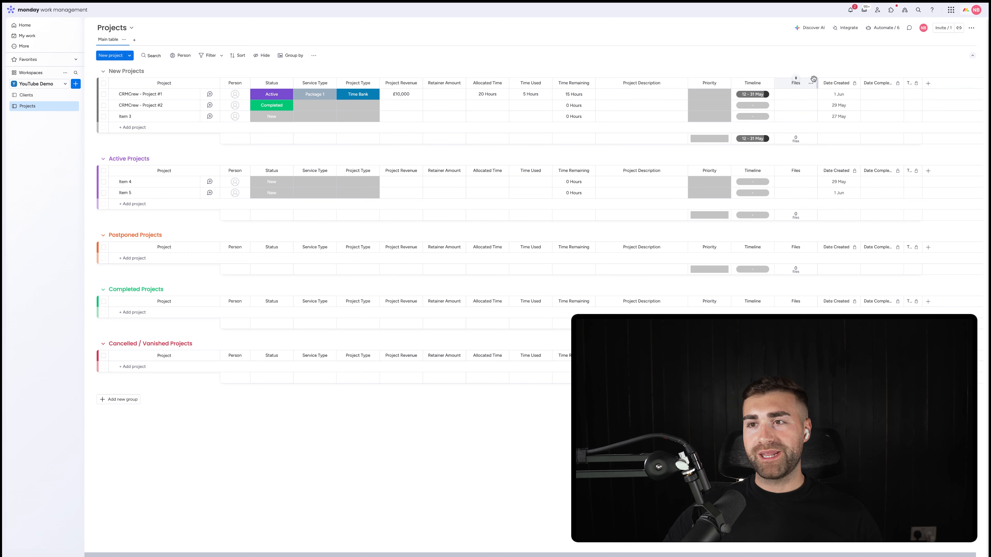
{"action": "left_click", "coordinate": [811, 83]}
{"action": "left_click", "coordinate": [764, 129]}
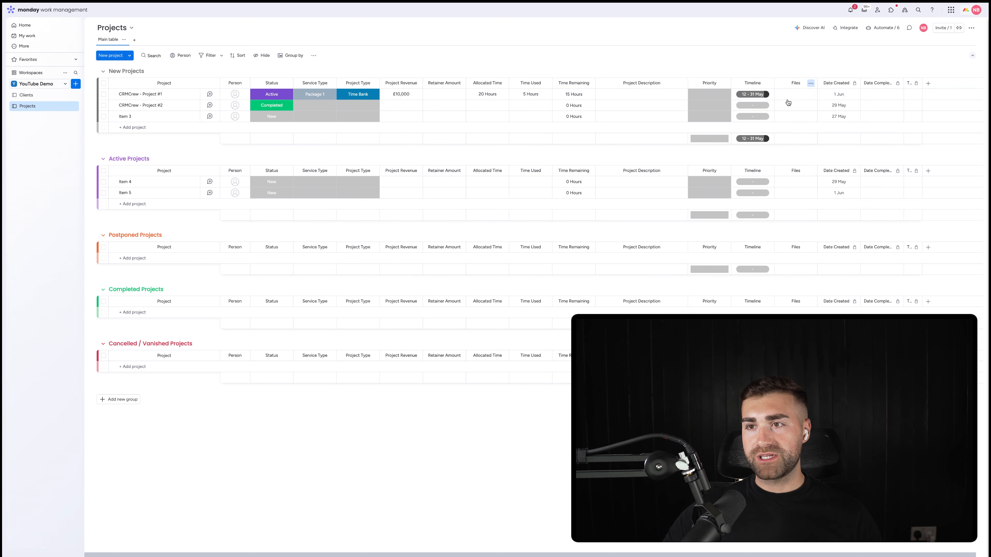
{"action": "left_click", "coordinate": [788, 97]}
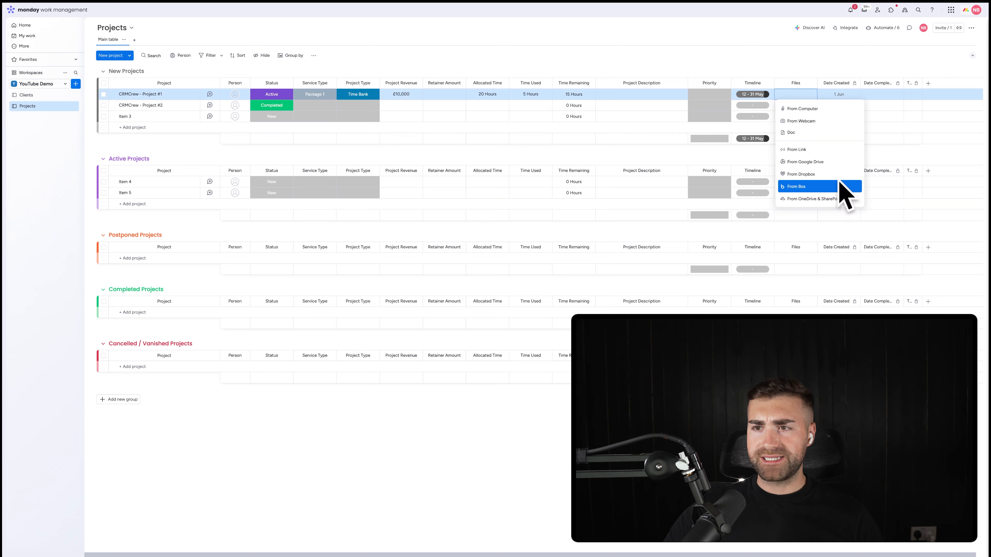
{"action": "left_click", "coordinate": [798, 153]}
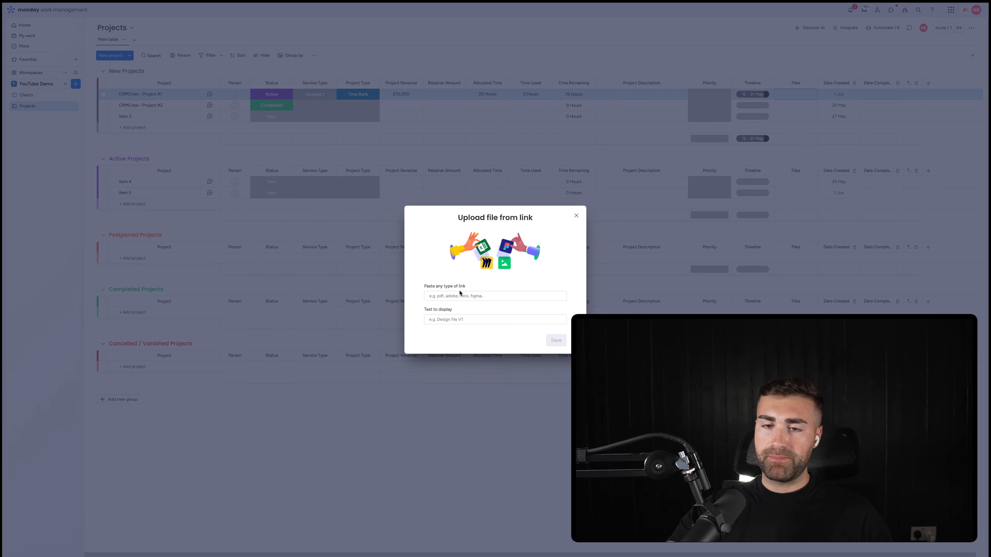
{"action": "left_click", "coordinate": [443, 319]}
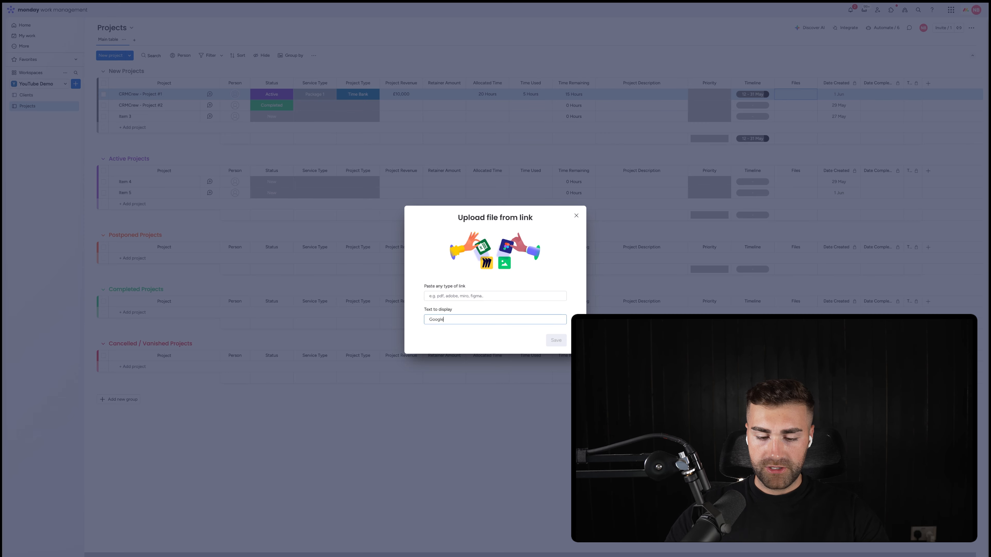
{"action": "left_click", "coordinate": [445, 297]}
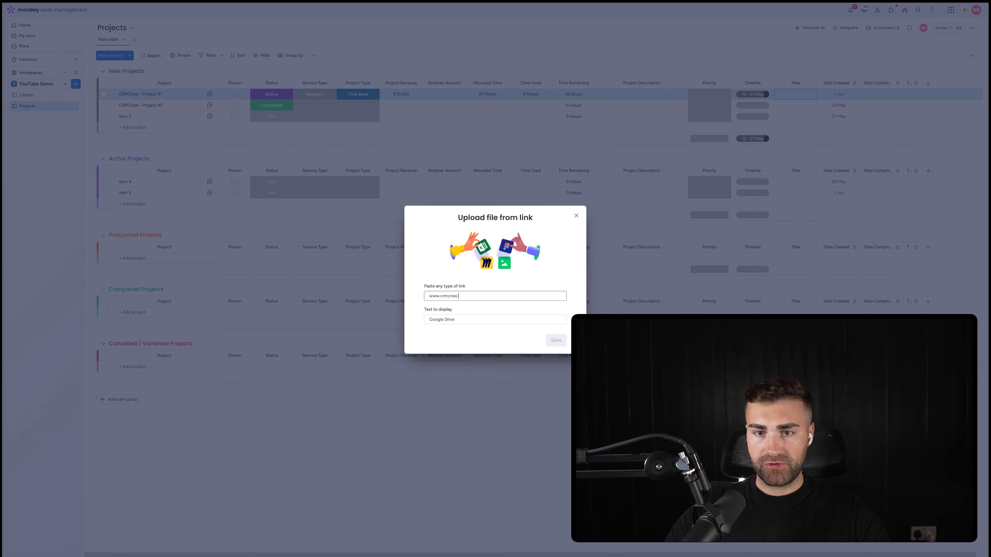
{"action": "type", "text": ".com"}
{"action": "left_click", "coordinate": [453, 277]}
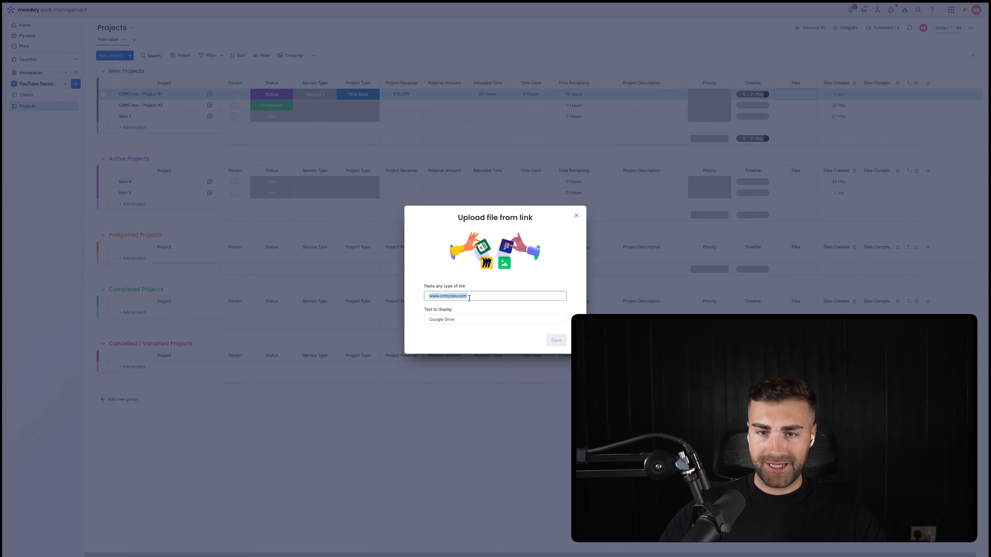
{"action": "key", "text": "Tab"}
{"action": "key", "text": "BackSpace"}
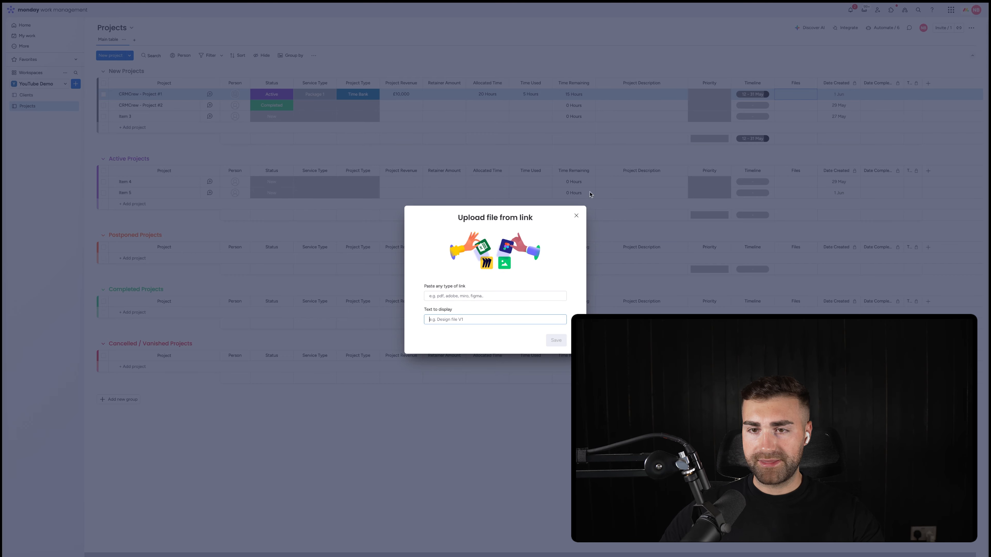
{"action": "left_click", "coordinate": [576, 216]}
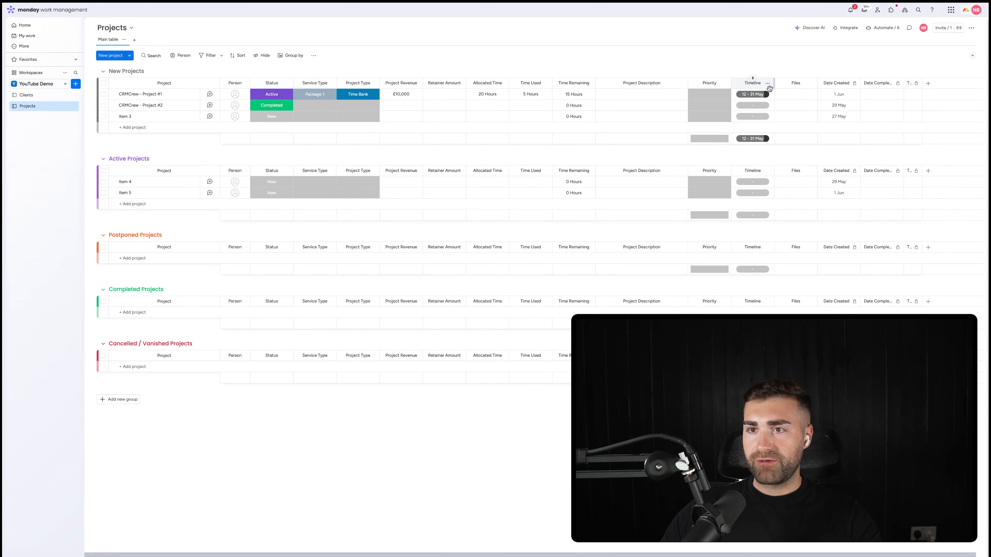
{"action": "left_click", "coordinate": [721, 97]}
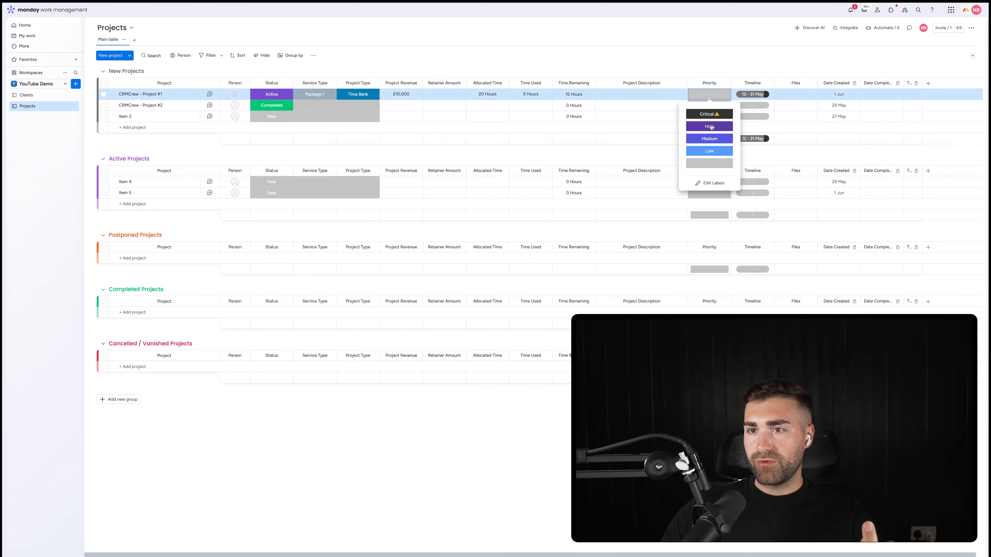
{"action": "left_click", "coordinate": [393, 109]}
Step: Assign the first suggested person to CRMCrew - Project #1 and the second suggested person to CRMCrew - Project #2
{"action": "left_click", "coordinate": [234, 96]}
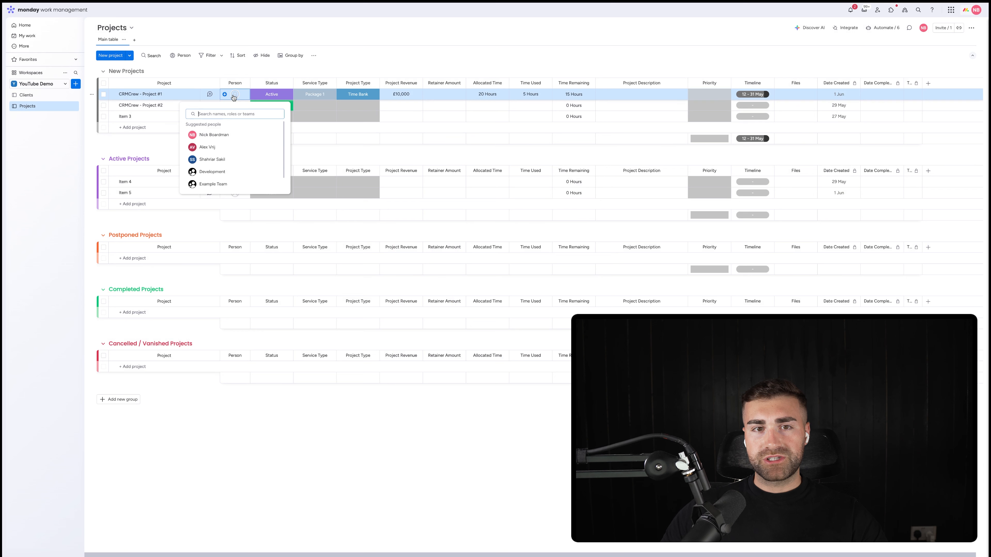
{"action": "left_click", "coordinate": [214, 135]}
{"action": "left_click", "coordinate": [234, 105]}
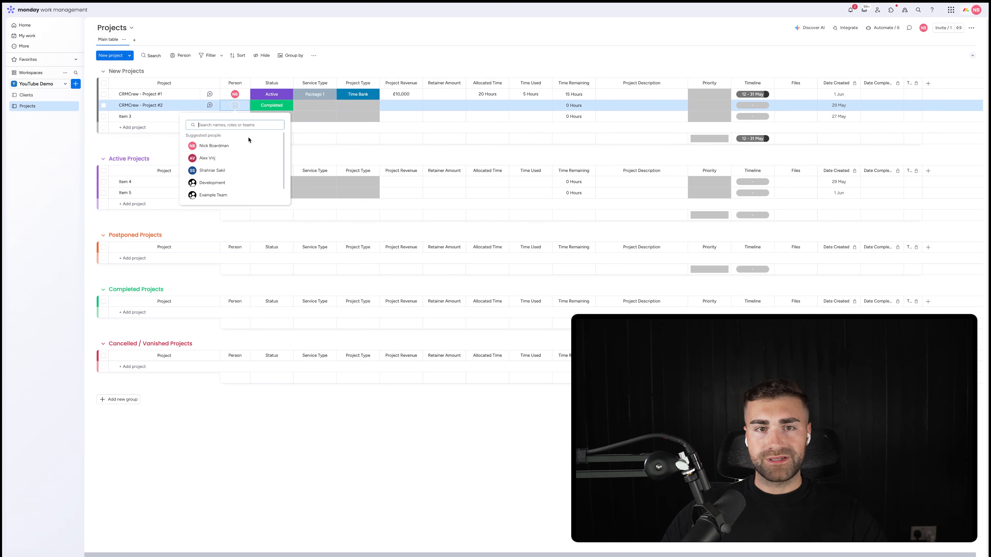
{"action": "left_click", "coordinate": [211, 159]}
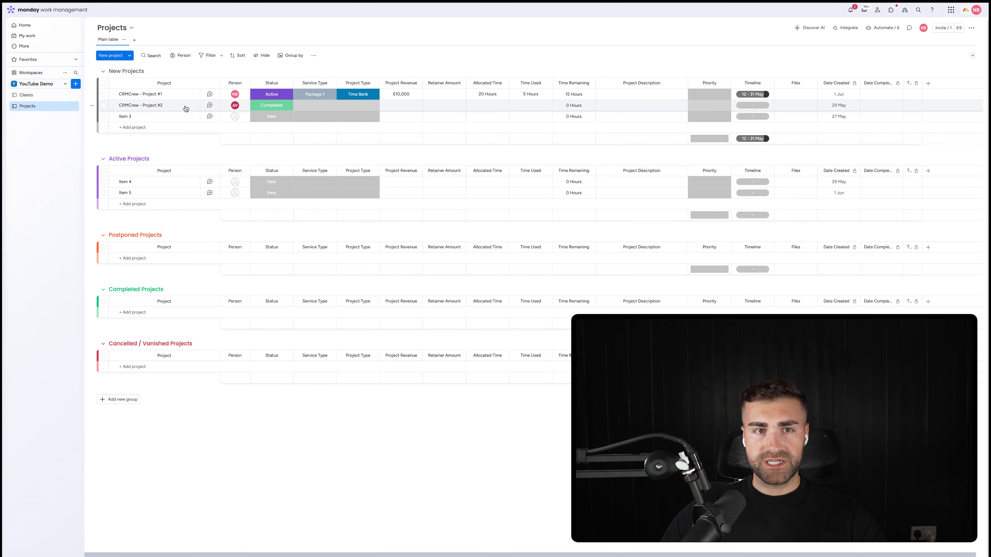
Step: Delete the placeholder projects Item 3, Item 4 and Item 5 from the New Projects and Active Projects groups
{"action": "left_click", "coordinate": [103, 117]}
{"action": "left_click", "coordinate": [103, 181]}
{"action": "left_click", "coordinate": [104, 193]}
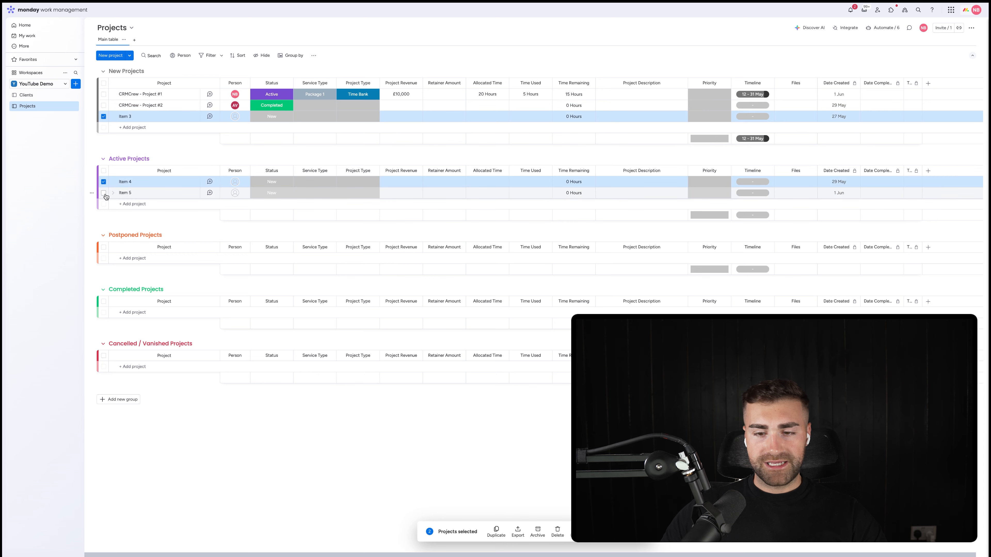
{"action": "left_click", "coordinate": [555, 530]}
{"action": "left_click", "coordinate": [557, 292]}
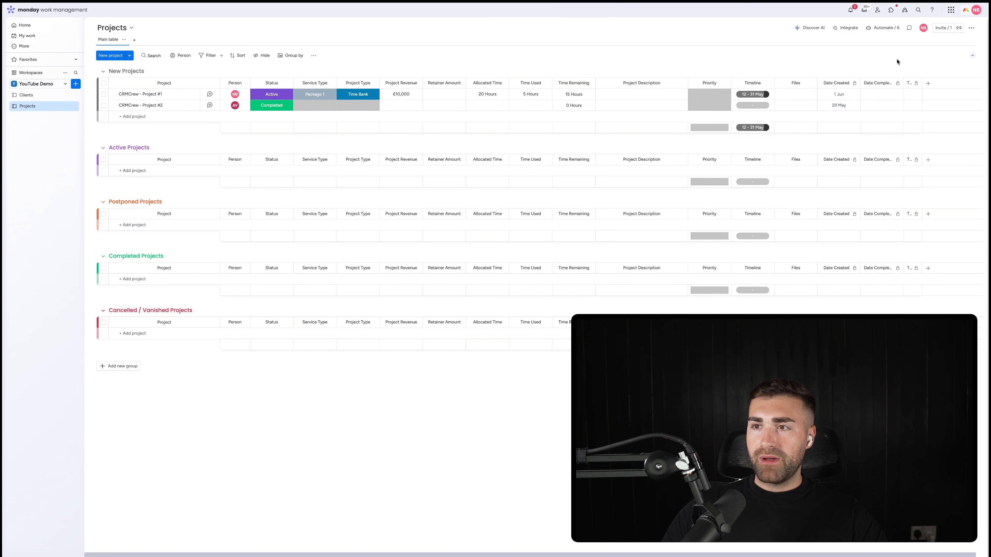
Step: Add a Dropdown column from the Column Center and place it between Project Revenue and Retainer Amount
{"action": "left_click", "coordinate": [928, 83]}
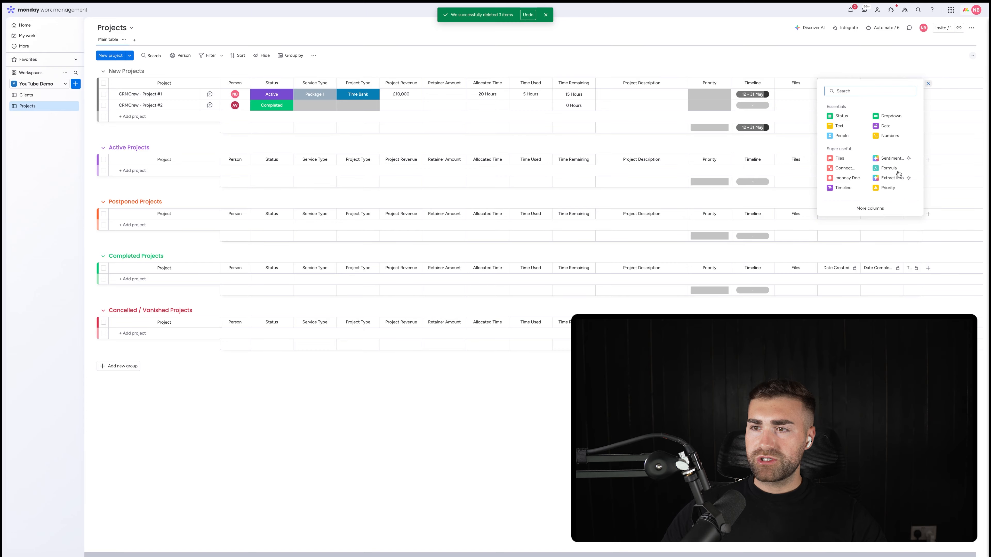
{"action": "left_click", "coordinate": [870, 209]}
{"action": "scroll", "coordinate": [571, 234], "scroll_direction": "down", "scroll_amount": 10}
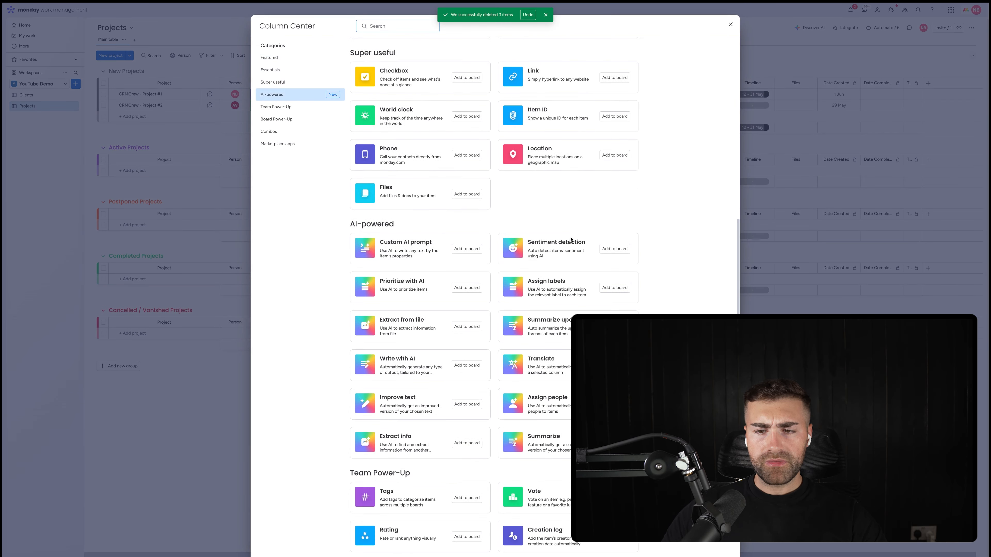
{"action": "scroll", "coordinate": [571, 239], "scroll_direction": "down", "scroll_amount": 5}
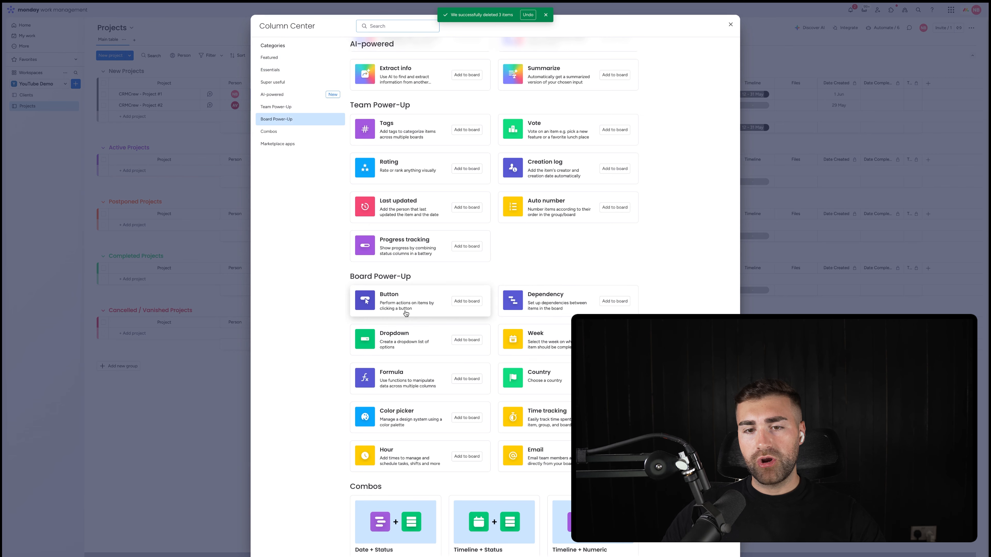
{"action": "left_click", "coordinate": [418, 342]}
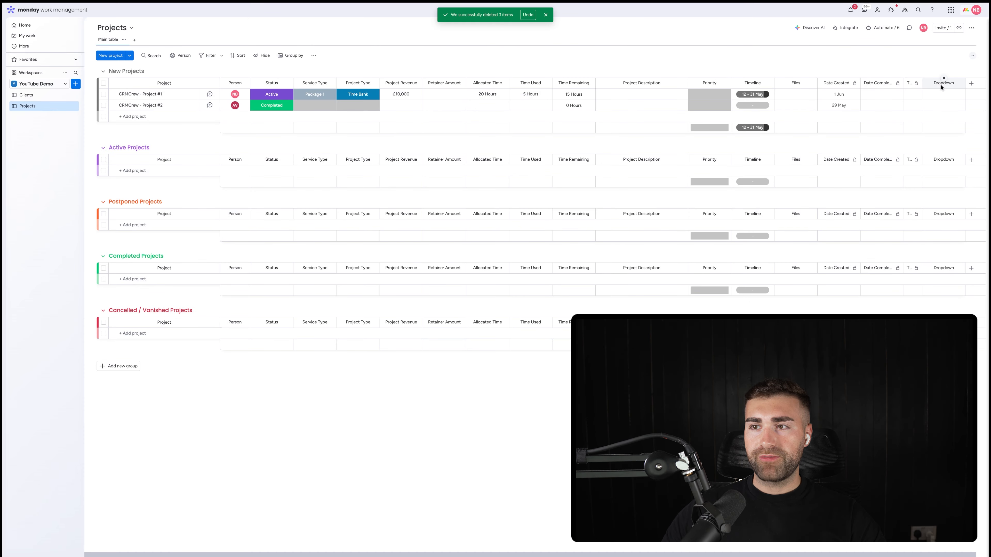
{"action": "left_click_drag", "start_coordinate": [928, 83], "coordinate": [429, 94]}
Step: Set the Service Type of CRMCrew - Project #2 to Package 1 after trying Package 2
{"action": "left_click", "coordinate": [321, 109]}
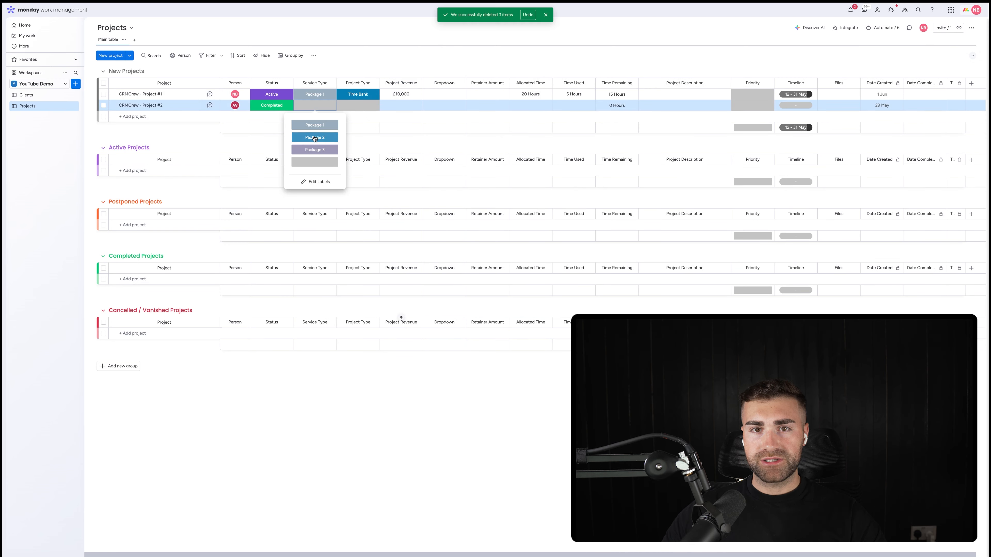
{"action": "left_click", "coordinate": [315, 140]}
{"action": "left_click", "coordinate": [316, 109]}
{"action": "left_click", "coordinate": [312, 128]}
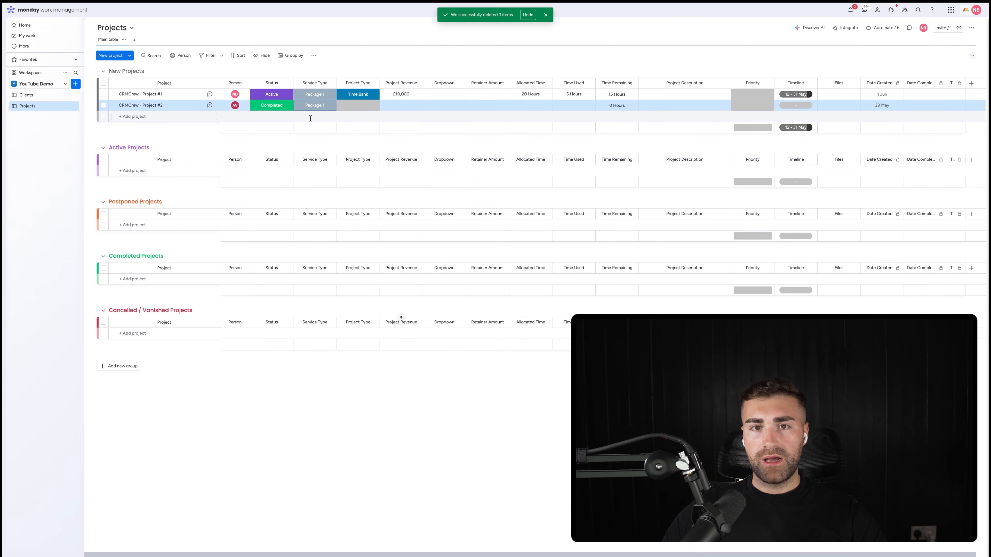
{"action": "left_click", "coordinate": [312, 111]}
{"action": "left_click", "coordinate": [389, 60]}
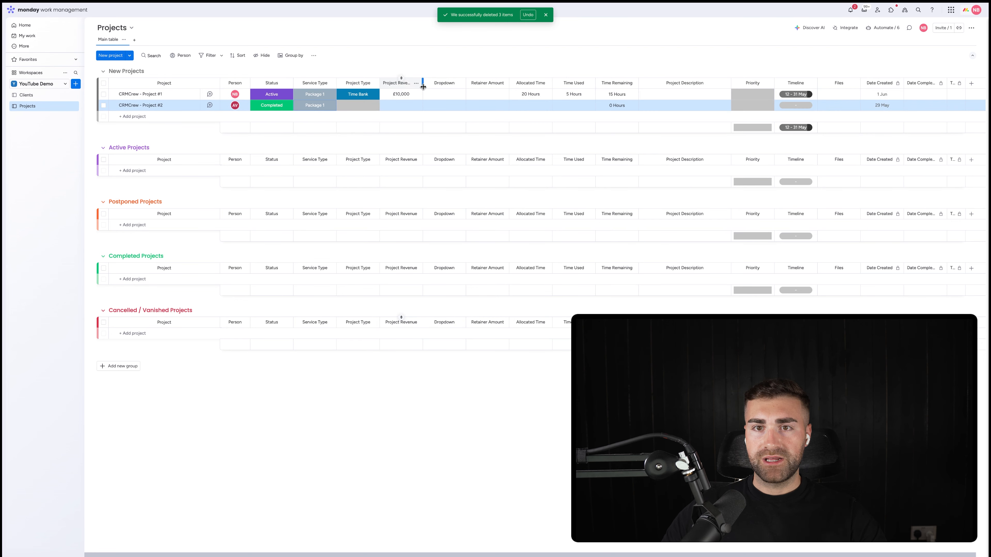
Step: Create the labels Option 1 and Option 2 in the Dropdown cell of CRMCrew - Project #1, applying both
{"action": "left_click", "coordinate": [444, 94]}
{"action": "type", "text": "Op"}
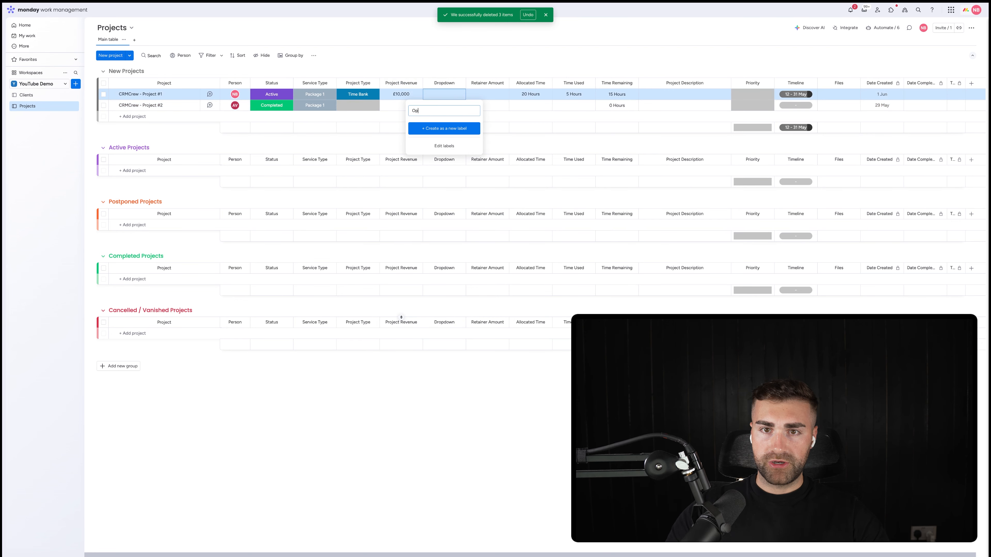
{"action": "type", "text": "tion"}
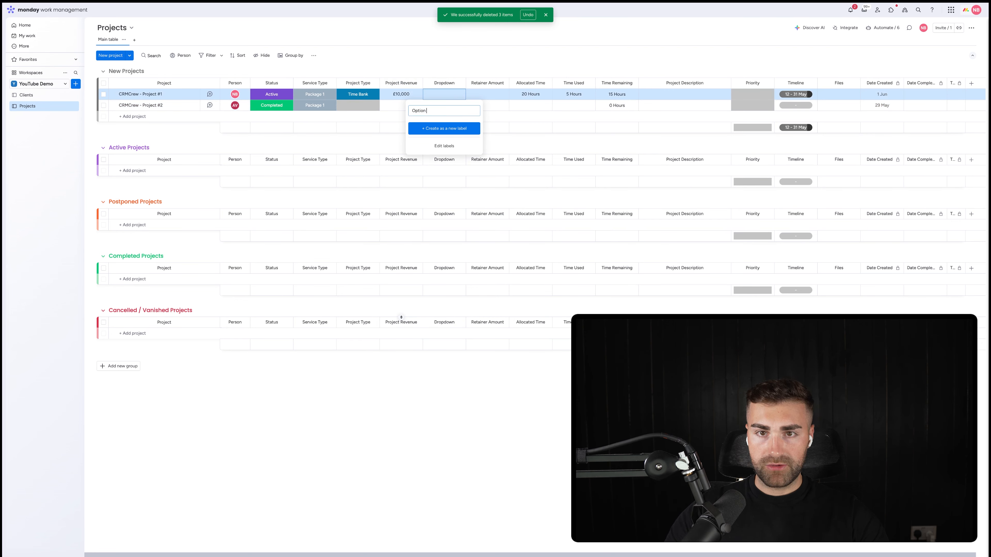
{"action": "type", "text": " 1"}
{"action": "key", "text": "Return"}
{"action": "type", "text": "Optio"}
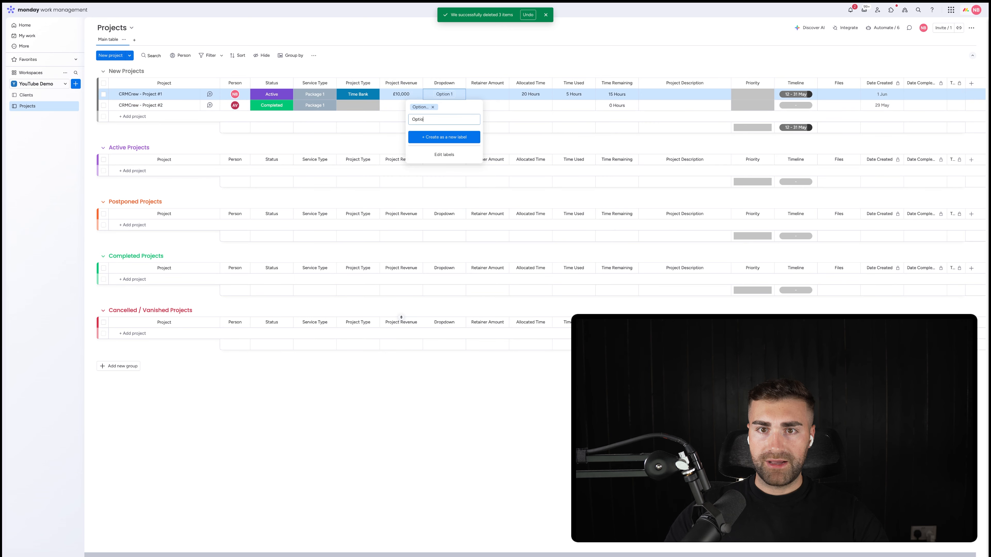
{"action": "type", "text": "n 2"}
{"action": "key", "text": "Return"}
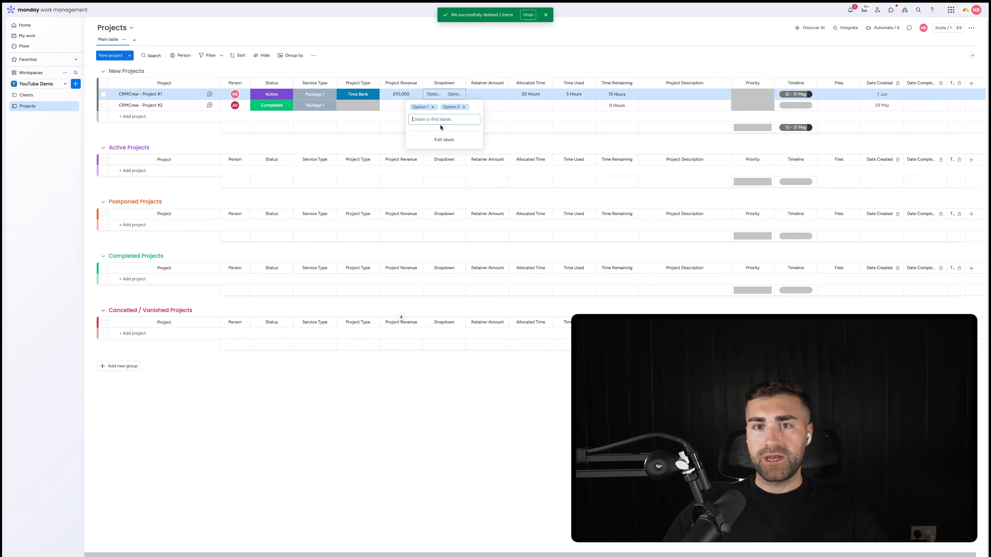
{"action": "left_click", "coordinate": [443, 86]}
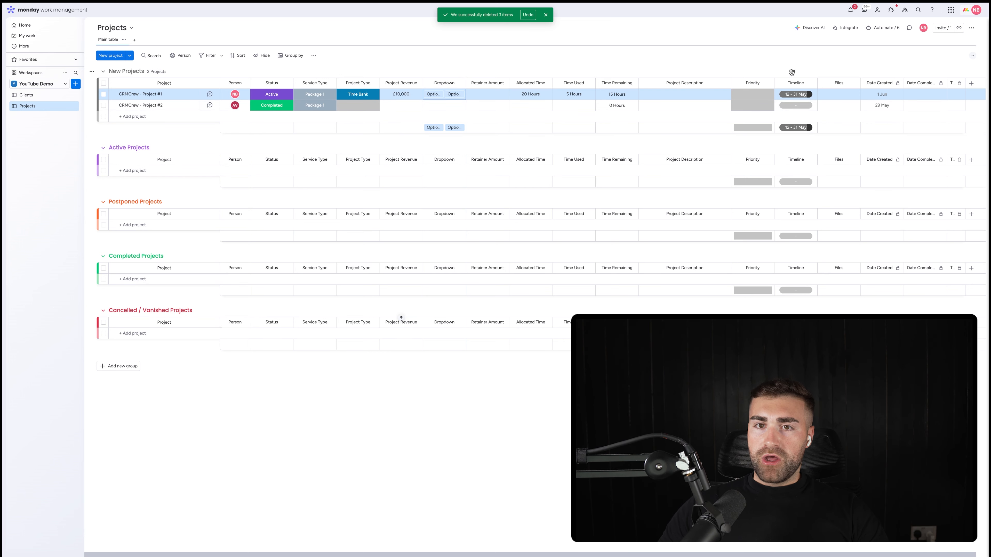
Step: Hide the column summaries of the Dropdown, Priority and Timeline columns
{"action": "left_click", "coordinate": [459, 83]}
{"action": "mouse_move", "coordinate": [503, 87]}
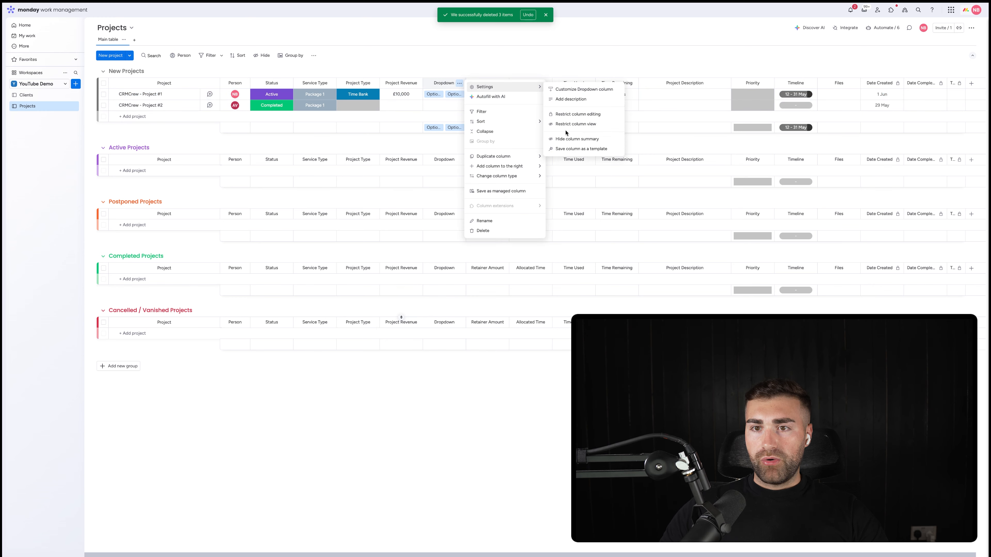
{"action": "left_click", "coordinate": [577, 138]}
{"action": "left_click", "coordinate": [768, 83]}
{"action": "mouse_move", "coordinate": [777, 87]}
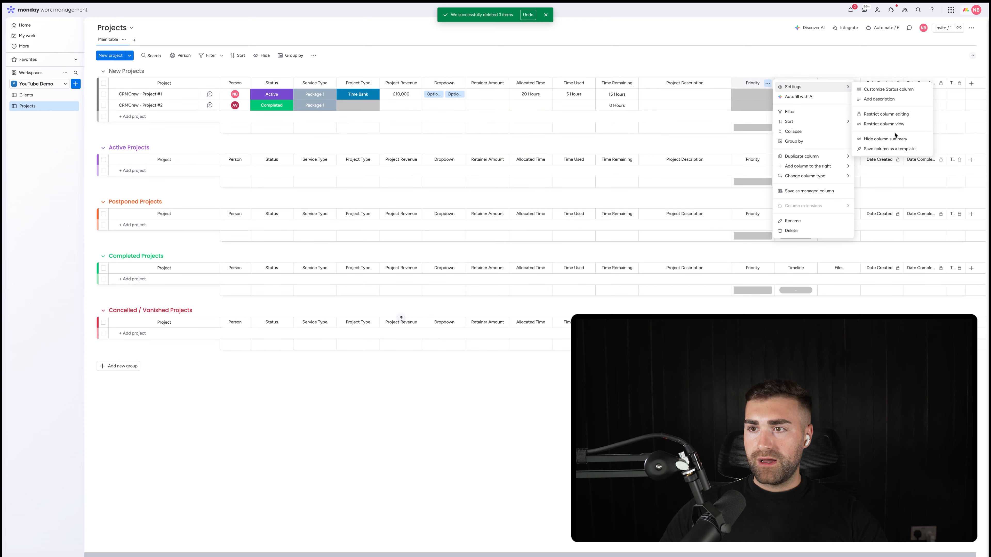
{"action": "left_click", "coordinate": [882, 139]}
{"action": "left_click", "coordinate": [812, 85]}
{"action": "mouse_move", "coordinate": [856, 97]}
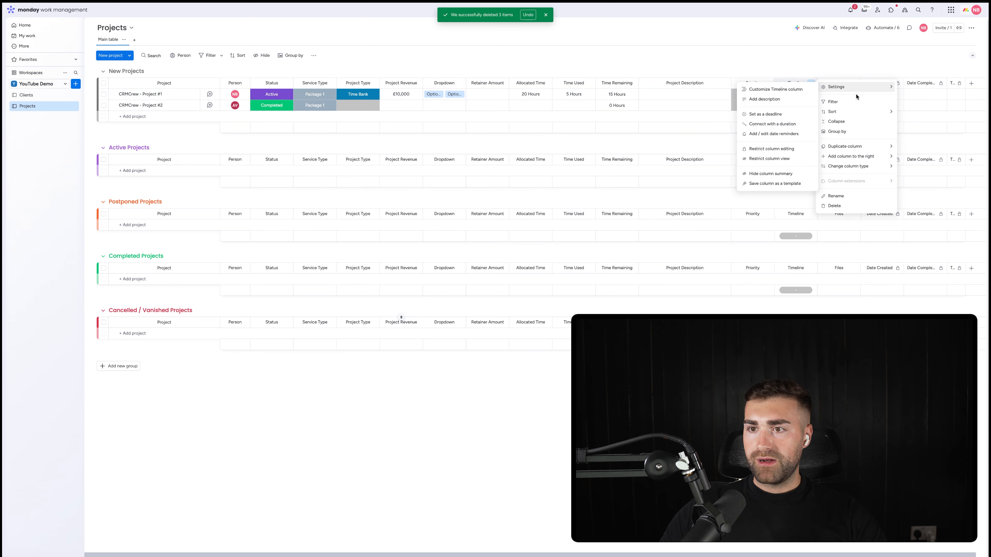
{"action": "left_click", "coordinate": [772, 173]}
Step: Search the column types for "conne" and add a Connect boards column to the end of the Projects board
{"action": "scroll", "coordinate": [794, 68], "scroll_direction": "right", "scroll_amount": 1}
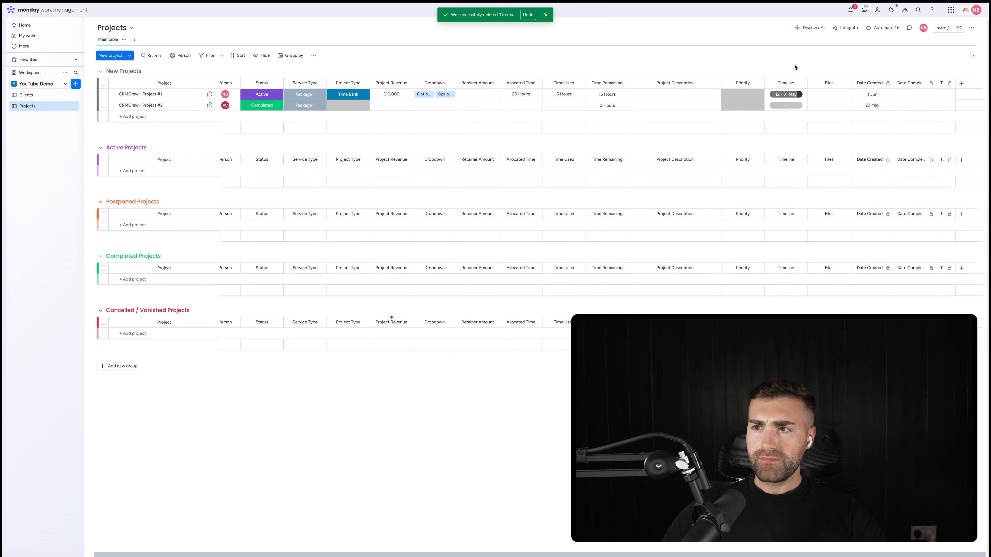
{"action": "left_click", "coordinate": [961, 83]}
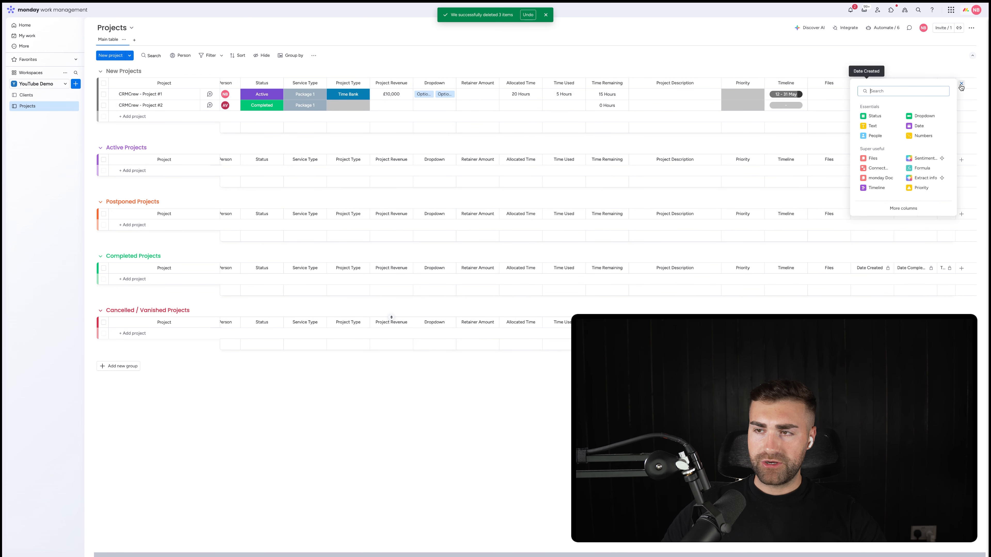
{"action": "type", "text": "connect"}
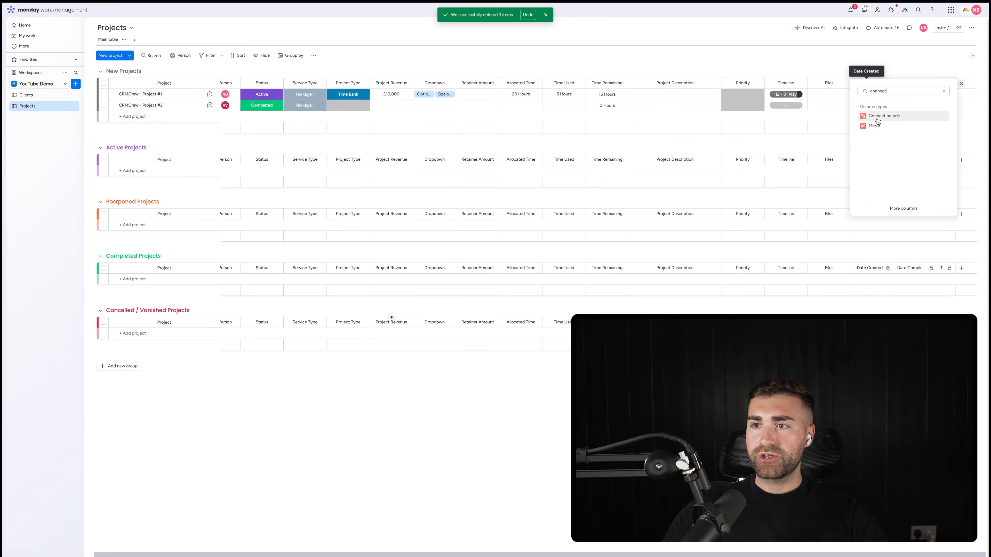
{"action": "left_click", "coordinate": [881, 115]}
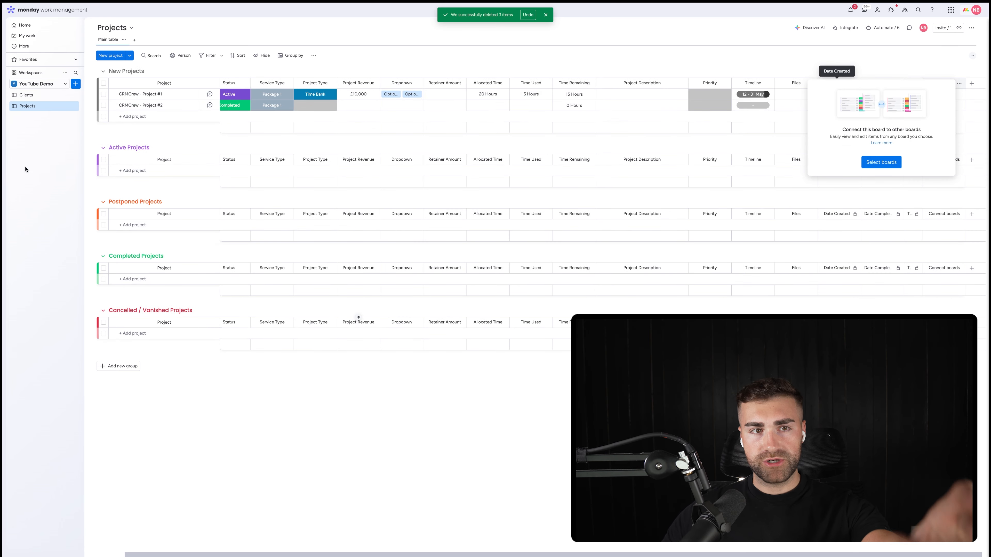
Step: Connect the new Connect boards column to the Clients board in the YouTube Demo workspace with a two-way connection
{"action": "left_click", "coordinate": [887, 164]}
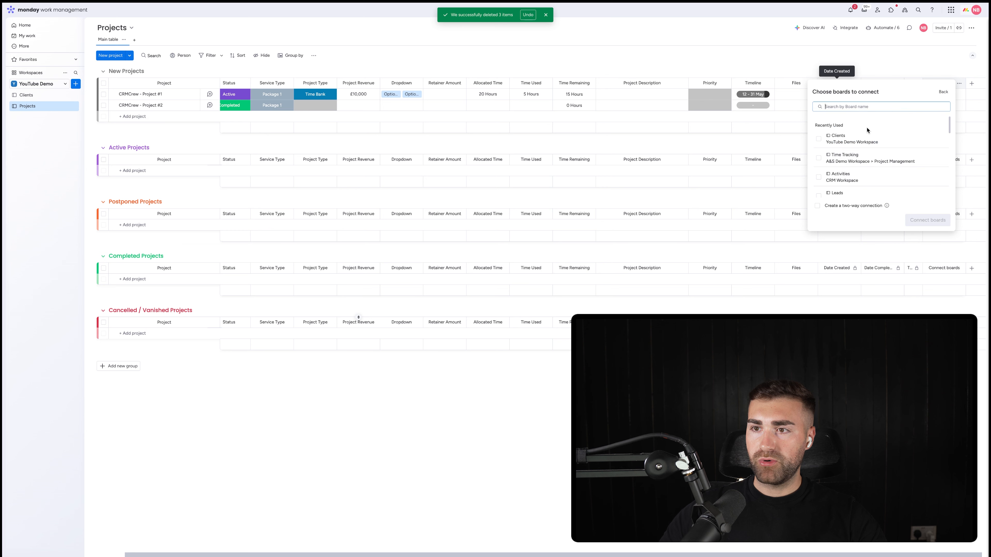
{"action": "left_click", "coordinate": [851, 141]}
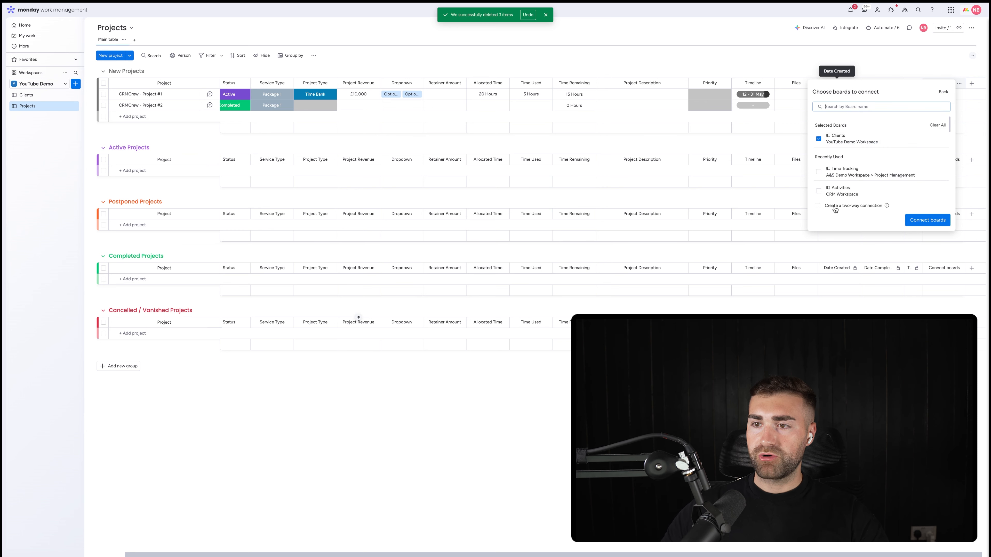
{"action": "left_click", "coordinate": [932, 220]}
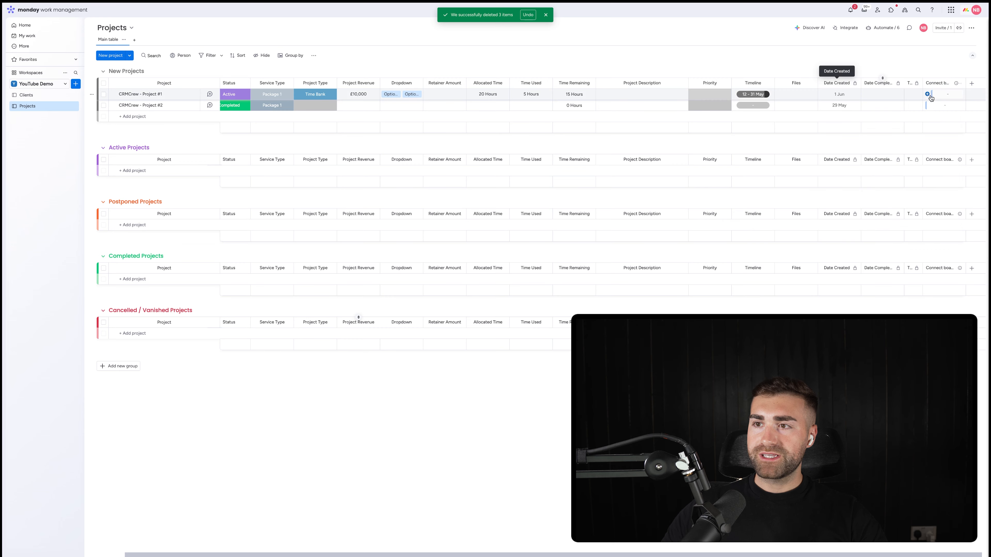
Step: Move the Connect boards column between Person and Status and rename it Client
{"action": "left_click_drag", "start_coordinate": [933, 80], "coordinate": [273, 89]}
{"action": "left_click", "coordinate": [272, 85]}
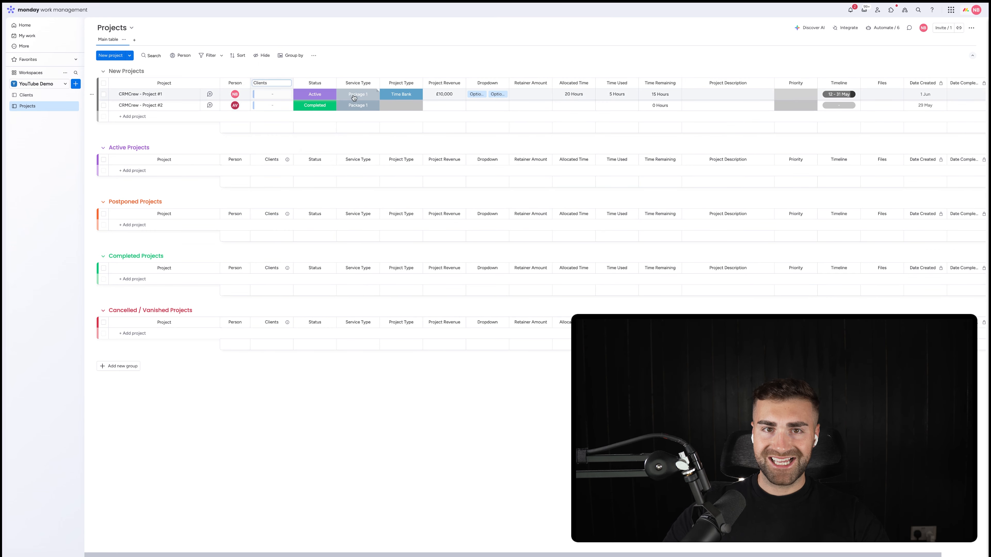
{"action": "key", "text": "BackSpace"}
{"action": "key", "text": "Return"}
Step: Link CRMCrew - Project #1 and CRMCrew - Project #2 to the client CRMCrew Limited, and widen the Client column to fit the name
{"action": "left_click", "coordinate": [252, 94]}
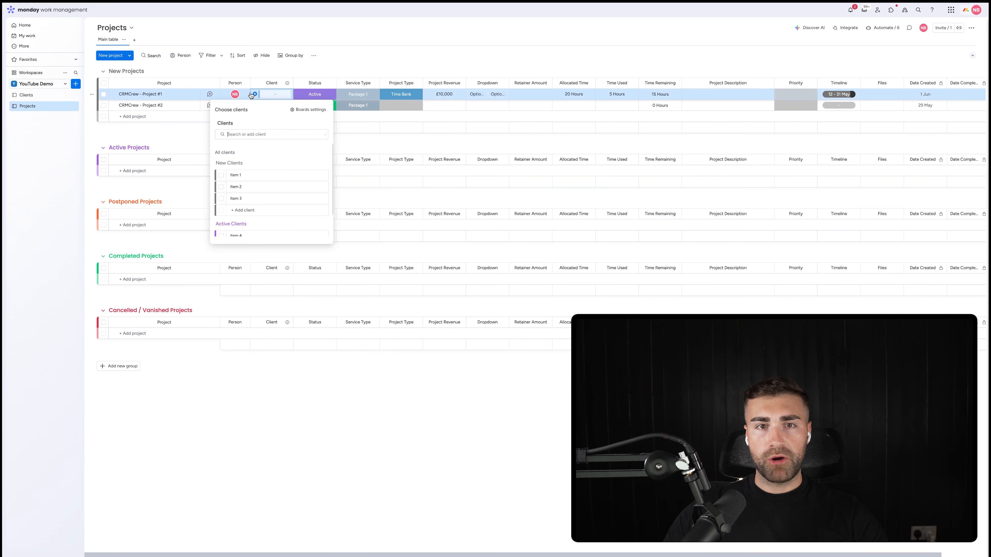
{"action": "scroll", "coordinate": [222, 180], "scroll_direction": "down", "scroll_amount": 3}
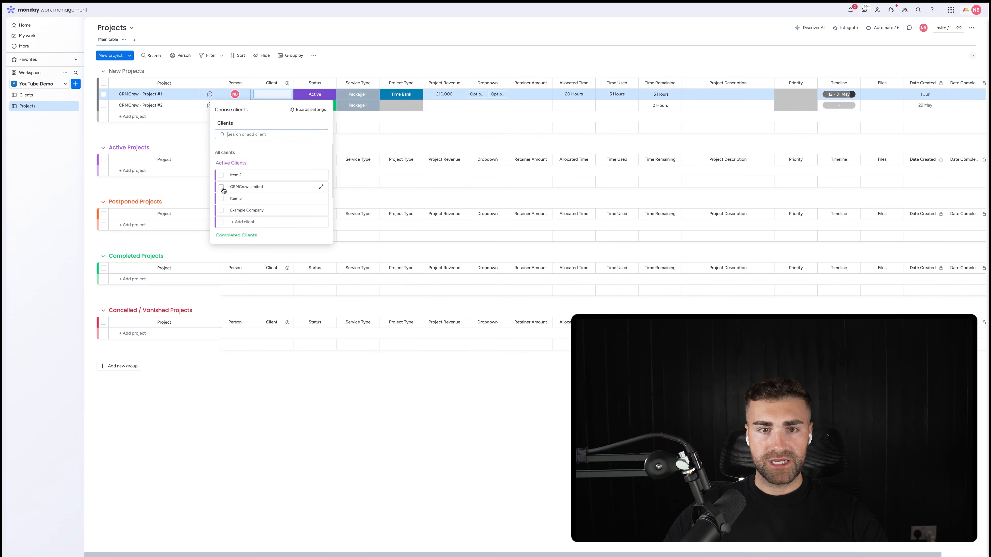
{"action": "left_click", "coordinate": [221, 187]}
{"action": "left_click", "coordinate": [331, 65]}
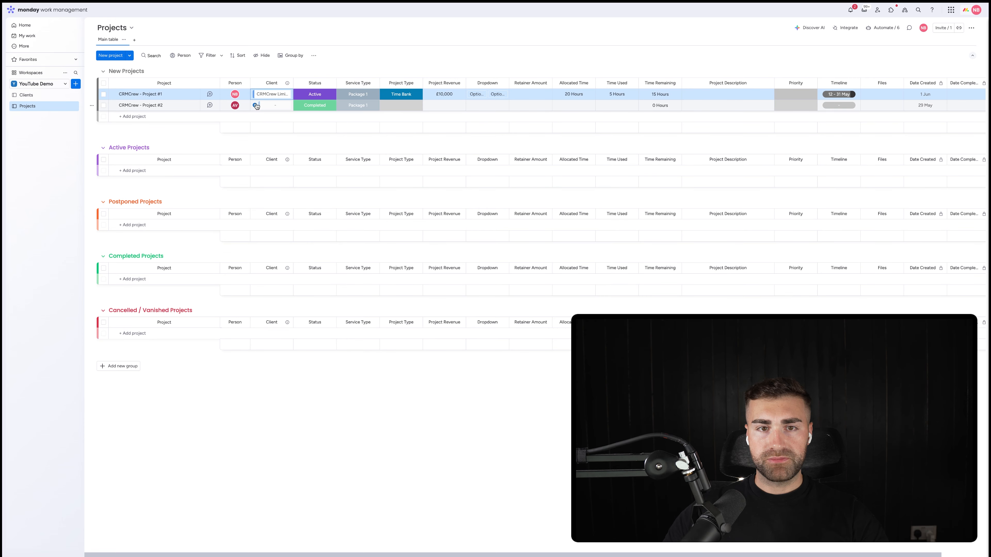
{"action": "left_click", "coordinate": [256, 106]}
{"action": "left_click", "coordinate": [222, 199]}
{"action": "left_click", "coordinate": [328, 68]}
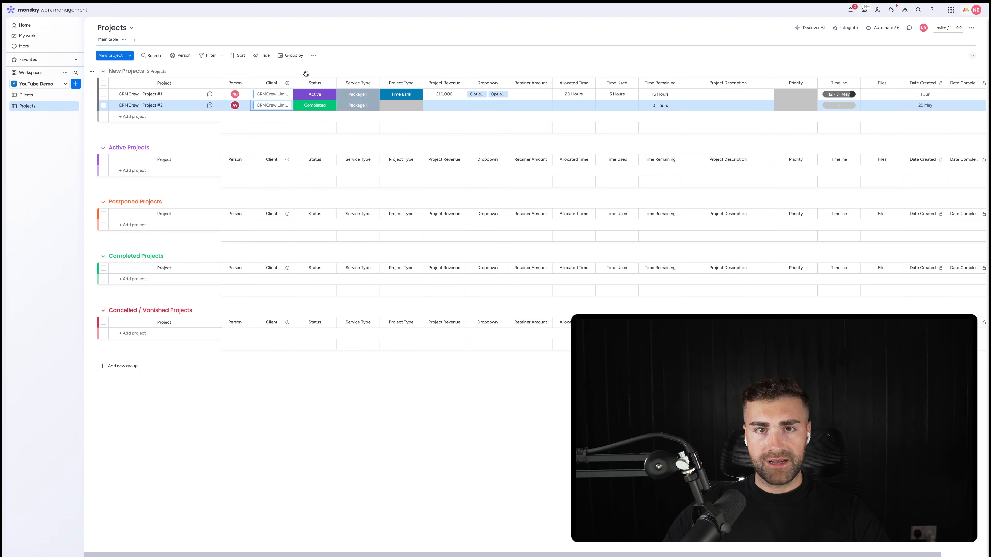
{"action": "left_click_drag", "start_coordinate": [292, 83], "coordinate": [320, 83]}
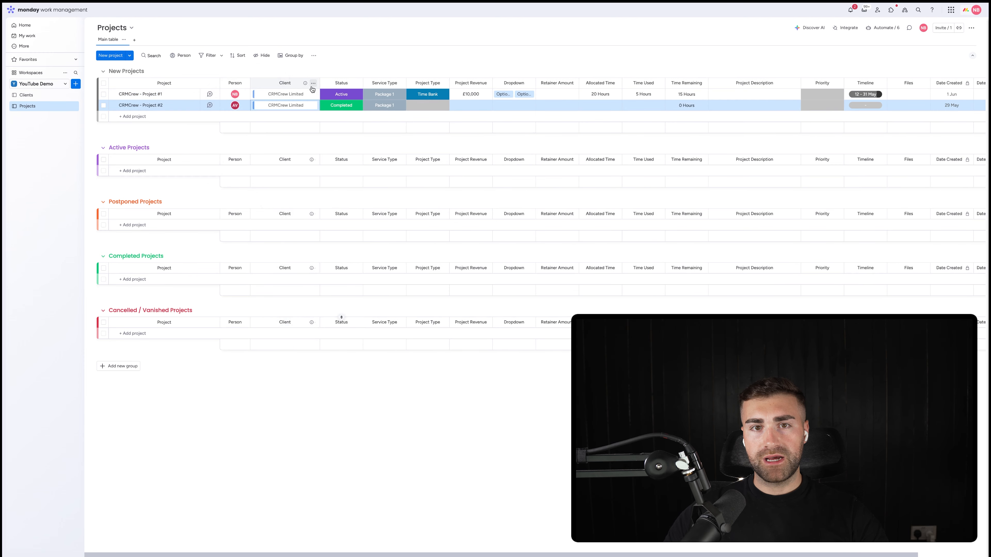
{"action": "left_click", "coordinate": [462, 60]}
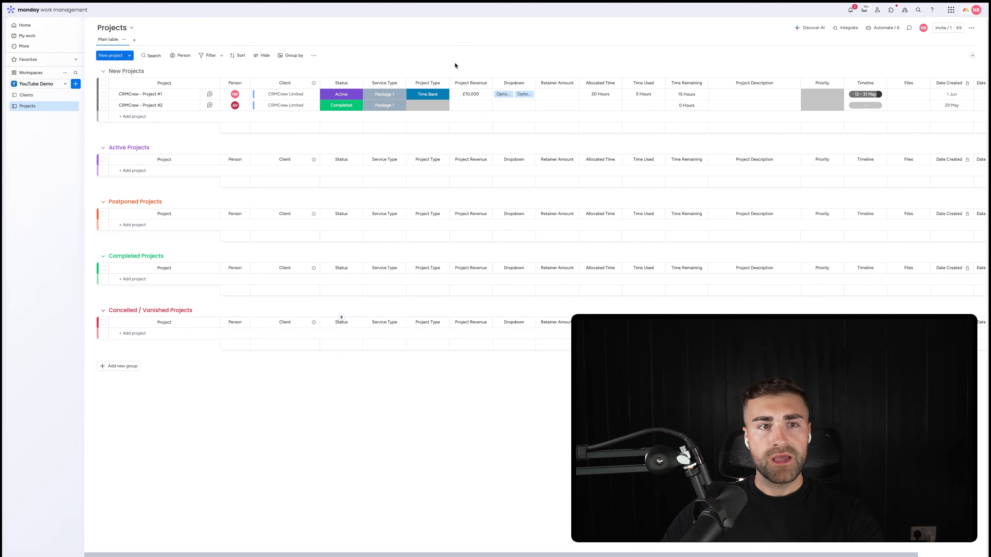
Step: On the Clients board, rename the link to Projects column as Projects and place it directly after Client Type
{"action": "left_click", "coordinate": [31, 96]}
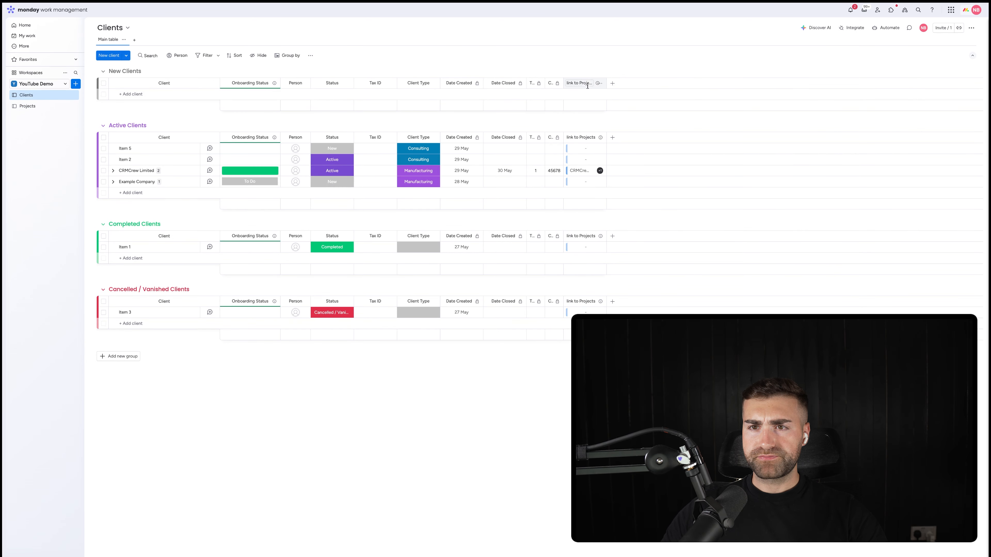
{"action": "left_click", "coordinate": [585, 85]}
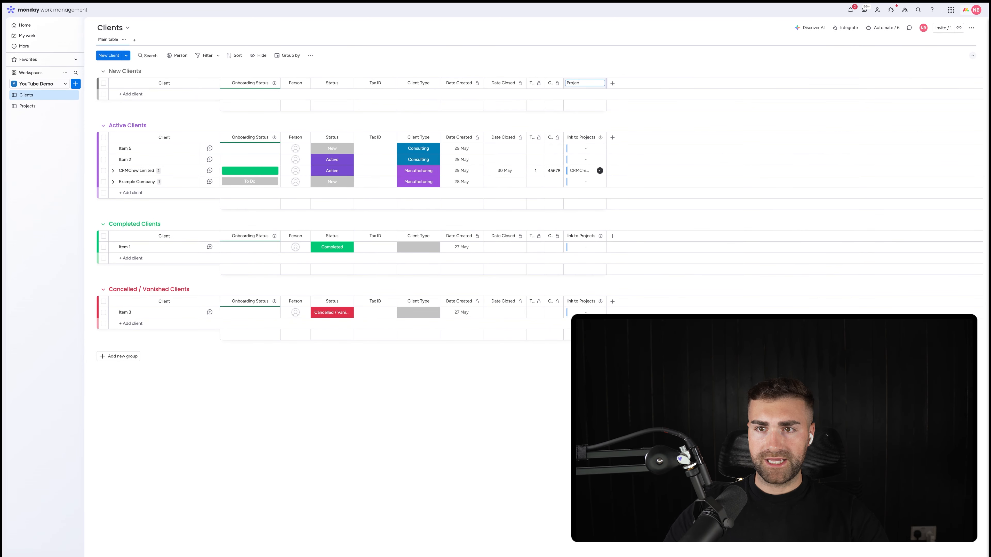
{"action": "key", "text": "Return"}
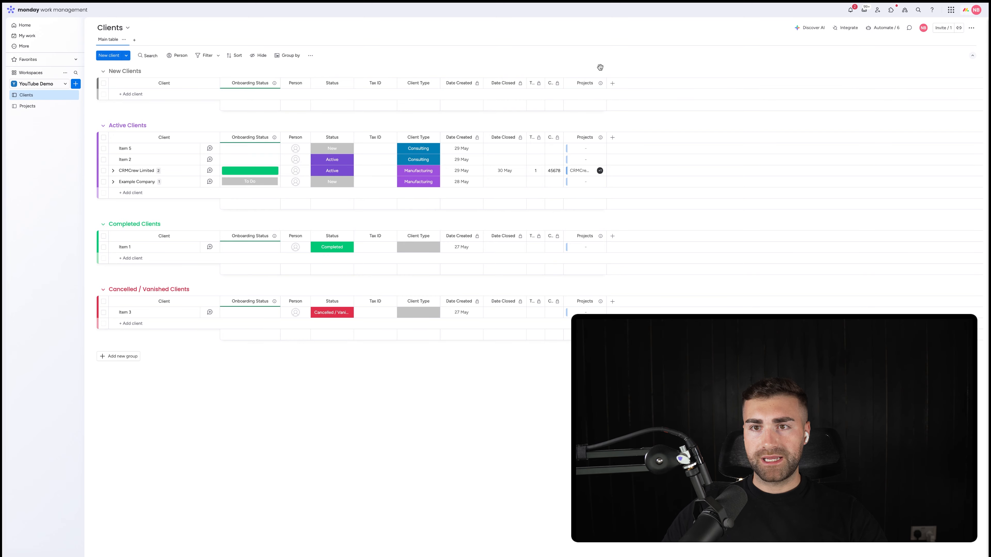
{"action": "left_click_drag", "start_coordinate": [575, 80], "coordinate": [482, 83]}
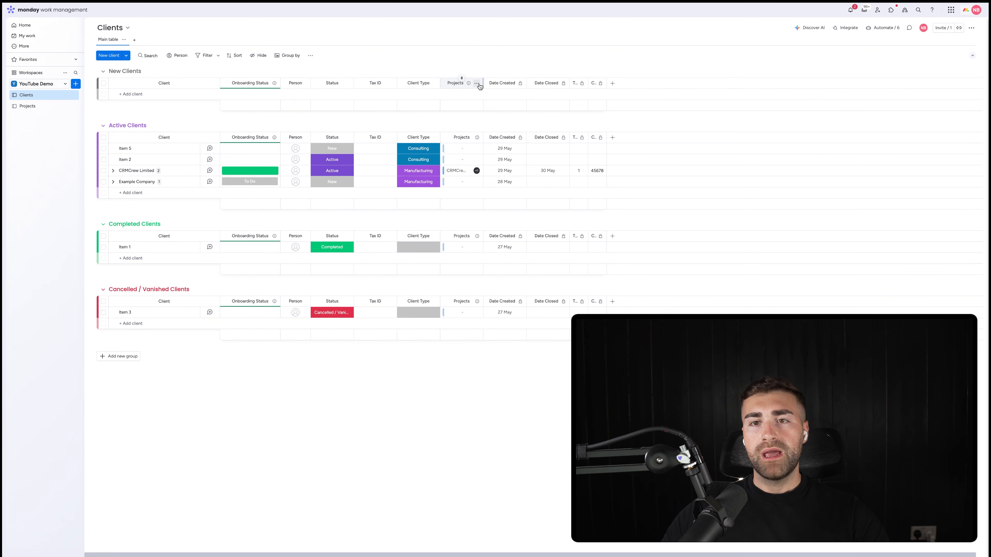
Step: Add a Mirror column directly after Projects on the Clients board, mirroring the Status column of the Projects board
{"action": "left_click", "coordinate": [477, 84]}
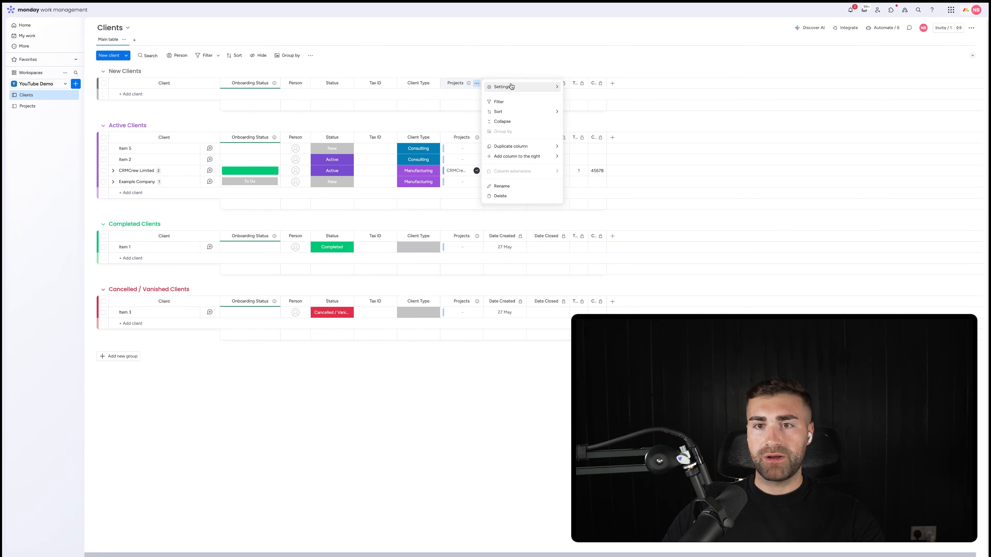
{"action": "mouse_move", "coordinate": [499, 160]}
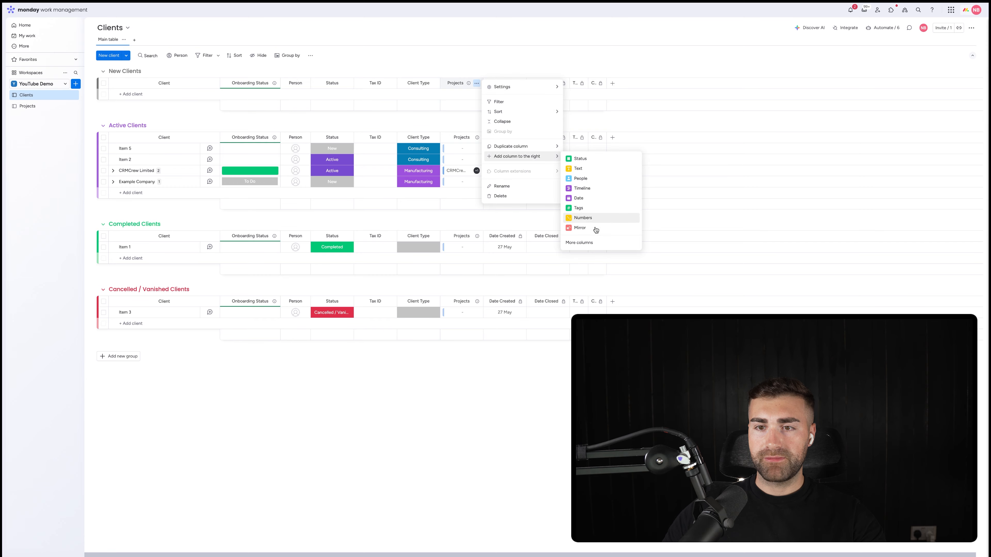
{"action": "left_click", "coordinate": [584, 228]}
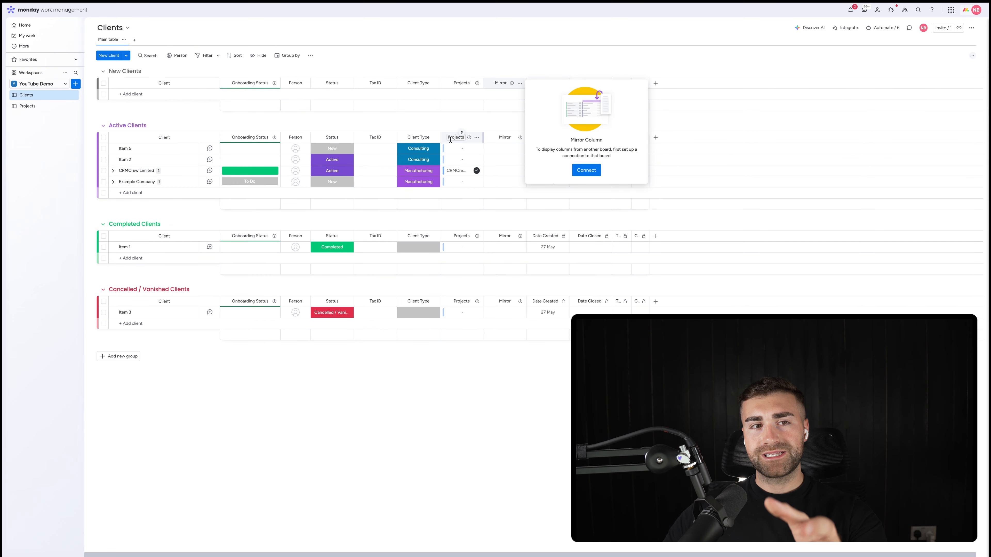
{"action": "left_click", "coordinate": [588, 176]}
{"action": "left_click", "coordinate": [556, 111]}
{"action": "left_click", "coordinate": [562, 129]}
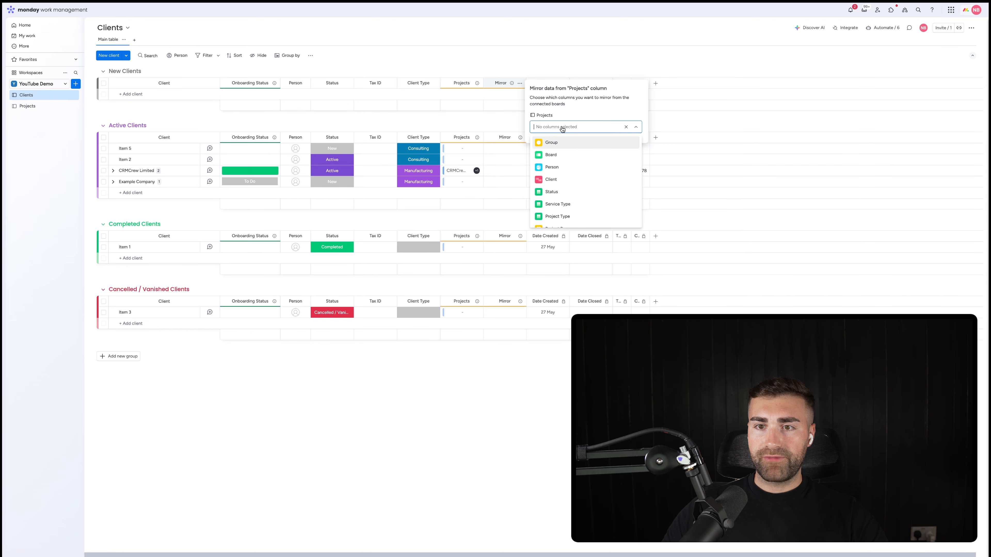
{"action": "left_click", "coordinate": [568, 198]}
Step: Rename the Mirror column Project Status and widen the Projects column beside it
{"action": "left_click", "coordinate": [504, 137]}
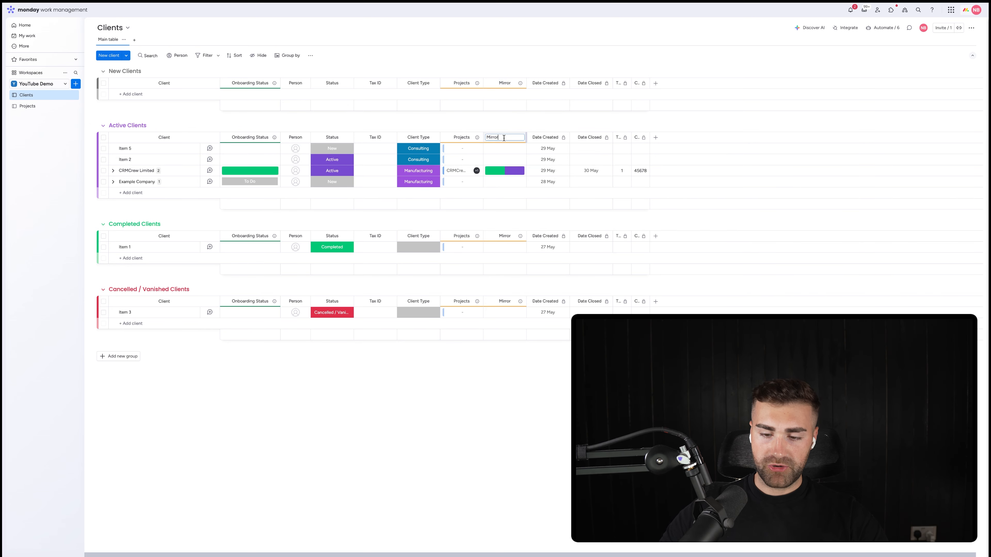
{"action": "type", "text": "Project Stat"}
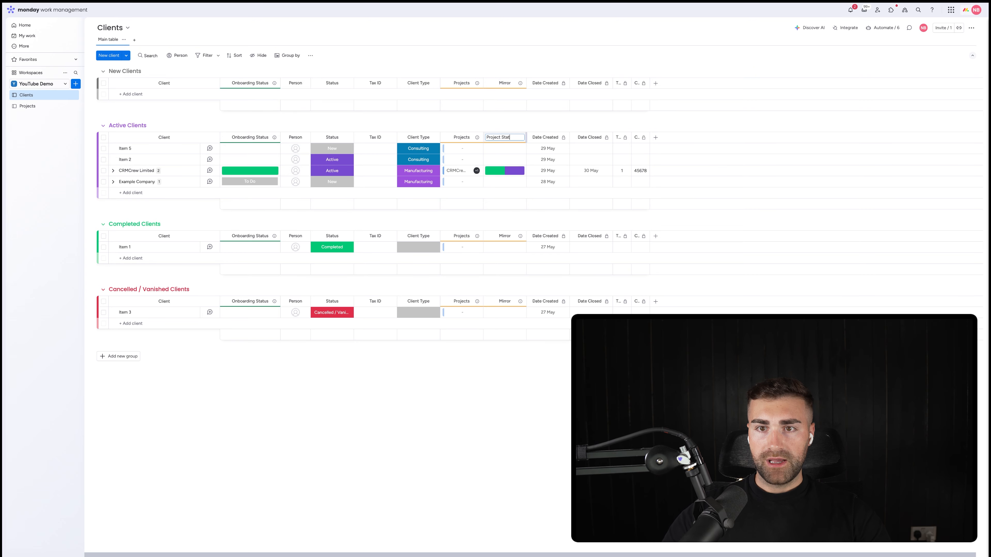
{"action": "type", "text": "us"}
{"action": "key", "text": "Return"}
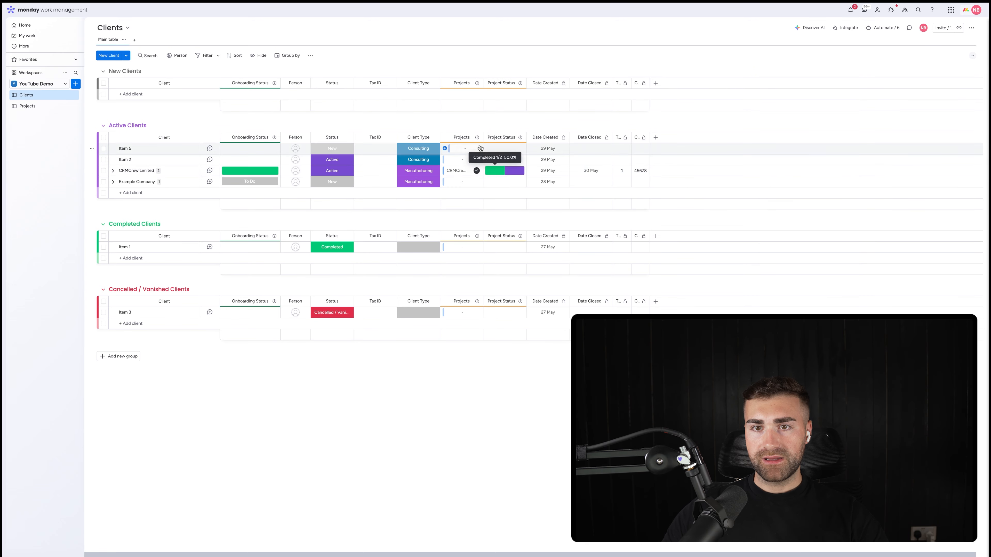
{"action": "left_click_drag", "start_coordinate": [483, 138], "coordinate": [504, 137]}
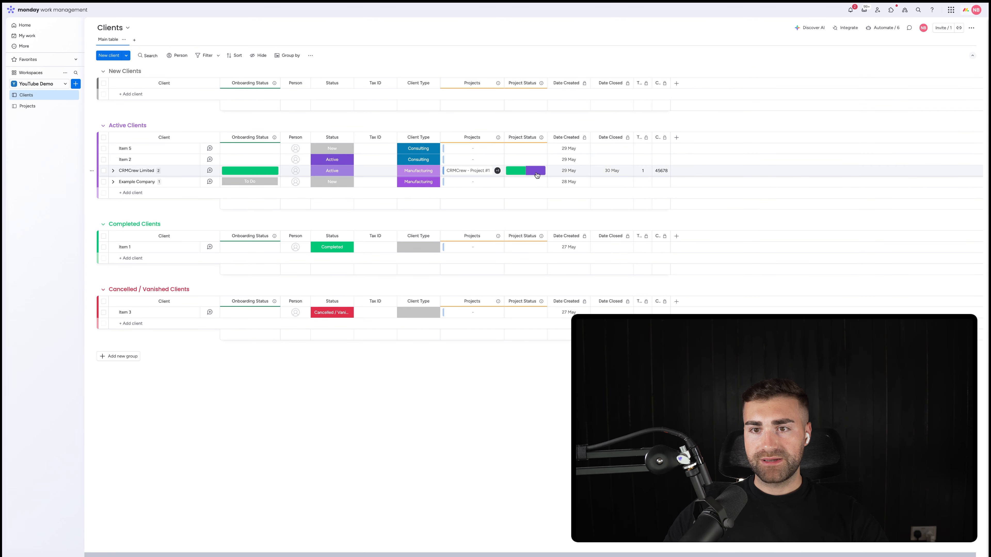
Step: On the Projects board, set Project #1 to Postponed and Project #2 to Cancelled / Vanished, and check Project Status on the Clients board
{"action": "left_click", "coordinate": [28, 106]}
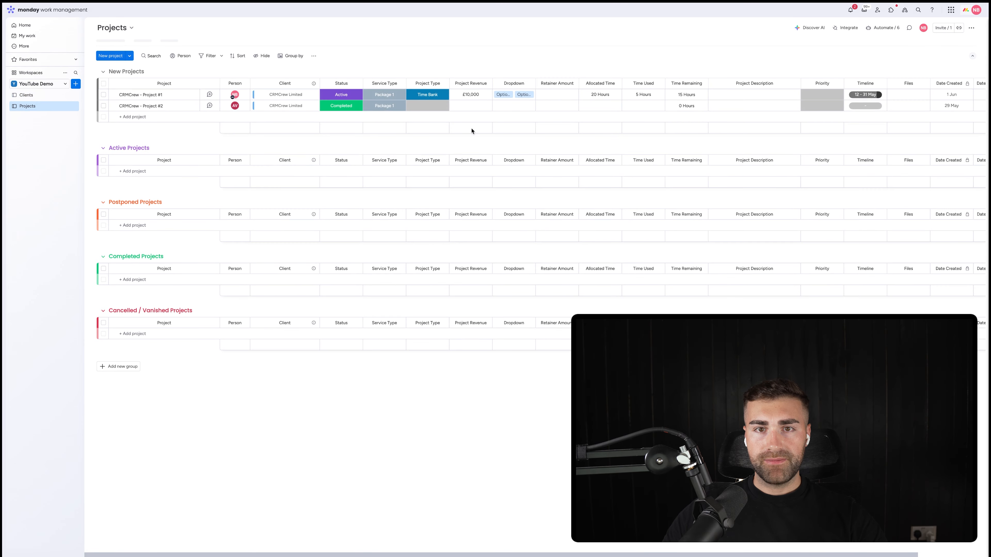
{"action": "left_click", "coordinate": [339, 94]}
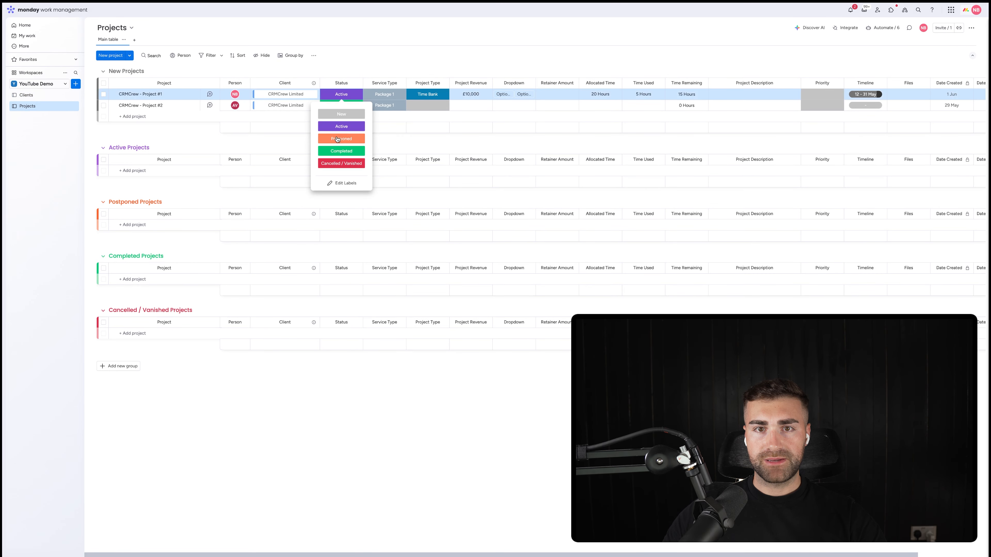
{"action": "left_click", "coordinate": [338, 140]}
{"action": "left_click", "coordinate": [341, 105]}
{"action": "left_click", "coordinate": [341, 174]}
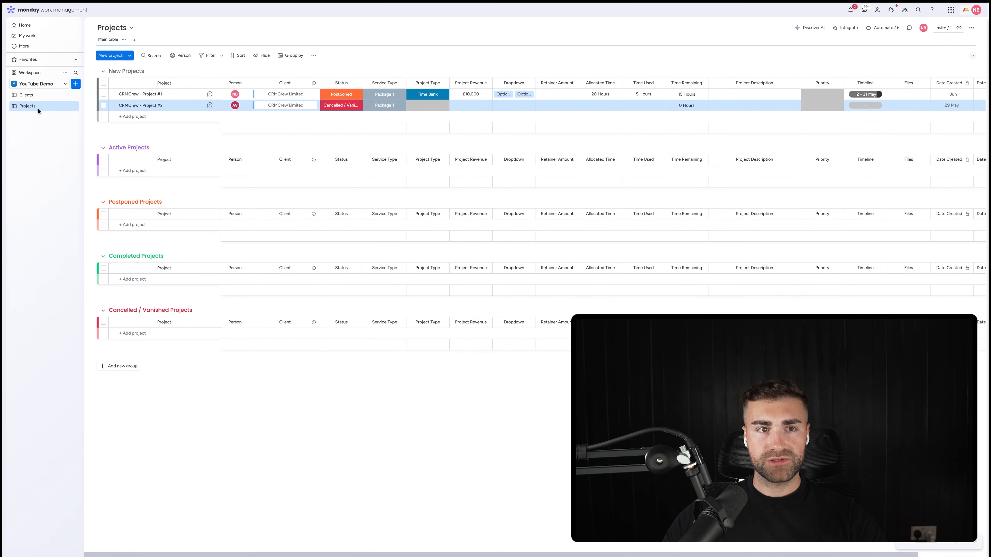
{"action": "left_click", "coordinate": [35, 96]}
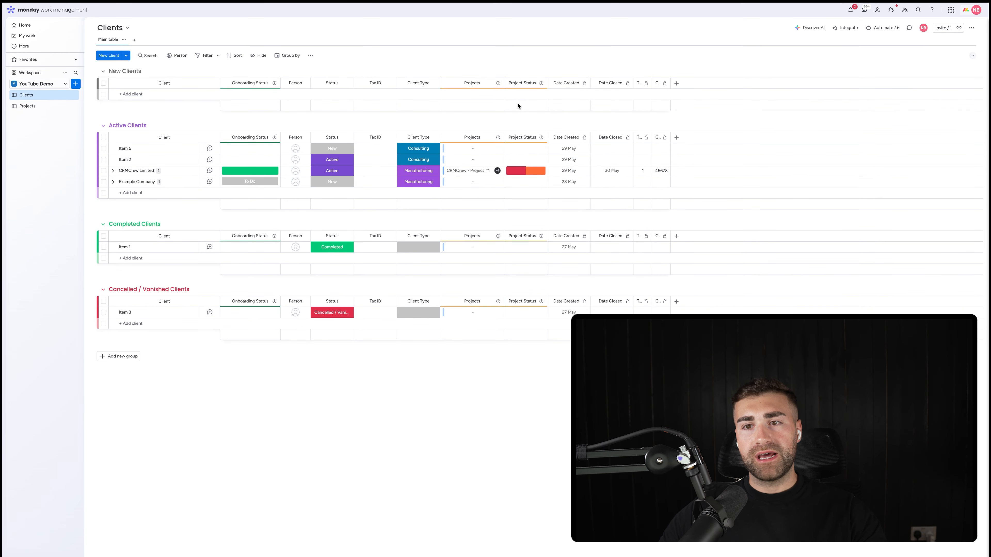
Step: On the Projects board, add a Mirror column directly after Client that mirrors the Client Type column of the Clients board
{"action": "left_click", "coordinate": [31, 106]}
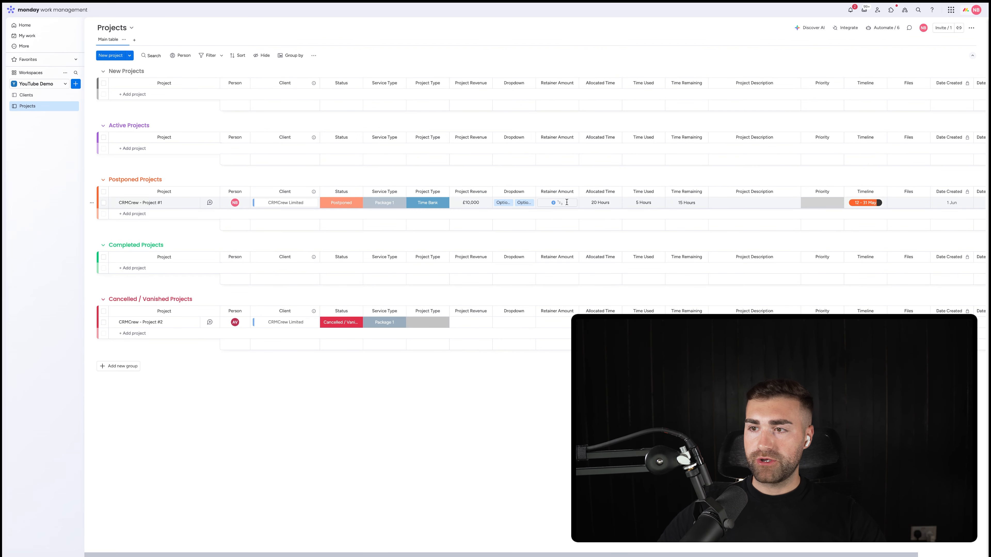
{"action": "scroll", "coordinate": [971, 208], "scroll_direction": "right", "scroll_amount": 3}
{"action": "scroll", "coordinate": [878, 229], "scroll_direction": "left", "scroll_amount": 3}
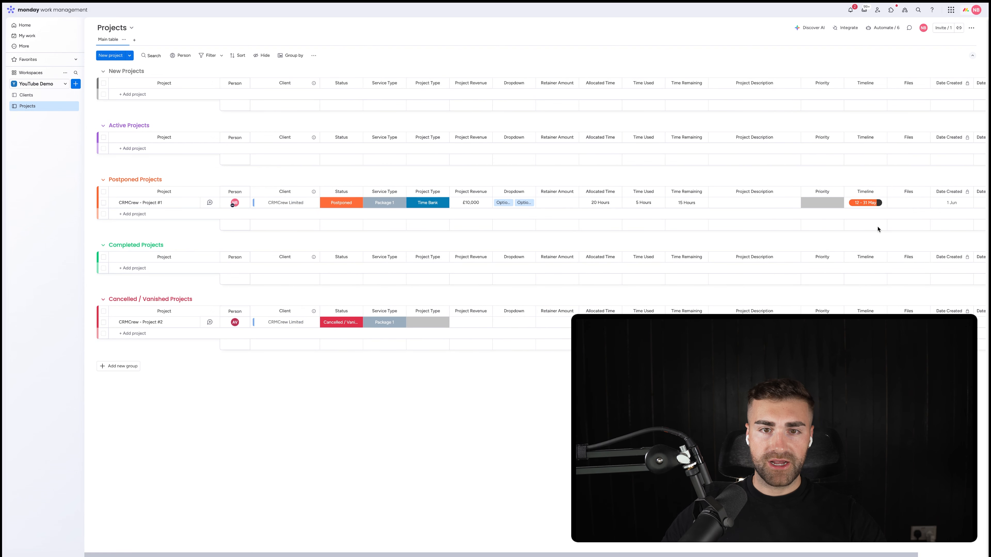
{"action": "left_click", "coordinate": [313, 192]}
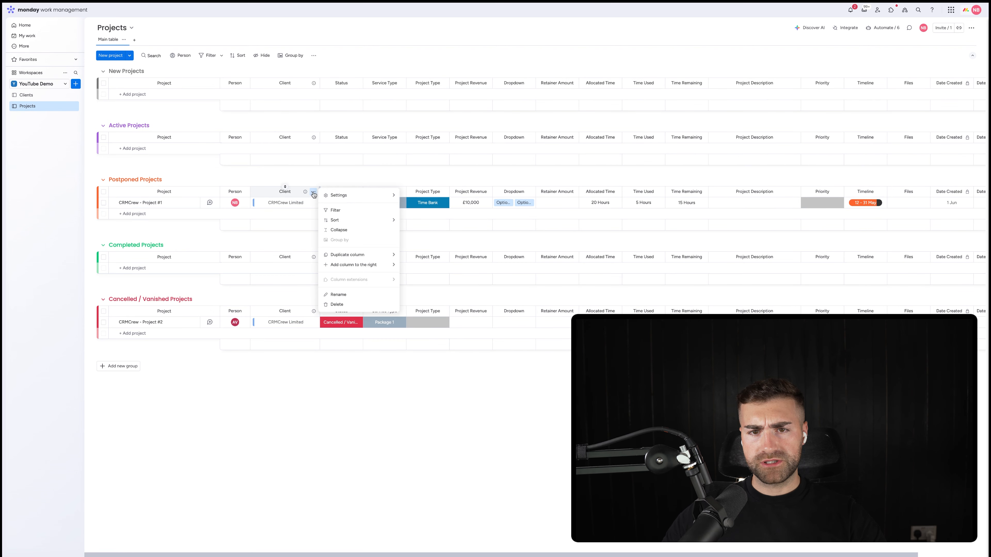
{"action": "mouse_move", "coordinate": [377, 269]}
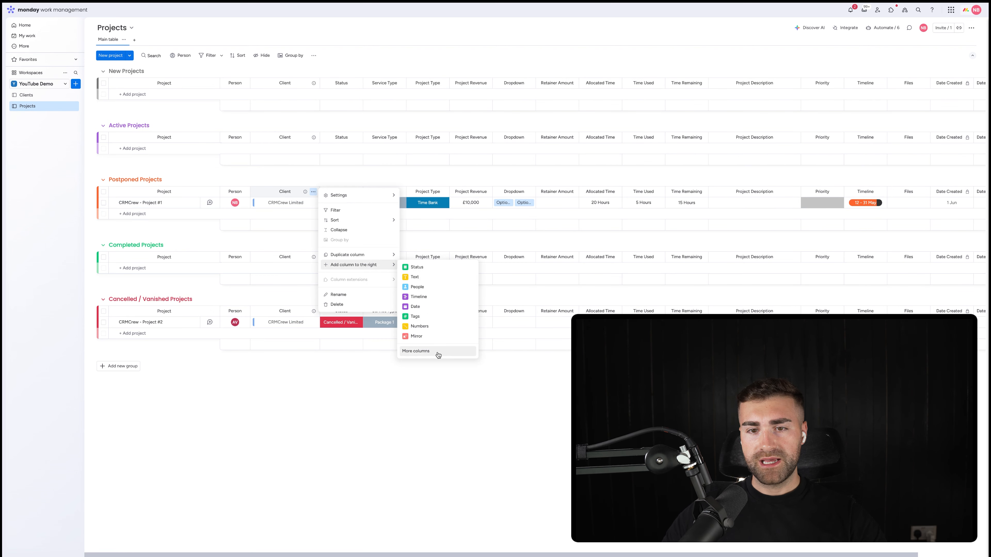
{"action": "left_click", "coordinate": [420, 337]}
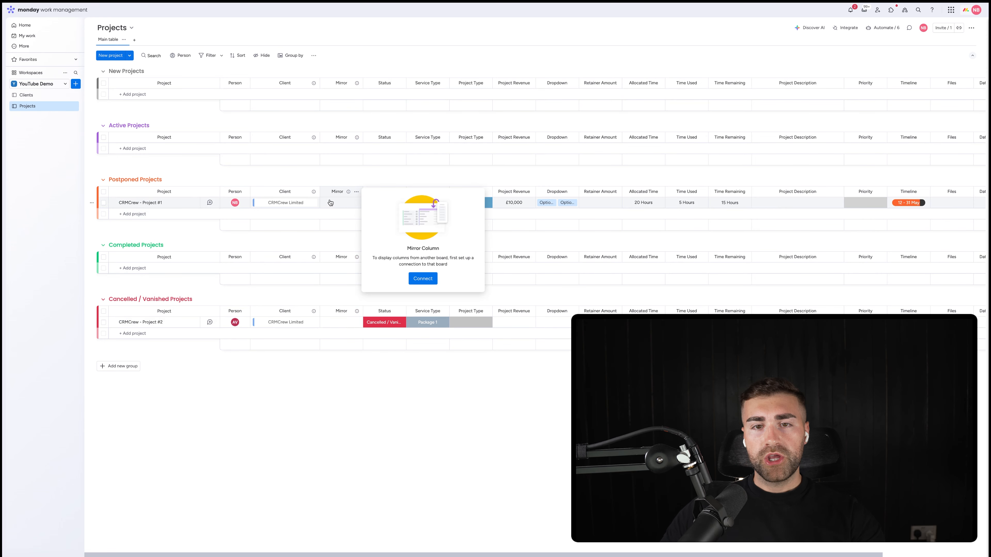
{"action": "left_click", "coordinate": [423, 278]}
{"action": "left_click", "coordinate": [380, 209]}
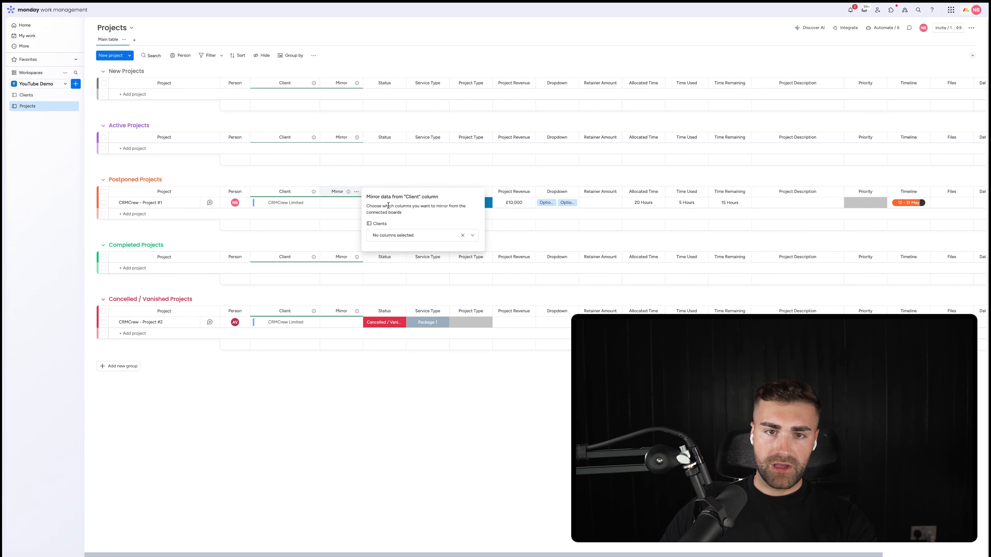
{"action": "left_click", "coordinate": [390, 236]}
{"action": "scroll", "coordinate": [411, 314], "scroll_direction": "down", "scroll_amount": 1}
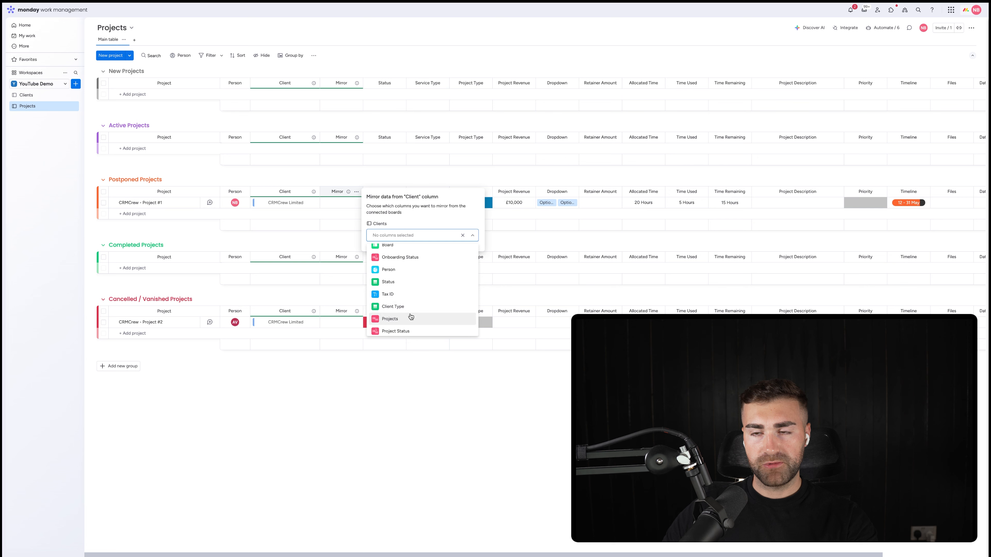
{"action": "left_click", "coordinate": [392, 306]}
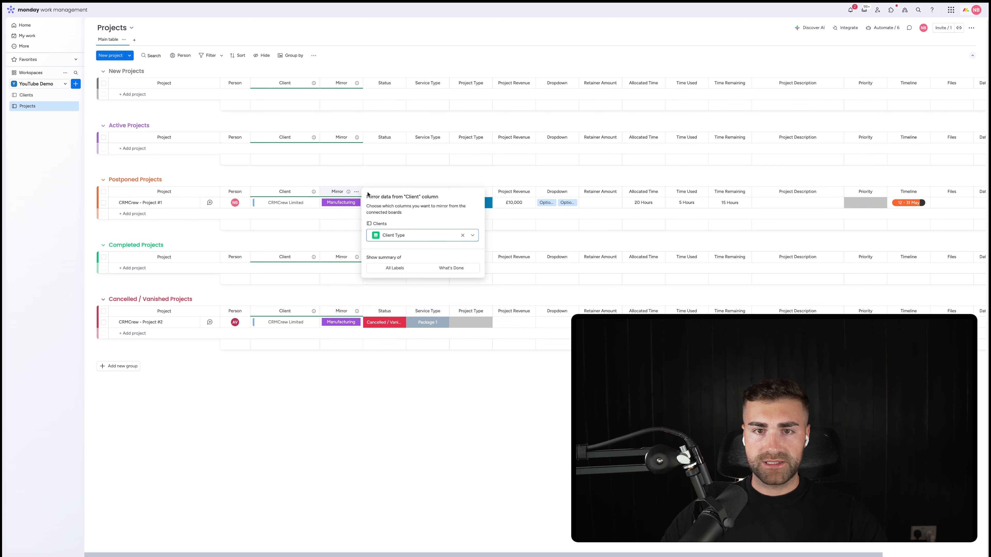
Step: Rename the Mirror column on the Projects board Client Type and widen it to fit the name
{"action": "left_click", "coordinate": [336, 191]}
{"action": "type", "text": "Client Type"}
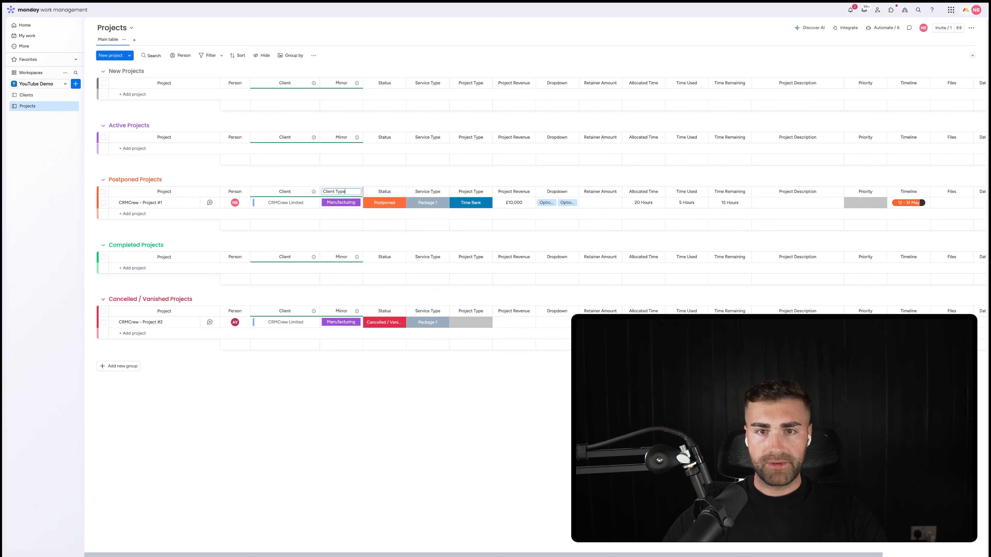
{"action": "key", "text": "Return"}
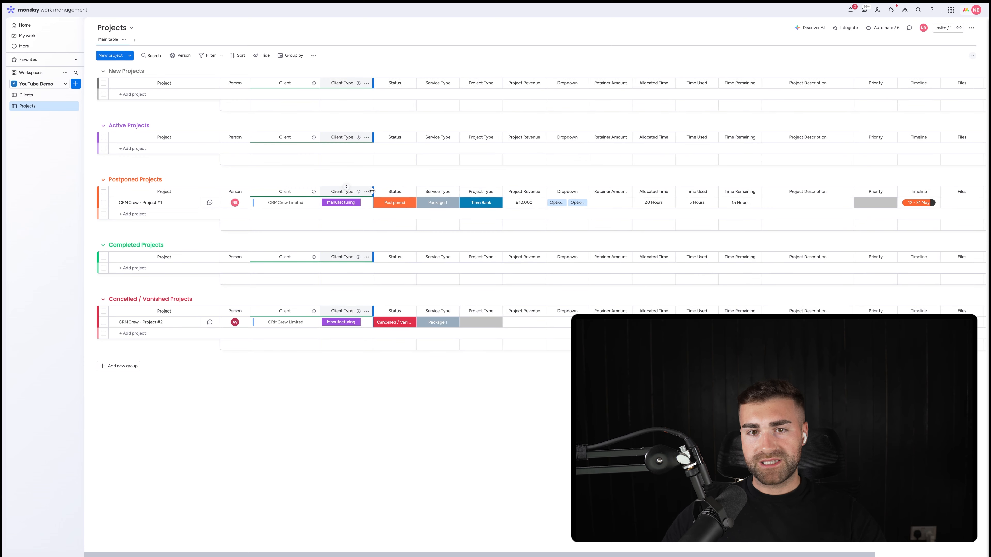
{"action": "scroll", "coordinate": [370, 175], "scroll_direction": "right", "scroll_amount": 5}
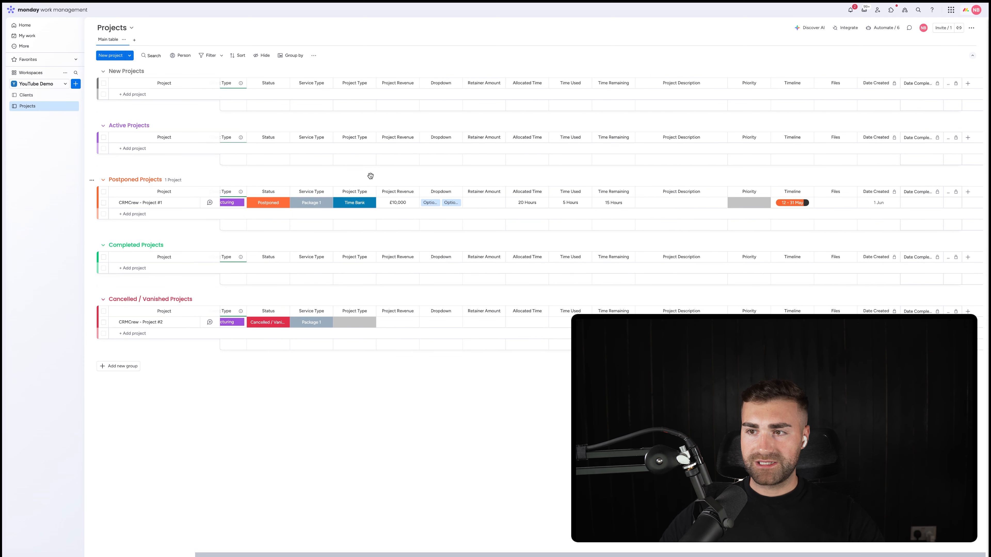
Step: Add a Gantt view to the Projects board
{"action": "scroll", "coordinate": [370, 176], "scroll_direction": "left", "scroll_amount": 5}
{"action": "left_click", "coordinate": [134, 40]}
{"action": "left_click", "coordinate": [148, 74]}
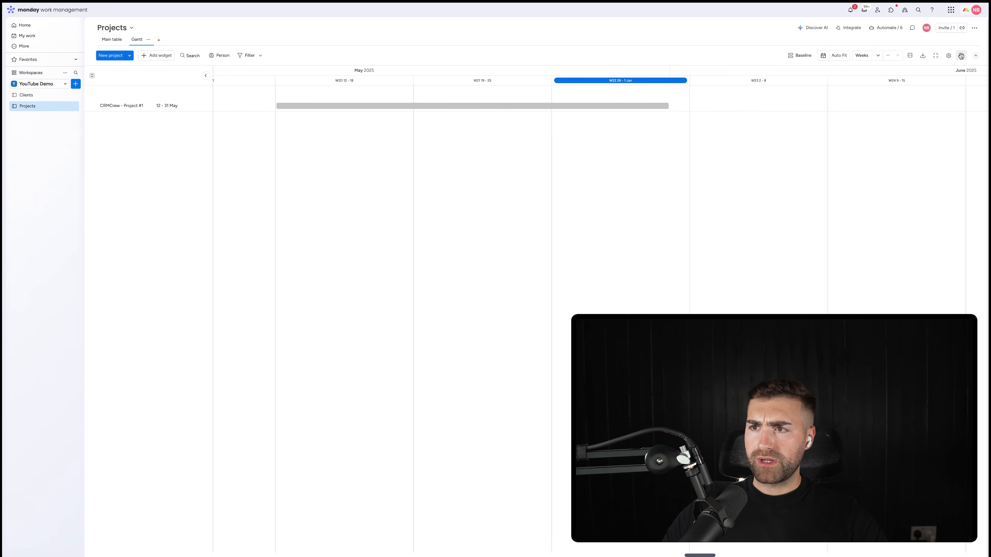
Step: In the Gantt view's widget settings, group the projects by Client
{"action": "left_click", "coordinate": [949, 56]}
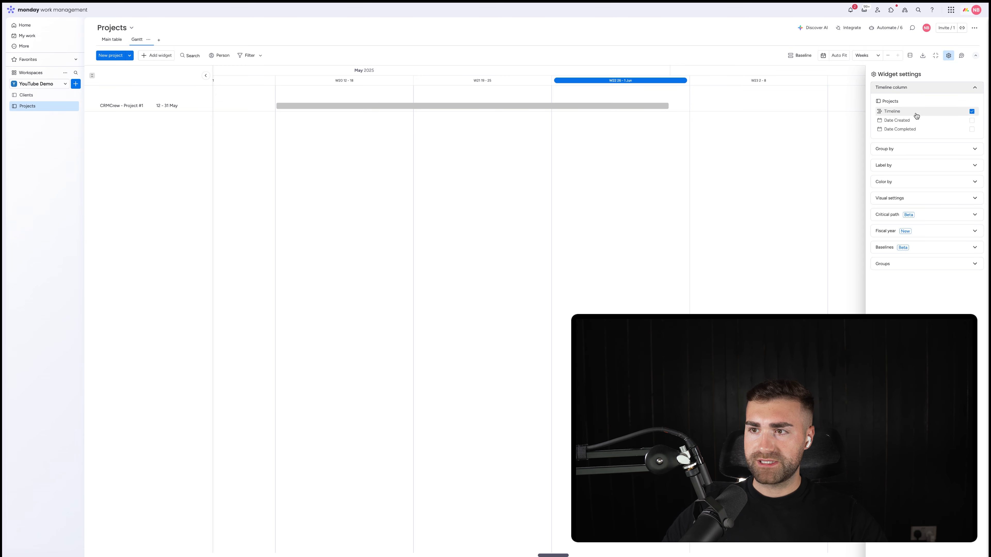
{"action": "left_click", "coordinate": [903, 89]}
{"action": "left_click", "coordinate": [902, 104]}
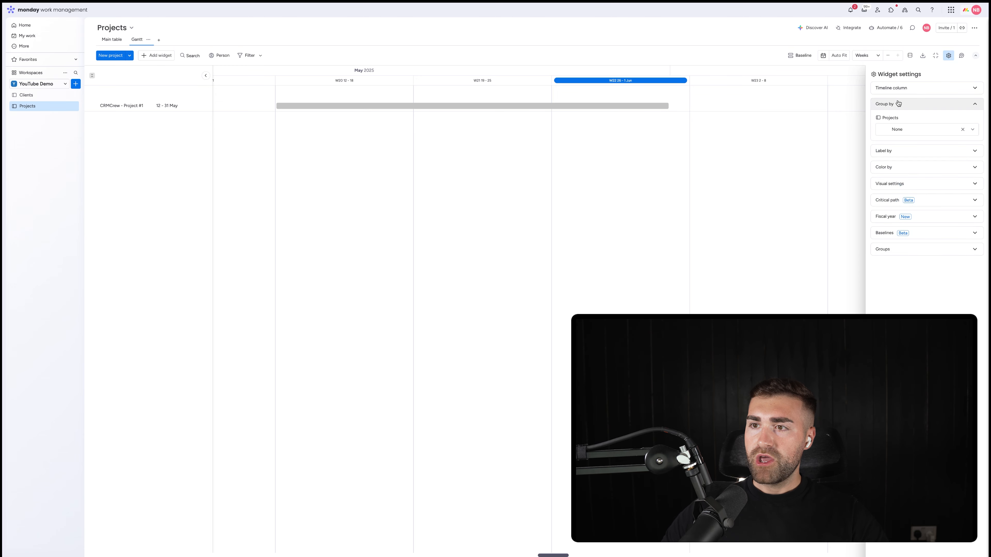
{"action": "left_click", "coordinate": [897, 131]}
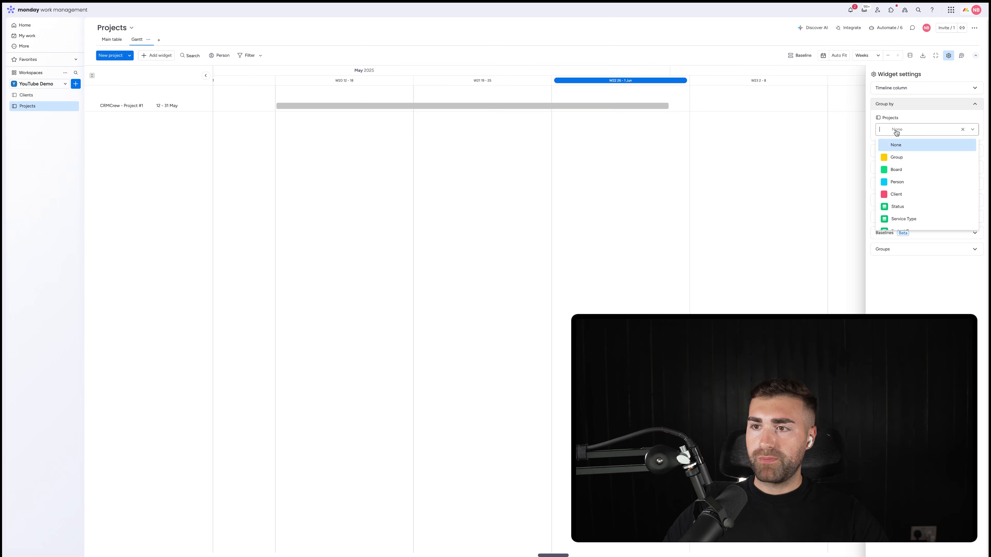
{"action": "left_click", "coordinate": [902, 194]}
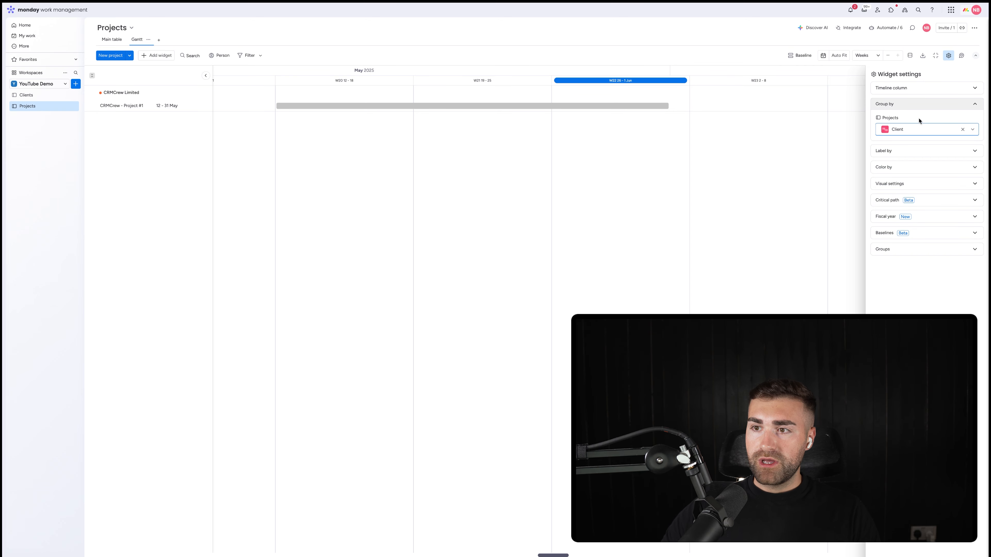
Step: Switch the Gantt view's grouping from Client to Status
{"action": "left_click", "coordinate": [915, 130]}
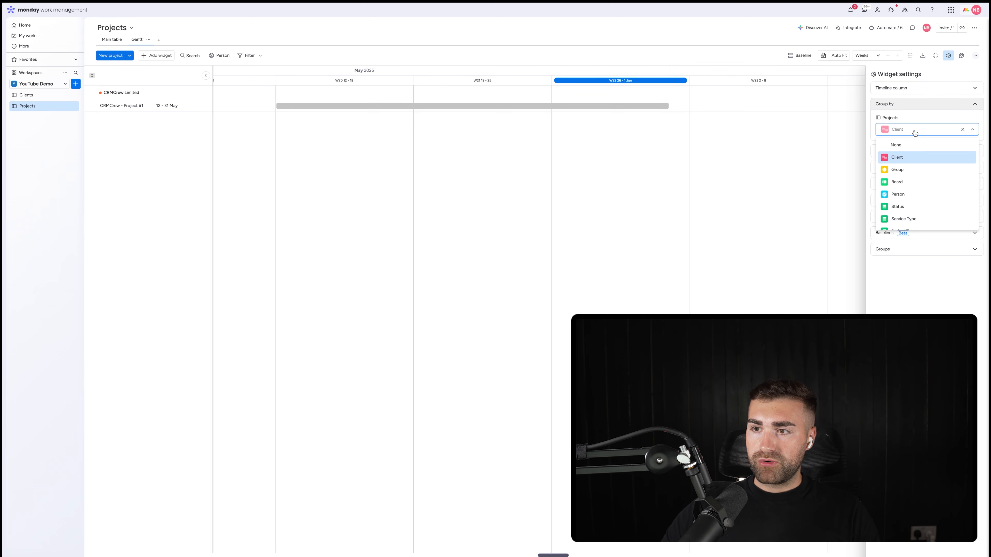
{"action": "left_click", "coordinate": [902, 206]}
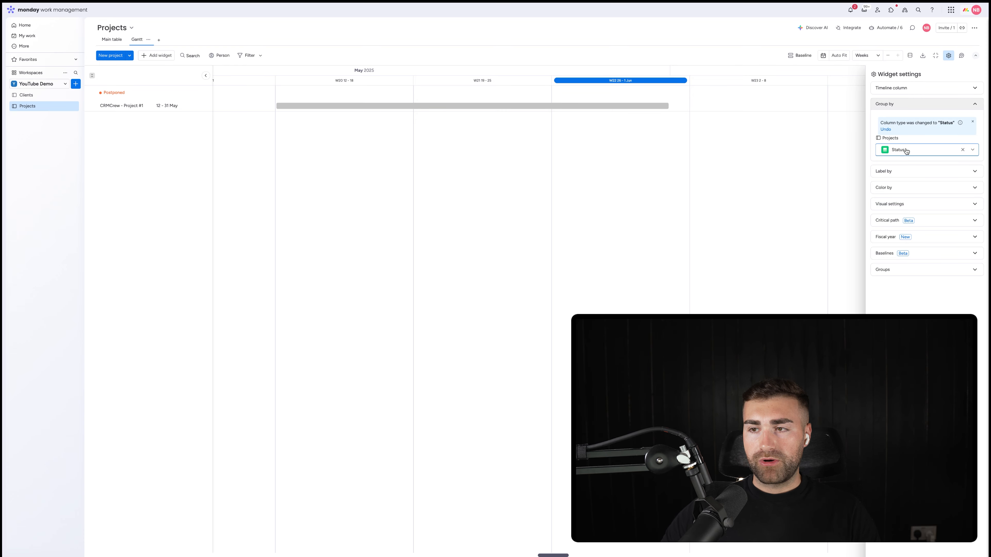
Step: In the main table, set Project #2's Timeline to 12 - 23 May and return to the Gantt view
{"action": "left_click", "coordinate": [111, 40]}
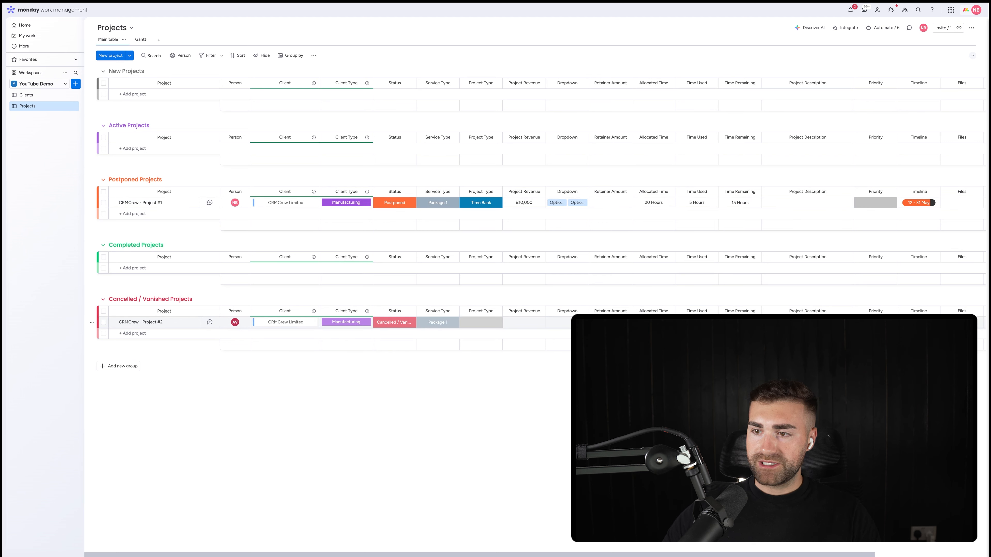
{"action": "left_click", "coordinate": [210, 322]}
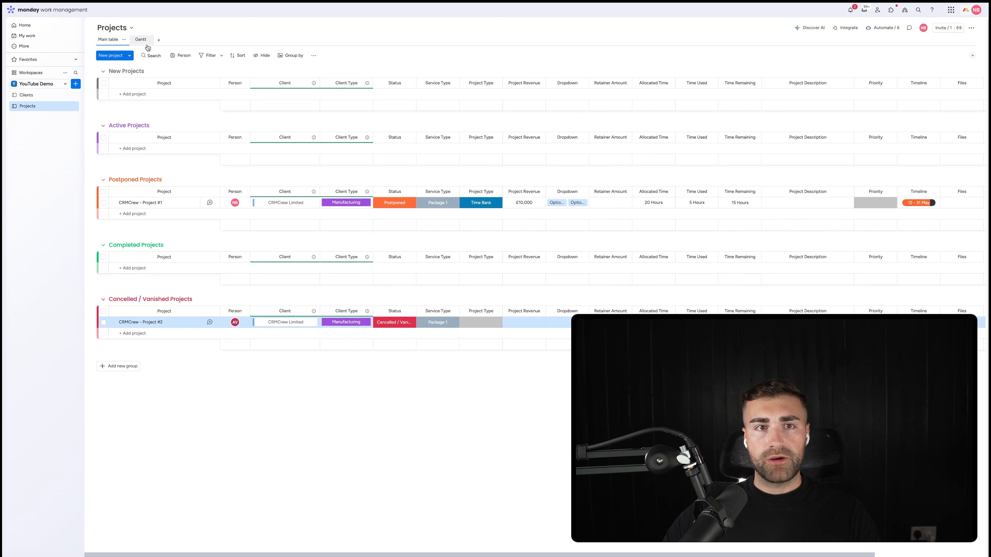
{"action": "left_click", "coordinate": [138, 40]}
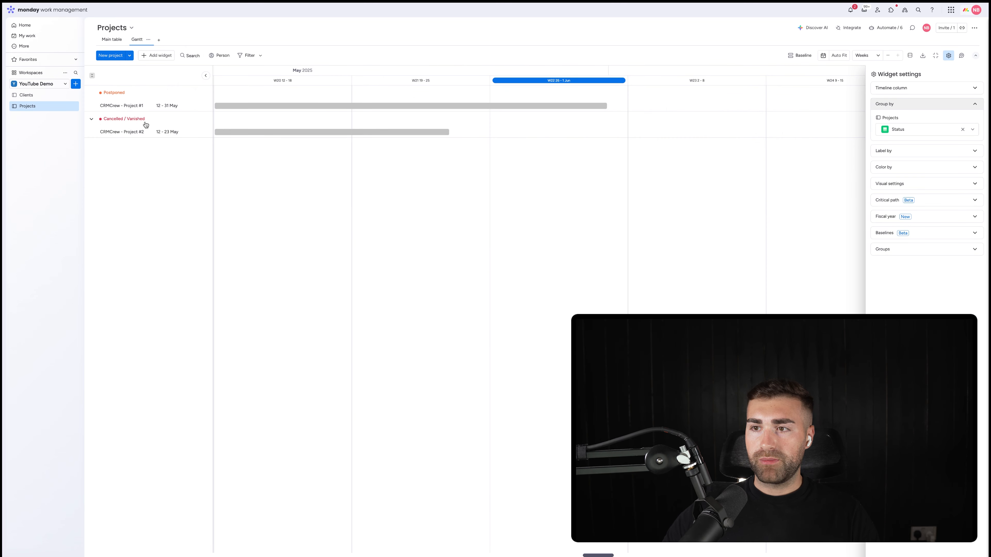
Step: Change the Gantt view's grouping from Status back to Client and view both project bars
{"action": "left_click", "coordinate": [913, 130]}
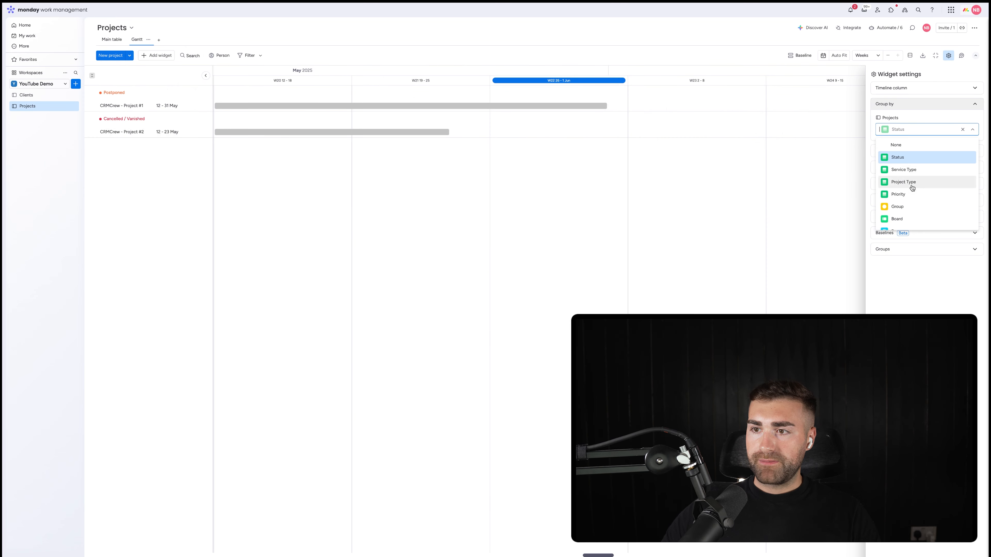
{"action": "scroll", "coordinate": [903, 215], "scroll_direction": "down", "scroll_amount": 1}
{"action": "left_click", "coordinate": [897, 211]}
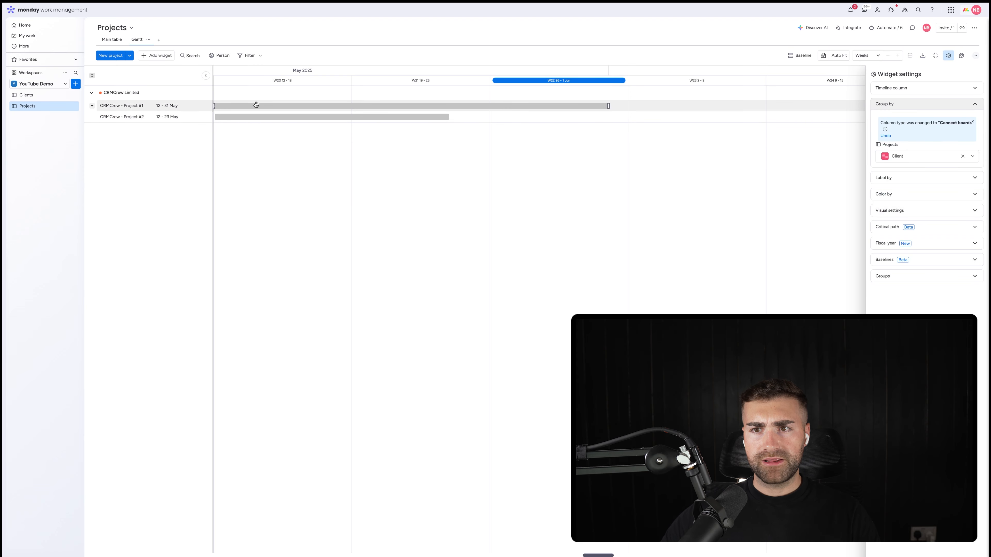
{"action": "scroll", "coordinate": [254, 102], "scroll_direction": "left", "scroll_amount": 3}
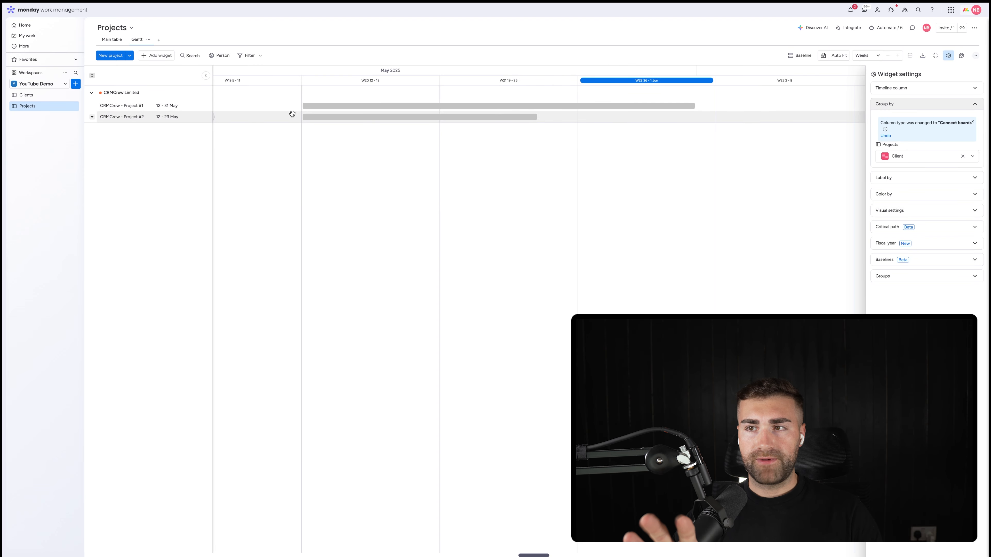
Step: Label the Gantt bars by Project Type
{"action": "left_click", "coordinate": [893, 178]}
{"action": "left_click", "coordinate": [894, 150]}
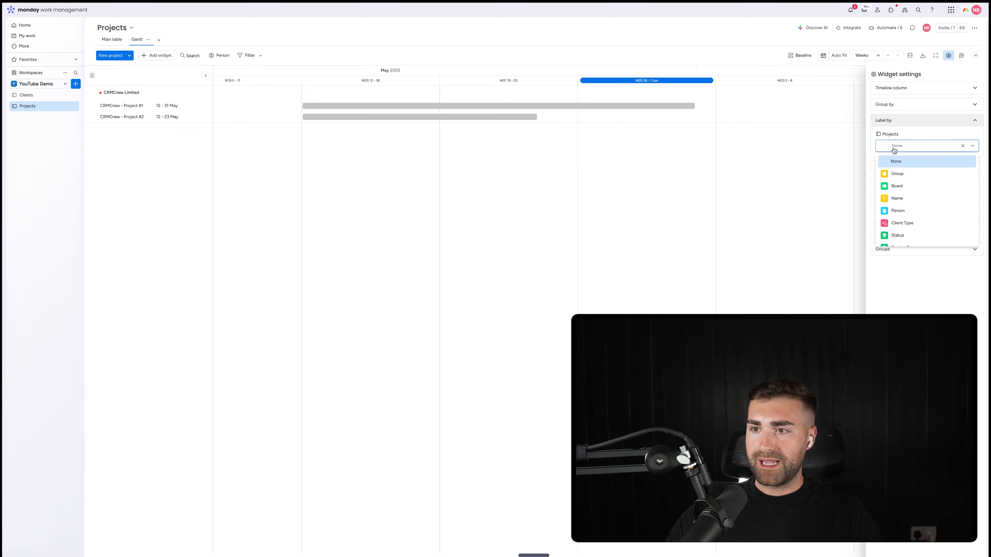
{"action": "scroll", "coordinate": [900, 200], "scroll_direction": "down", "scroll_amount": 3}
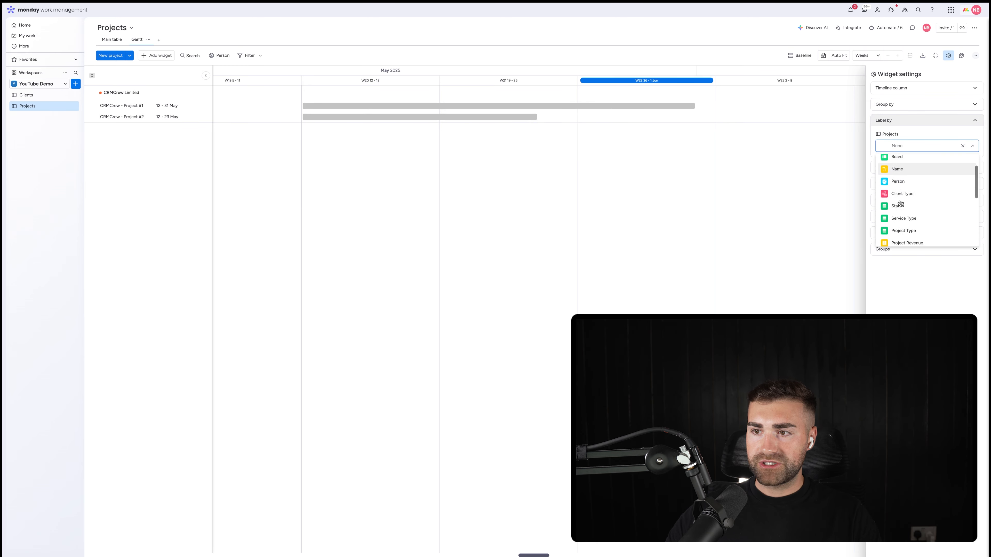
{"action": "left_click", "coordinate": [898, 215]}
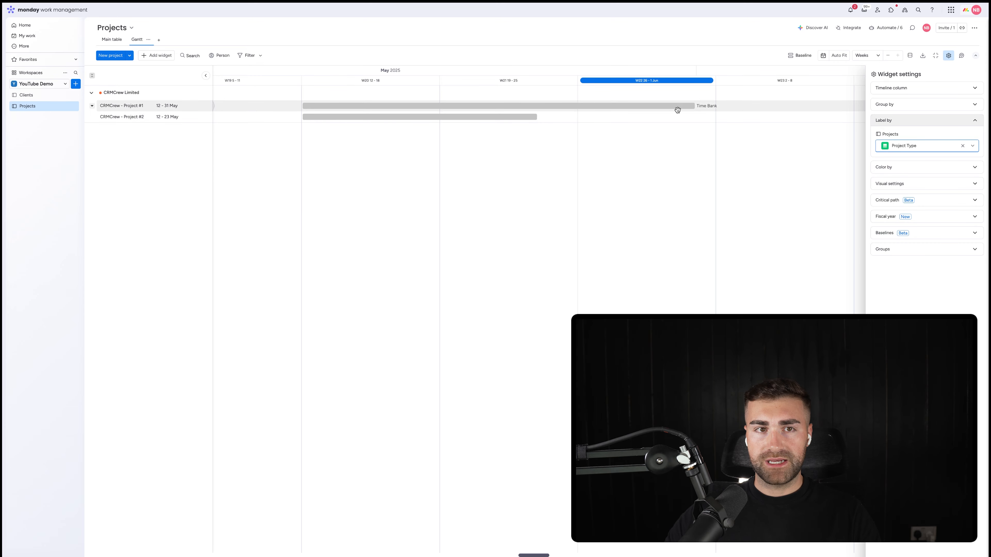
Step: In the main table, set Project #2's Project Type to Project Scope and check its label in the Gantt view
{"action": "left_click", "coordinate": [111, 40]}
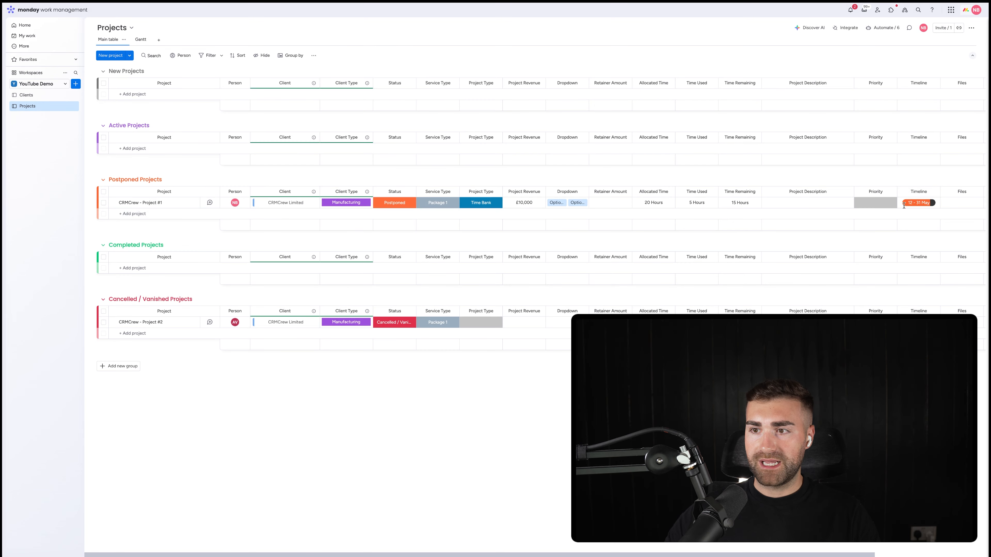
{"action": "left_click", "coordinate": [480, 325]}
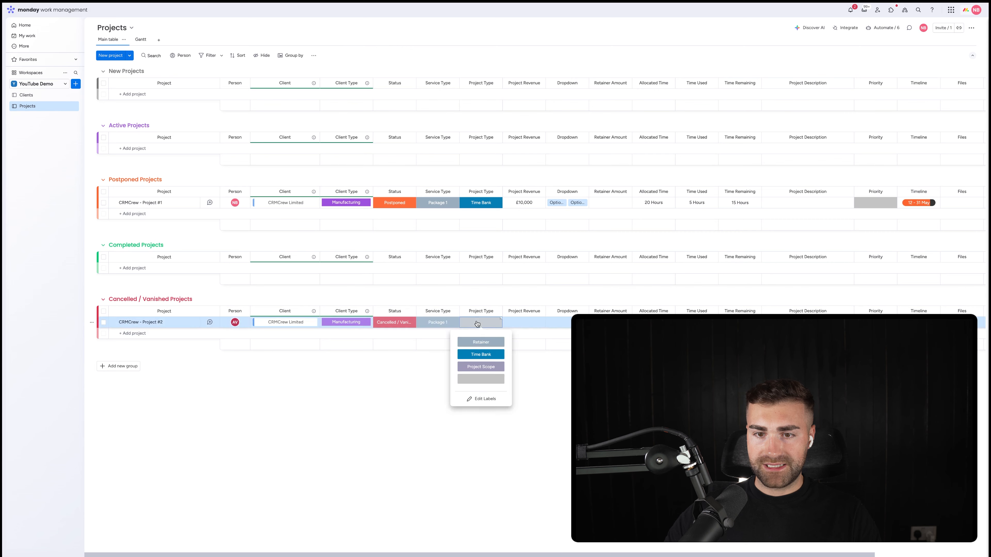
{"action": "left_click", "coordinate": [481, 367]}
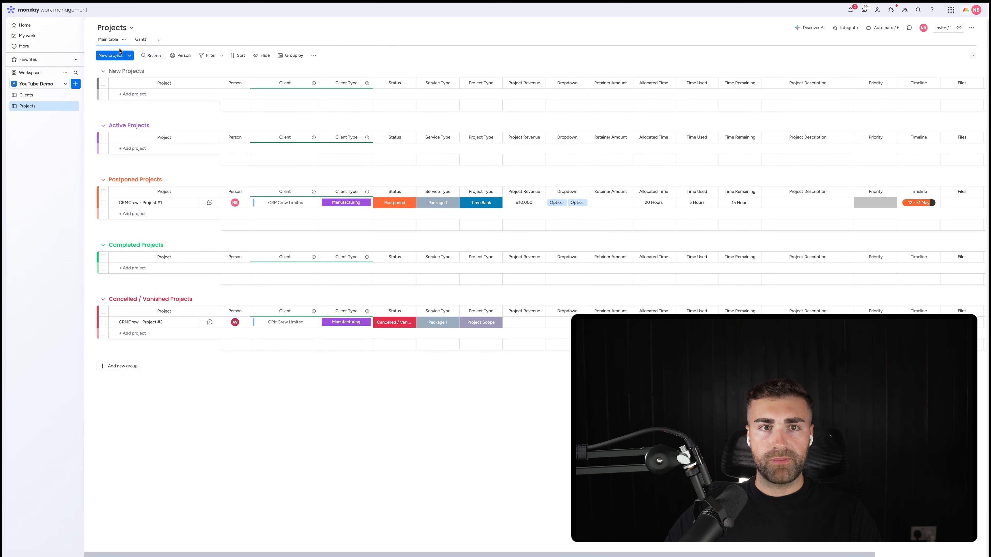
{"action": "left_click", "coordinate": [139, 40]}
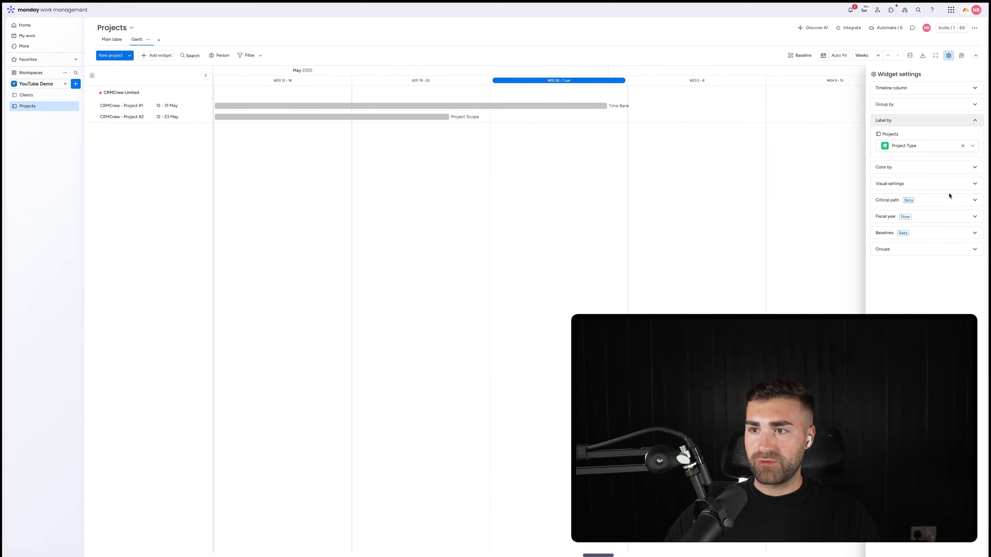
Step: Color the Gantt bars by Status
{"action": "left_click", "coordinate": [917, 167]}
{"action": "left_click", "coordinate": [906, 163]}
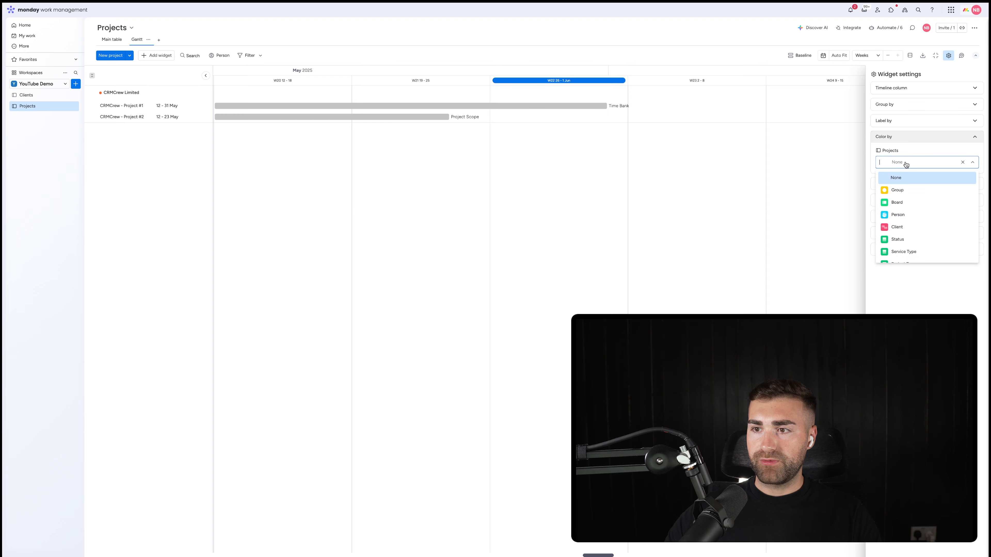
{"action": "left_click", "coordinate": [904, 239]}
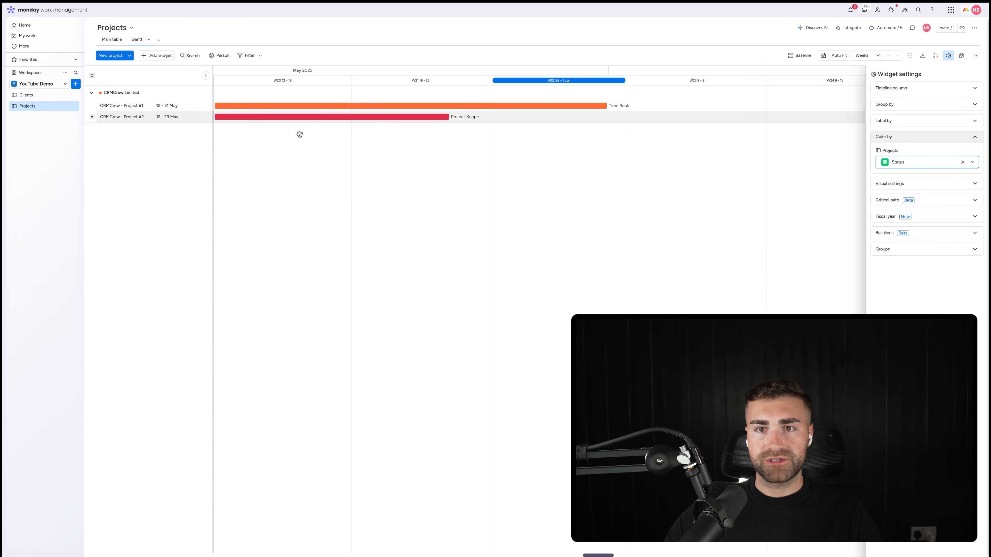
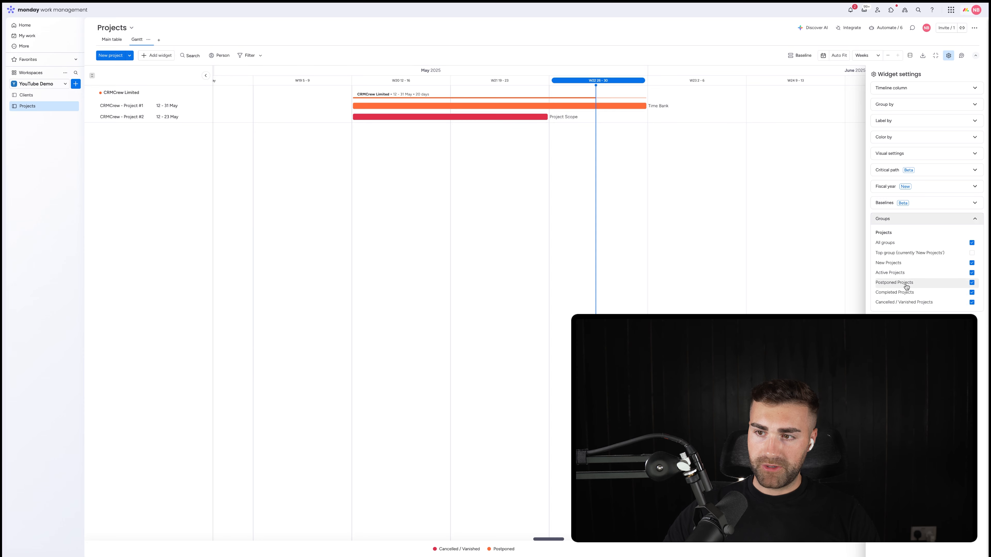
Step: Exclude the Postponed Projects, Completed Projects and Cancelled / Vanished Projects groups from the Gantt view
{"action": "left_click", "coordinate": [901, 283]}
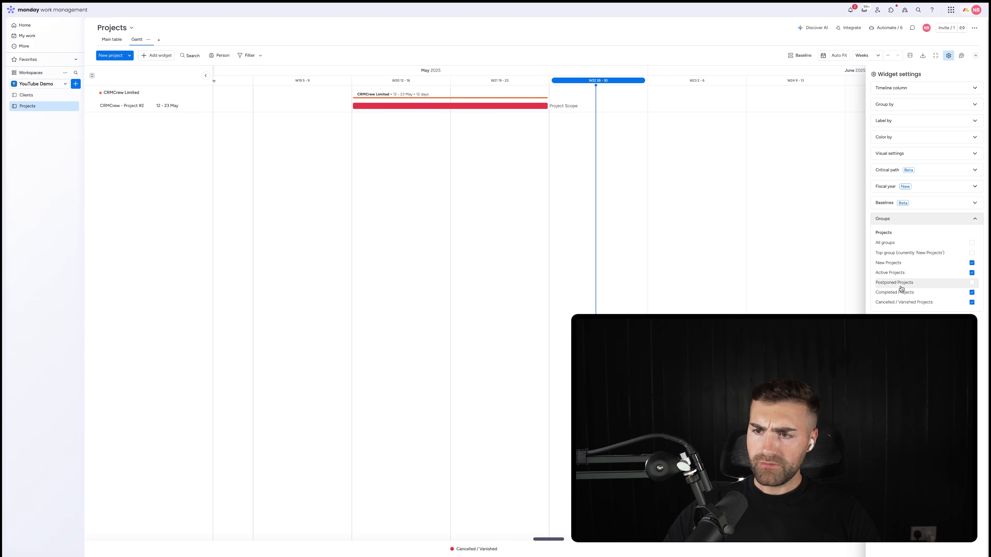
{"action": "left_click", "coordinate": [897, 292]}
{"action": "left_click", "coordinate": [898, 302]}
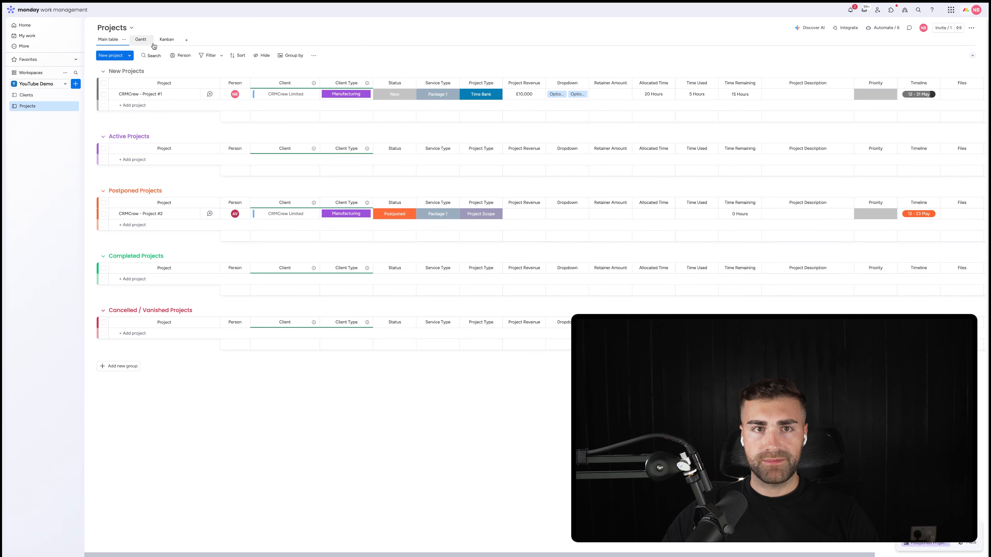
Step: In the Kanban view, add Client Type, Project Type, Project Revenue, Time Used, Time Remaining and Priority to the cards
{"action": "left_click", "coordinate": [163, 38]}
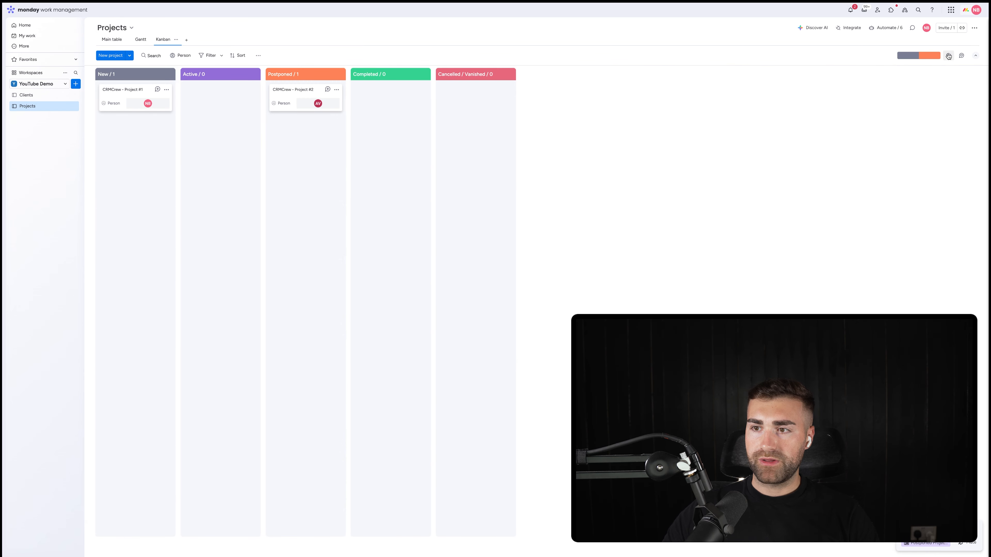
{"action": "left_click", "coordinate": [948, 55]}
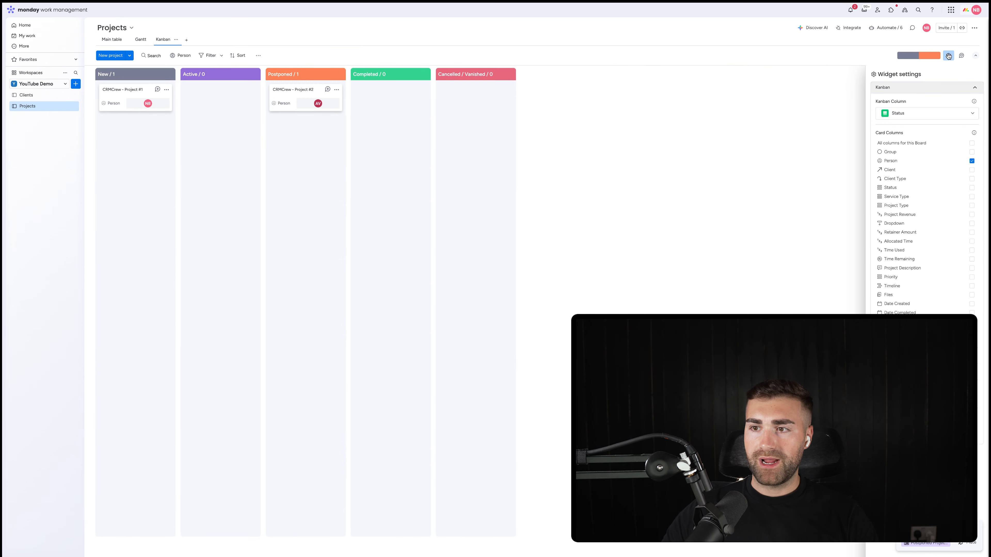
{"action": "left_click", "coordinate": [904, 179]}
{"action": "left_click", "coordinate": [904, 205]}
{"action": "left_click", "coordinate": [904, 215]}
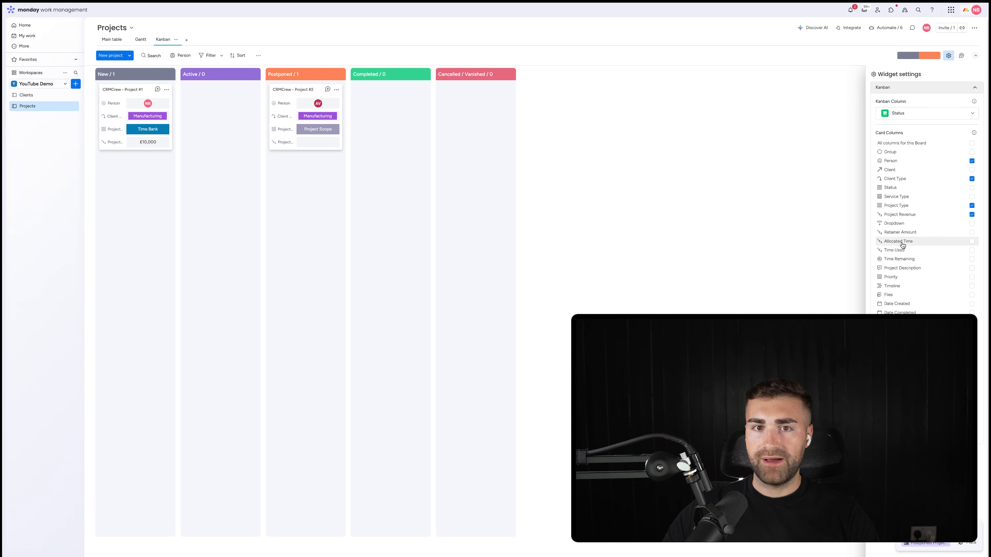
{"action": "left_click", "coordinate": [897, 250]}
{"action": "left_click", "coordinate": [897, 258]}
{"action": "left_click", "coordinate": [898, 277]}
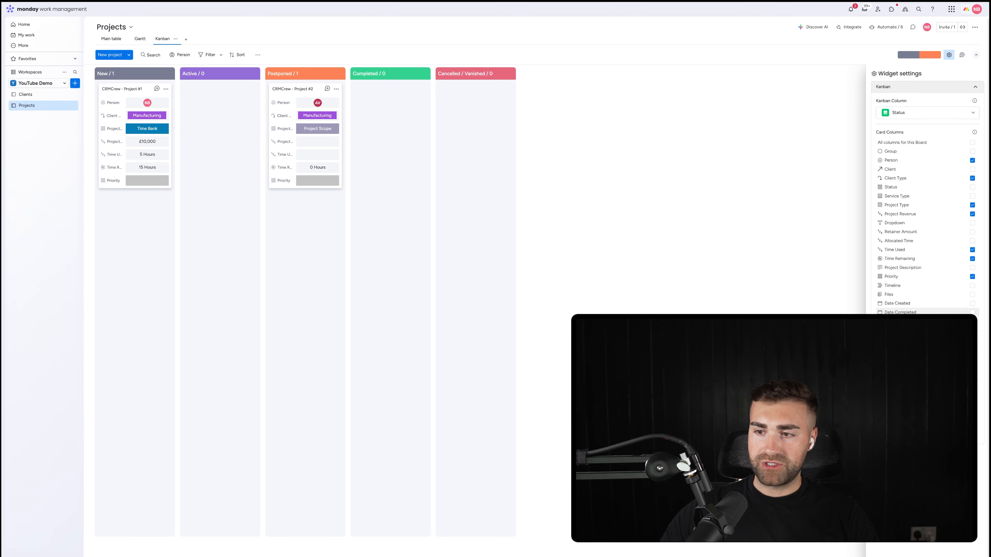
Step: Switch to the new Kanban view and add Service Type and Dropdown to the card layout
{"action": "left_click", "coordinate": [927, 426]}
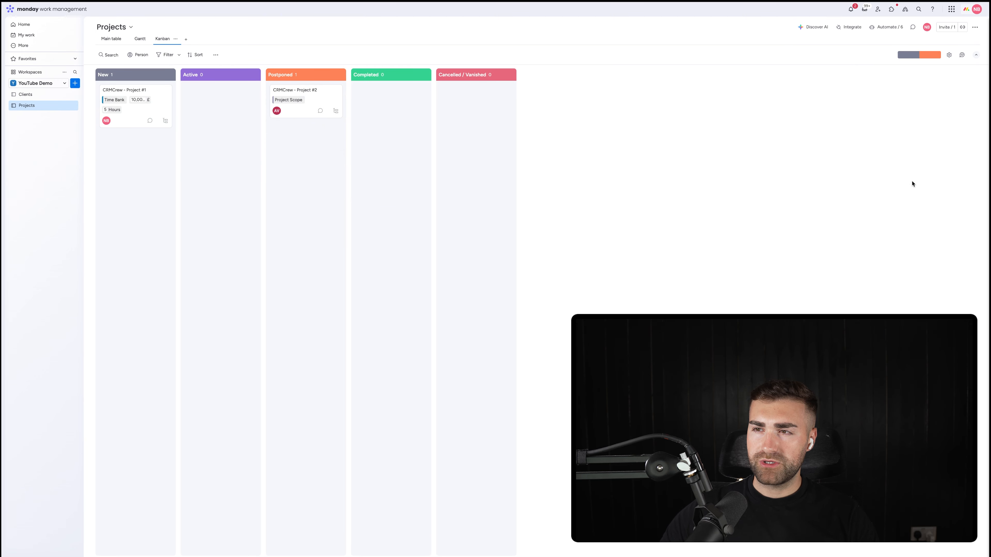
{"action": "left_click", "coordinate": [949, 55]}
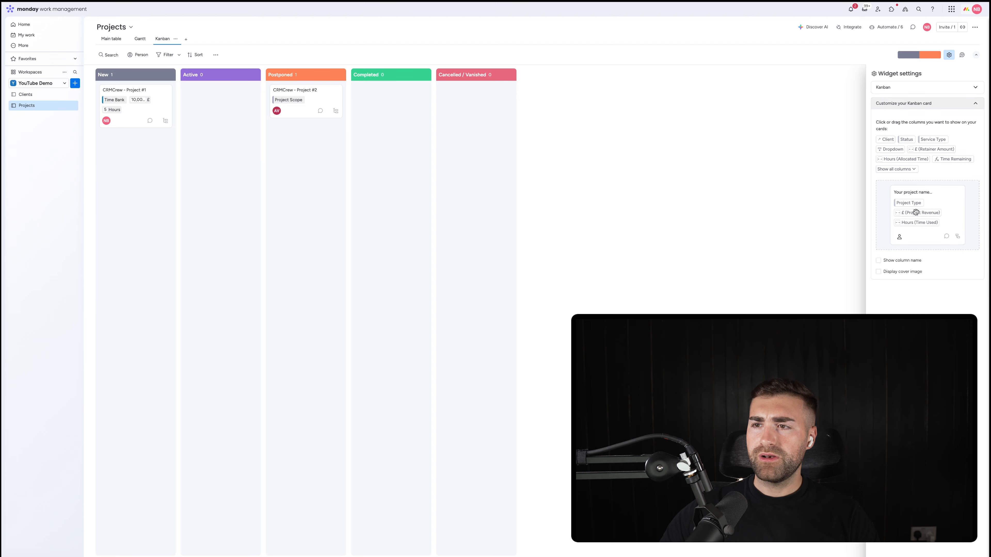
{"action": "left_click", "coordinate": [932, 139]}
{"action": "left_click_drag", "start_coordinate": [933, 139], "coordinate": [915, 231]}
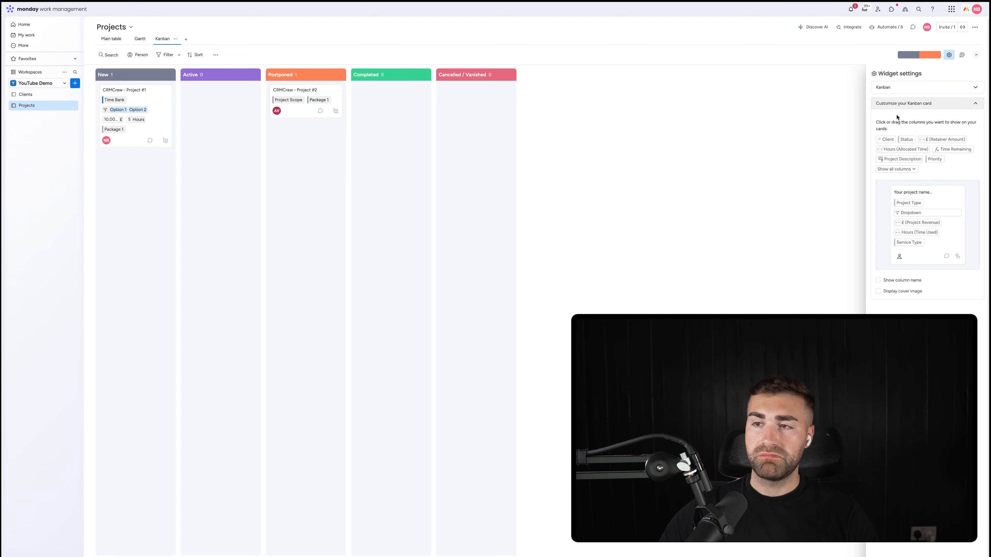
Step: Try showing the column names and a cover image on the Kanban cards
{"action": "left_click", "coordinate": [896, 283]}
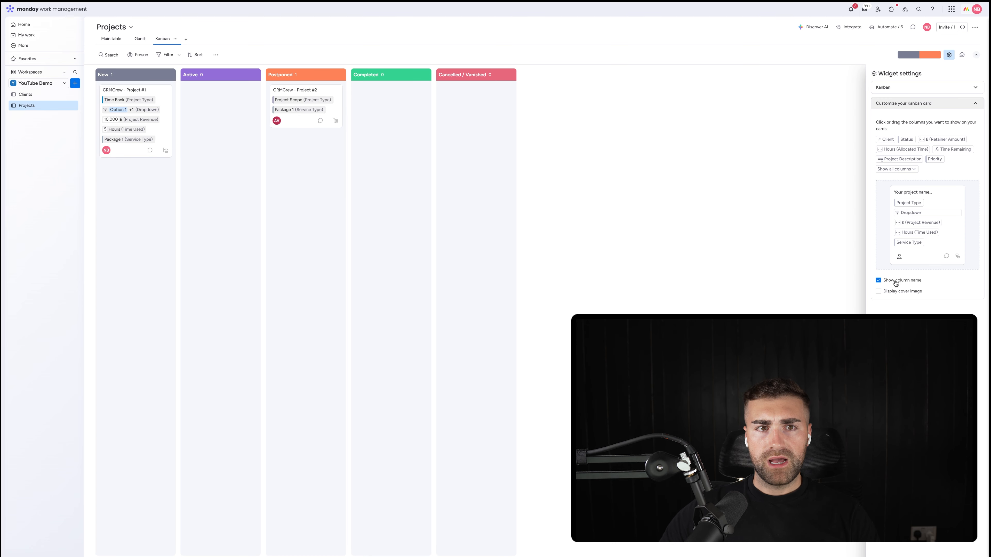
{"action": "left_click", "coordinate": [896, 281]}
{"action": "left_click", "coordinate": [896, 292]}
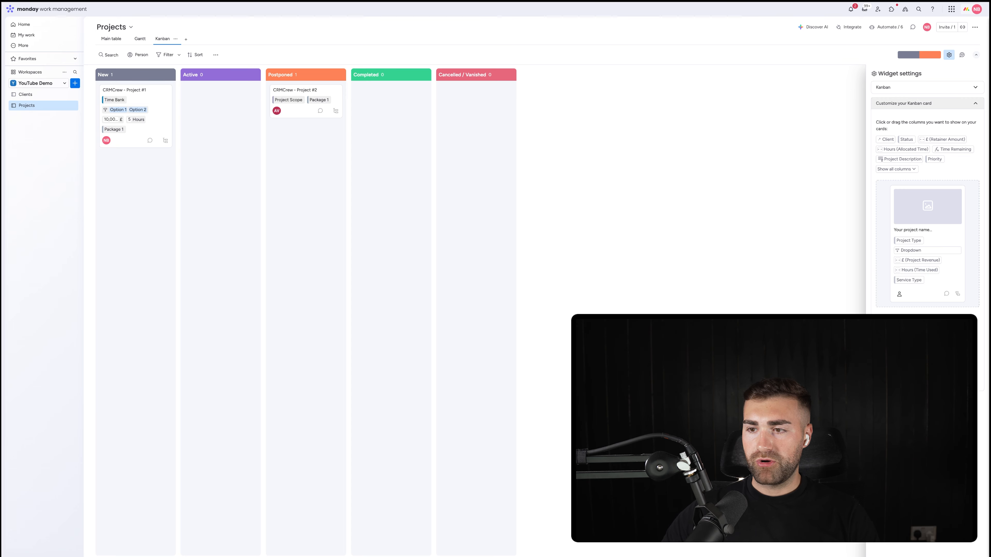
{"action": "left_click", "coordinate": [896, 329]}
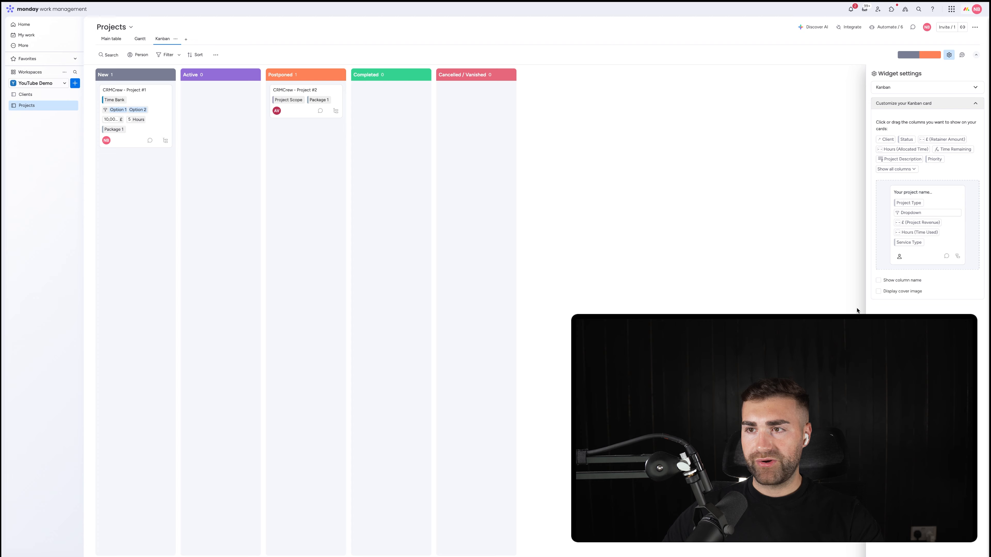
Step: Divide the Kanban view by Client and hide its empty groups
{"action": "left_click", "coordinate": [903, 88]}
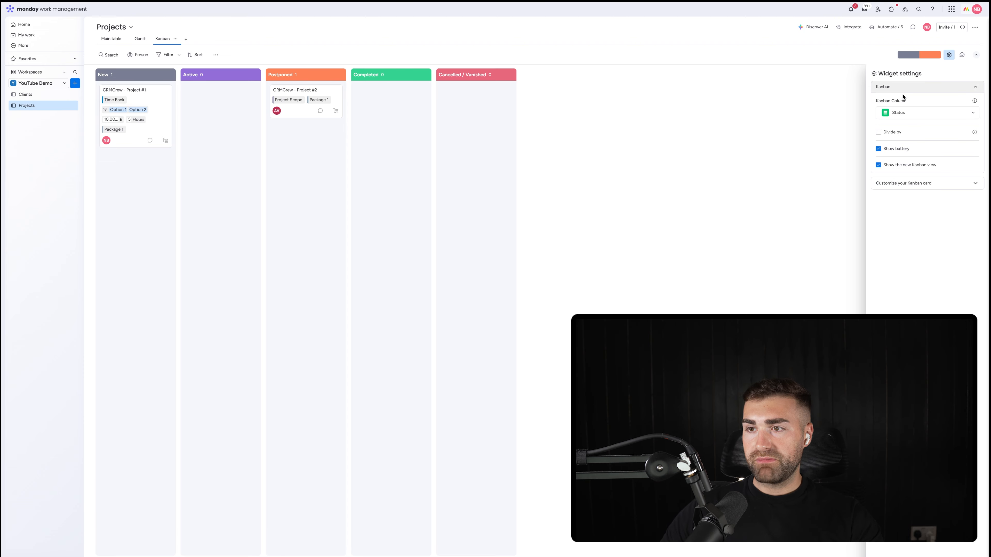
{"action": "left_click", "coordinate": [889, 133]}
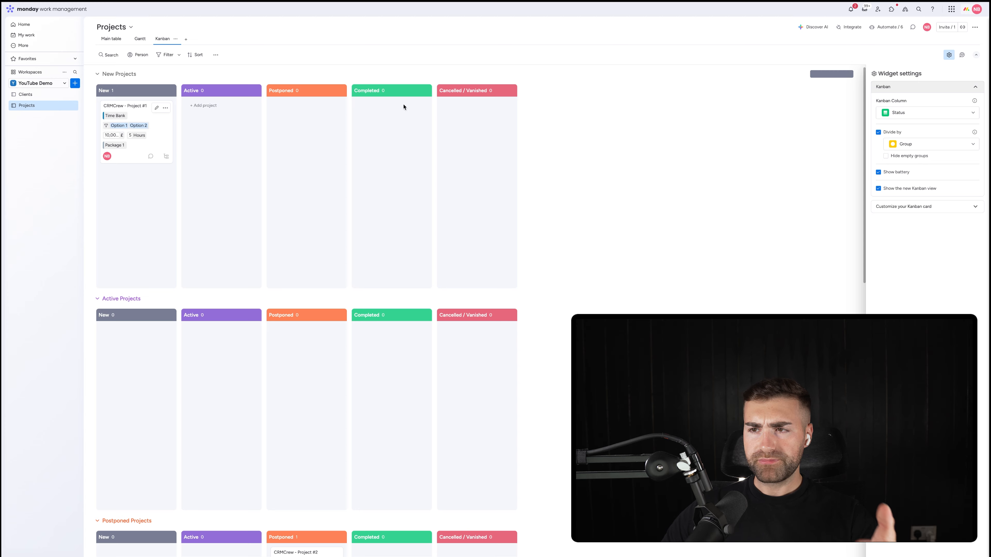
{"action": "left_click", "coordinate": [917, 149]}
{"action": "left_click", "coordinate": [911, 172]}
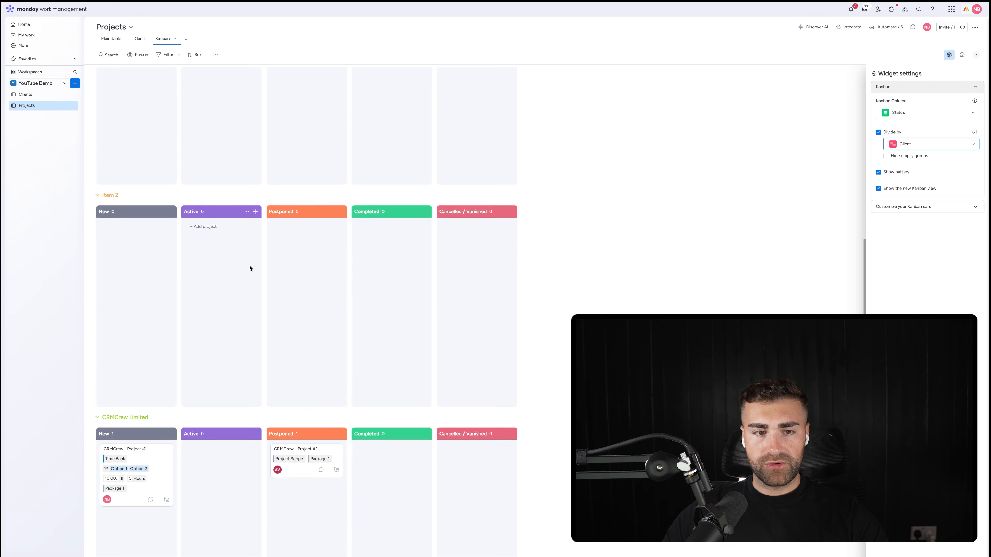
{"action": "scroll", "coordinate": [148, 211], "scroll_direction": "up", "scroll_amount": 2}
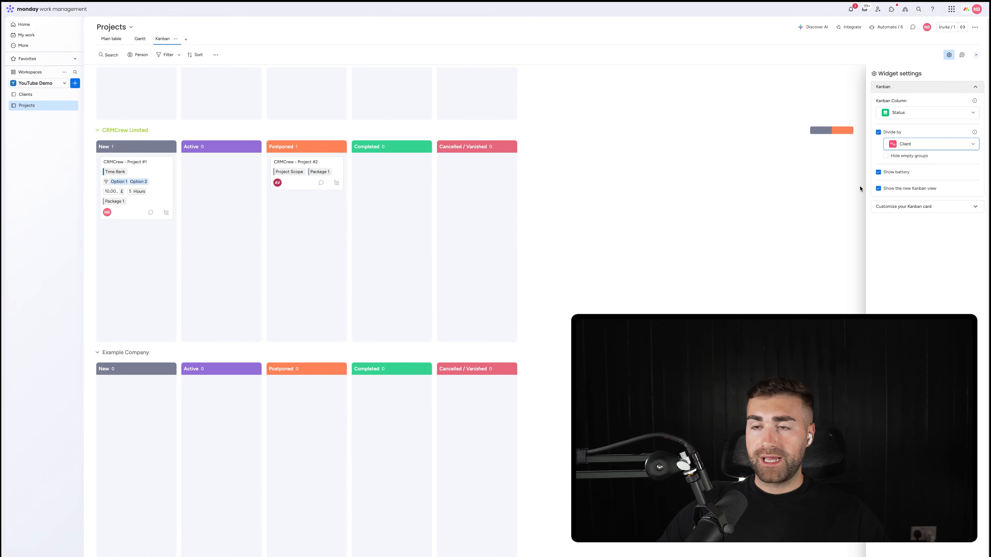
{"action": "scroll", "coordinate": [456, 168], "scroll_direction": "up", "scroll_amount": 10}
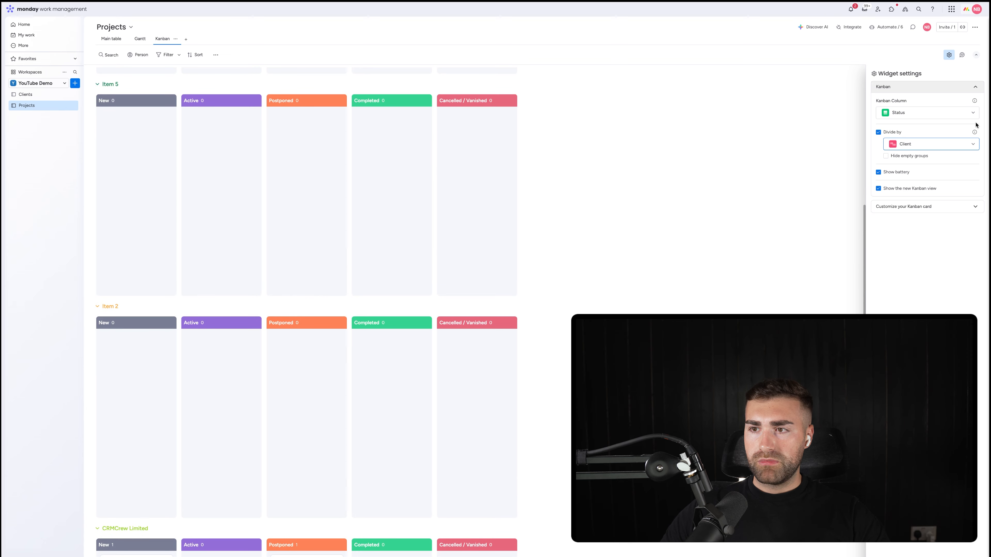
{"action": "left_click", "coordinate": [886, 156]}
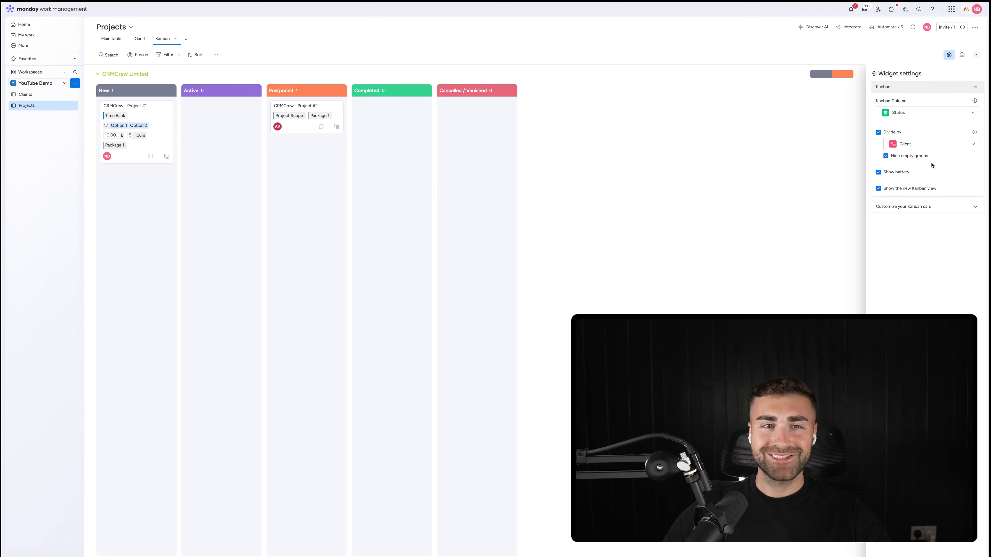
Step: Look over the Projects main table and the Clients board
{"action": "left_click", "coordinate": [109, 39]}
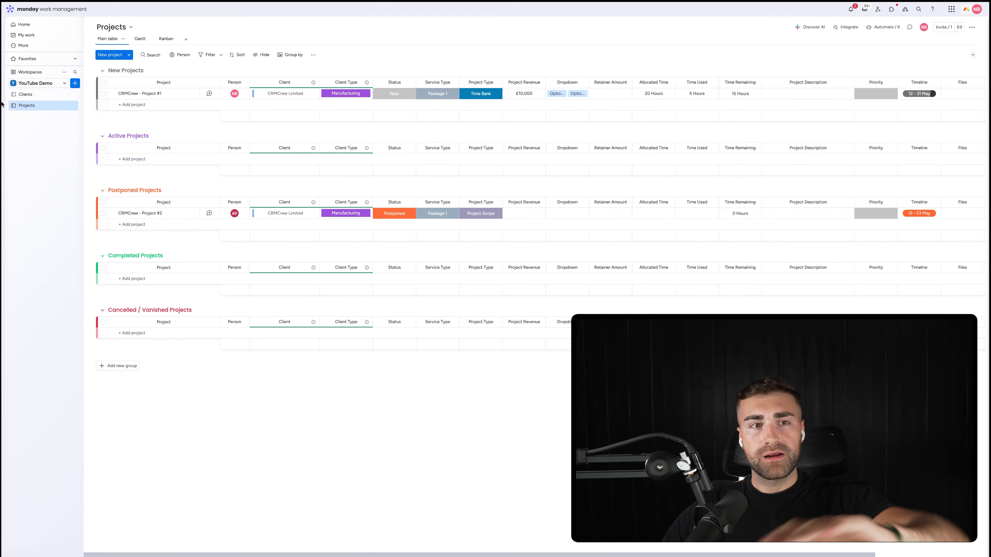
{"action": "left_click", "coordinate": [26, 94]}
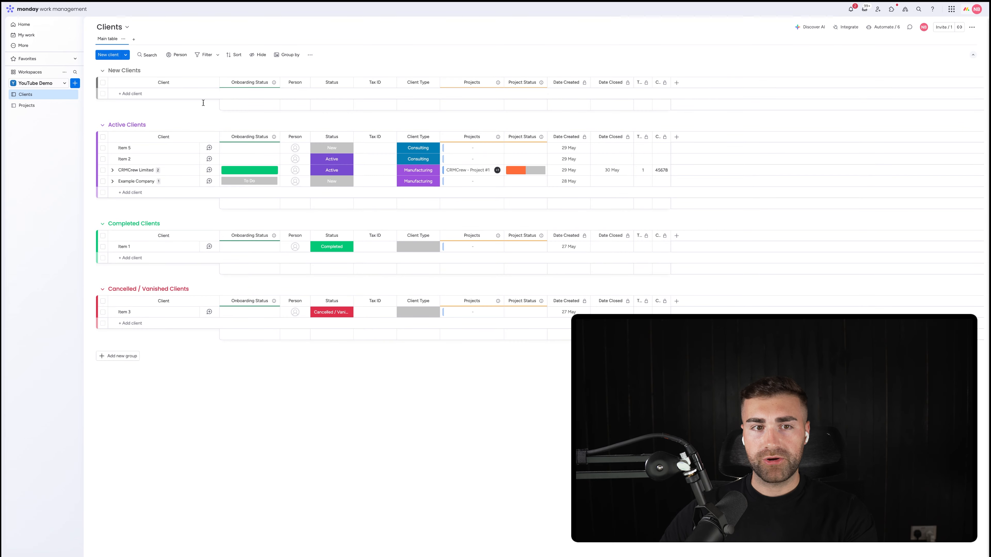
{"action": "left_click", "coordinate": [44, 106]}
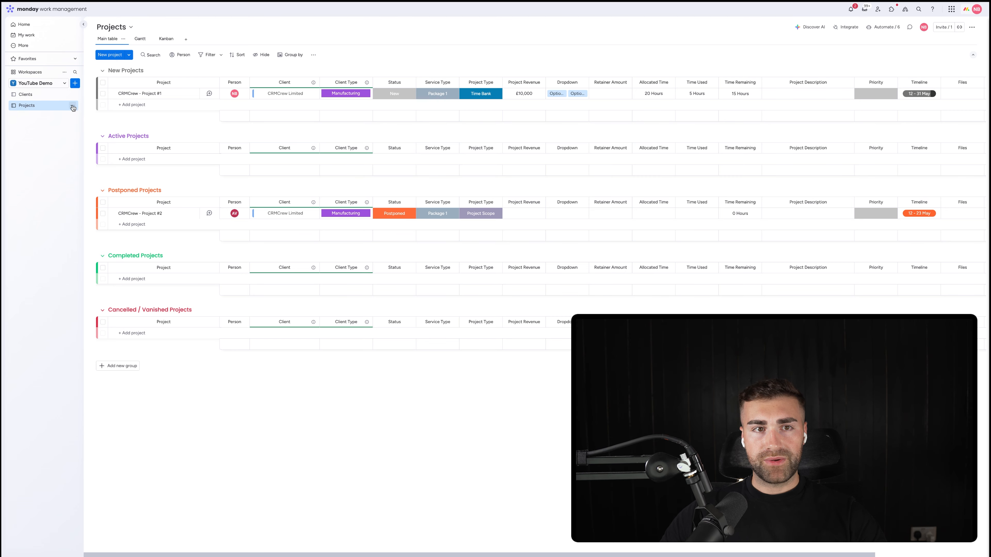
Step: Create a main board named Tasks in the YouTube Demo workspace, with Tasks as what it manages
{"action": "left_click", "coordinate": [75, 84]}
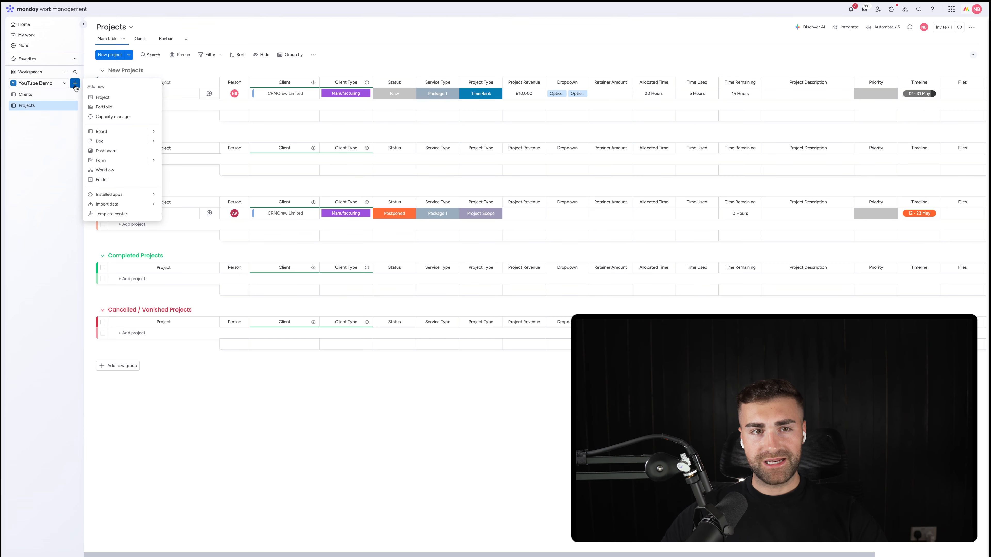
{"action": "left_click", "coordinate": [104, 138]}
{"action": "type", "text": "Tasks"}
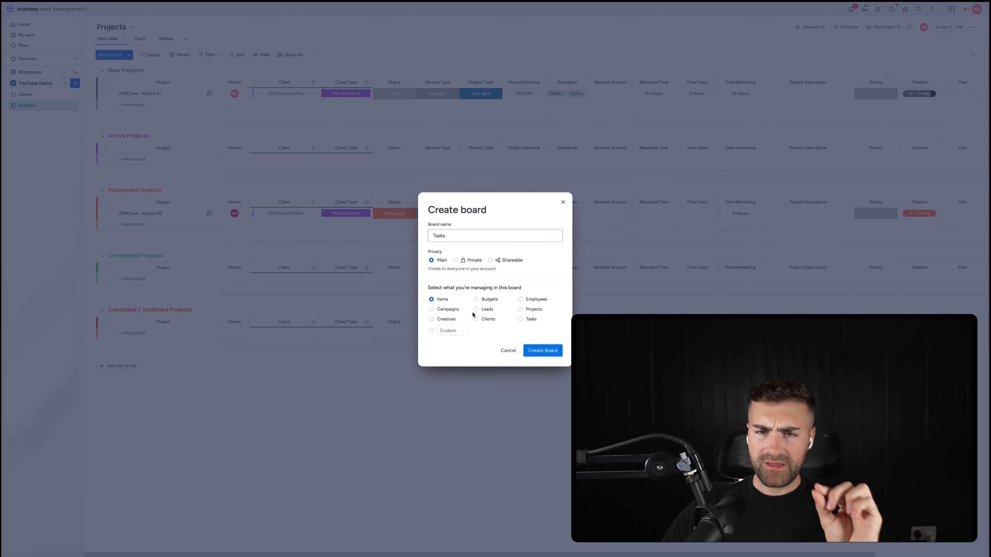
{"action": "left_click", "coordinate": [531, 318]}
{"action": "left_click", "coordinate": [545, 352]}
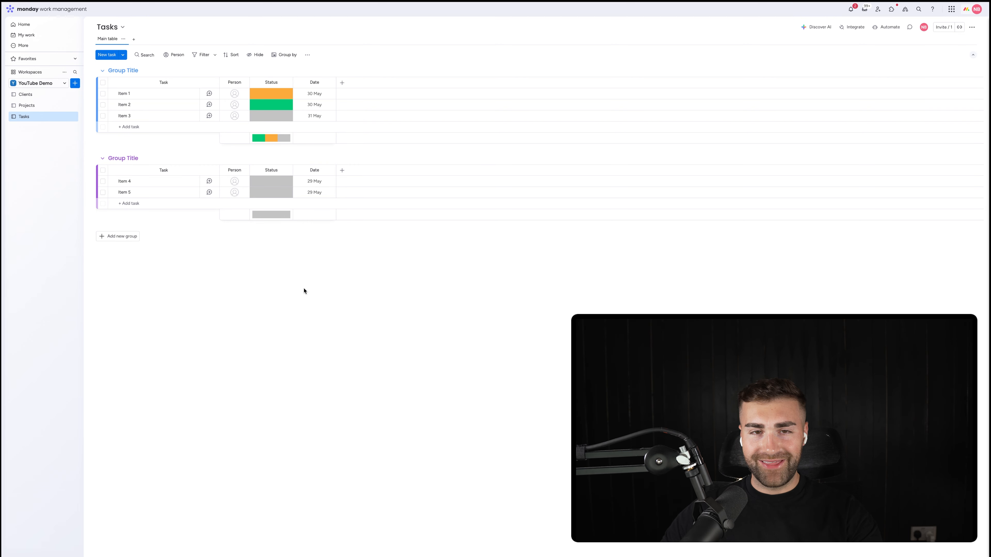
Step: Rename the Tasks board's two default groups To Do Tasks and Active Tasks
{"action": "left_click", "coordinate": [129, 66]}
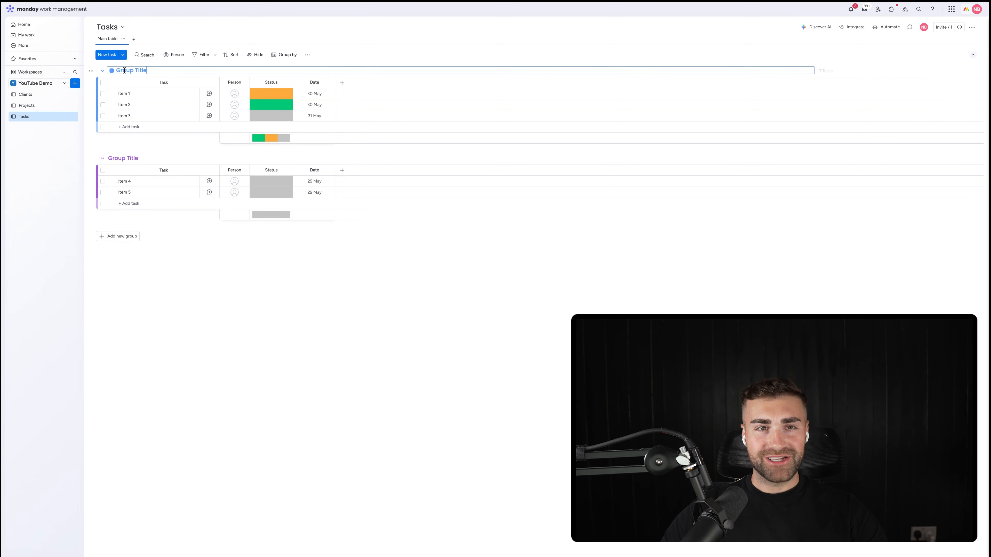
{"action": "type", "text": "N"}
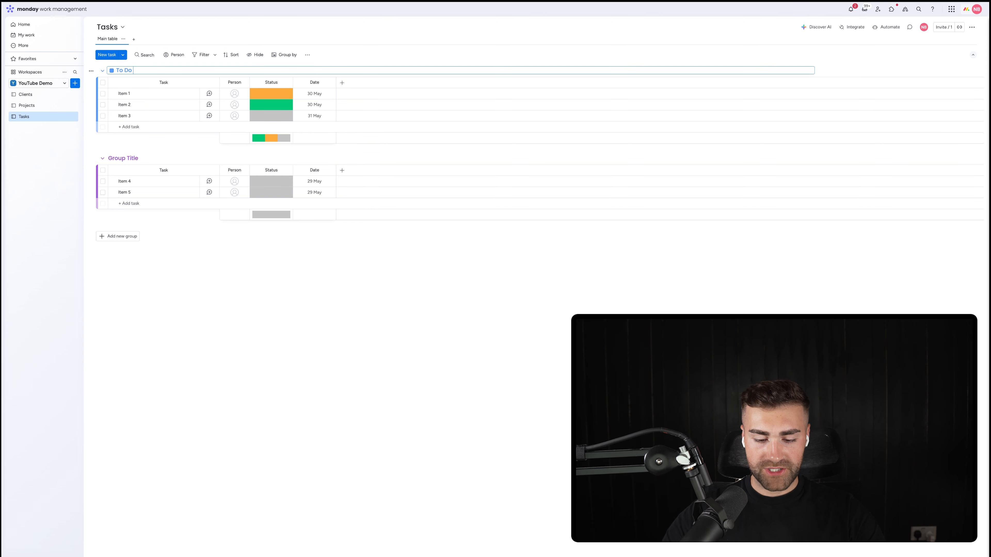
{"action": "key", "text": "Return"}
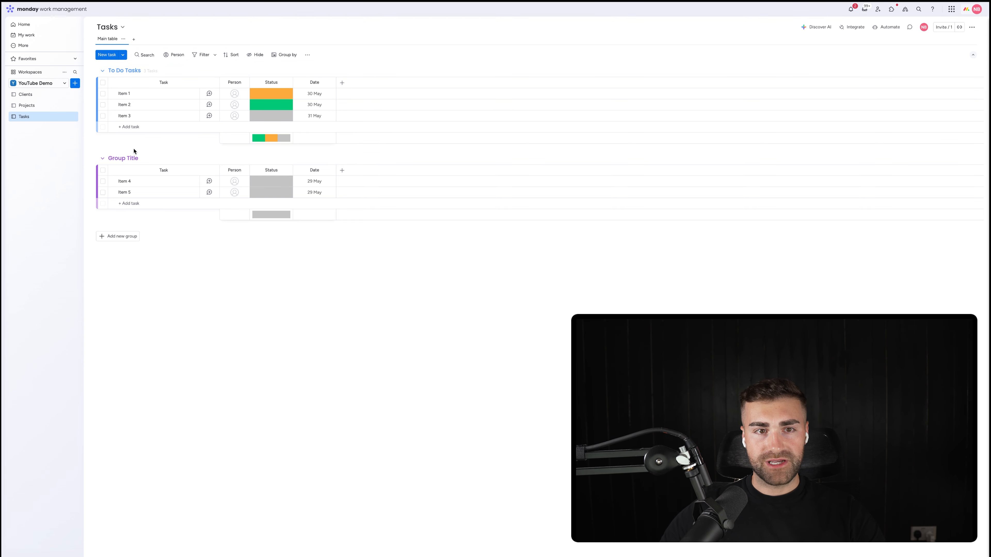
{"action": "left_click", "coordinate": [127, 155]}
{"action": "type", "text": "Activ"}
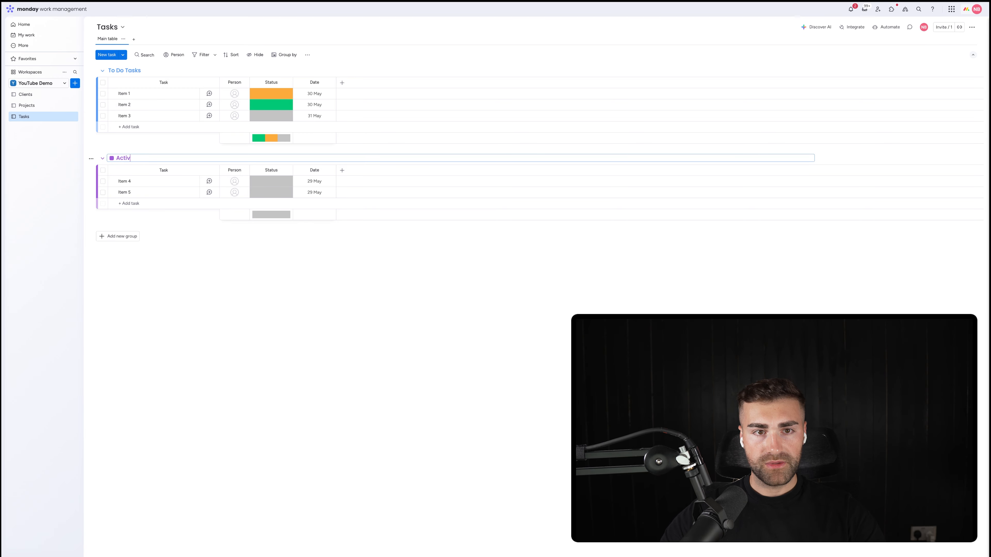
{"action": "type", "text": "e Tasks"}
{"action": "key", "text": "Return"}
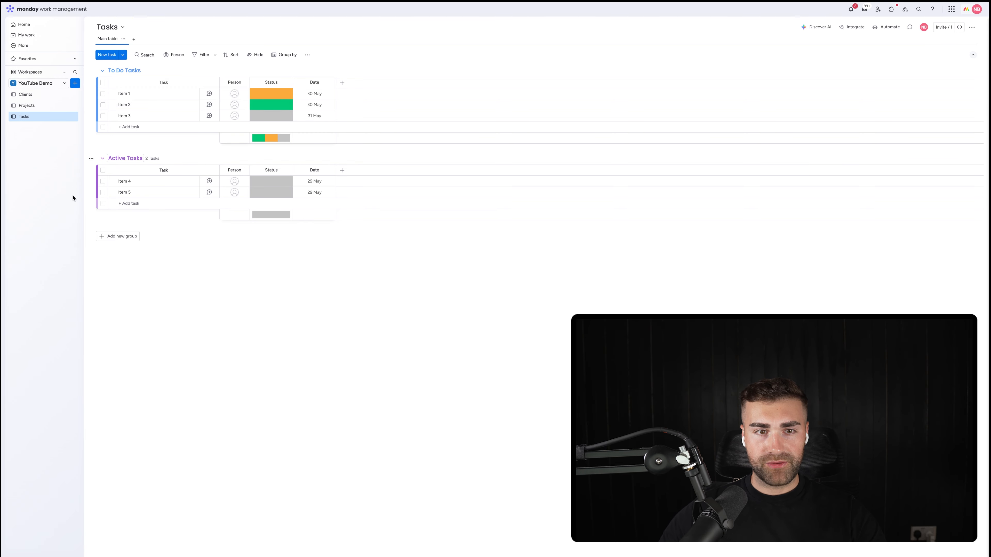
Step: Add a third group to the Tasks board and name it Completed Tasks
{"action": "left_click", "coordinate": [118, 236]}
{"action": "left_click", "coordinate": [128, 233]}
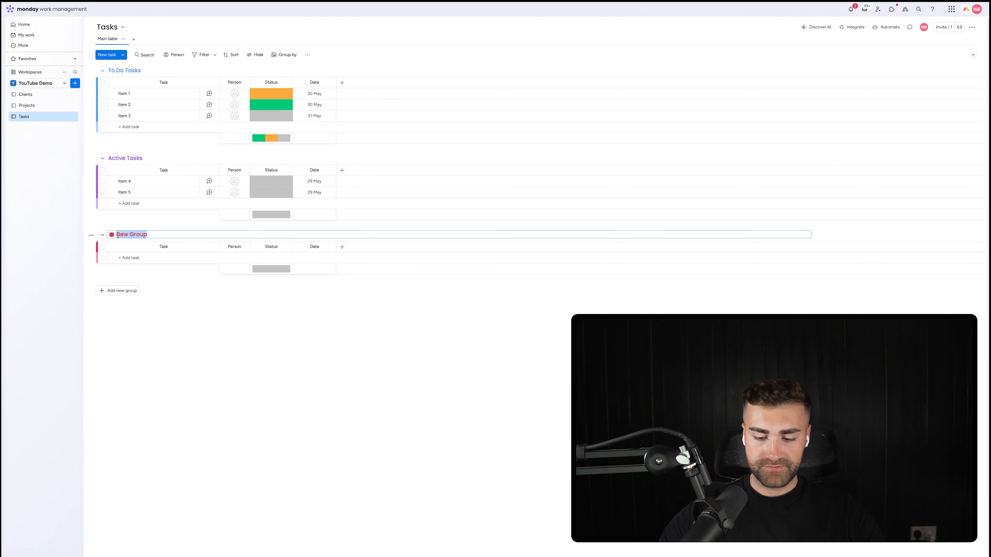
{"action": "type", "text": "Completed T"}
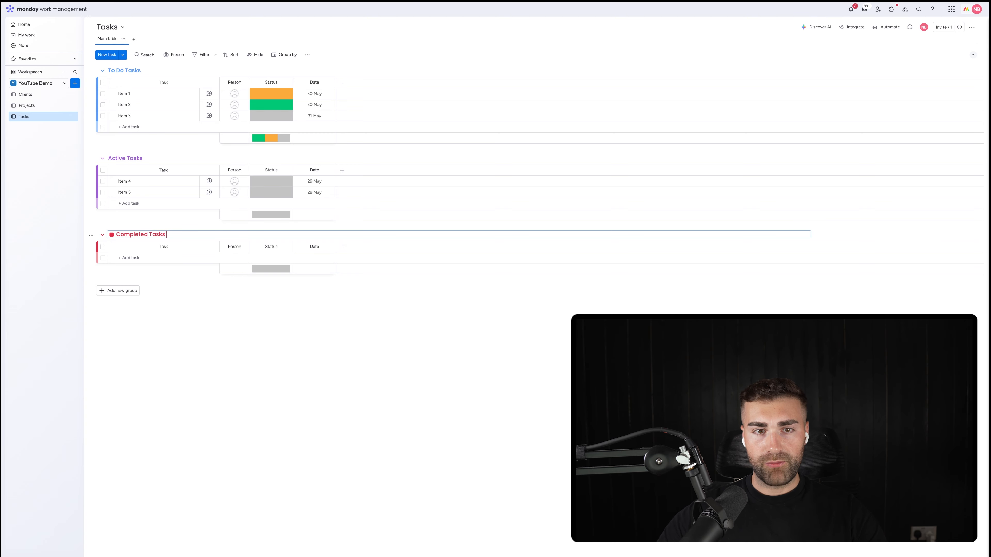
{"action": "type", "text": "asks"}
{"action": "key", "text": "Return"}
Step: Add a fourth group below Completed Tasks and name it Escalated Tasks
{"action": "left_click", "coordinate": [116, 290]}
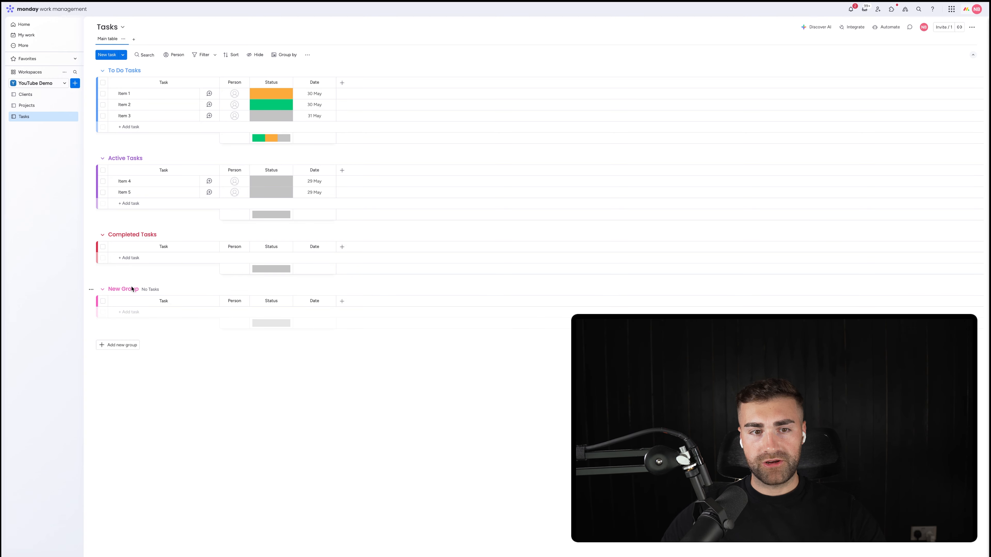
{"action": "left_click", "coordinate": [131, 289]}
{"action": "key", "text": "BackSpace"}
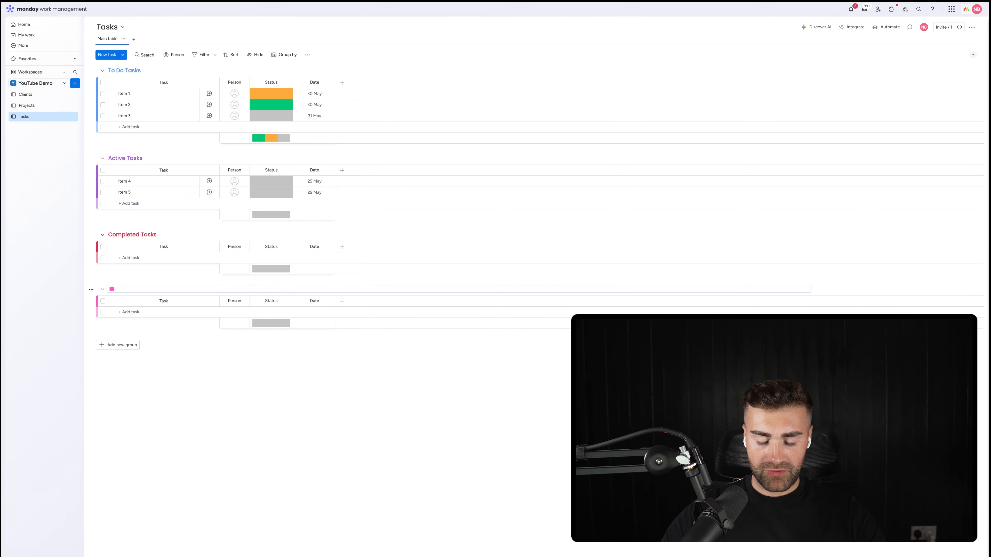
{"action": "type", "text": "Esc"}
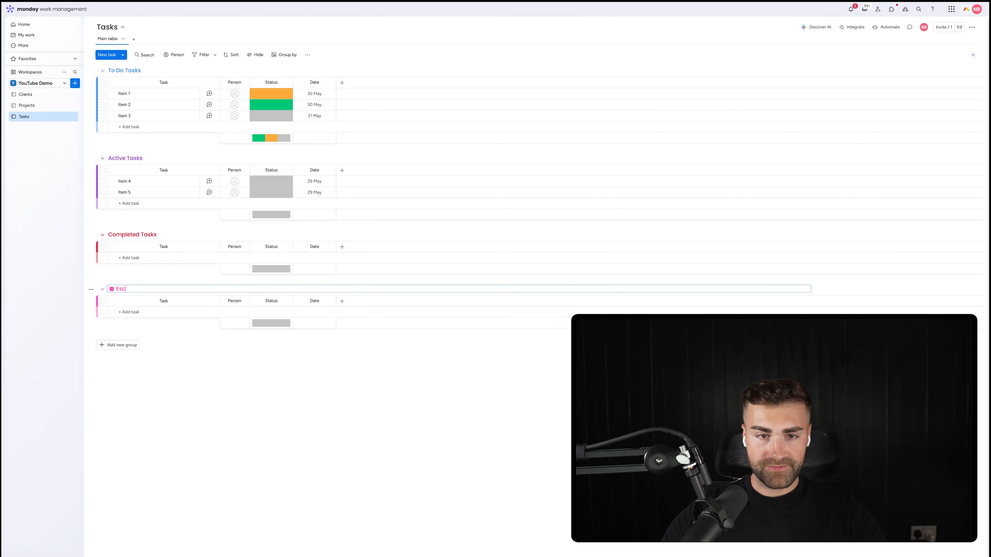
{"action": "type", "text": "alated Tasks"}
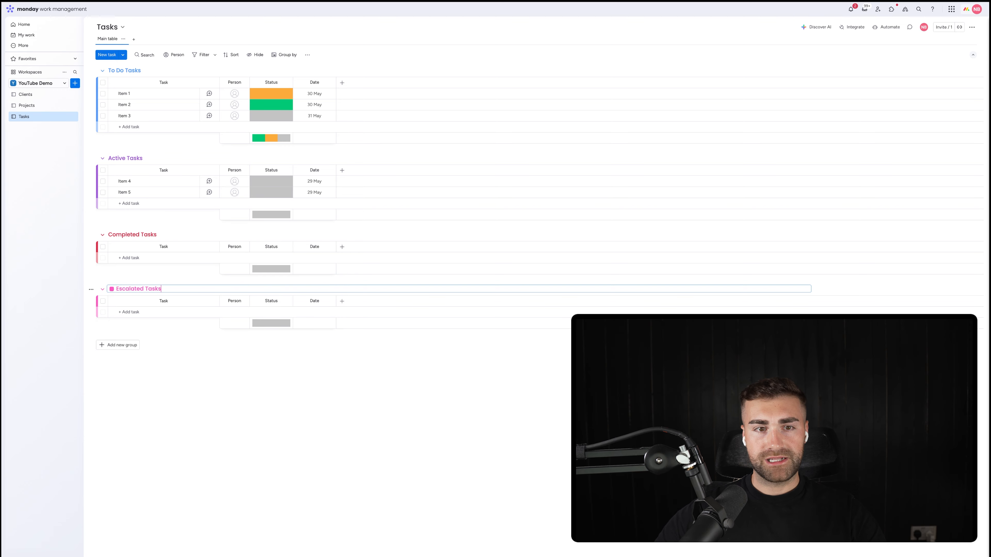
Step: Move the Escalated Tasks group above Completed Tasks, and change the Completed Tasks group's colour to green
{"action": "key", "text": "Return"}
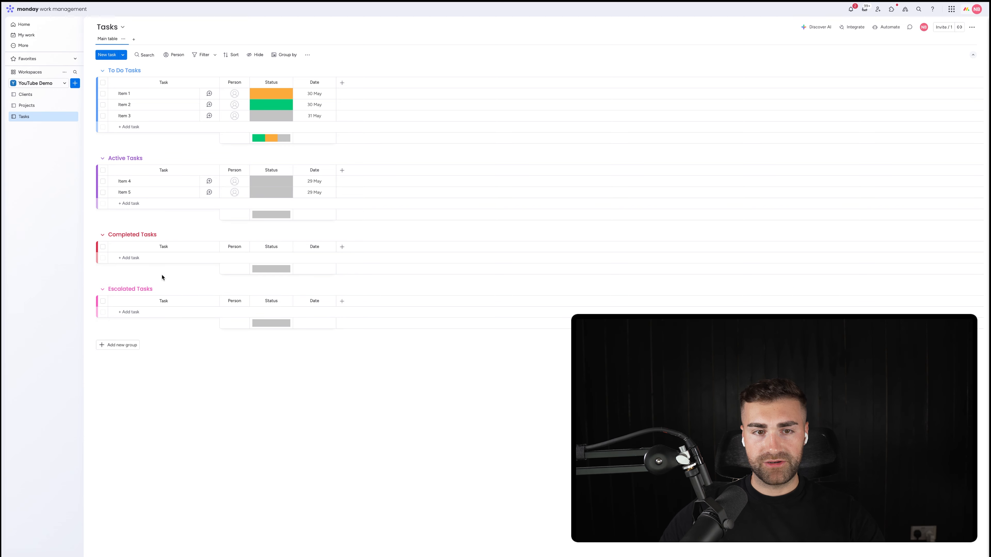
{"action": "left_click_drag", "start_coordinate": [162, 288], "coordinate": [140, 203]}
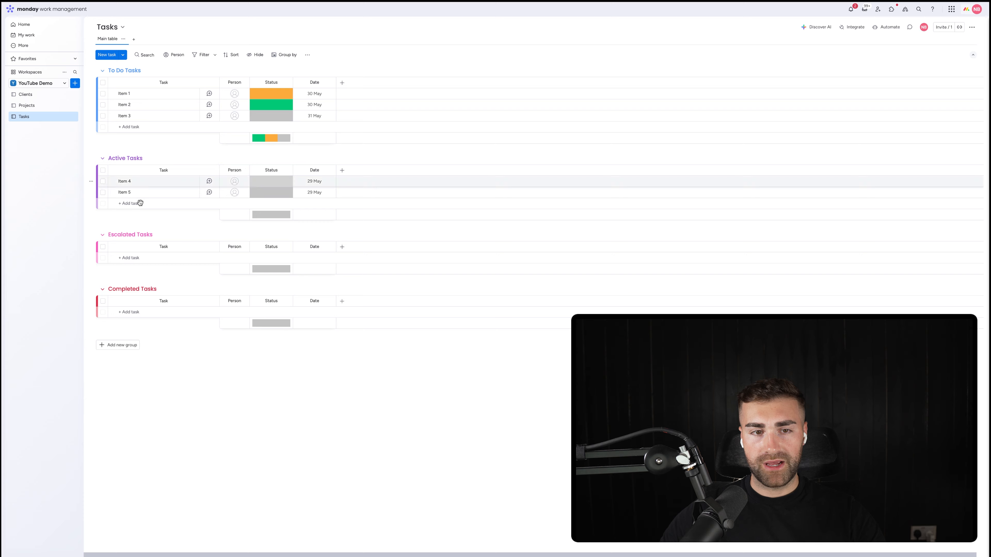
{"action": "left_click", "coordinate": [121, 287]}
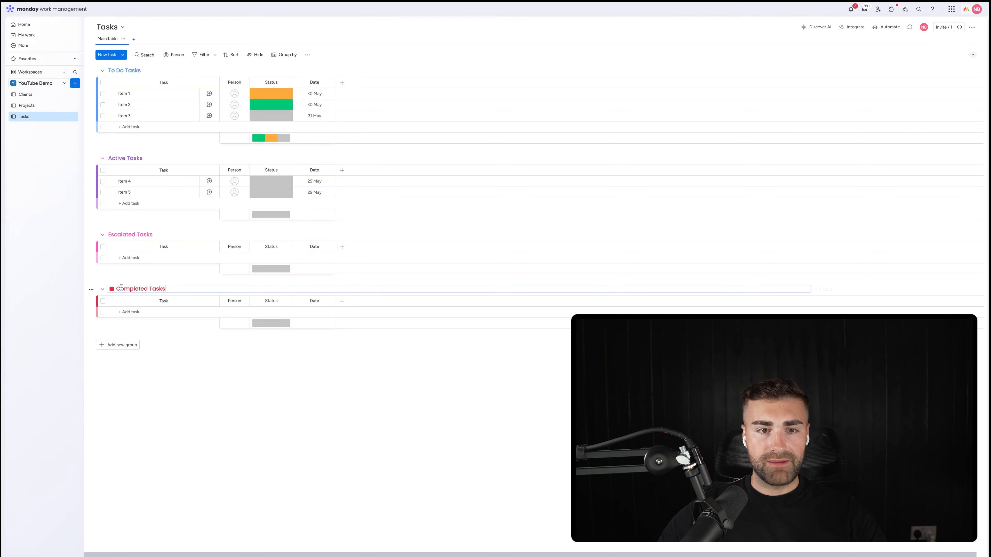
{"action": "left_click", "coordinate": [111, 289]}
{"action": "left_click", "coordinate": [123, 302]}
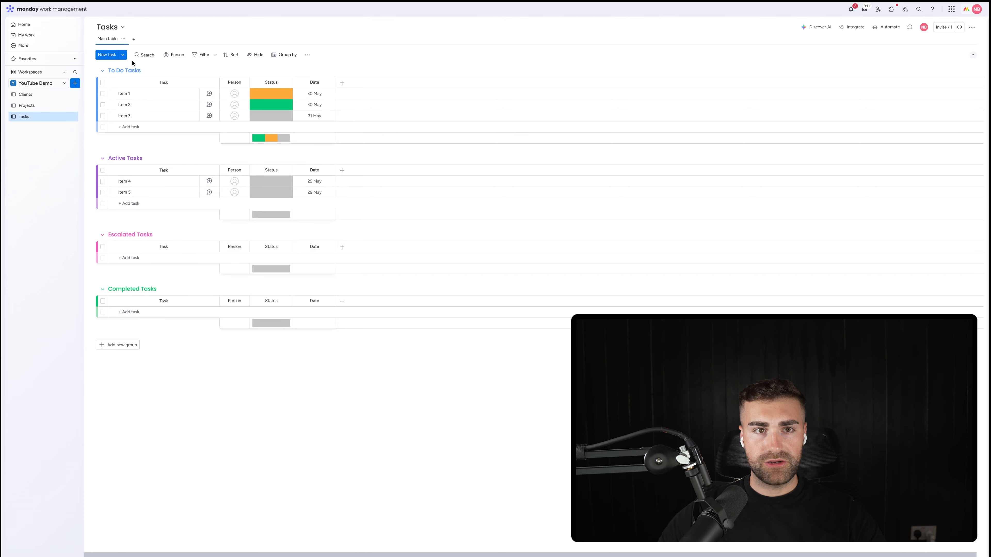
Step: Change the To Do Tasks group's colour to dark grey and the Escalated Tasks group's colour to orange
{"action": "left_click", "coordinate": [119, 70]}
{"action": "left_click", "coordinate": [112, 71]}
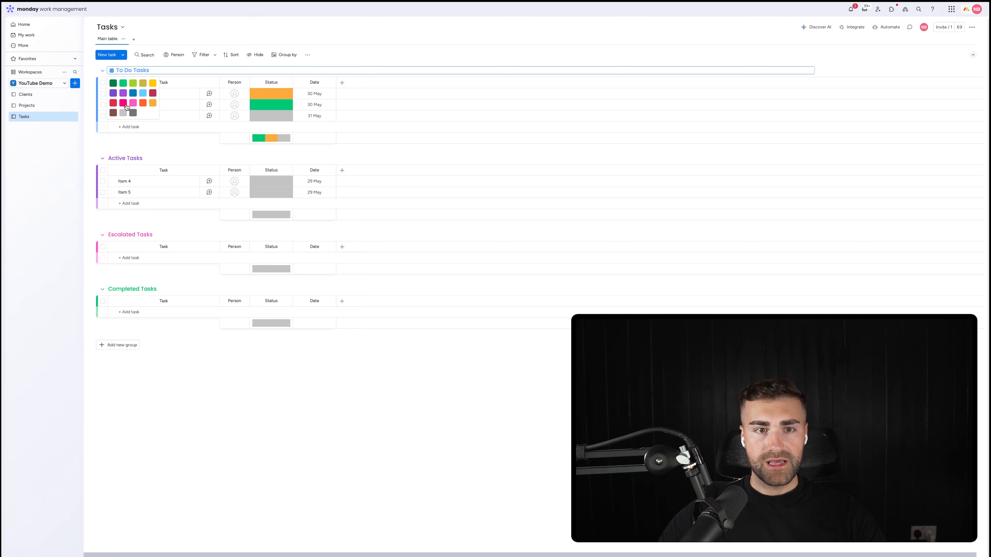
{"action": "left_click", "coordinate": [133, 113]}
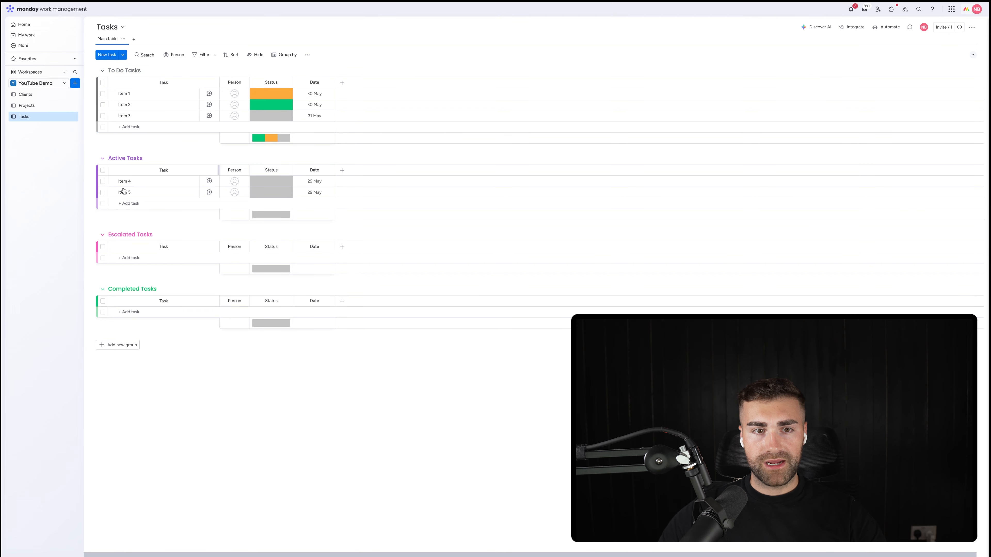
{"action": "left_click", "coordinate": [121, 235]}
{"action": "left_click", "coordinate": [111, 234]}
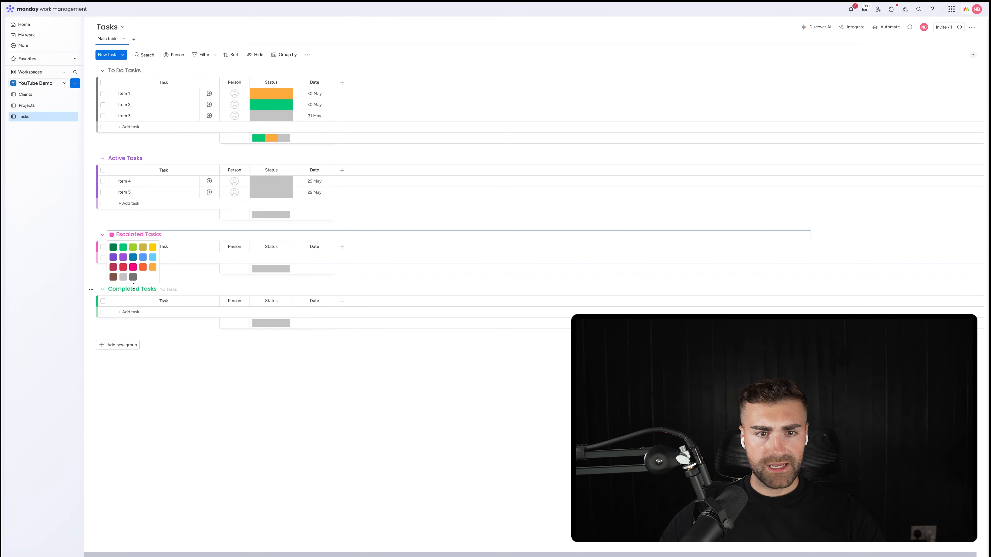
{"action": "left_click", "coordinate": [143, 267]}
Step: Edit the Status column's labels and name the red label Escalated
{"action": "left_click", "coordinate": [273, 117]}
{"action": "left_click", "coordinate": [275, 168]}
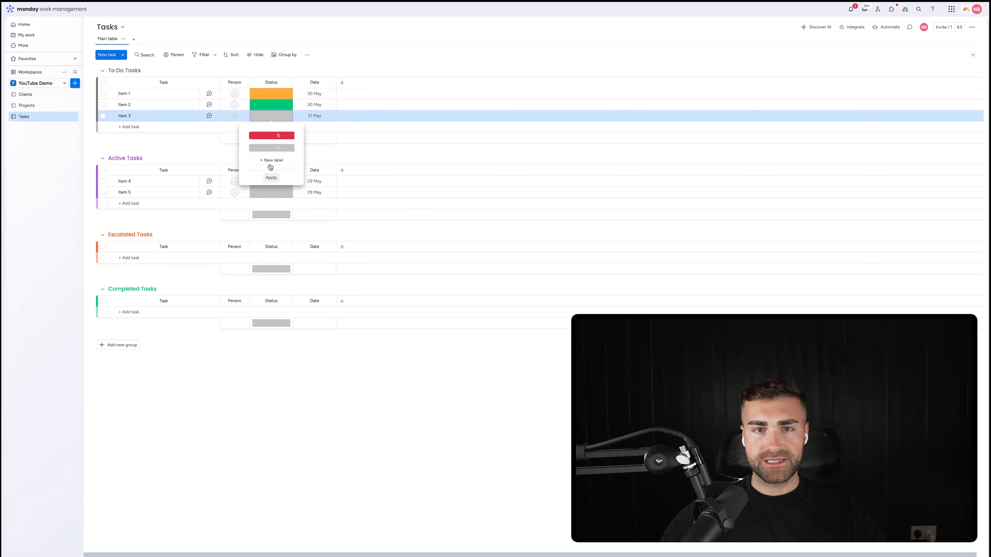
{"action": "left_click", "coordinate": [264, 131]}
{"action": "left_click", "coordinate": [271, 116]}
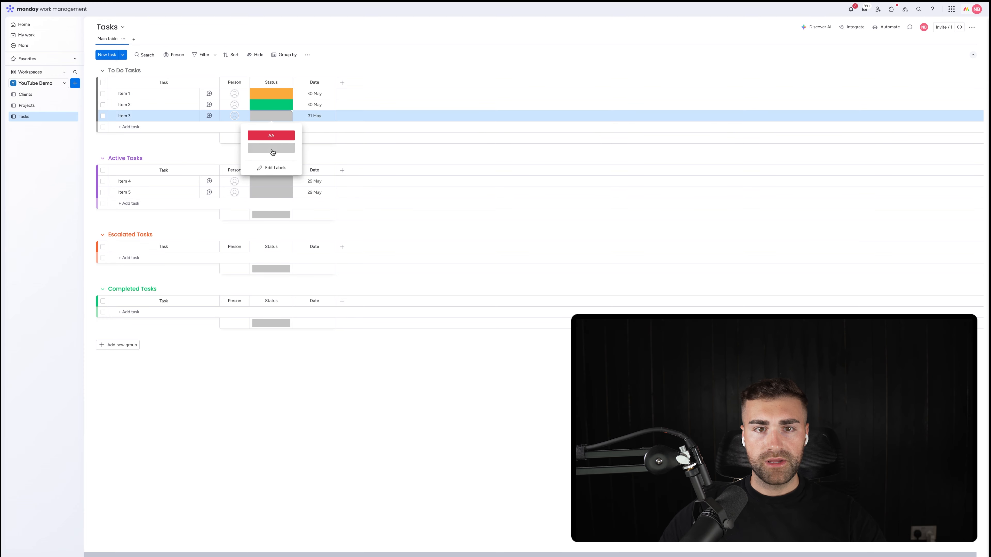
{"action": "left_click", "coordinate": [273, 168]}
{"action": "double_click", "coordinate": [267, 135]}
{"action": "type", "text": "Esclated"}
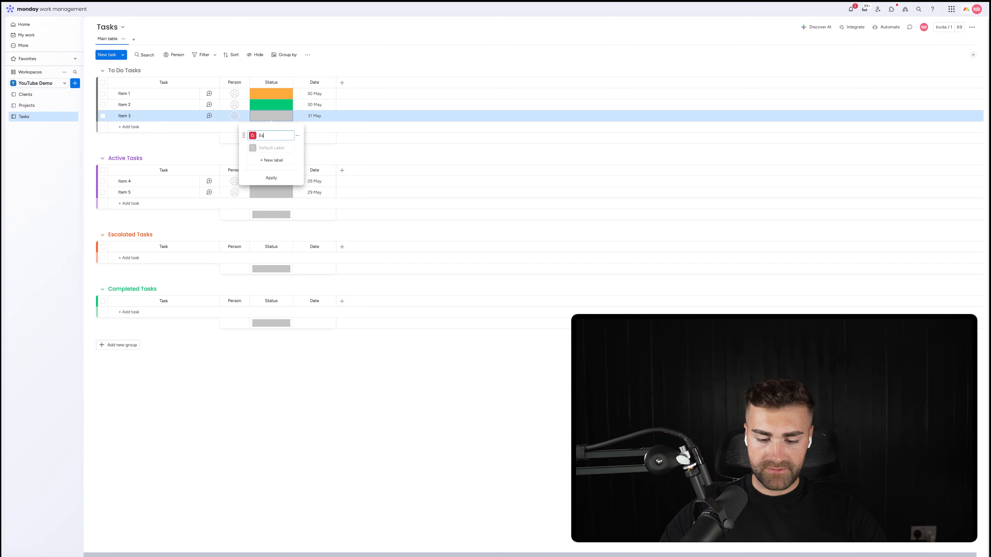
{"action": "right_click", "coordinate": [268, 134]}
{"action": "left_click", "coordinate": [275, 142]}
Step: Add an orange Active label and a green Completed label to the Status column, and name the grey default label To Do
{"action": "left_click", "coordinate": [272, 160]}
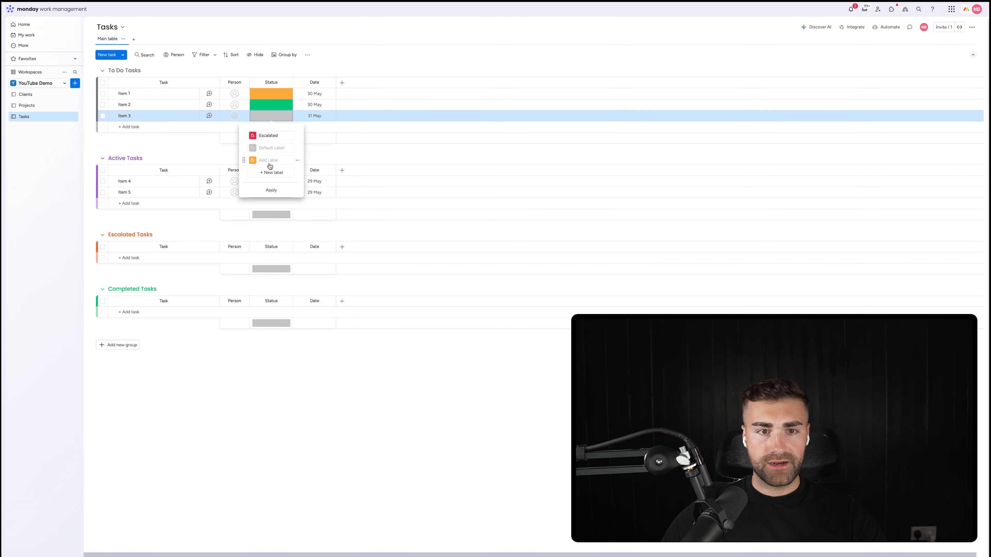
{"action": "left_click", "coordinate": [269, 160]}
{"action": "type", "text": "Active"}
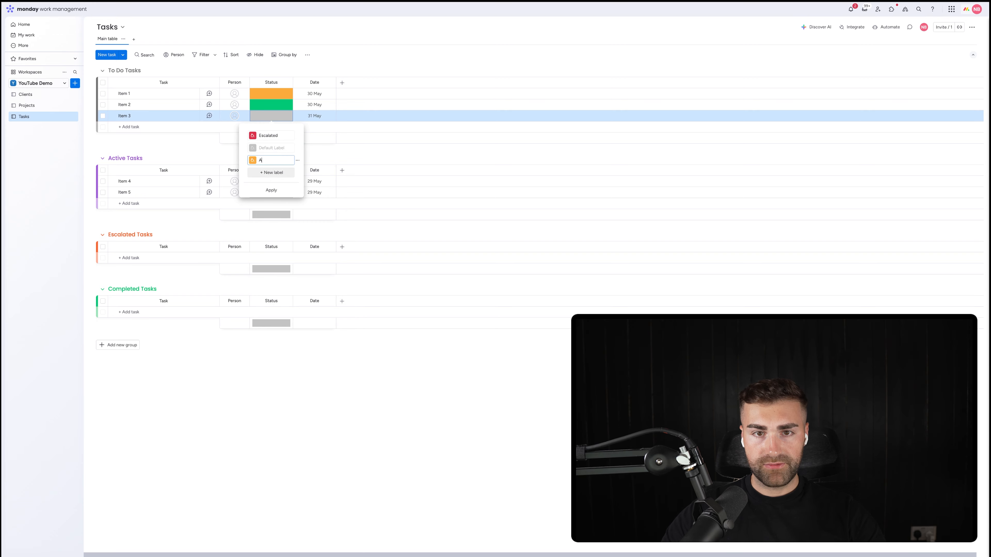
{"action": "left_click", "coordinate": [266, 148]}
{"action": "type", "text": "To Do"}
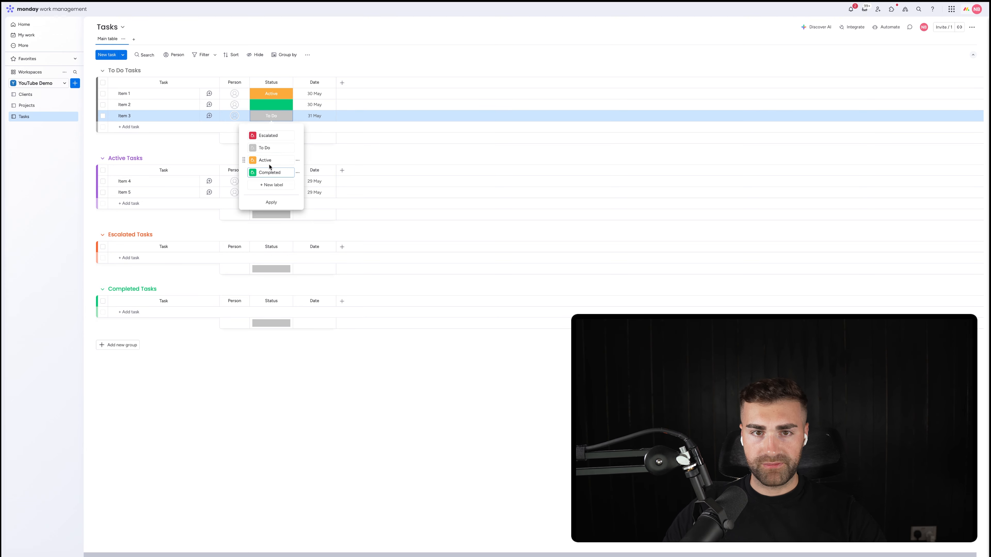
Step: Order the Status labels as To Do, Active, Escalated, Completed, and hide the Status column's summary
{"action": "left_click_drag", "start_coordinate": [245, 134], "coordinate": [245, 161]}
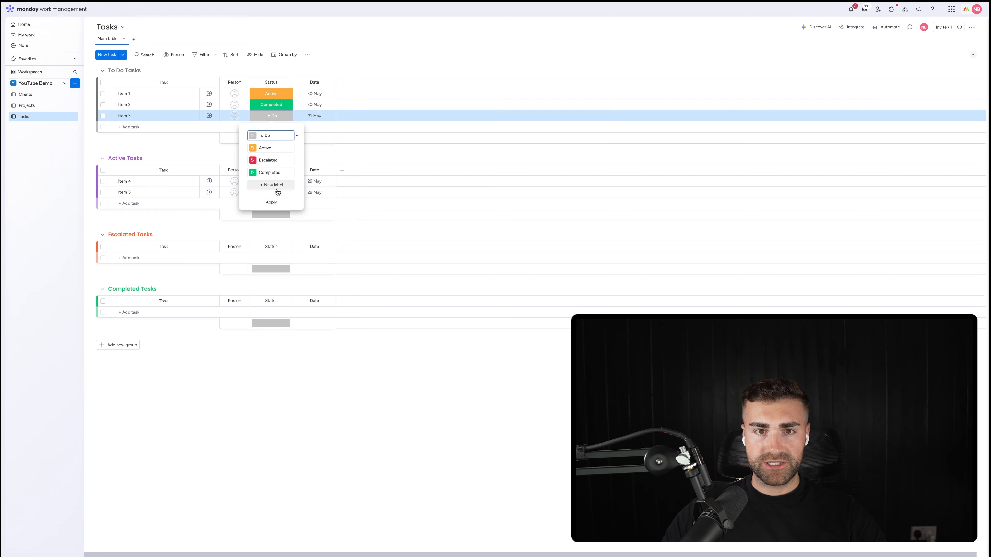
{"action": "left_click", "coordinate": [271, 202]}
{"action": "left_click", "coordinate": [286, 82]}
{"action": "mouse_move", "coordinate": [312, 89]}
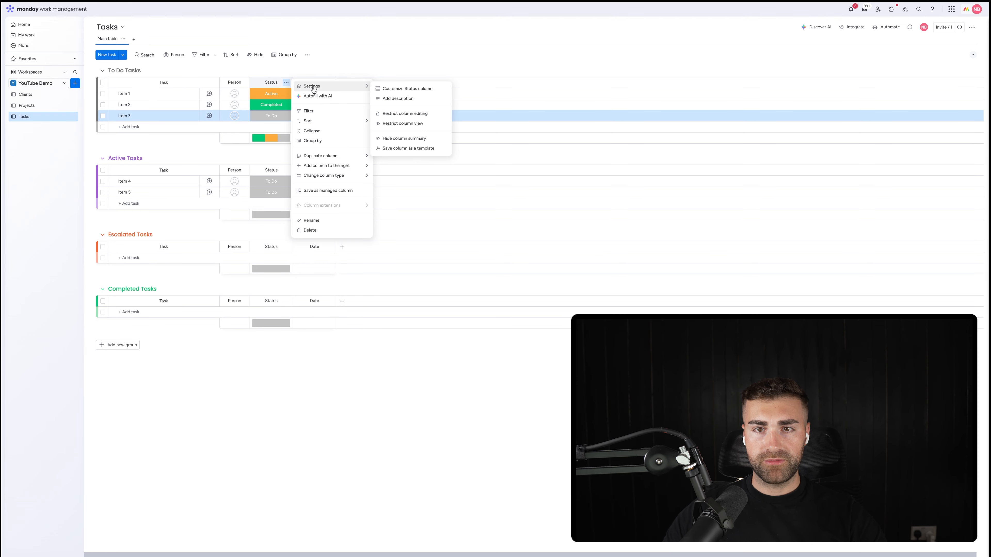
{"action": "left_click", "coordinate": [387, 138]}
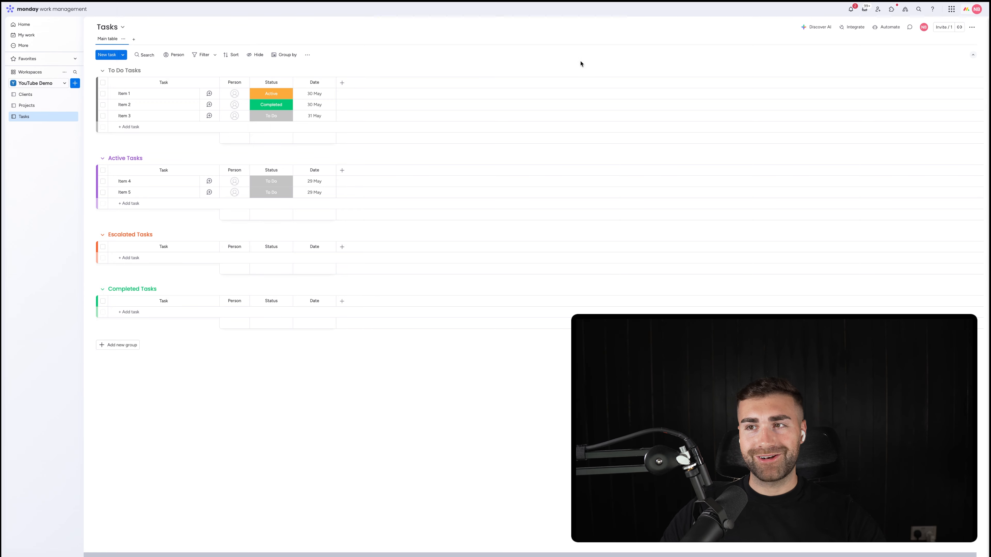
Step: Create a Tasks board automation that moves an item to To Do Tasks when Status changes to To Do
{"action": "left_click", "coordinate": [887, 27]}
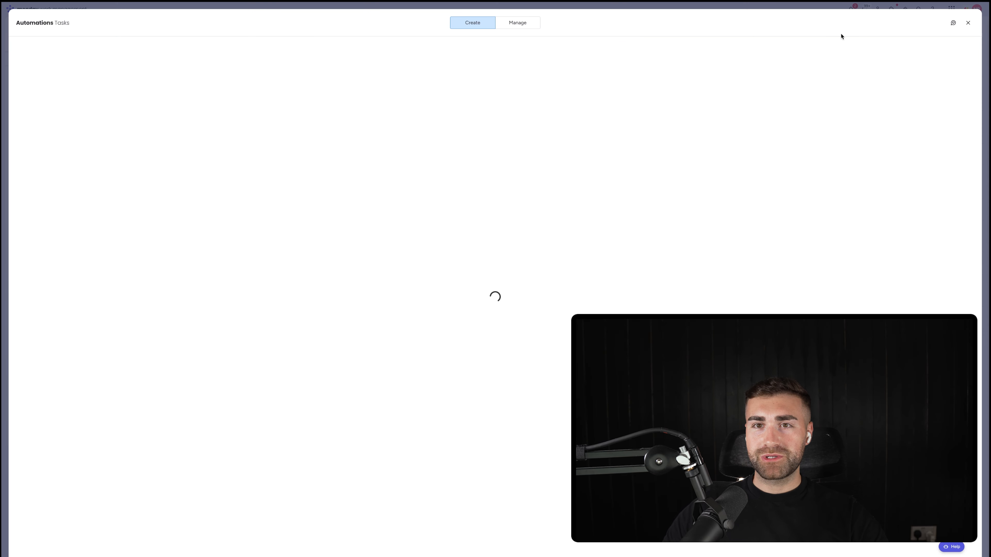
{"action": "left_click", "coordinate": [517, 22]}
{"action": "left_click", "coordinate": [934, 51]}
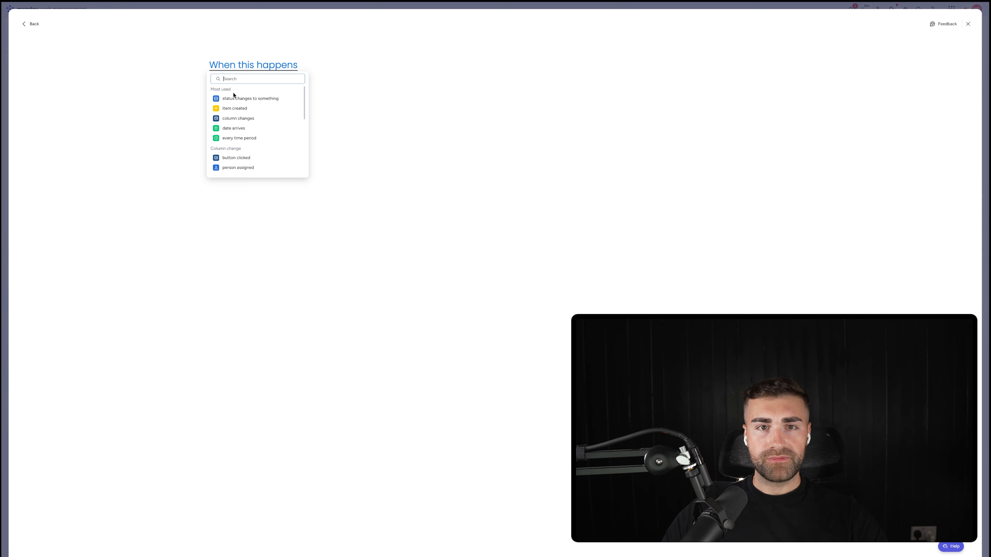
{"action": "left_click", "coordinate": [235, 95]}
{"action": "left_click", "coordinate": [250, 72]}
{"action": "left_click", "coordinate": [250, 91]}
{"action": "left_click", "coordinate": [336, 67]}
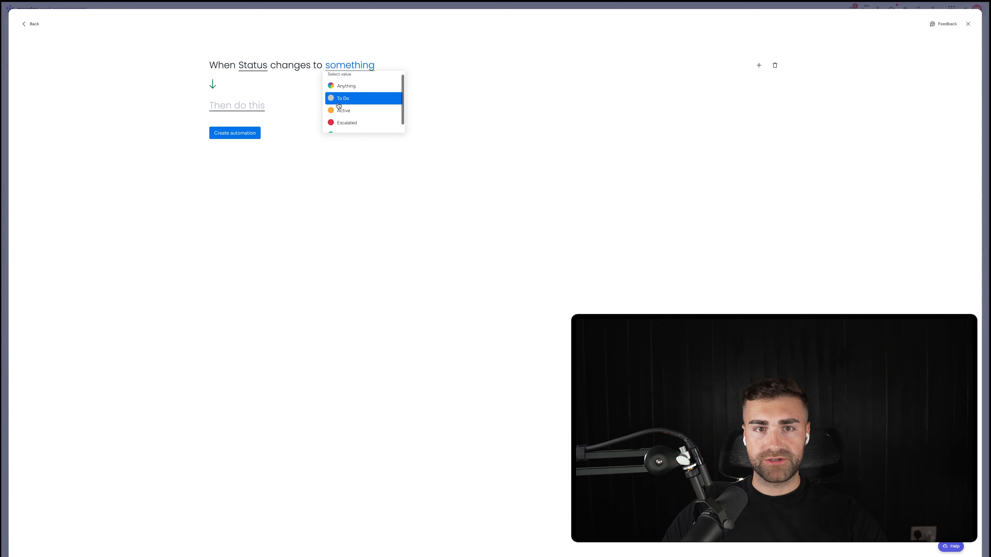
{"action": "left_click", "coordinate": [338, 100]}
{"action": "left_click", "coordinate": [243, 104]}
{"action": "left_click", "coordinate": [267, 138]}
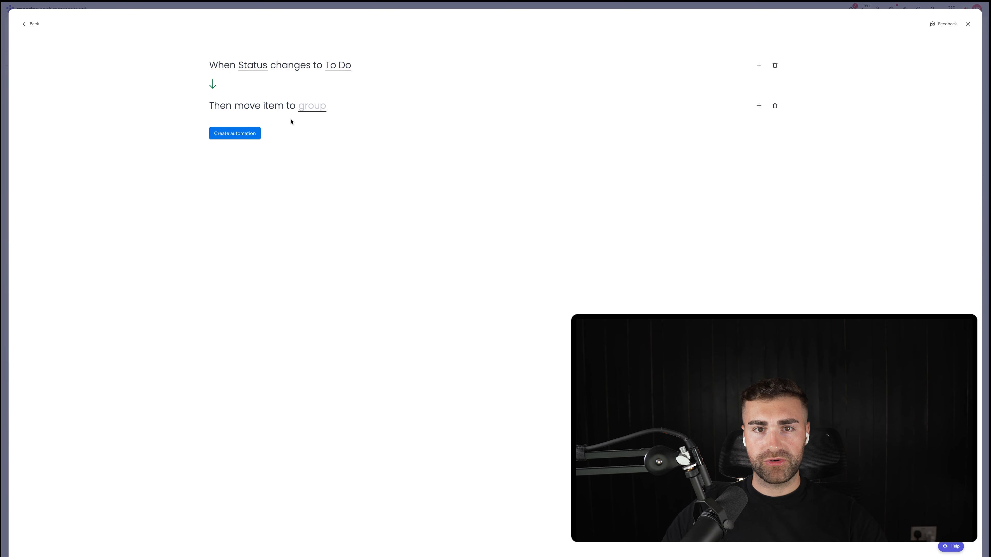
{"action": "left_click", "coordinate": [312, 106]}
{"action": "left_click", "coordinate": [312, 134]}
{"action": "left_click", "coordinate": [237, 134]}
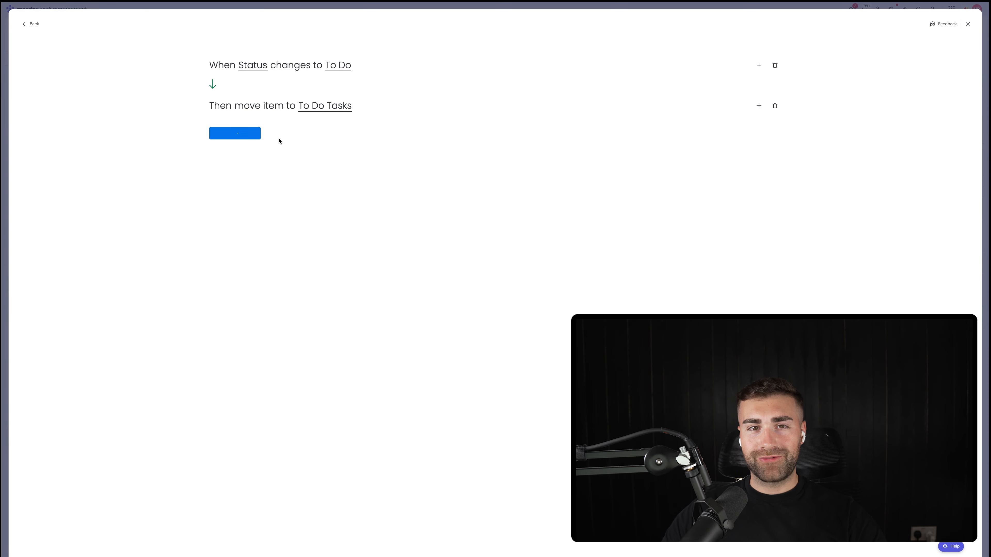
Step: Create a second automation that moves an item to Active Tasks when Status changes to Active
{"action": "left_click", "coordinate": [918, 54]}
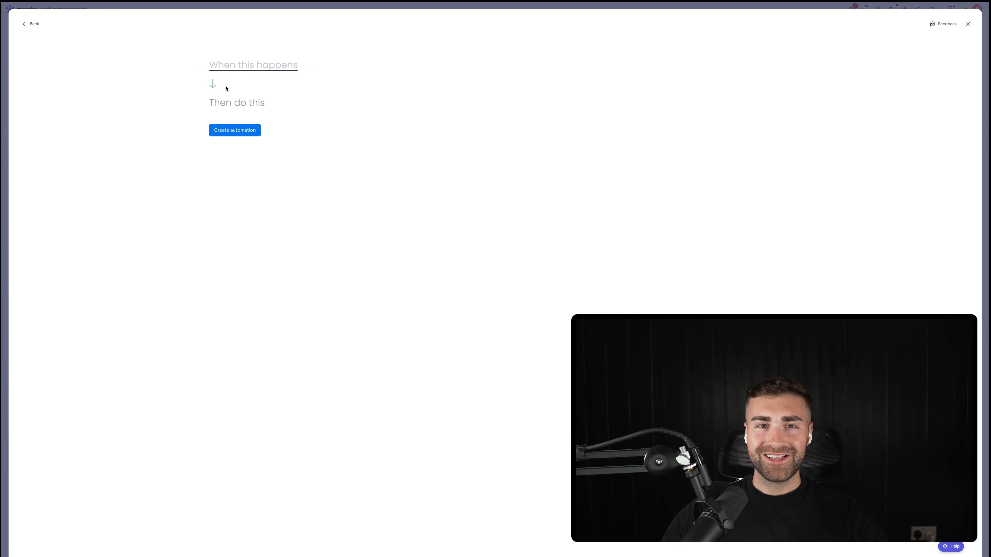
{"action": "left_click", "coordinate": [249, 65]}
{"action": "left_click", "coordinate": [250, 95]}
{"action": "left_click", "coordinate": [254, 89]}
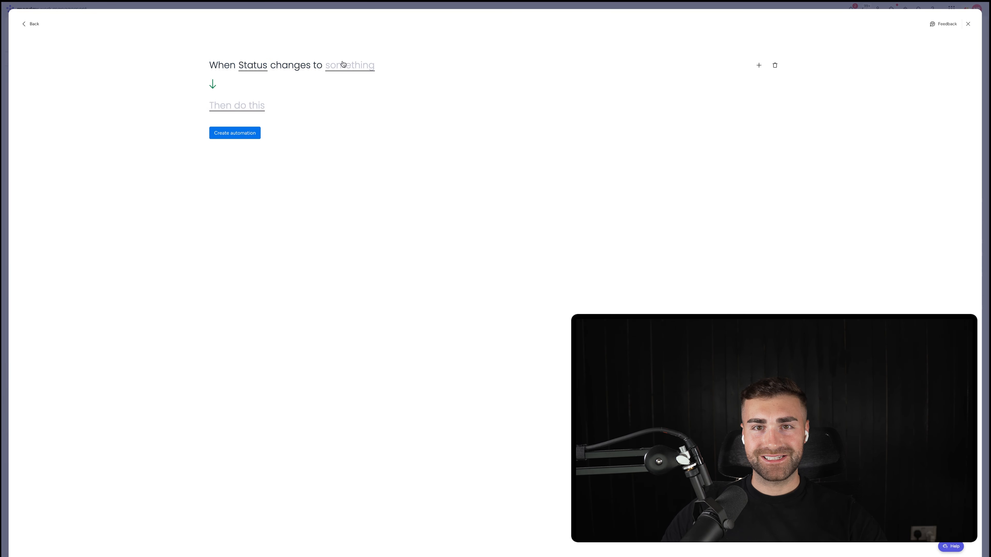
{"action": "left_click", "coordinate": [345, 65]}
{"action": "left_click", "coordinate": [350, 112]}
{"action": "left_click", "coordinate": [252, 107]}
{"action": "left_click", "coordinate": [265, 139]}
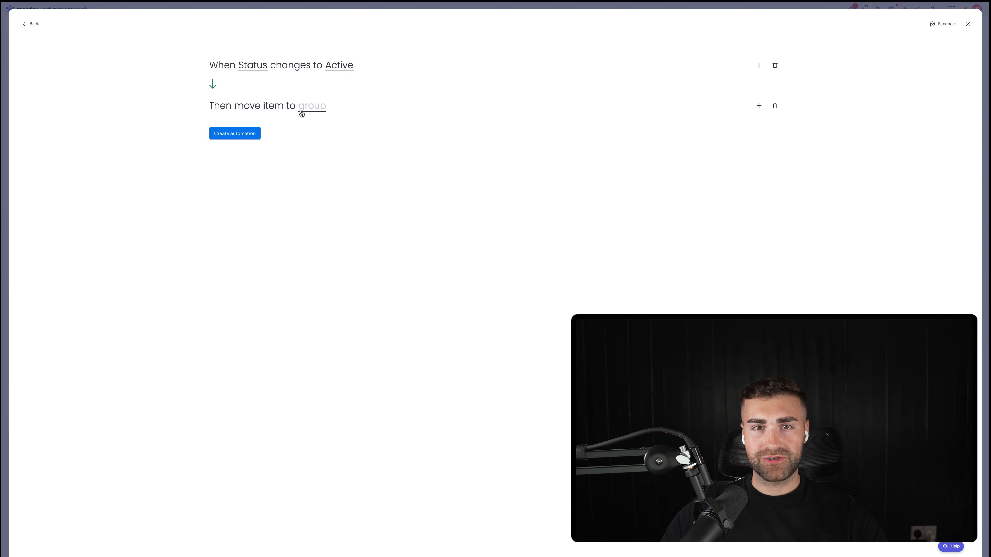
{"action": "left_click", "coordinate": [301, 114]}
{"action": "left_click", "coordinate": [305, 151]}
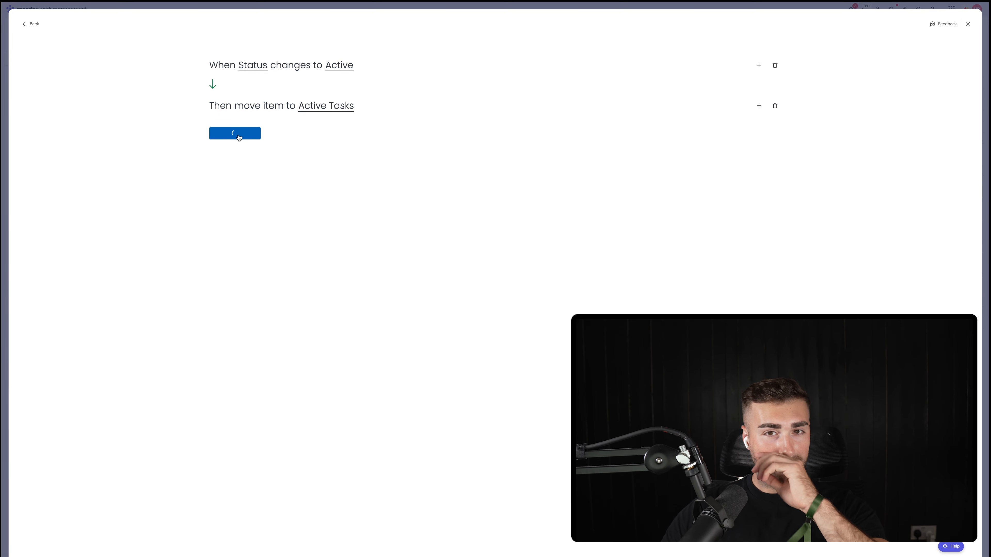
{"action": "left_click", "coordinate": [242, 135]}
Step: Create a third automation that moves an item to Escalated Tasks when Status changes to Escalated
{"action": "left_click", "coordinate": [932, 51]}
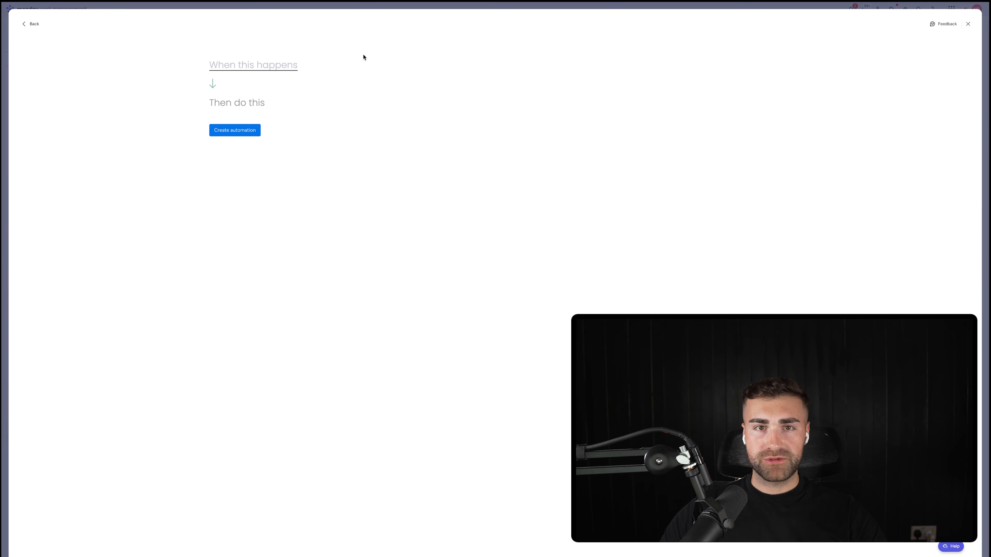
{"action": "left_click", "coordinate": [272, 71]}
{"action": "left_click", "coordinate": [237, 101]}
{"action": "left_click", "coordinate": [257, 69]}
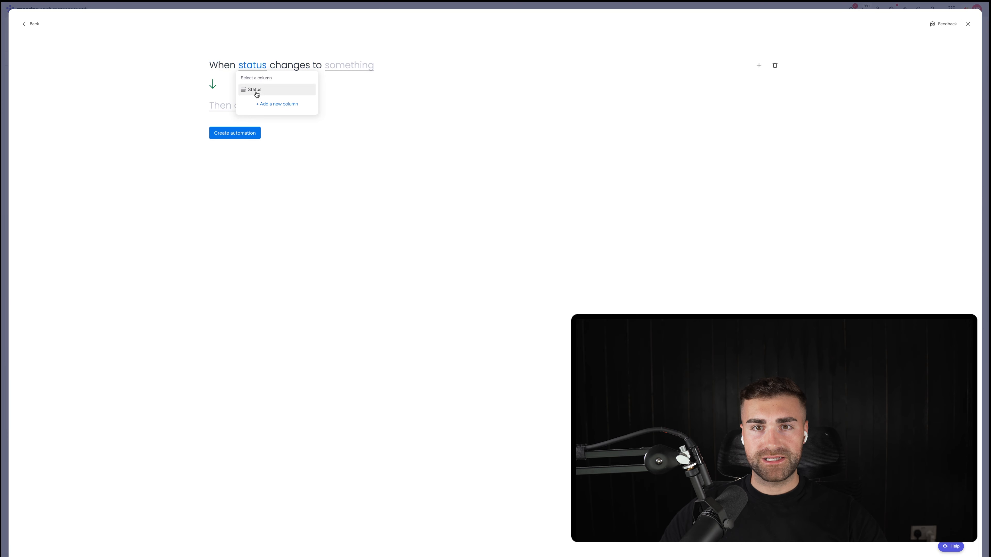
{"action": "left_click", "coordinate": [256, 93]}
{"action": "left_click", "coordinate": [354, 69]}
{"action": "left_click", "coordinate": [353, 122]}
{"action": "left_click", "coordinate": [236, 109]}
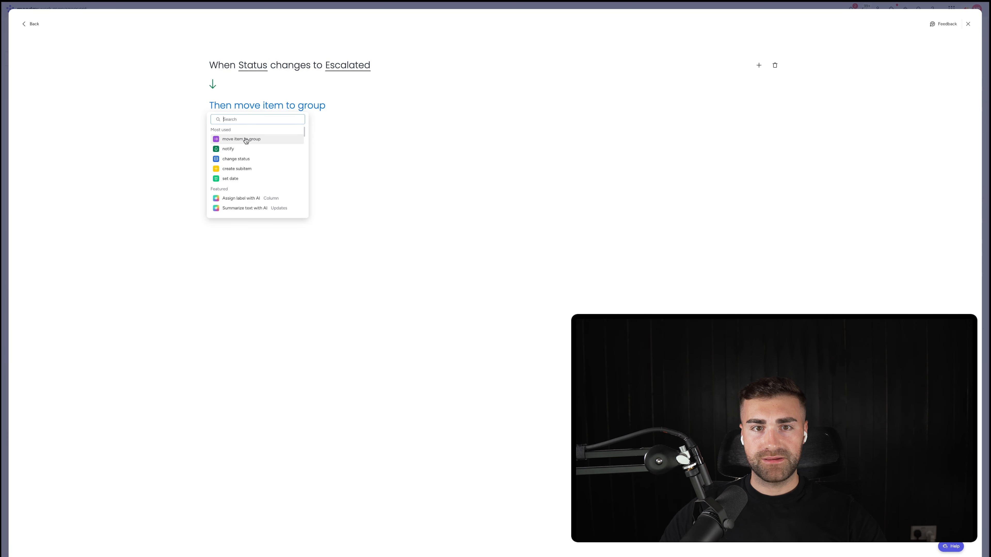
{"action": "left_click", "coordinate": [244, 140]}
{"action": "left_click", "coordinate": [310, 106]}
{"action": "left_click", "coordinate": [321, 155]}
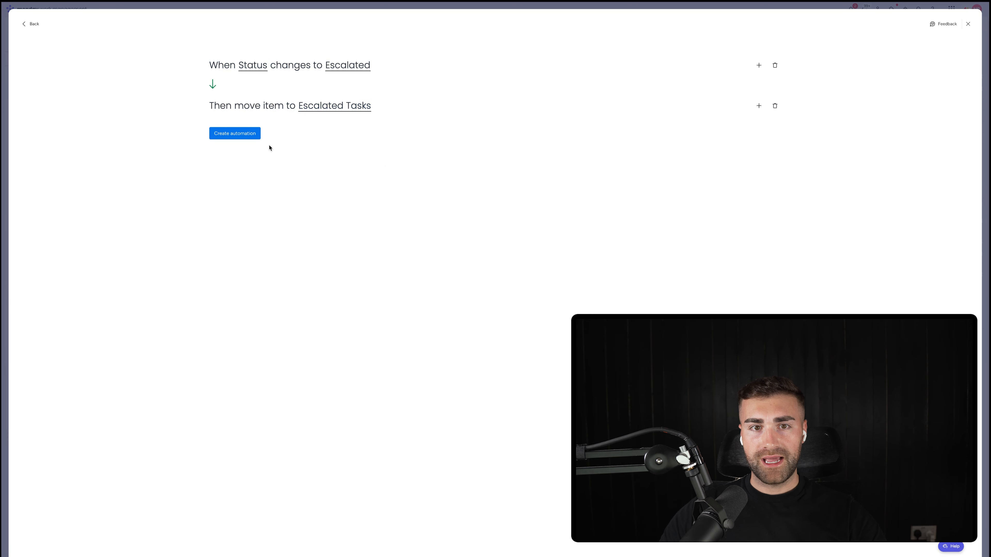
{"action": "left_click", "coordinate": [250, 134]}
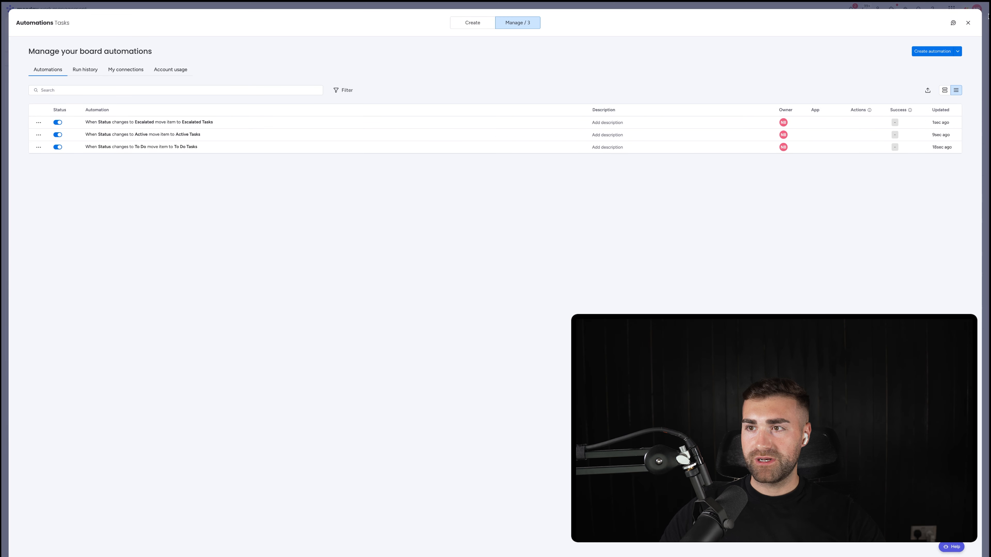
Step: Create a fourth automation that moves an item to Completed Tasks when Status changes to Completed, and return to the board
{"action": "left_click", "coordinate": [936, 52]}
{"action": "left_click", "coordinate": [259, 70]}
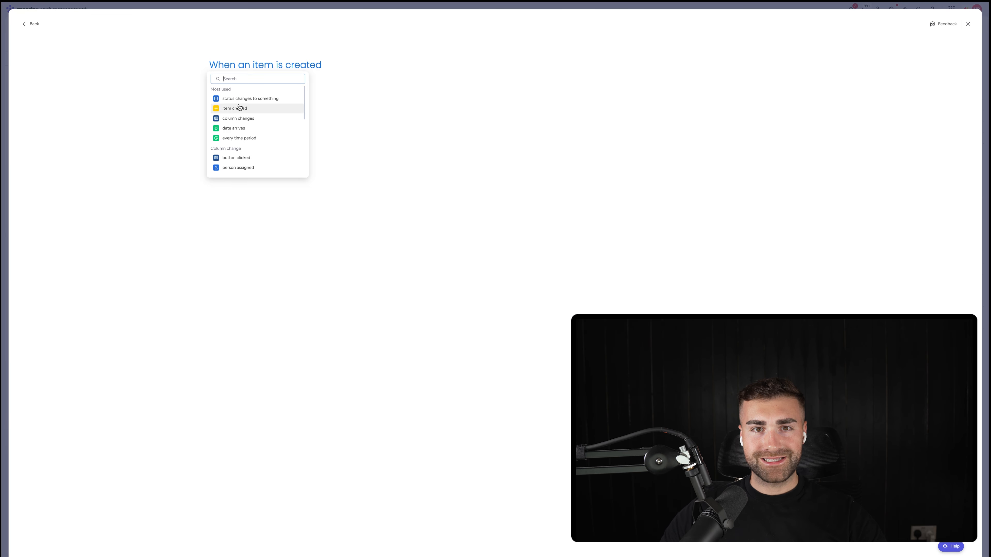
{"action": "left_click", "coordinate": [240, 99]}
{"action": "left_click", "coordinate": [243, 69]}
{"action": "left_click", "coordinate": [263, 92]}
{"action": "left_click", "coordinate": [330, 74]}
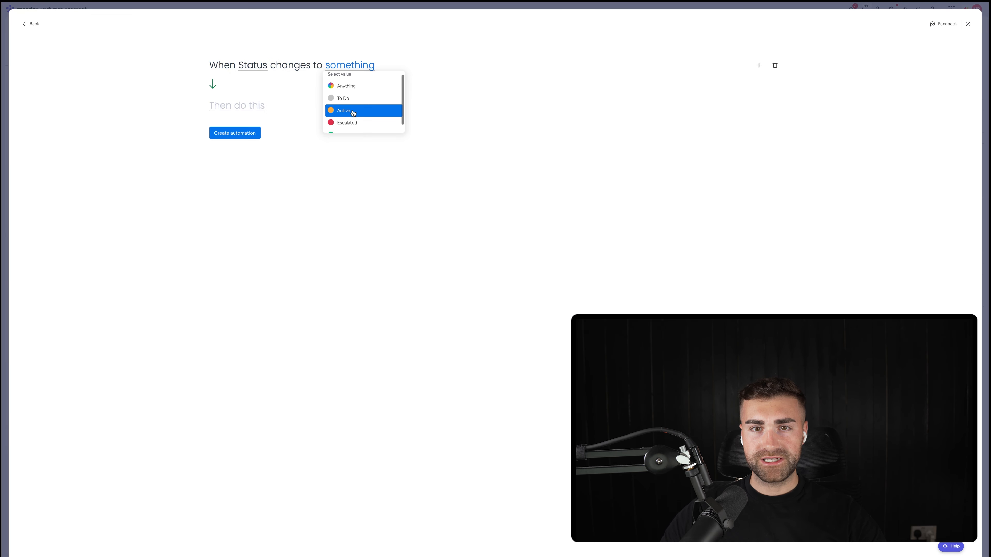
{"action": "left_click", "coordinate": [352, 127]}
{"action": "left_click", "coordinate": [224, 110]}
{"action": "left_click", "coordinate": [252, 139]}
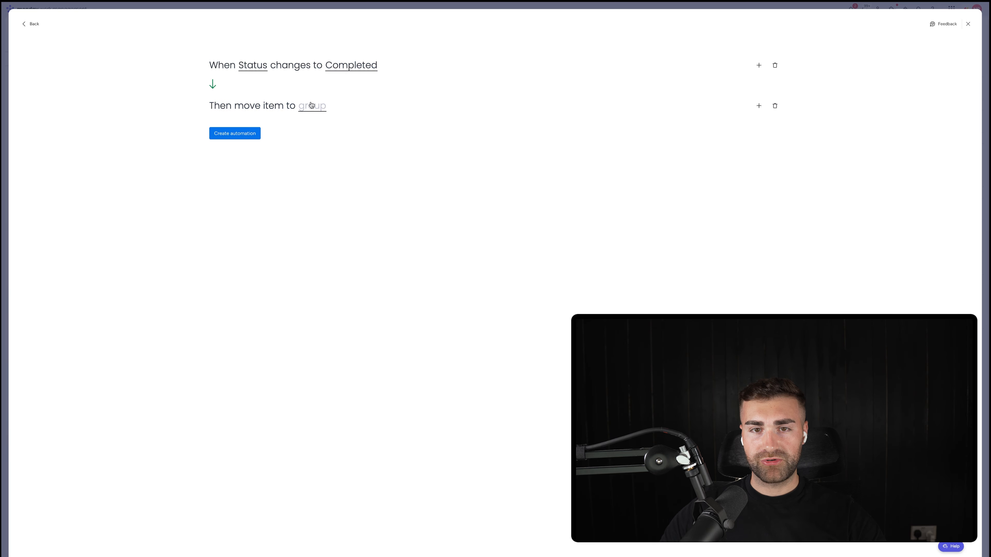
{"action": "left_click", "coordinate": [312, 105]}
{"action": "left_click", "coordinate": [312, 155]}
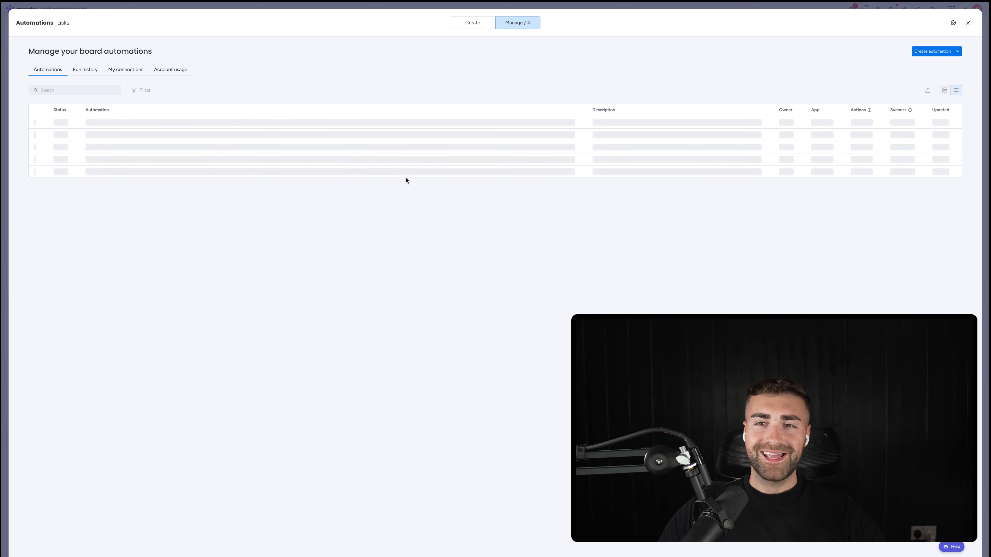
{"action": "key", "text": "Escape"}
Step: Rename the Date column on the Tasks board to Date Created and restrict editing of that column
{"action": "left_click", "coordinate": [316, 83]}
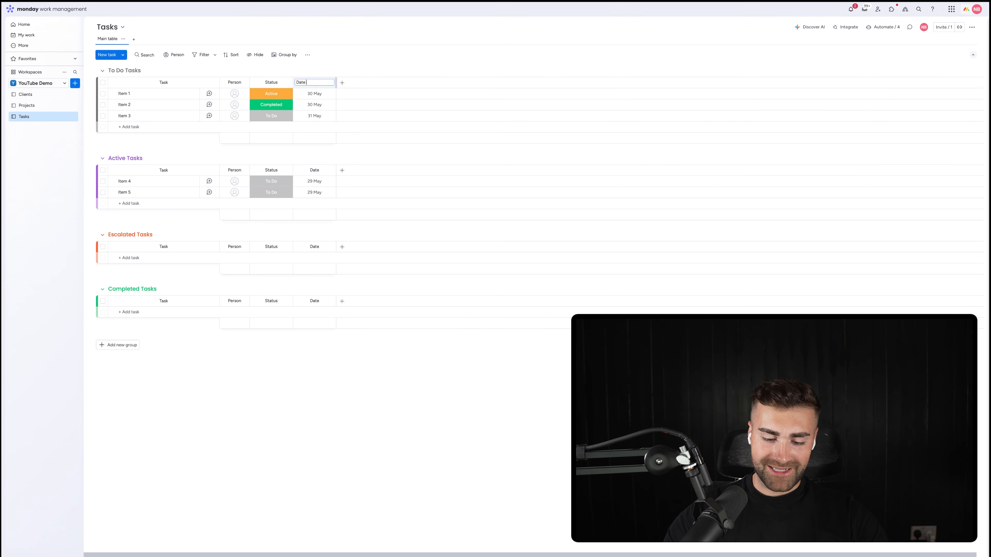
{"action": "type", "text": "Created"}
{"action": "key", "text": "Return"}
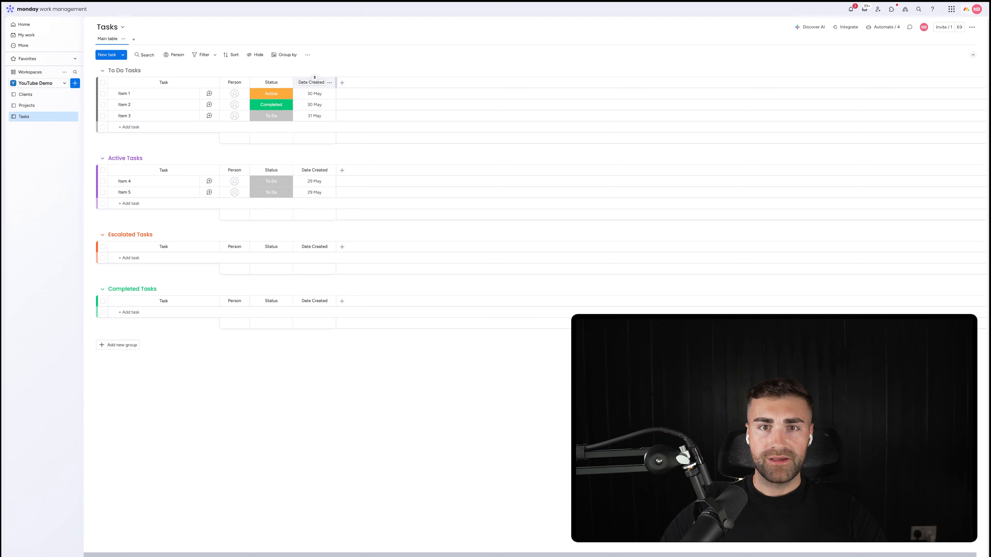
{"action": "left_click", "coordinate": [330, 83]}
{"action": "mouse_move", "coordinate": [354, 86]}
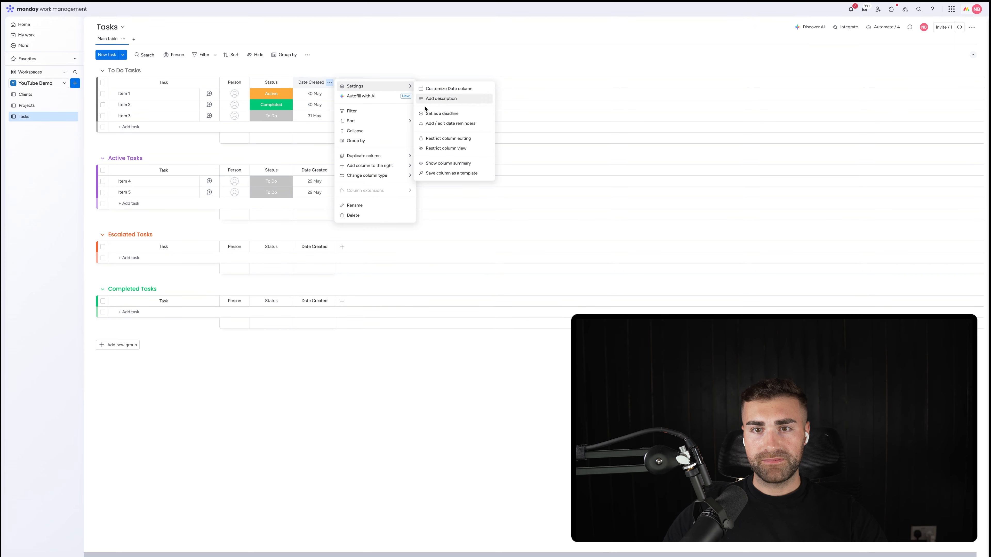
{"action": "left_click", "coordinate": [441, 138]}
{"action": "left_click", "coordinate": [376, 67]}
Step: Add a second Date column after Date Created and name it Date Completed
{"action": "left_click", "coordinate": [343, 84]}
{"action": "type", "text": "da"}
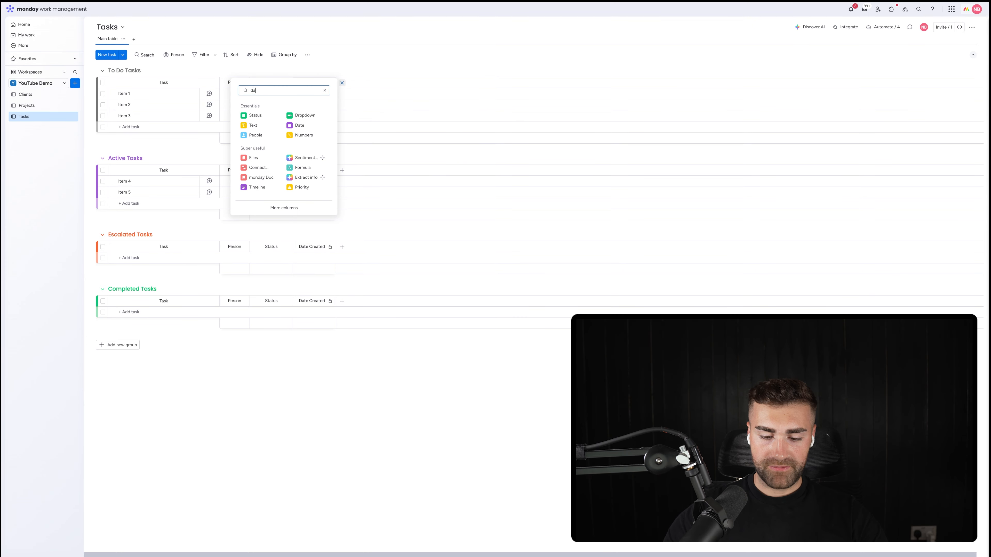
{"action": "type", "text": "te"}
{"action": "left_click", "coordinate": [300, 126]}
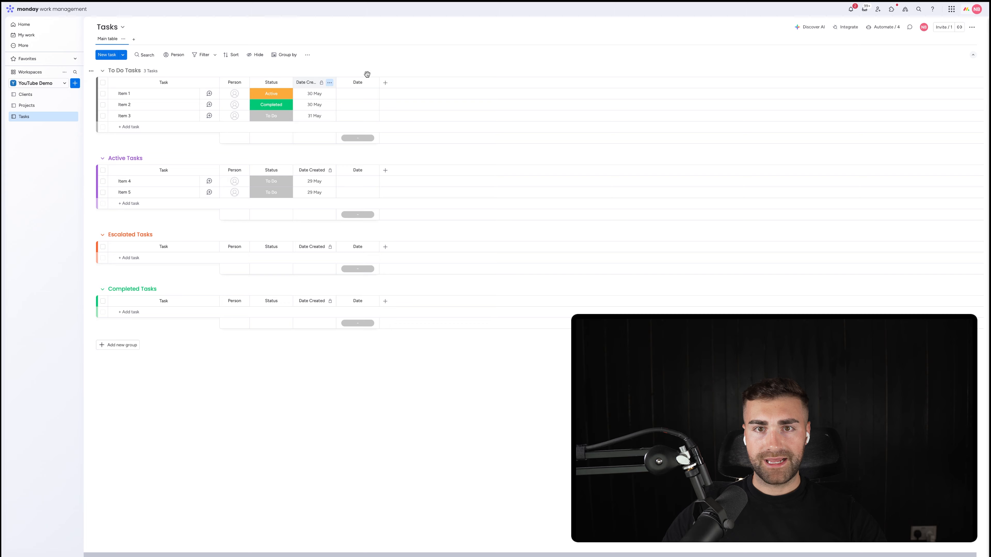
{"action": "left_click", "coordinate": [362, 83]}
{"action": "type", "text": "Date Complet"}
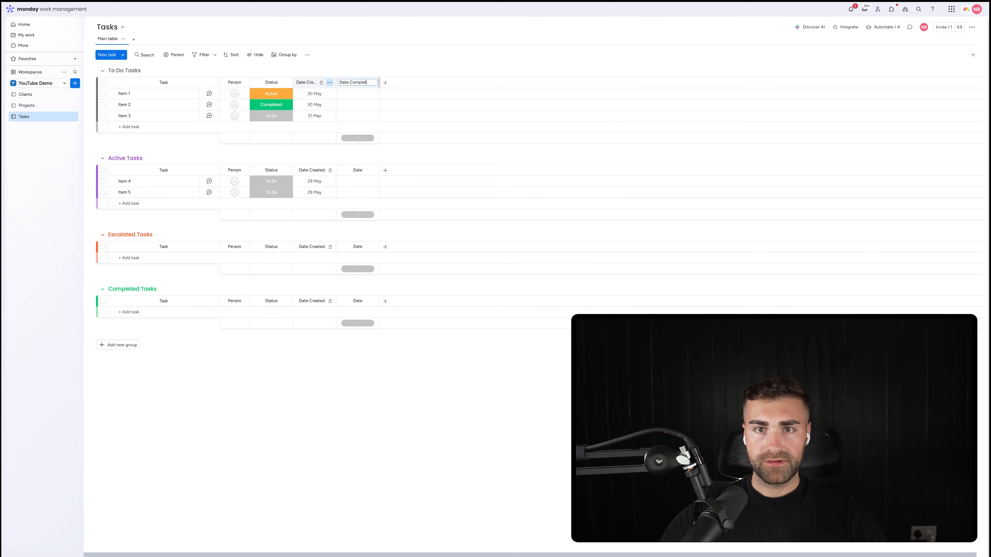
{"action": "type", "text": "ed"}
{"action": "key", "text": "Return"}
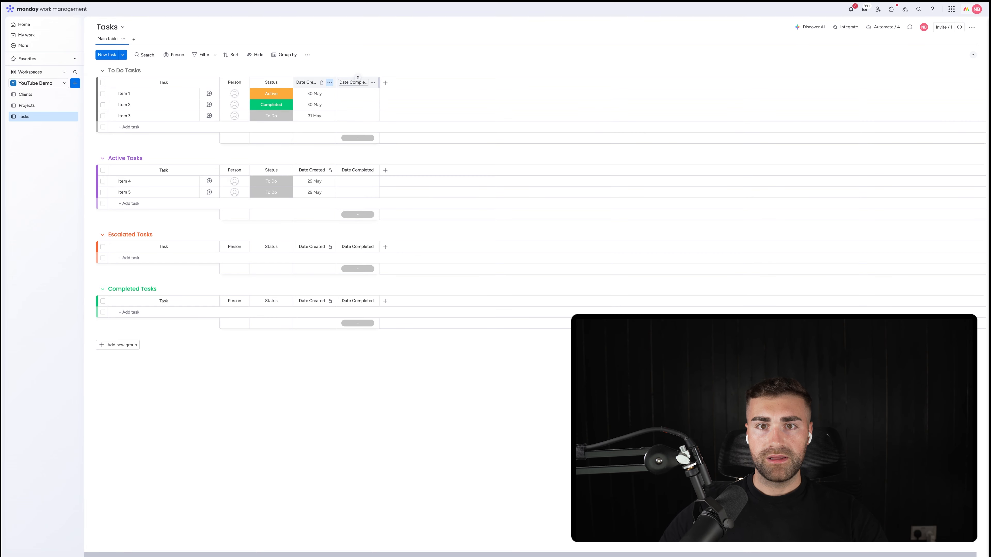
Step: Restrict editing of the Date Completed column and hide its column summary
{"action": "left_click", "coordinate": [374, 84]}
{"action": "mouse_move", "coordinate": [422, 86]}
{"action": "left_click", "coordinate": [509, 139]}
{"action": "left_click", "coordinate": [376, 77]}
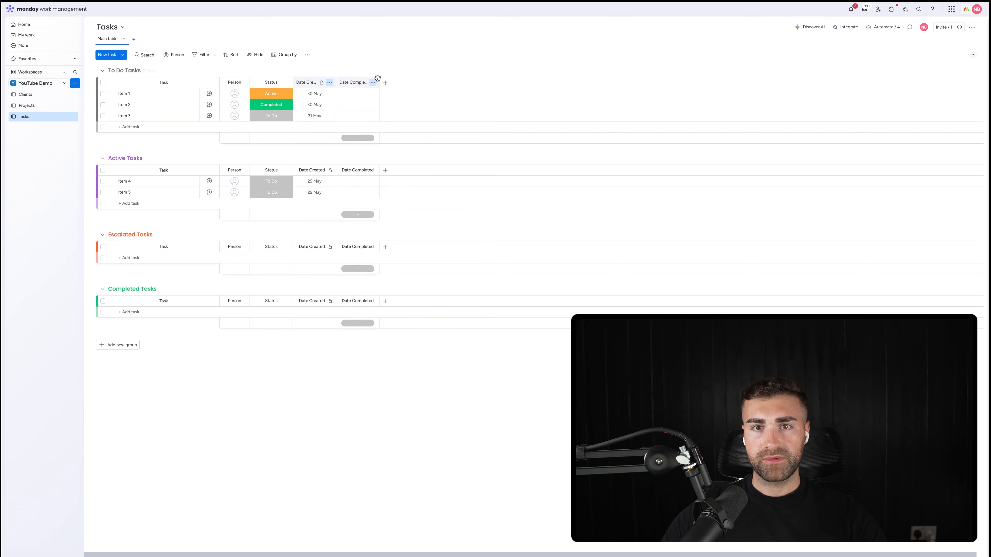
{"action": "left_click", "coordinate": [373, 82]}
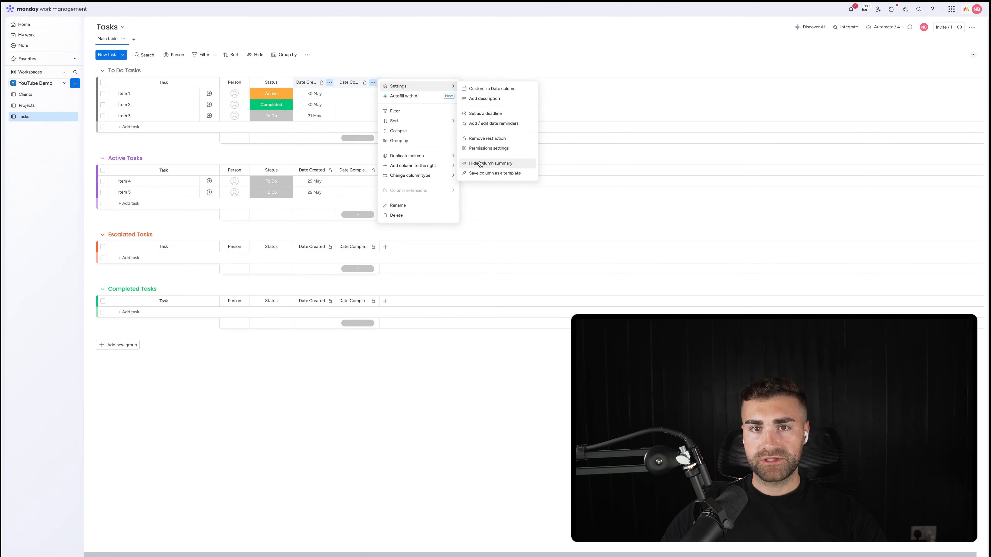
{"action": "left_click", "coordinate": [480, 163]}
Step: Add a Formula column after Date Completed and name it TTC
{"action": "left_click", "coordinate": [385, 83]}
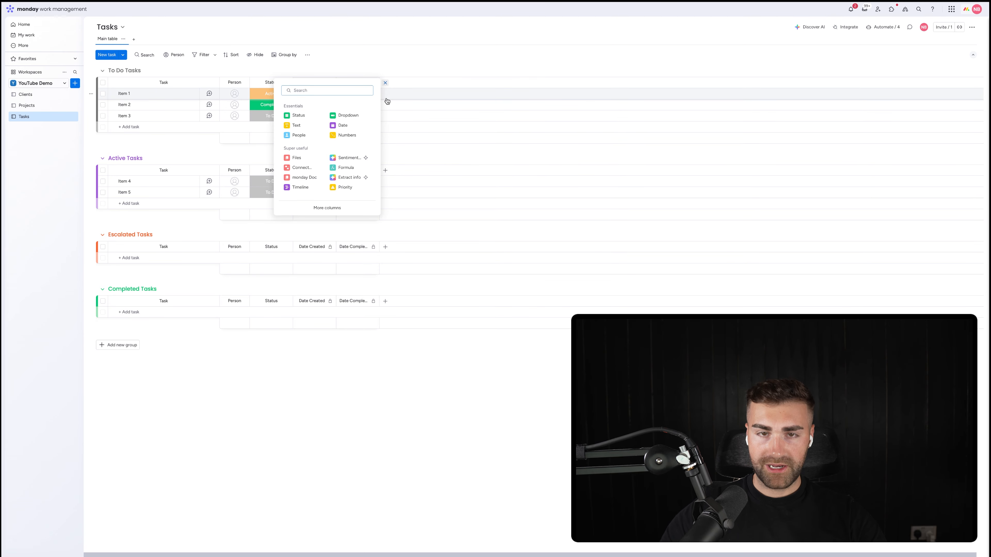
{"action": "type", "text": "form"}
{"action": "left_click", "coordinate": [313, 145]}
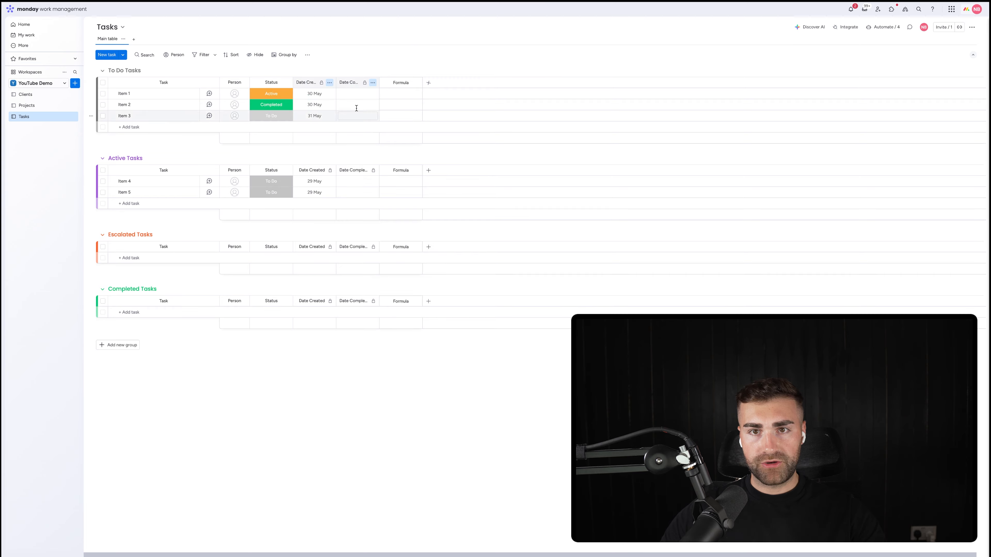
{"action": "left_click", "coordinate": [400, 82]}
{"action": "type", "text": "TTT"}
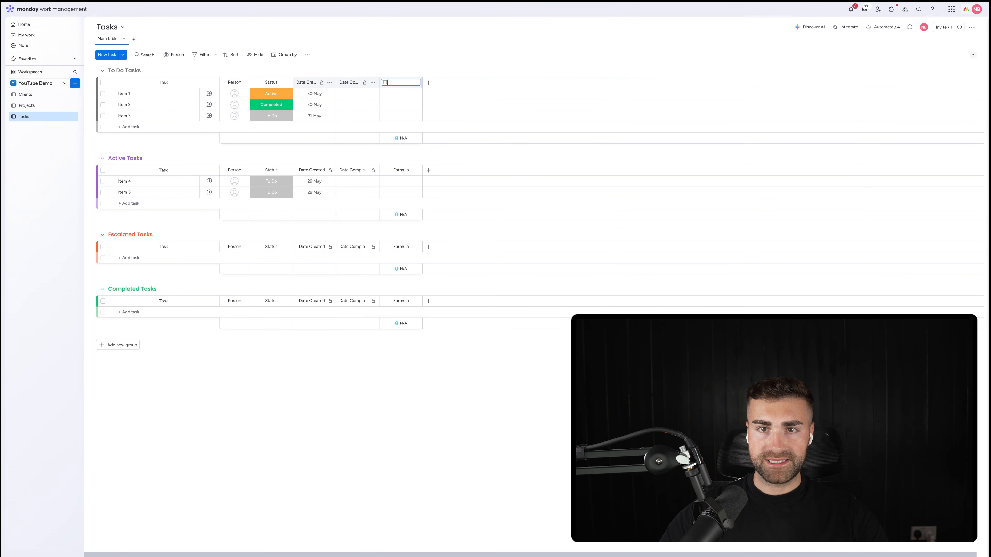
{"action": "type", "text": "C"}
{"action": "key", "text": "Return"}
Step: Have the formula builder's AI assistant "give me difference between date created and date completed", then insert its formula and set it for TTC
{"action": "left_click", "coordinate": [398, 94]}
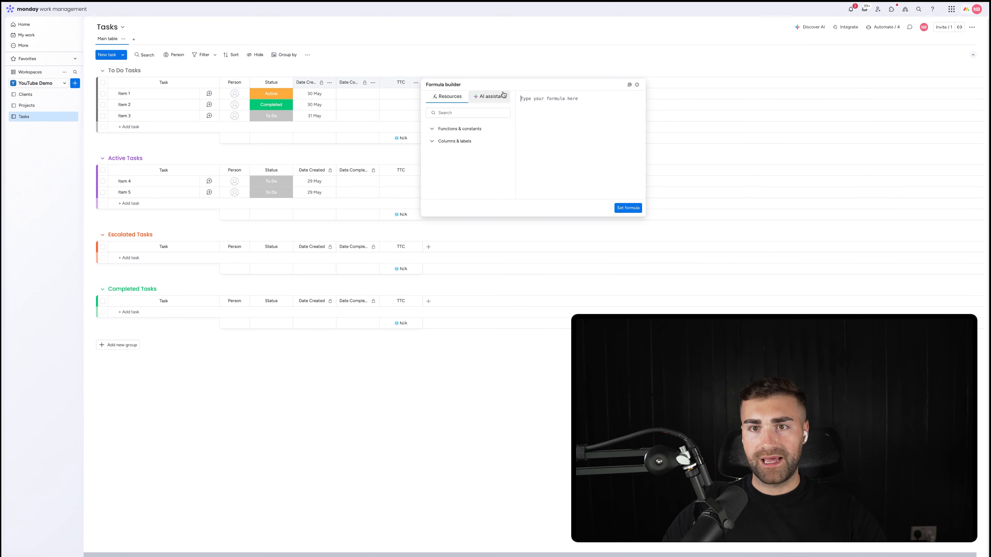
{"action": "left_click", "coordinate": [490, 96]}
{"action": "left_click", "coordinate": [433, 190]}
{"action": "type", "text": "g"}
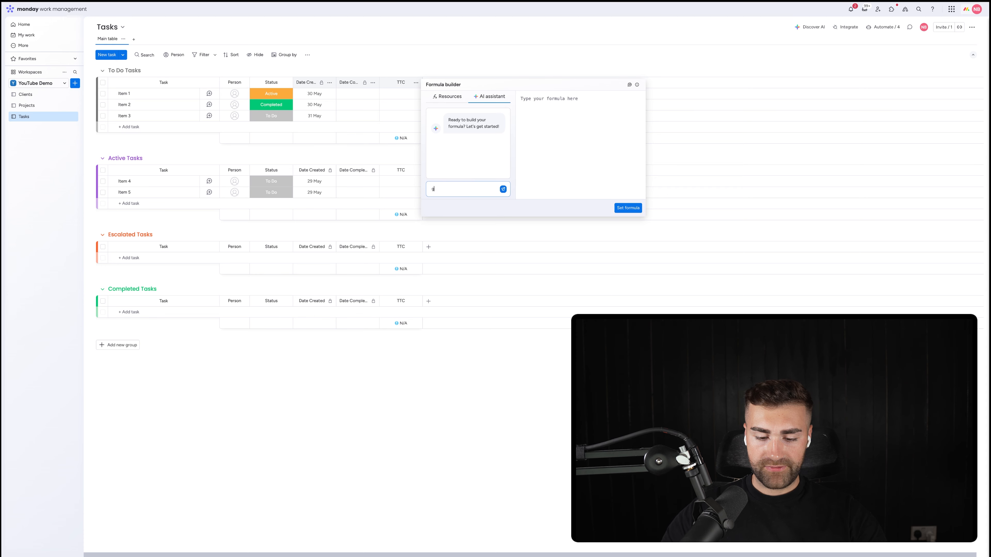
{"action": "type", "text": "ive me difference b"}
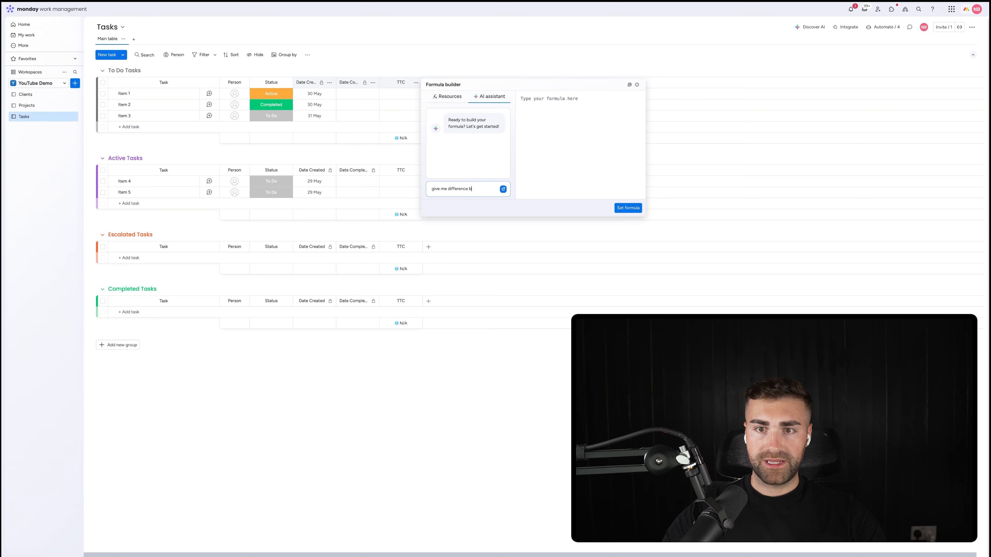
{"action": "type", "text": "etween date creat"}
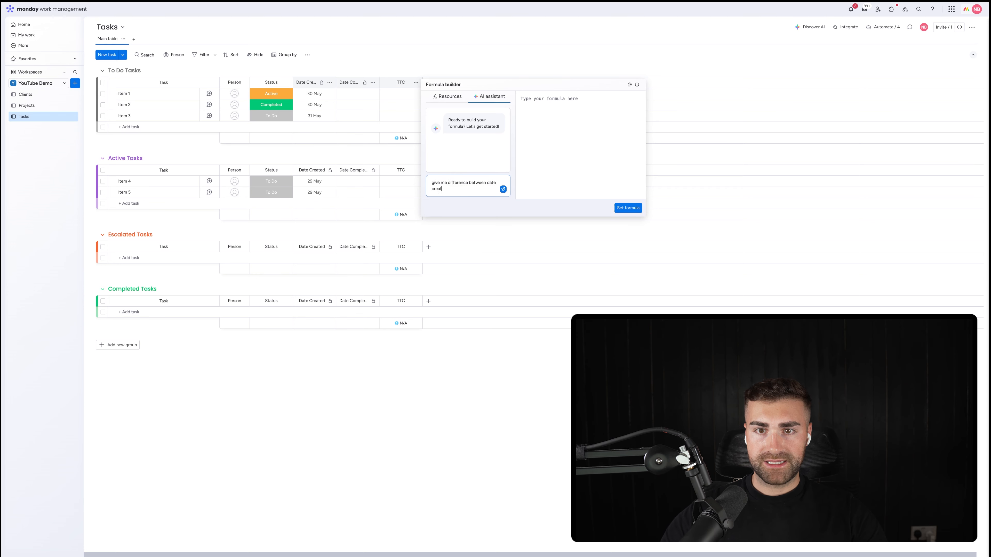
{"action": "type", "text": "ed and date comp"}
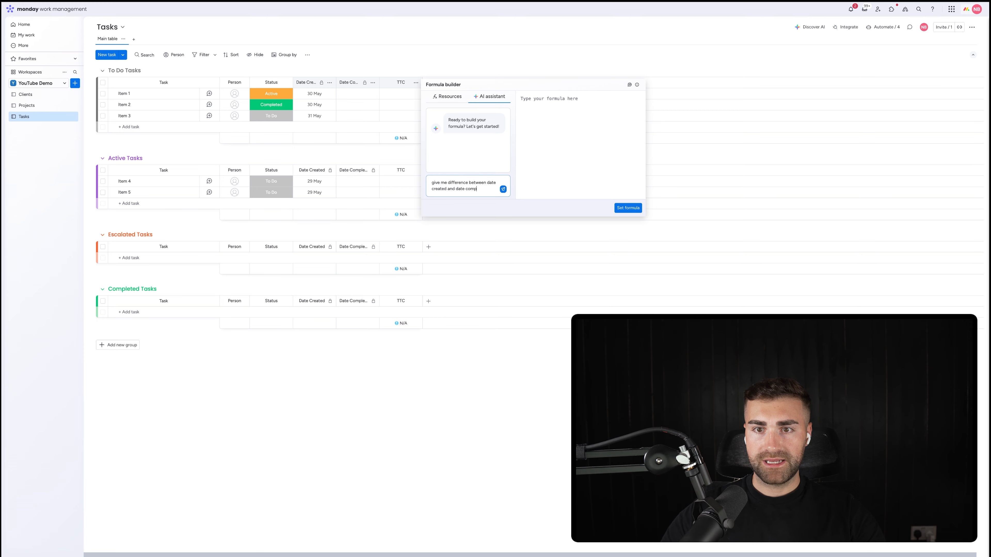
{"action": "type", "text": "leted"}
{"action": "key", "text": "Return"}
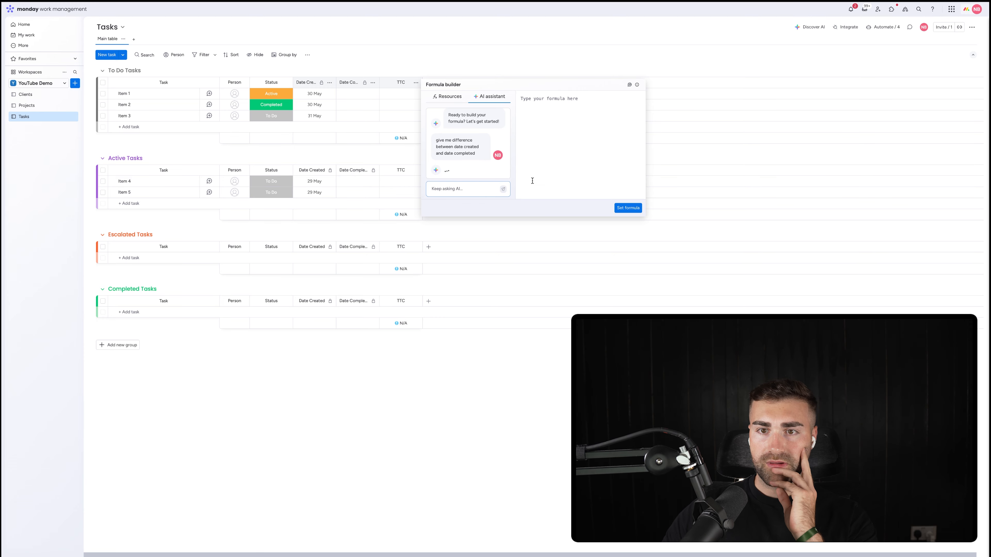
{"action": "left_click", "coordinate": [487, 135]}
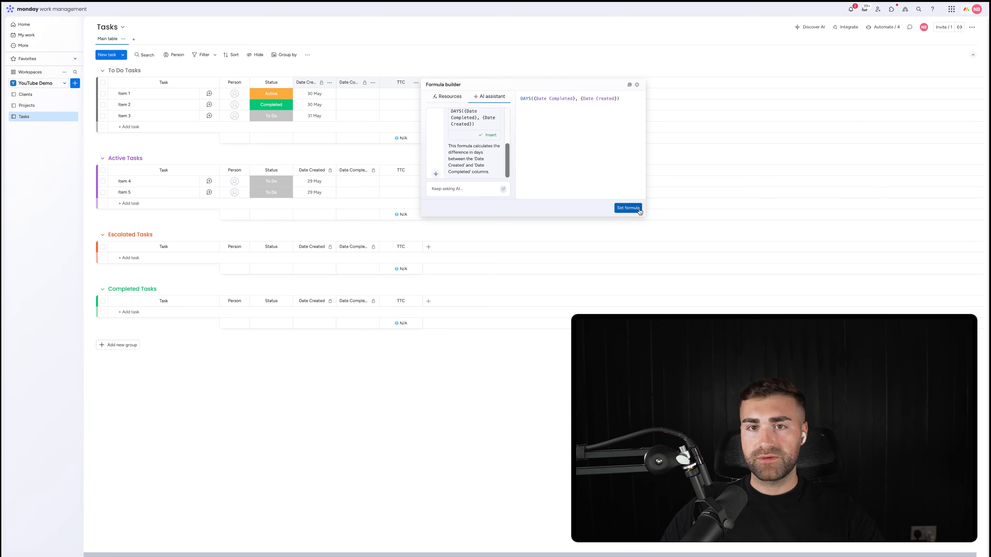
{"action": "left_click", "coordinate": [627, 208]}
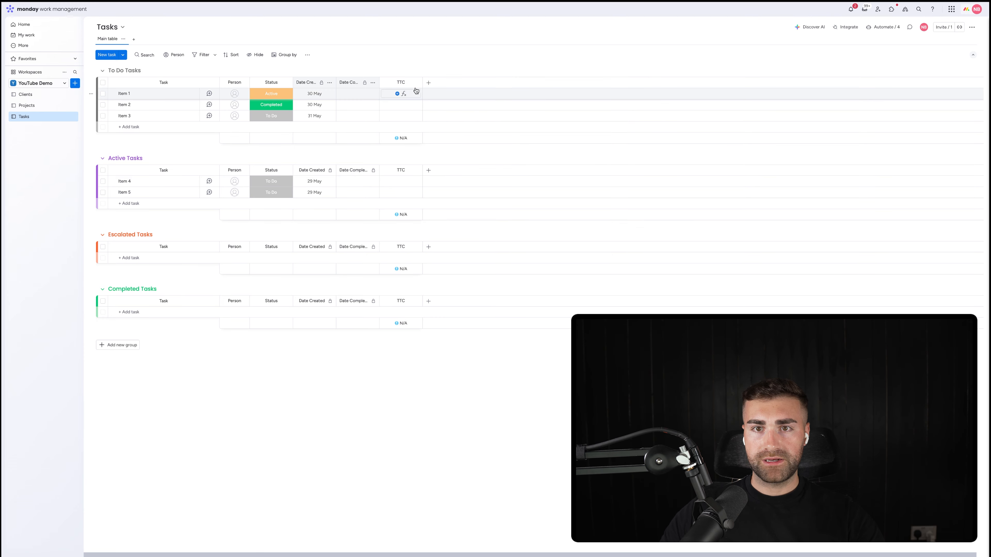
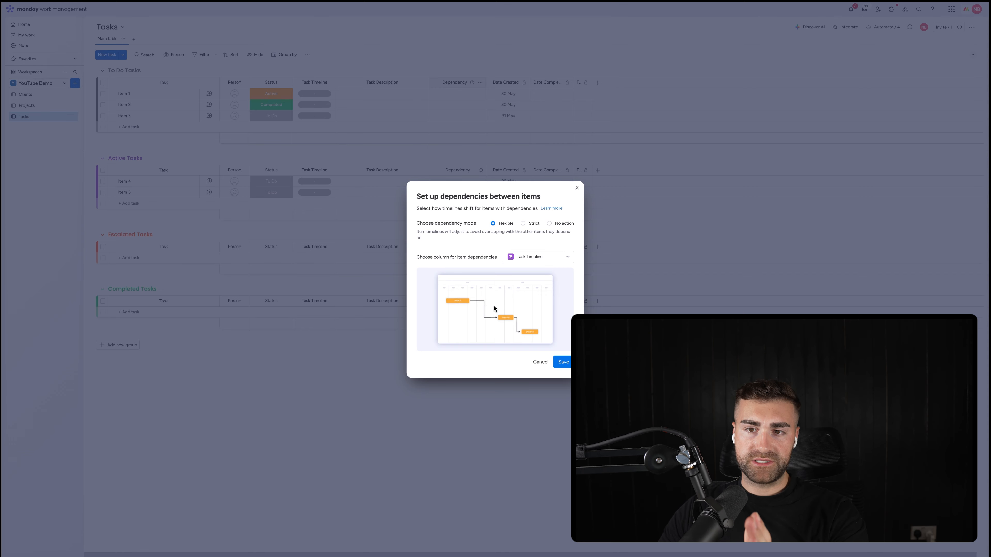
Step: Compare the Strict and No action dependency modes for the Task Timeline column
{"action": "left_click", "coordinate": [525, 224]}
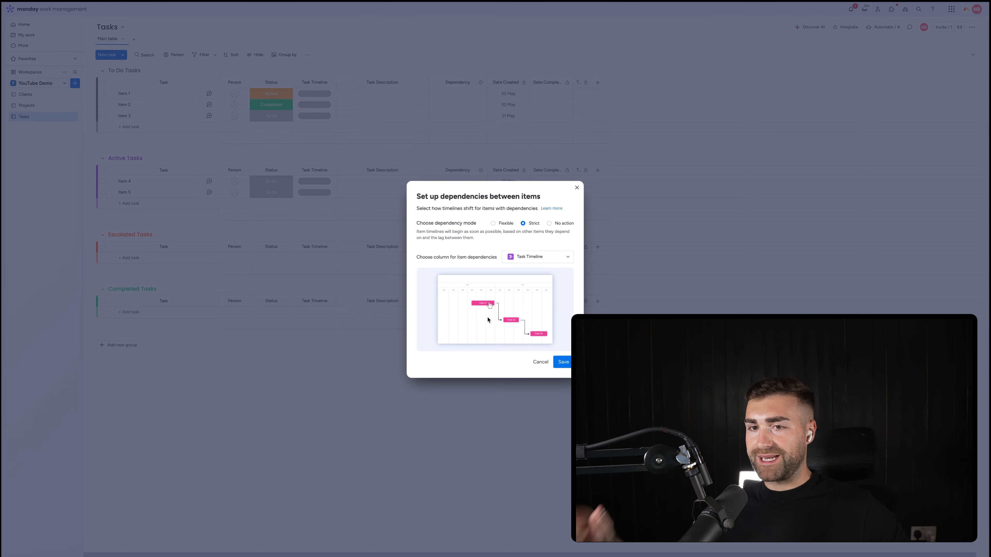
{"action": "left_click", "coordinate": [549, 224]}
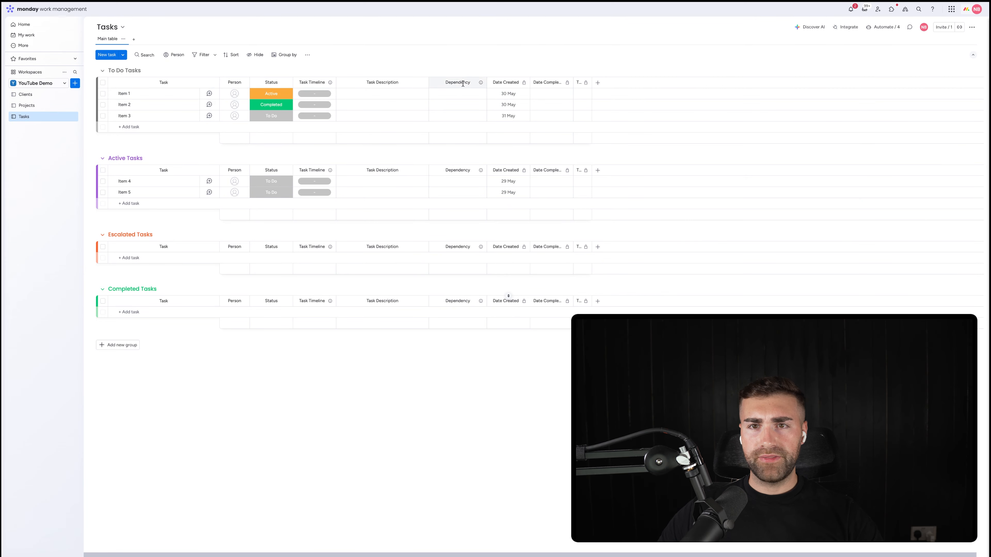
Step: Make Item 2 depend on Item 1 and Item 3 depend on Item 2 in the Dependency column
{"action": "left_click", "coordinate": [449, 105]}
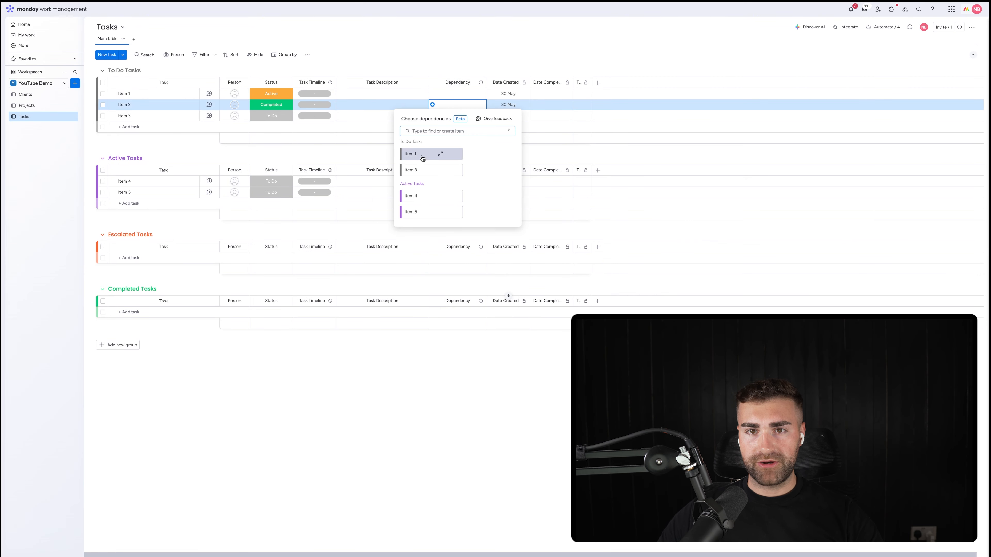
{"action": "left_click", "coordinate": [407, 157]}
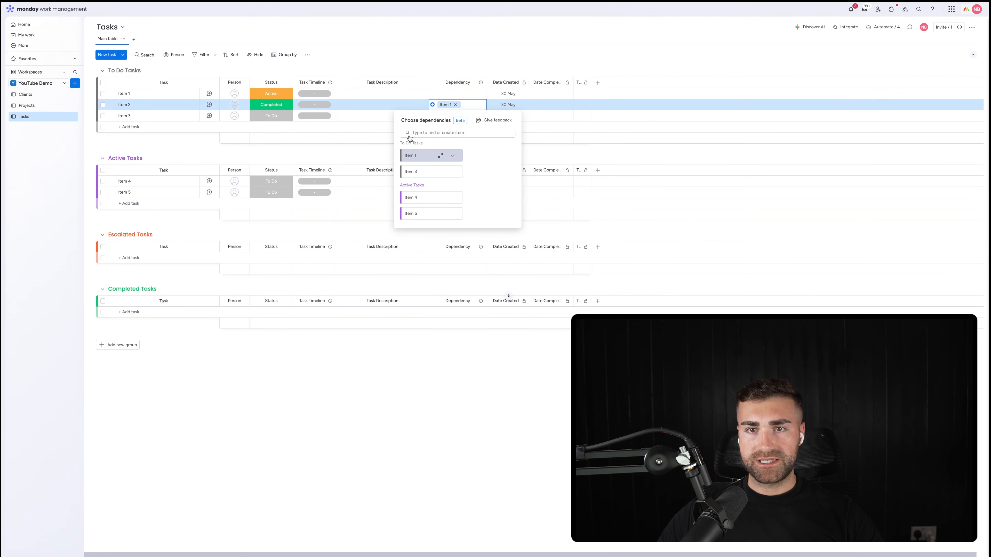
{"action": "left_click", "coordinate": [447, 116]}
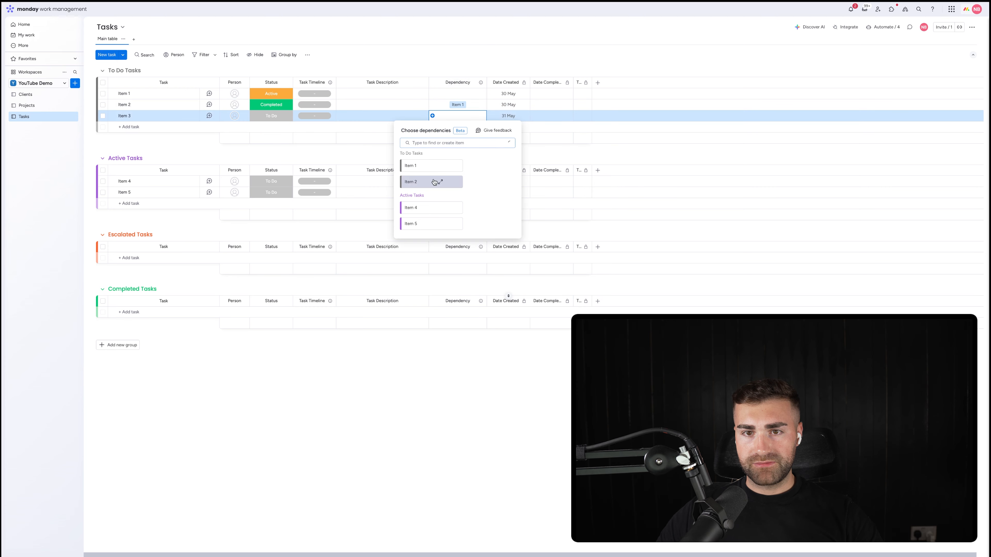
{"action": "left_click", "coordinate": [415, 214]}
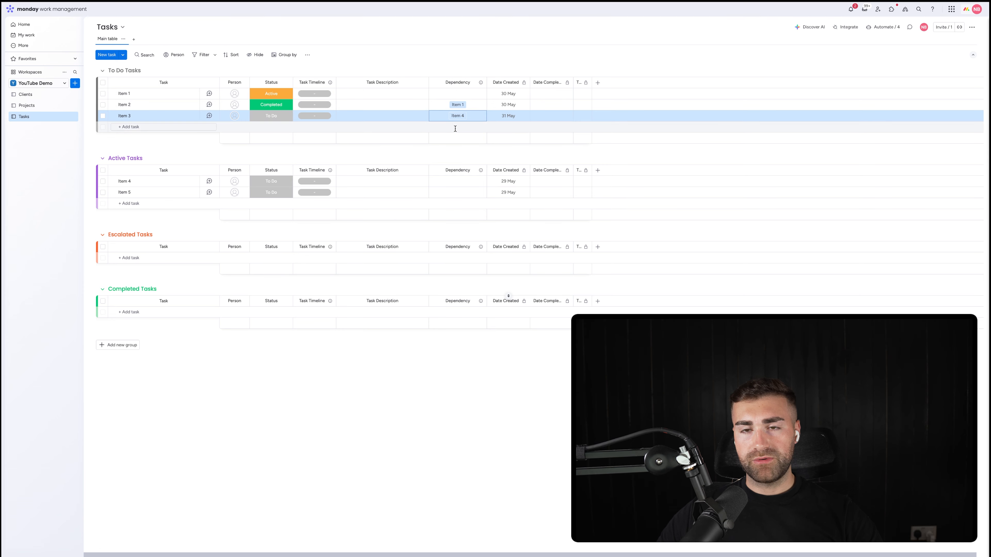
{"action": "left_click", "coordinate": [441, 119]}
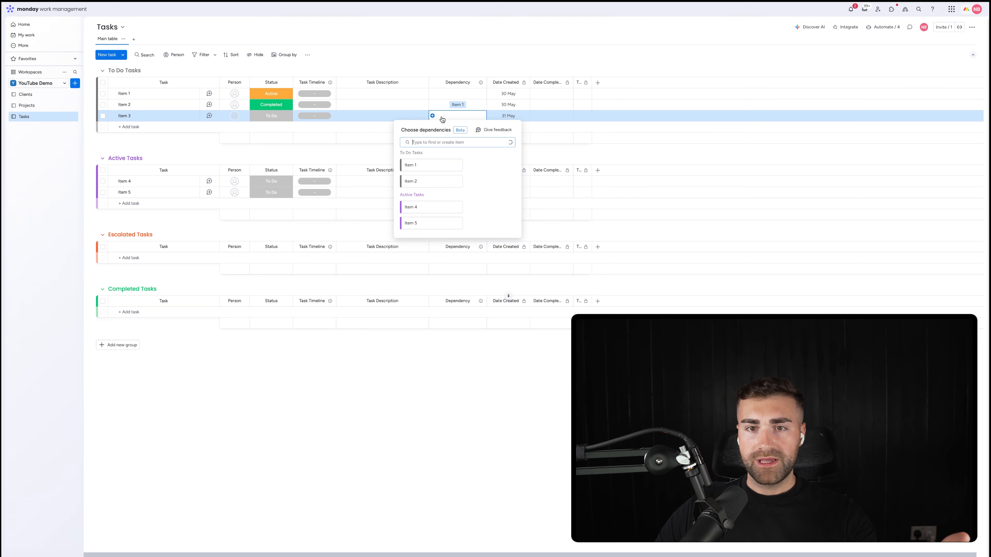
{"action": "left_click", "coordinate": [421, 182]}
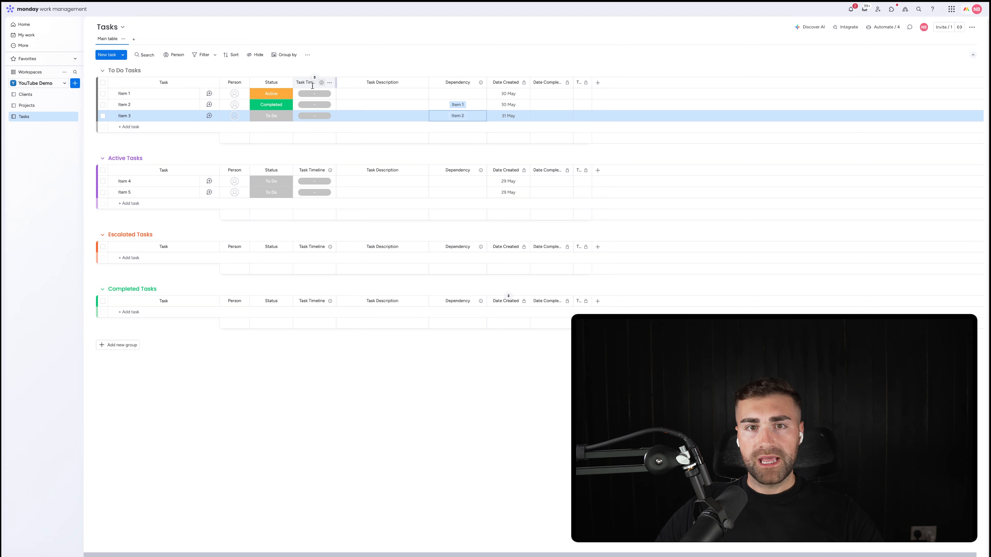
Step: Set the Task Timeline column as a deadline connected to the Status and Person columns
{"action": "left_click", "coordinate": [330, 84]}
{"action": "mouse_move", "coordinate": [358, 86]}
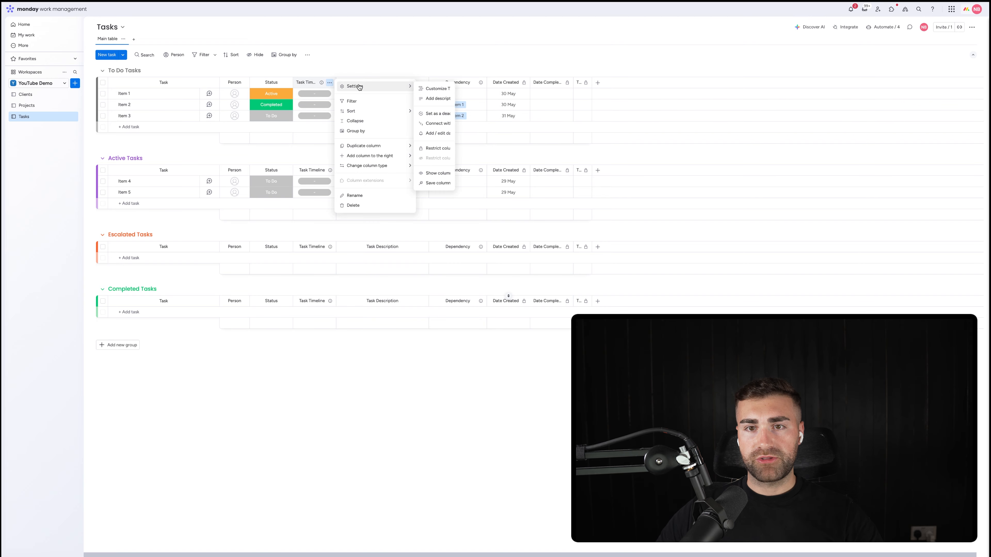
{"action": "left_click", "coordinate": [445, 114]}
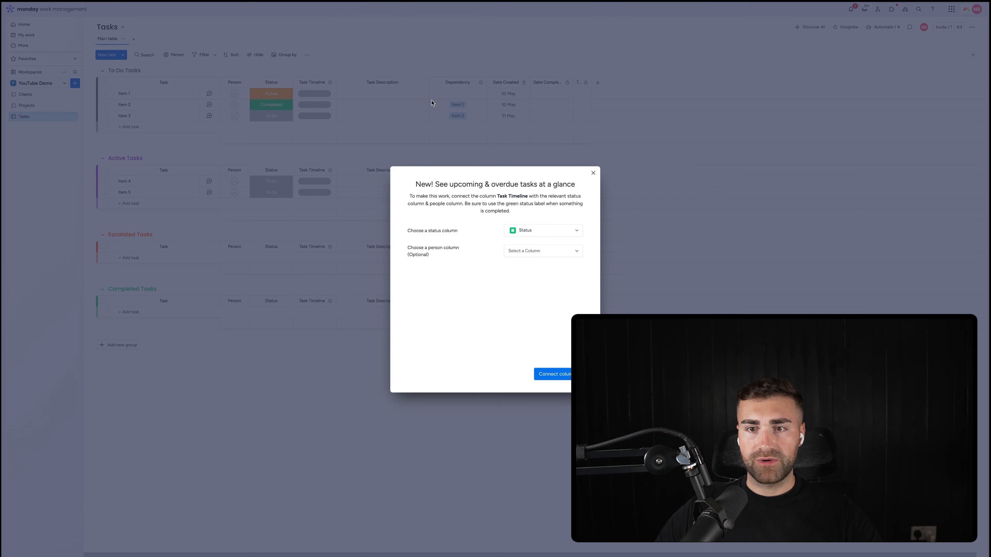
{"action": "left_click", "coordinate": [530, 252]}
{"action": "left_click", "coordinate": [523, 264]}
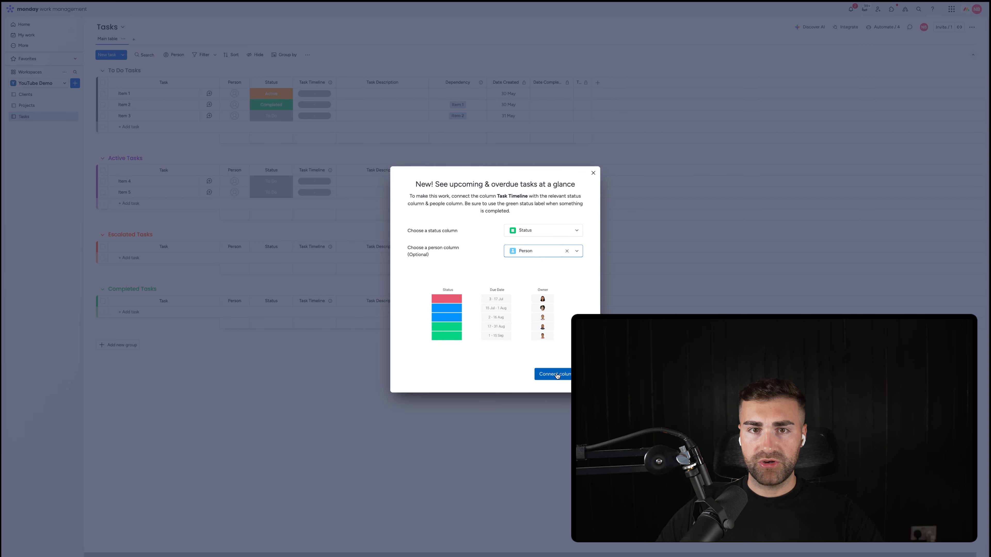
{"action": "left_click", "coordinate": [553, 363]}
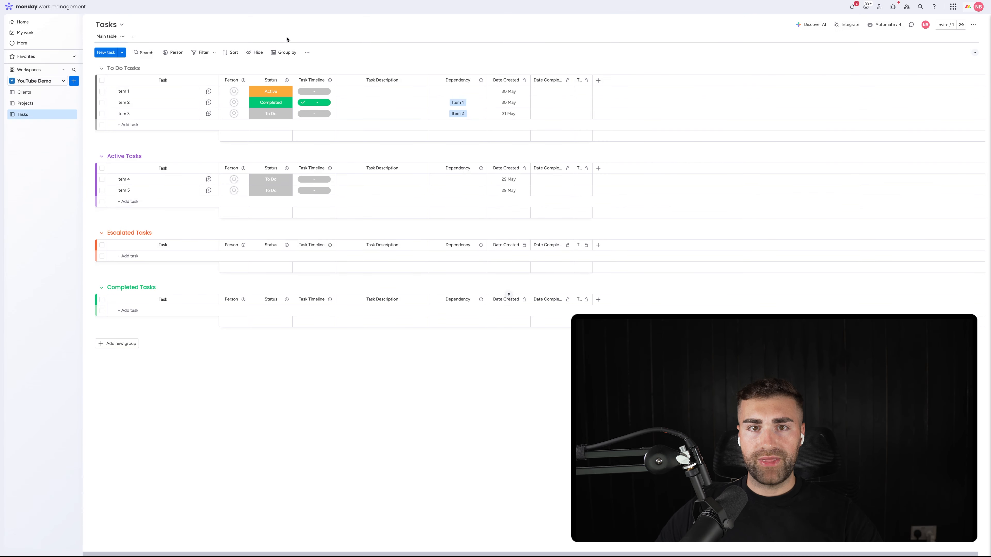
Step: Set Item 1's Task Timeline to 13 - 15 May and its status to Completed
{"action": "left_click", "coordinate": [314, 91]}
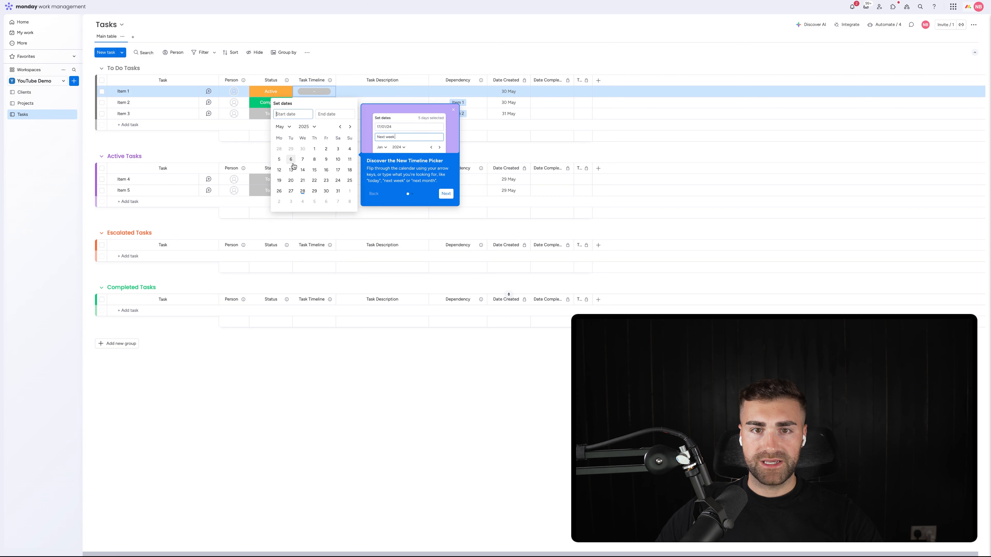
{"action": "left_click", "coordinate": [291, 170]}
{"action": "left_click", "coordinate": [314, 170]}
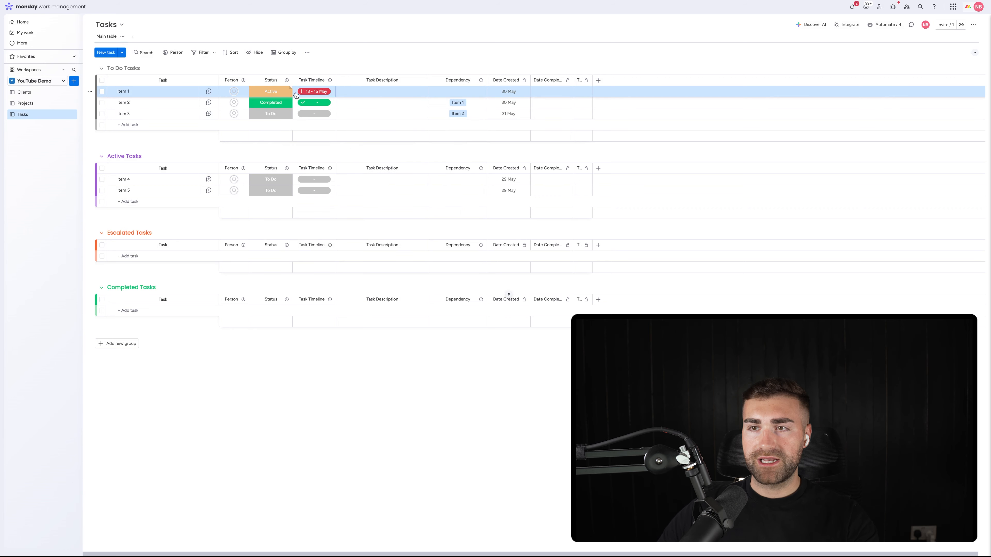
{"action": "left_click", "coordinate": [273, 94]}
{"action": "left_click", "coordinate": [270, 148]}
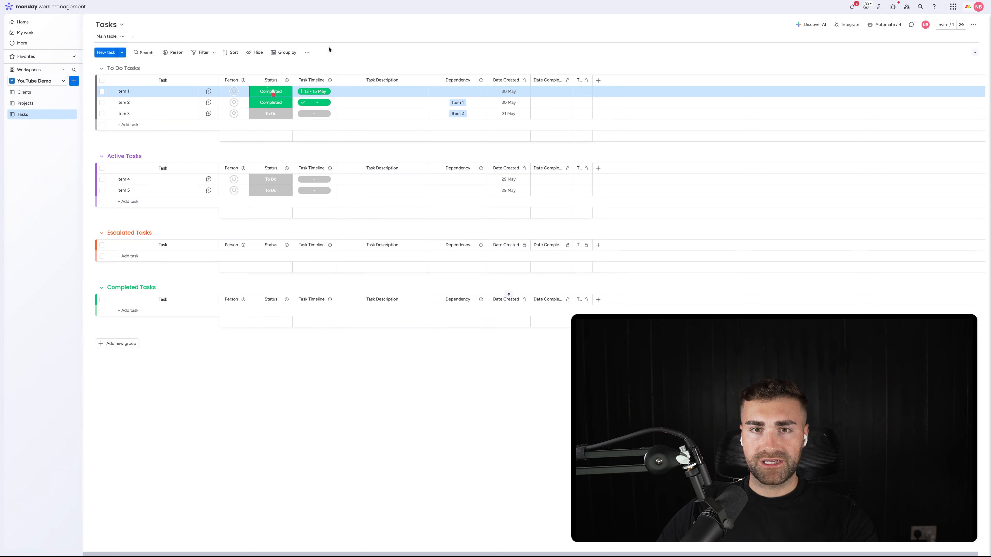
Step: Configure a due date reminder that notifies Person when Task Timeline arrives and Status is not Completed
{"action": "left_click", "coordinate": [329, 80]}
{"action": "mouse_move", "coordinate": [375, 83]}
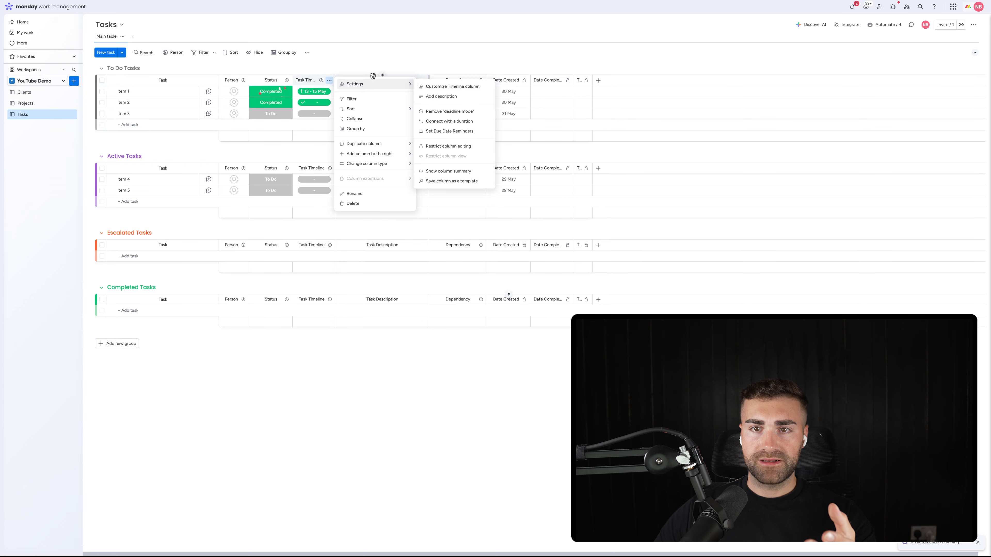
{"action": "left_click", "coordinate": [445, 132]}
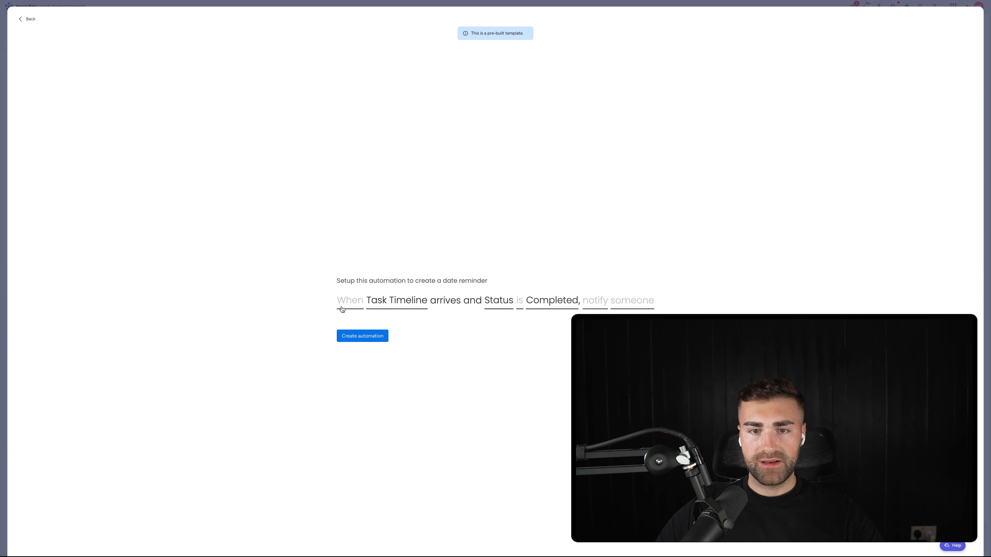
{"action": "left_click", "coordinate": [346, 308]}
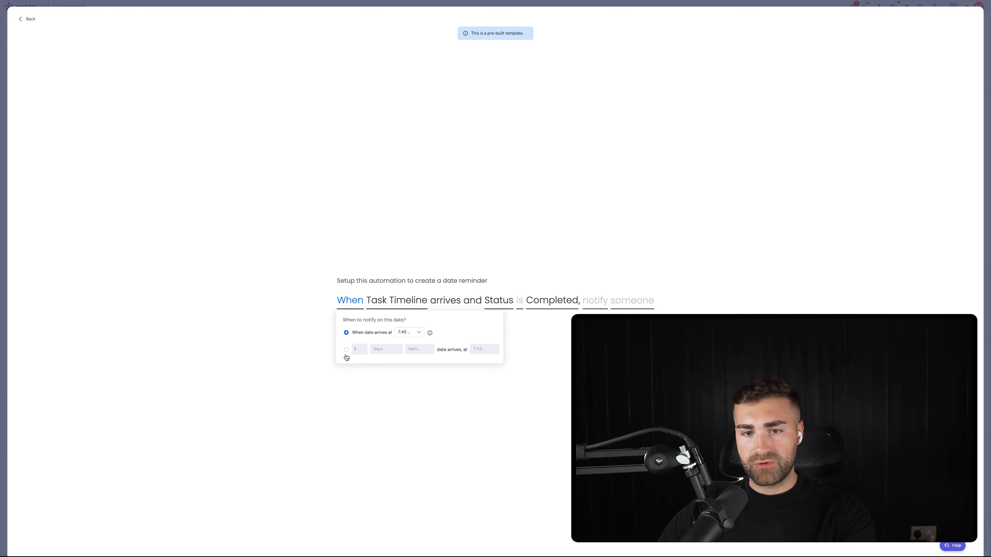
{"action": "left_click", "coordinate": [324, 310]}
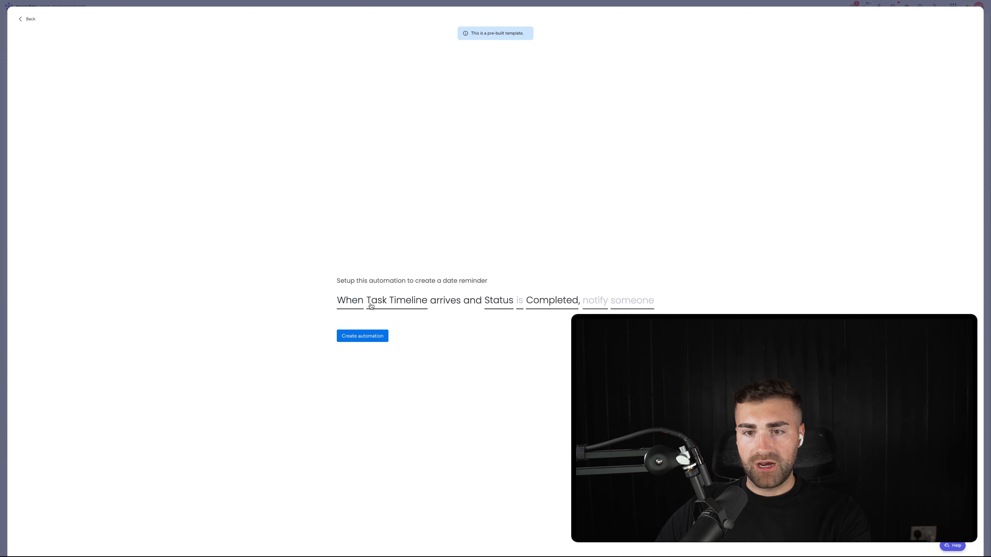
{"action": "left_click", "coordinate": [516, 304]}
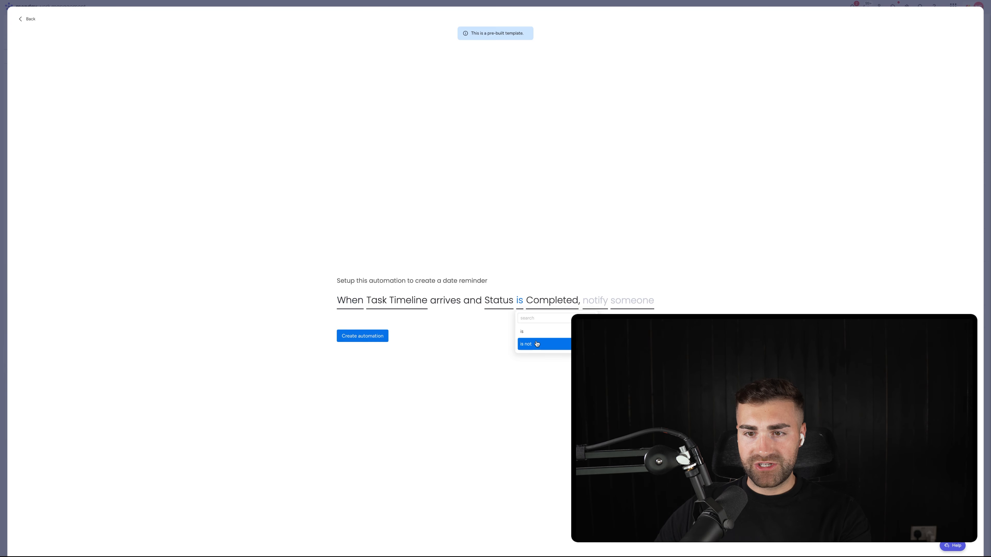
{"action": "left_click", "coordinate": [526, 343]}
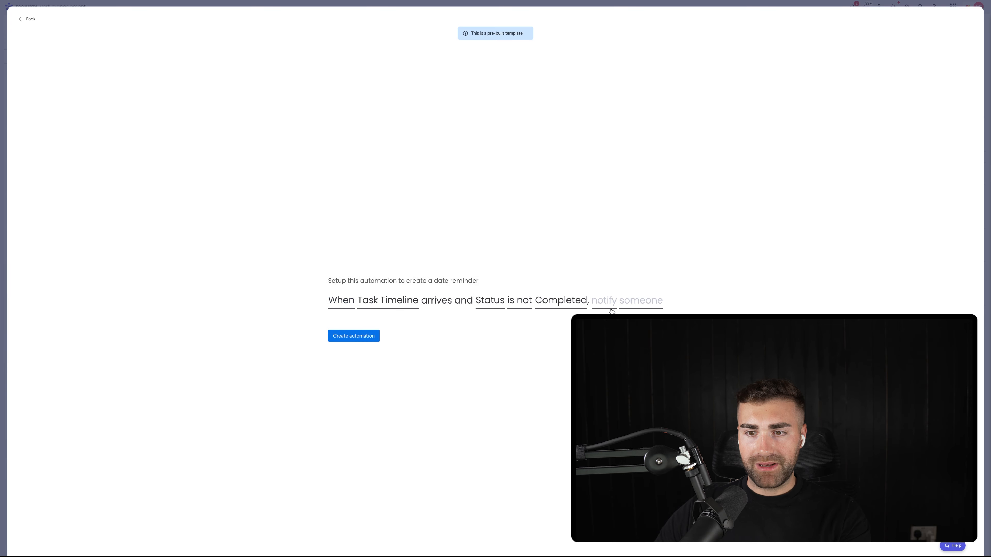
{"action": "left_click", "coordinate": [624, 309]}
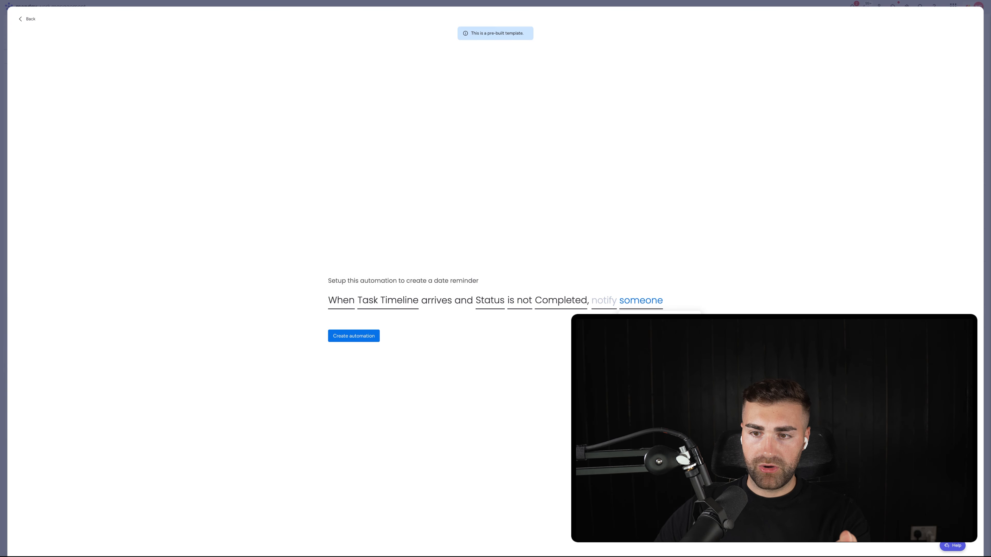
{"action": "left_click", "coordinate": [638, 343]}
{"action": "left_click", "coordinate": [613, 306]}
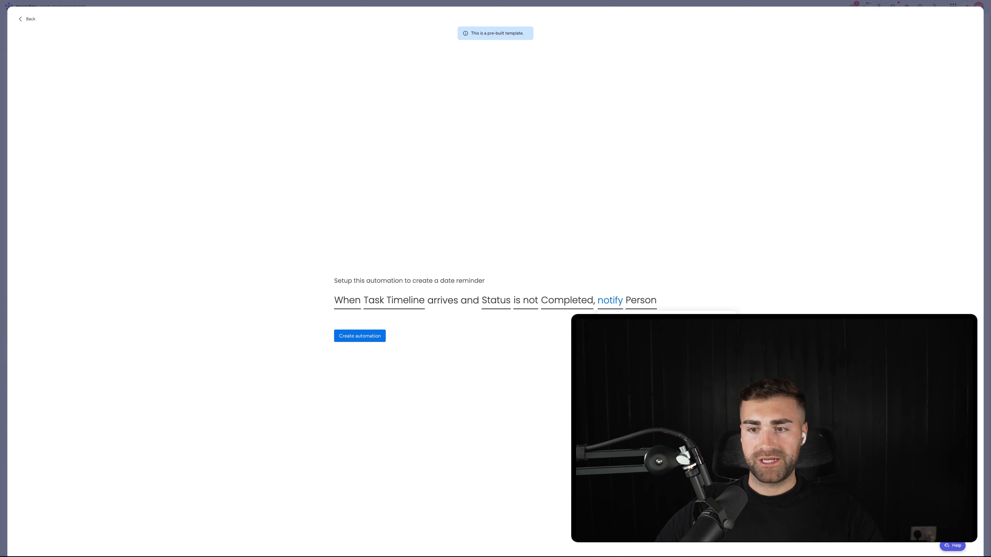
{"action": "left_click", "coordinate": [584, 250]}
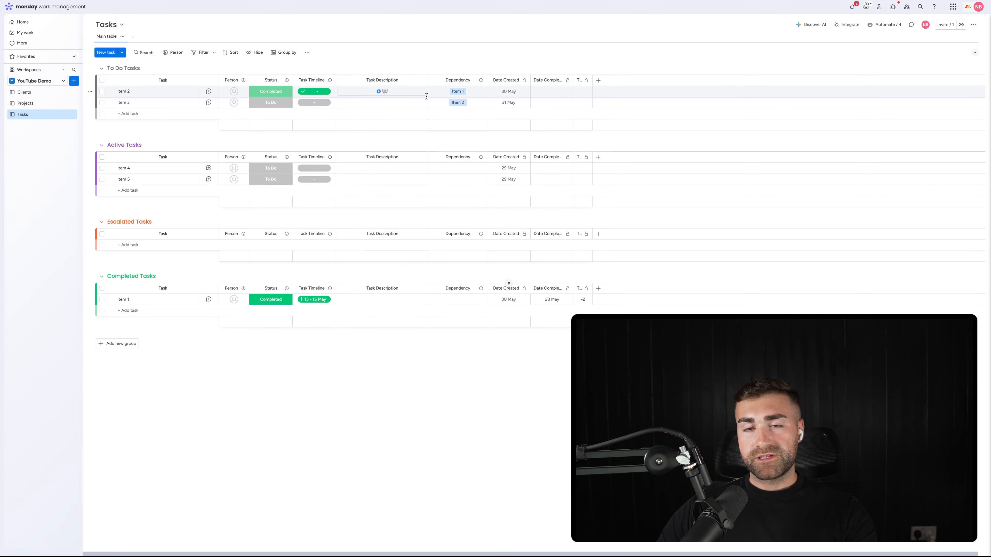
Step: Add a Numbers column at the end of the Tasks board and name it Effort
{"action": "left_click", "coordinate": [597, 82]}
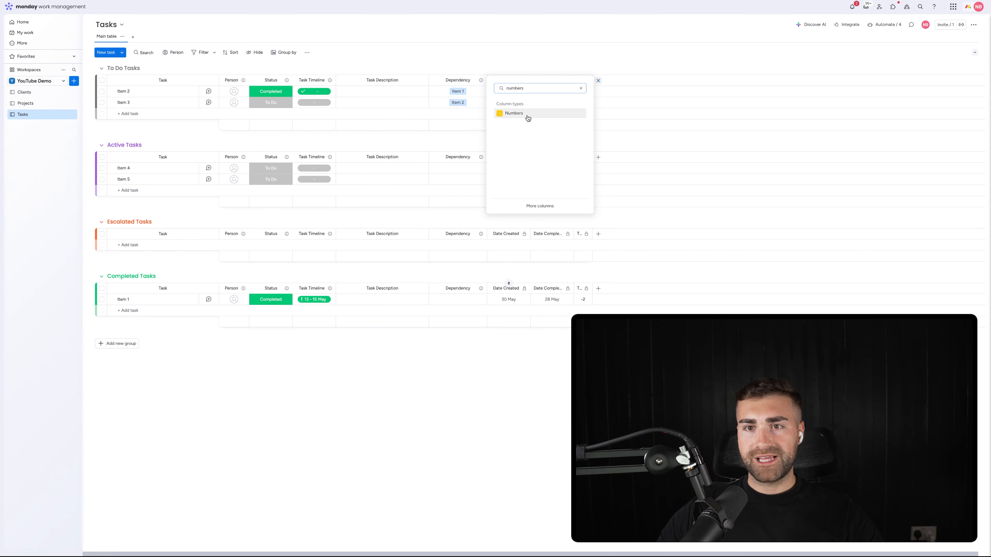
{"action": "left_click", "coordinate": [525, 115]}
{"action": "left_click", "coordinate": [609, 80]}
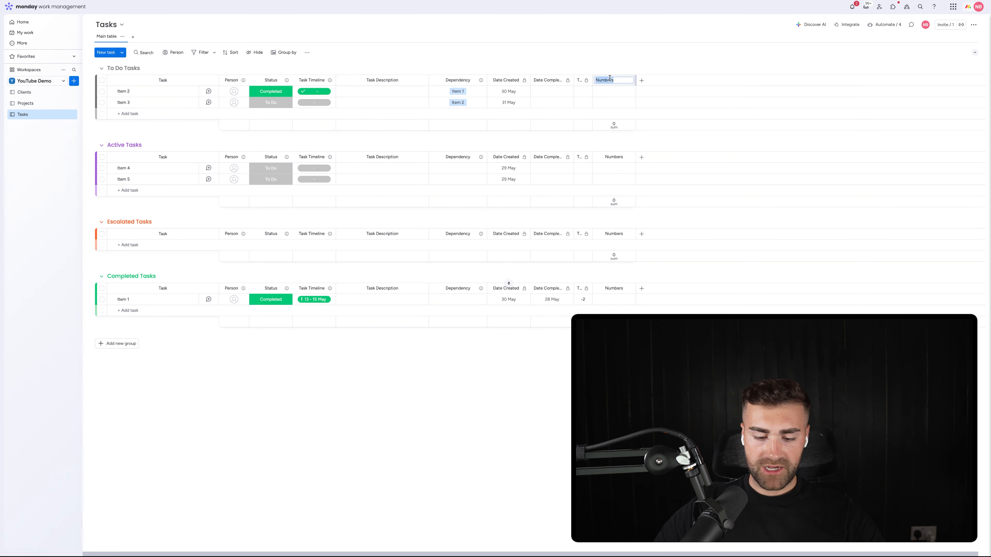
{"action": "type", "text": "Effort"}
{"action": "key", "text": "Return"}
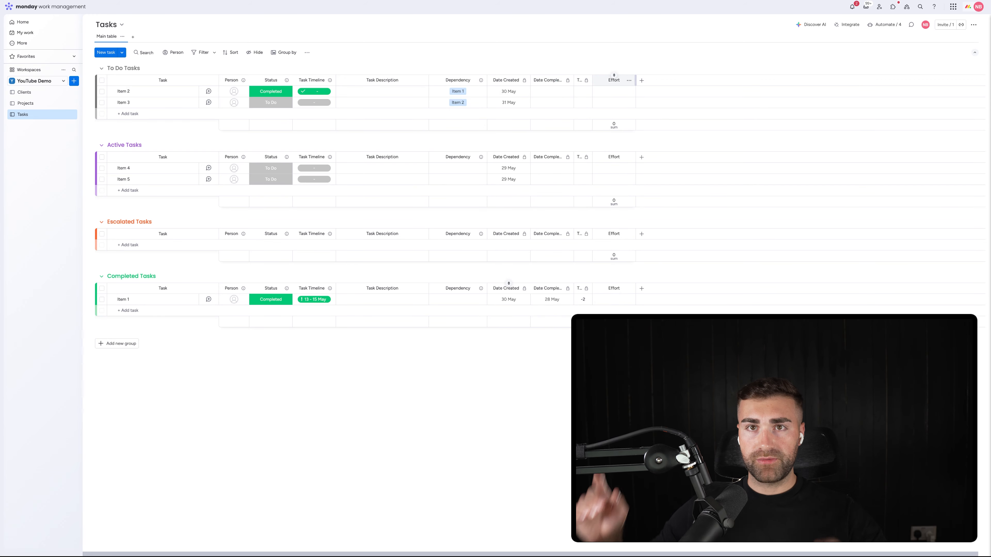
Step: Hide the Effort column's summary and move the column between Dependency and Date Created
{"action": "left_click", "coordinate": [629, 80]}
{"action": "mouse_move", "coordinate": [648, 84]}
{"action": "left_click", "coordinate": [727, 136]}
{"action": "left_click_drag", "start_coordinate": [611, 81], "coordinate": [522, 63]}
Step: Enter an effort of 0.5 for Item 2 and 2 for Item 3
{"action": "left_click", "coordinate": [504, 91]}
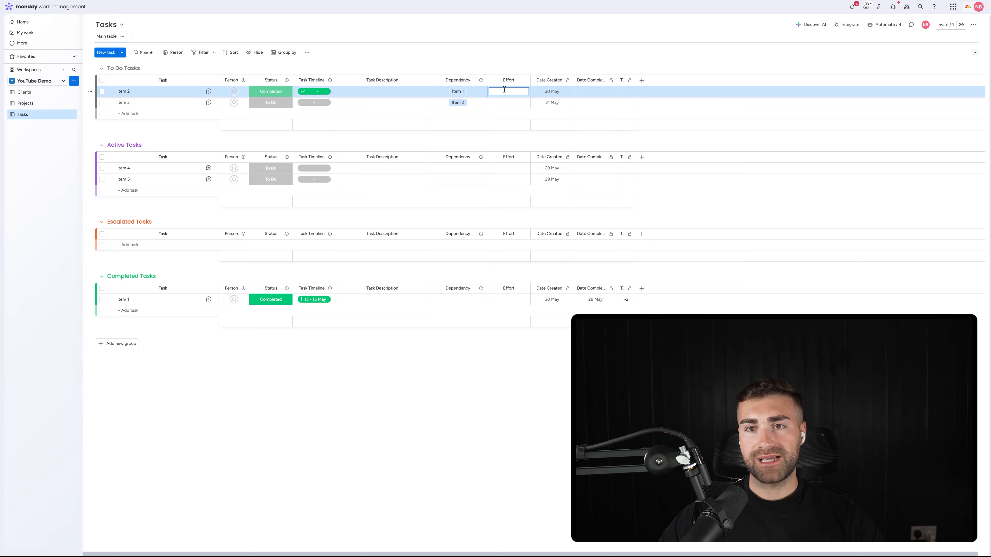
{"action": "key", "text": "Return"}
{"action": "left_click", "coordinate": [510, 102]}
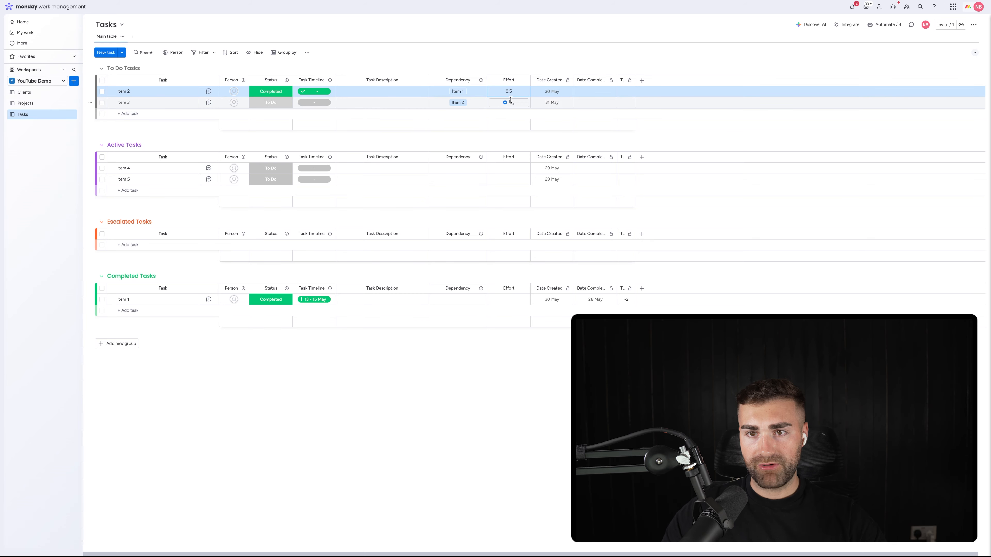
{"action": "type", "text": "2"}
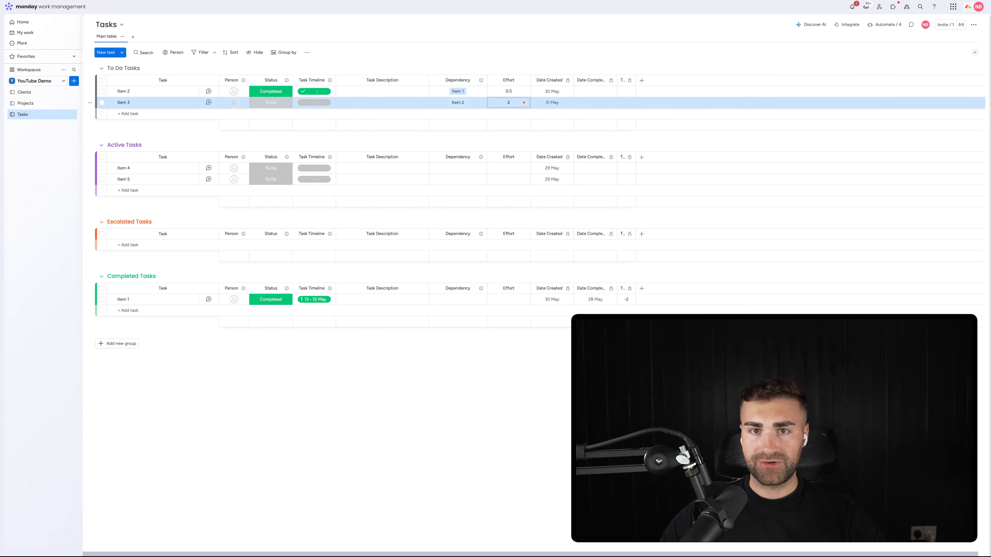
{"action": "key", "text": "Return"}
Step: Assign the first suggested person to Item 2 and the second suggested person to Item 3
{"action": "left_click", "coordinate": [240, 93]}
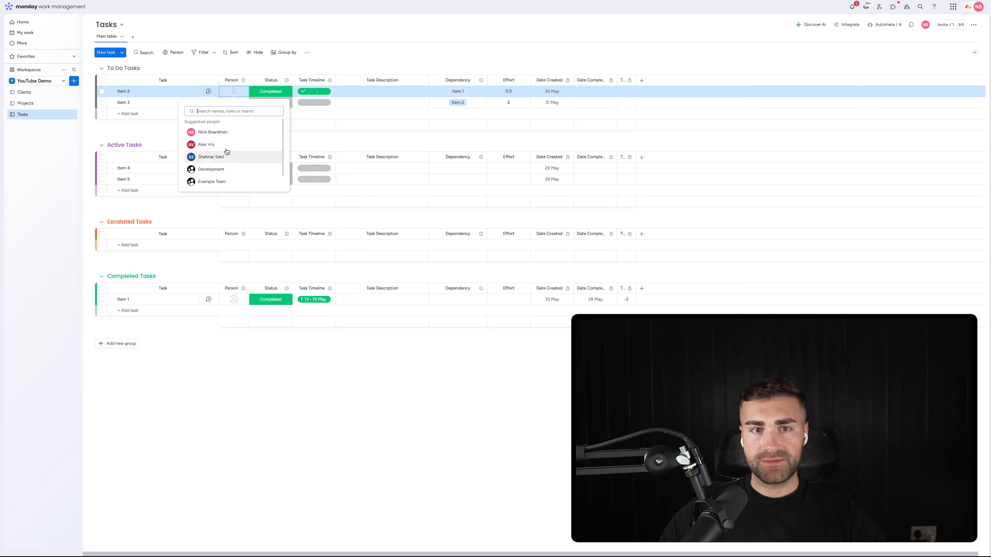
{"action": "left_click", "coordinate": [219, 132]}
{"action": "left_click", "coordinate": [234, 103]}
{"action": "left_click", "coordinate": [228, 156]}
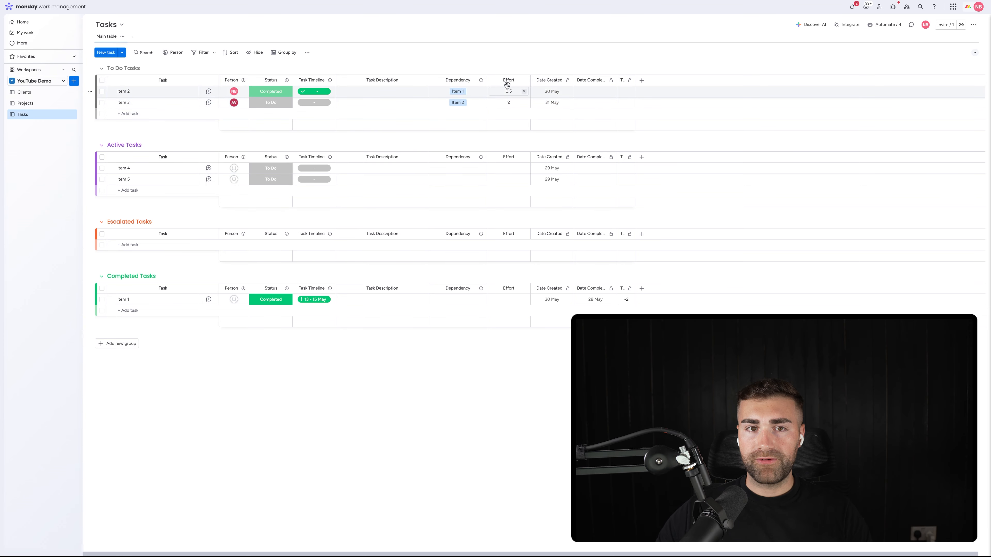
Step: Set Item 2's task timeline to 28–29 May 2025
{"action": "left_click", "coordinate": [306, 93]}
{"action": "left_click", "coordinate": [307, 172]}
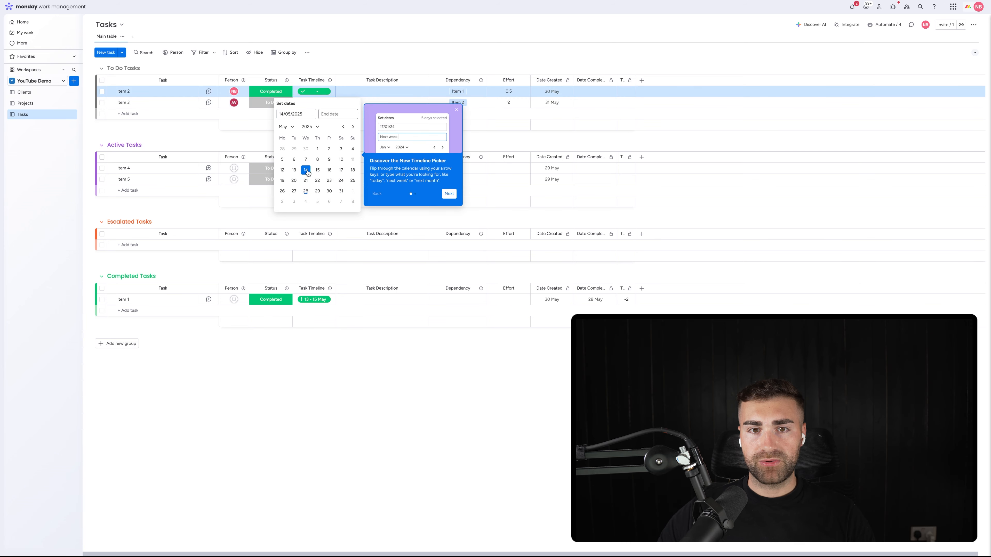
{"action": "left_click", "coordinate": [305, 192]}
{"action": "left_click", "coordinate": [305, 191]}
{"action": "left_click", "coordinate": [305, 191]}
{"action": "left_click", "coordinate": [305, 191]}
{"action": "left_click", "coordinate": [318, 191]}
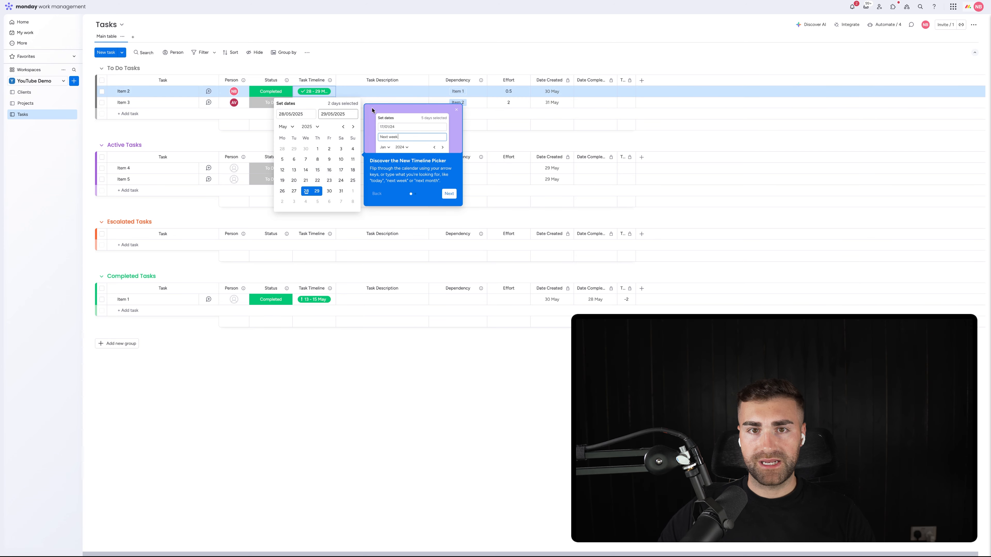
{"action": "left_click", "coordinate": [431, 53]}
Step: Set Item 2's task timeline to the single day 28 May 2025
{"action": "left_click", "coordinate": [315, 92]}
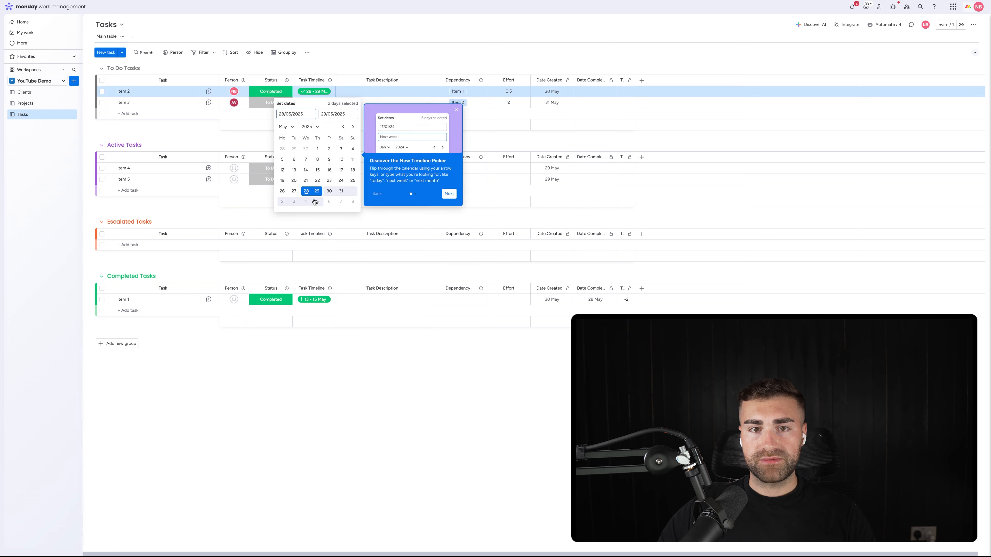
{"action": "left_click", "coordinate": [307, 191]}
{"action": "left_click", "coordinate": [306, 191]}
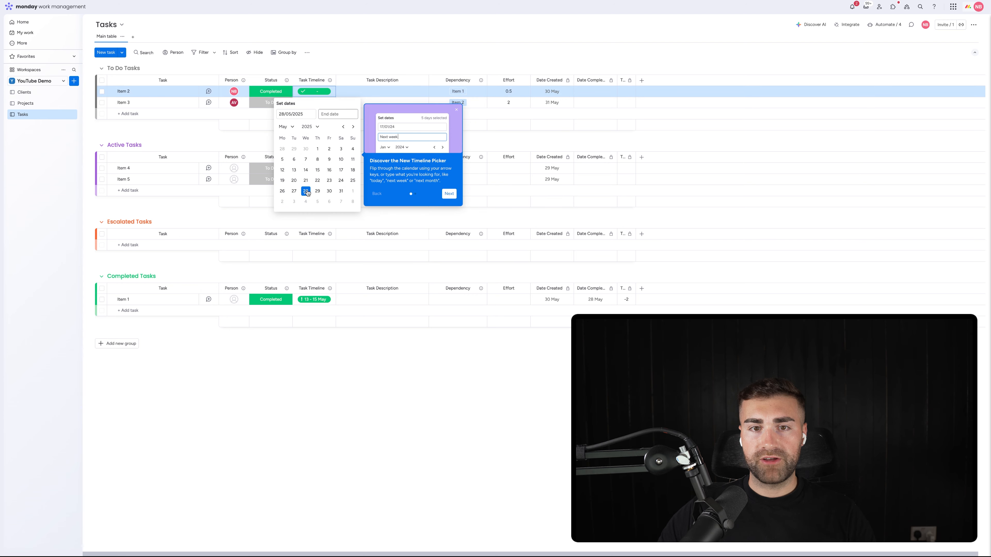
{"action": "left_click", "coordinate": [382, 45]}
Step: Set Item 3's task timeline to 29–30 May 2025
{"action": "left_click", "coordinate": [314, 102]}
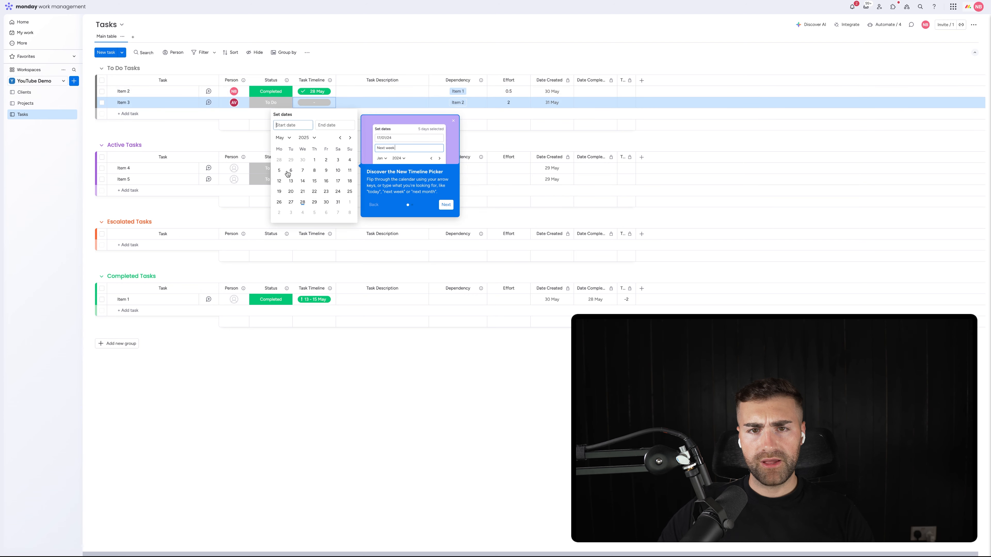
{"action": "left_click", "coordinate": [303, 202]}
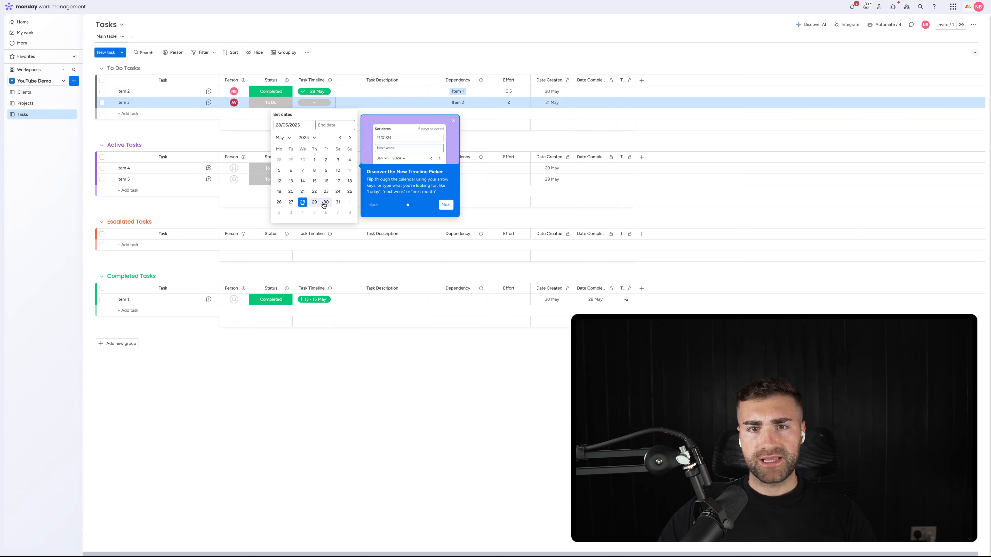
{"action": "left_click", "coordinate": [315, 202]}
{"action": "left_click", "coordinate": [430, 24]}
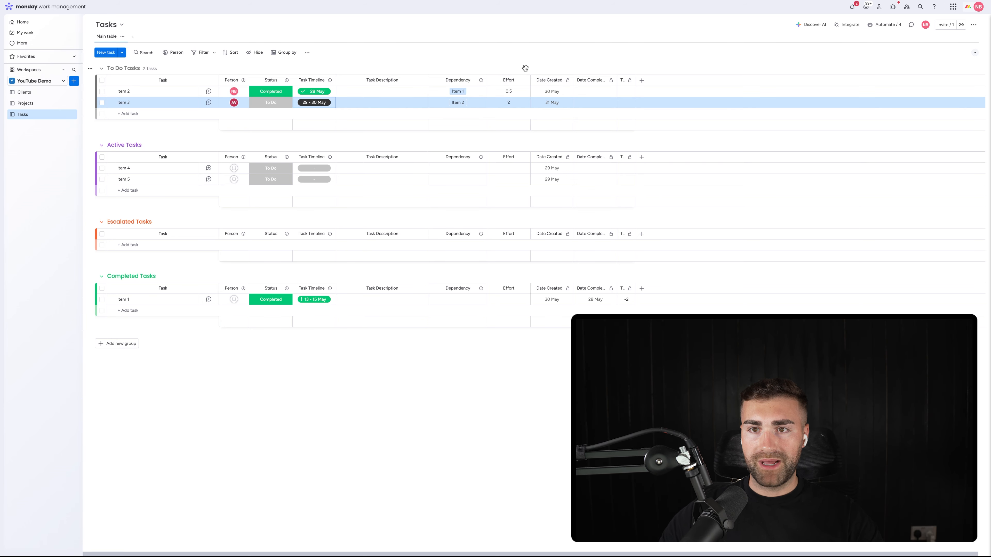
{"action": "left_click", "coordinate": [525, 60]}
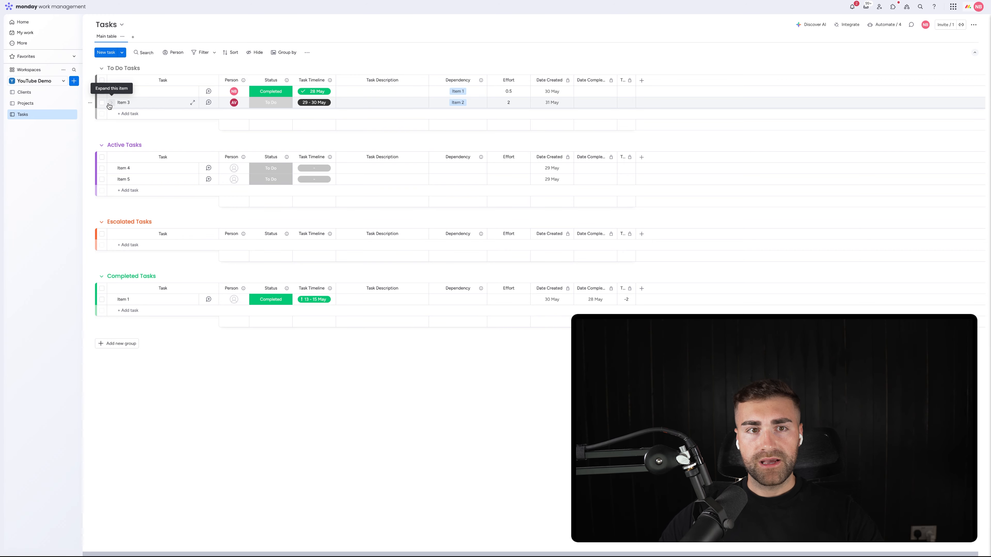
Step: Look over the Clients and Projects boards, and inspect Item 3's subitem section on the Tasks board
{"action": "left_click", "coordinate": [34, 94]}
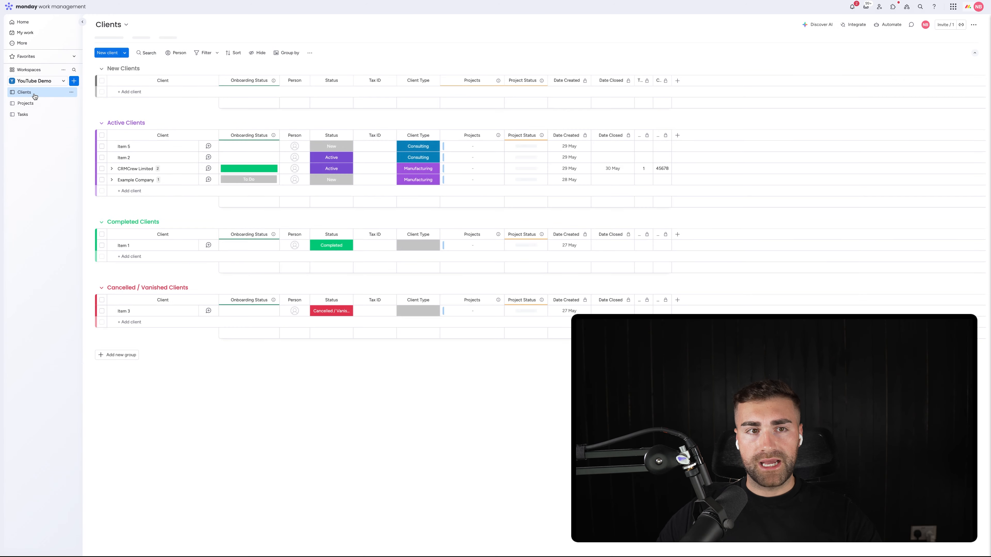
{"action": "left_click", "coordinate": [34, 105]}
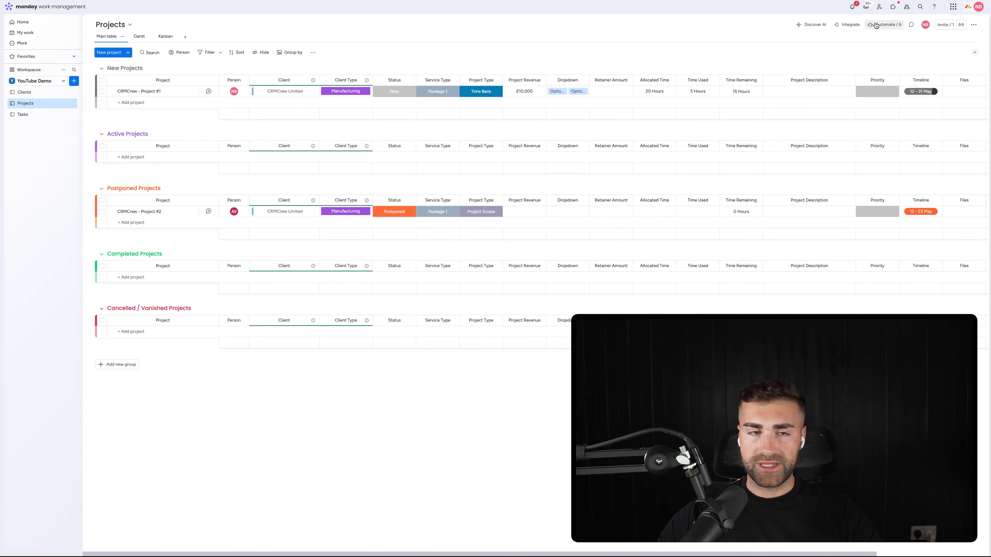
{"action": "left_click", "coordinate": [28, 116]}
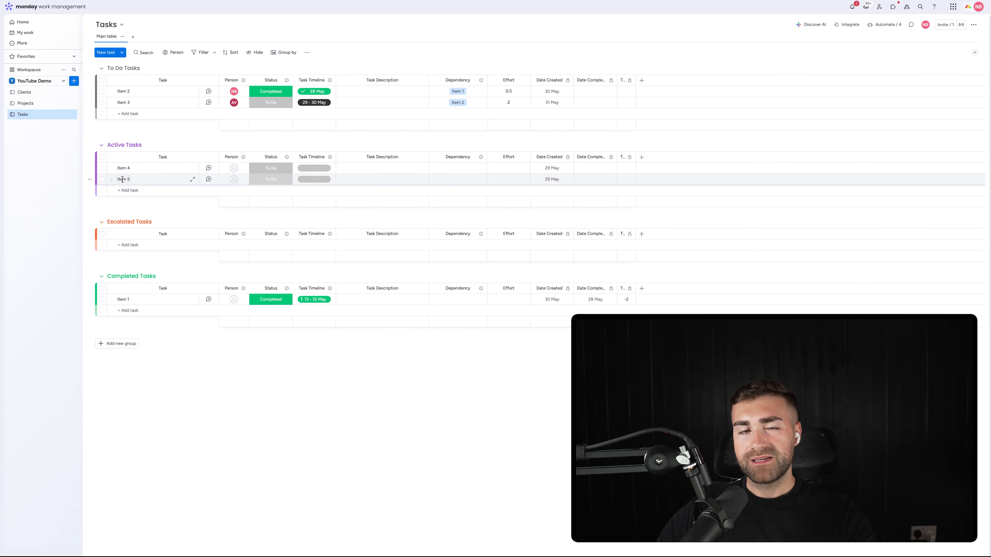
{"action": "left_click", "coordinate": [111, 103]}
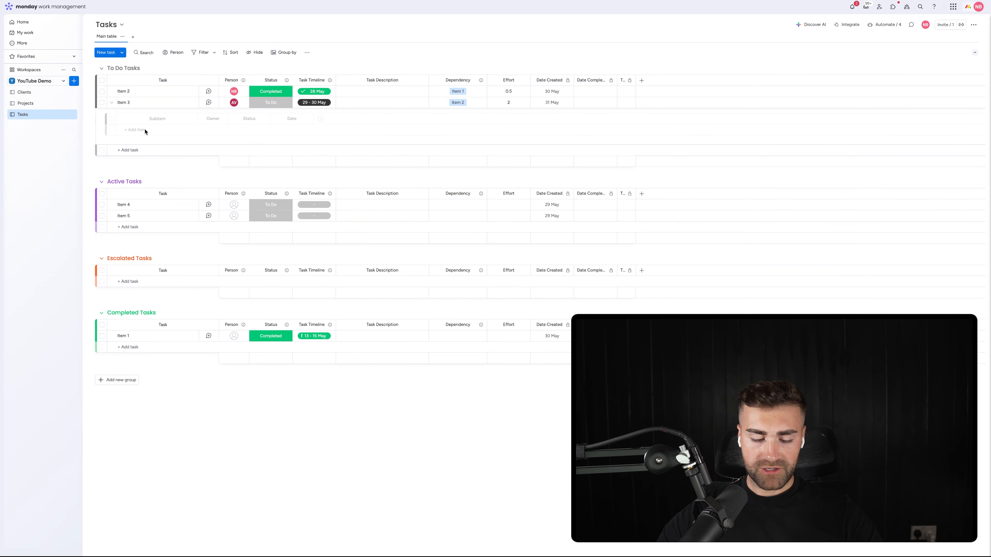
{"action": "left_click", "coordinate": [145, 131]}
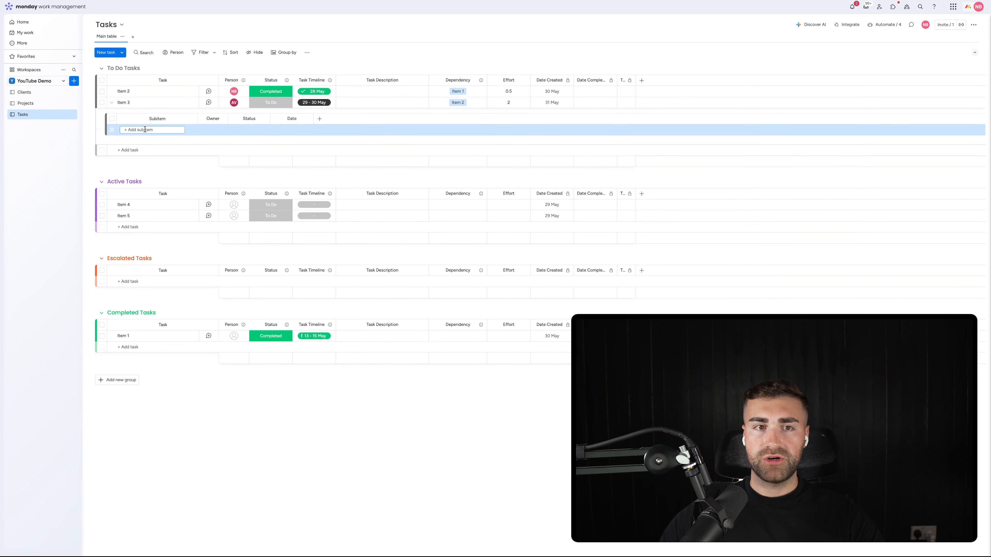
{"action": "left_click", "coordinate": [111, 104]}
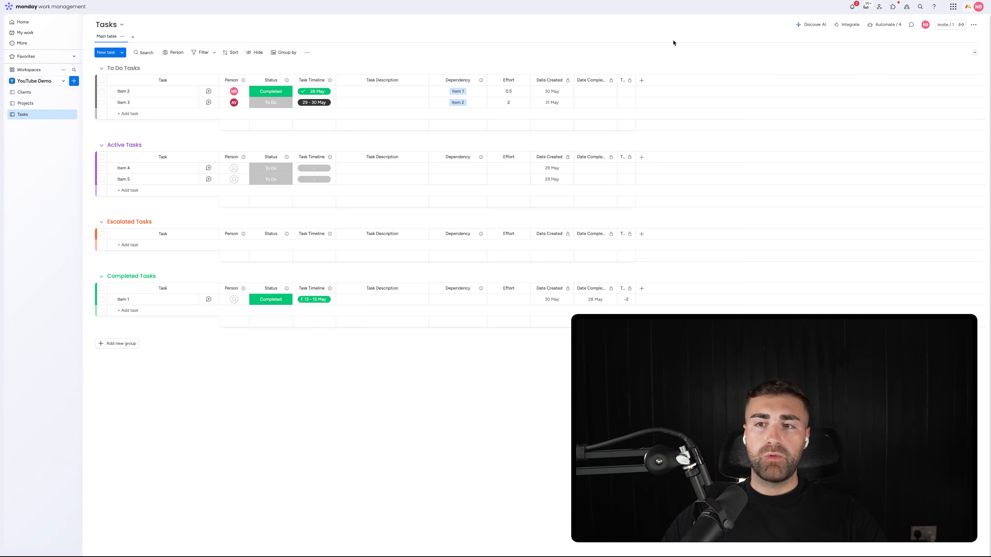
Step: Add a Mirror column at the end of the Tasks board without connecting it to a board
{"action": "left_click", "coordinate": [641, 80]}
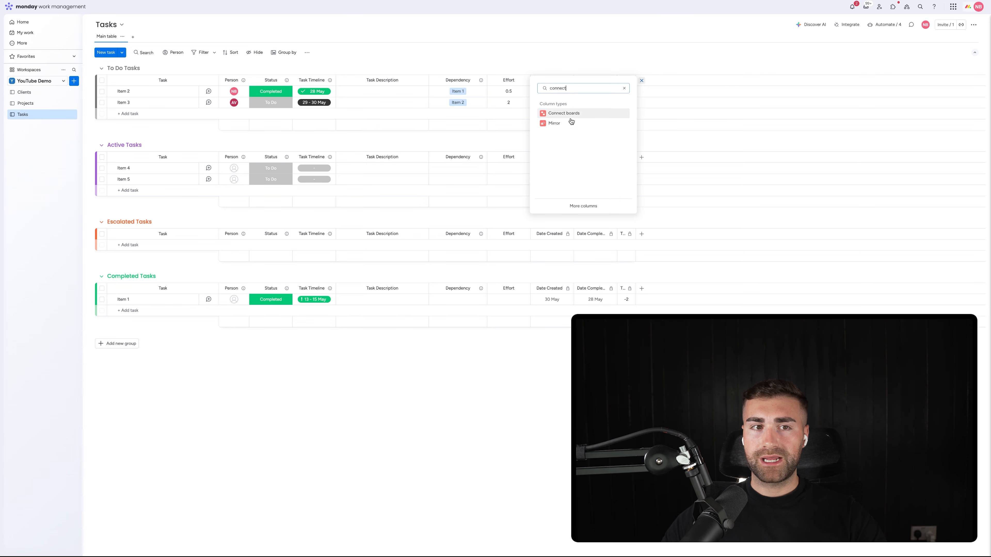
{"action": "left_click", "coordinate": [562, 117]}
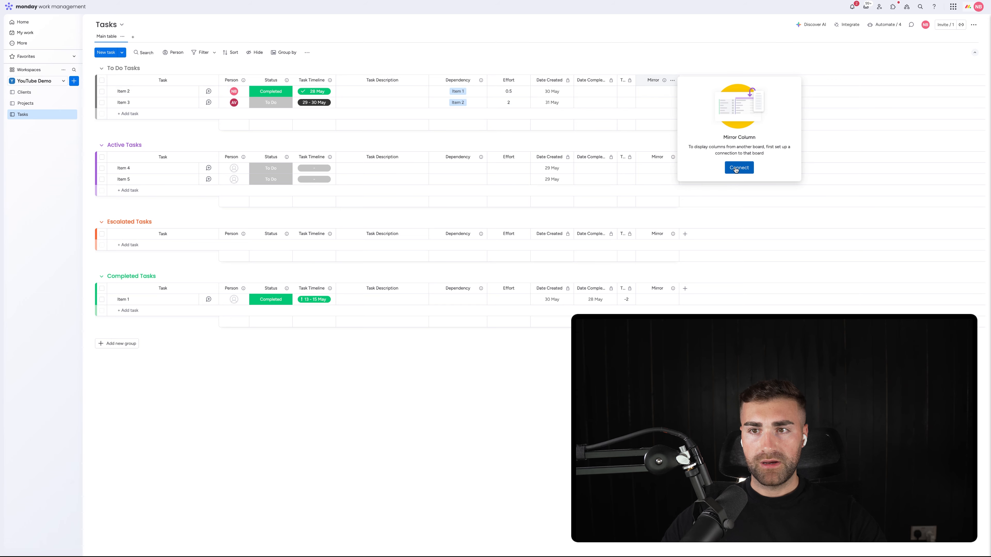
{"action": "left_click", "coordinate": [736, 168]}
{"action": "left_click", "coordinate": [674, 50]}
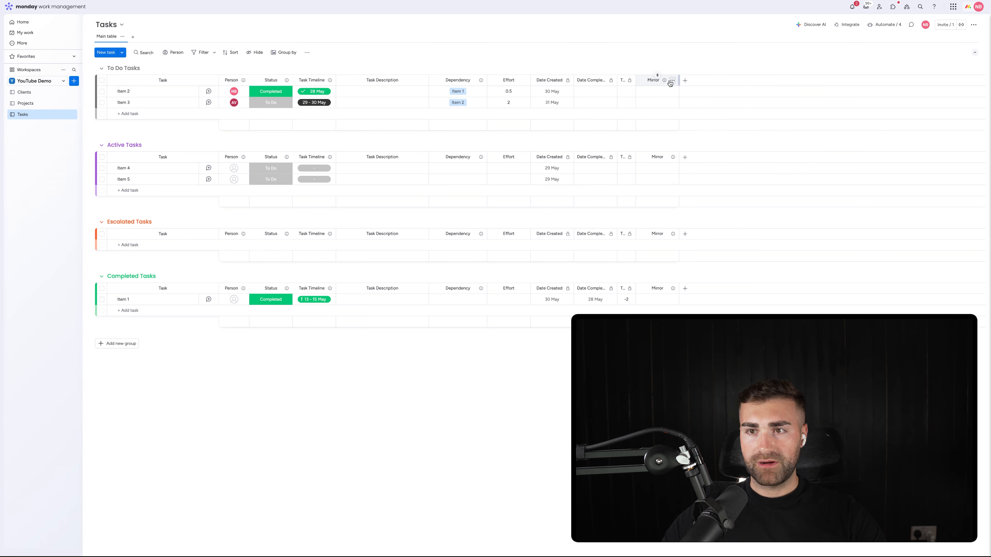
Step: Add a Connect boards column to the Tasks board with a two-way connection to the Projects board in YouTube Demo Workspace
{"action": "left_click", "coordinate": [685, 81]}
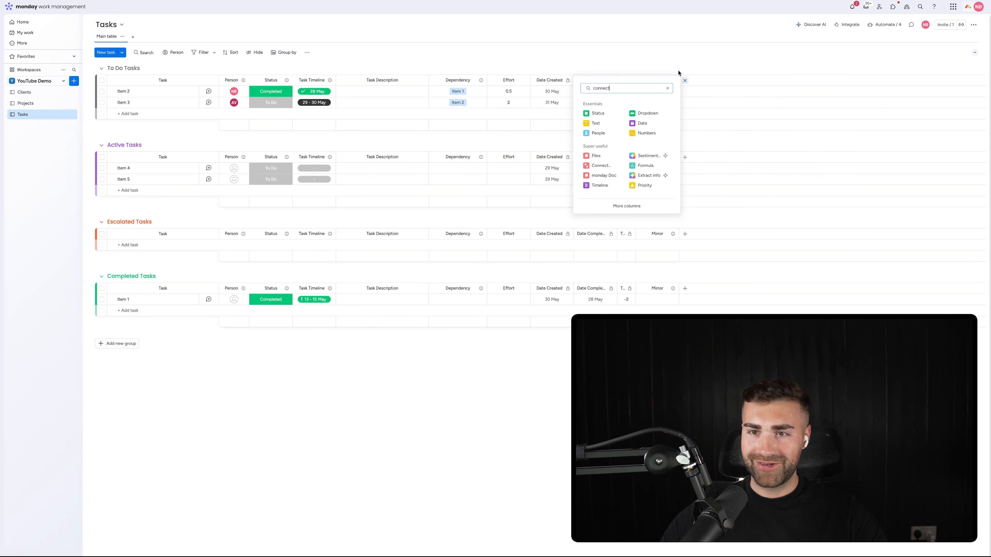
{"action": "left_click", "coordinate": [608, 114]}
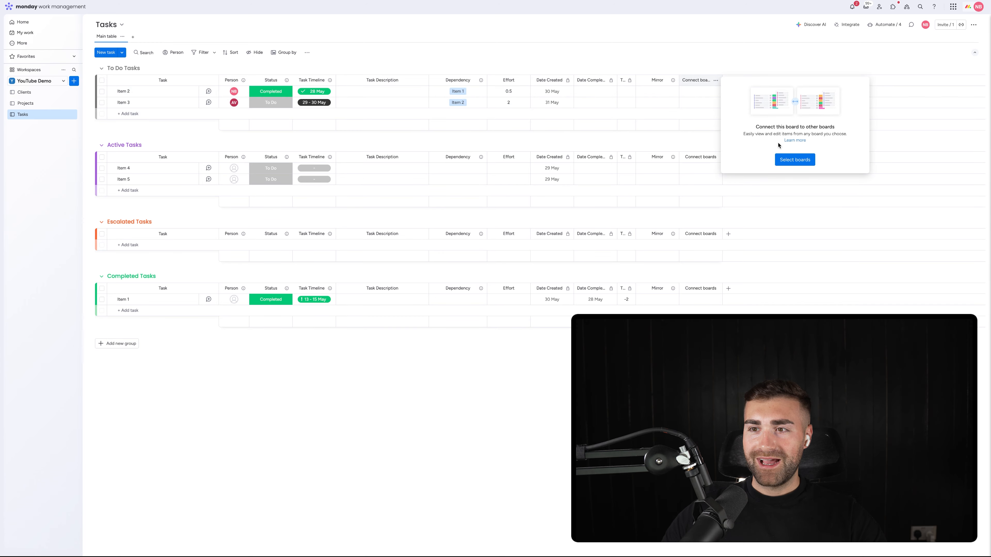
{"action": "left_click", "coordinate": [794, 160]}
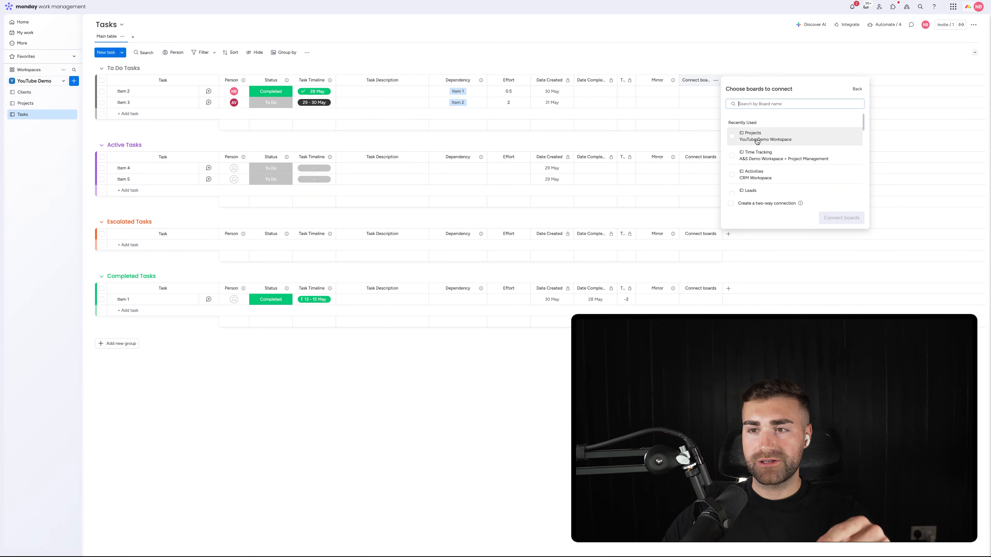
{"action": "left_click", "coordinate": [757, 141]}
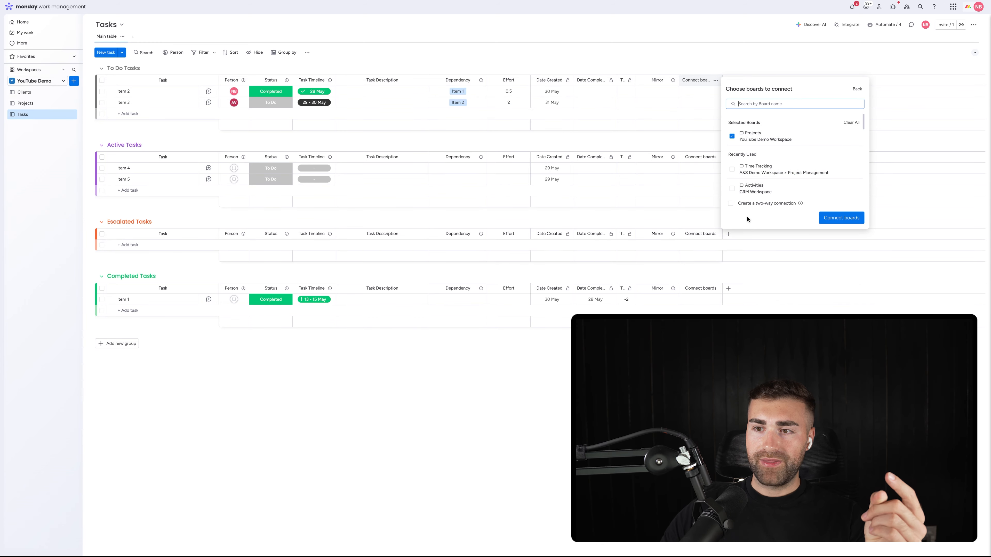
{"action": "left_click", "coordinate": [844, 218]}
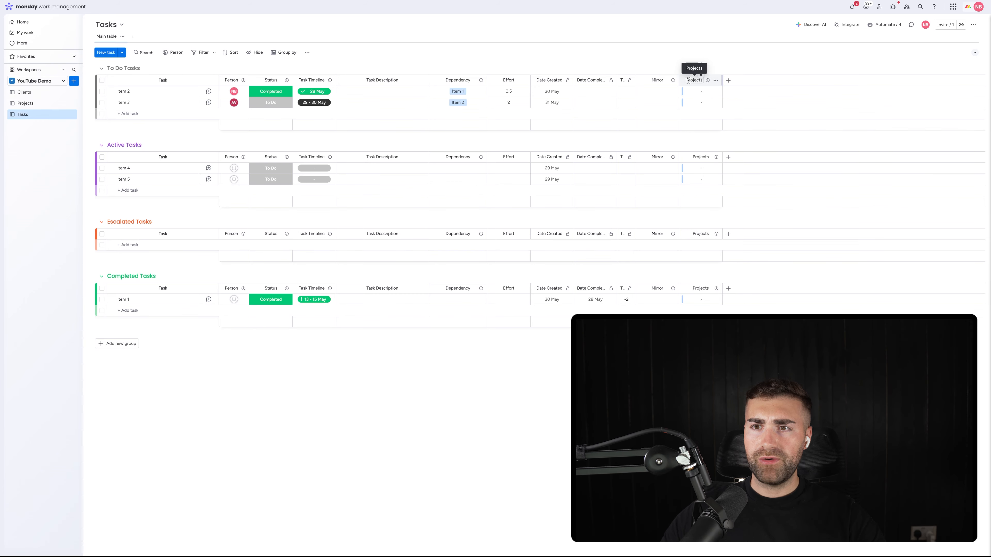
Step: Place the Projects connection column between Person and Status on the Tasks board and rename it Project
{"action": "left_click_drag", "start_coordinate": [580, 87], "coordinate": [234, 156]}
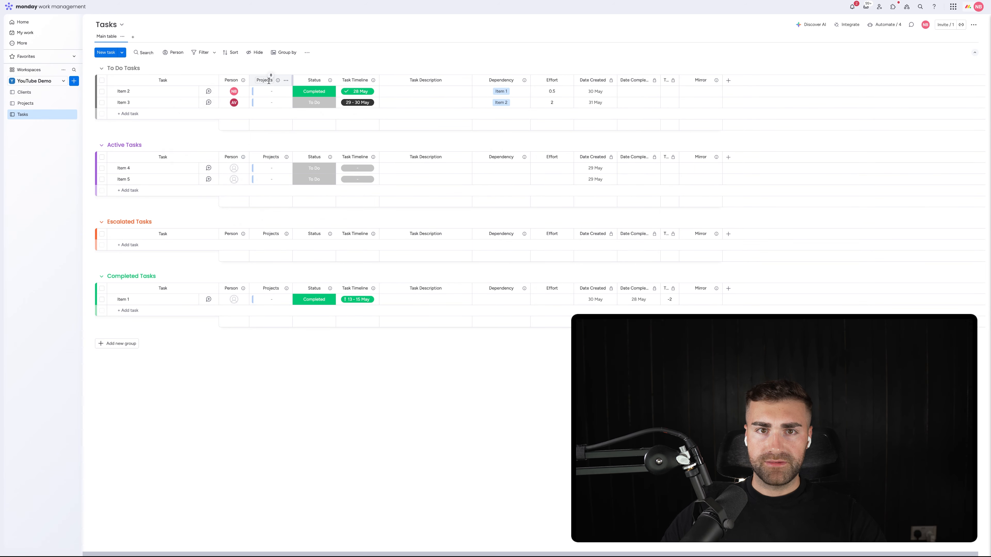
{"action": "left_click", "coordinate": [269, 80]}
{"action": "key", "text": "BackSpace"}
{"action": "key", "text": "Return"}
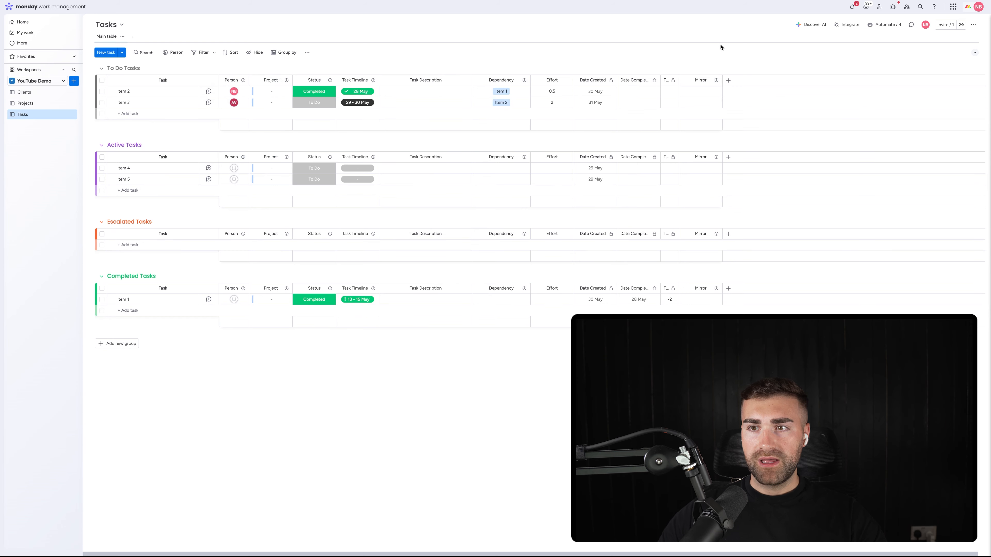
Step: Delete the Mirror column from the Tasks board
{"action": "left_click", "coordinate": [716, 80]}
{"action": "left_click", "coordinate": [729, 204]}
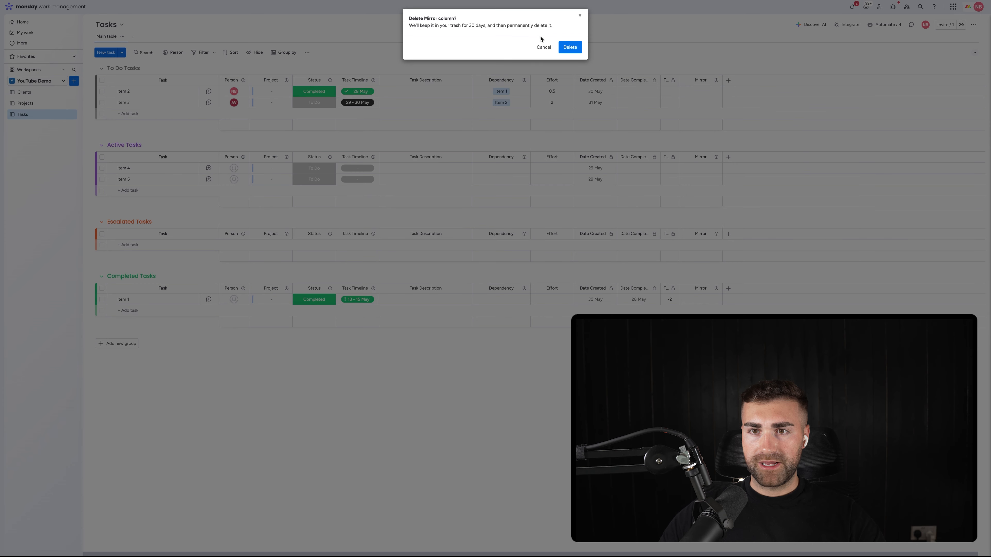
{"action": "left_click", "coordinate": [570, 47]}
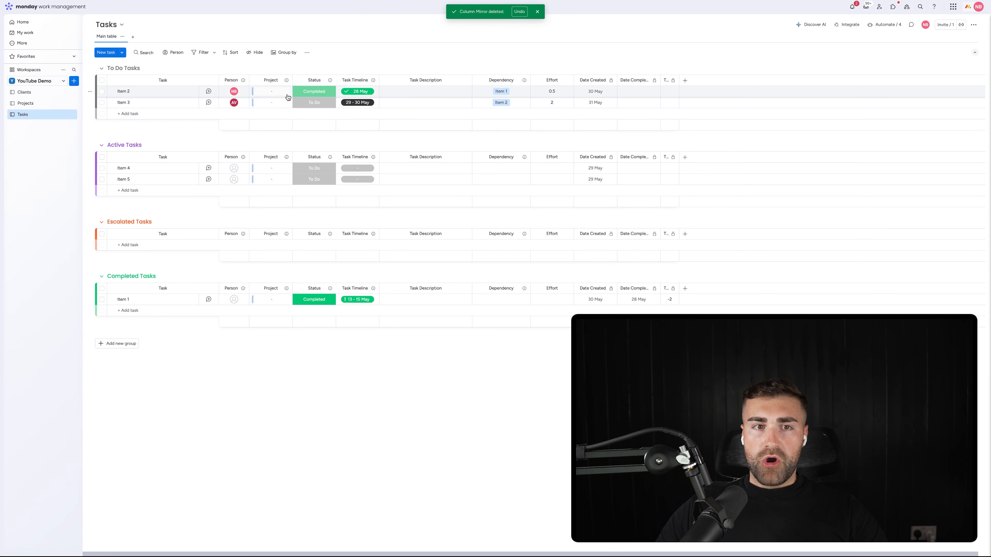
Step: Link Item 2 and Item 3 to CRMCrew - Project #1 and widen the Project column to fit the project name
{"action": "left_click", "coordinate": [267, 94]}
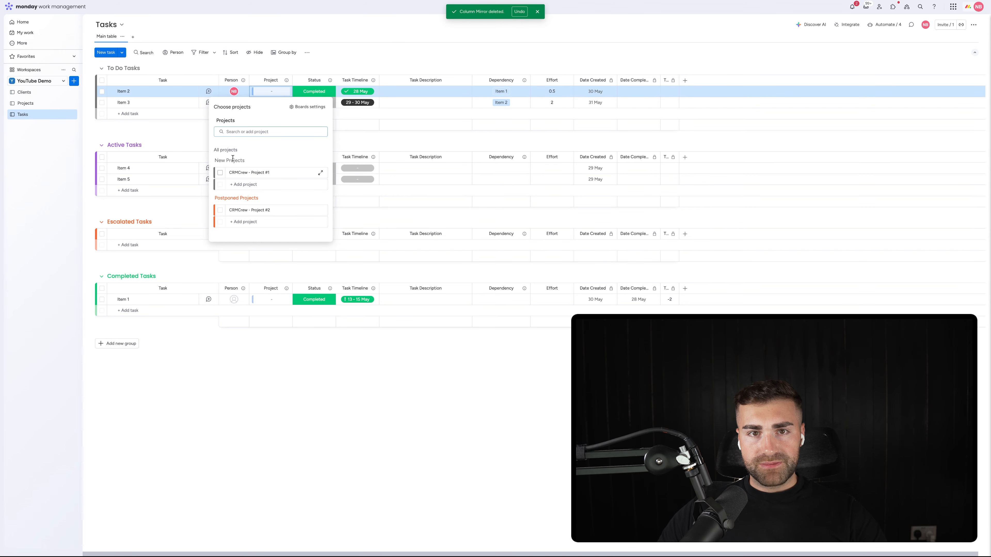
{"action": "left_click", "coordinate": [234, 173]}
{"action": "left_click", "coordinate": [269, 102]}
{"action": "left_click", "coordinate": [269, 103]}
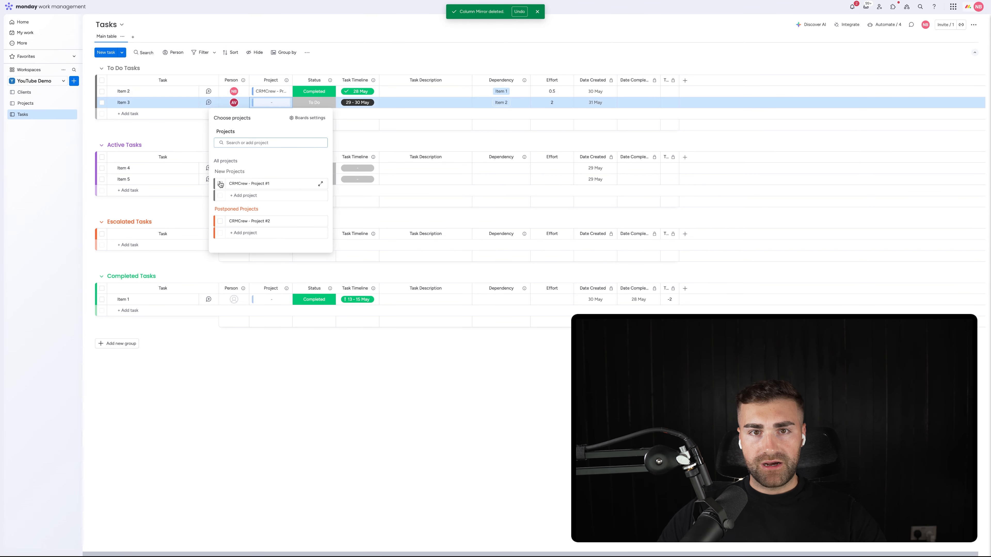
{"action": "left_click", "coordinate": [221, 184]}
{"action": "left_click_drag", "start_coordinate": [292, 78], "coordinate": [320, 78]}
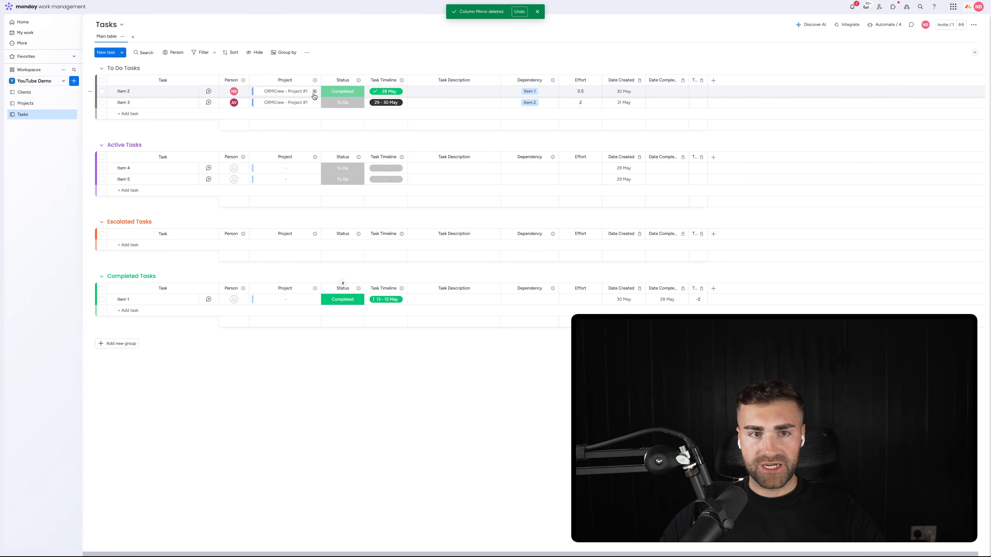
Step: Link Item 4 and Item 5 in Active Tasks to CRMCrew - Project #2
{"action": "left_click", "coordinate": [269, 168]}
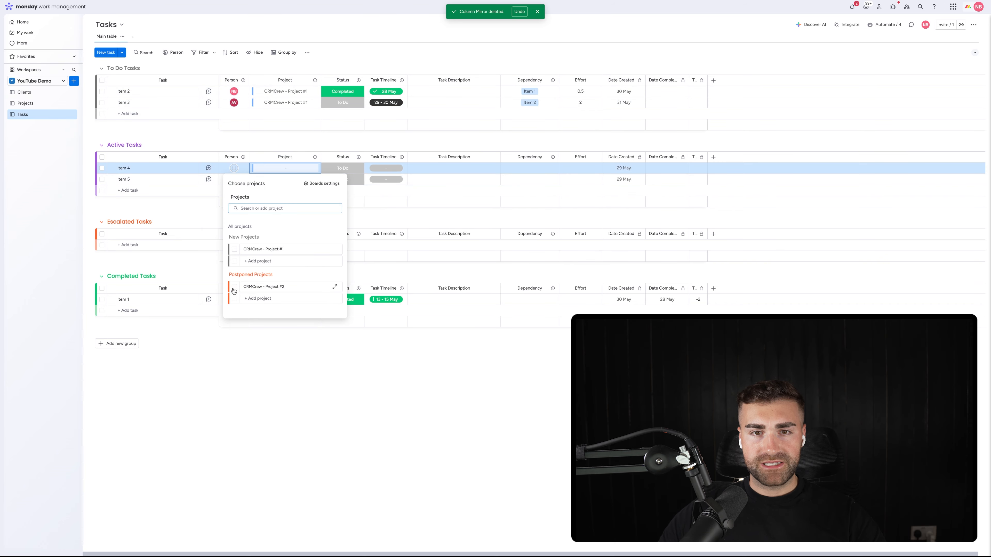
{"action": "left_click", "coordinate": [233, 290]}
{"action": "left_click", "coordinate": [274, 144]}
{"action": "left_click", "coordinate": [256, 180]}
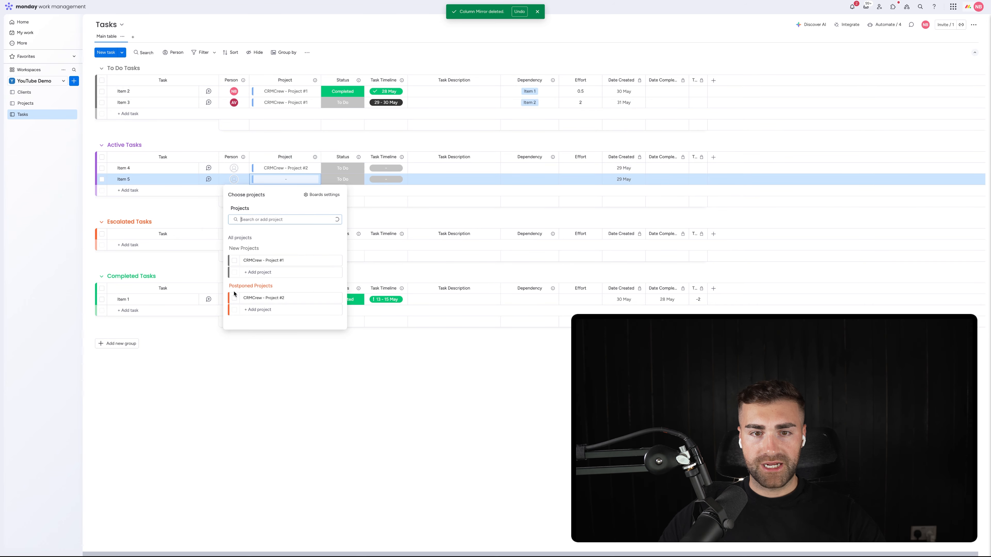
{"action": "left_click", "coordinate": [234, 298]}
{"action": "left_click", "coordinate": [295, 140]}
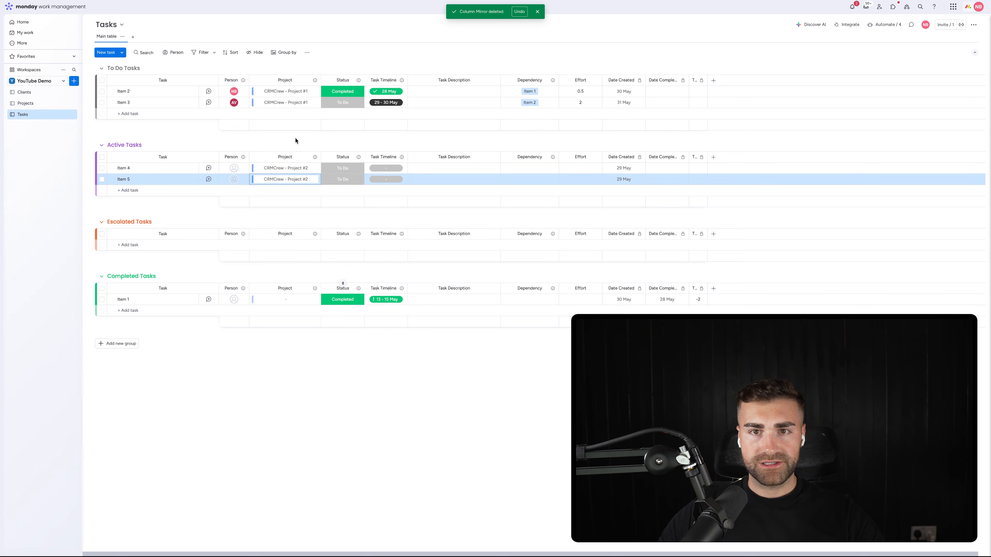
Step: On the Projects board, rename the link to Tasks column as Tasks and place it between Client Type and Status
{"action": "left_click", "coordinate": [31, 104]}
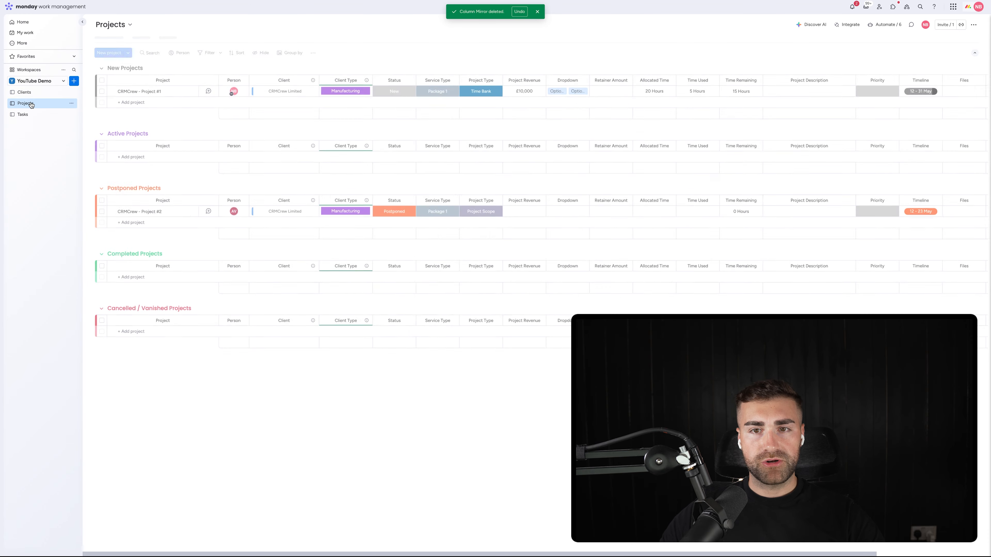
{"action": "scroll", "coordinate": [895, 85], "scroll_direction": "right", "scroll_amount": 5}
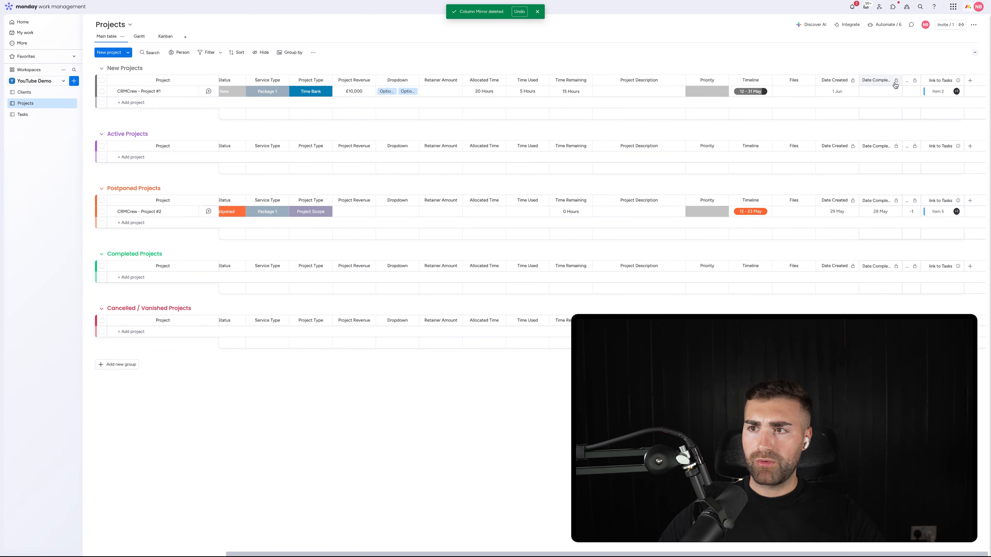
{"action": "left_click", "coordinate": [934, 81]}
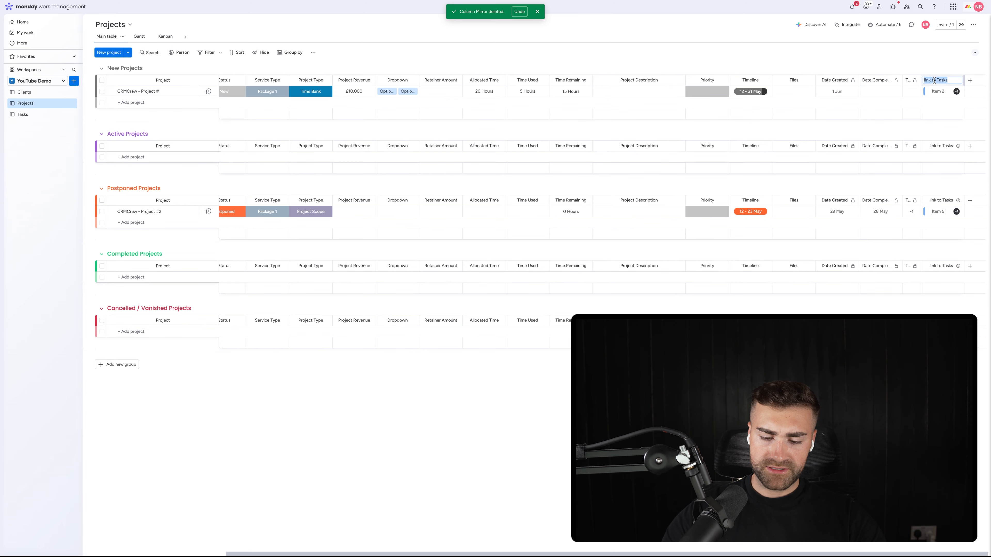
{"action": "type", "text": "Ta"}
{"action": "key", "text": "Return"}
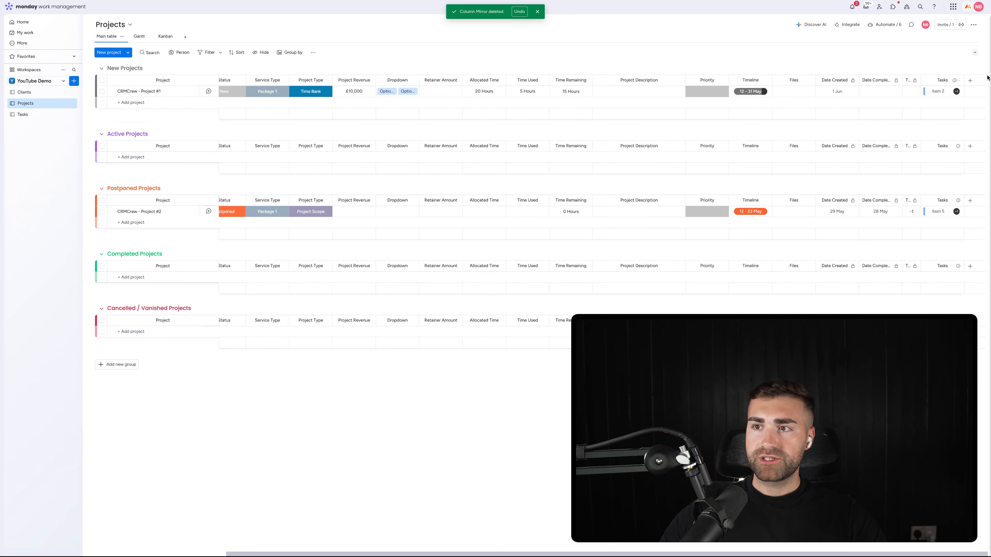
{"action": "left_click_drag", "start_coordinate": [942, 80], "coordinate": [303, 68]}
{"action": "scroll", "coordinate": [332, 92], "scroll_direction": "left", "scroll_amount": 3}
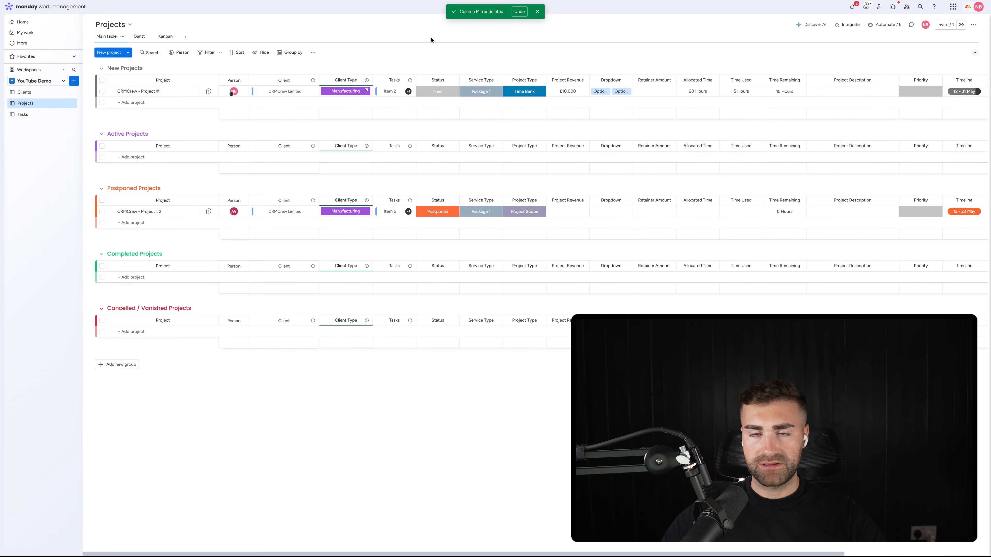
Step: Add a Mirror column directly after Tasks on the Projects board, mirroring the Status column from the Tasks connection
{"action": "left_click", "coordinate": [410, 81]}
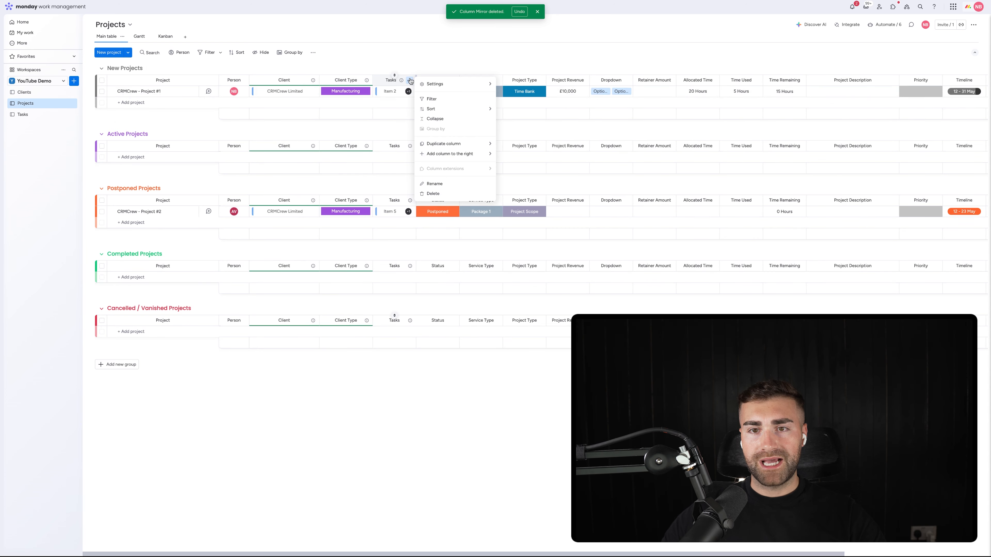
{"action": "mouse_move", "coordinate": [483, 153]}
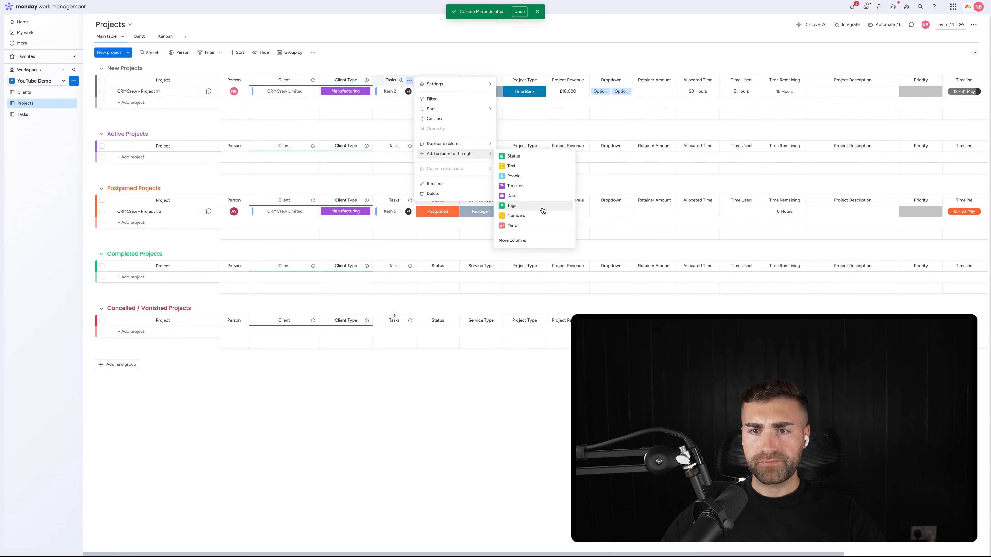
{"action": "left_click", "coordinate": [524, 230]}
{"action": "left_click", "coordinate": [520, 169]}
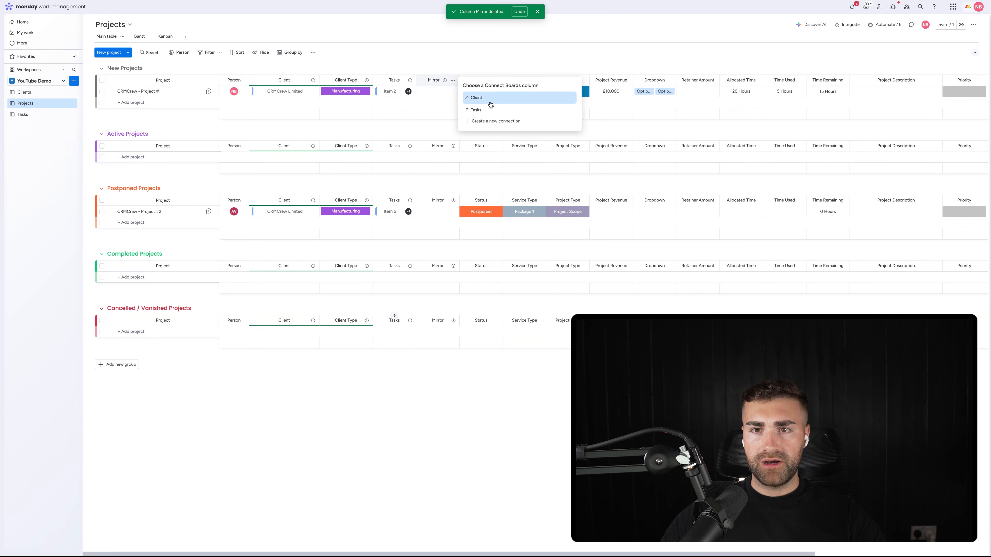
{"action": "left_click", "coordinate": [490, 111]}
{"action": "left_click", "coordinate": [484, 126]}
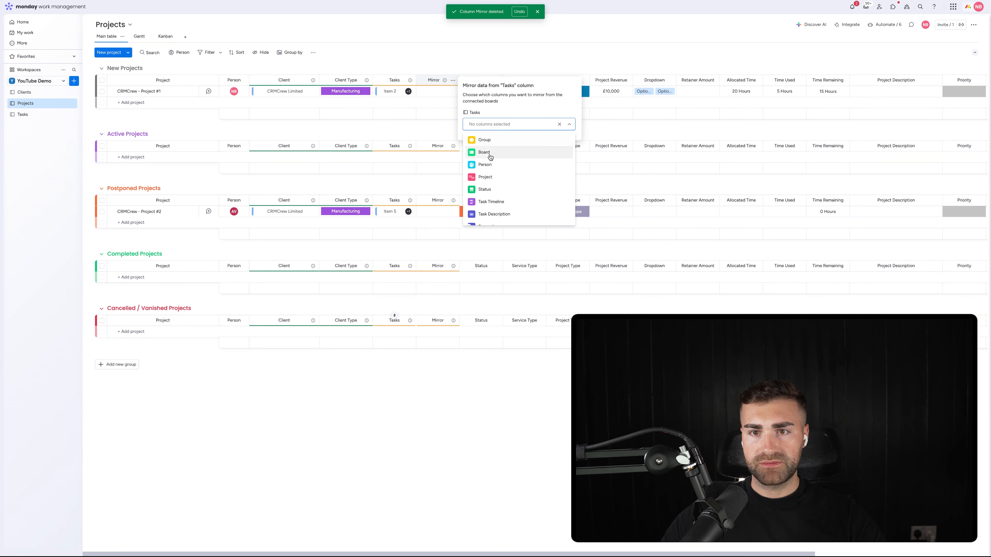
{"action": "left_click", "coordinate": [483, 189]}
{"action": "left_click", "coordinate": [454, 60]}
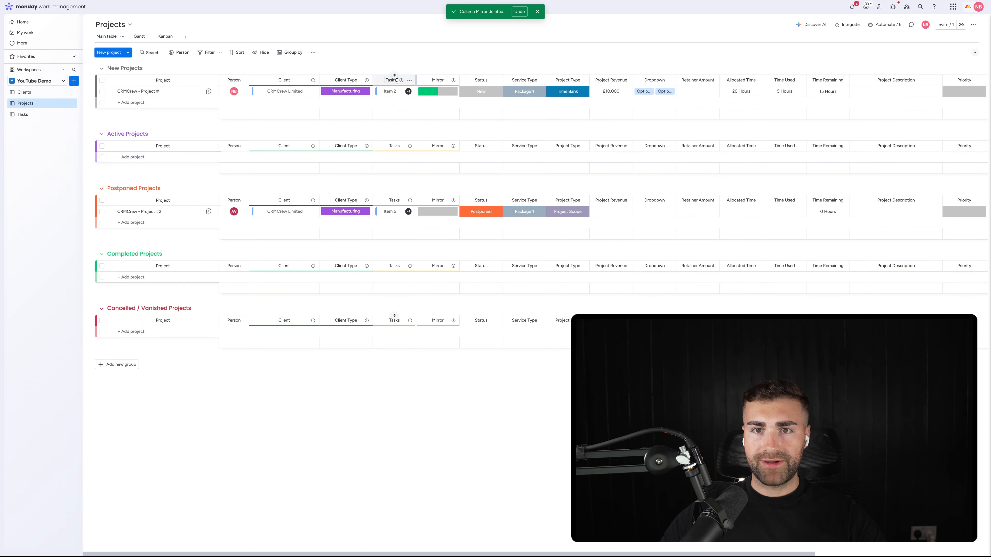
Step: Rename the new Mirror column as Task Status and widen it
{"action": "left_click", "coordinate": [438, 80]}
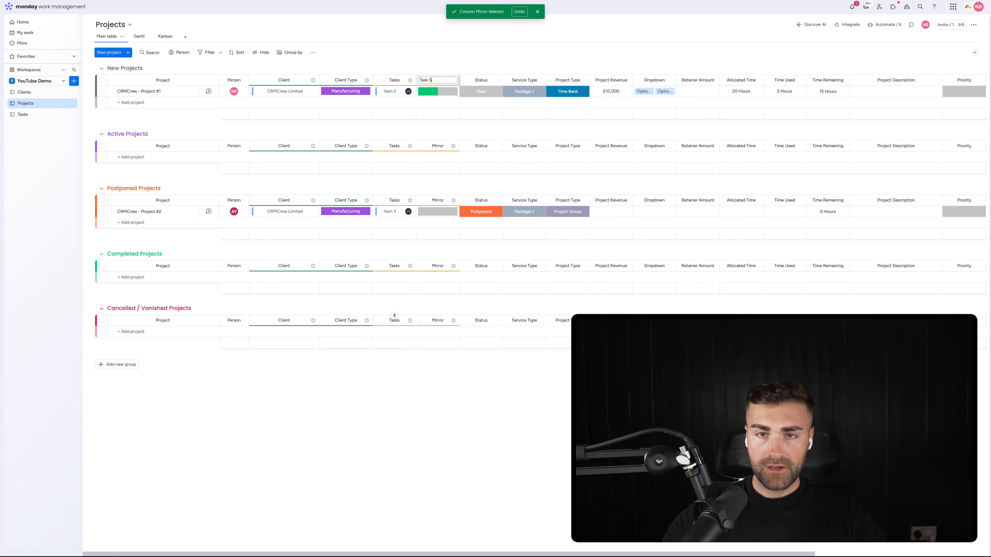
{"action": "type", "text": "Task Status"}
{"action": "key", "text": "Return"}
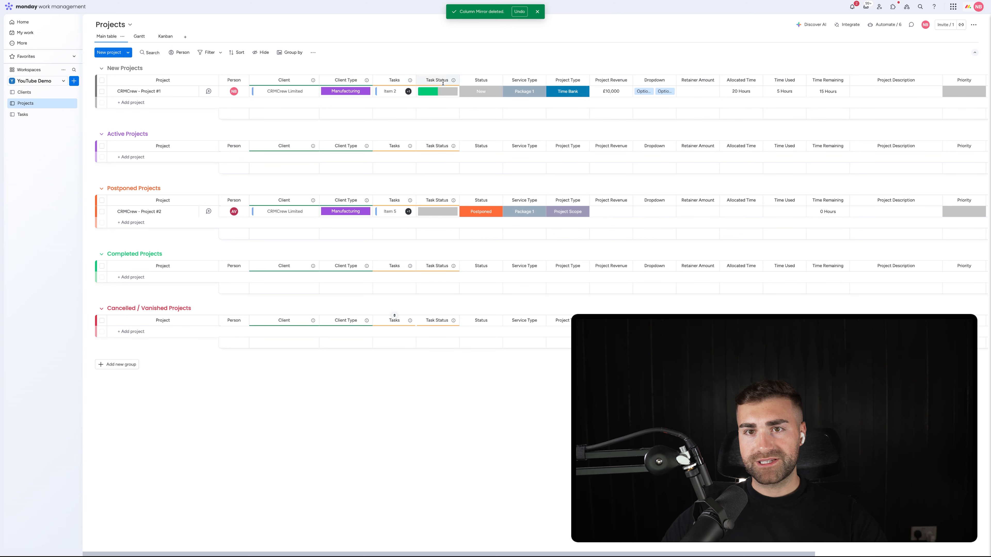
{"action": "left_click_drag", "start_coordinate": [460, 79], "coordinate": [485, 80]}
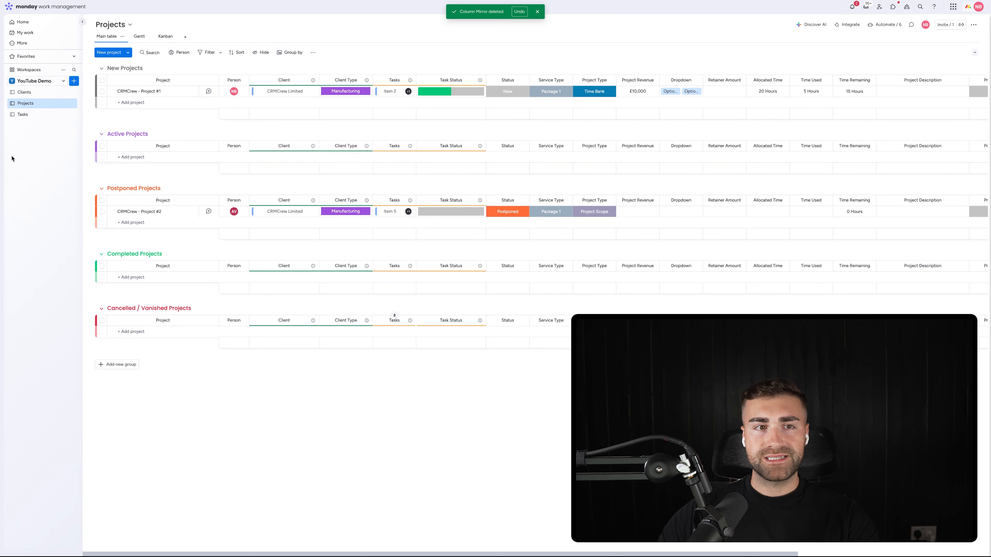
Step: Add a task named "I need to do this" to the To Do Tasks group on the Tasks board
{"action": "left_click", "coordinate": [31, 115]}
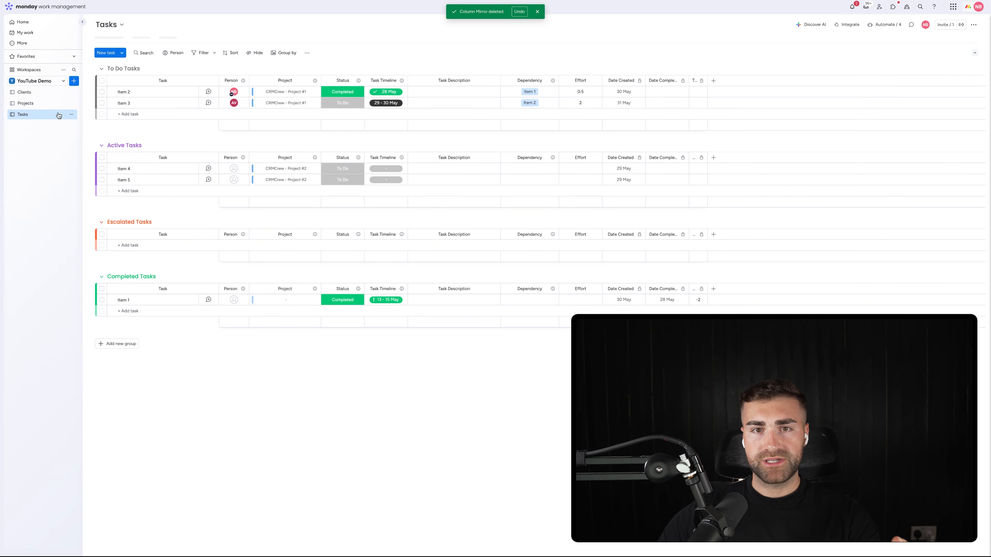
{"action": "left_click", "coordinate": [121, 113]}
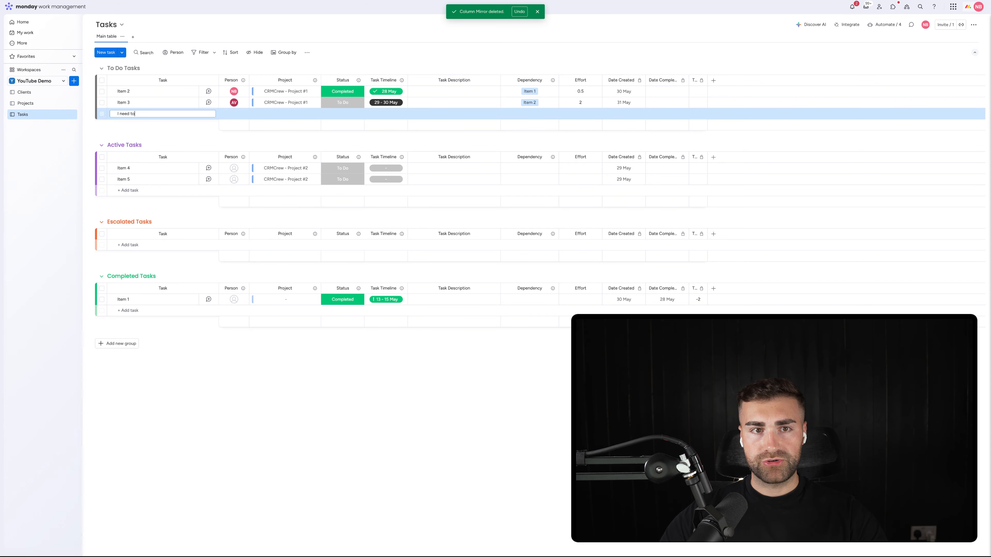
{"action": "type", "text": "I need to do this"}
{"action": "key", "text": "Return"}
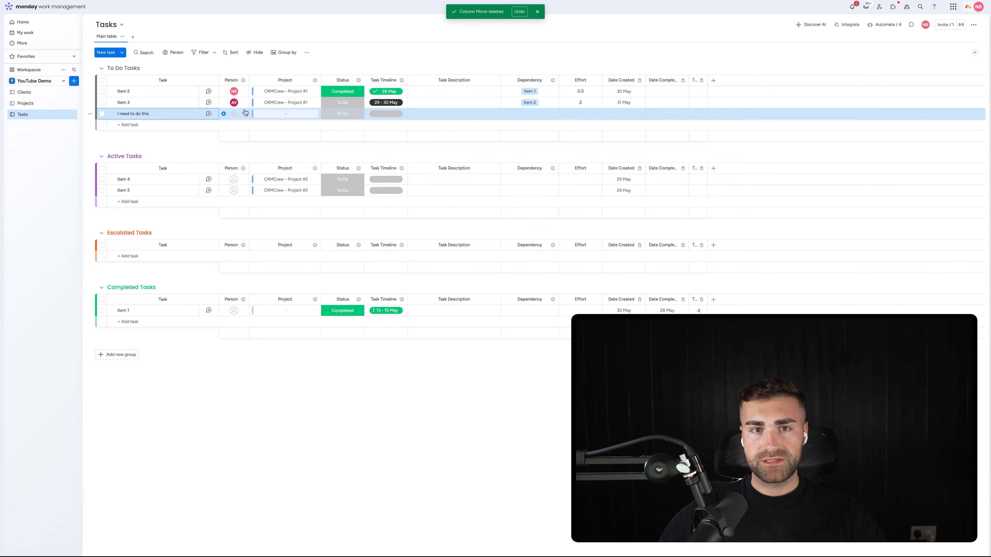
Step: Assign the new task to the same person as Item 2 and link it to CRMCrew - Project #1
{"action": "left_click", "coordinate": [242, 113]}
{"action": "left_click", "coordinate": [212, 154]}
{"action": "left_click", "coordinate": [285, 114]}
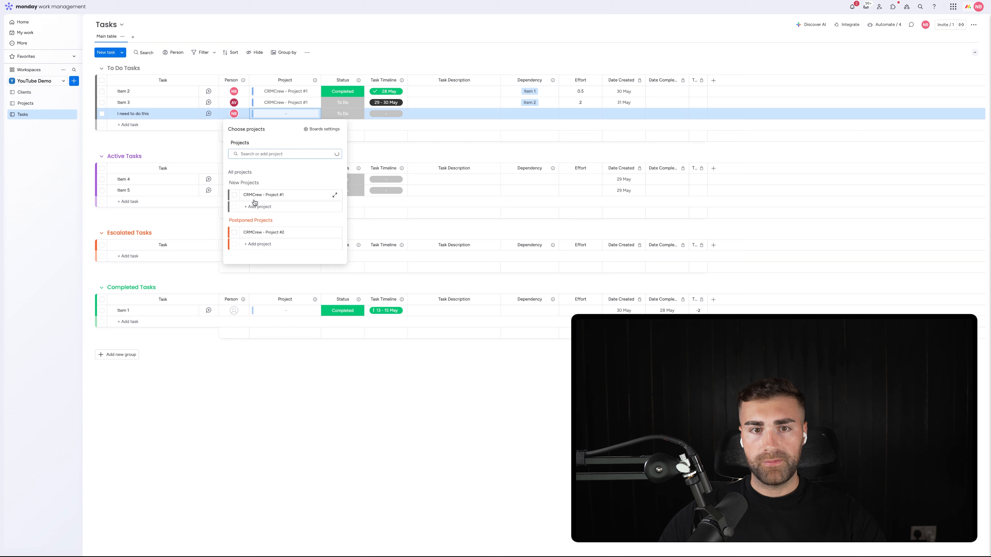
{"action": "left_click", "coordinate": [234, 196]}
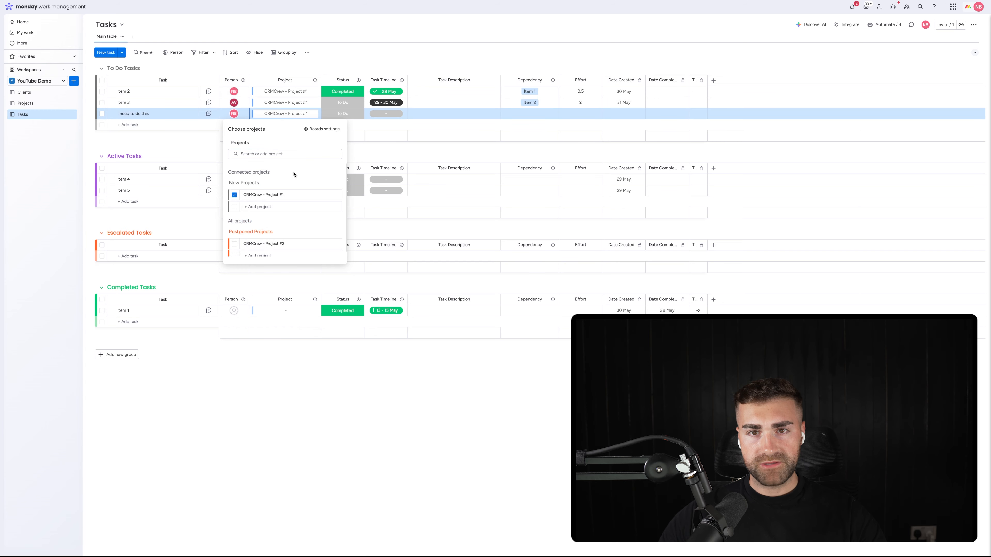
{"action": "left_click", "coordinate": [388, 50]}
Step: Set the new task's status to Active and its timeline to 31 May - 3 Jun
{"action": "left_click", "coordinate": [343, 113]}
{"action": "left_click", "coordinate": [335, 151]}
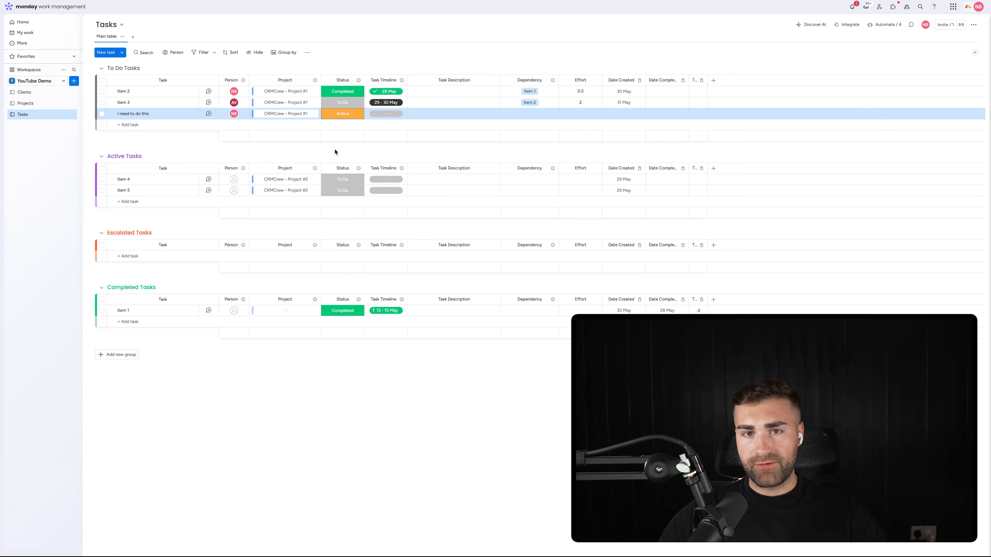
{"action": "left_click", "coordinate": [385, 114]}
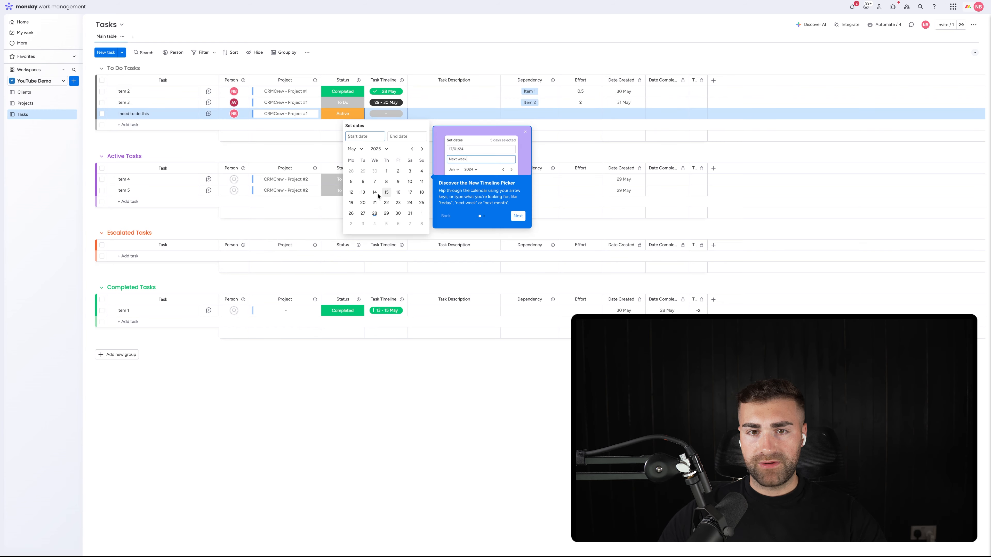
{"action": "left_click", "coordinate": [406, 214]}
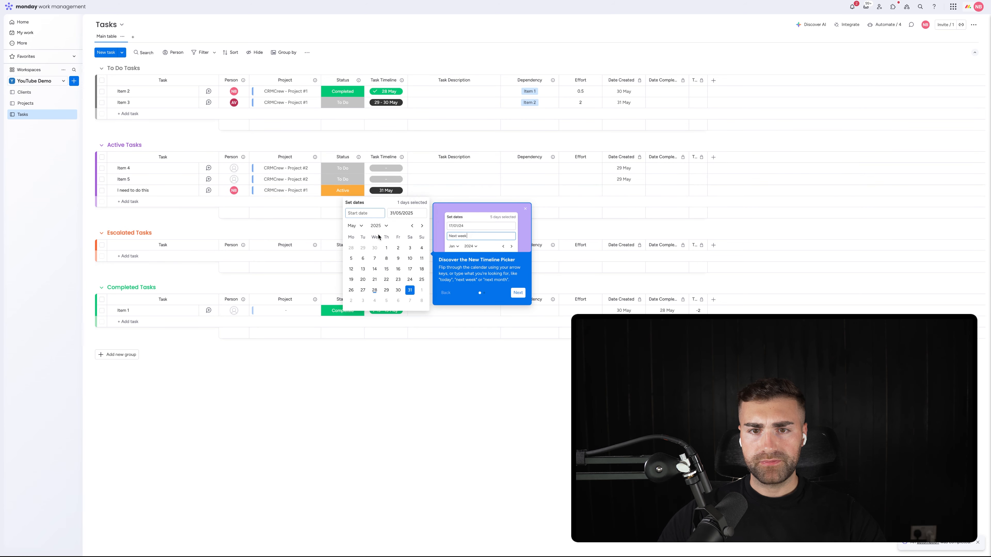
{"action": "left_click", "coordinate": [422, 225]}
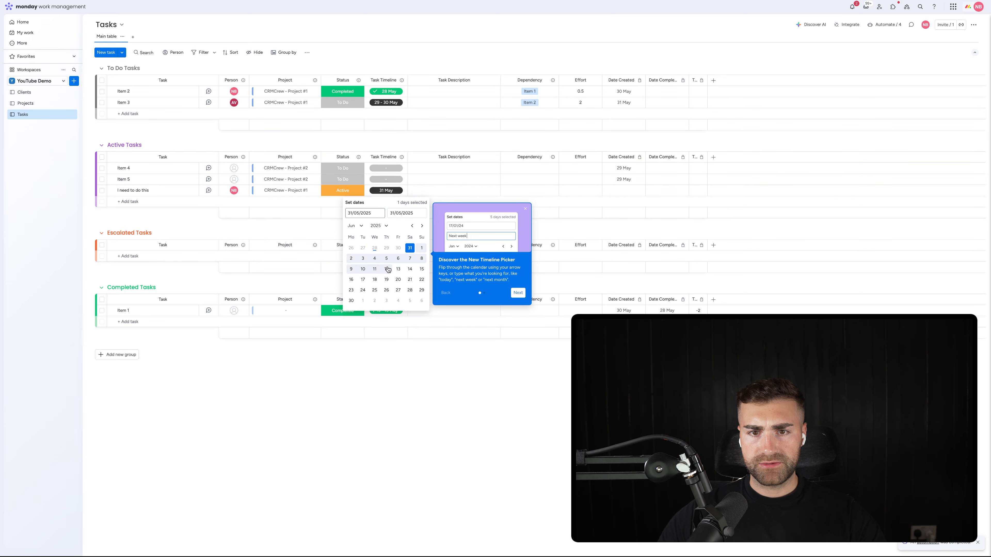
{"action": "left_click", "coordinate": [363, 258]}
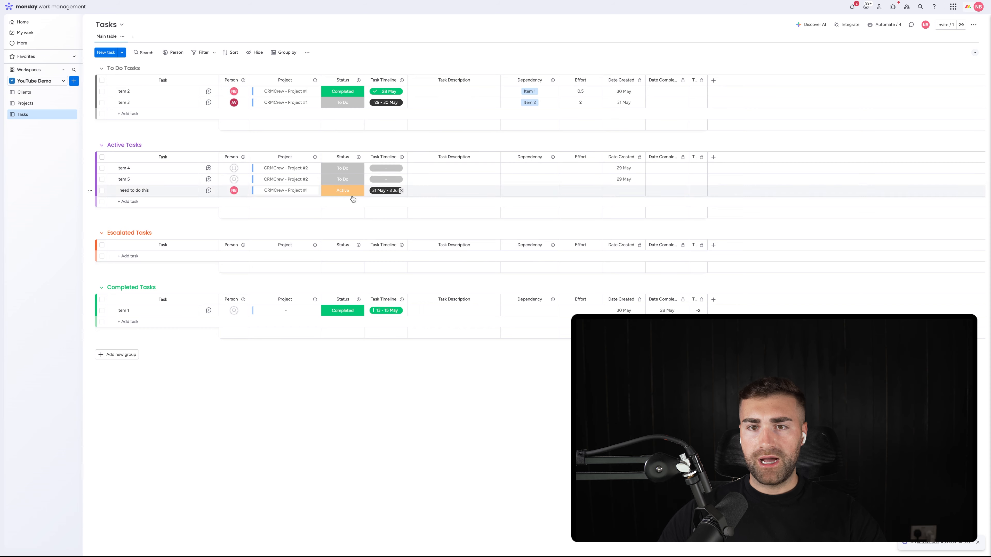
Step: Enter "description" as the task description of "I need to do this" and set its effort to 1
{"action": "left_click", "coordinate": [444, 190]}
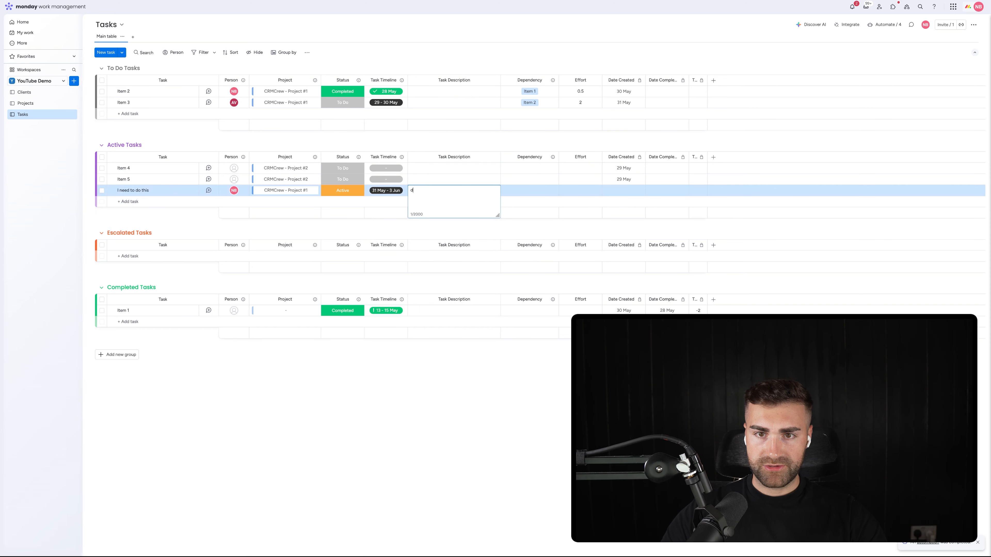
{"action": "type", "text": "descirption"}
{"action": "key", "text": "super+a"}
{"action": "key", "text": "BackSpace"}
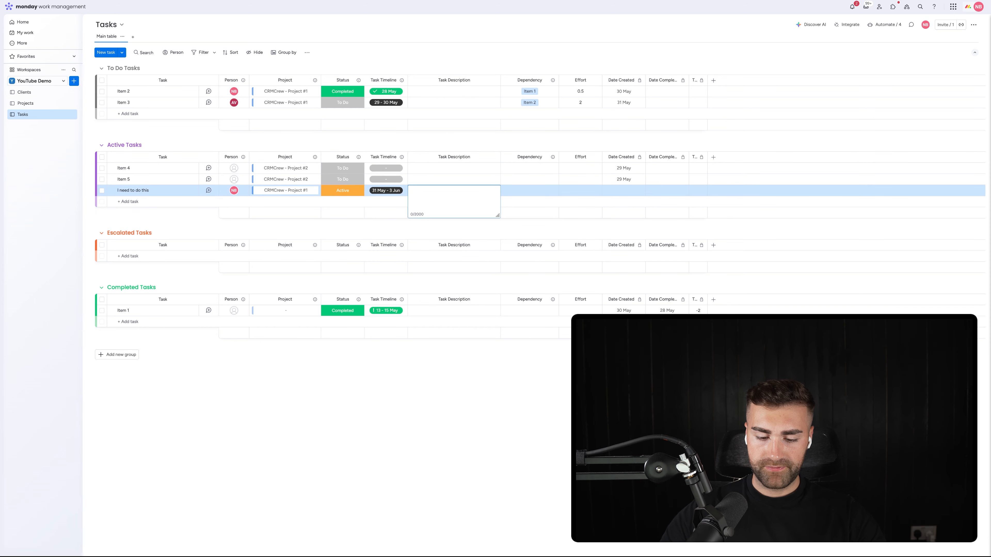
{"action": "type", "text": "description"}
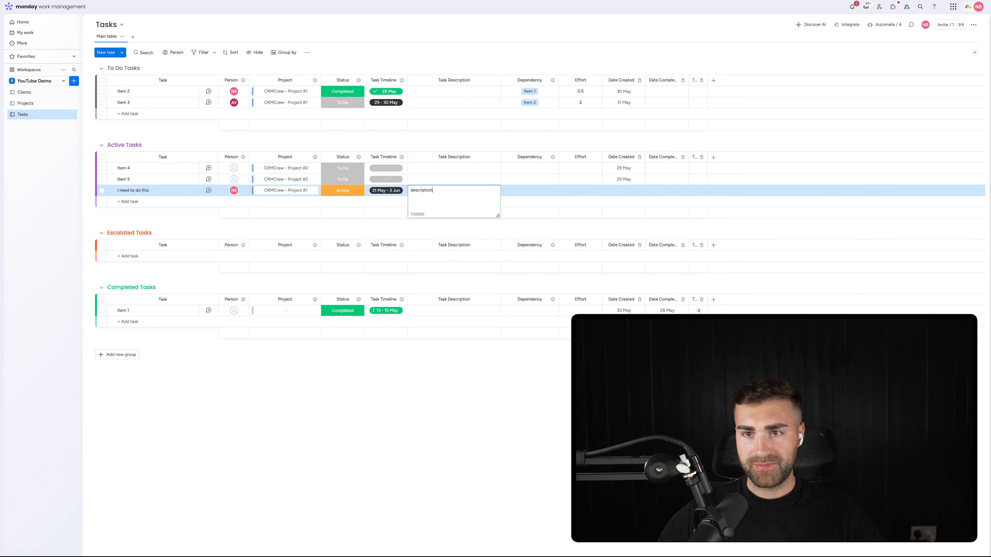
{"action": "left_click", "coordinate": [577, 190]}
{"action": "type", "text": "1"}
{"action": "key", "text": "Return"}
{"action": "left_click", "coordinate": [499, 147]}
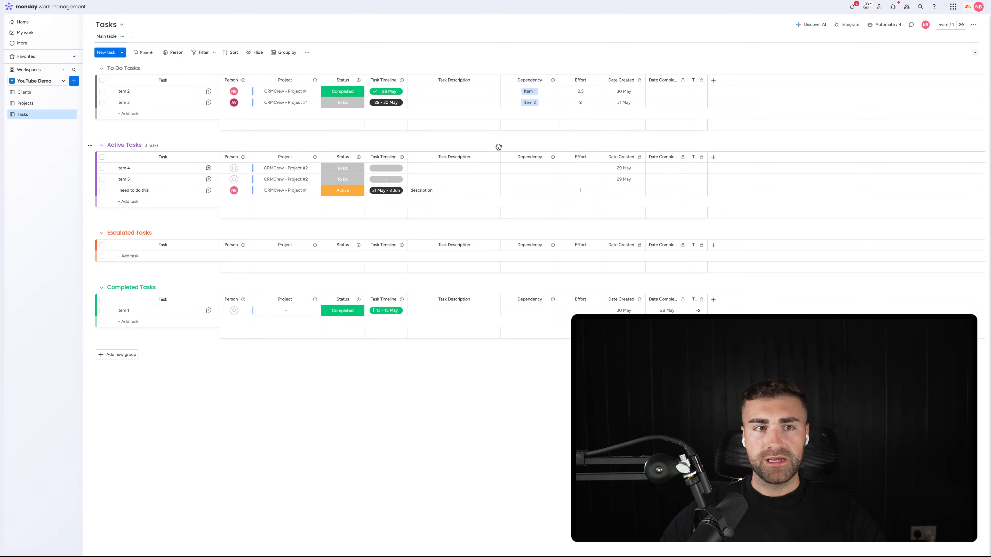
Step: Examine the mirrored Task Status of CRMCrew - Project #1 on the Projects board
{"action": "left_click", "coordinate": [46, 104]}
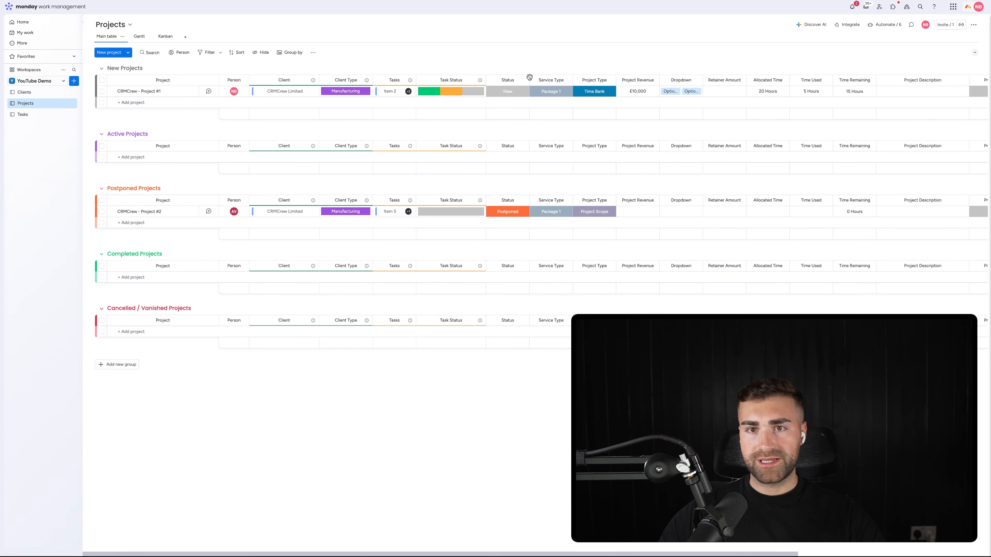
{"action": "mouse_move", "coordinate": [421, 93]}
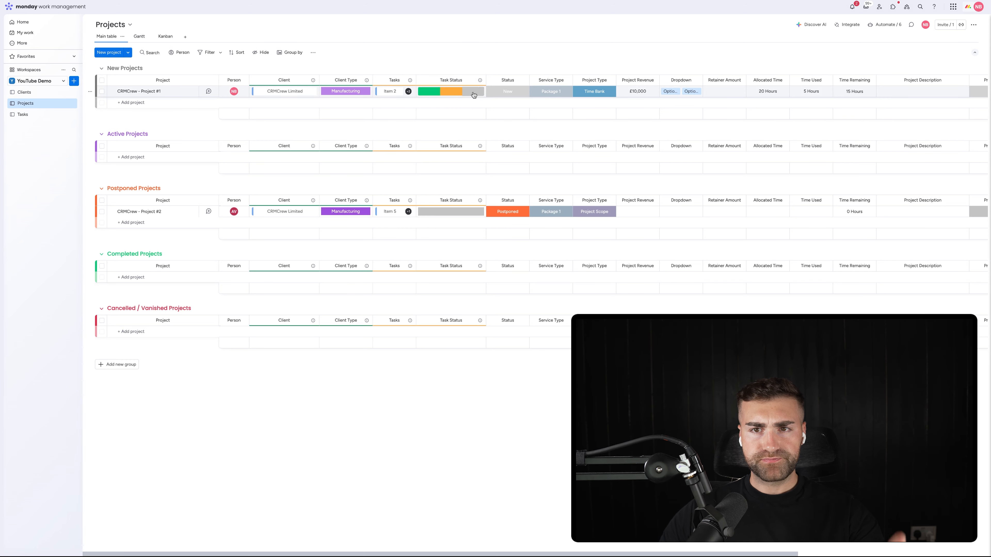
{"action": "left_click", "coordinate": [31, 115]}
{"action": "left_click", "coordinate": [35, 104]}
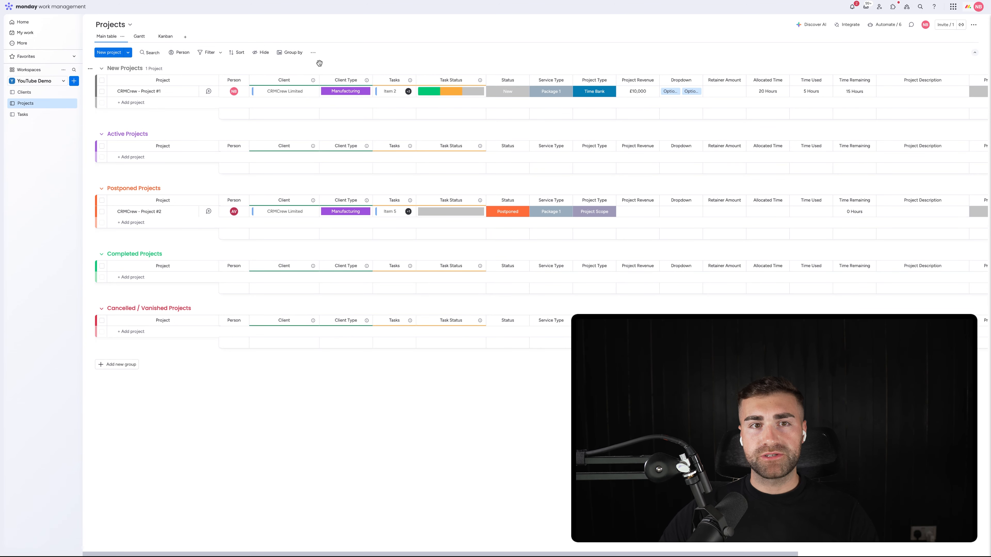
Step: Examine the Projects Kanban view's division by Client and the columns available for customizing its cards
{"action": "left_click", "coordinate": [160, 37]}
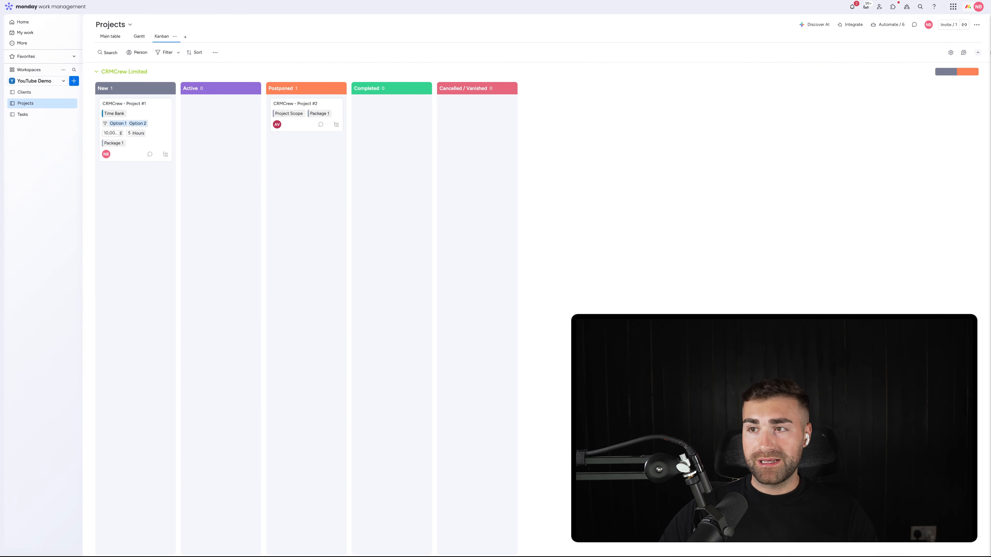
{"action": "left_click", "coordinate": [950, 54]}
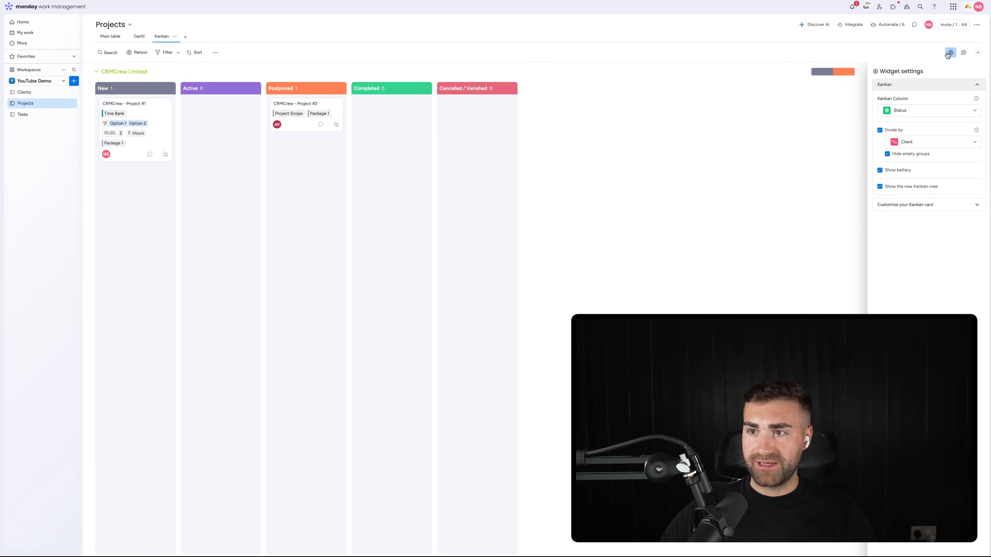
{"action": "left_click", "coordinate": [910, 144]}
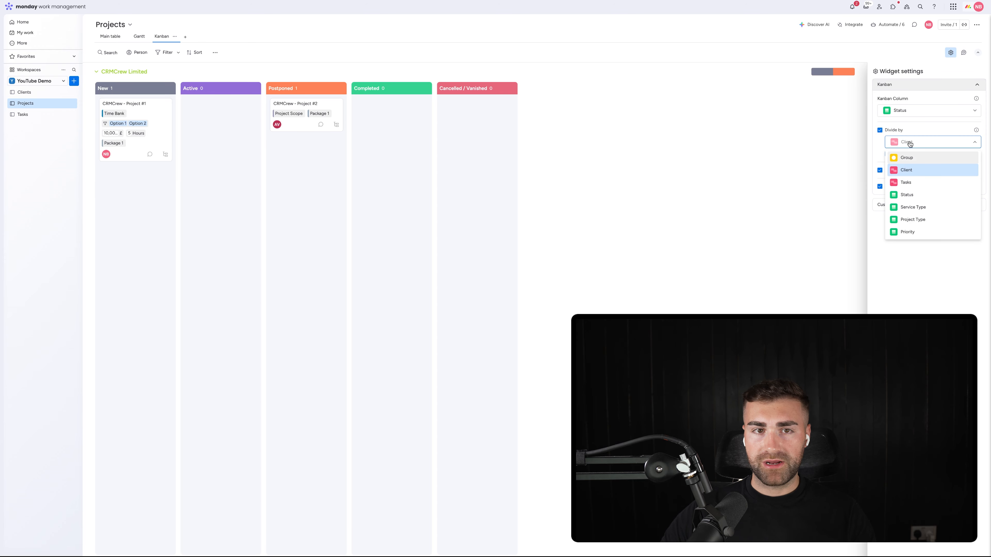
{"action": "left_click", "coordinate": [910, 145]}
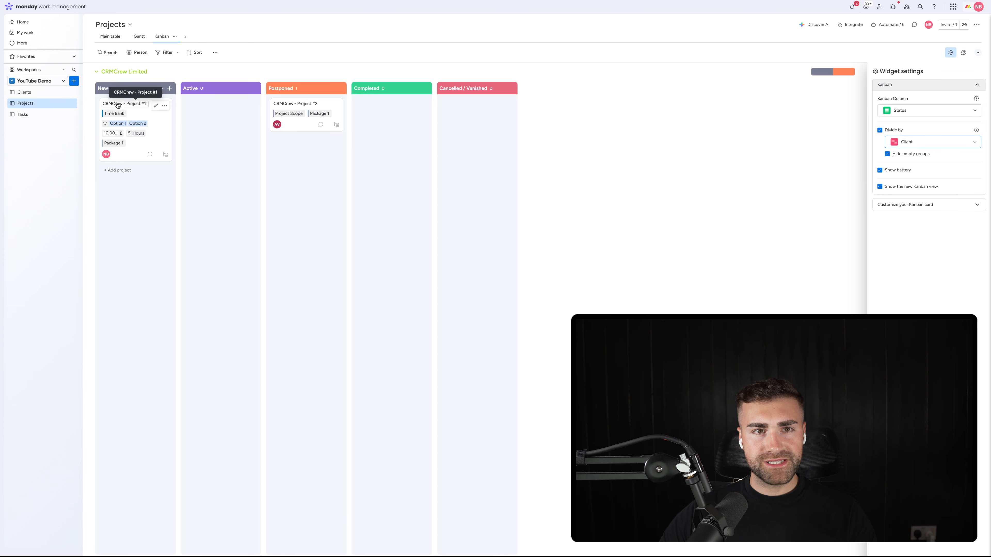
{"action": "left_click", "coordinate": [927, 205]}
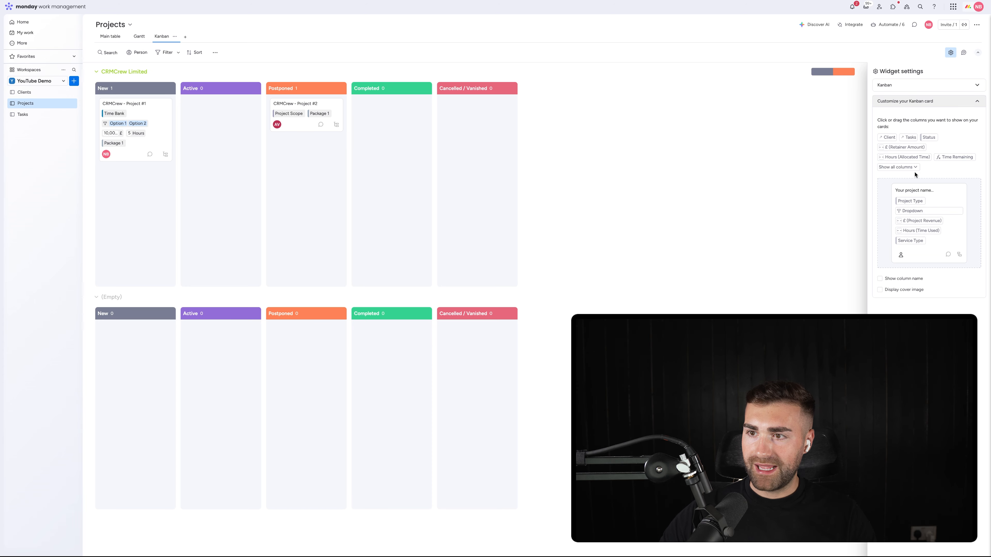
{"action": "left_click", "coordinate": [908, 168]}
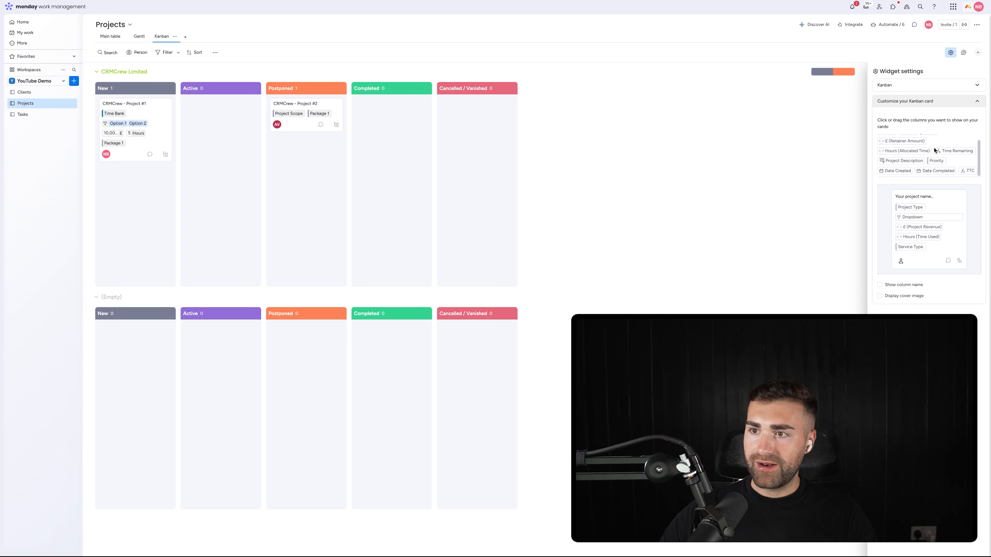
{"action": "scroll", "coordinate": [932, 150], "scroll_direction": "down", "scroll_amount": 1}
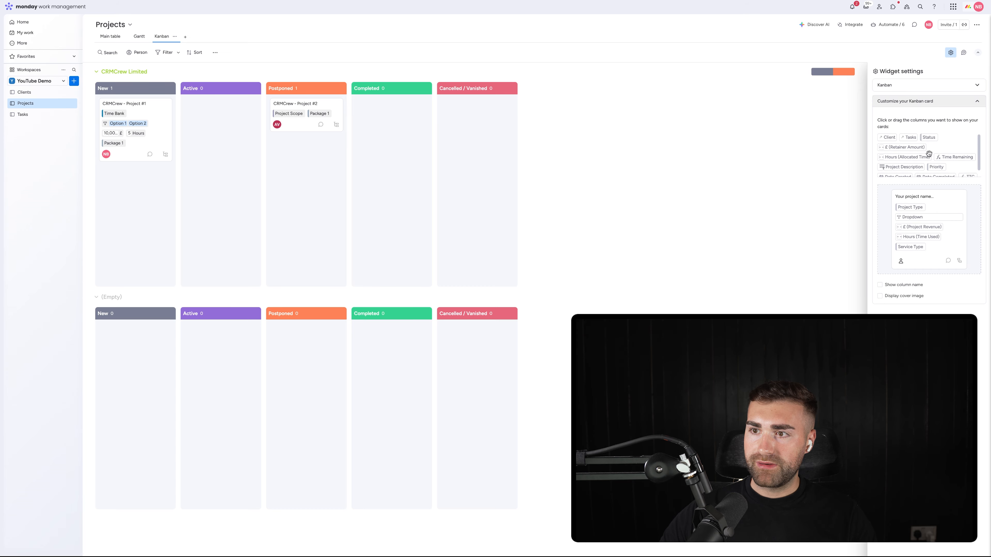
{"action": "left_click", "coordinate": [897, 102]}
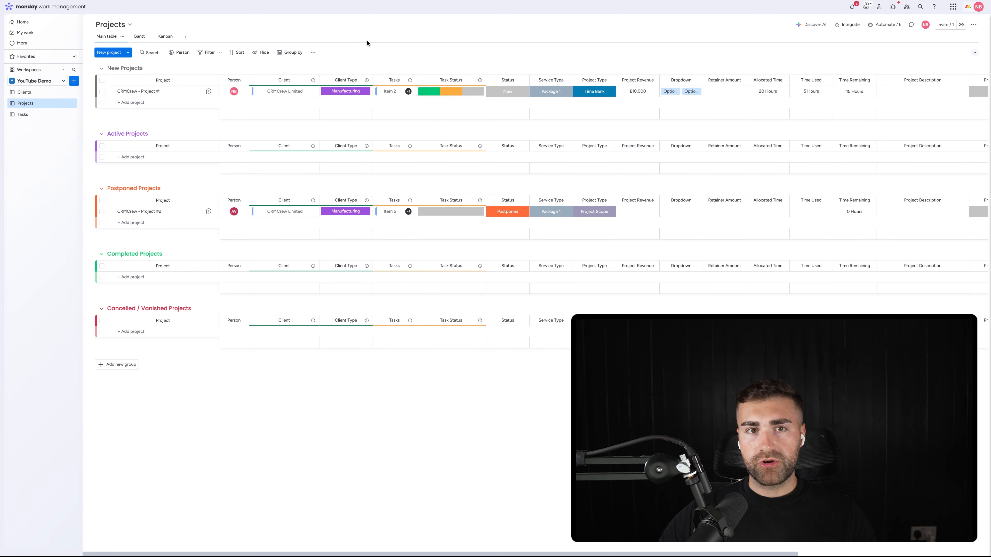
Step: Filter the Projects main table to projects whose Client is CRMCrew Limited and inspect the mirrored Task Status of CRMCrew - Project #1
{"action": "left_click", "coordinate": [221, 52]}
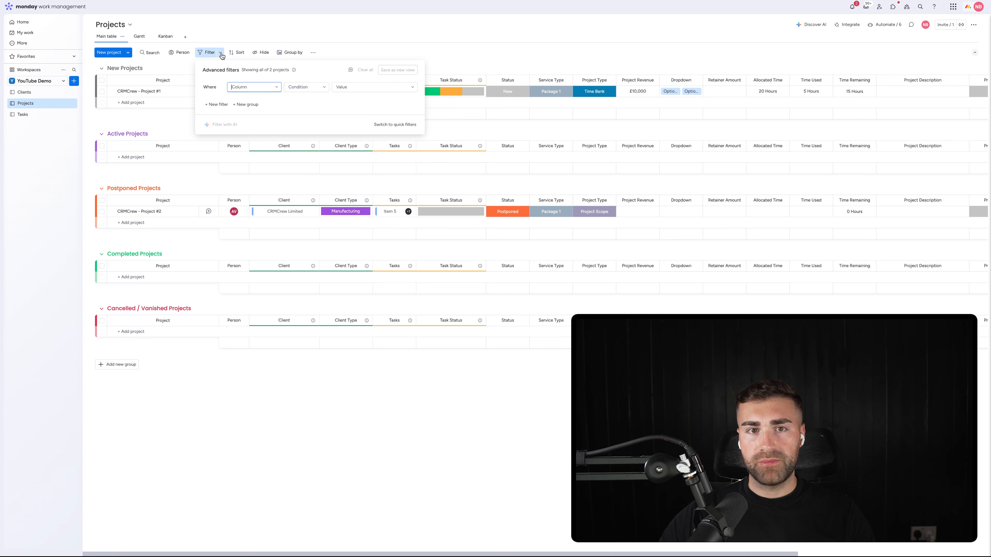
{"action": "left_click", "coordinate": [239, 87]}
{"action": "left_click", "coordinate": [249, 134]}
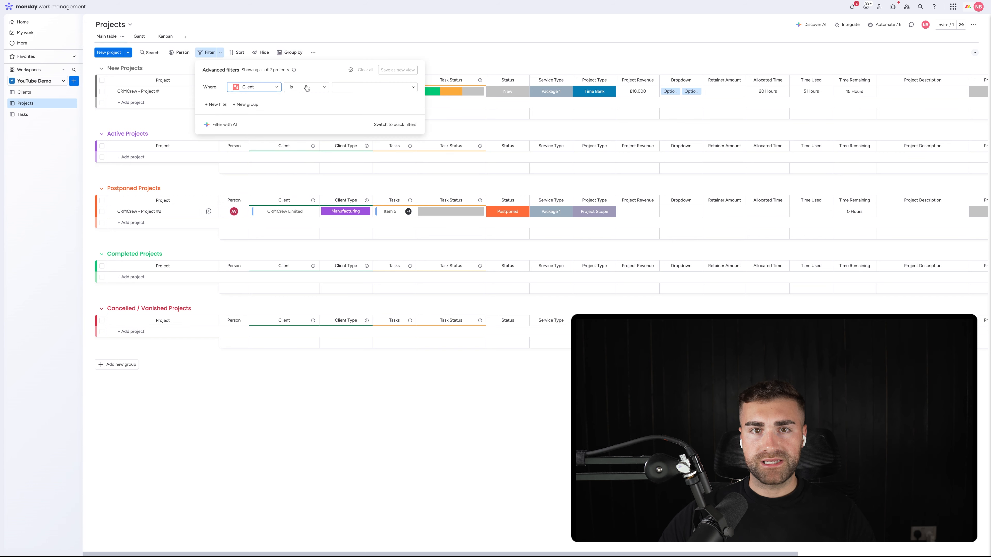
{"action": "left_click", "coordinate": [338, 87]}
{"action": "left_click", "coordinate": [343, 102]}
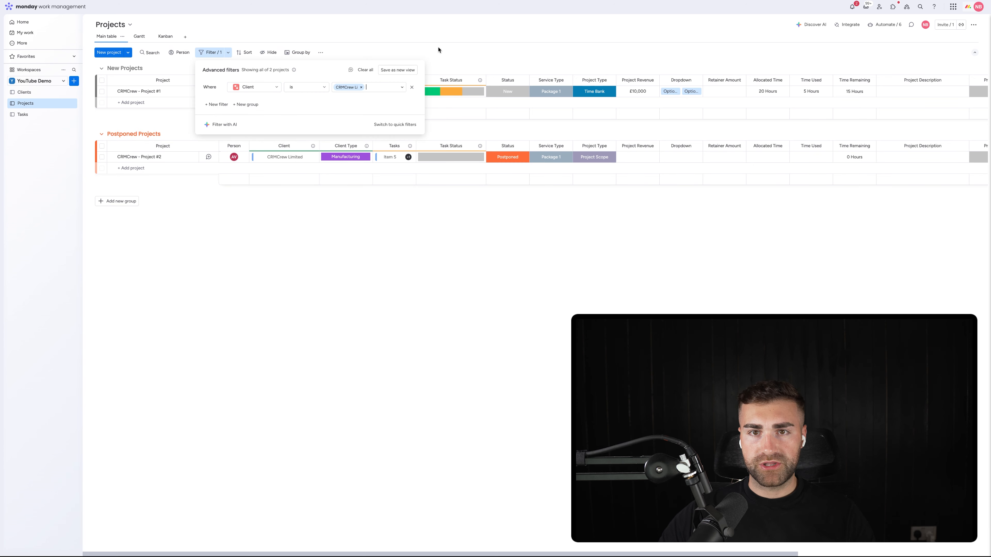
{"action": "left_click", "coordinate": [458, 42]}
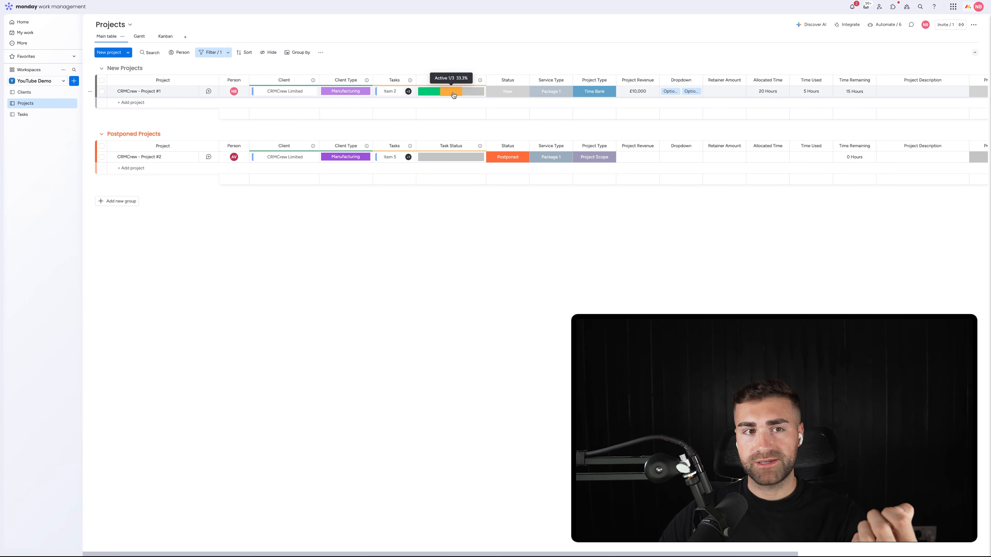
{"action": "mouse_move", "coordinate": [463, 95]}
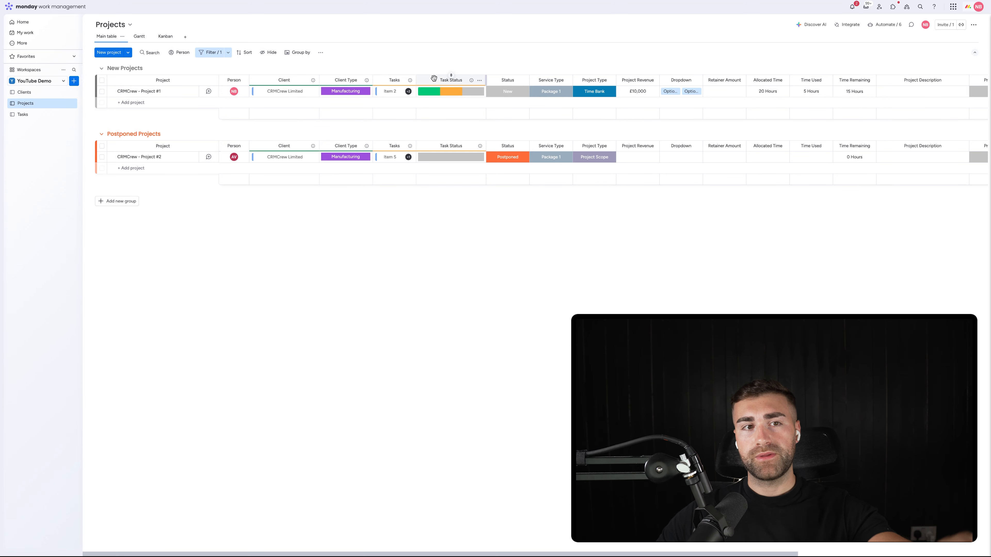
Step: Add a Mirror column to the Clients board that shows Task Status through the Projects connection
{"action": "left_click", "coordinate": [28, 93]}
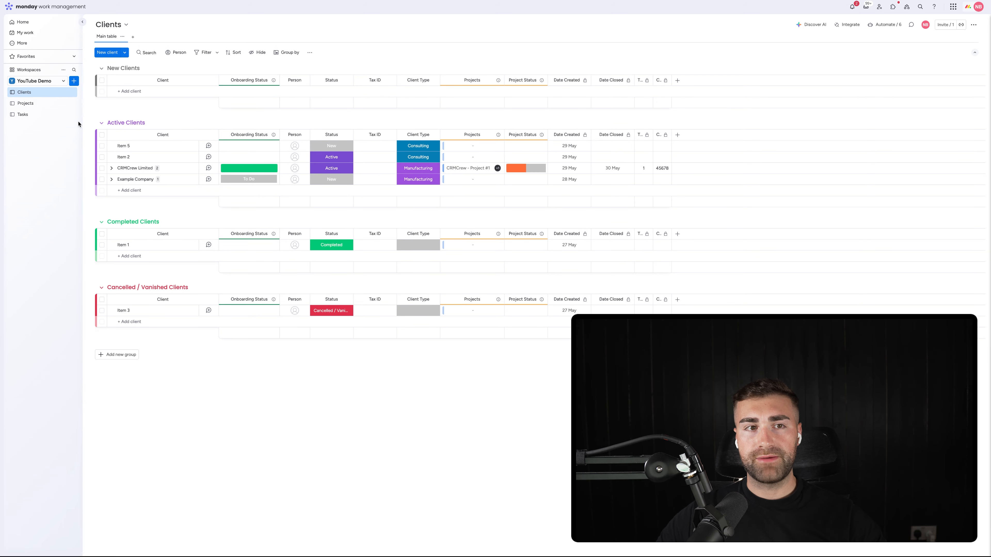
{"action": "left_click", "coordinate": [678, 135]}
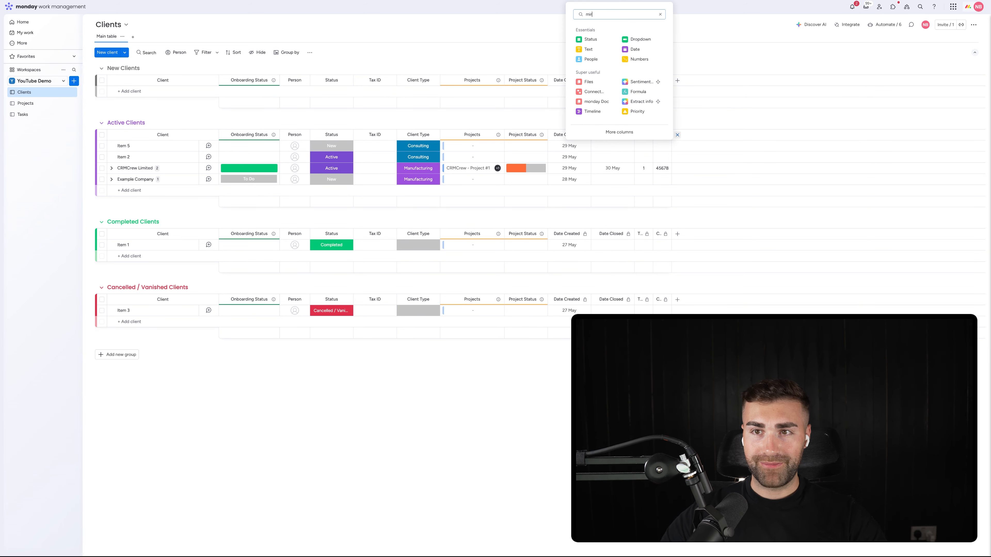
{"action": "left_click", "coordinate": [590, 39]}
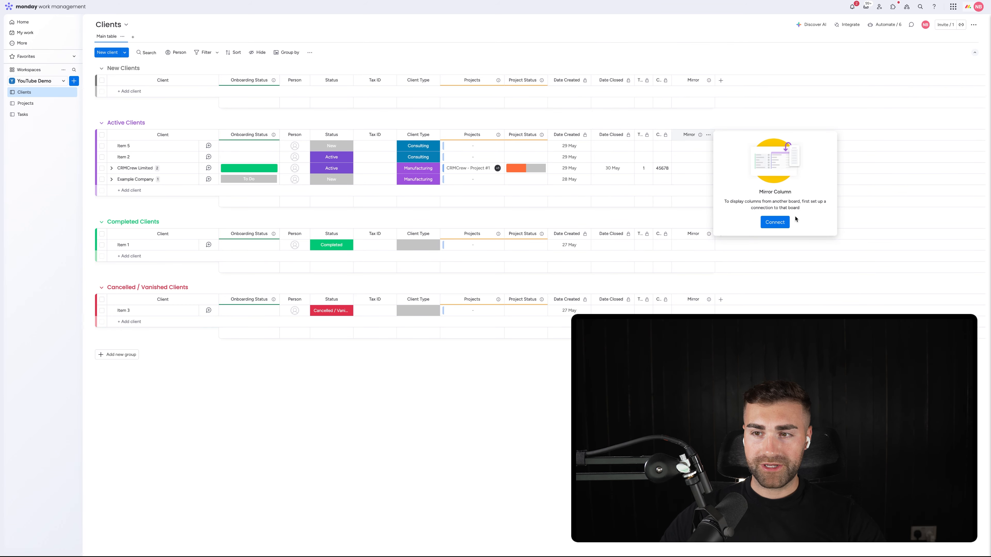
{"action": "left_click", "coordinate": [785, 222]}
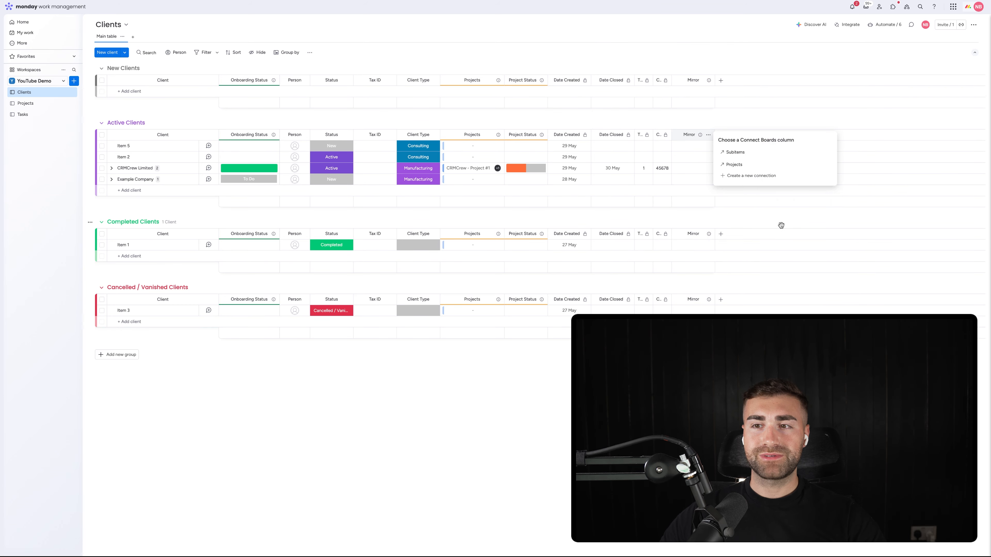
{"action": "left_click", "coordinate": [759, 166]}
{"action": "left_click", "coordinate": [745, 178]}
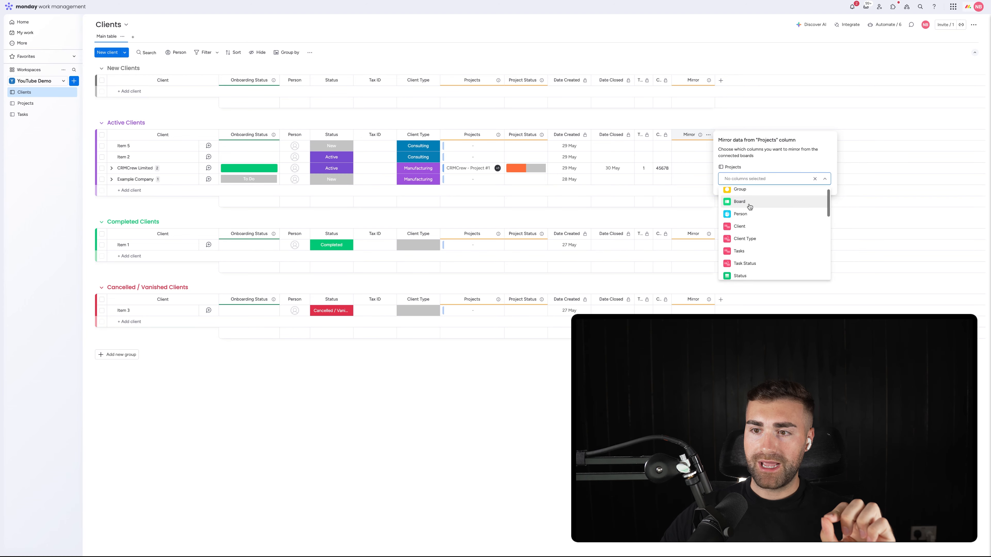
{"action": "left_click", "coordinate": [752, 258]}
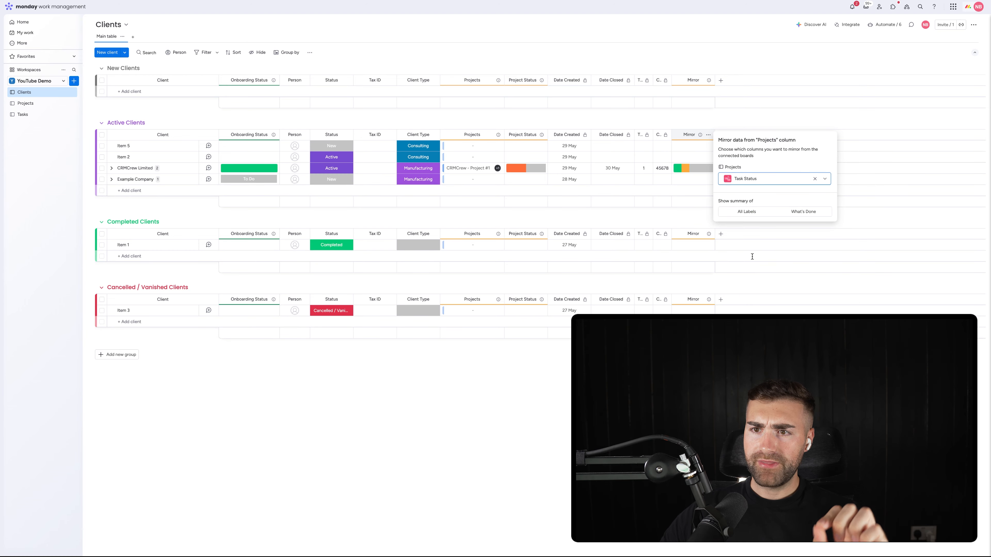
Step: Rename the new mirror column "Client Task Status" and widen it so the full title fits
{"action": "left_click", "coordinate": [688, 135]}
{"action": "type", "text": "Client Task Status"}
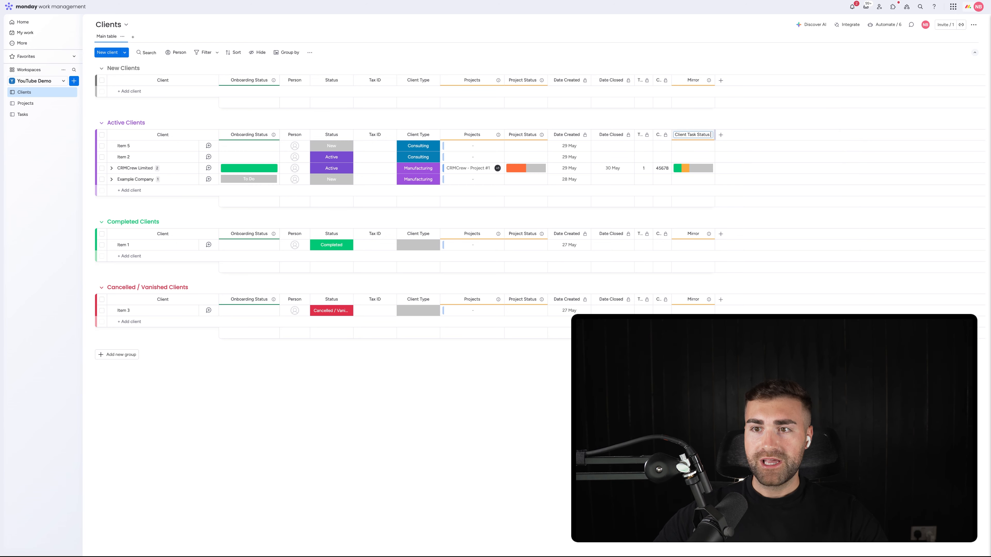
{"action": "key", "text": "Return"}
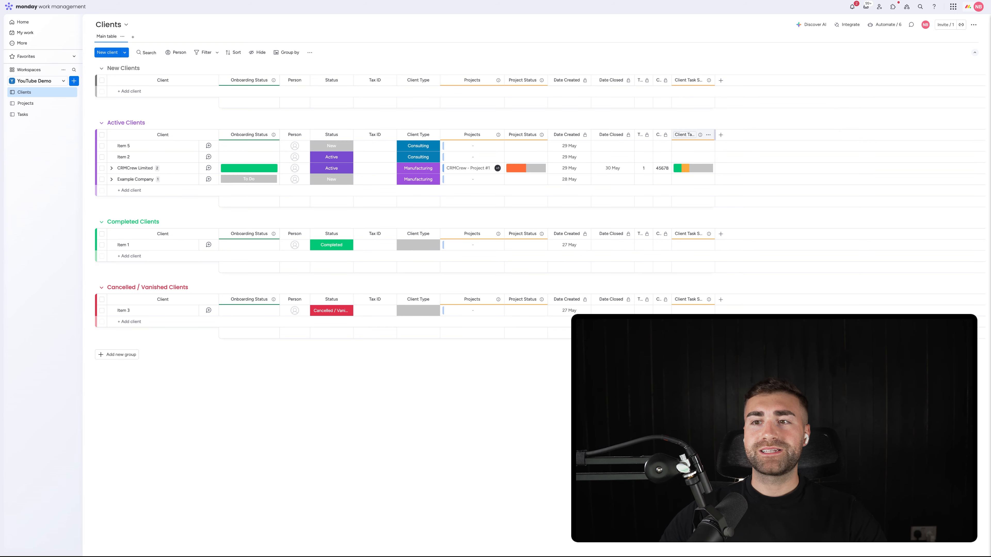
{"action": "left_click_drag", "start_coordinate": [715, 134], "coordinate": [753, 135]}
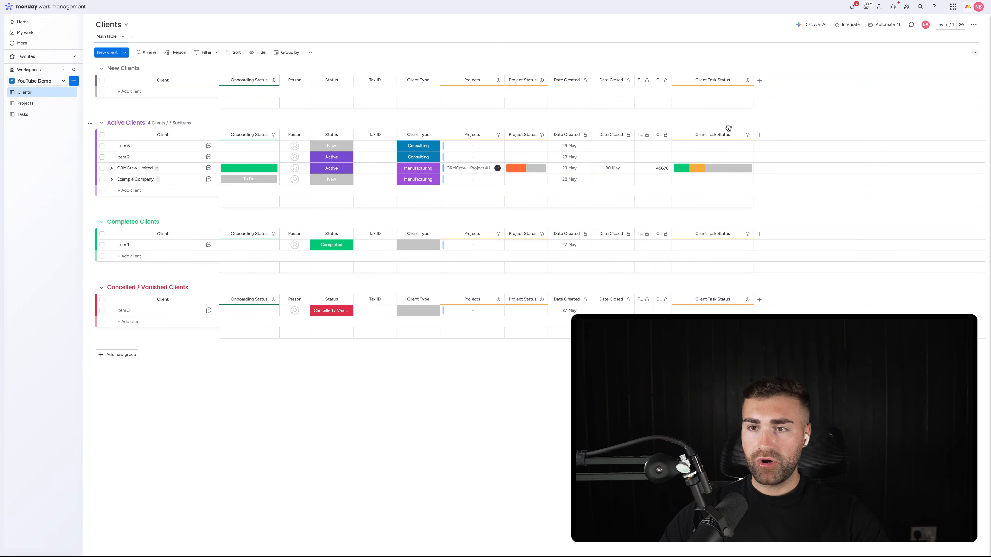
Step: Move the Client Task Status column directly after Project Status on the Clients board
{"action": "mouse_move", "coordinate": [682, 167]}
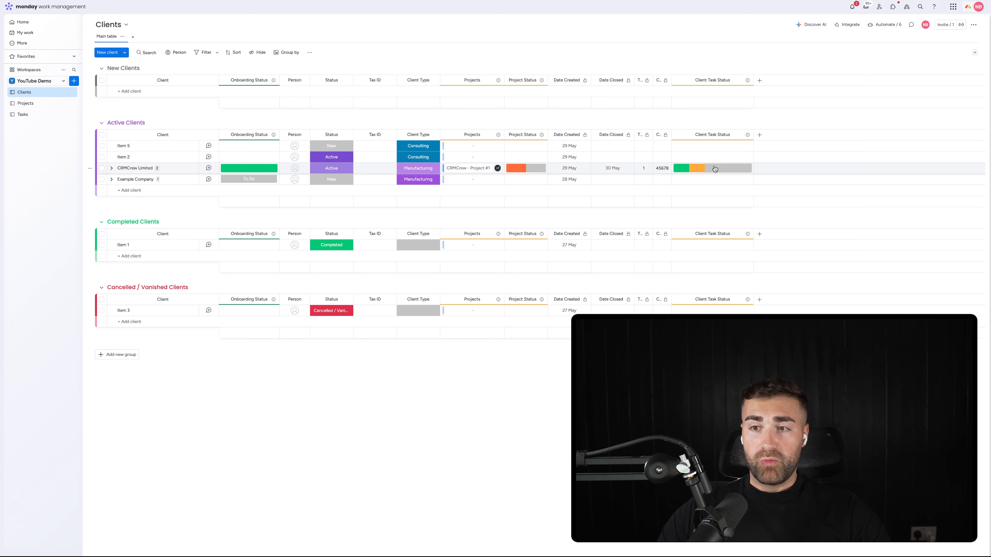
{"action": "mouse_move", "coordinate": [715, 169]}
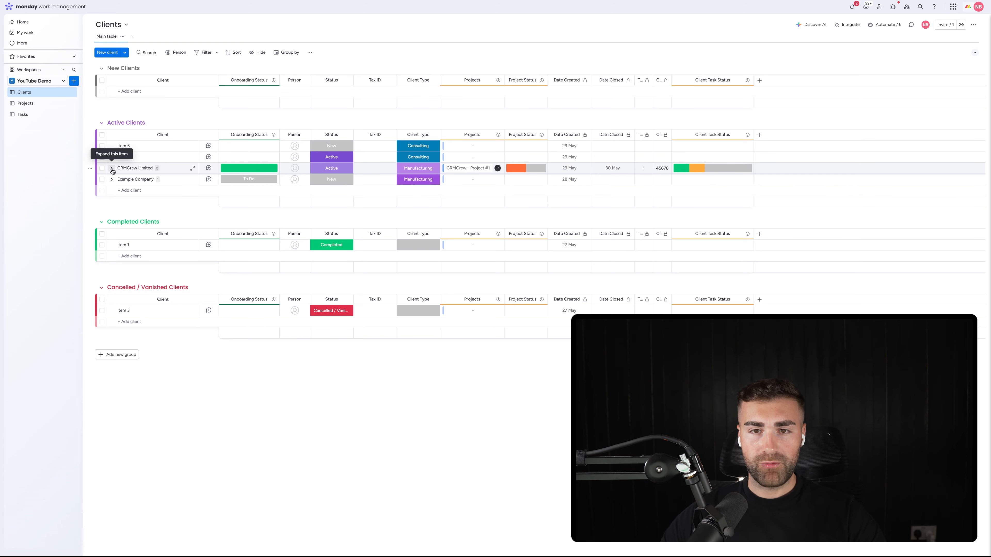
{"action": "left_click_drag", "start_coordinate": [680, 135], "coordinate": [573, 131]}
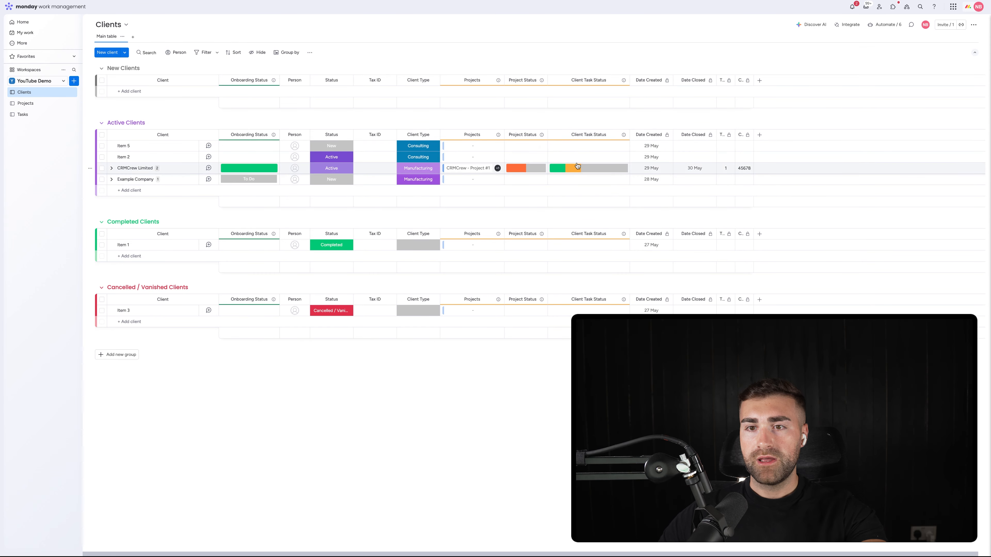
Step: Set the status of Item 3, Item 4 and Item 5 on the Tasks board to Completed
{"action": "left_click", "coordinate": [21, 103]}
{"action": "left_click", "coordinate": [22, 114]}
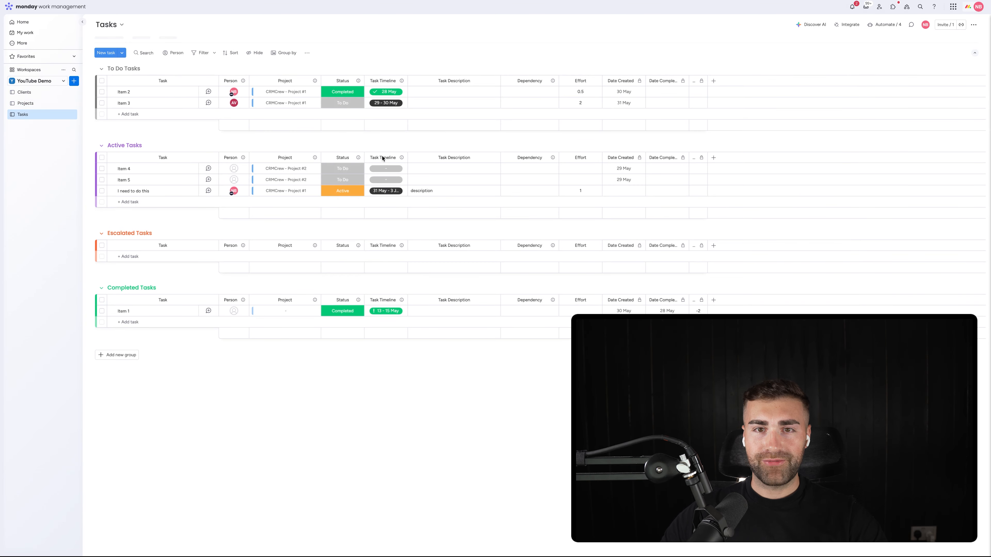
{"action": "left_click", "coordinate": [338, 103]}
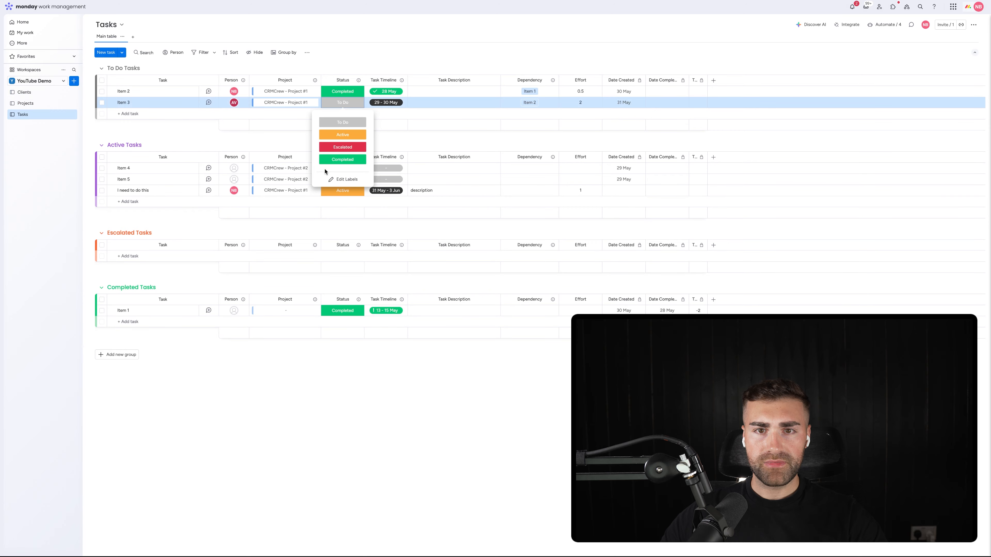
{"action": "left_click", "coordinate": [328, 160]}
{"action": "left_click", "coordinate": [338, 168]}
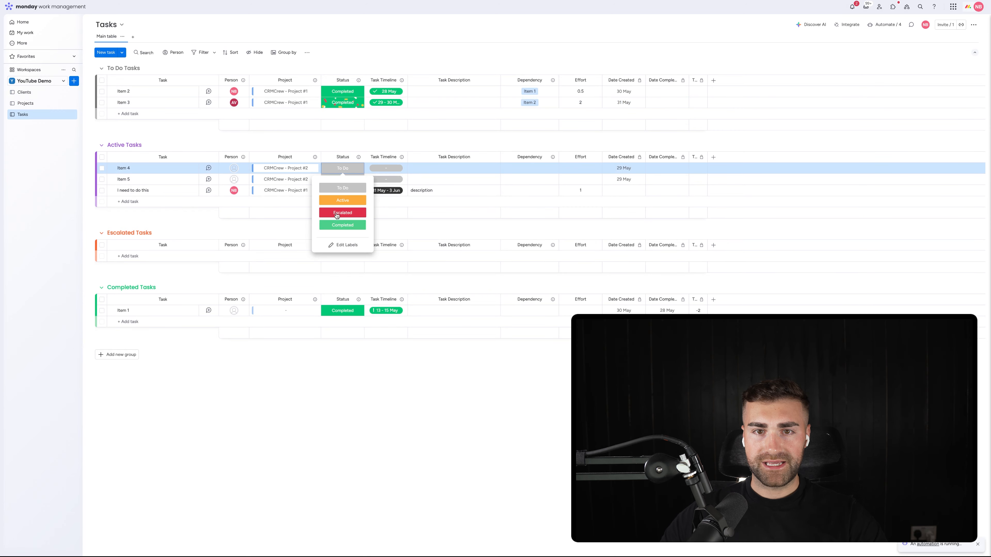
{"action": "left_click", "coordinate": [342, 224]}
{"action": "left_click", "coordinate": [342, 179]}
{"action": "left_click", "coordinate": [342, 237]}
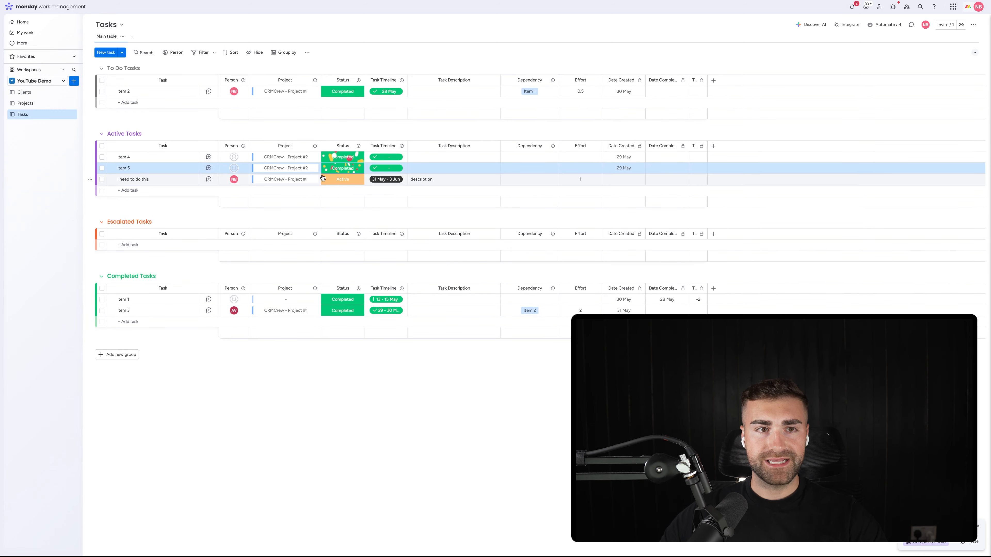
Step: Check the mirrored task statuses on the Clients and Projects boards and the regrouped items on the Tasks board
{"action": "left_click", "coordinate": [24, 92]}
{"action": "mouse_move", "coordinate": [608, 169]}
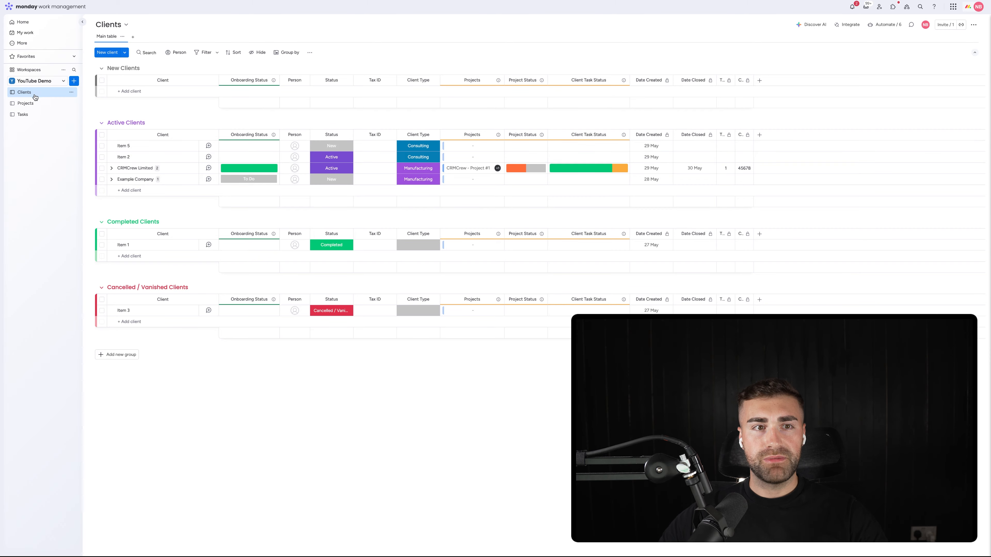
{"action": "left_click", "coordinate": [31, 103]}
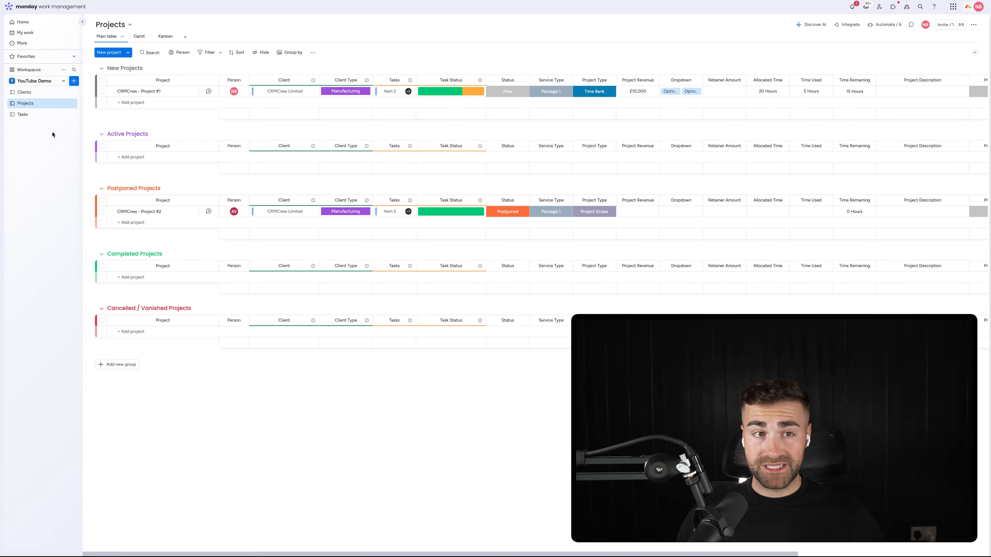
{"action": "left_click", "coordinate": [43, 115]}
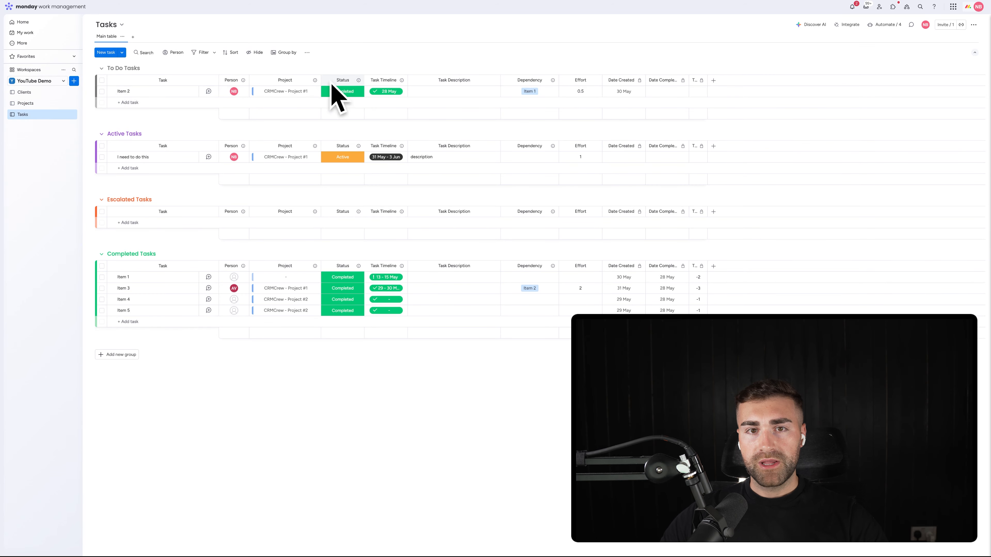
Step: Start a Projects board automation that, when an item is created, creates an item in another board and connects the boards
{"action": "left_click", "coordinate": [36, 105]}
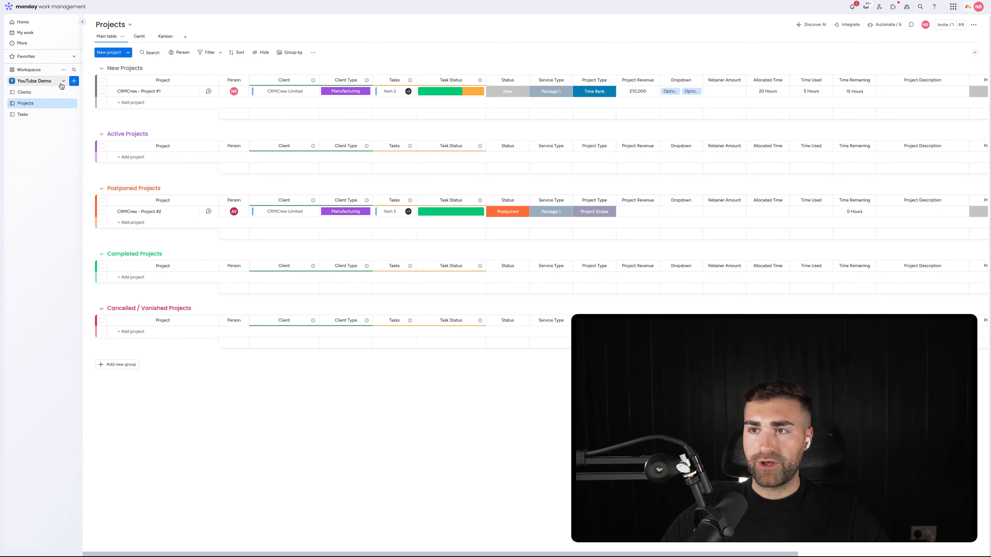
{"action": "left_click", "coordinate": [886, 25]}
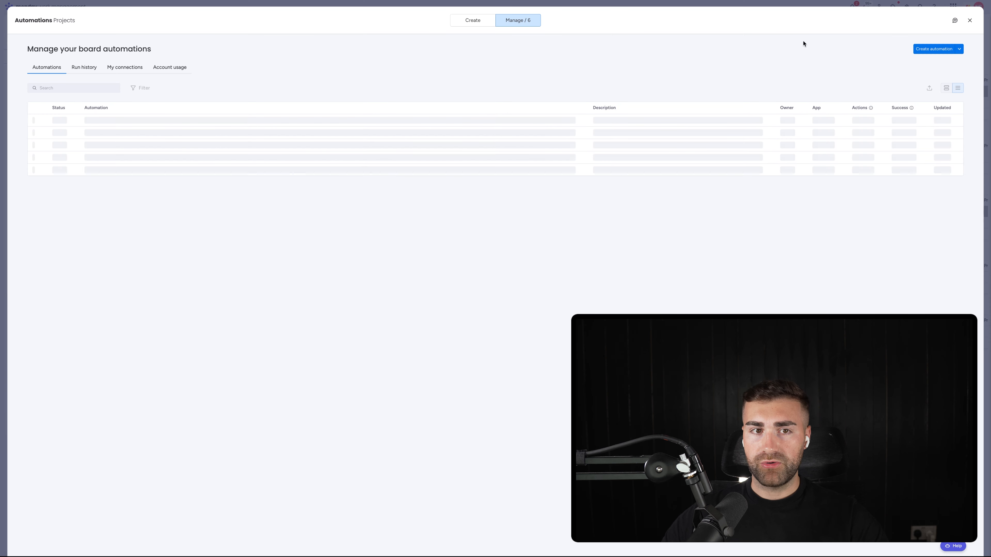
{"action": "left_click", "coordinate": [934, 49]}
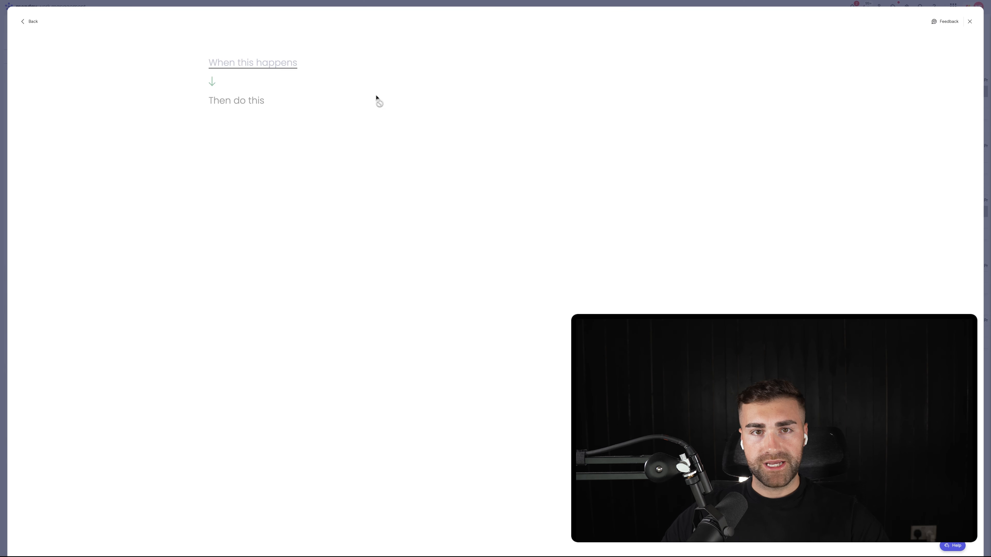
{"action": "left_click", "coordinate": [260, 67]}
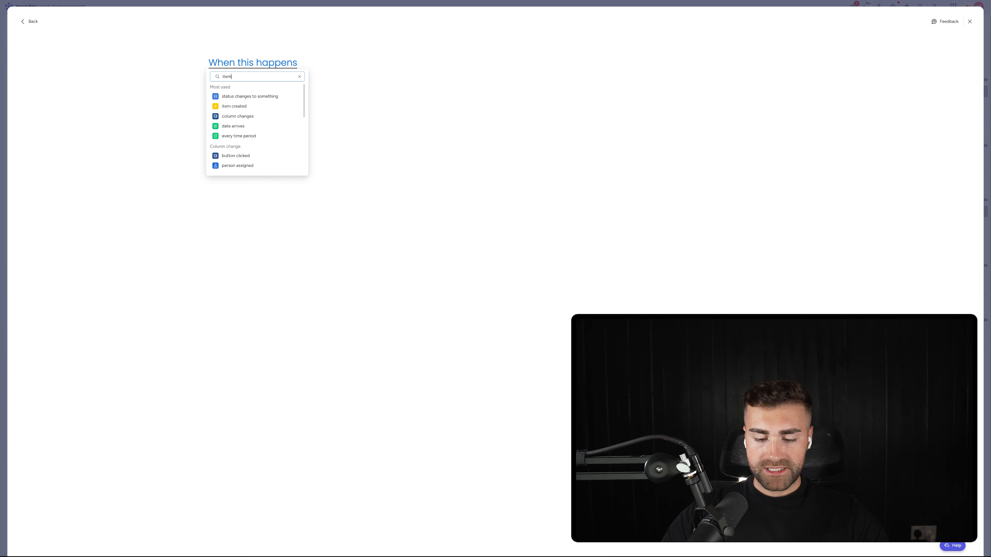
{"action": "left_click", "coordinate": [238, 96]}
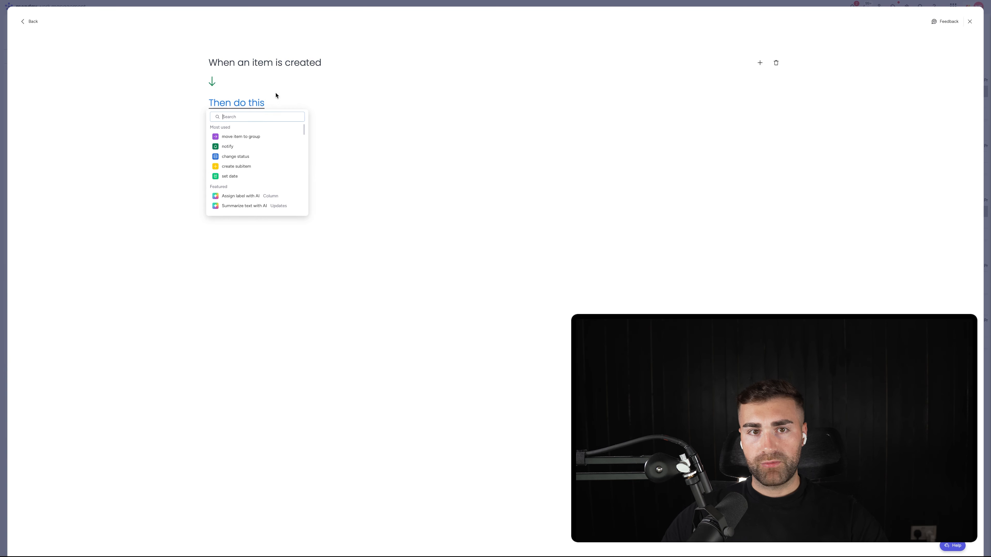
{"action": "type", "text": "create item"}
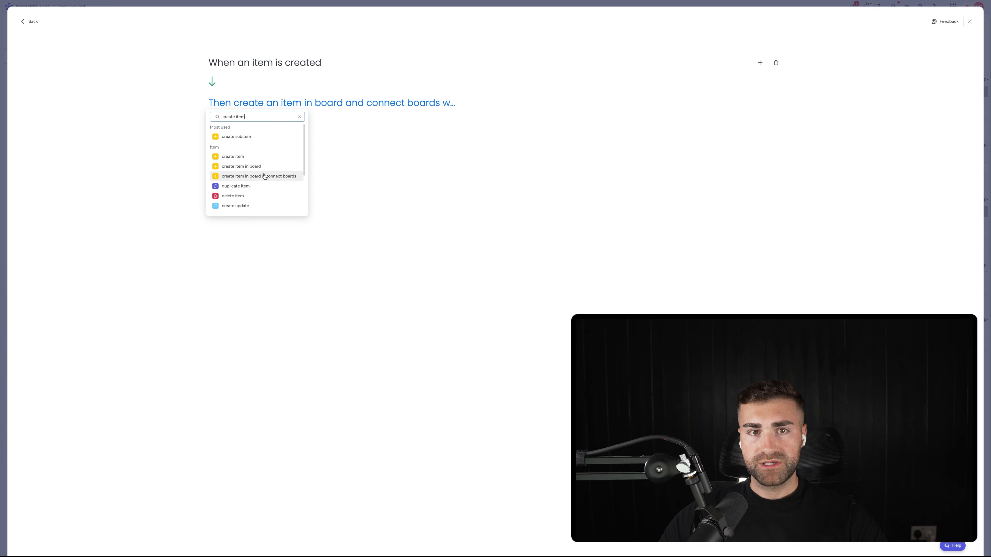
{"action": "left_click", "coordinate": [264, 176]}
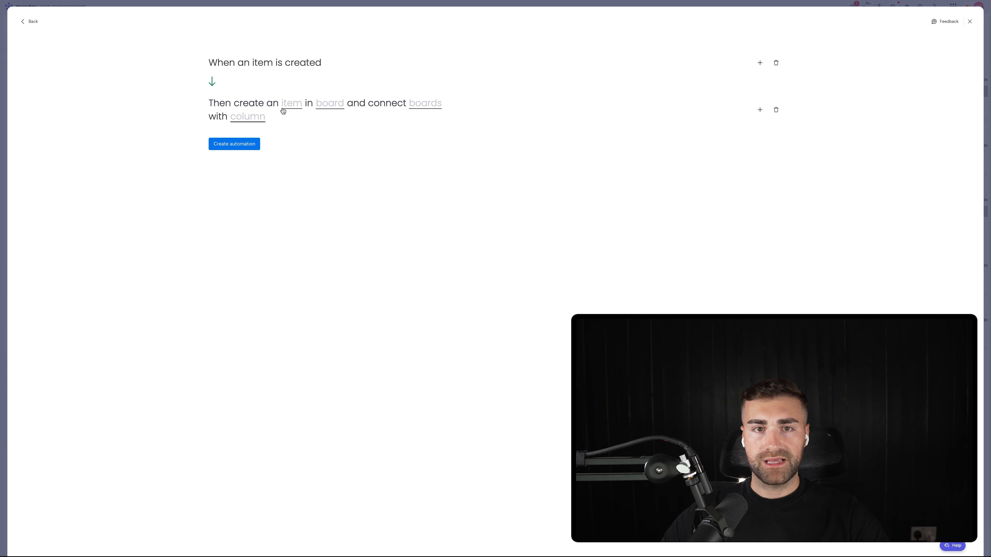
Step: Choose Tasks as the automation's target board and name the item it creates "Example Task #1"
{"action": "left_click", "coordinate": [323, 106]}
{"action": "left_click", "coordinate": [325, 132]}
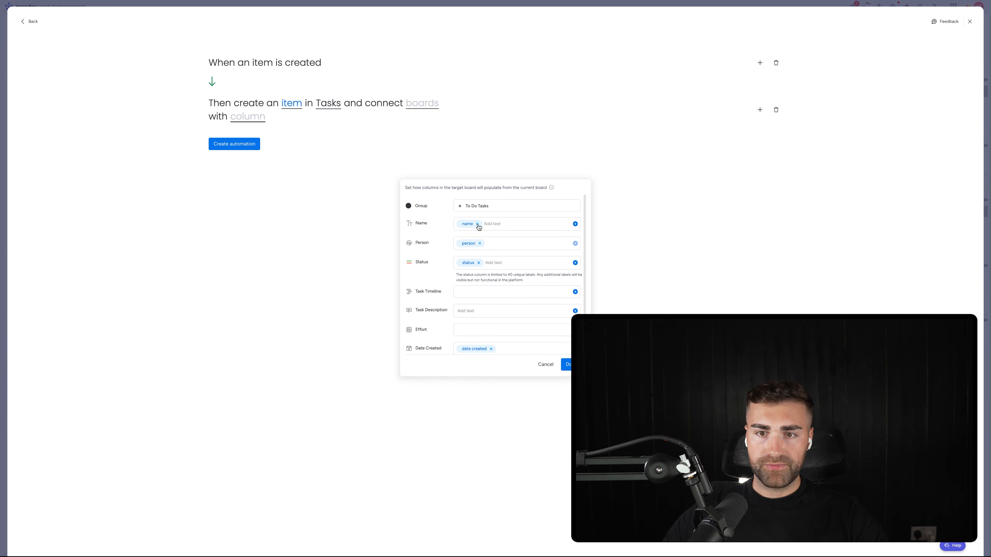
{"action": "left_click", "coordinate": [479, 224]}
{"action": "type", "text": "Ex"}
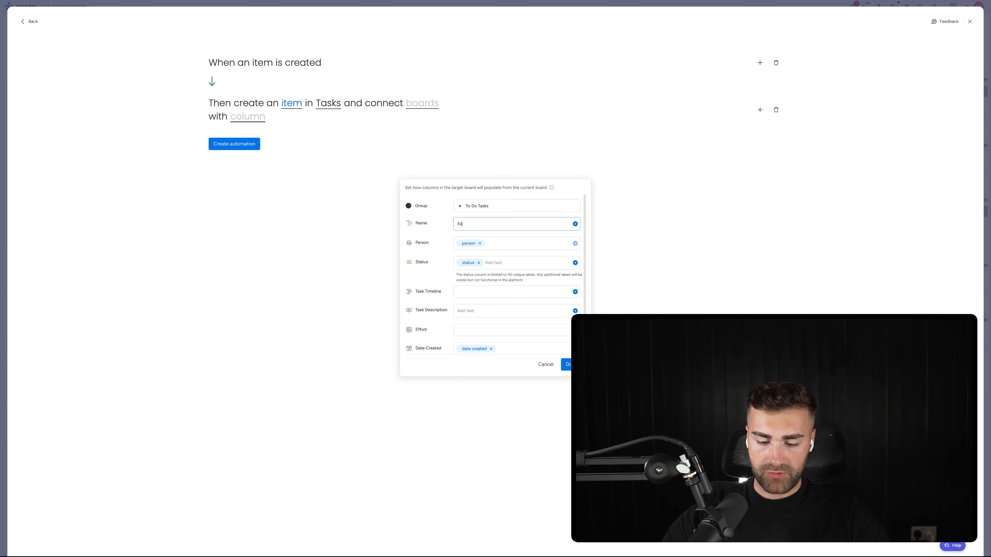
{"action": "type", "text": "ample Task #1"}
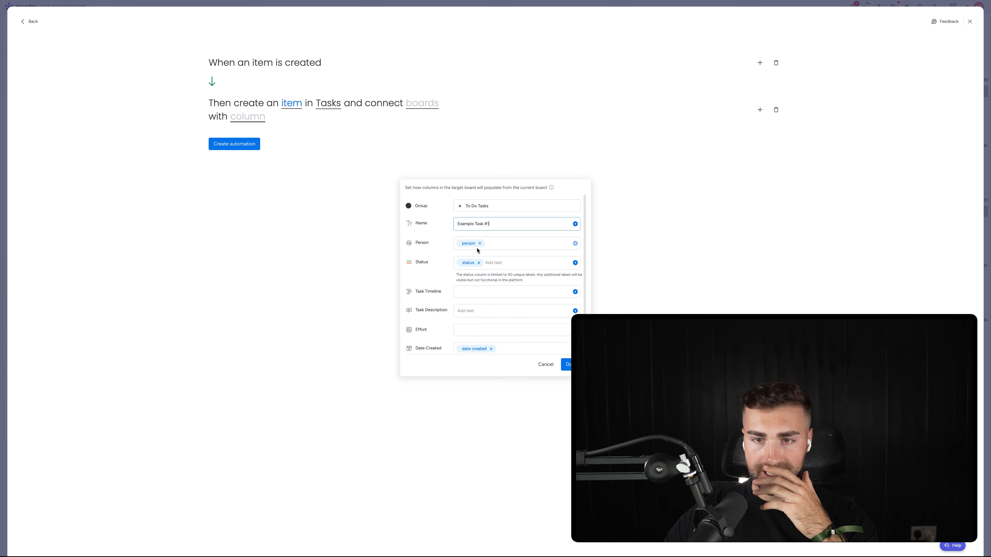
Step: Clear the prefilled Status, Person, Date Created and Date Completed mappings for the task the automation creates
{"action": "left_click", "coordinate": [480, 263]}
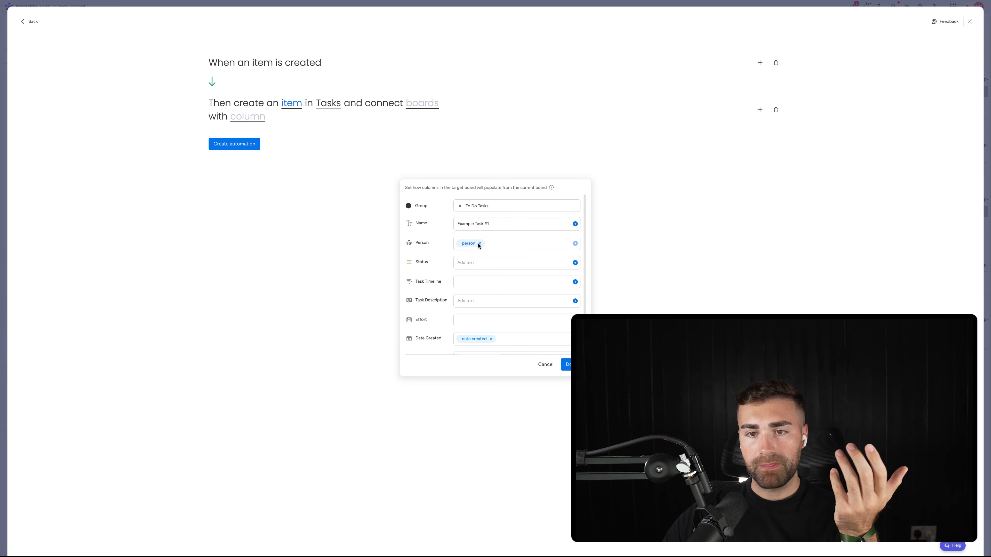
{"action": "left_click", "coordinate": [480, 244]}
{"action": "scroll", "coordinate": [481, 252], "scroll_direction": "down", "scroll_amount": 2}
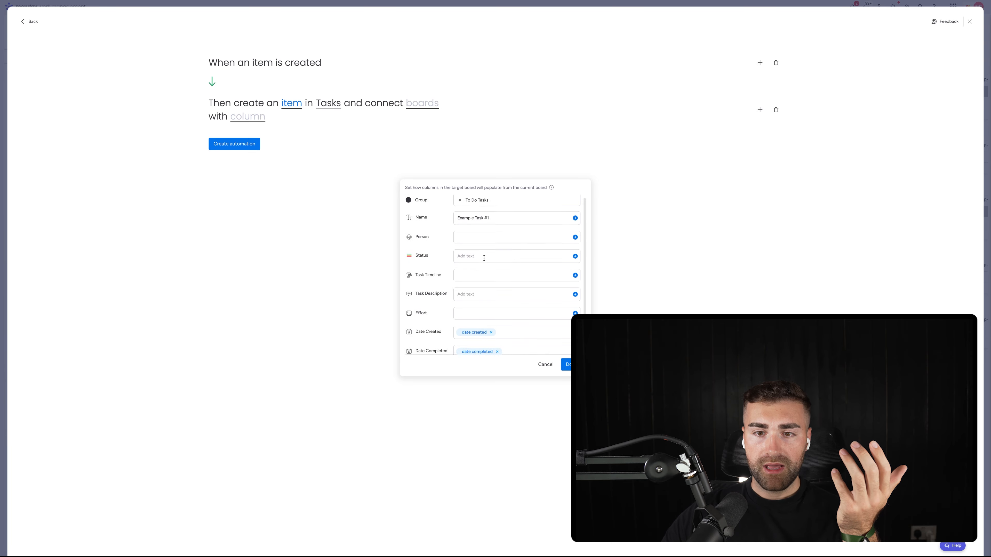
{"action": "left_click", "coordinate": [491, 323]}
{"action": "scroll", "coordinate": [491, 305], "scroll_direction": "up", "scroll_amount": 2}
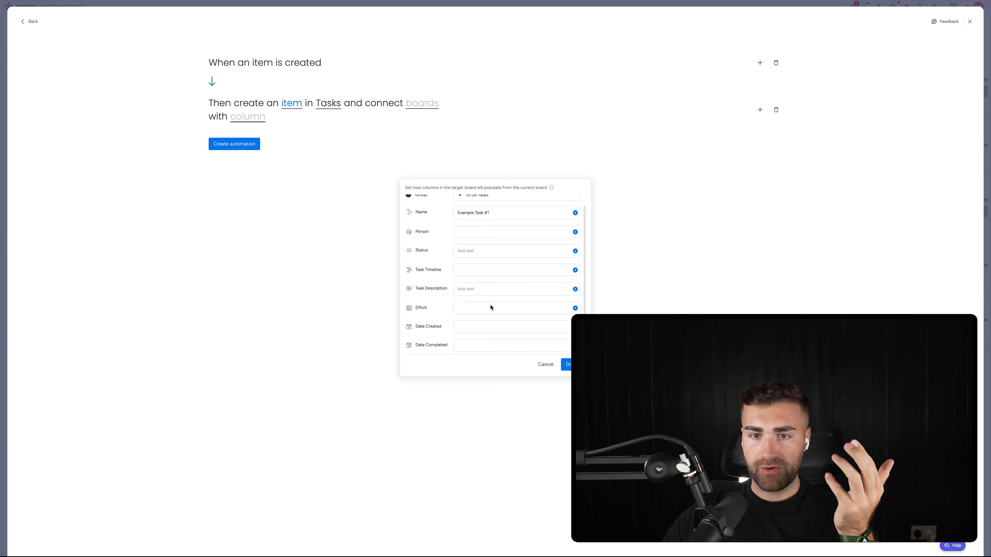
Step: Set the created task's description to "Task description example" and confirm the item's column mapping
{"action": "left_click", "coordinate": [463, 301]}
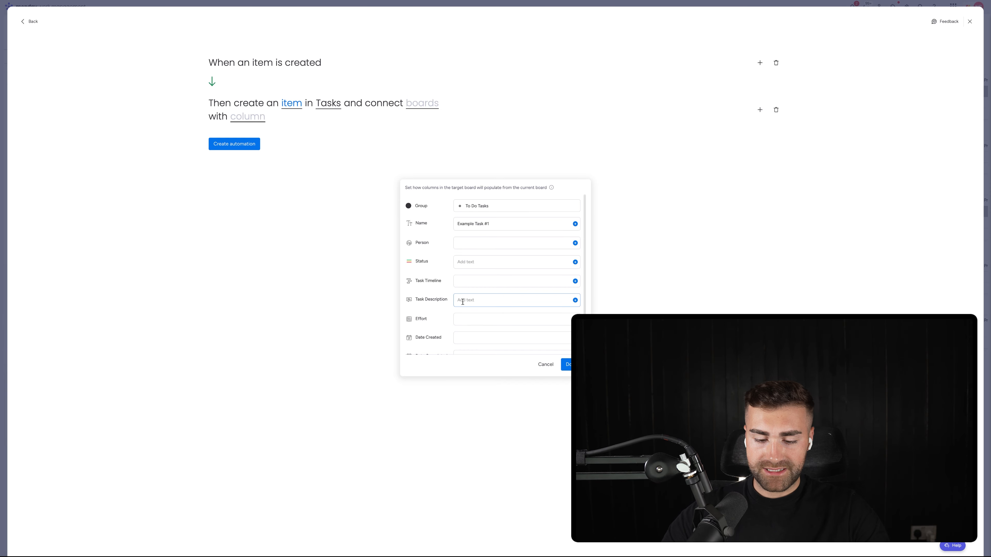
{"action": "type", "text": "Tassk"}
{"action": "key", "text": "BackSpace"}
{"action": "key", "text": "BackSpace"}
{"action": "key", "text": "BackSpace"}
{"action": "key", "text": "BackSpace"}
{"action": "key", "text": "BackSpace"}
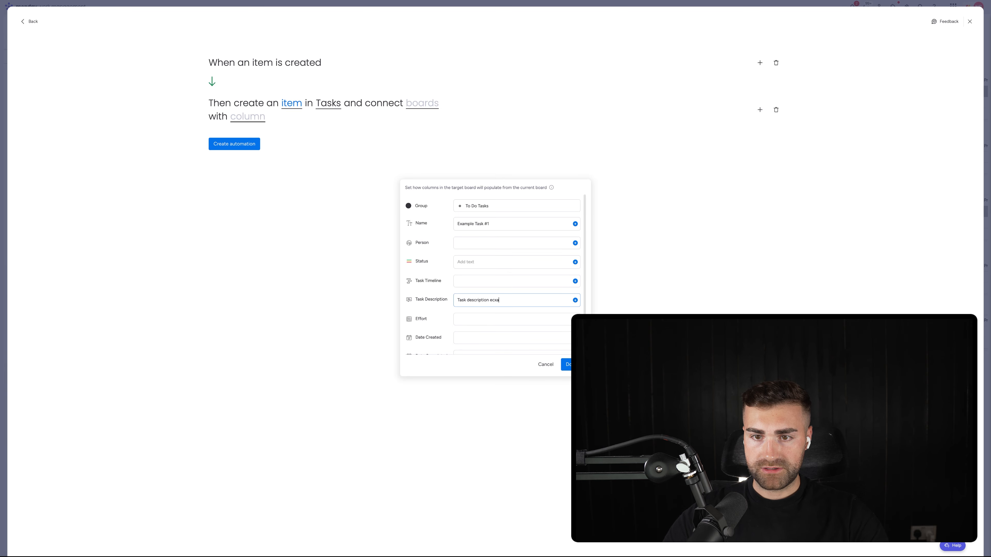
{"action": "left_click", "coordinate": [569, 364]}
Step: Create the board linkage on the current Projects board, using its Tasks connection column
{"action": "left_click", "coordinate": [416, 102]}
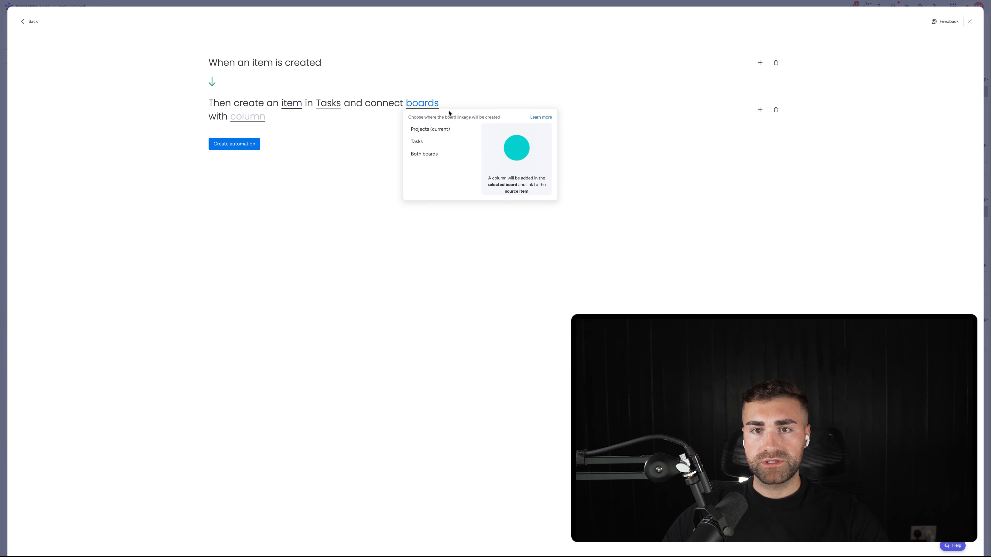
{"action": "left_click", "coordinate": [451, 131]}
{"action": "left_click", "coordinate": [242, 117]}
{"action": "left_click", "coordinate": [258, 145]}
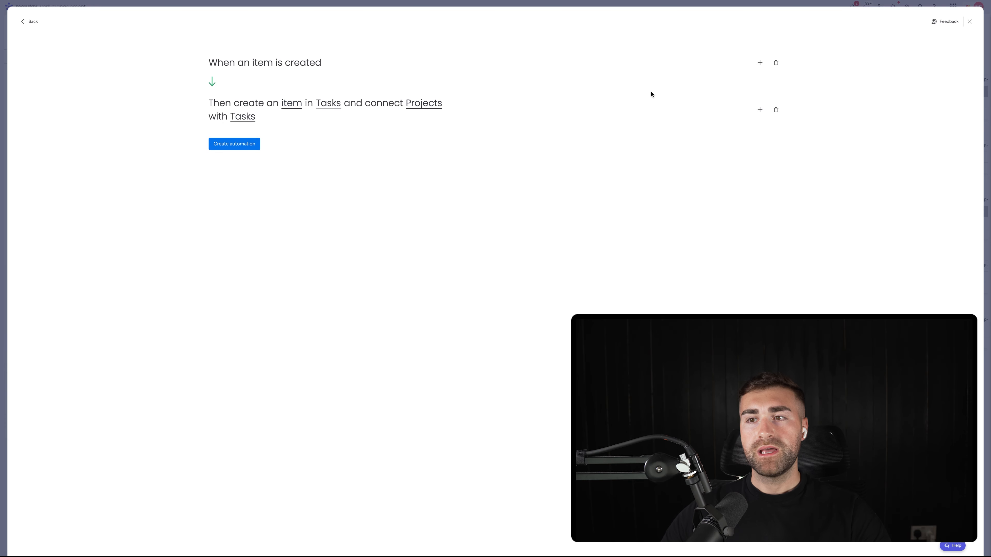
Step: Try a condition limiting the automation to items whose Project Type is Retainer, and remove that condition again
{"action": "left_click", "coordinate": [760, 110]}
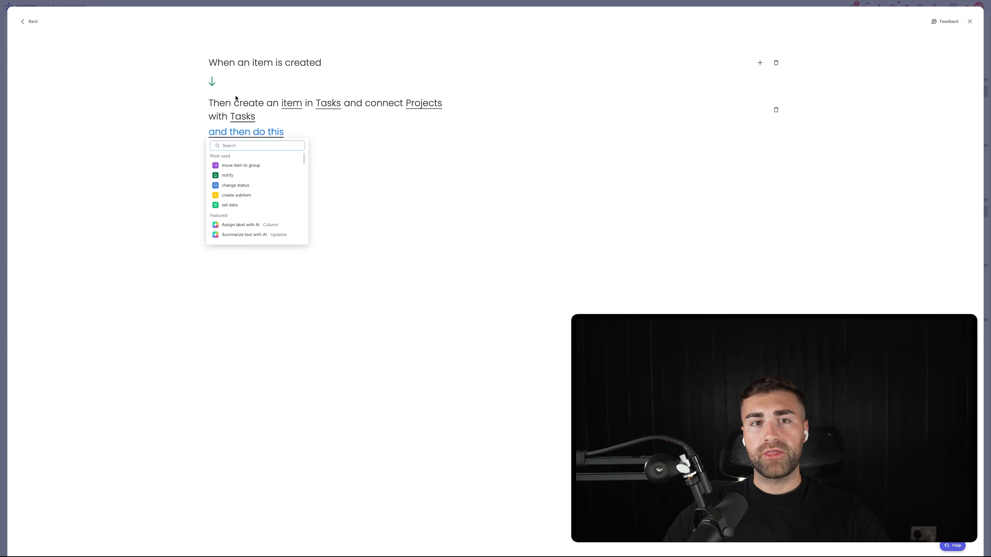
{"action": "left_click", "coordinate": [191, 94]}
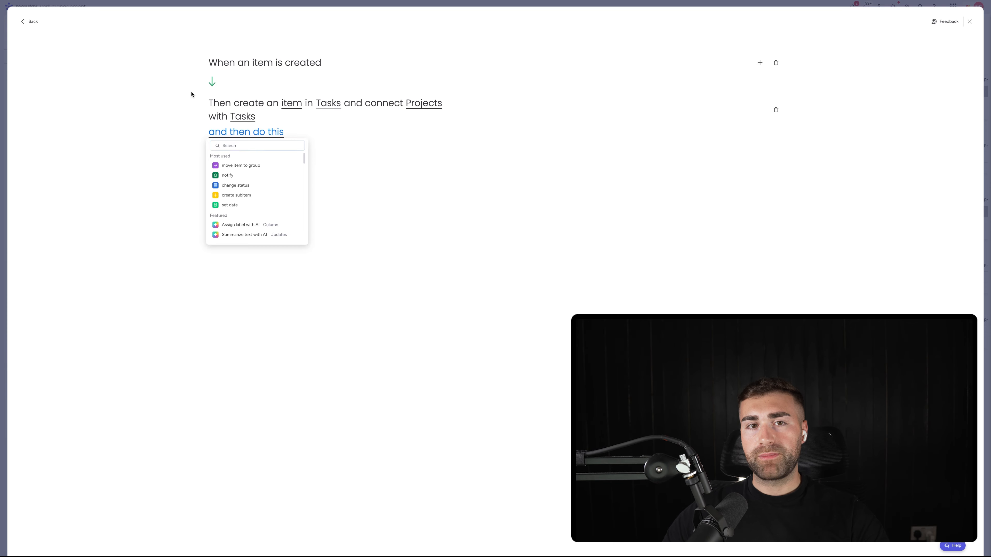
{"action": "left_click", "coordinate": [759, 63]}
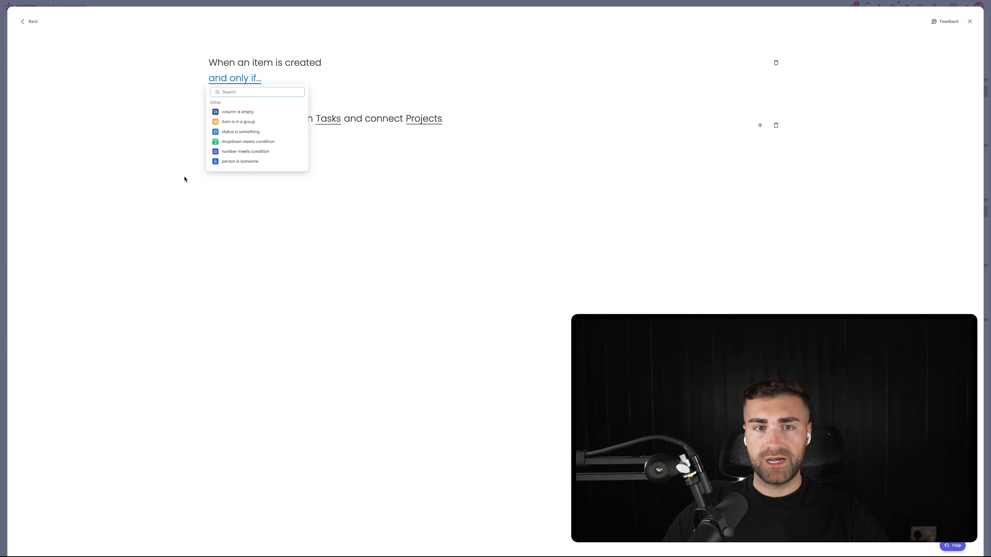
{"action": "left_click", "coordinate": [239, 137]}
{"action": "left_click", "coordinate": [277, 80]}
{"action": "left_click", "coordinate": [277, 114]}
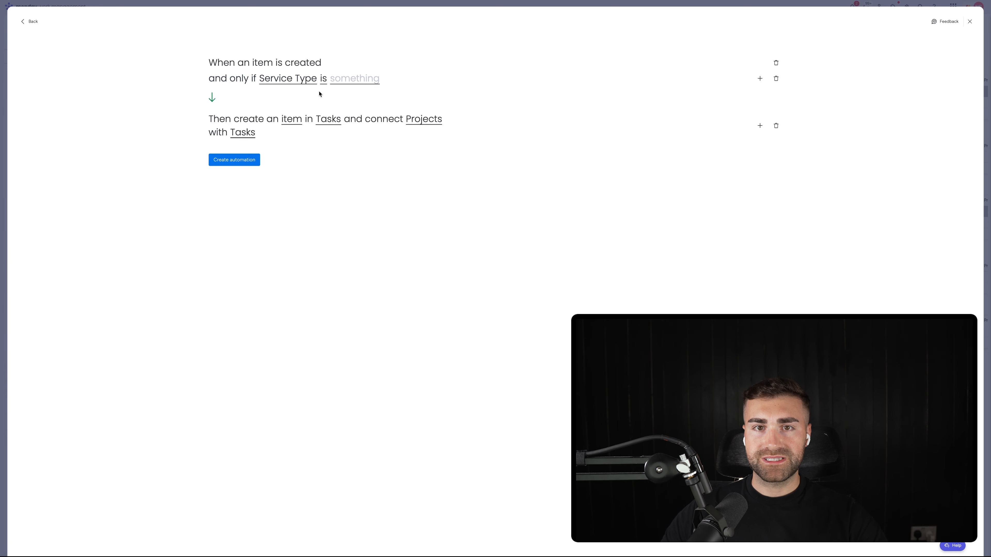
{"action": "left_click", "coordinate": [338, 83]}
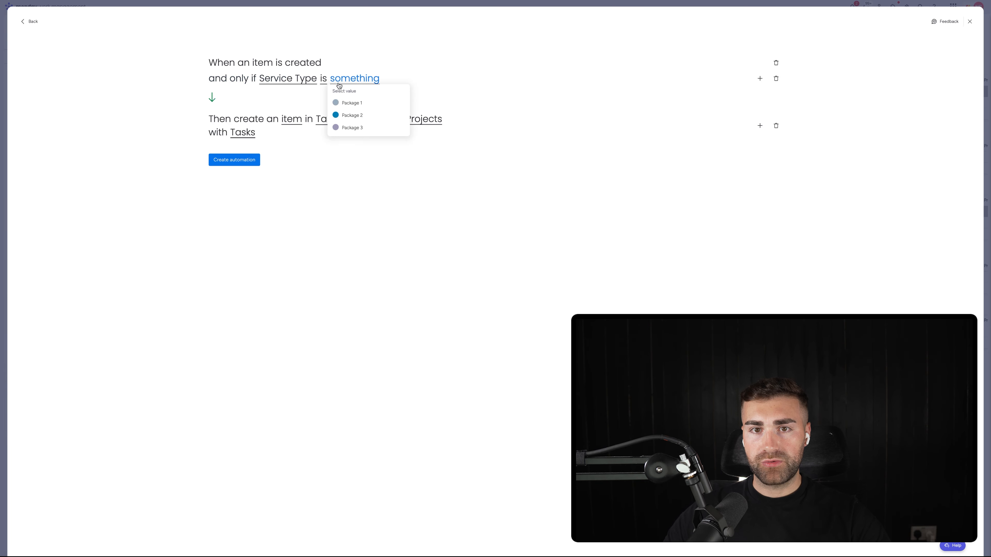
{"action": "left_click", "coordinate": [289, 81]}
{"action": "left_click", "coordinate": [285, 127]}
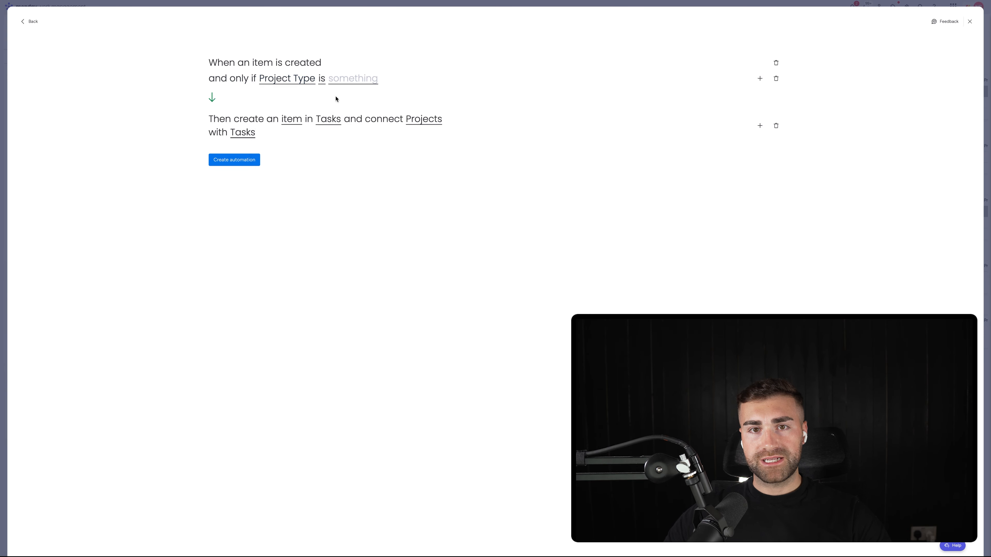
{"action": "left_click", "coordinate": [345, 78]}
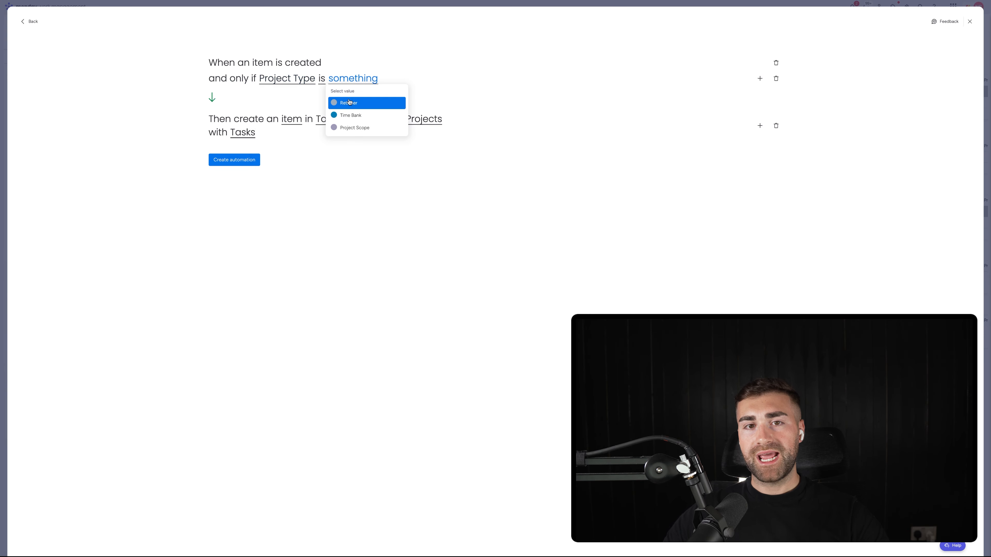
{"action": "left_click", "coordinate": [349, 103]}
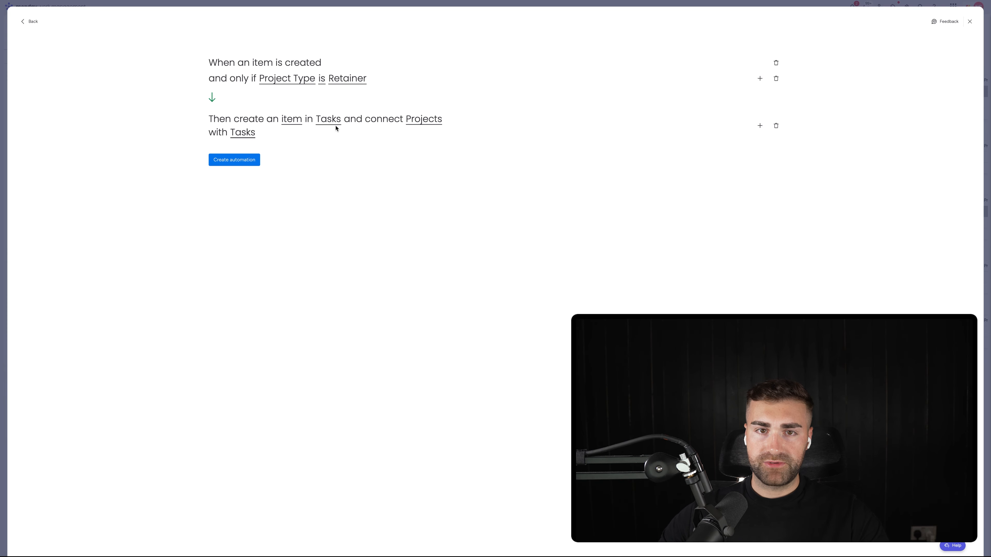
{"action": "left_click", "coordinate": [777, 79]}
Step: Save the automation and test it by adding "NEW PROJECT" to the Active Projects group, checking the Tasks board
{"action": "left_click", "coordinate": [234, 144]}
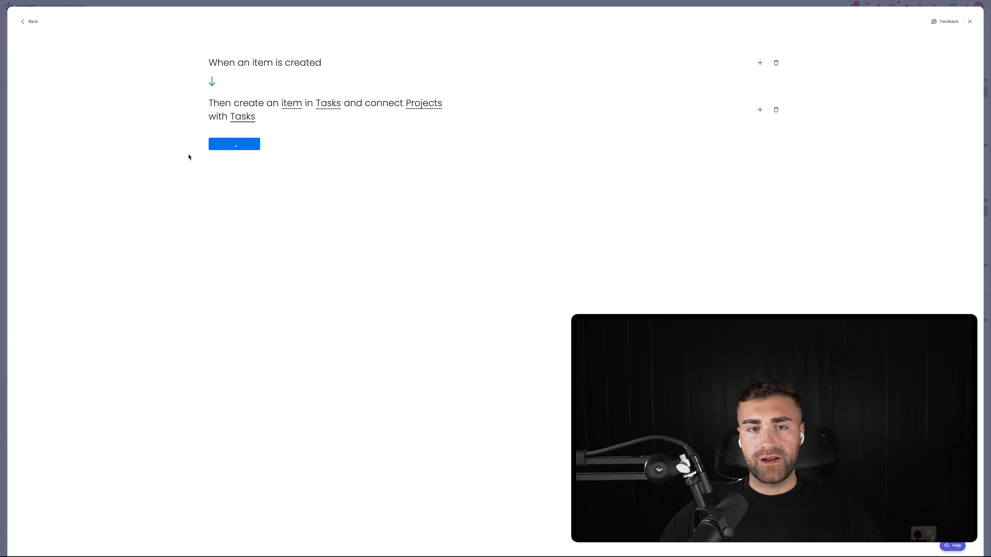
{"action": "key", "text": "Escape"}
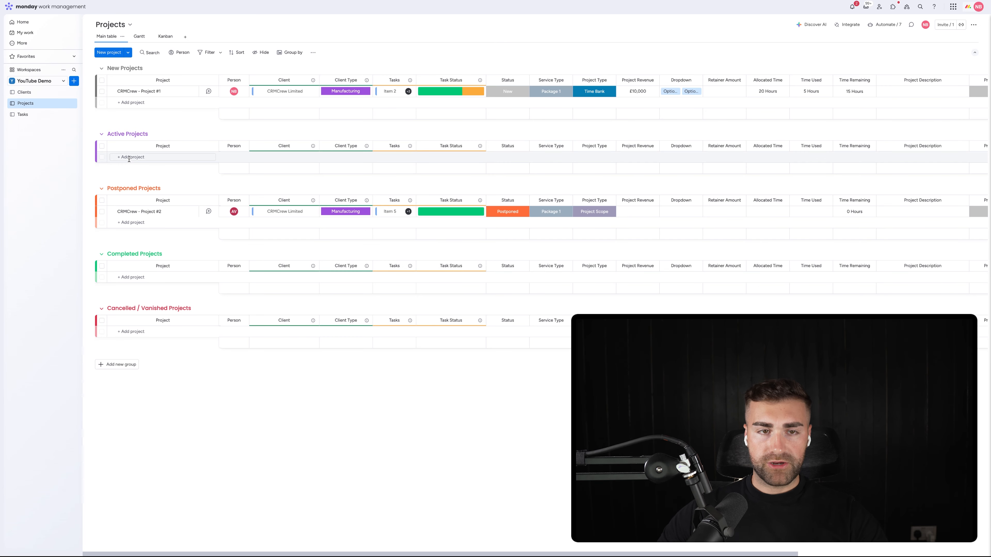
{"action": "left_click", "coordinate": [129, 157]}
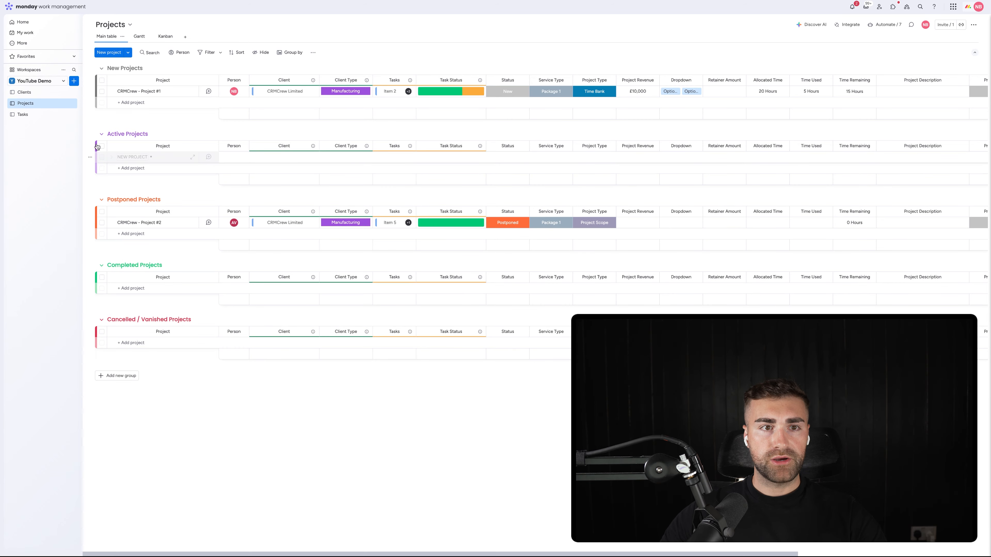
{"action": "left_click", "coordinate": [23, 114]}
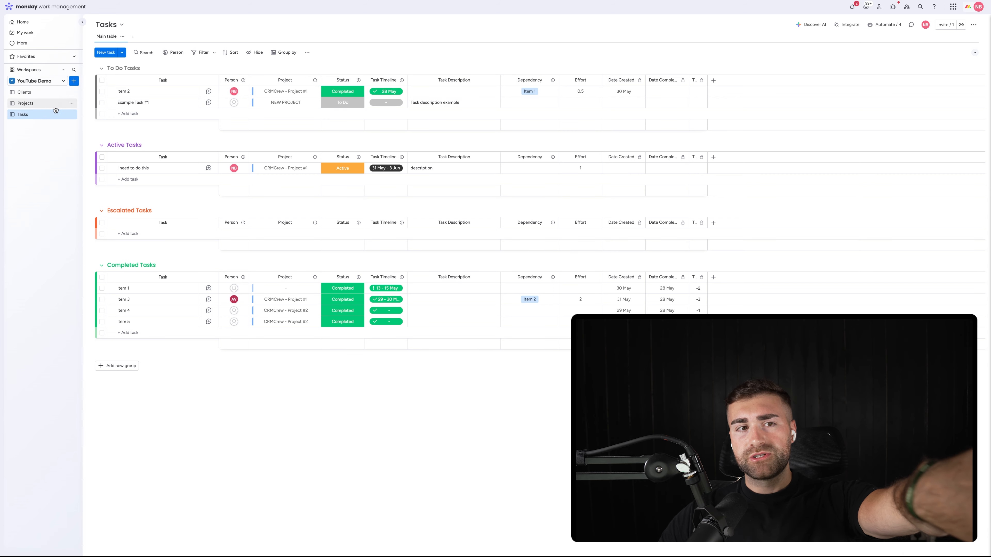
Step: Add a mirror column directly after Project on the Tasks board, mirroring the Client column from the connected Projects board
{"action": "left_click", "coordinate": [315, 80]}
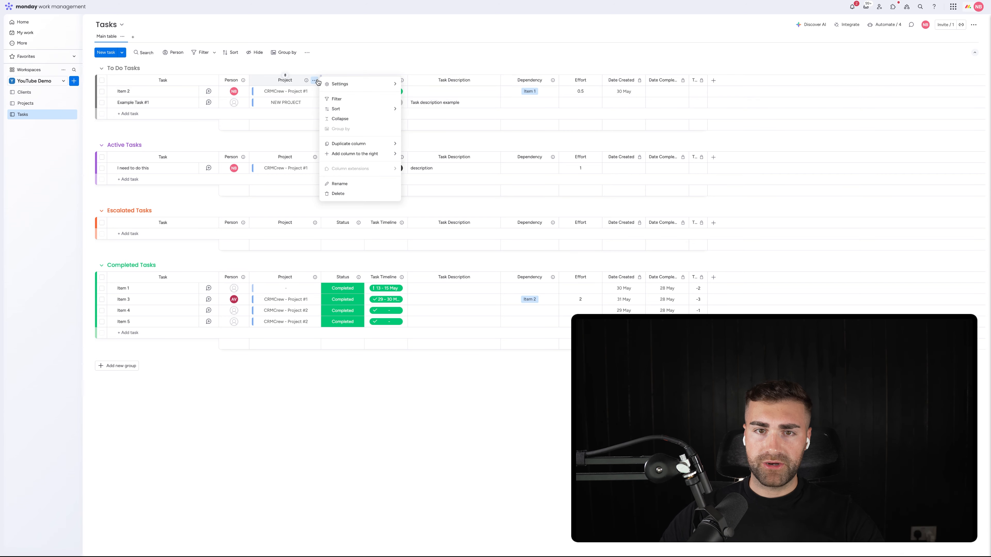
{"action": "left_click", "coordinate": [466, 61]}
{"action": "left_click", "coordinate": [315, 80]}
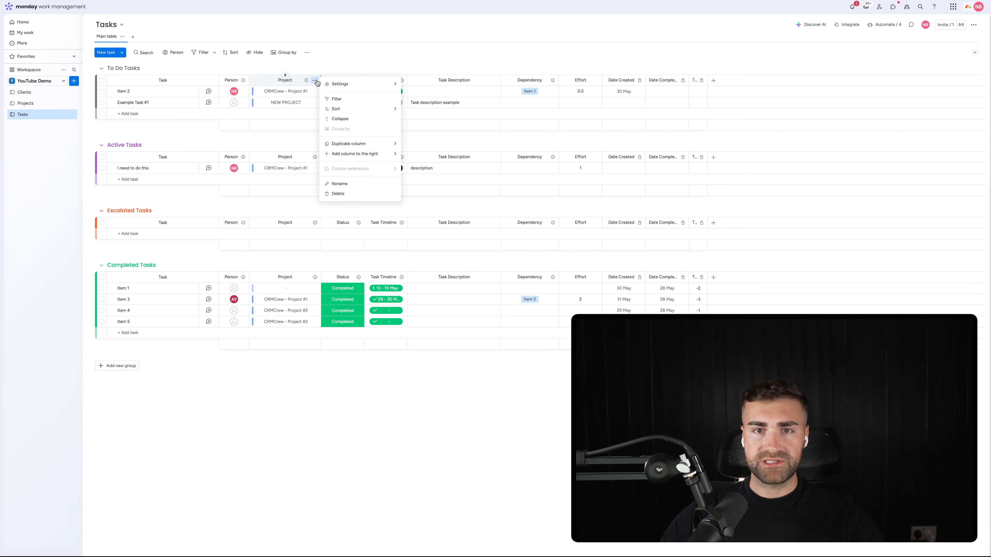
{"action": "mouse_move", "coordinate": [343, 153]}
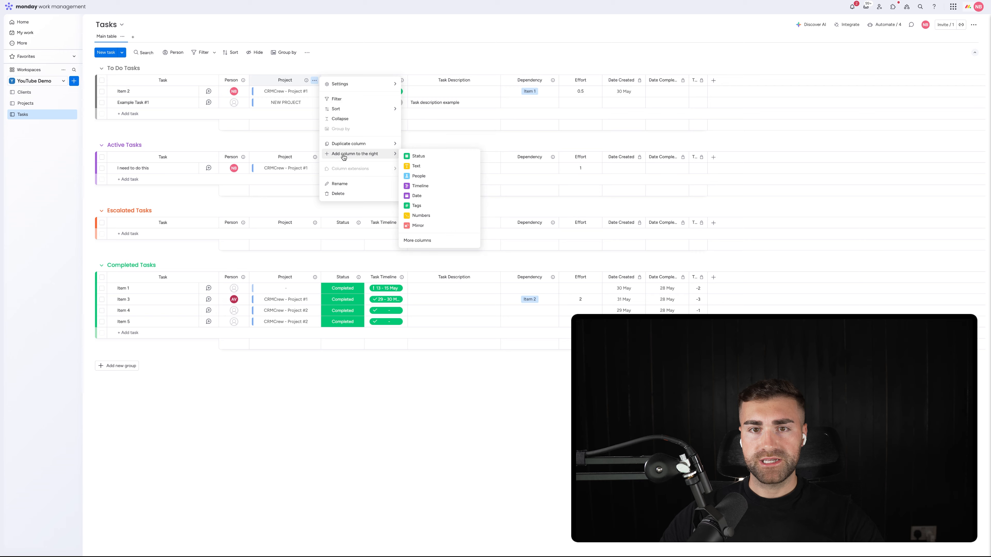
{"action": "left_click", "coordinate": [424, 229]}
{"action": "left_click", "coordinate": [424, 167]}
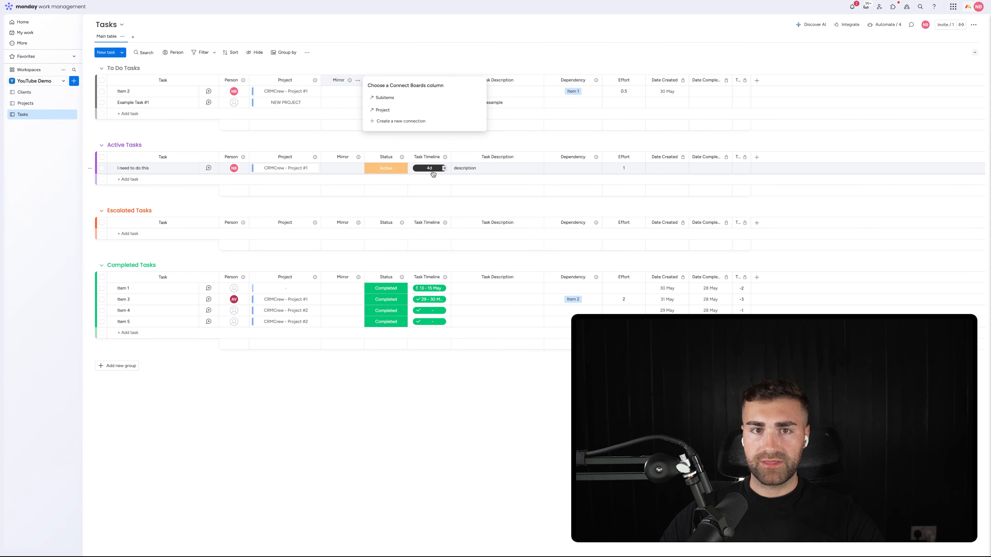
{"action": "left_click", "coordinate": [393, 110]}
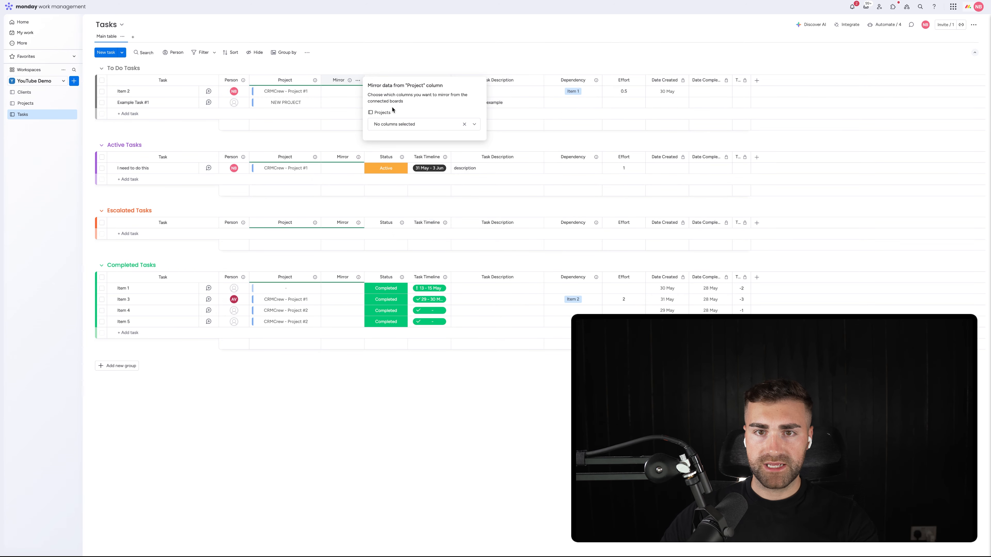
{"action": "left_click", "coordinate": [391, 125]}
{"action": "left_click", "coordinate": [388, 177]}
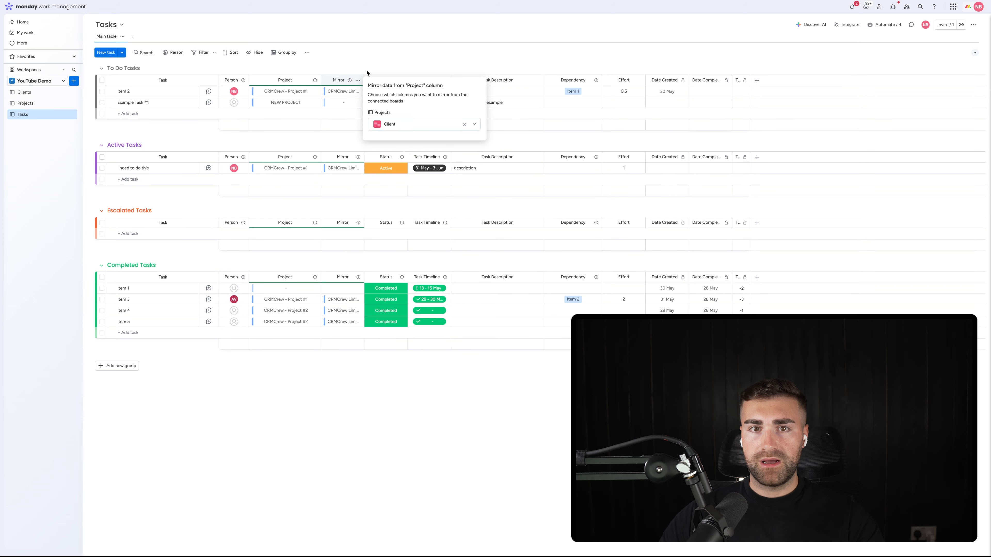
Step: Rename the mirror column on the Tasks board as "Project Client" and widen it so the full client names fit
{"action": "left_click", "coordinate": [342, 82]}
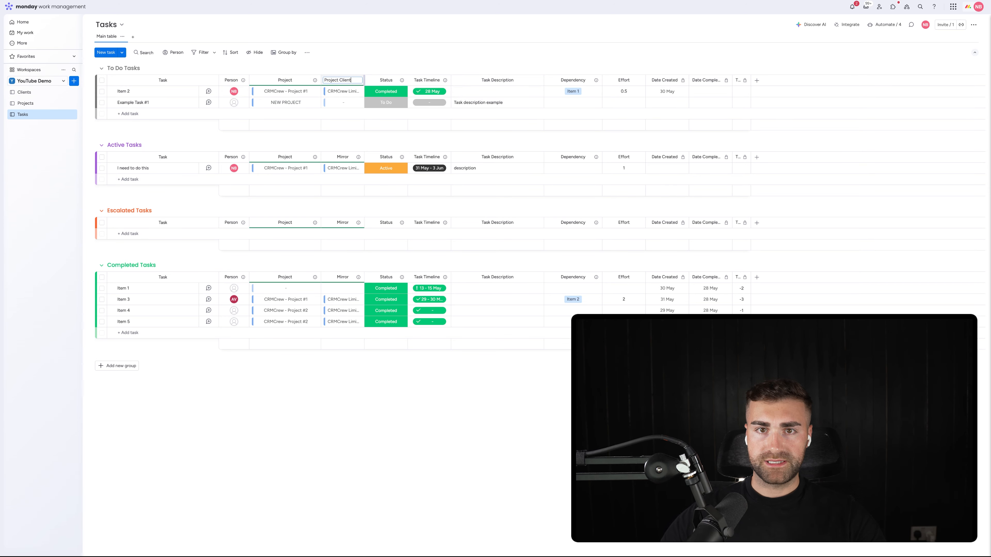
{"action": "type", "text": "Project Client"}
{"action": "key", "text": "Return"}
{"action": "left_click_drag", "start_coordinate": [356, 67], "coordinate": [363, 83]}
{"action": "left_click", "coordinate": [25, 92]}
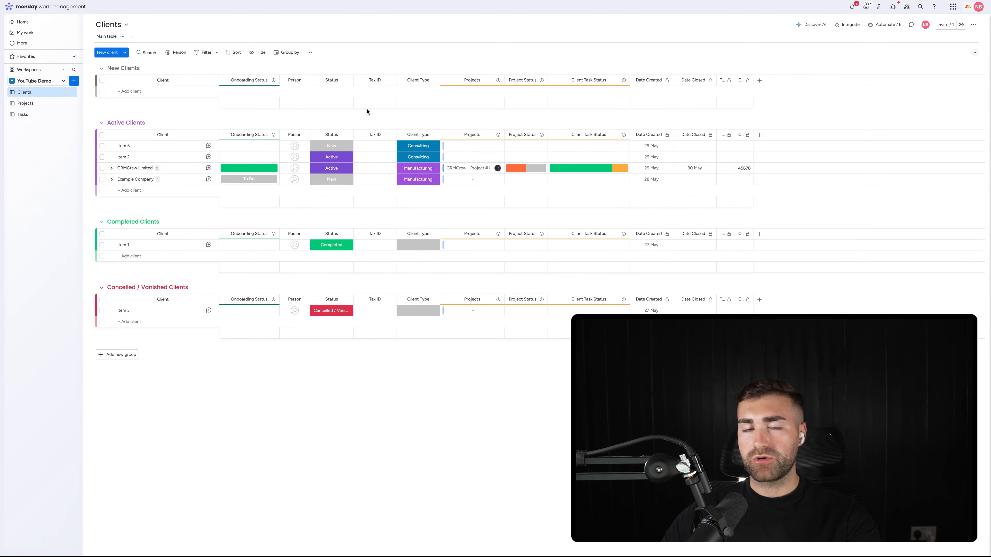
{"action": "left_click", "coordinate": [19, 115]}
{"action": "left_click_drag", "start_coordinate": [363, 77], "coordinate": [397, 77]}
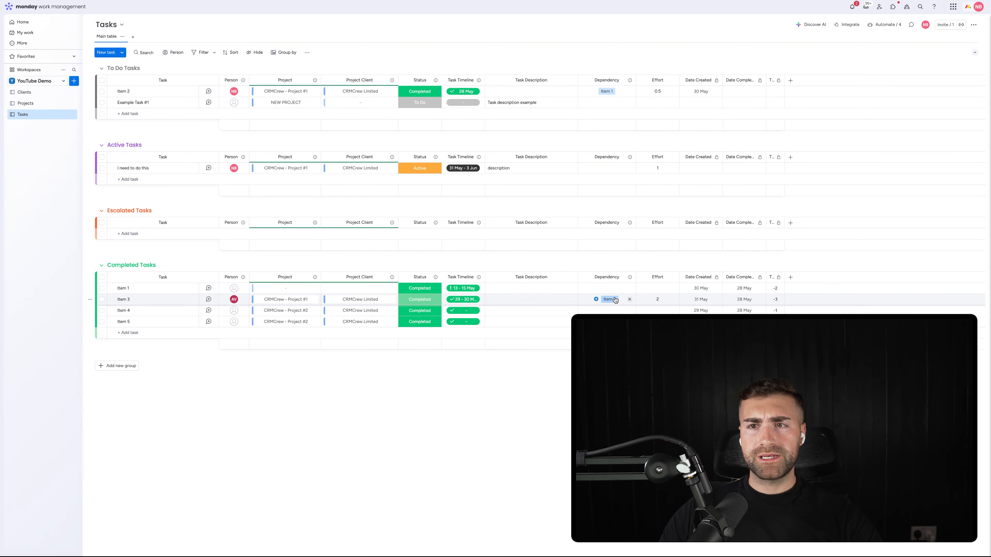
Step: Add a Gantt view to the Tasks board and expand the chart to fill the view
{"action": "left_click", "coordinate": [606, 310]}
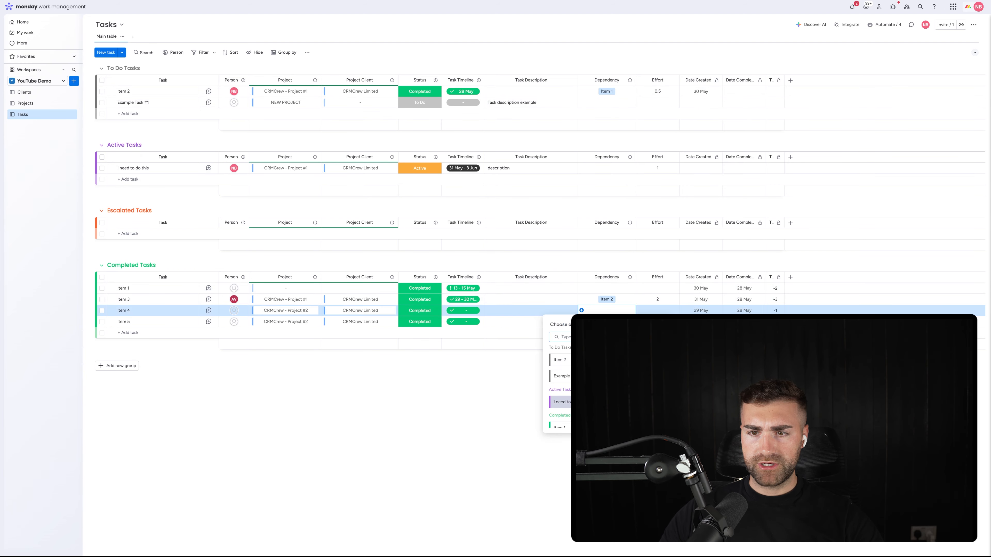
{"action": "left_click", "coordinate": [467, 401]}
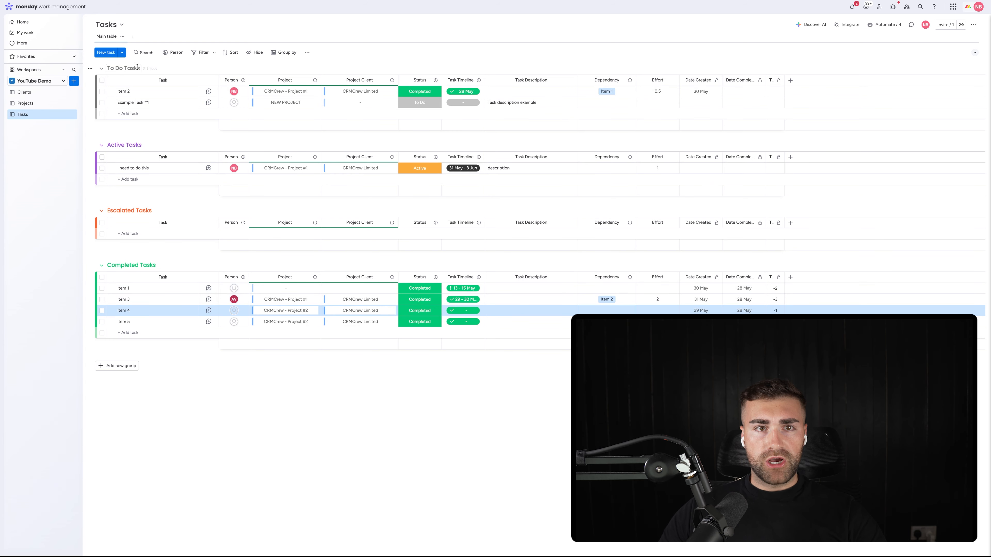
{"action": "left_click", "coordinate": [132, 37]}
{"action": "left_click", "coordinate": [151, 72]}
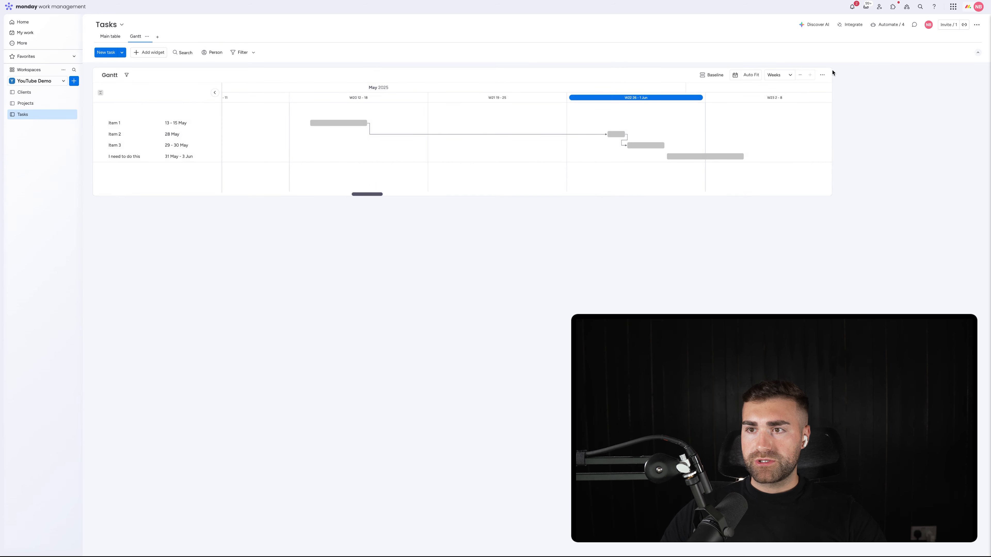
{"action": "left_click", "coordinate": [822, 75]}
{"action": "left_click", "coordinate": [821, 126]}
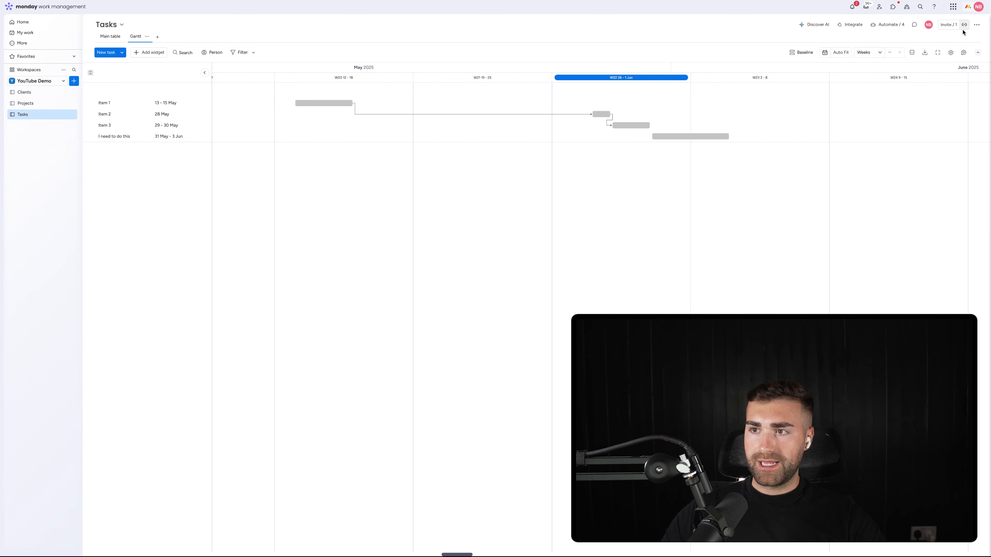
Step: Group the Gantt chart's tasks by Project in the widget settings
{"action": "left_click", "coordinate": [951, 52]}
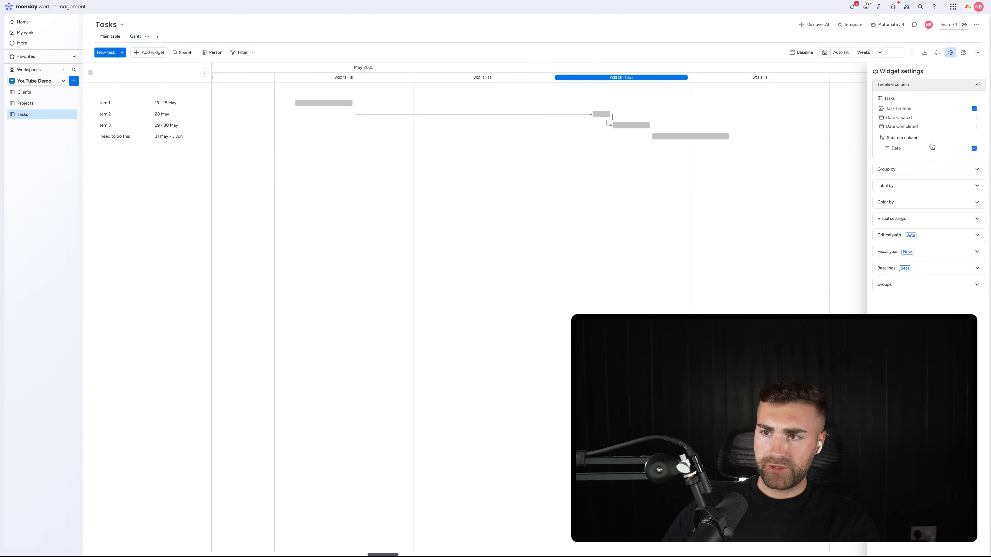
{"action": "left_click", "coordinate": [900, 168]}
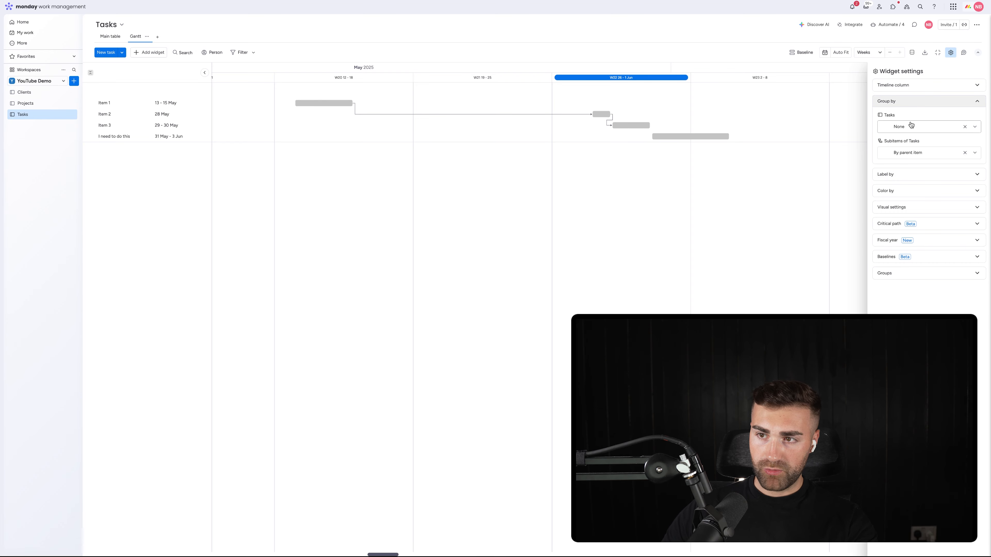
{"action": "left_click", "coordinate": [905, 129]}
{"action": "scroll", "coordinate": [897, 187], "scroll_direction": "down", "scroll_amount": 1}
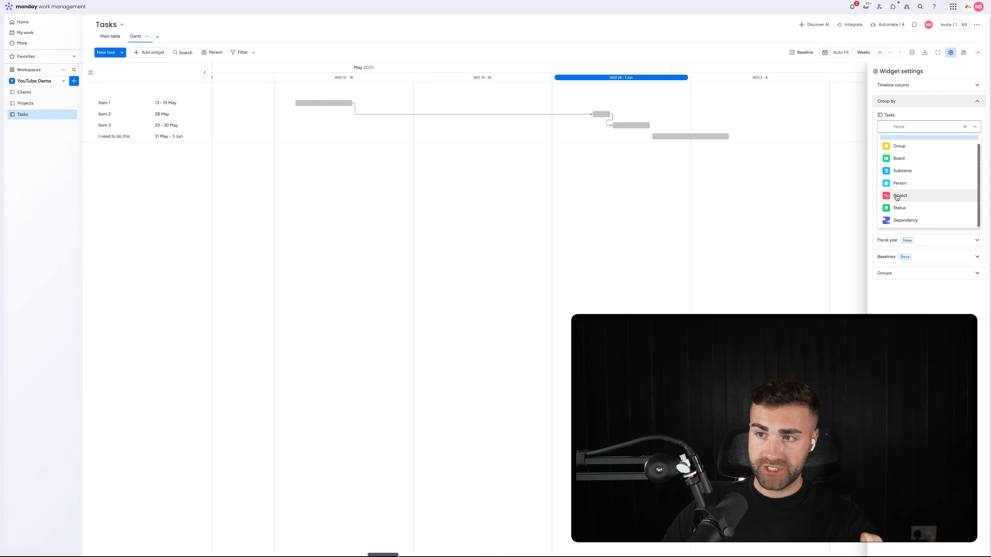
{"action": "left_click", "coordinate": [897, 195]}
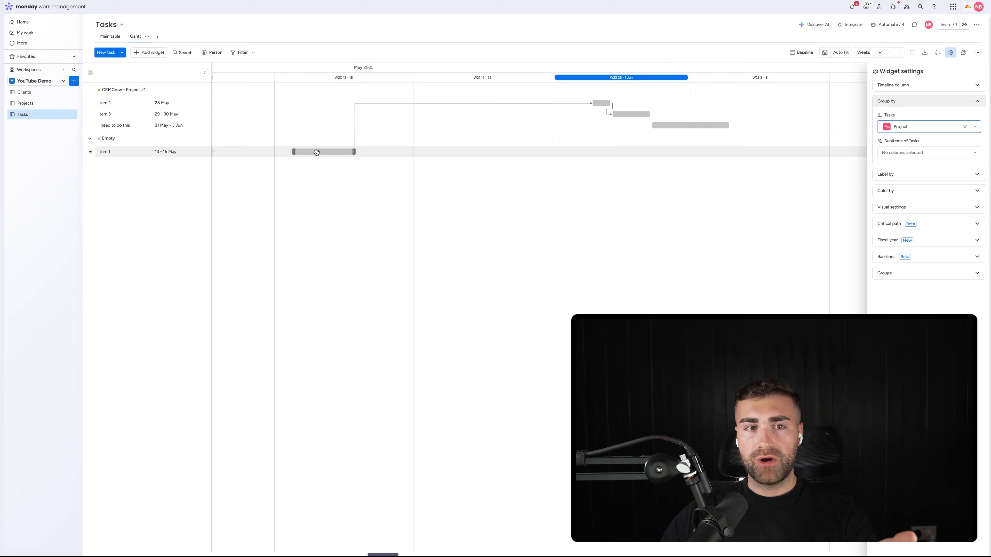
Step: Connect Item 1 to CRMCrew - Project #1 from the Gantt chart and close its details
{"action": "left_click", "coordinate": [314, 153]}
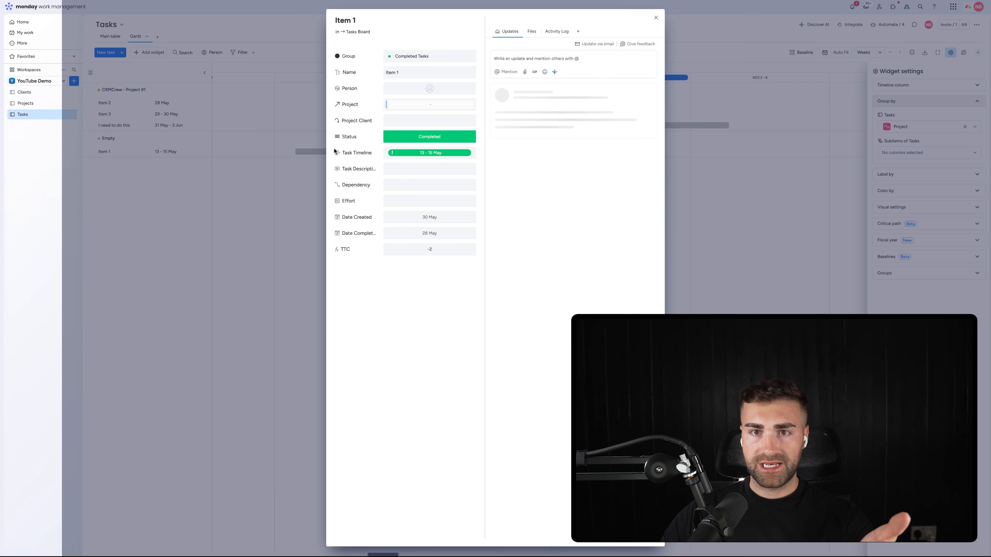
{"action": "left_click", "coordinate": [388, 105]}
{"action": "left_click", "coordinate": [377, 186]}
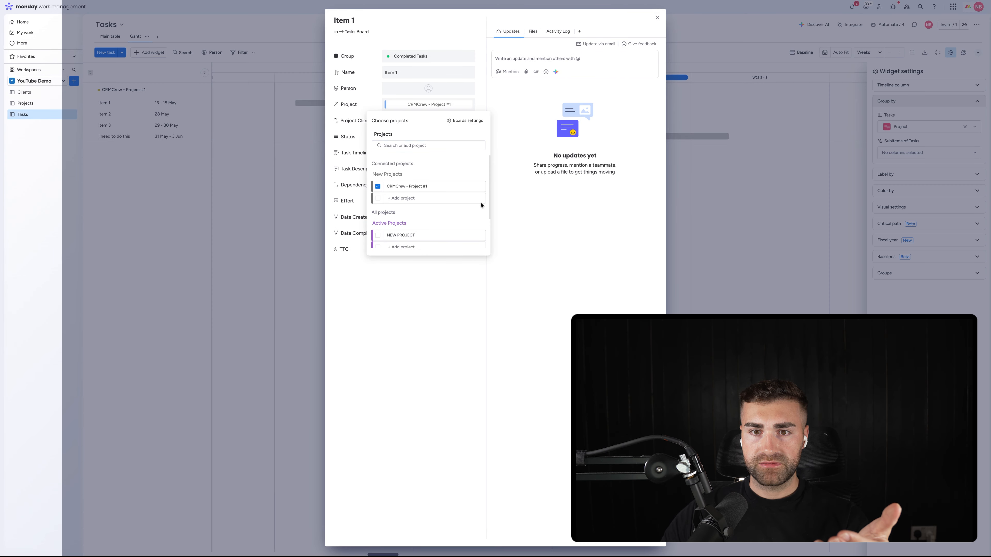
{"action": "left_click", "coordinate": [672, 41]}
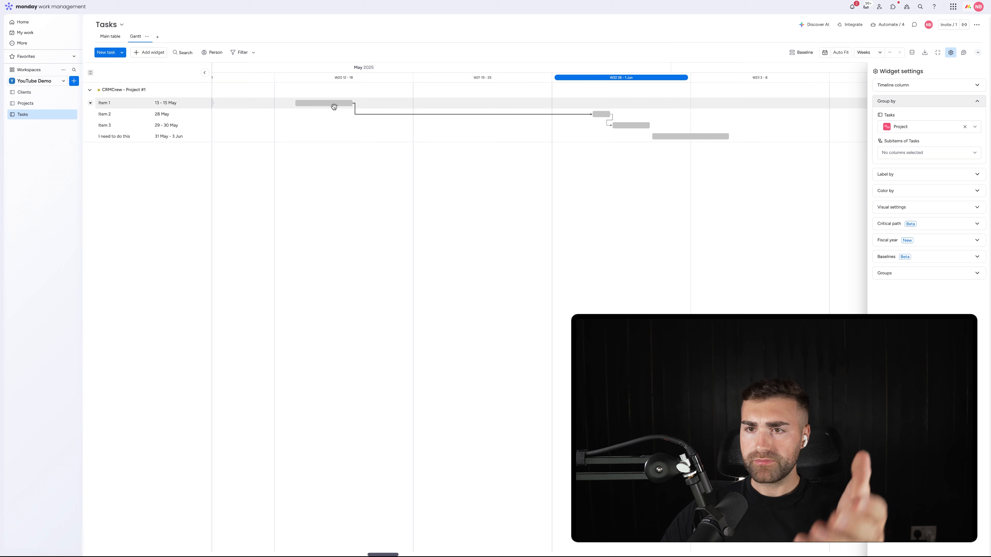
Step: Label the Gantt chart's tasks by Name and color them by Status
{"action": "left_click", "coordinate": [908, 174]}
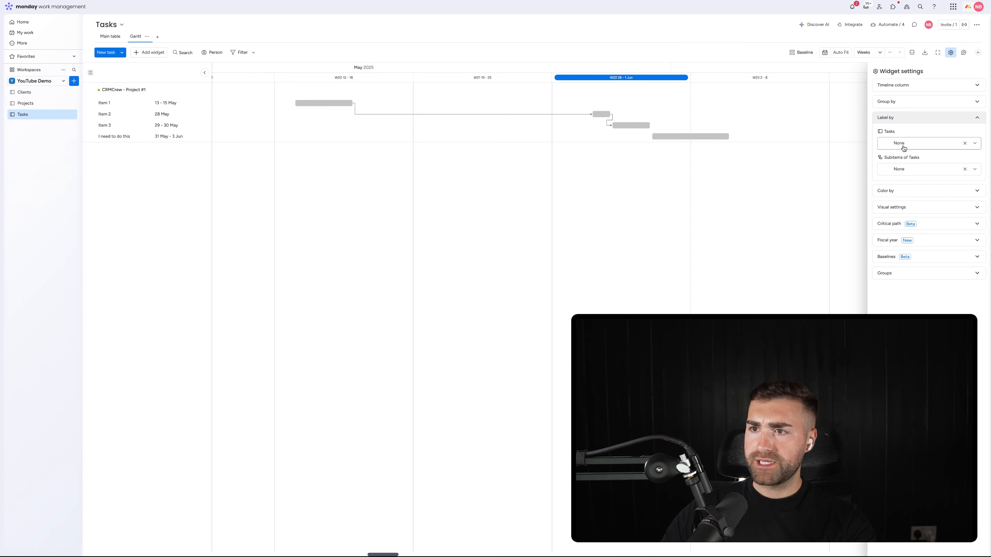
{"action": "left_click", "coordinate": [902, 144]}
{"action": "scroll", "coordinate": [911, 201], "scroll_direction": "down", "scroll_amount": 2}
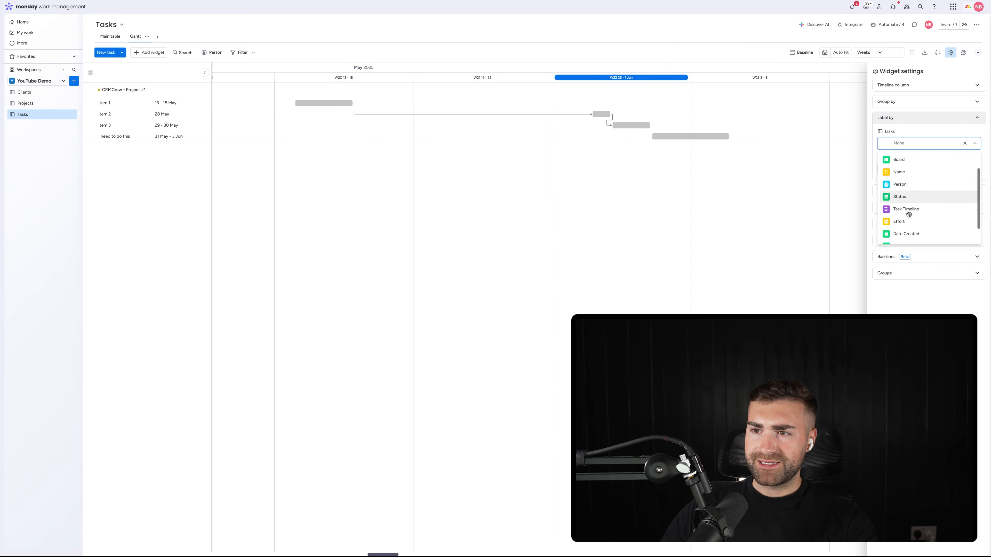
{"action": "scroll", "coordinate": [904, 205], "scroll_direction": "up", "scroll_amount": 2}
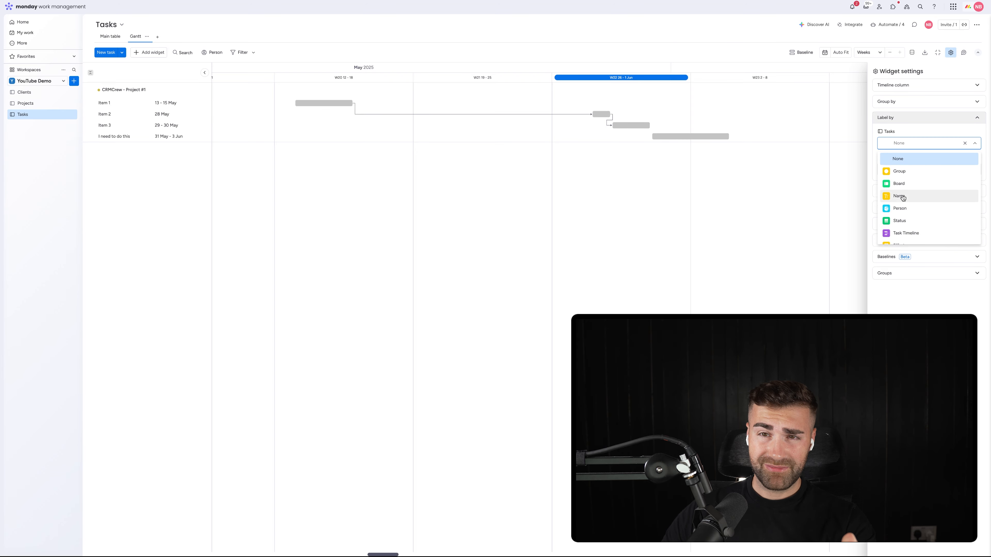
{"action": "left_click", "coordinate": [902, 196]}
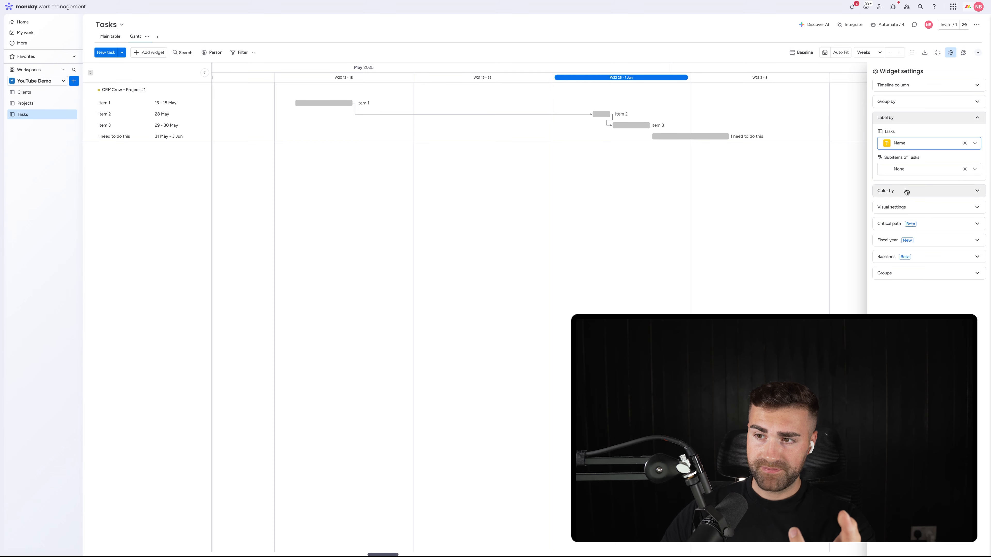
{"action": "left_click", "coordinate": [944, 191]}
{"action": "left_click", "coordinate": [914, 160]}
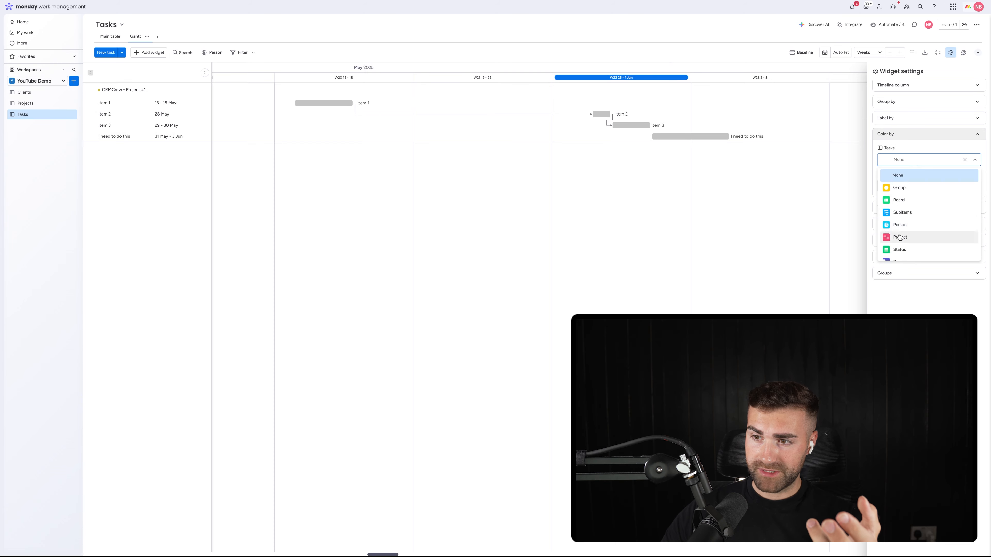
{"action": "left_click", "coordinate": [902, 250]}
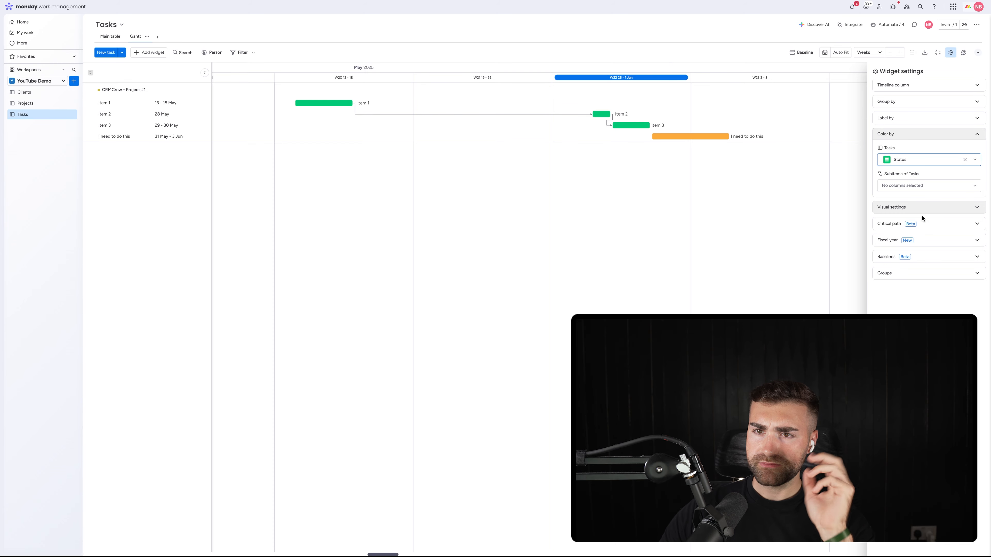
Step: Reschedule Item 1 on the Gantt chart to 24 - 26 May
{"action": "left_click_drag", "start_coordinate": [312, 103], "coordinate": [501, 106]}
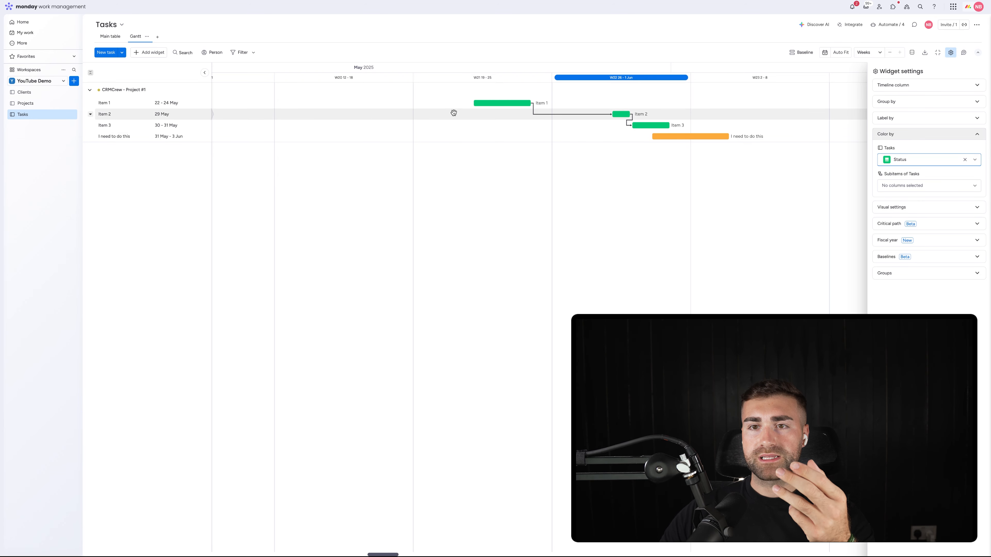
{"action": "left_click_drag", "start_coordinate": [491, 103], "coordinate": [503, 105]}
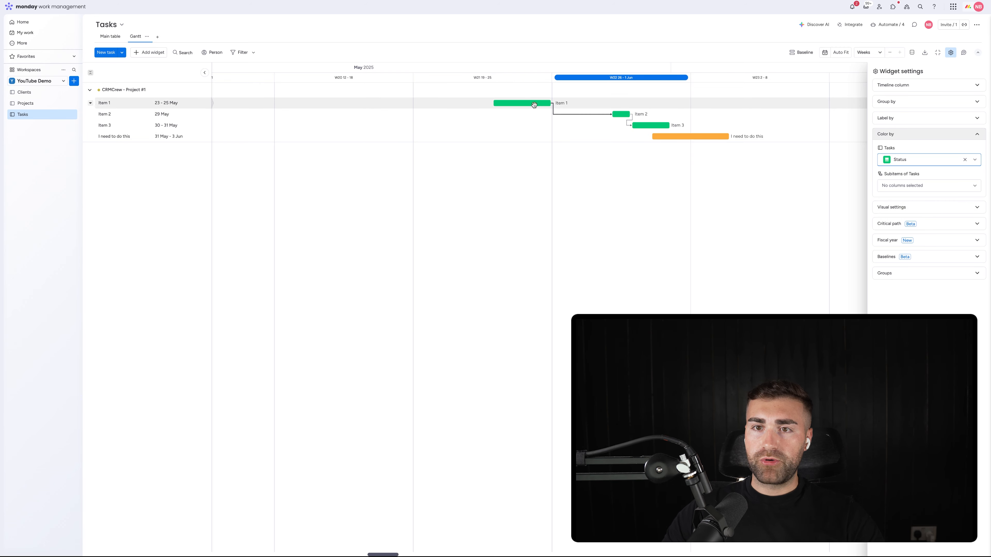
{"action": "mouse_move", "coordinate": [529, 100]}
{"action": "left_mouse_down"}
{"action": "mouse_move", "coordinate": [716, 103]}
{"action": "mouse_move", "coordinate": [539, 103]}
{"action": "left_mouse_up"}
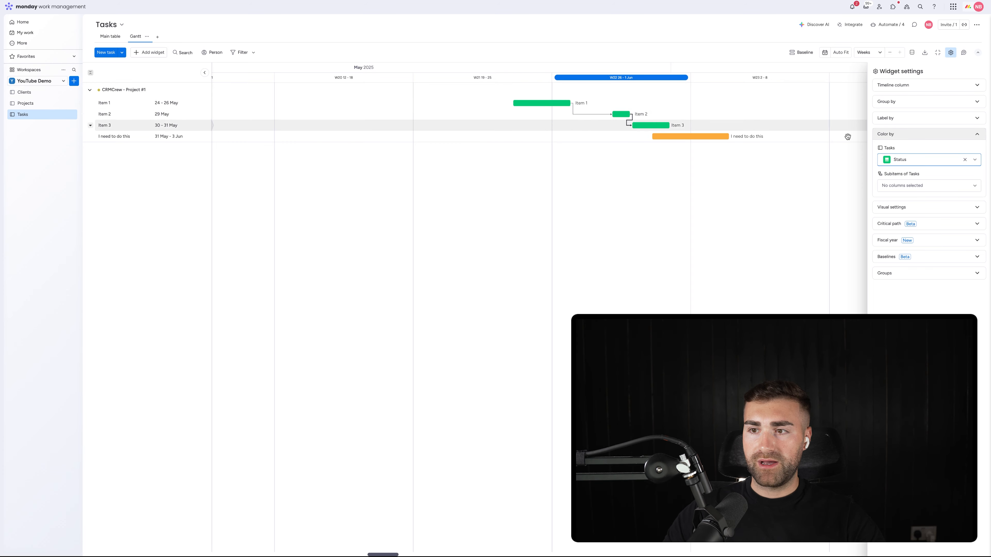
Step: Review the Gantt chart's visual settings and Item 3's details, closing both
{"action": "left_click", "coordinate": [885, 208]}
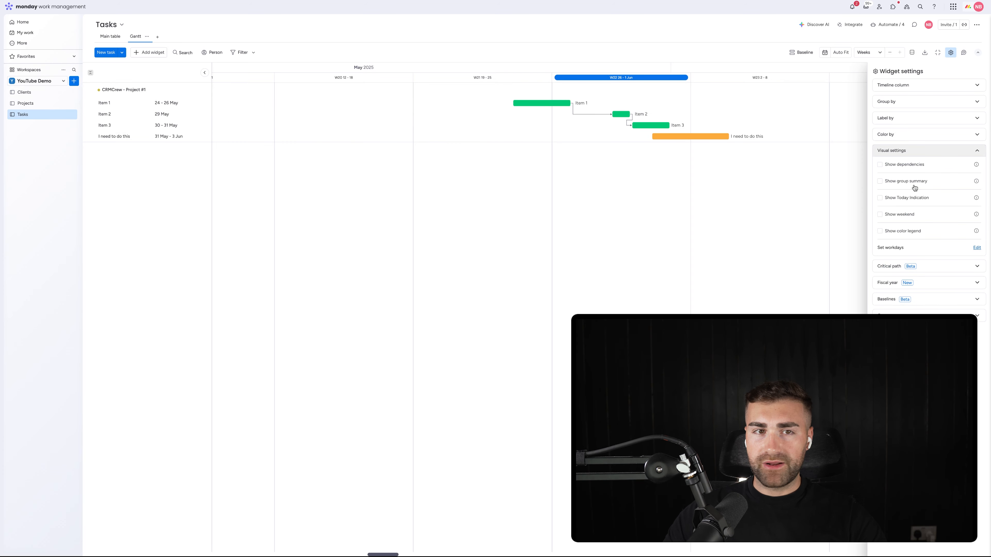
{"action": "left_click", "coordinate": [950, 54]}
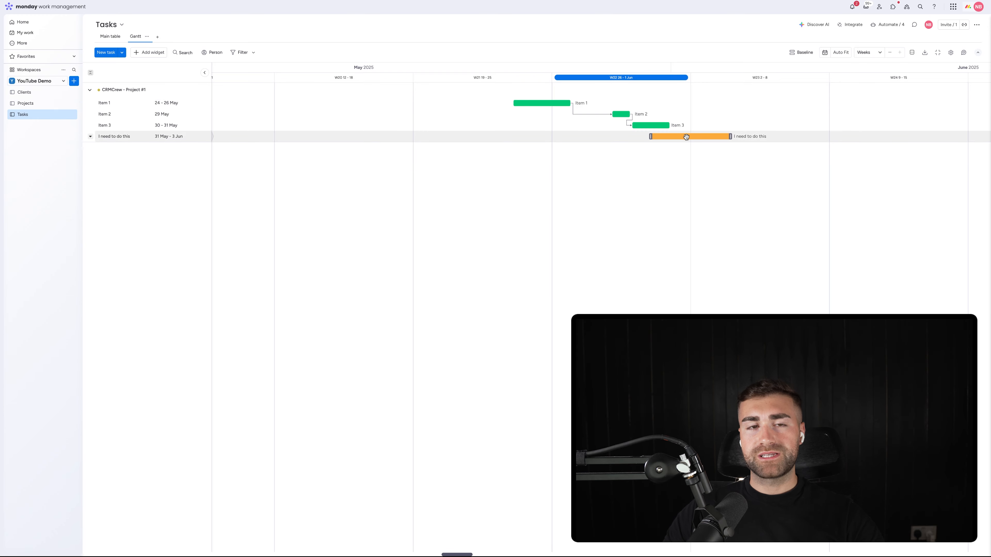
{"action": "left_click", "coordinate": [645, 126]}
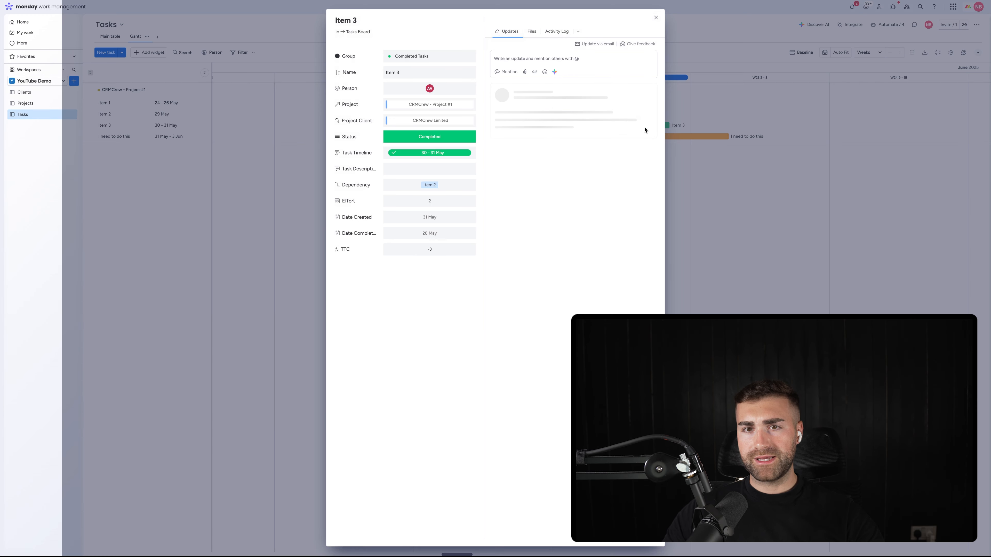
{"action": "left_click", "coordinate": [656, 18]}
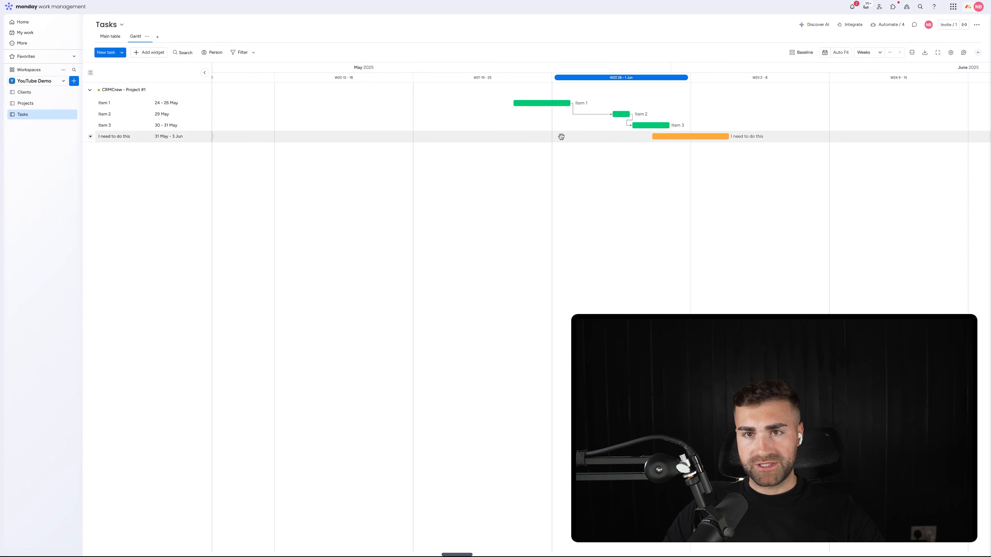
Step: Check the Tasks main table and look through the columns of the Projects board
{"action": "left_click", "coordinate": [109, 37]}
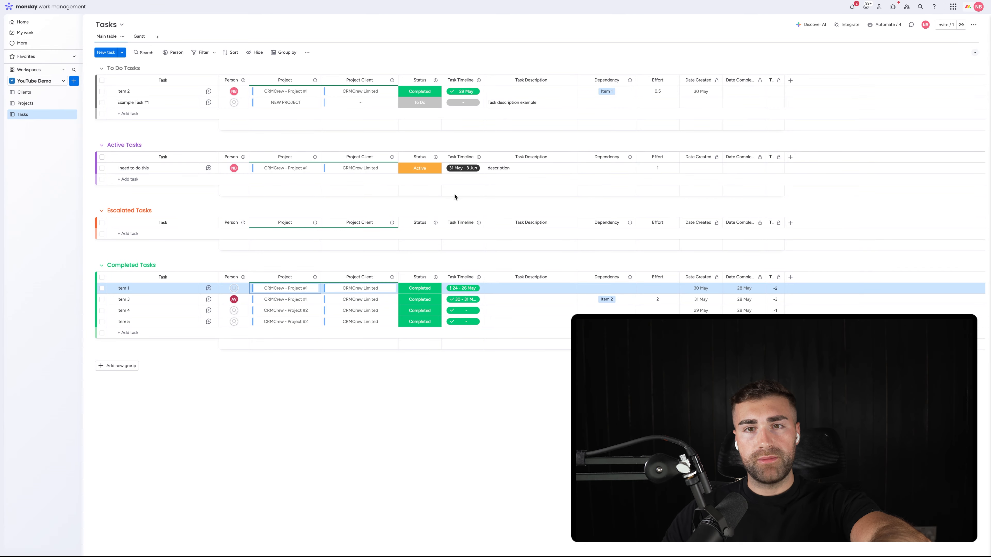
{"action": "left_click", "coordinate": [26, 103]}
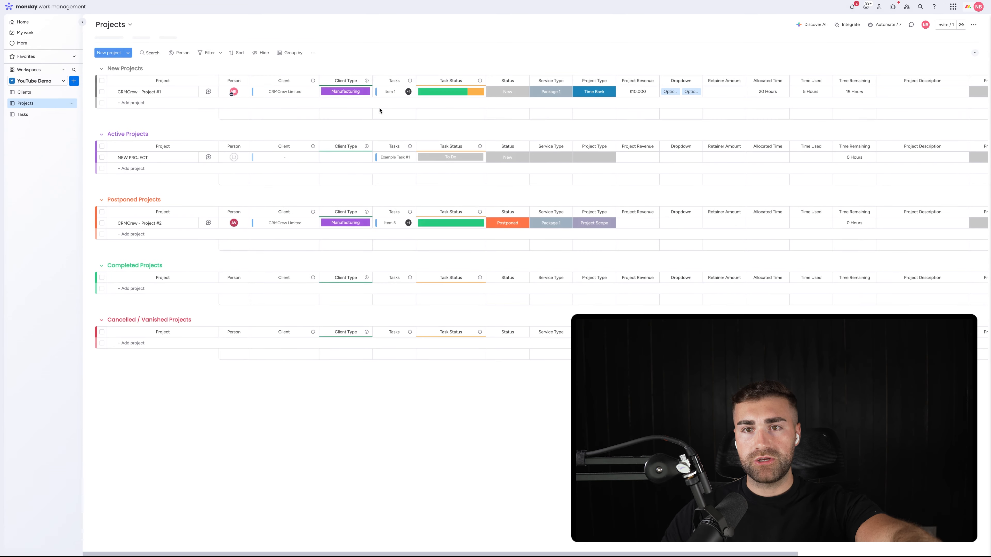
{"action": "scroll", "coordinate": [811, 90], "scroll_direction": "right", "scroll_amount": 5}
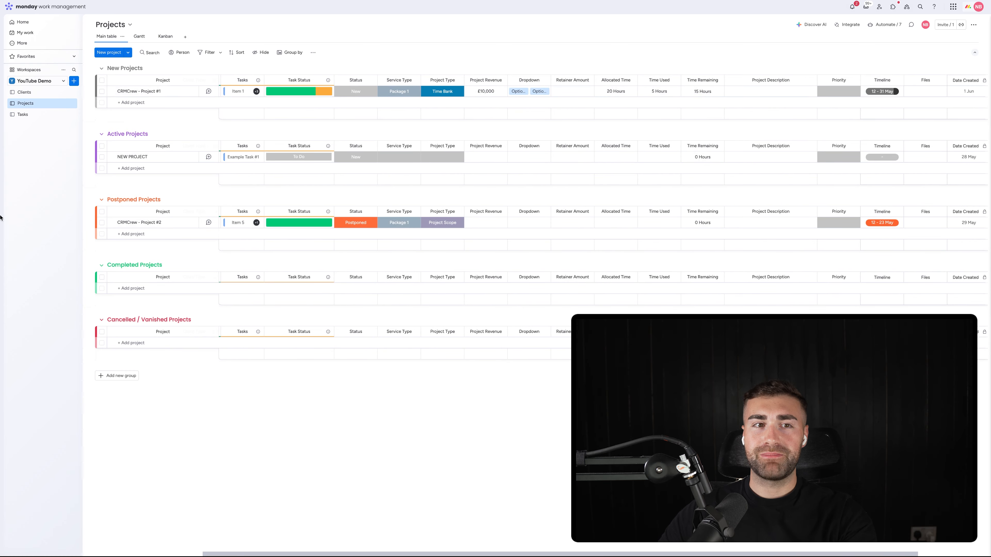
Step: Add a status column to the Tasks board, place it directly after Task Timeline and name it "Task Type"
{"action": "left_click", "coordinate": [32, 118]}
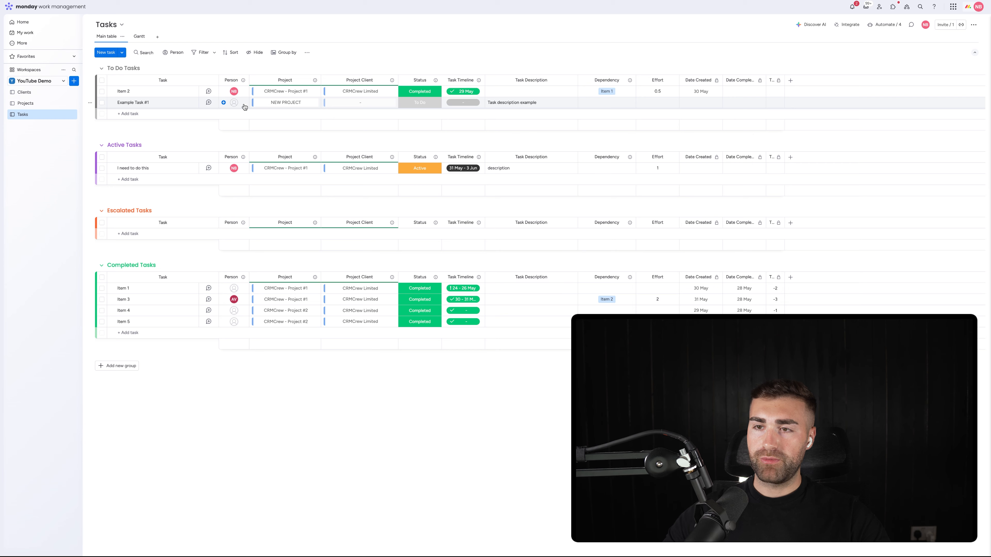
{"action": "left_click", "coordinate": [790, 82]}
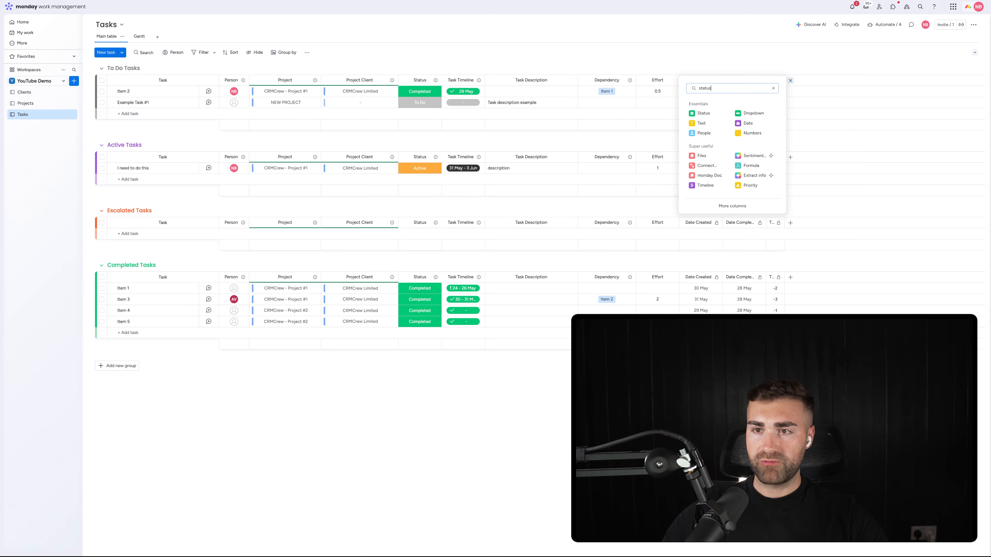
{"action": "left_click", "coordinate": [714, 113]}
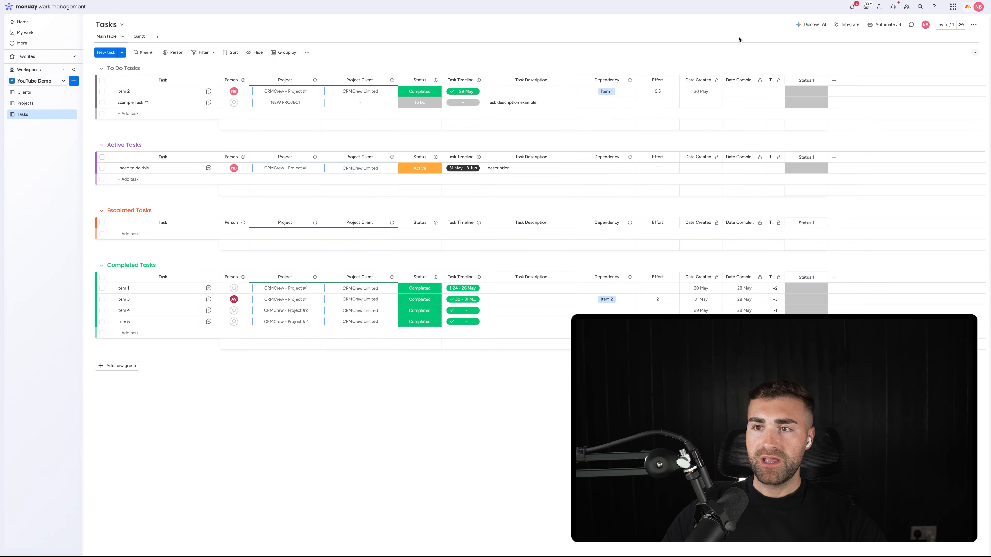
{"action": "left_click_drag", "start_coordinate": [634, 85], "coordinate": [511, 79]}
{"action": "left_click", "coordinate": [512, 80]}
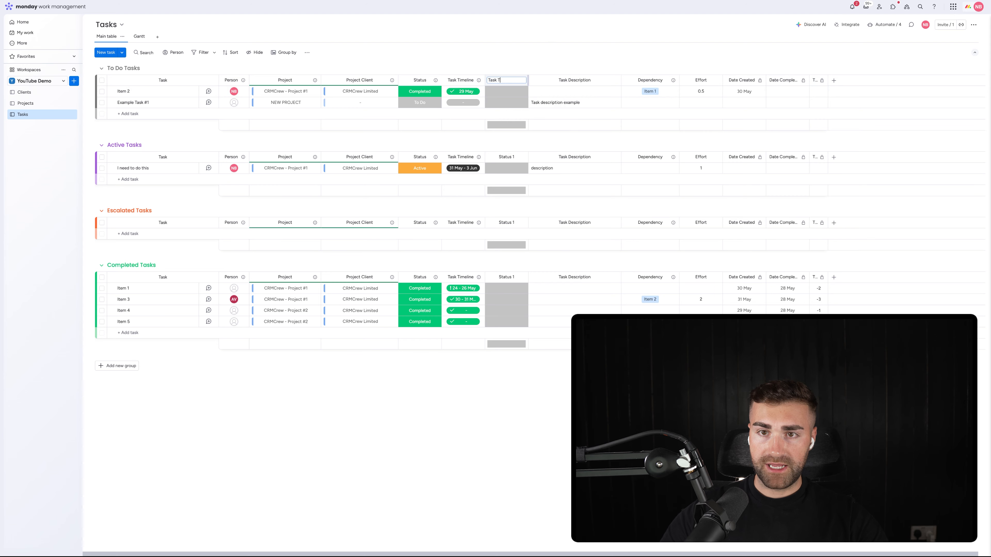
{"action": "type", "text": "Task Type"}
{"action": "key", "text": "Return"}
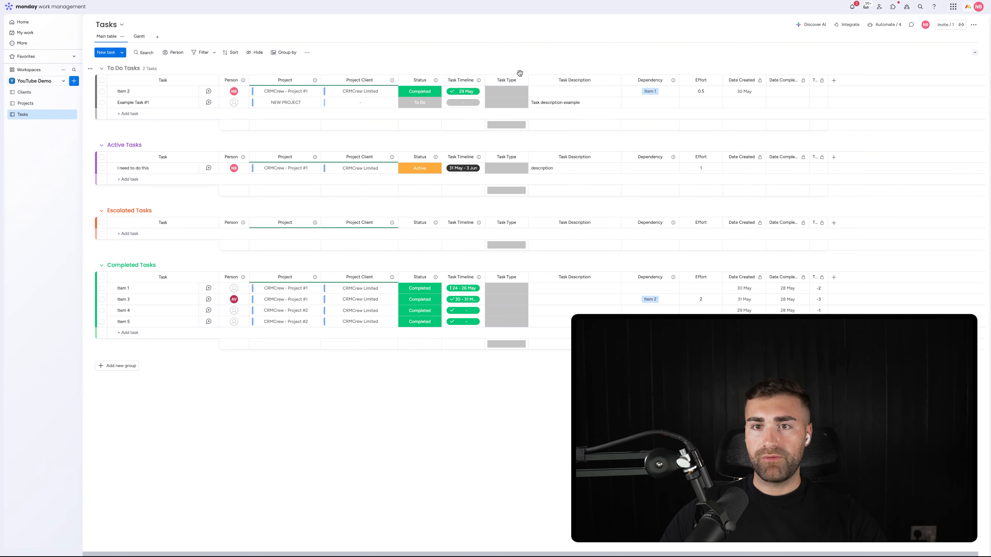
Step: Add the labels Financial, Marketing, Admin Tasks and Top Secret Tasks to the Task Type column
{"action": "left_click", "coordinate": [507, 92]}
{"action": "left_click", "coordinate": [502, 143]}
{"action": "left_click", "coordinate": [501, 145]}
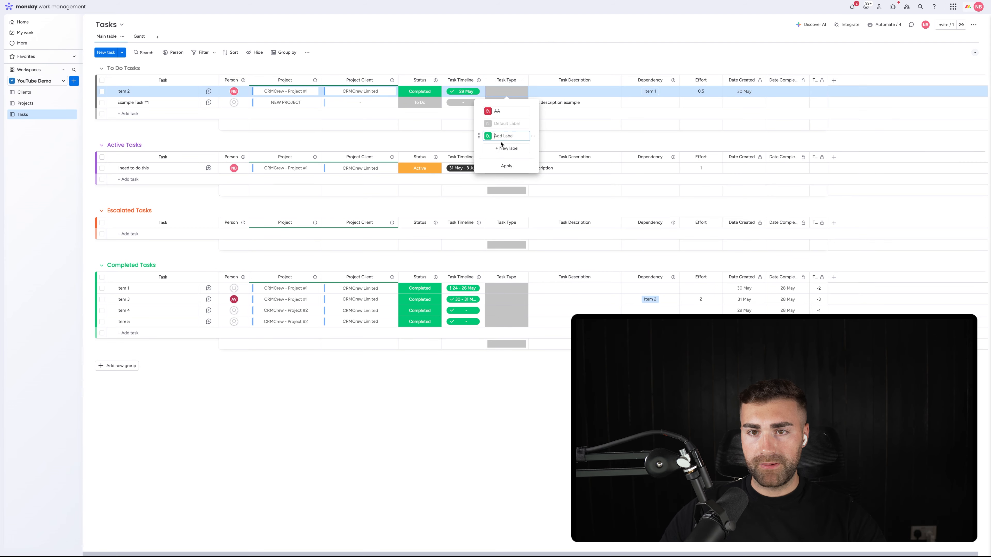
{"action": "left_click", "coordinate": [501, 146]}
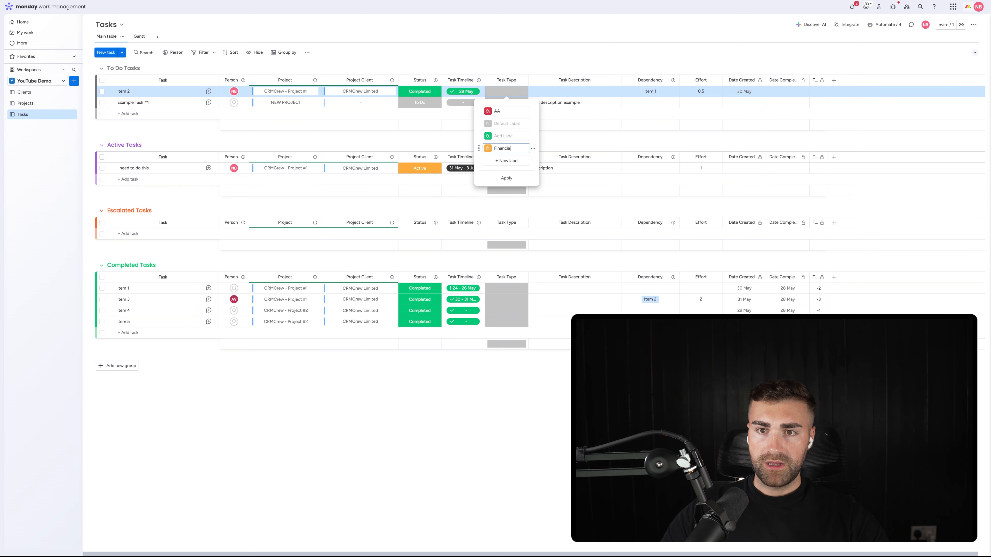
{"action": "left_click", "coordinate": [501, 160]}
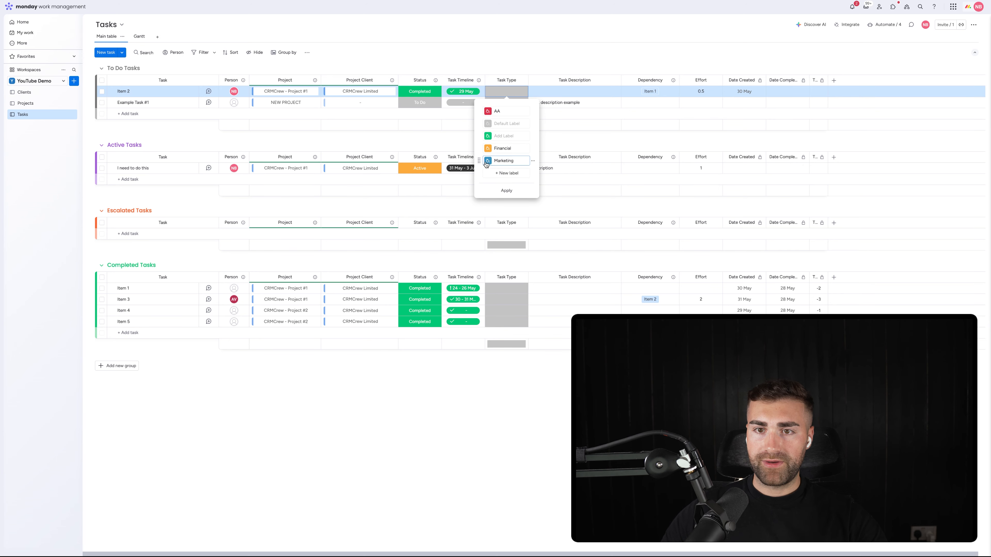
{"action": "left_click", "coordinate": [500, 176]}
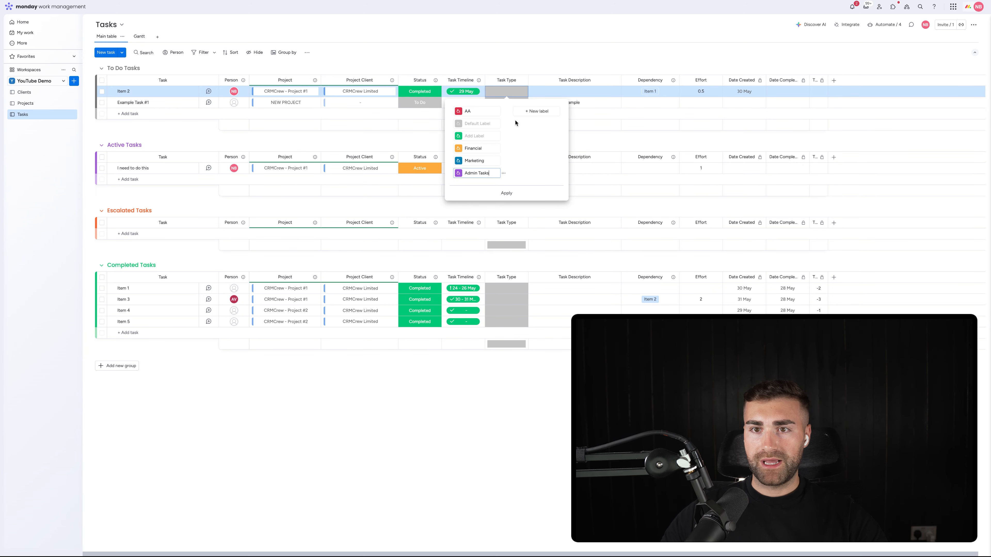
{"action": "left_click", "coordinate": [517, 114]}
{"action": "type", "text": "Top Se"}
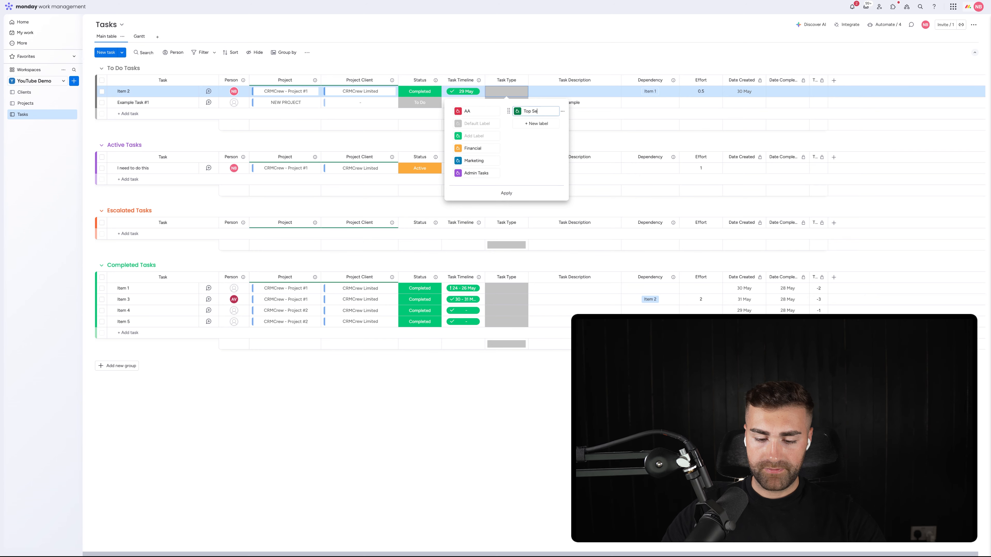
{"action": "type", "text": "cret Tasks"}
{"action": "key", "text": "Return"}
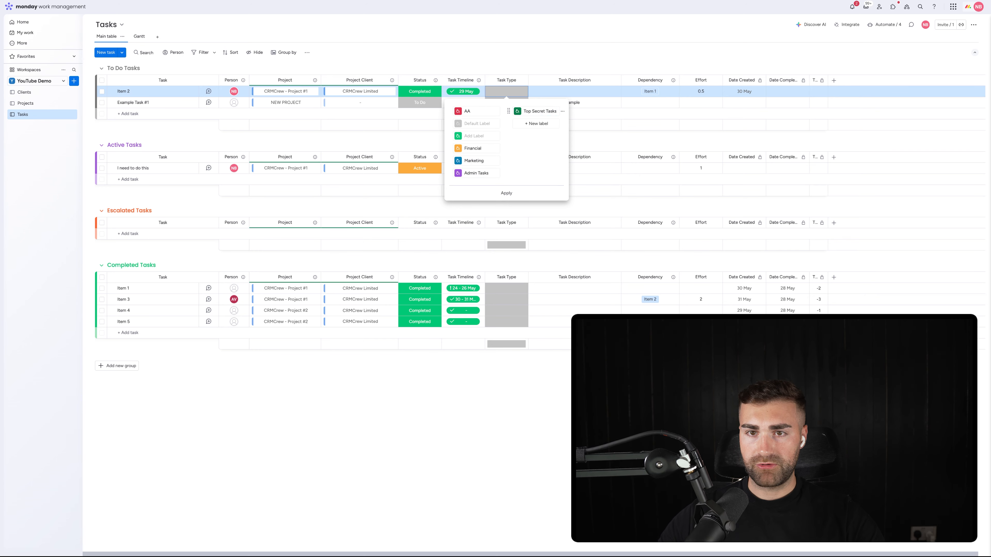
Step: Delete the AA label and the unnamed green label from the Task Type column
{"action": "left_click", "coordinate": [504, 113]}
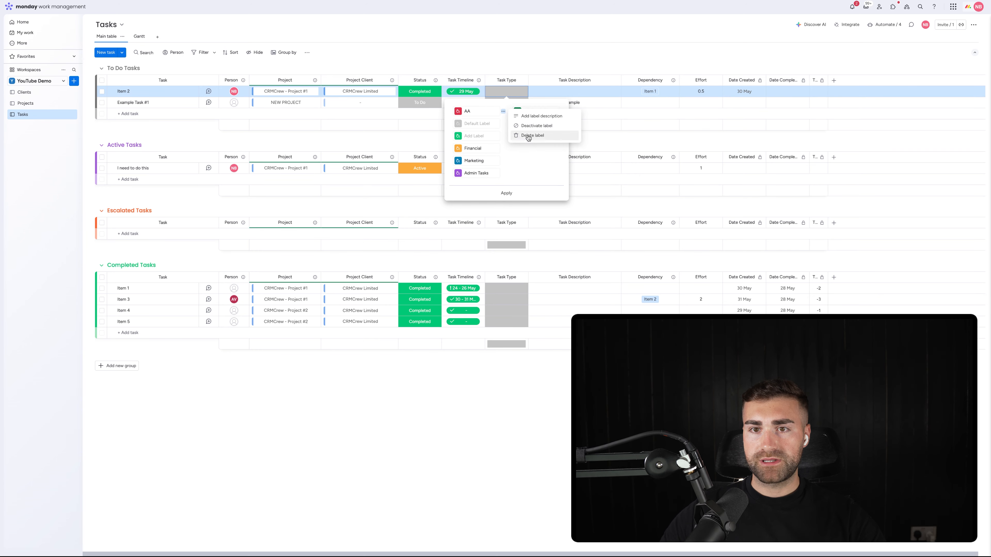
{"action": "left_click", "coordinate": [516, 135]}
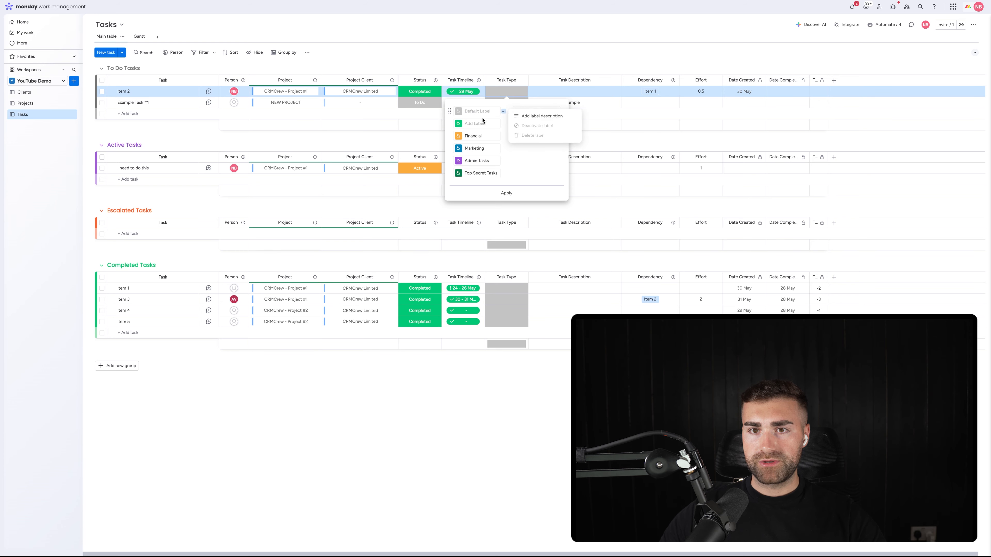
{"action": "left_click", "coordinate": [483, 119]}
{"action": "key", "text": "Escape"}
{"action": "left_click", "coordinate": [507, 103]}
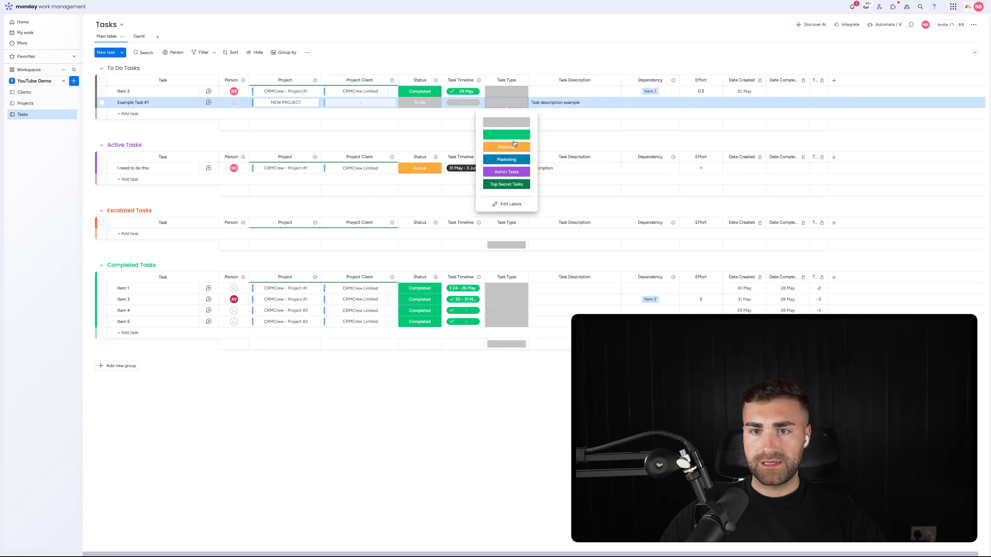
{"action": "left_click", "coordinate": [507, 203]}
{"action": "left_click", "coordinate": [504, 135]}
{"action": "left_click", "coordinate": [523, 157]}
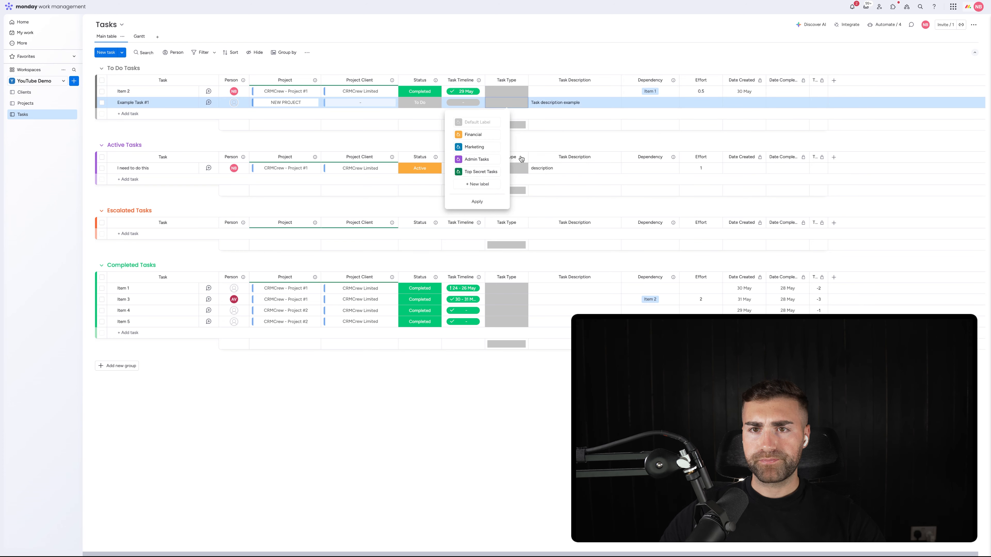
Step: Set the Task Type of Item 2 to Financial, Example Task #1 to Marketing and "I need to do this" to Admin Tasks
{"action": "left_click", "coordinate": [507, 92]}
{"action": "left_click", "coordinate": [506, 124]}
{"action": "left_click", "coordinate": [506, 102]}
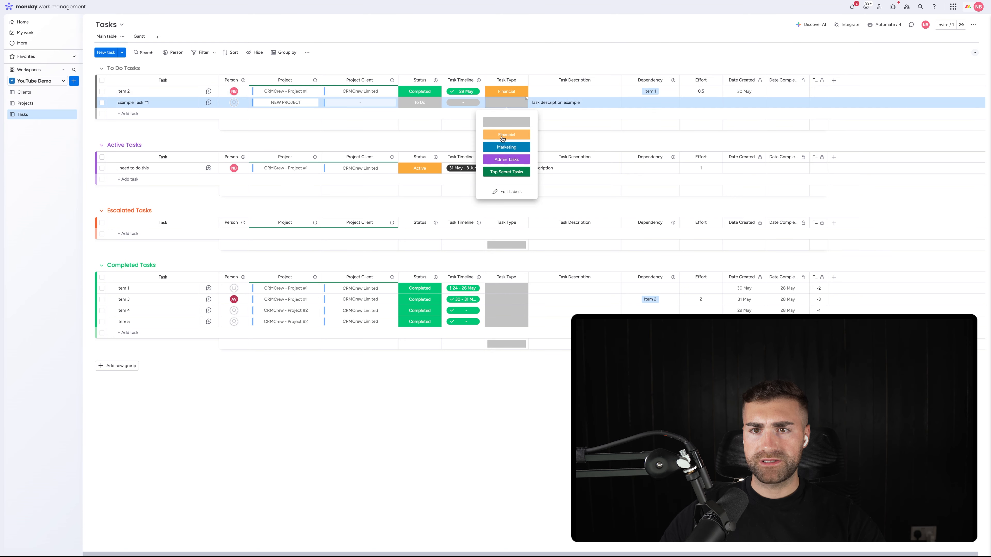
{"action": "left_click", "coordinate": [506, 147]}
{"action": "left_click", "coordinate": [507, 168]}
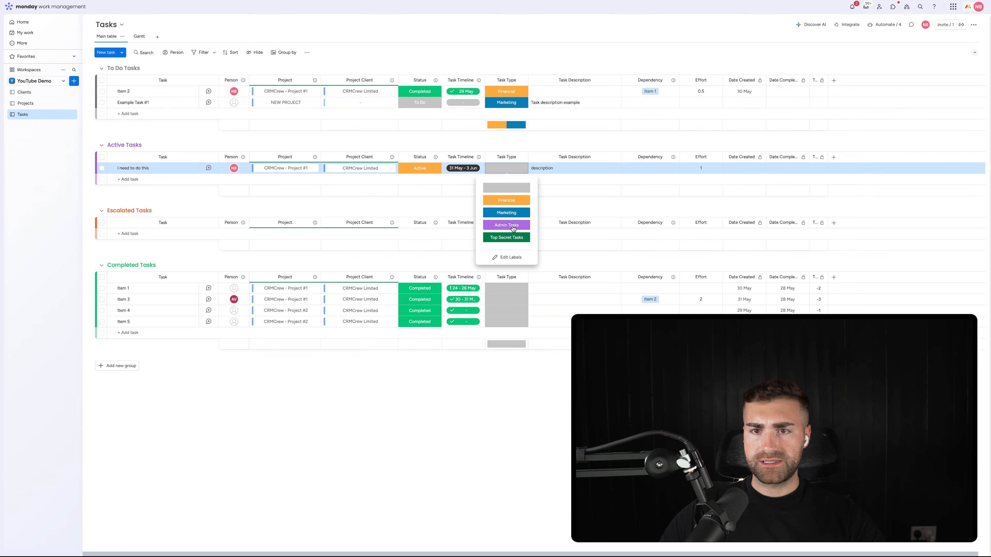
{"action": "left_click", "coordinate": [506, 225]}
Step: Set the Task Type of all four tasks in the Completed Tasks group to Top Secret Tasks
{"action": "left_click", "coordinate": [506, 288]}
{"action": "left_click", "coordinate": [506, 358]}
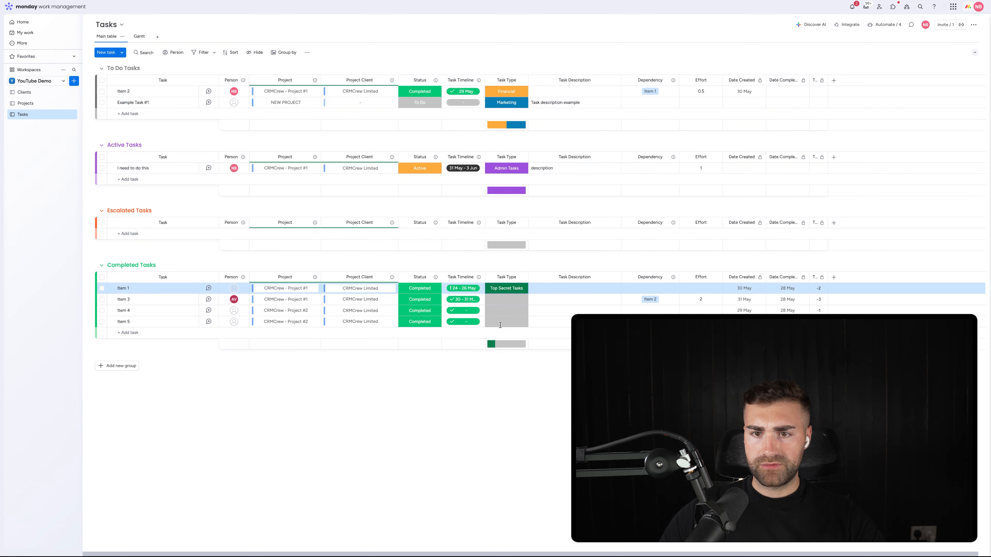
{"action": "left_click", "coordinate": [506, 311]}
{"action": "left_click", "coordinate": [494, 384]}
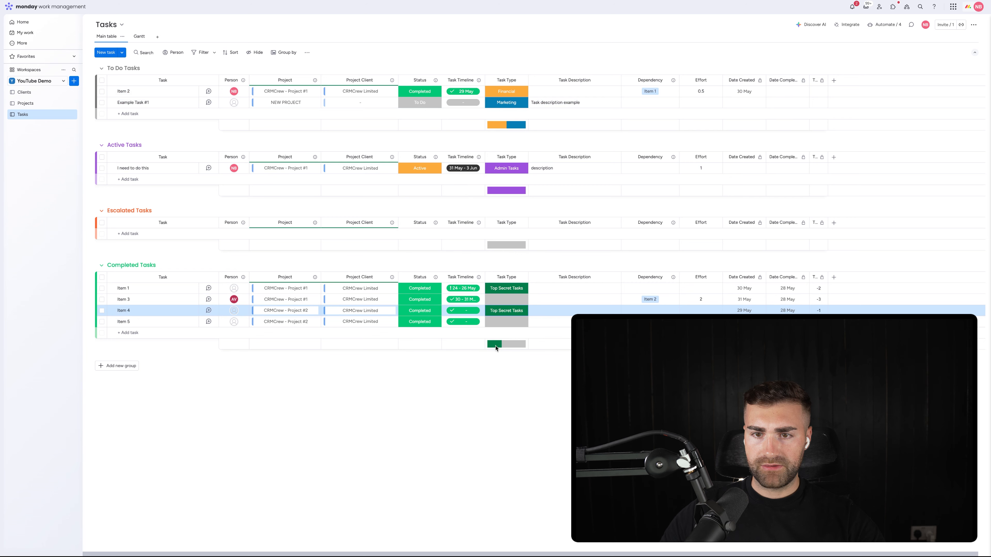
{"action": "left_click", "coordinate": [506, 299]}
{"action": "left_click", "coordinate": [496, 369]}
{"action": "left_click", "coordinate": [507, 321]}
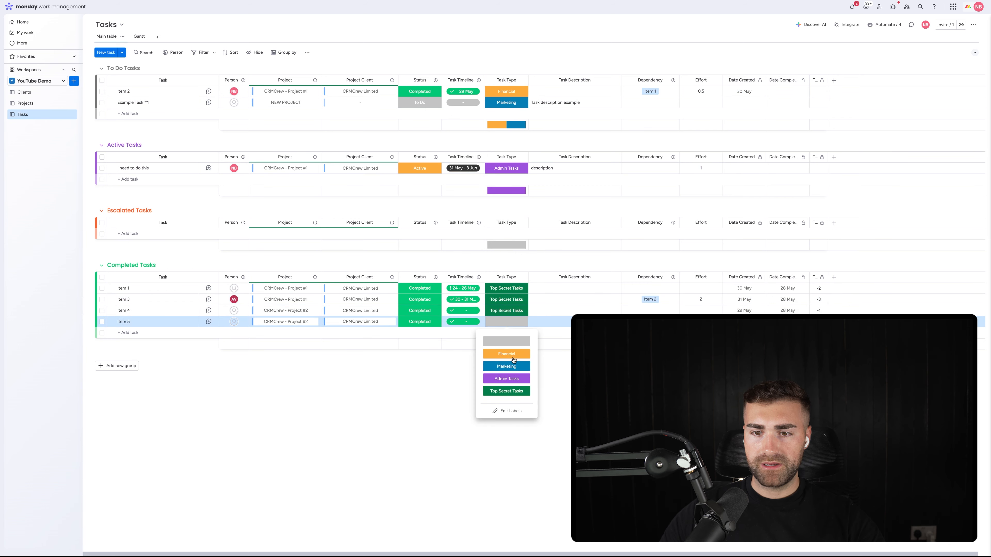
{"action": "left_click", "coordinate": [503, 391]}
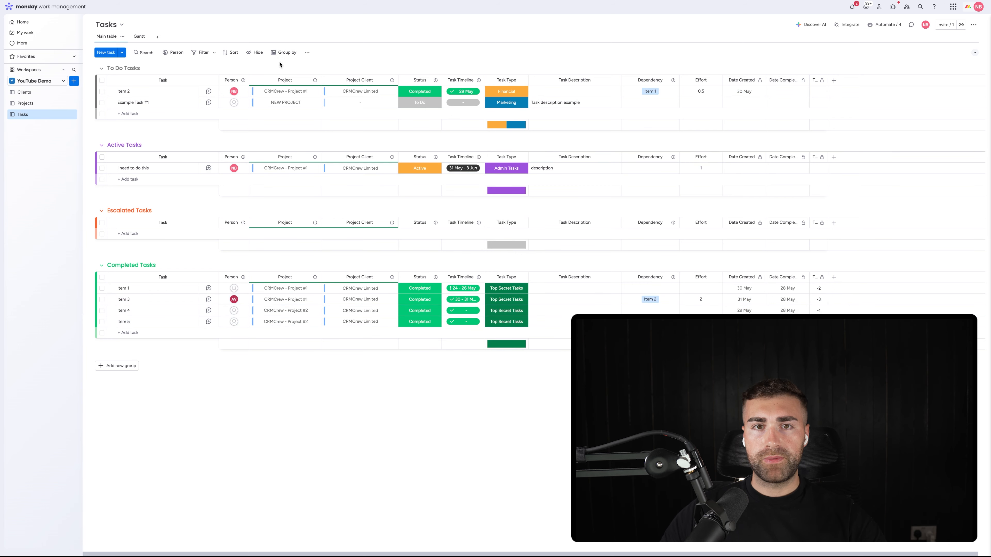
Step: Group the Tasks board's items by Task Type
{"action": "left_click", "coordinate": [285, 52]}
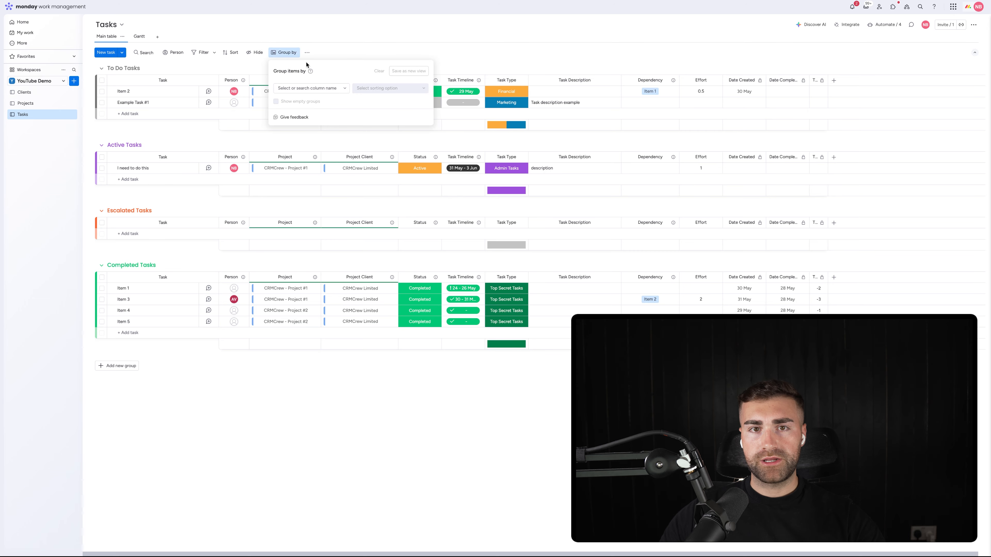
{"action": "left_click", "coordinate": [311, 89]}
{"action": "left_click", "coordinate": [308, 159]}
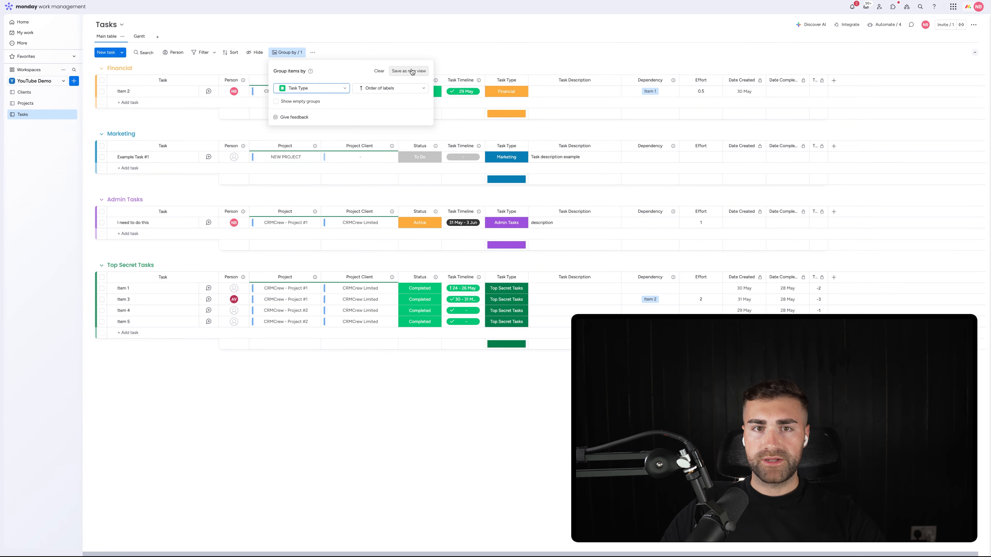
{"action": "left_click", "coordinate": [414, 52]}
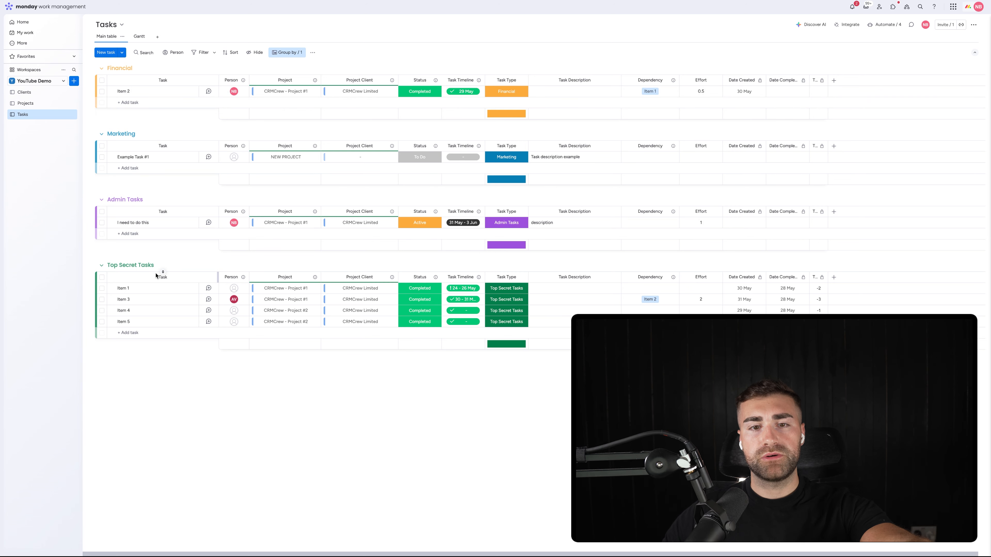
Step: Filter the Tasks board with an advanced filter where Project is CRMCrew - Project #1
{"action": "left_click", "coordinate": [214, 52]}
{"action": "left_click", "coordinate": [233, 88]}
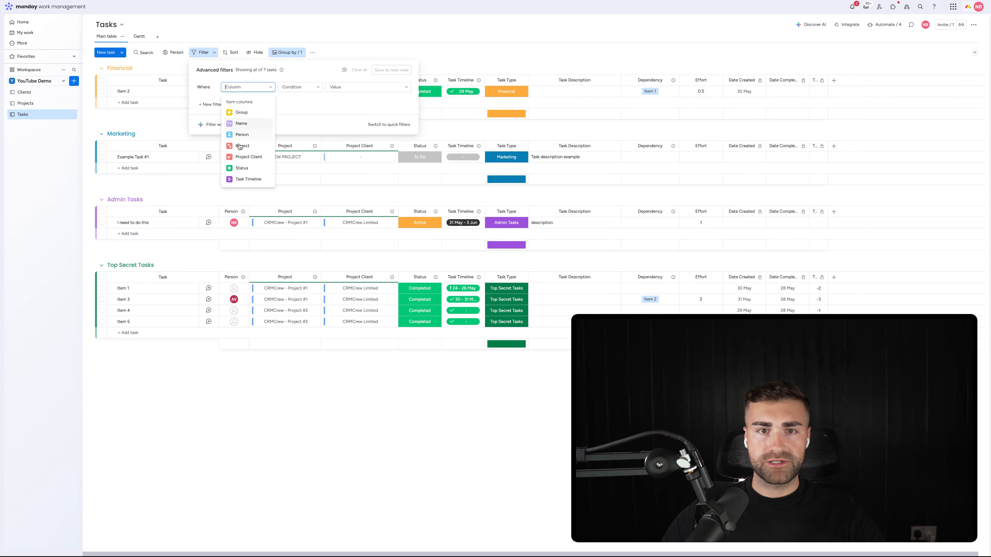
{"action": "left_click", "coordinate": [240, 146]}
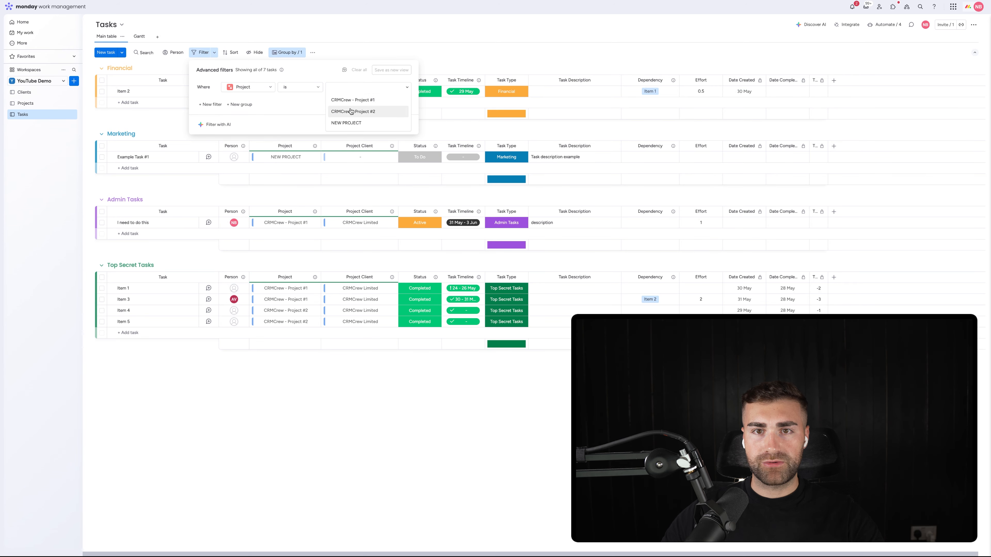
{"action": "left_click", "coordinate": [353, 99]}
{"action": "left_click", "coordinate": [422, 24]}
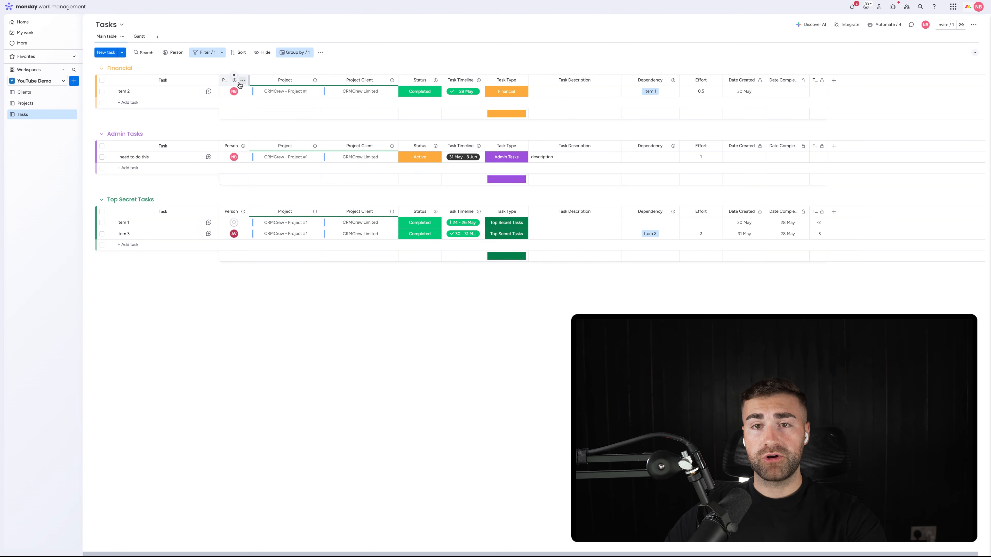
Step: Add a second advanced filter condition to the Tasks board where Status is not Completed
{"action": "left_click", "coordinate": [222, 53]}
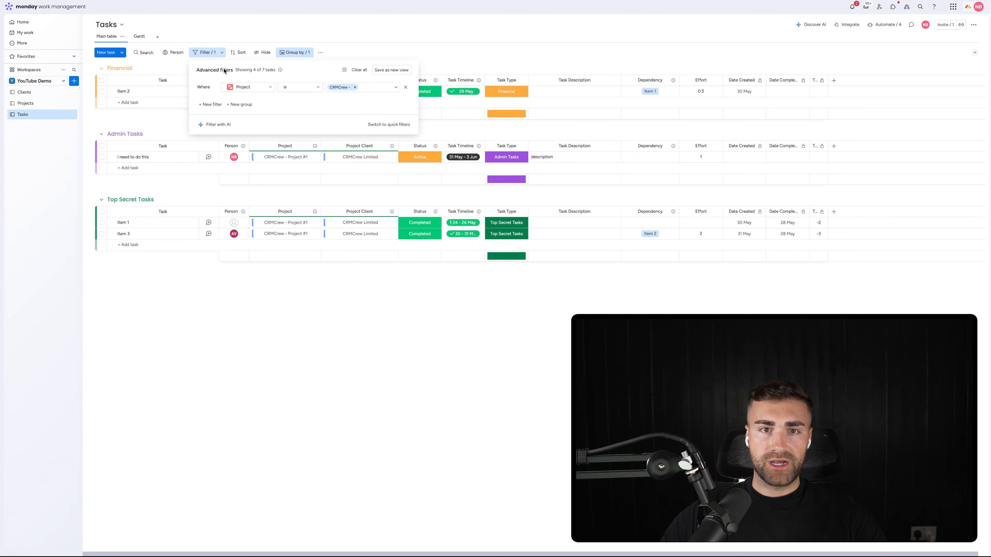
{"action": "left_click", "coordinate": [203, 105]}
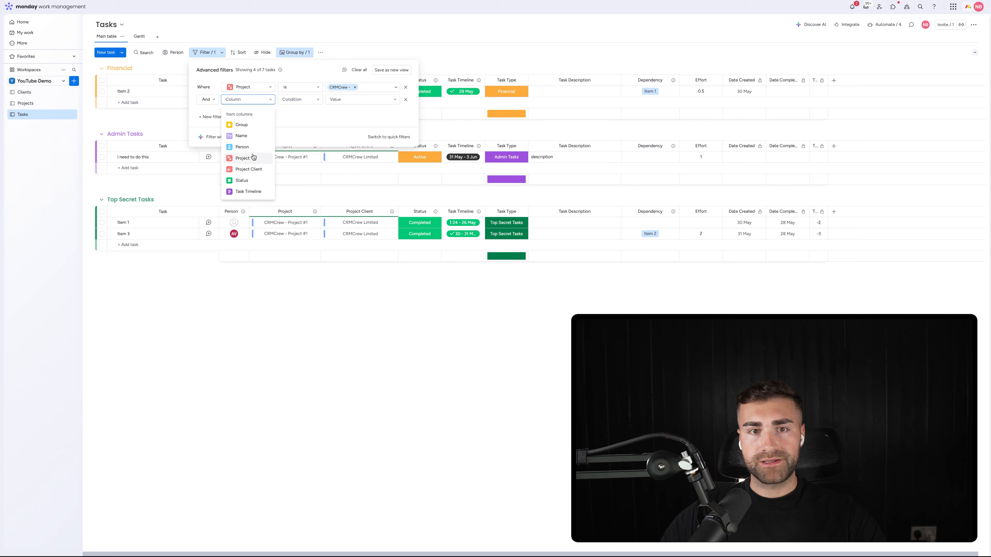
{"action": "left_click", "coordinate": [234, 180]}
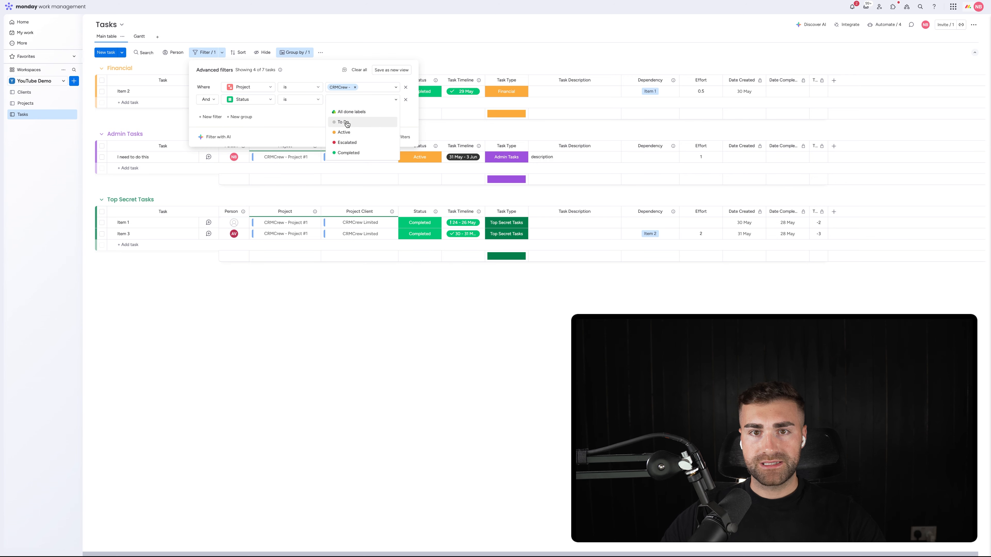
{"action": "left_click", "coordinate": [300, 99]}
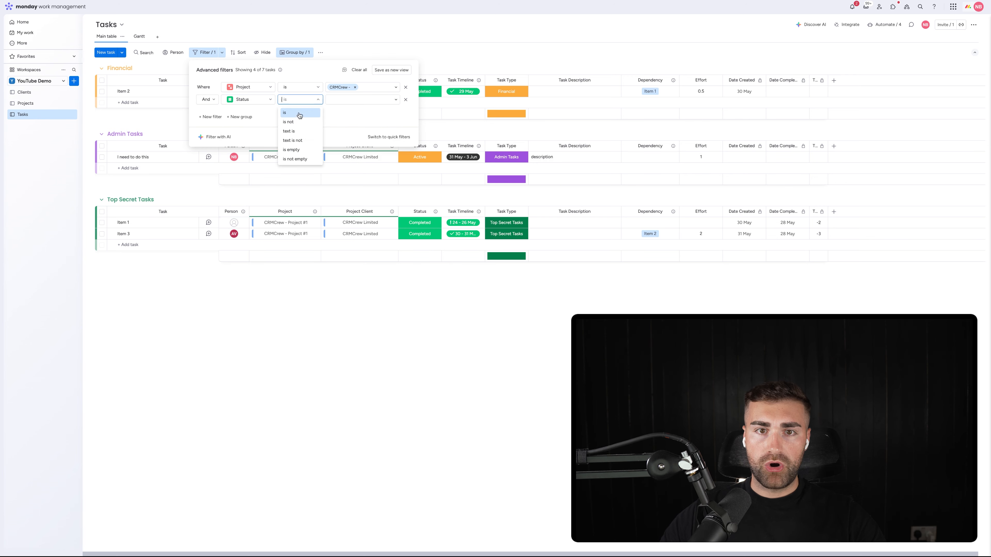
{"action": "left_click", "coordinate": [297, 116]}
{"action": "left_click", "coordinate": [348, 101]}
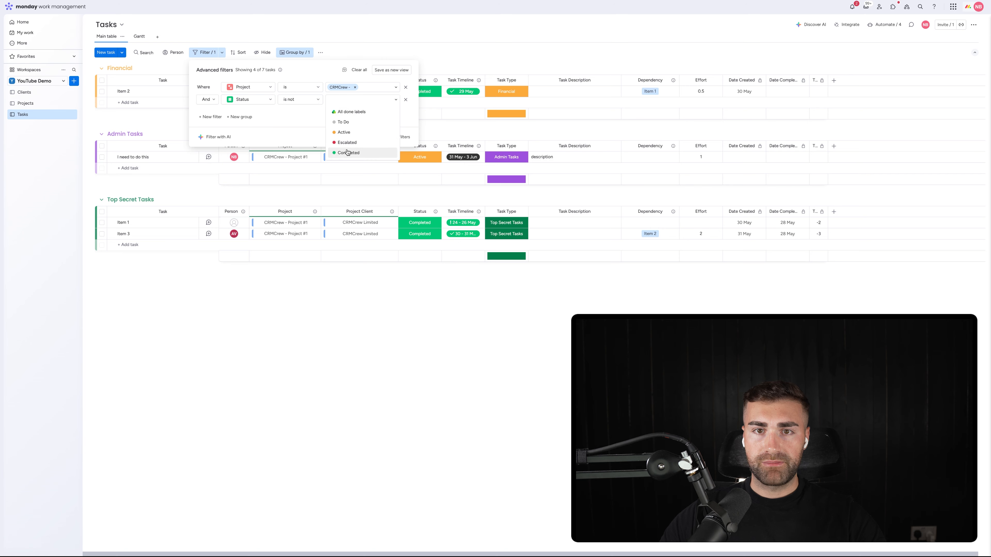
{"action": "left_click", "coordinate": [348, 152]}
{"action": "left_click", "coordinate": [392, 32]}
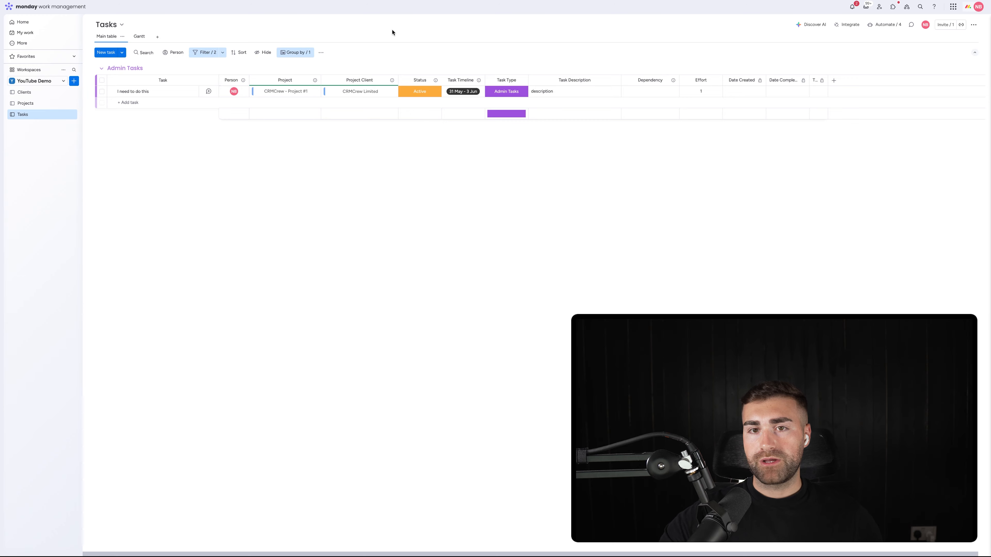
Step: Clear all filters and the Task Type grouping from the Tasks board
{"action": "left_click", "coordinate": [223, 53]}
{"action": "left_click", "coordinate": [359, 71]}
{"action": "left_click", "coordinate": [288, 52]}
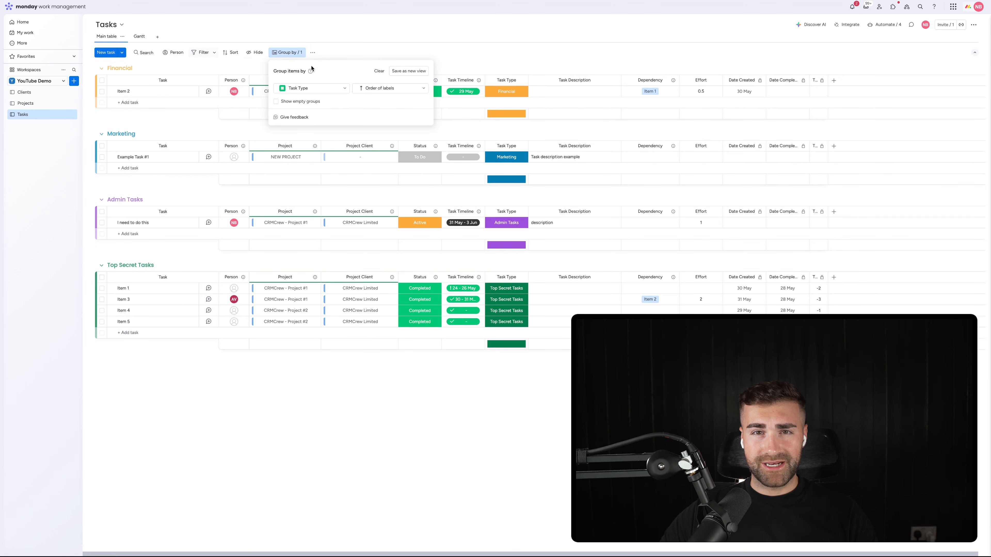
{"action": "left_click", "coordinate": [377, 71]}
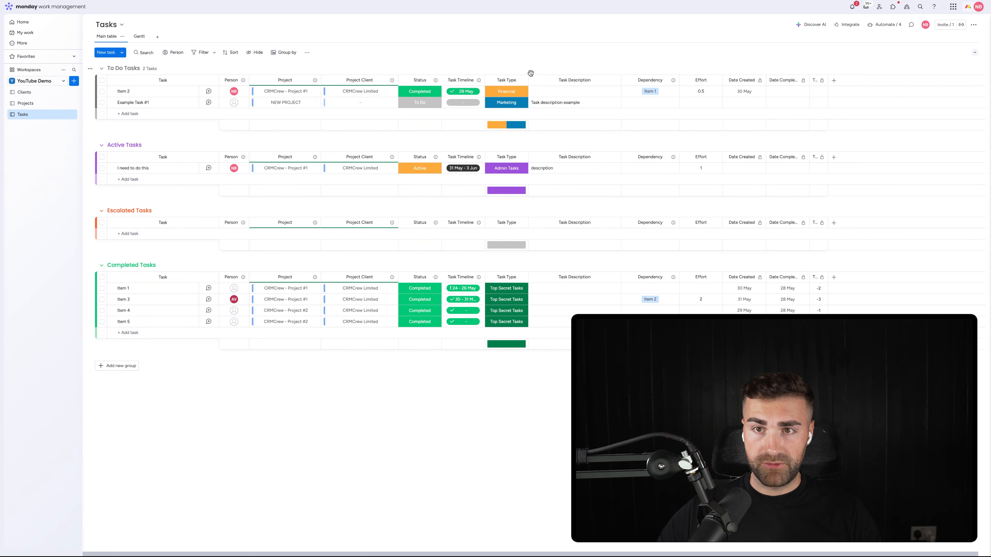
Step: Hide the column summary of the Task Type column
{"action": "left_click", "coordinate": [521, 80]}
{"action": "mouse_move", "coordinate": [558, 86]}
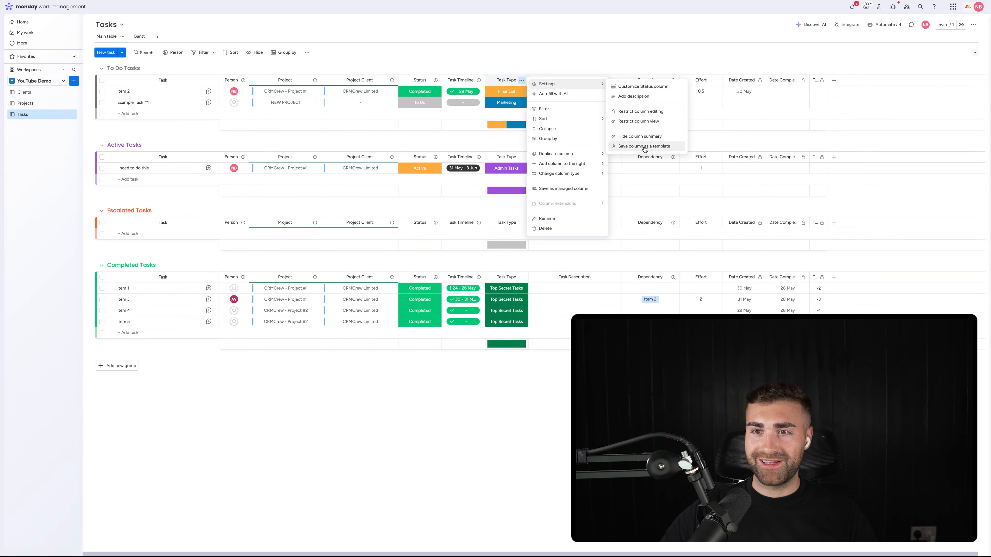
{"action": "left_click", "coordinate": [643, 137]}
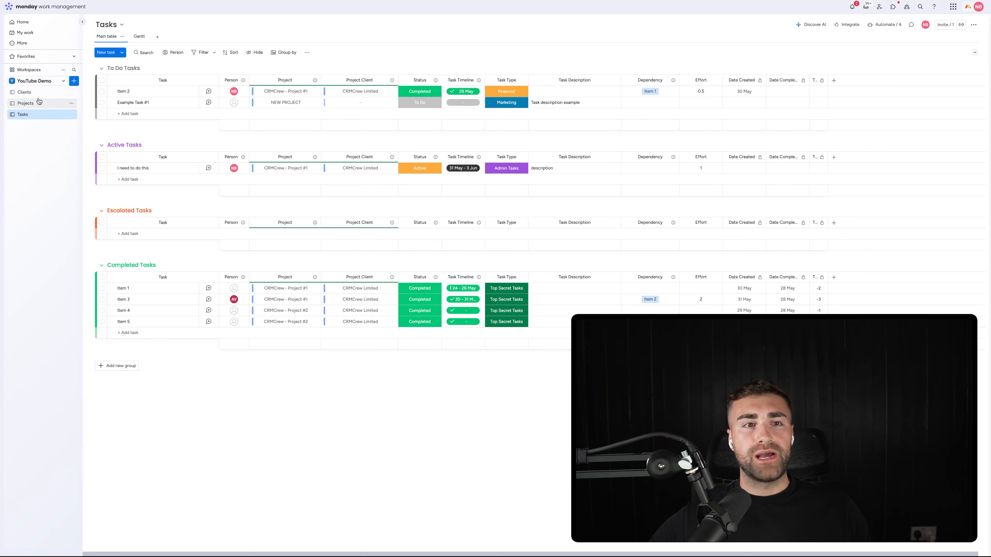
Step: View the Clients board and return to the Tasks board
{"action": "left_click", "coordinate": [30, 92]}
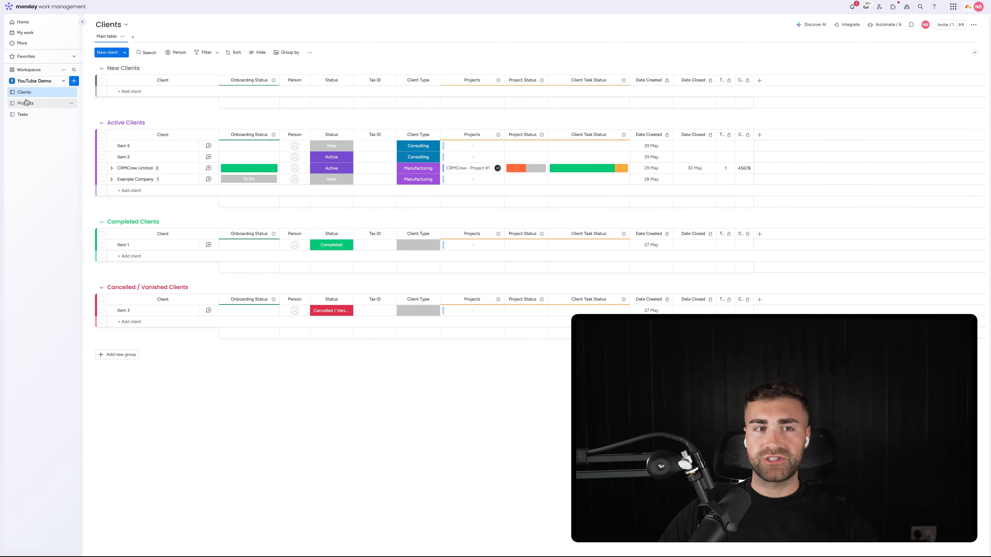
{"action": "left_click", "coordinate": [37, 115]}
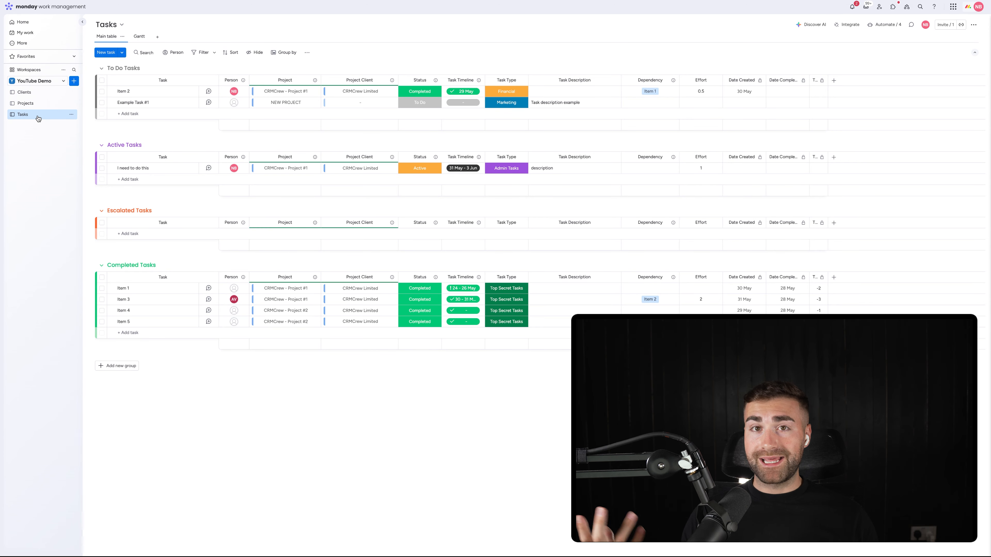
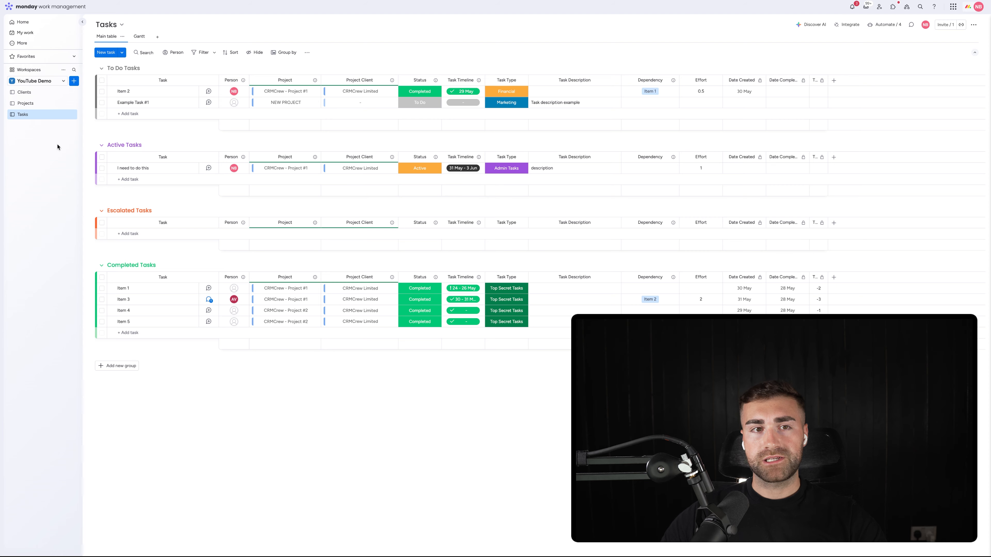
Step: Create a new dashboard named "Projects Dashboard" in the YouTube Demo workspace with Main privacy
{"action": "left_click", "coordinate": [73, 81]}
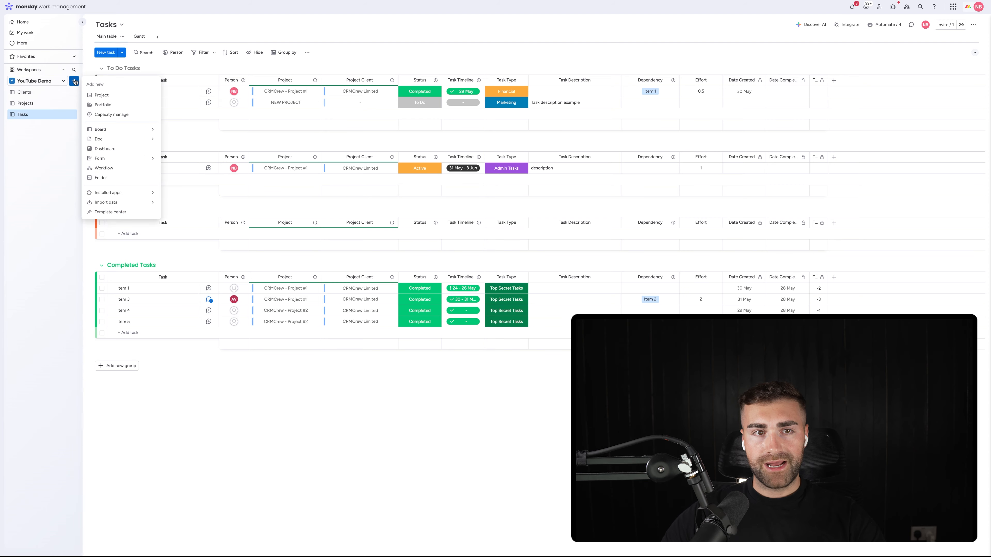
{"action": "left_click", "coordinate": [128, 148]}
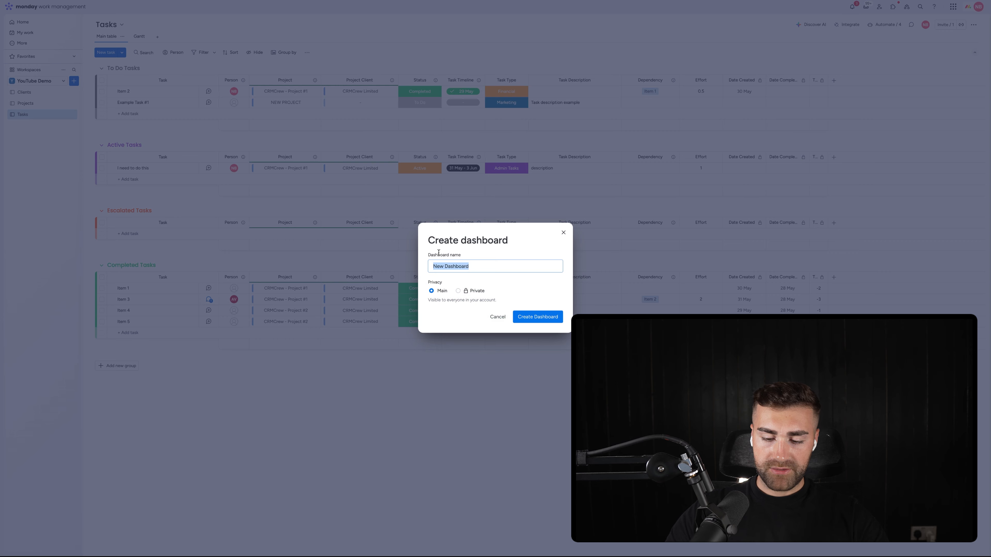
{"action": "type", "text": "Projec"}
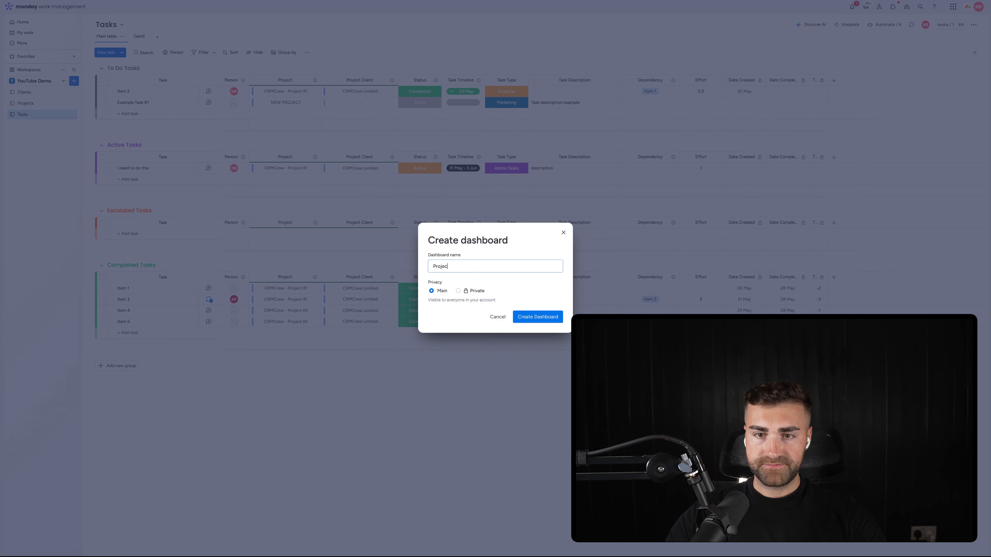
{"action": "type", "text": "ts Dashboard"}
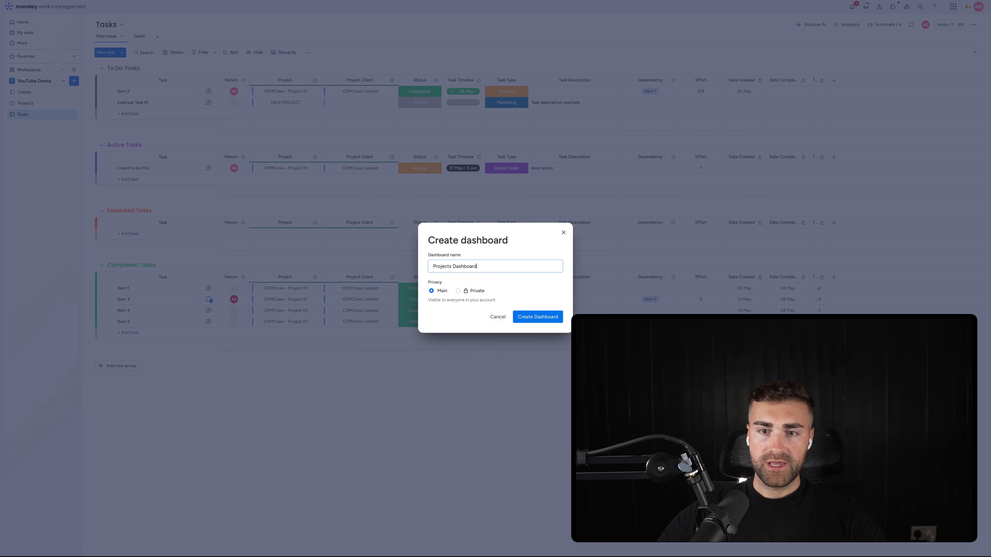
{"action": "left_click", "coordinate": [537, 317]}
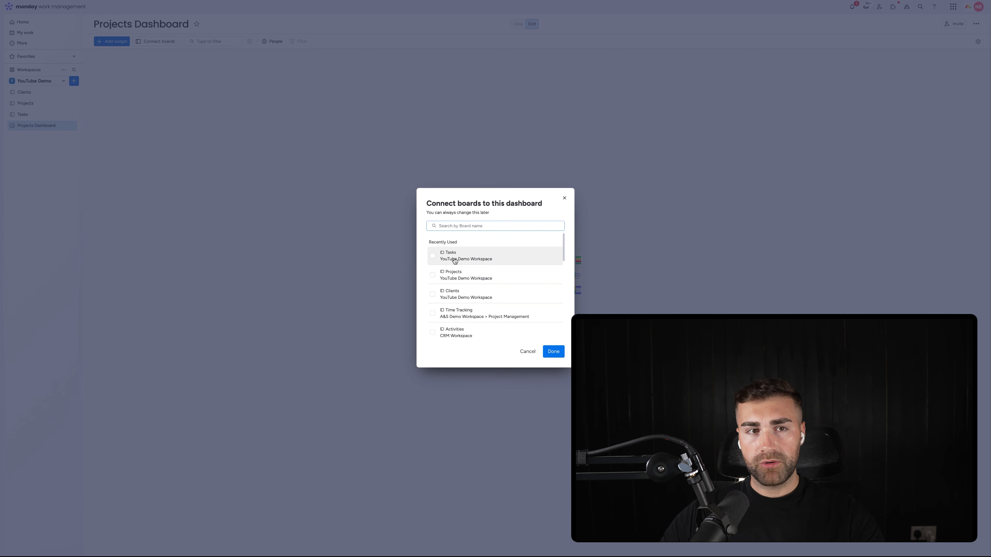
Step: Connect the Tasks, Projects and Clients boards from the YouTube Demo Workspace to the dashboard
{"action": "left_click", "coordinate": [454, 259]}
{"action": "left_click", "coordinate": [456, 289]}
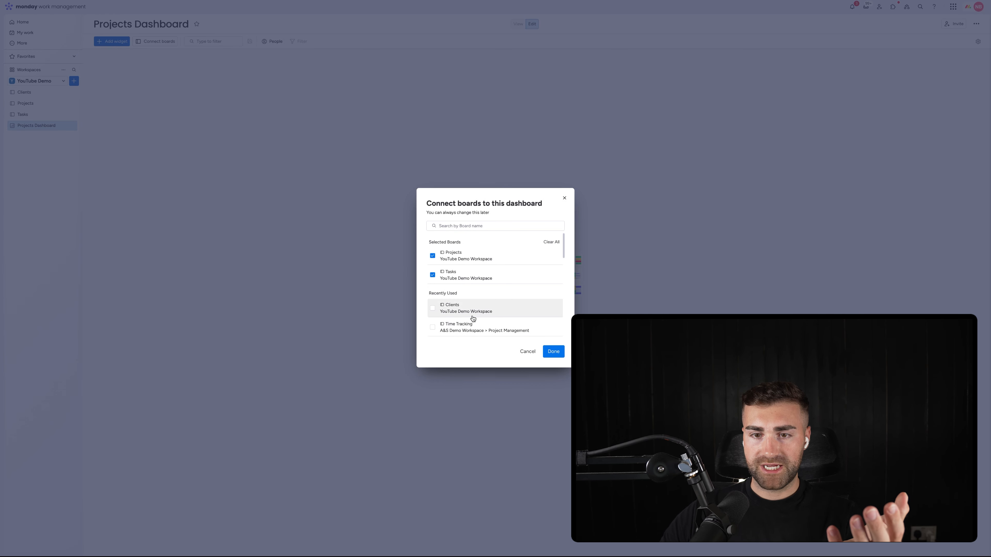
{"action": "left_click", "coordinate": [467, 310]}
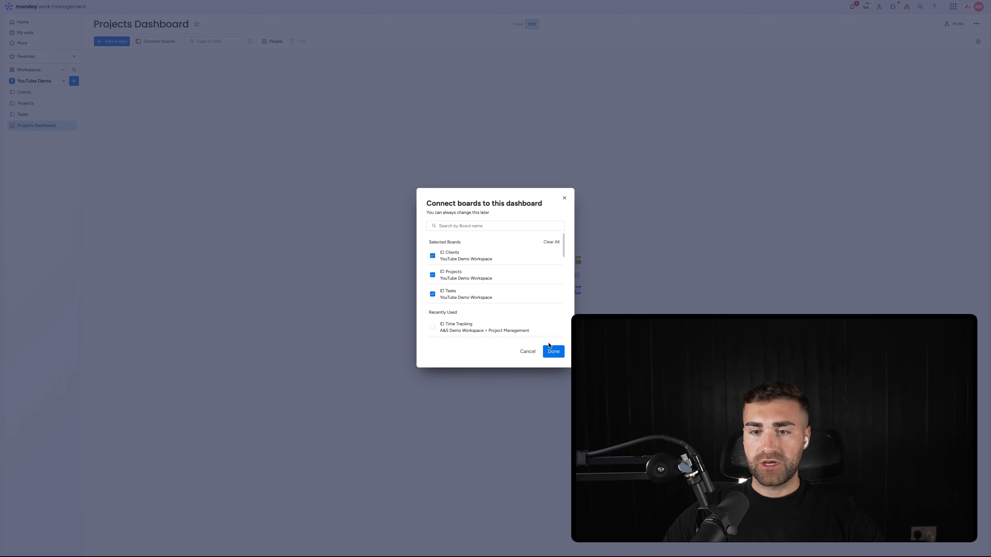
{"action": "left_click", "coordinate": [553, 351]}
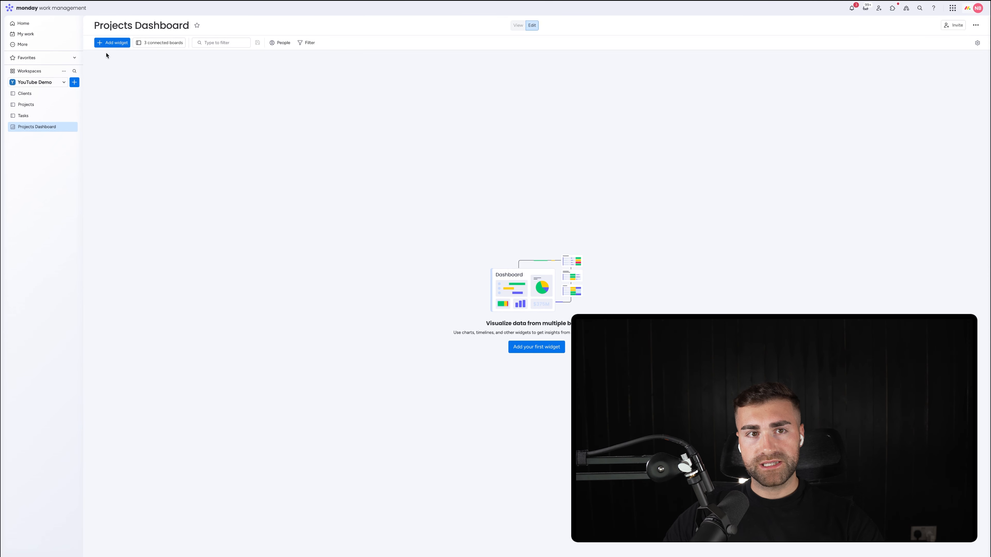
Step: Add a Numbers widget to the dashboard and title it "Avg. Time To Complete A Project"
{"action": "left_click", "coordinate": [108, 42]}
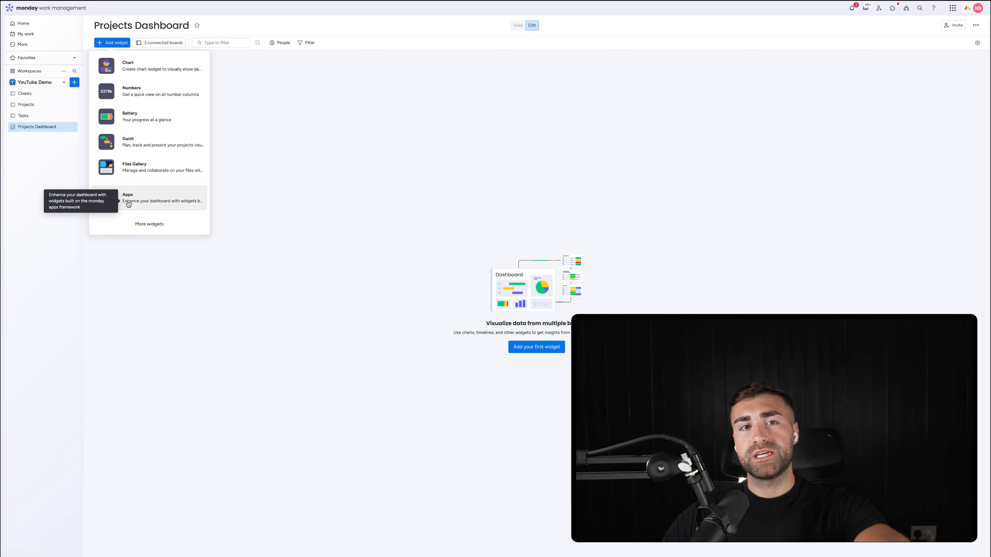
{"action": "left_click", "coordinate": [137, 94]}
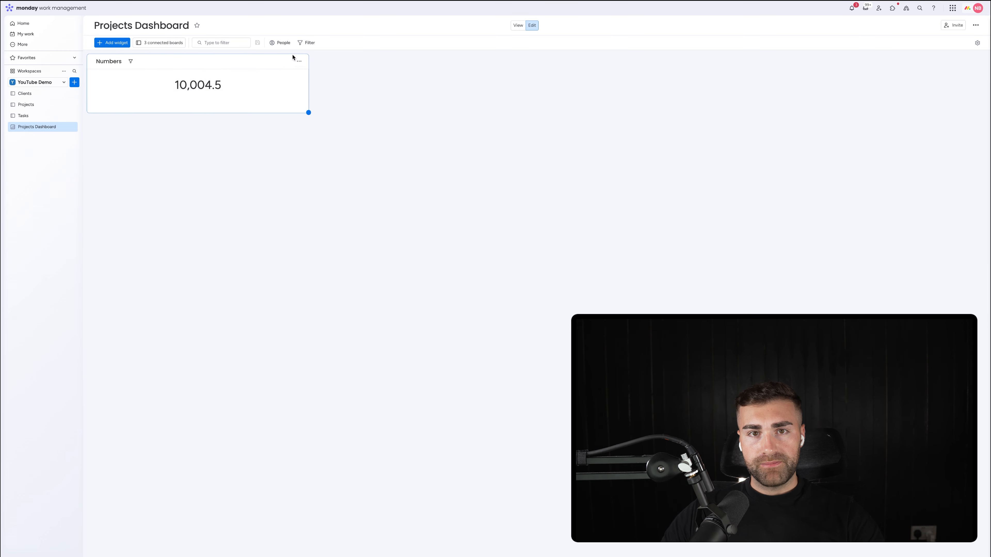
{"action": "left_click", "coordinate": [103, 61]}
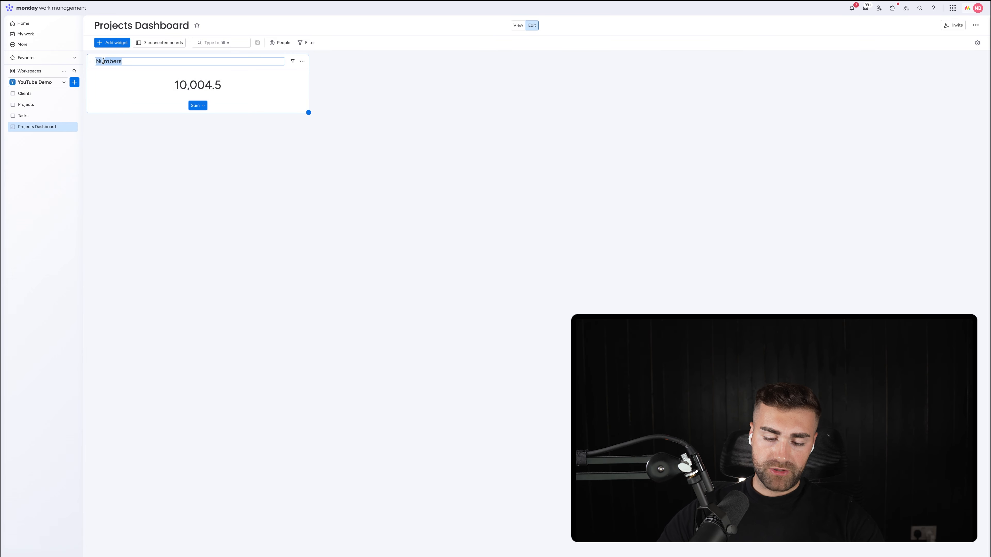
{"action": "type", "text": "Avg. Time To Complete A Projec"}
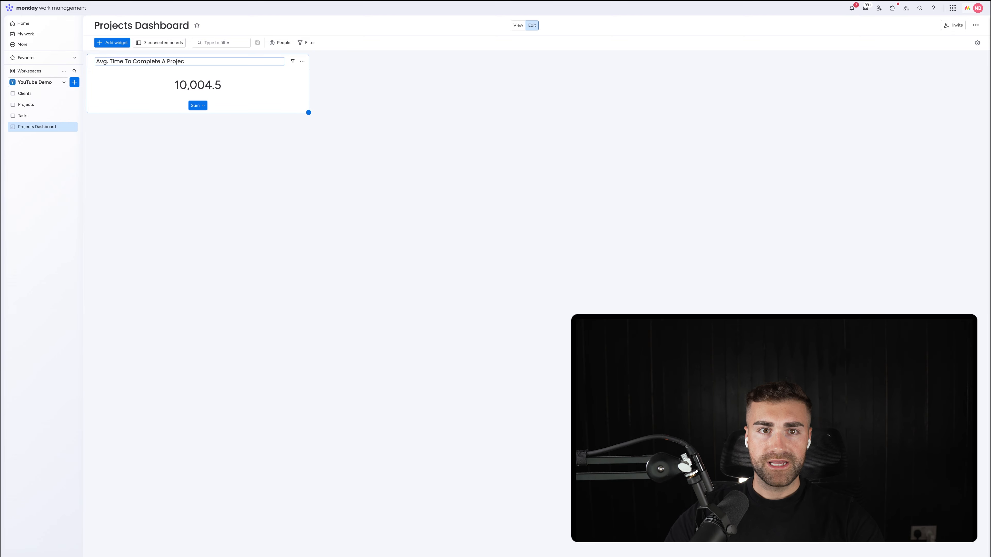
{"action": "type", "text": "t"}
{"action": "key", "text": "Return"}
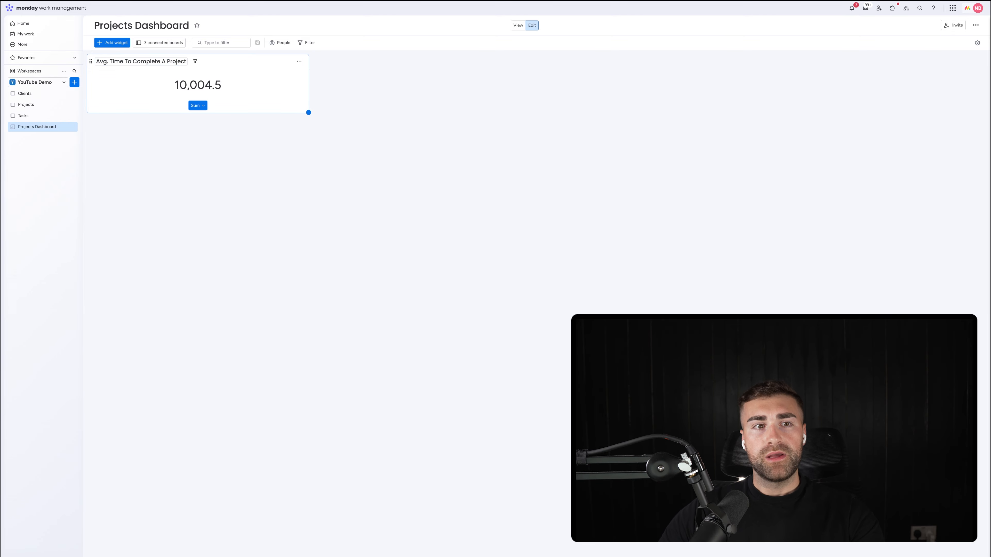
Step: On the Projects board, set the completion date of CRMCrew - Project #2 to 30 May
{"action": "left_click", "coordinate": [39, 105]}
{"action": "scroll", "coordinate": [942, 79], "scroll_direction": "right", "scroll_amount": 5}
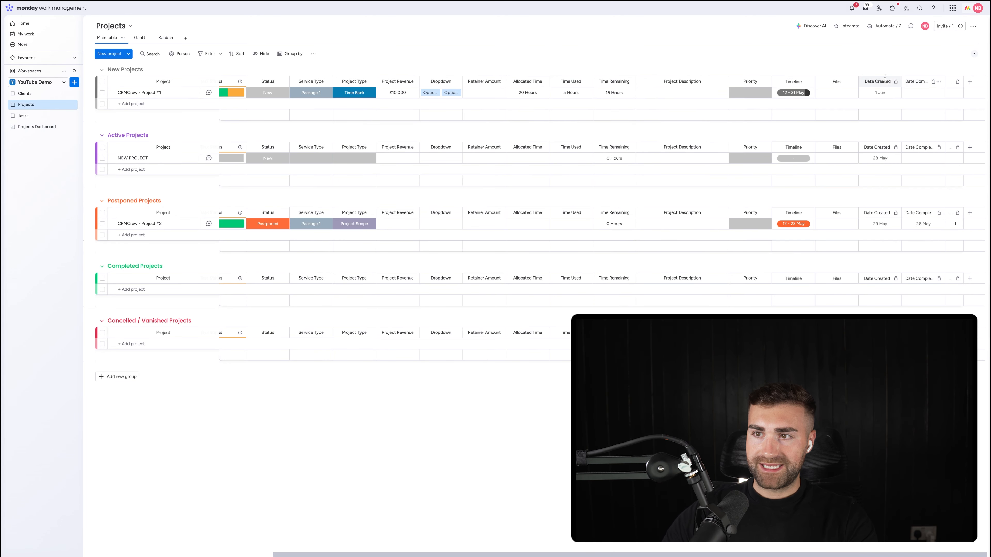
{"action": "left_click", "coordinate": [921, 224]}
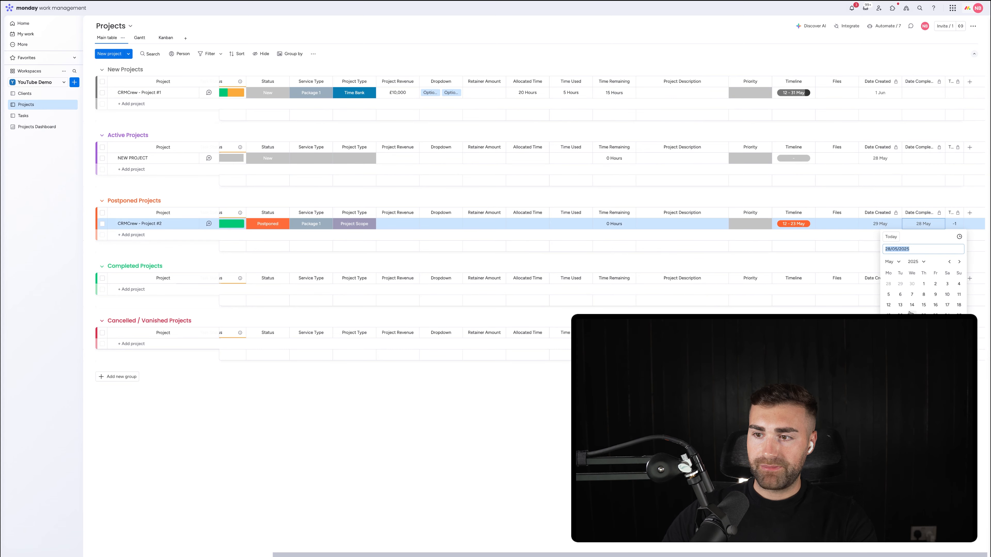
{"action": "left_click", "coordinate": [935, 326]}
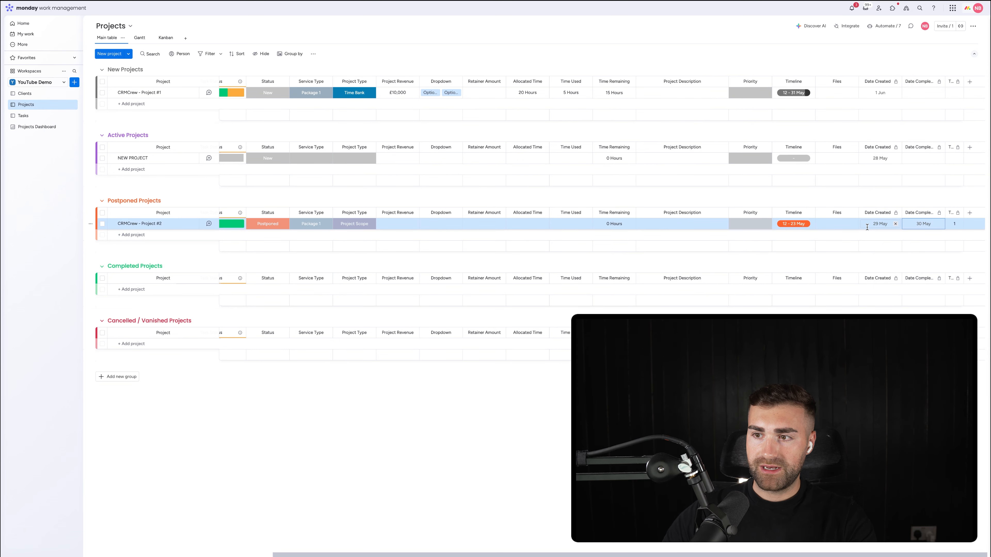
{"action": "left_click", "coordinate": [926, 227]}
{"action": "left_click", "coordinate": [923, 202]}
{"action": "left_click", "coordinate": [924, 198]}
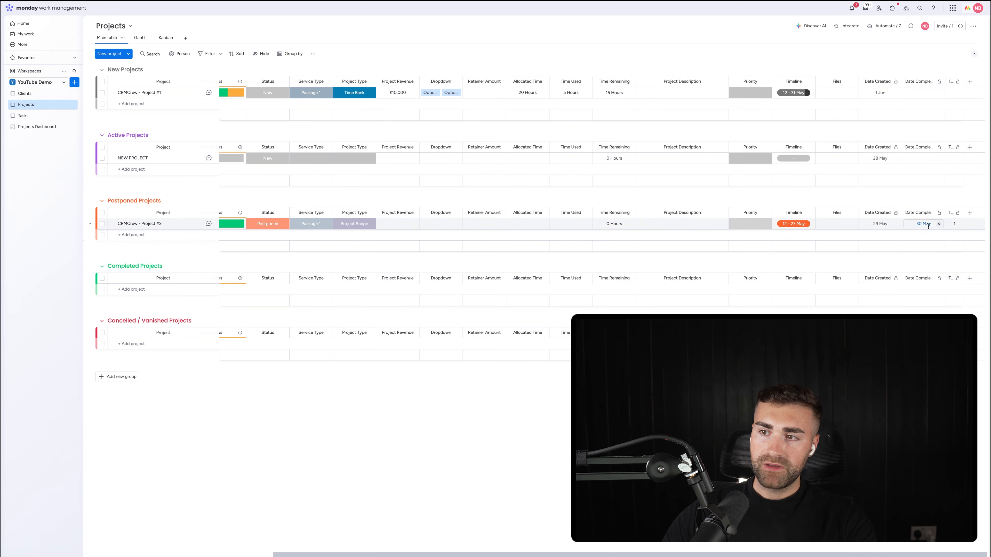
Step: Change the status of CRMCrew - Project #2 in the Postponed Projects group to Completed
{"action": "scroll", "coordinate": [232, 223], "scroll_direction": "left", "scroll_amount": 5}
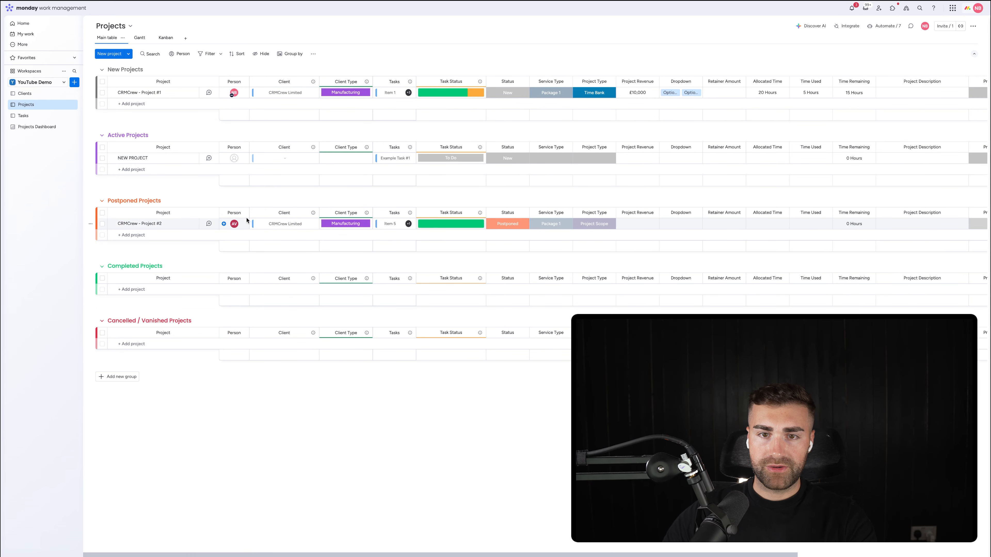
{"action": "left_click", "coordinate": [508, 224]}
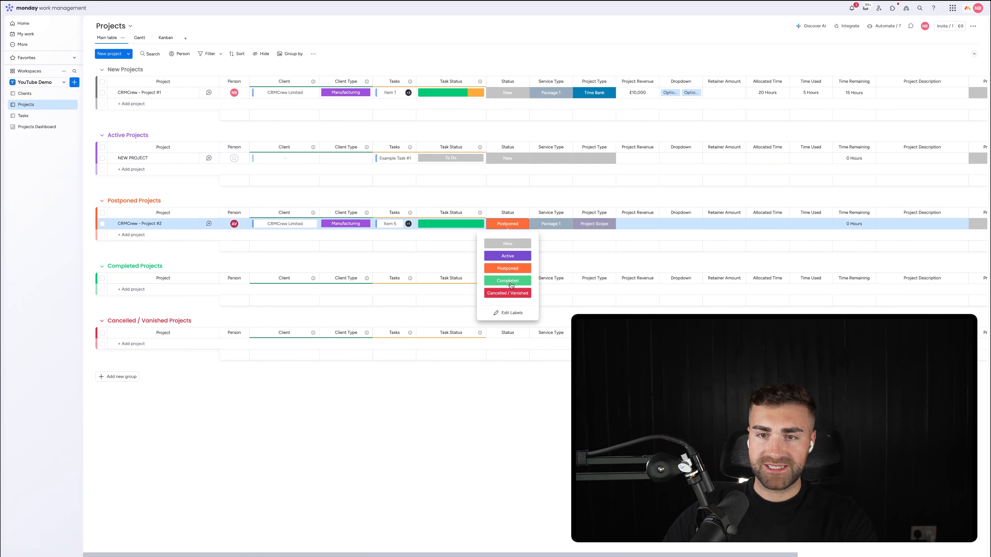
{"action": "left_click", "coordinate": [507, 279]}
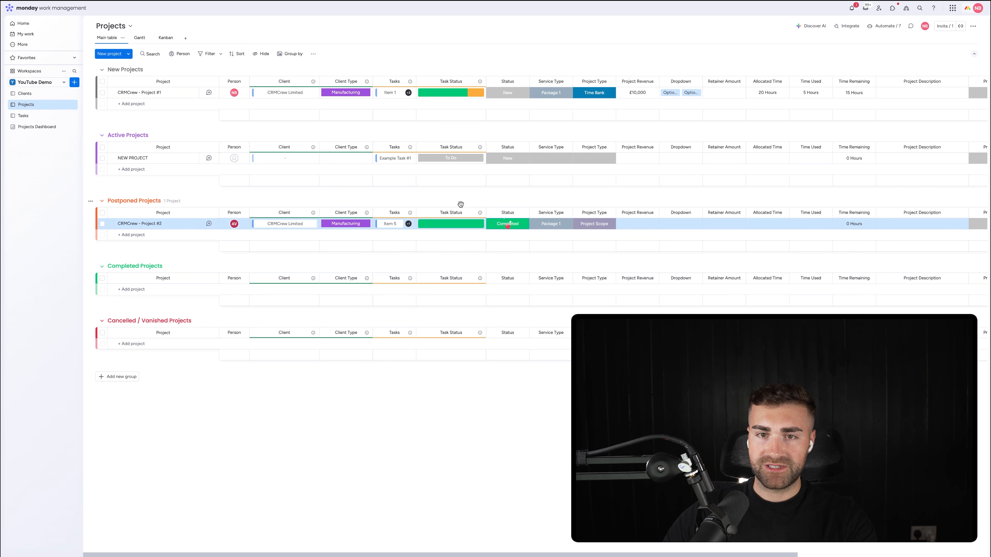
Step: Return to Projects Dashboard and restrict the average-time widget's source boards to Projects, excluding Tasks and Clients
{"action": "left_click", "coordinate": [26, 127]}
{"action": "left_click", "coordinate": [298, 62]}
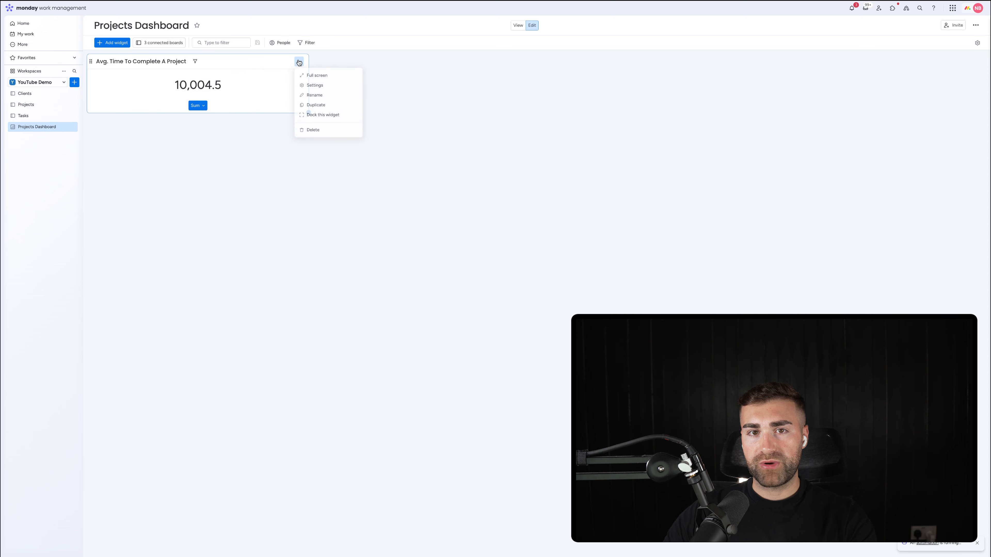
{"action": "left_click", "coordinate": [318, 86]}
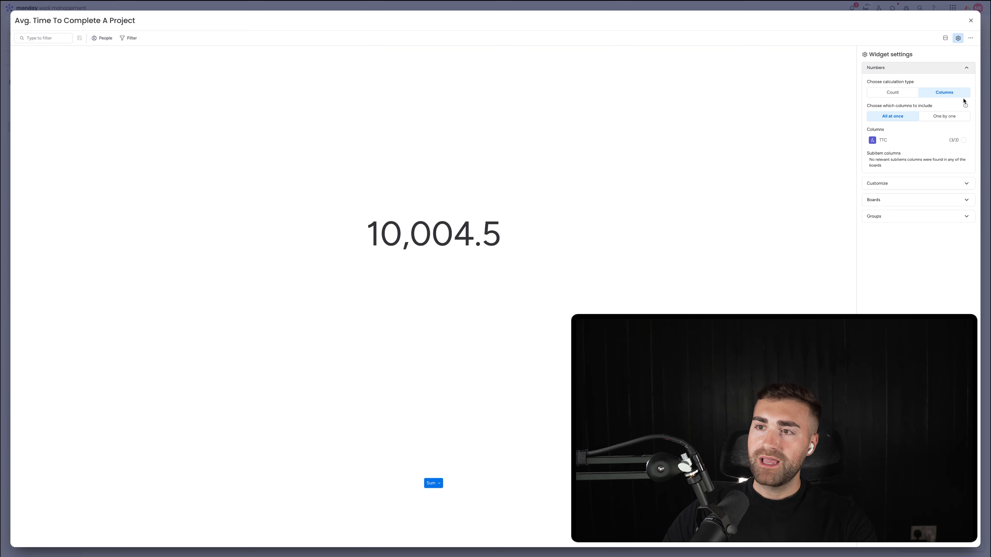
{"action": "left_click", "coordinate": [896, 93]}
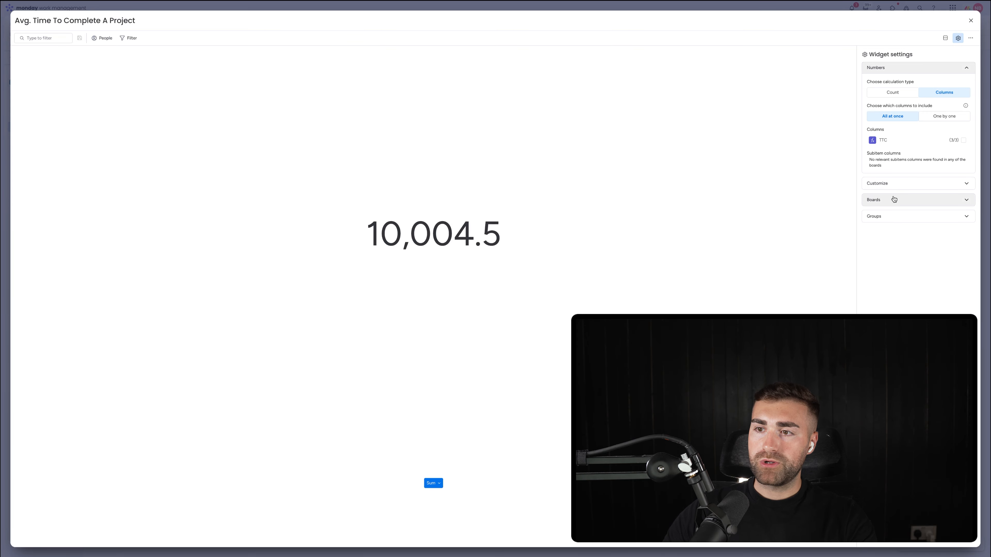
{"action": "double_click", "coordinate": [874, 199]}
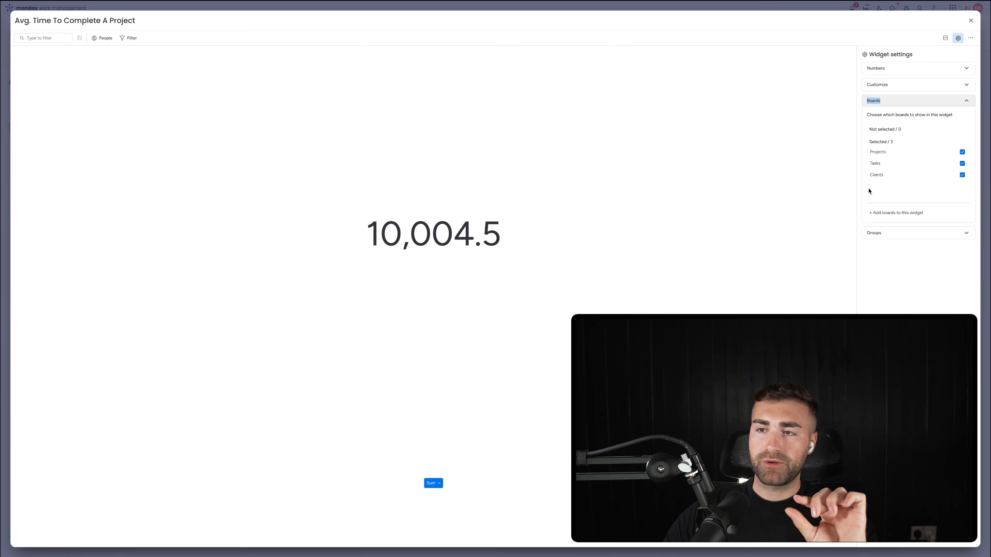
{"action": "left_click", "coordinate": [876, 176]}
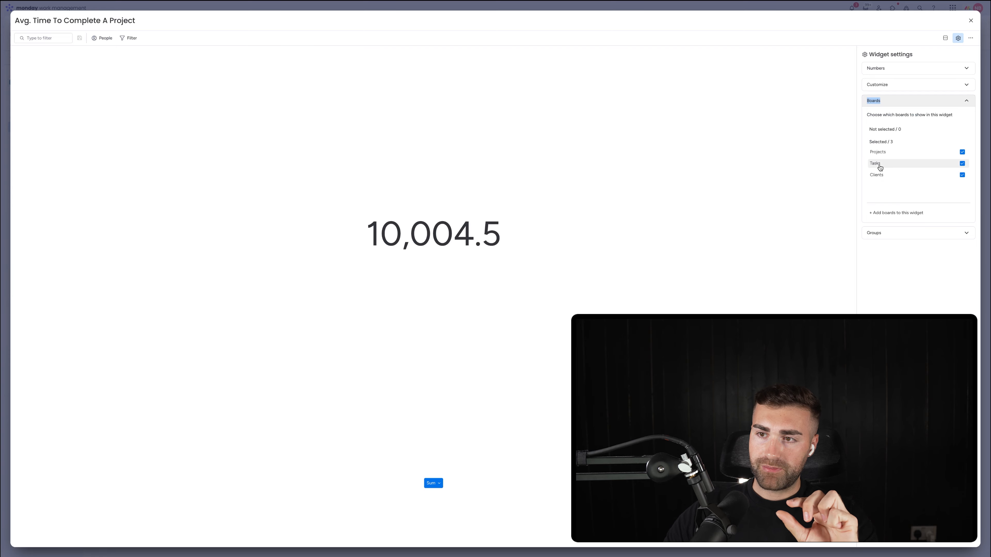
{"action": "left_click", "coordinate": [877, 175]}
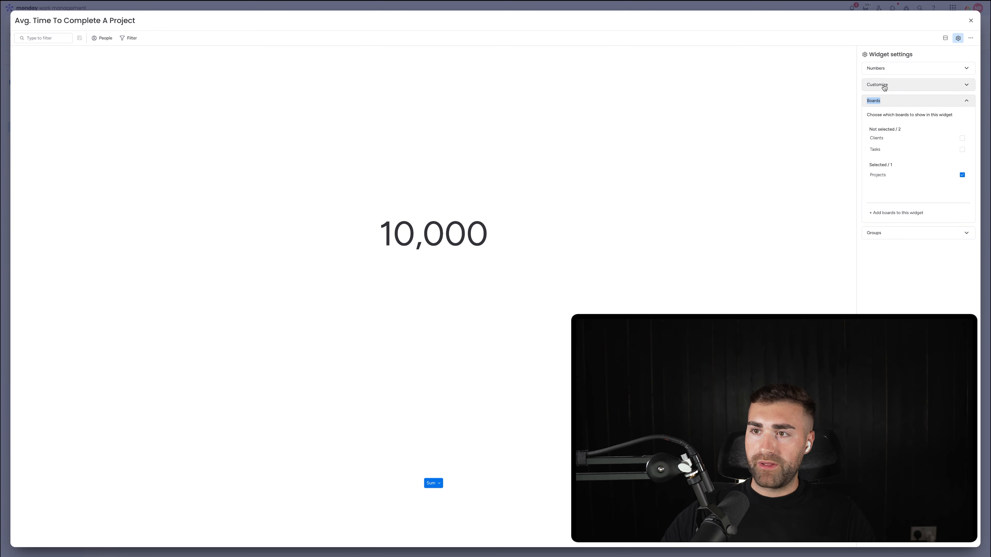
Step: Choose the widget's columns one by one, including only TTC in place of Project Revenue
{"action": "left_click", "coordinate": [893, 67]}
{"action": "left_click", "coordinate": [948, 116]}
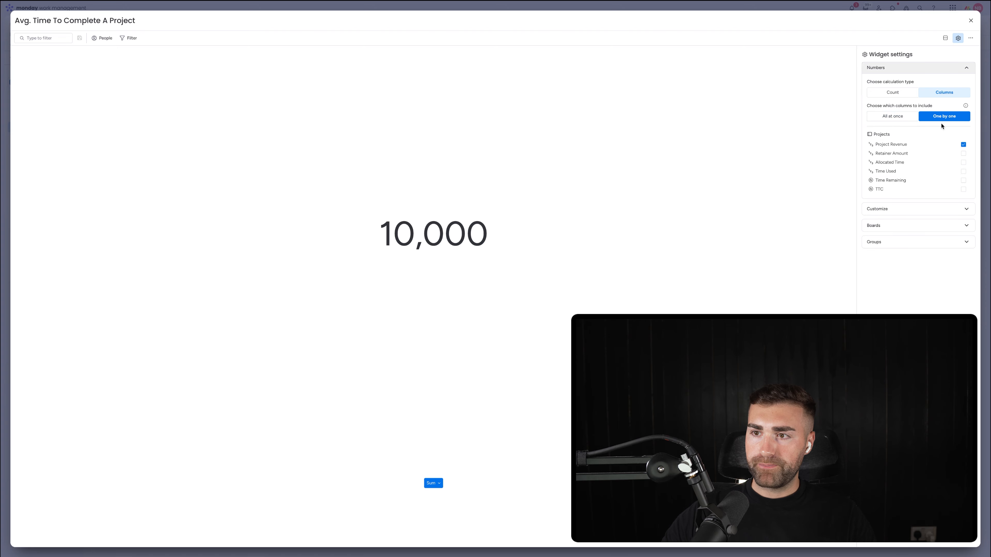
{"action": "left_click", "coordinate": [920, 144]}
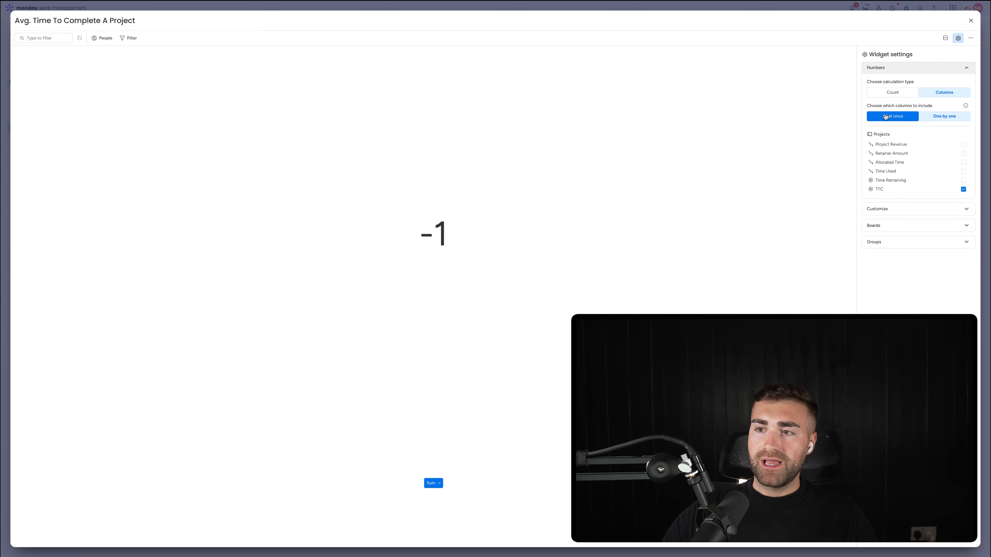
Step: Set the widget to the Average function with no decimal places and the custom unit "Days" after the number
{"action": "left_click", "coordinate": [879, 208]}
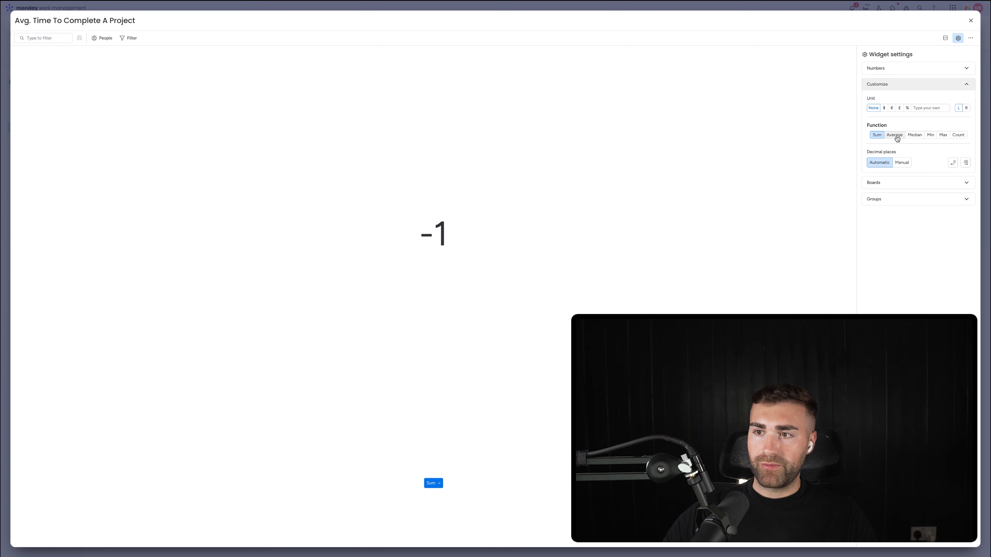
{"action": "left_click", "coordinate": [902, 162]}
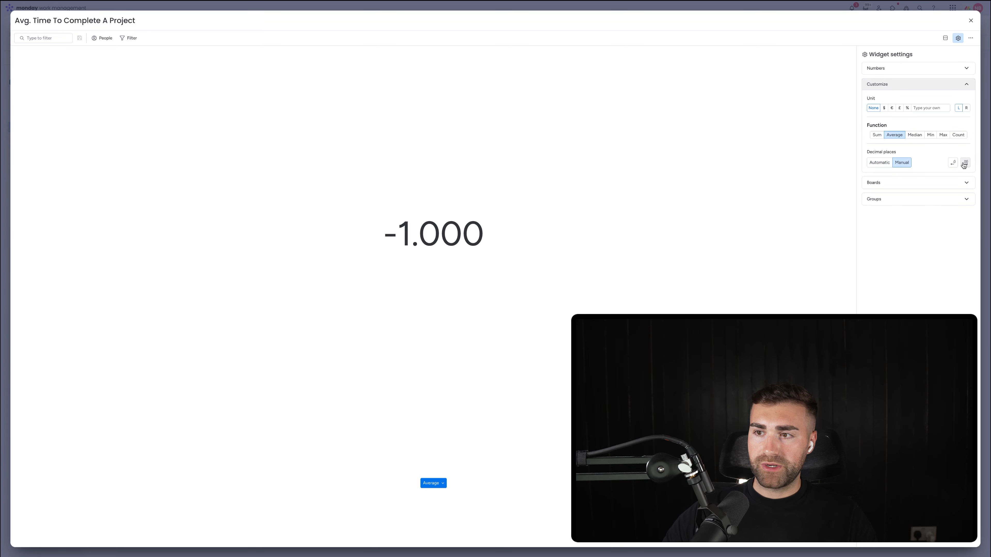
{"action": "left_click", "coordinate": [954, 162]}
{"action": "left_click", "coordinate": [954, 163]}
{"action": "left_click", "coordinate": [955, 163]}
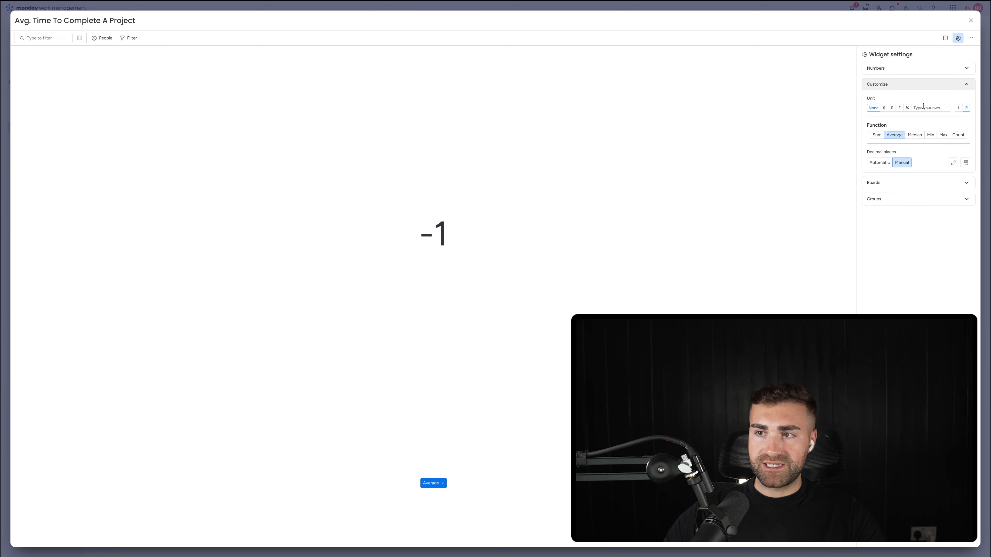
{"action": "left_click", "coordinate": [914, 106]}
{"action": "type", "text": "Days"}
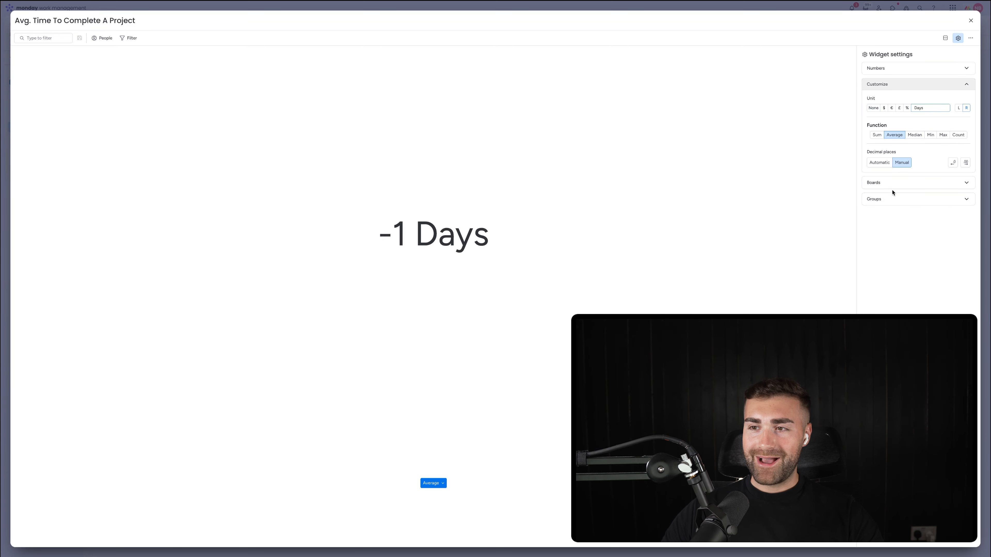
Step: Limit the widget's groups to Completed Projects by excluding the New, Active, Postponed and Cancelled / Vanished Projects groups
{"action": "left_click", "coordinate": [891, 198]}
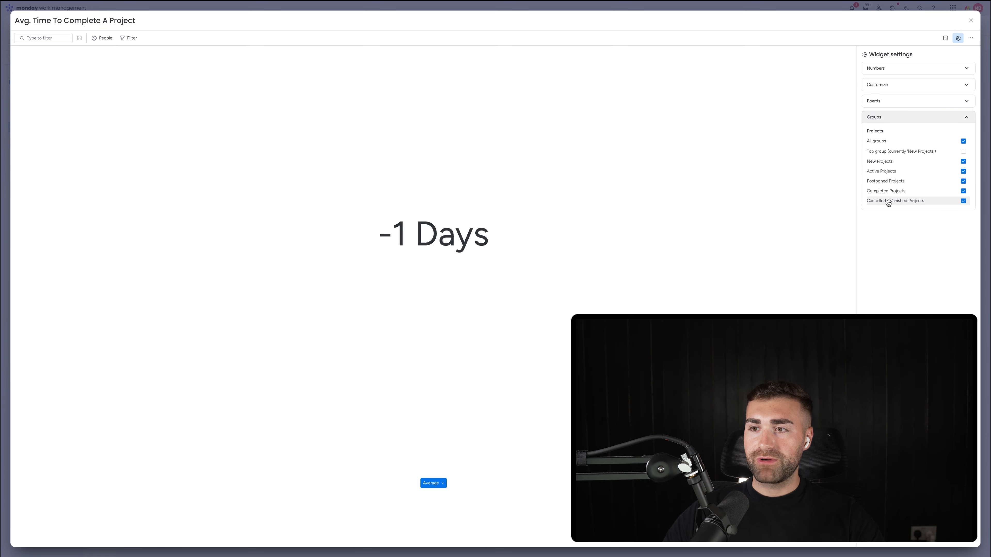
{"action": "left_click", "coordinate": [888, 201]}
{"action": "left_click", "coordinate": [885, 182]}
{"action": "left_click", "coordinate": [883, 172]}
{"action": "left_click", "coordinate": [881, 161]}
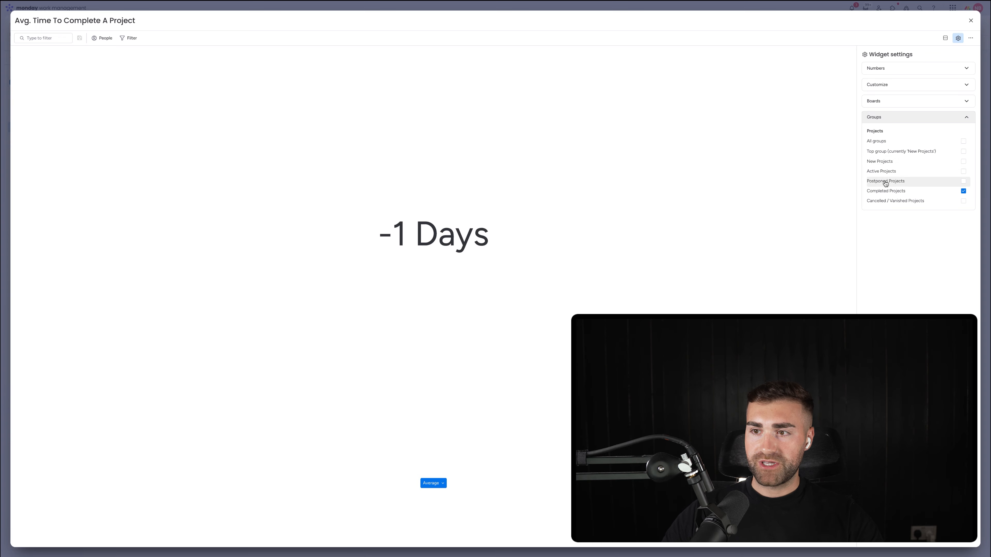
{"action": "left_click", "coordinate": [881, 102]}
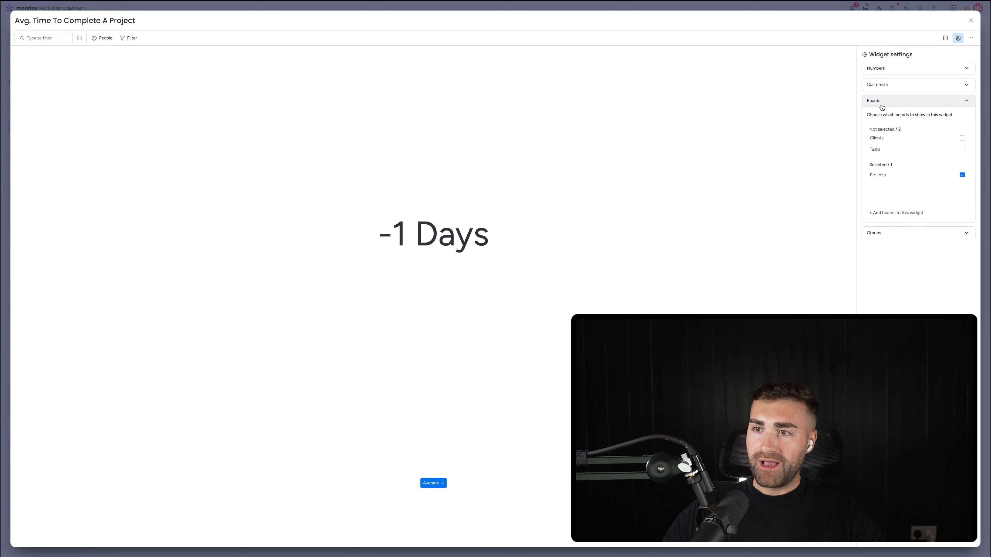
Step: Review the average project time widget's customization and column settings and close the widget
{"action": "left_click", "coordinate": [889, 89]}
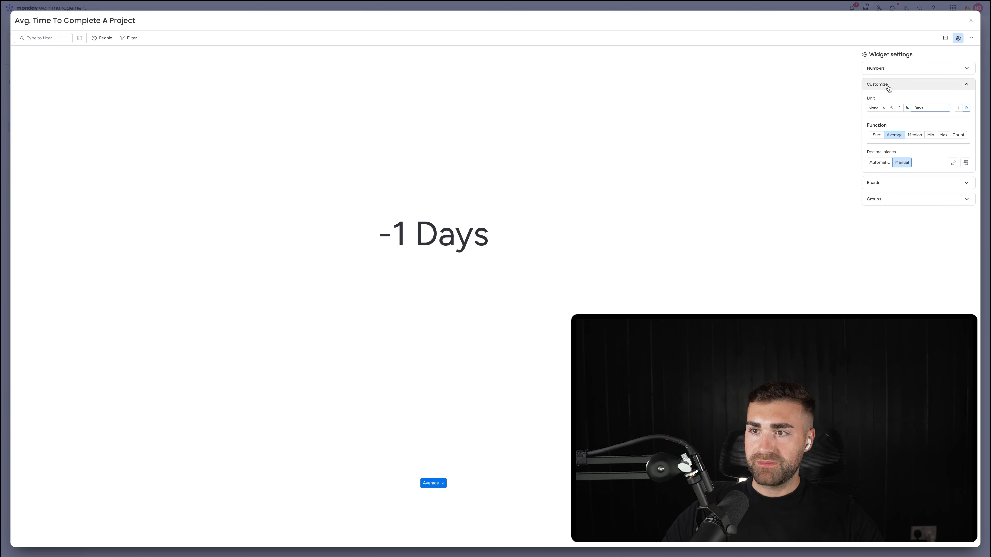
{"action": "left_click", "coordinate": [889, 69]}
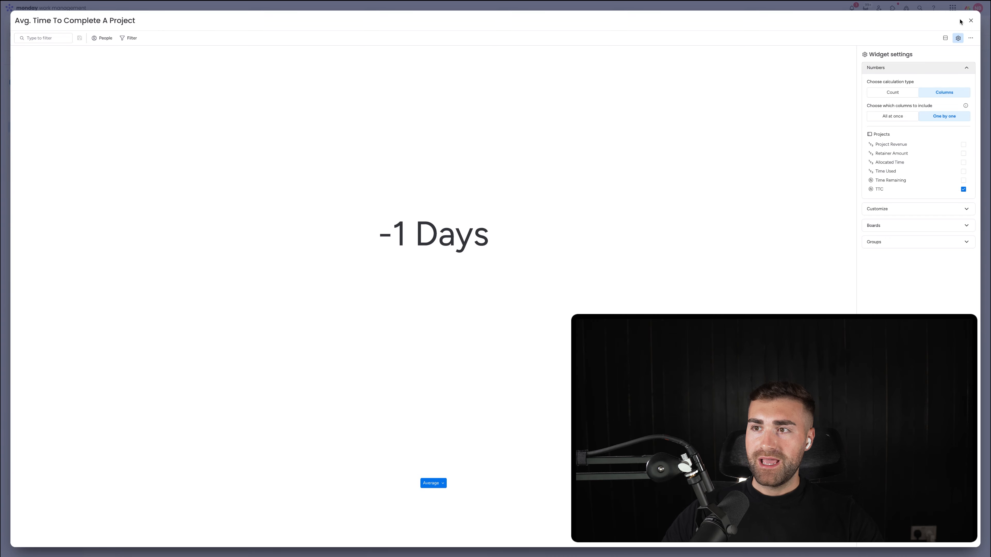
{"action": "left_click", "coordinate": [971, 21]}
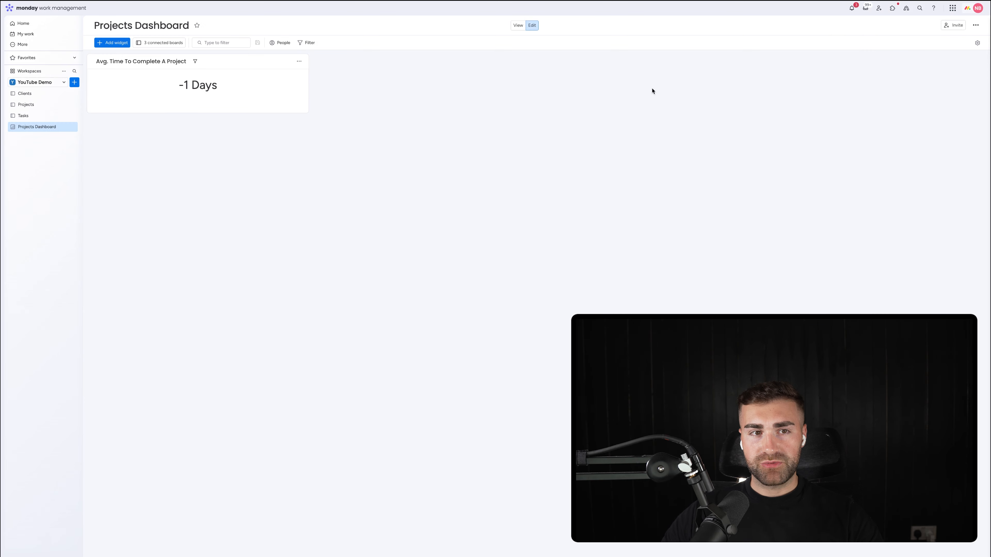
Step: On the Projects board, set the completion date of CRMCrew - Project #2 to 31 May and return to Projects Dashboard
{"action": "left_click", "coordinate": [37, 108]}
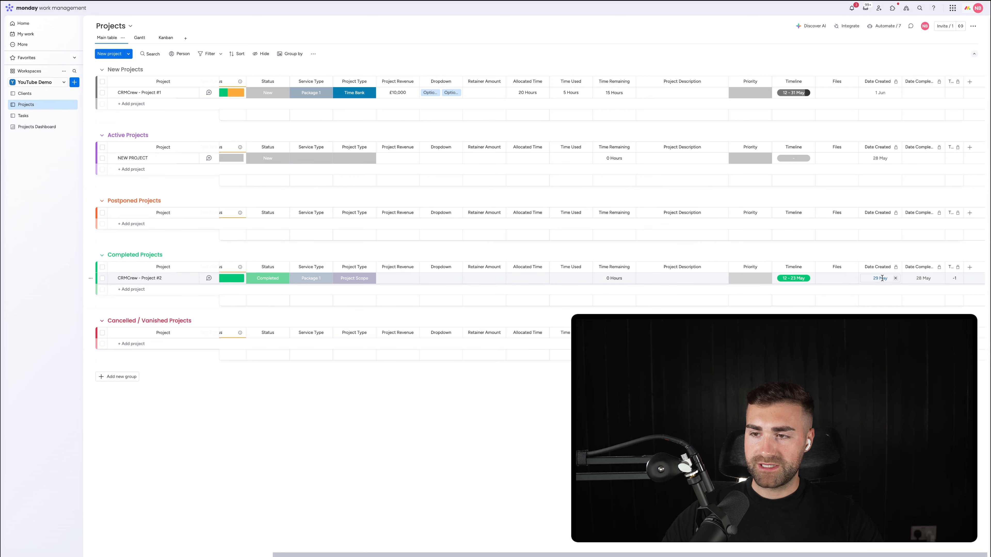
{"action": "left_click", "coordinate": [921, 280]}
{"action": "left_click", "coordinate": [946, 381]}
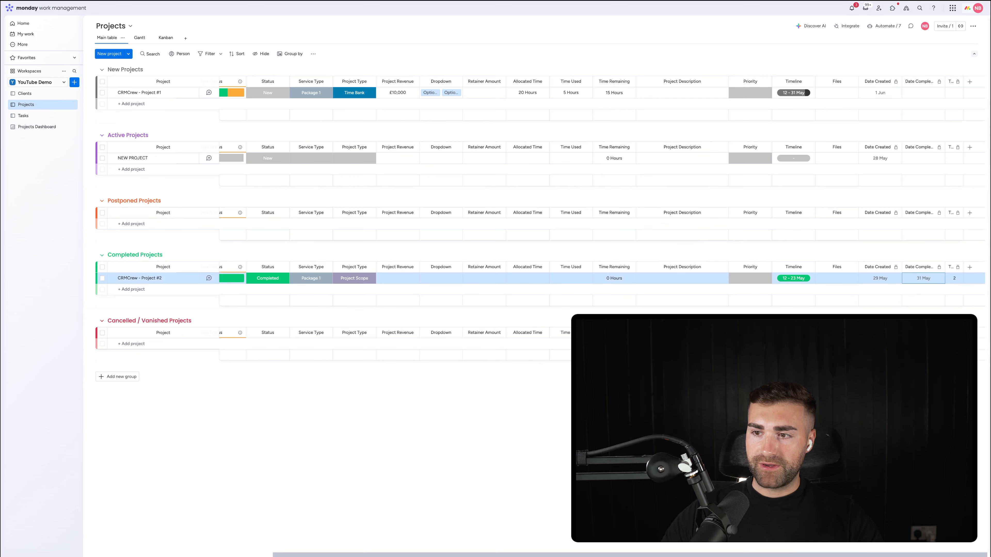
{"action": "left_click", "coordinate": [32, 127]}
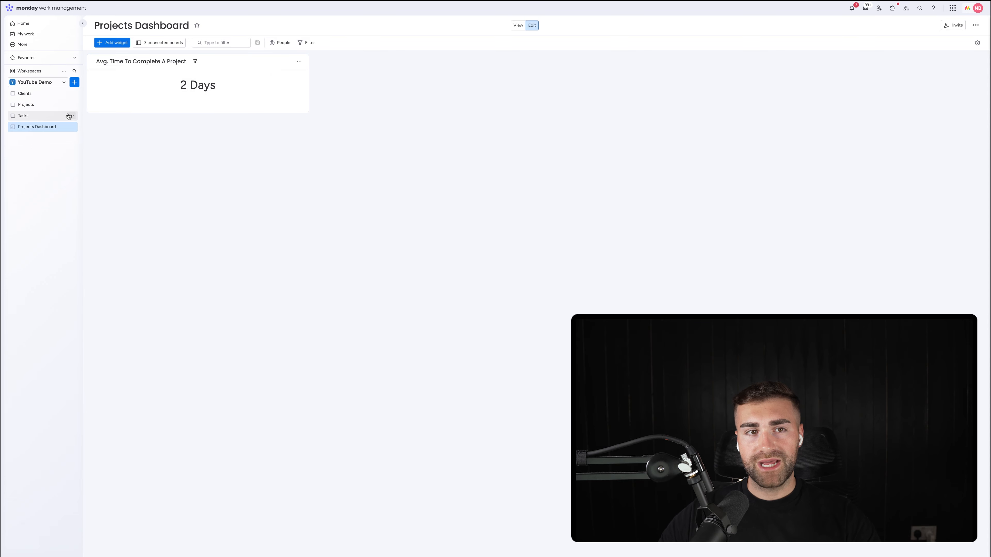
Step: On the Projects board, set the Date Created of NEW PROJECT to 1 May
{"action": "left_click", "coordinate": [60, 103]}
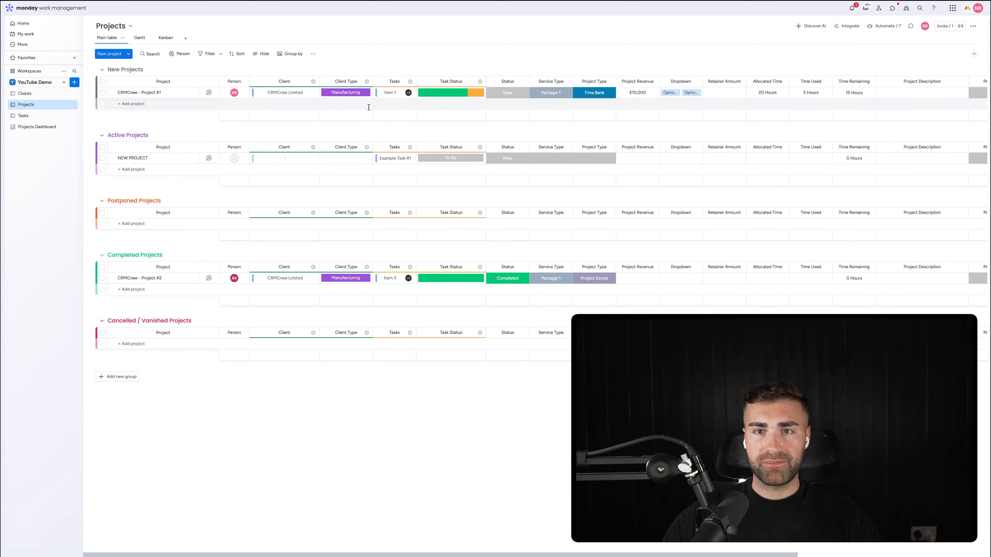
{"action": "left_click", "coordinate": [516, 91]}
{"action": "scroll", "coordinate": [516, 89], "scroll_direction": "right", "scroll_amount": 6}
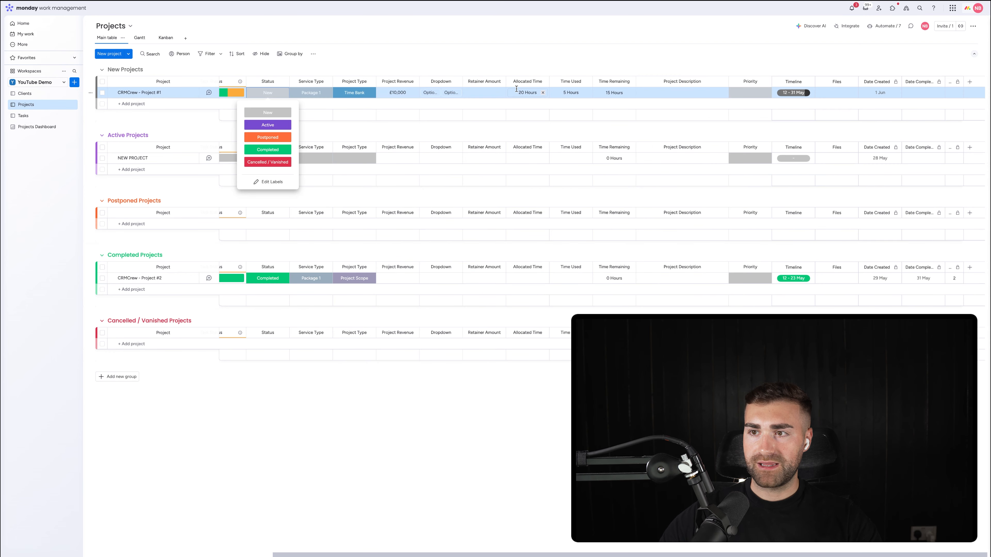
{"action": "left_click", "coordinate": [892, 160]}
{"action": "left_click", "coordinate": [882, 158]}
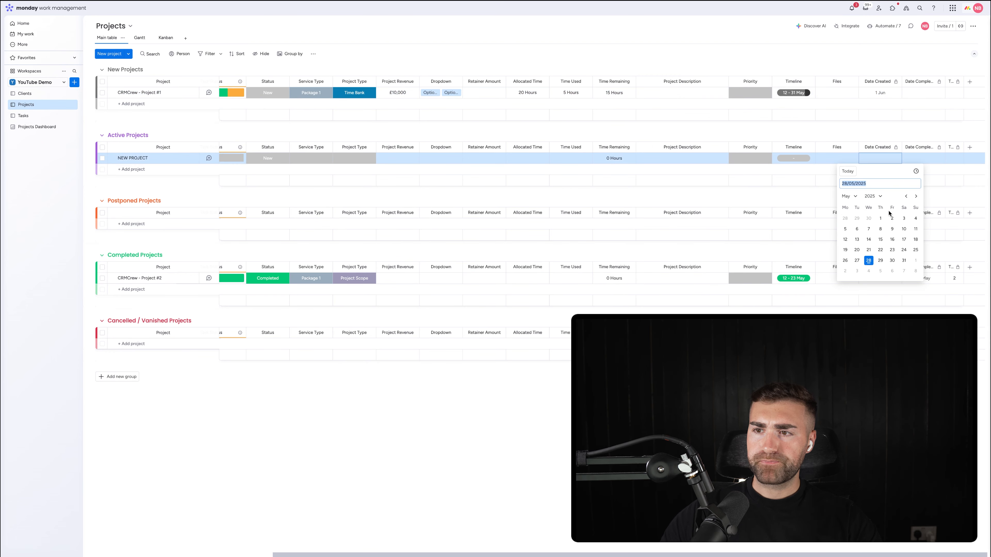
{"action": "left_click", "coordinate": [883, 218]}
{"action": "scroll", "coordinate": [491, 161], "scroll_direction": "left", "scroll_amount": 6}
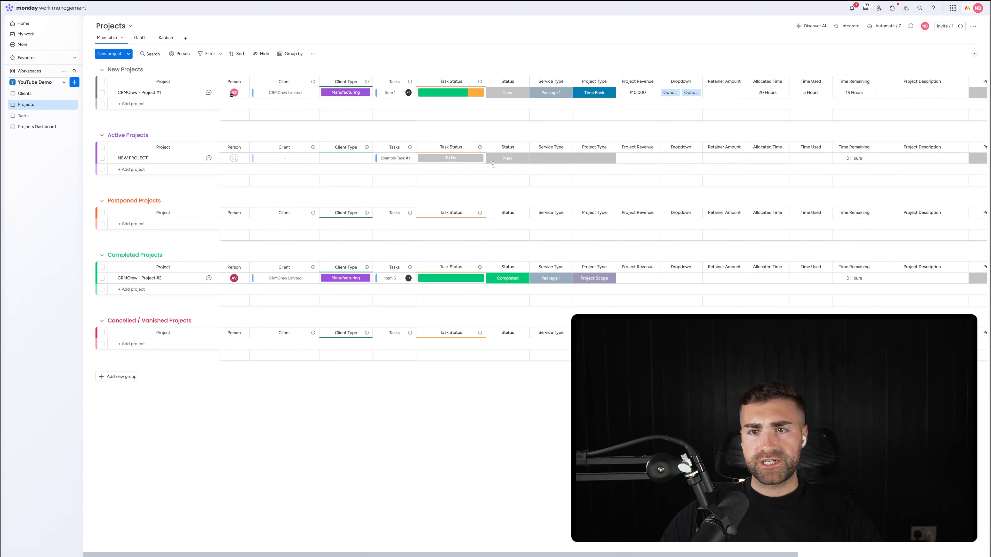
Step: Set NEW PROJECT's status to Completed, check its dates in Completed Projects, and return to Projects Dashboard
{"action": "left_click", "coordinate": [496, 159]}
{"action": "left_click", "coordinate": [508, 224]}
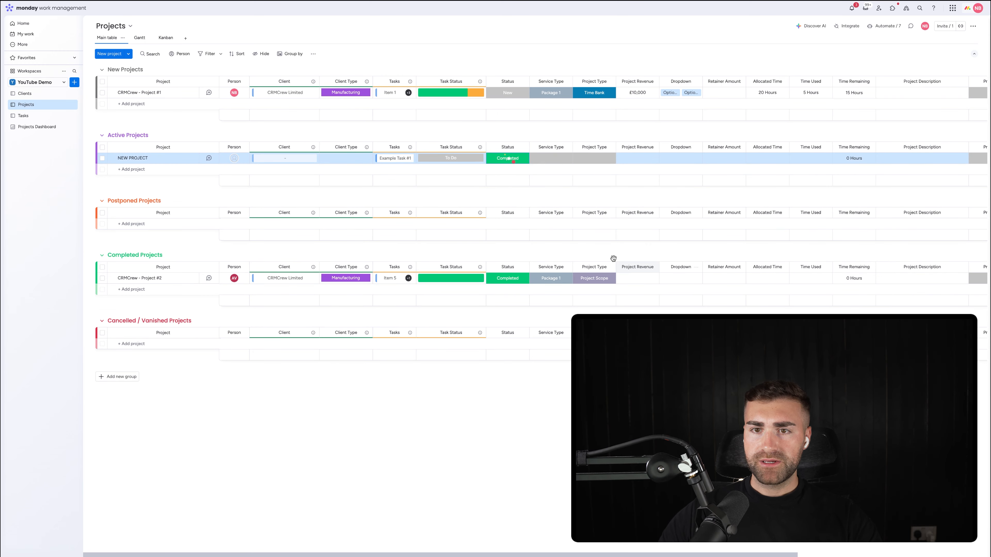
{"action": "scroll", "coordinate": [602, 258], "scroll_direction": "right", "scroll_amount": 3}
{"action": "scroll", "coordinate": [602, 258], "scroll_direction": "right", "scroll_amount": 3}
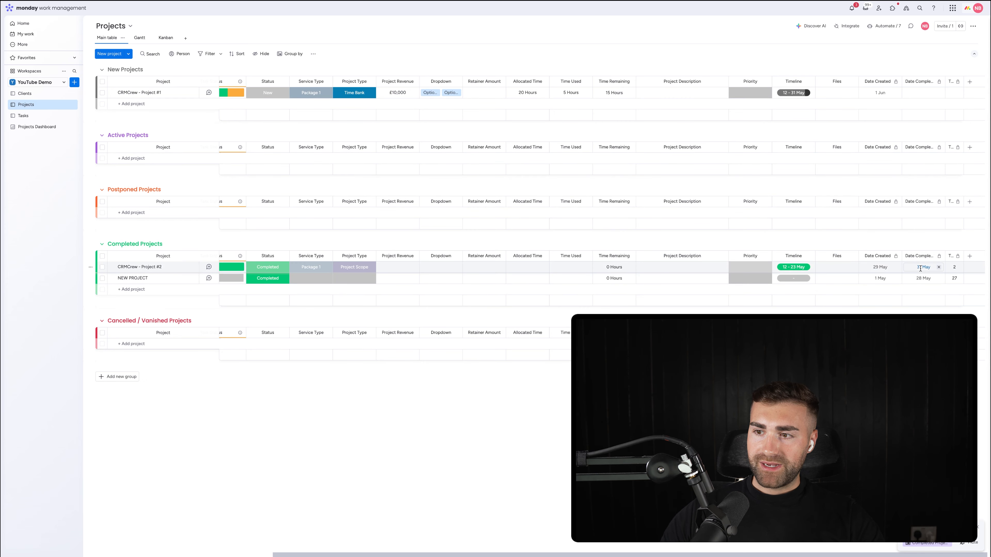
{"action": "left_click", "coordinate": [23, 127]}
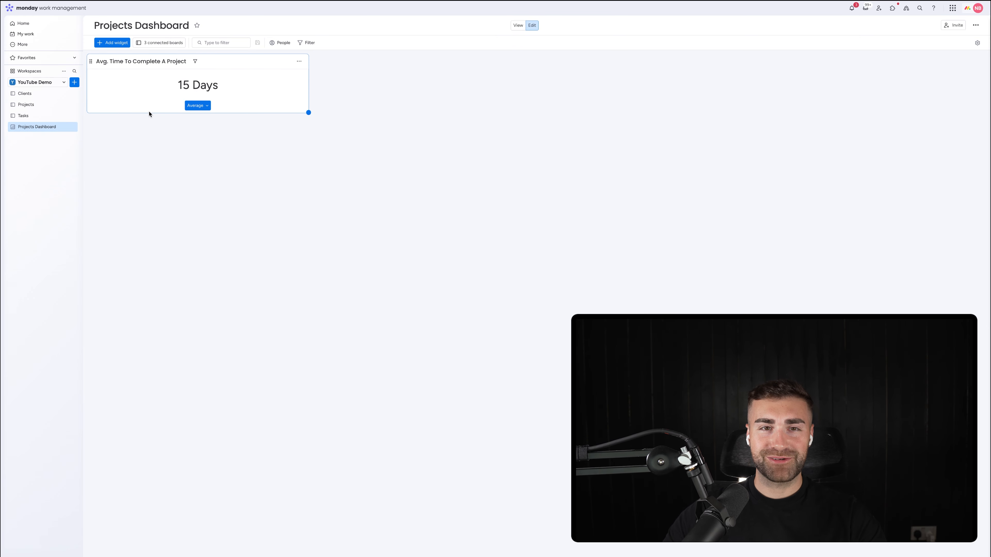
Step: Add a second Numbers widget to the dashboard and name it "Avg. Time To Complete A Task"
{"action": "left_click", "coordinate": [106, 42]}
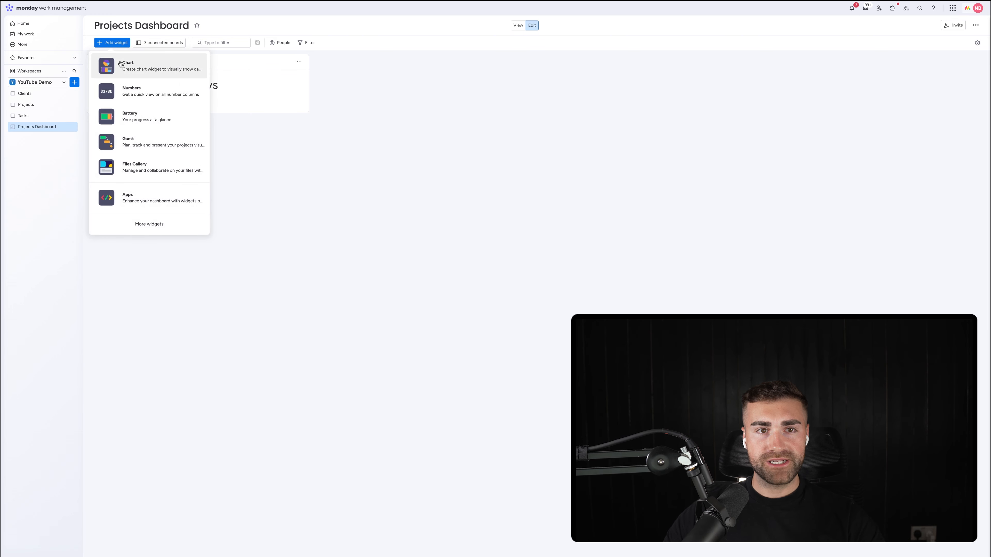
{"action": "left_click", "coordinate": [452, 108]}
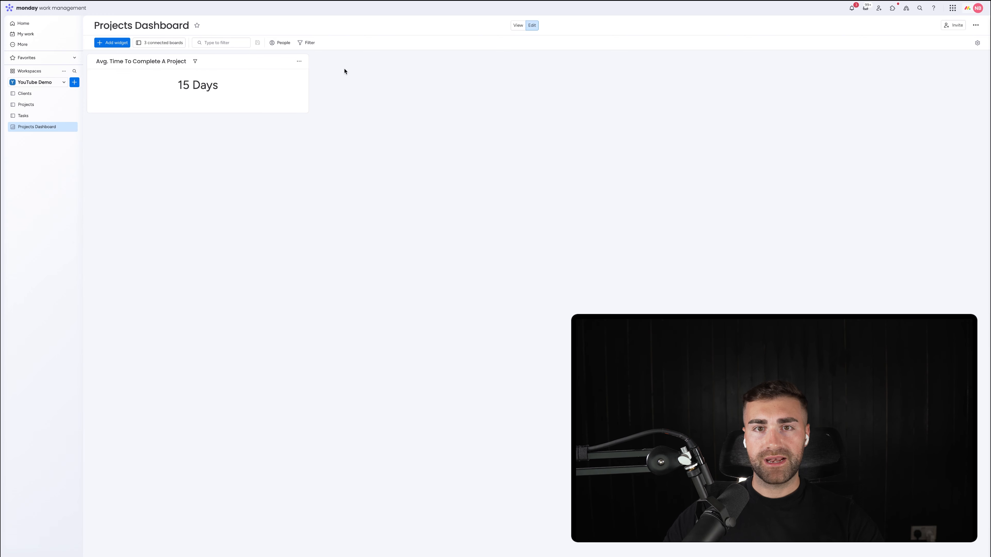
{"action": "left_click", "coordinate": [334, 63]}
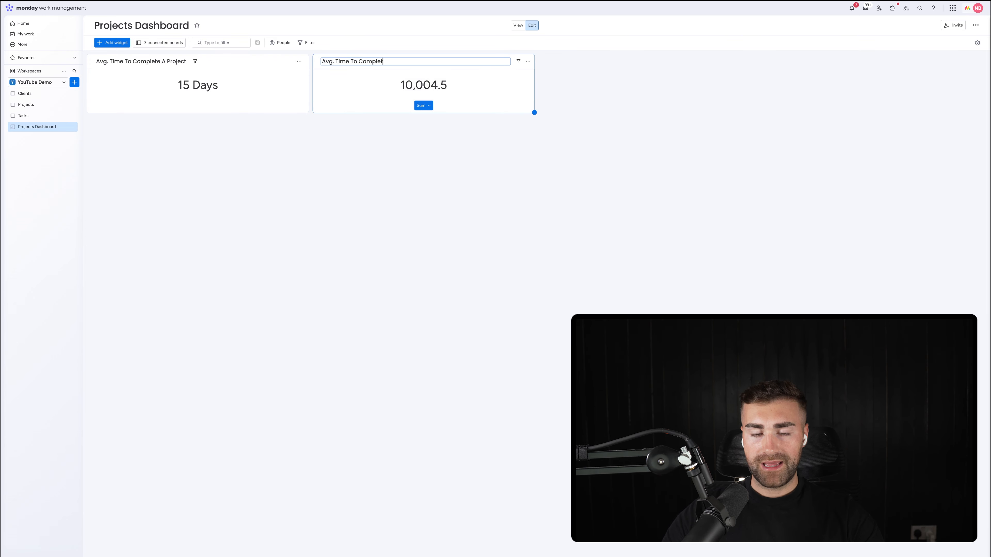
{"action": "key", "text": "Return"}
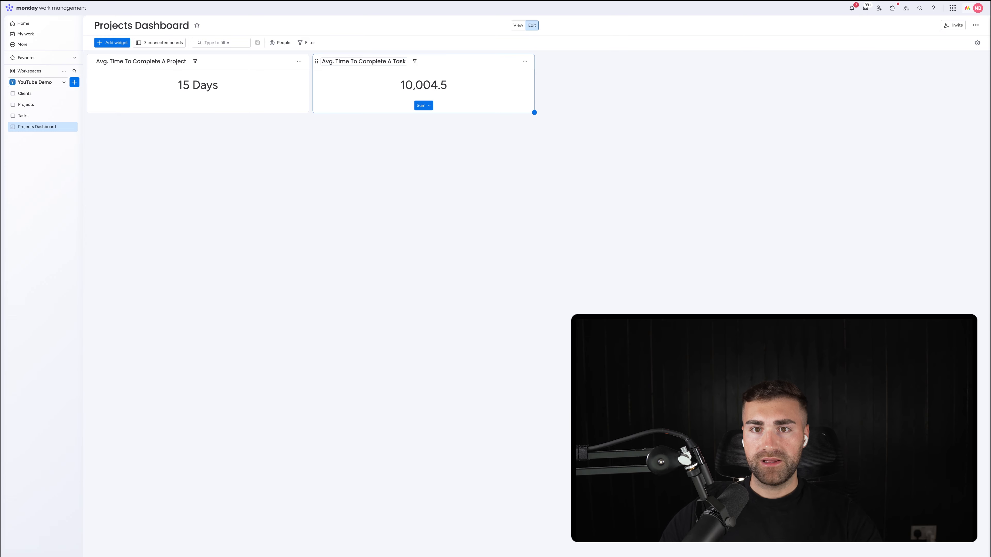
Step: Limit the task widget's source to the Completed Tasks group of the Tasks board, excluding the Projects and Clients boards
{"action": "left_click", "coordinate": [525, 61]}
{"action": "left_click", "coordinate": [543, 92]}
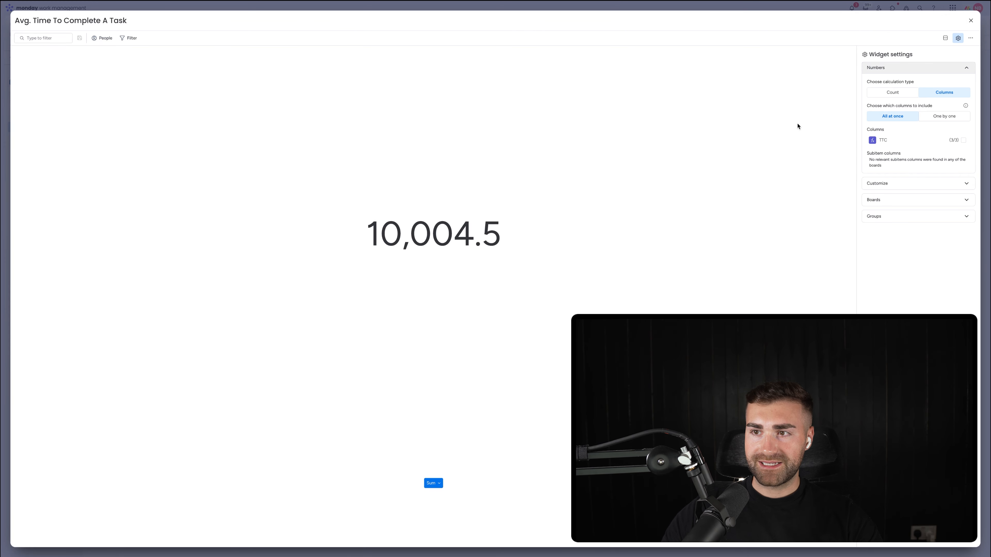
{"action": "left_click", "coordinate": [887, 200]}
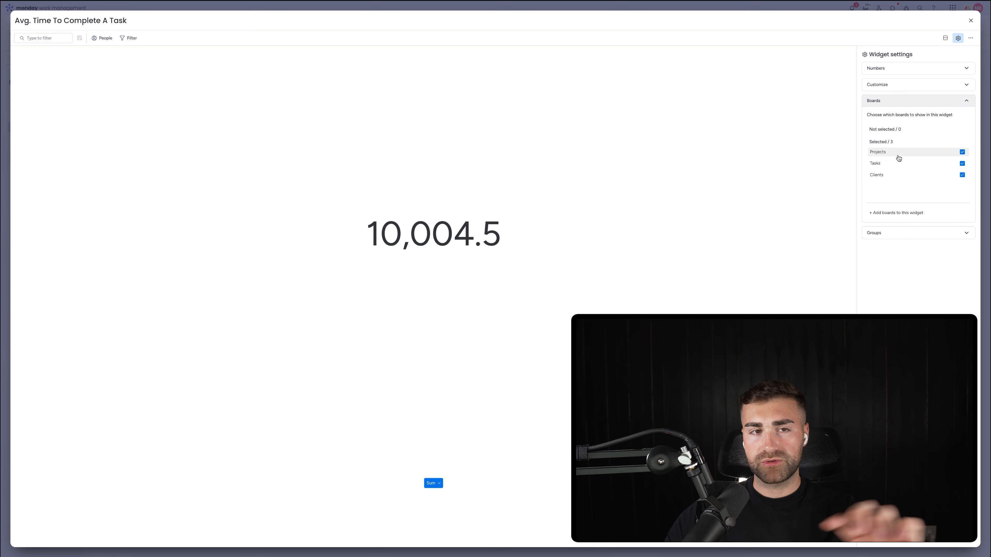
{"action": "left_click", "coordinate": [898, 156]}
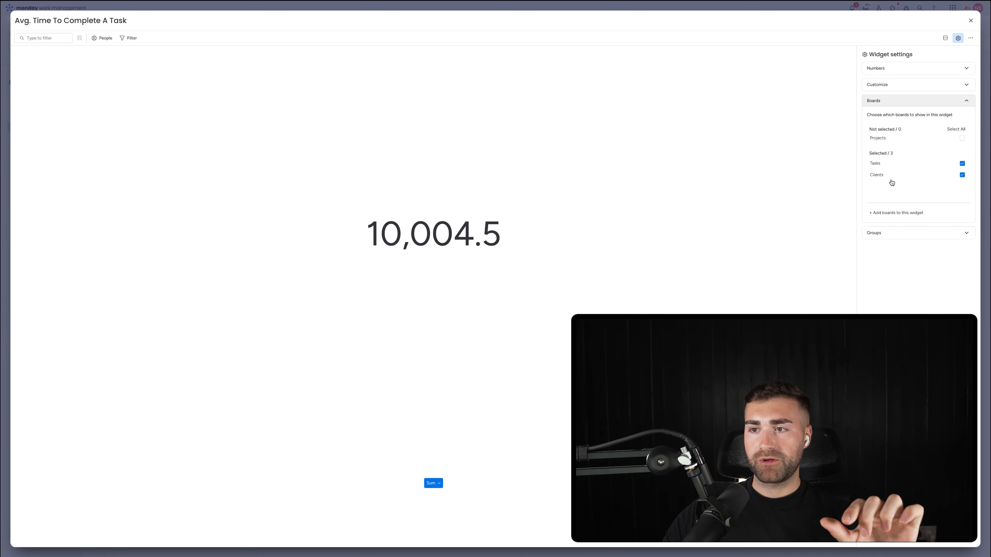
{"action": "left_click", "coordinate": [909, 175]}
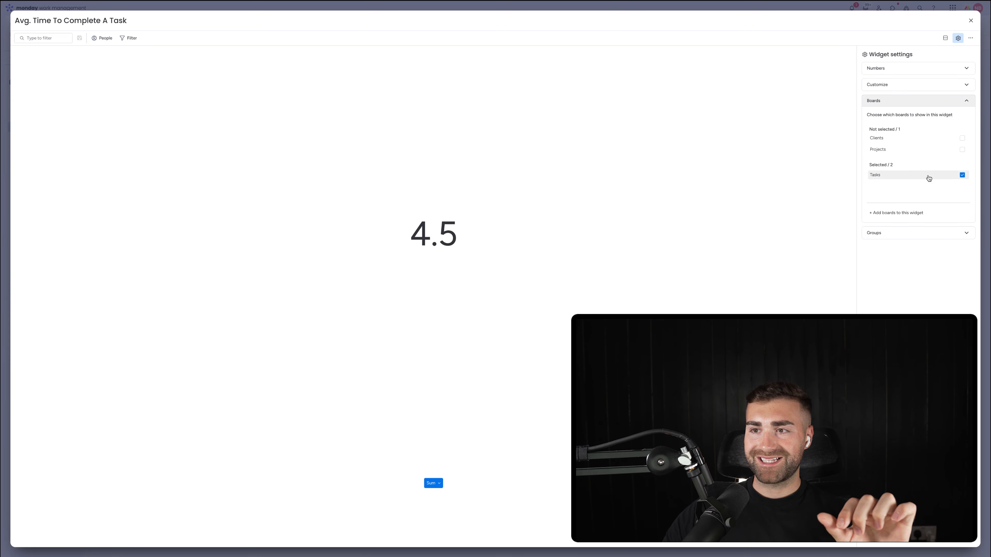
{"action": "left_click", "coordinate": [884, 233]}
{"action": "left_click", "coordinate": [875, 161]}
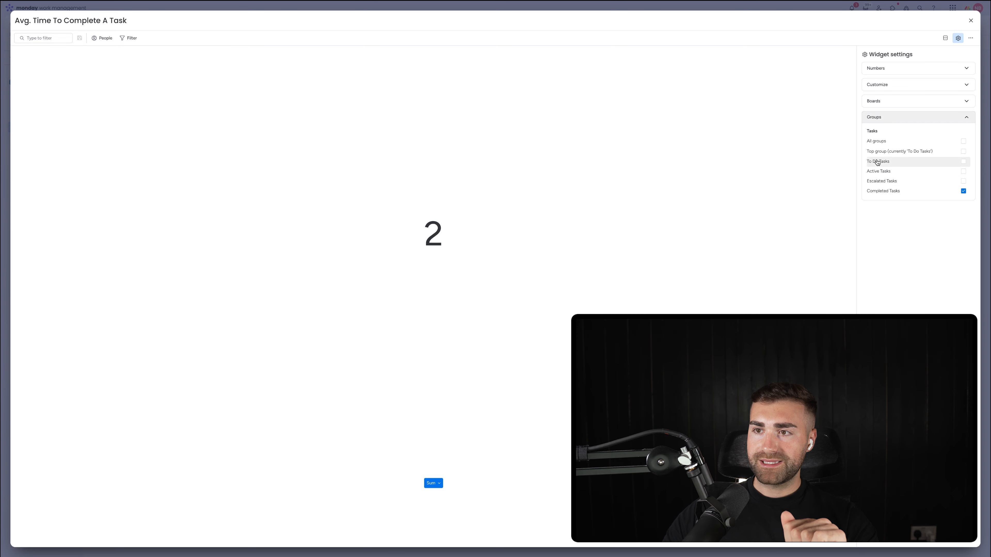
Step: Choose the task widget's columns one by one, including TTC and excluding Effort
{"action": "left_click", "coordinate": [892, 69]}
{"action": "left_click", "coordinate": [944, 116]}
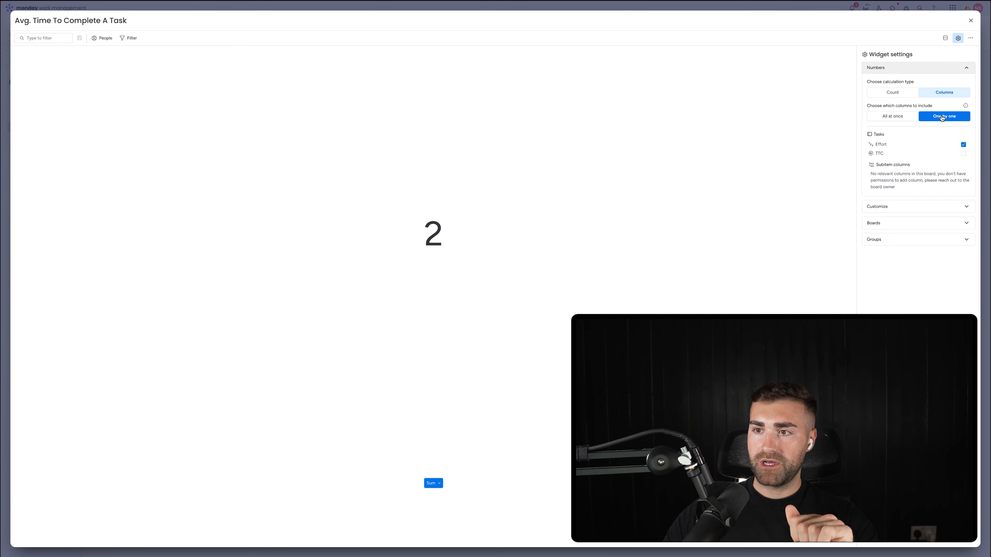
{"action": "left_click", "coordinate": [906, 153]}
{"action": "left_click", "coordinate": [907, 144]}
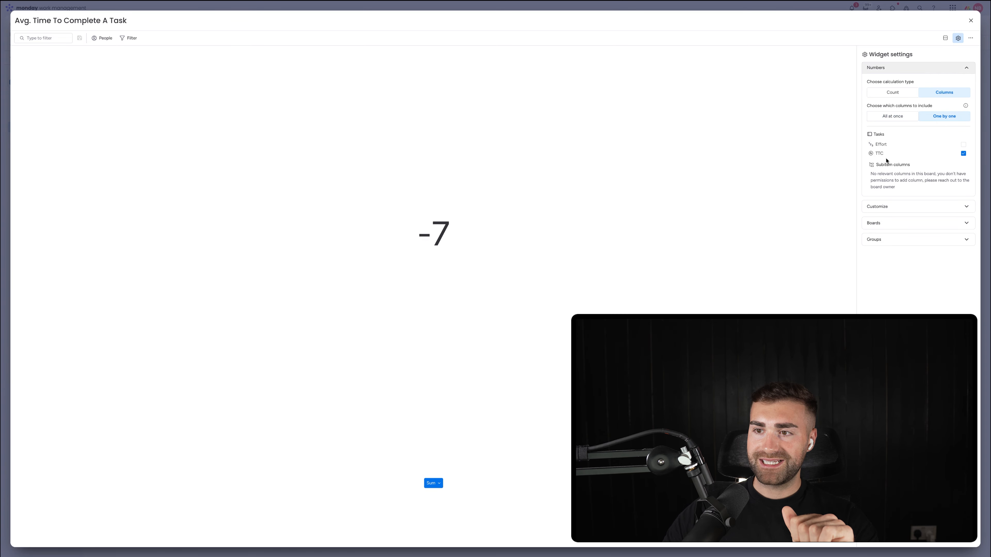
Step: Set the task widget to the Average function with no decimal places and the custom unit "Days" after the number, and close it
{"action": "left_click", "coordinate": [882, 206]}
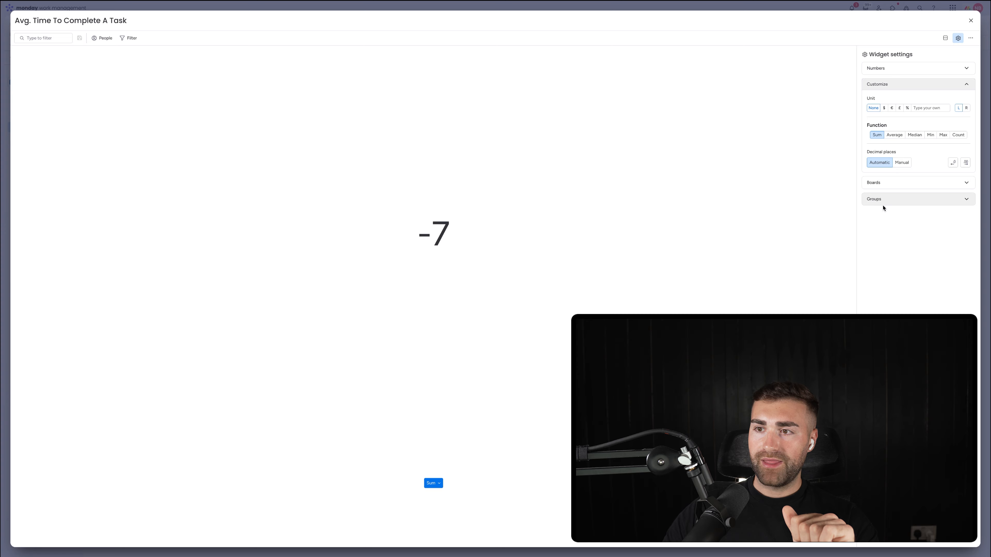
{"action": "left_click", "coordinate": [894, 135]}
{"action": "left_click", "coordinate": [901, 162]}
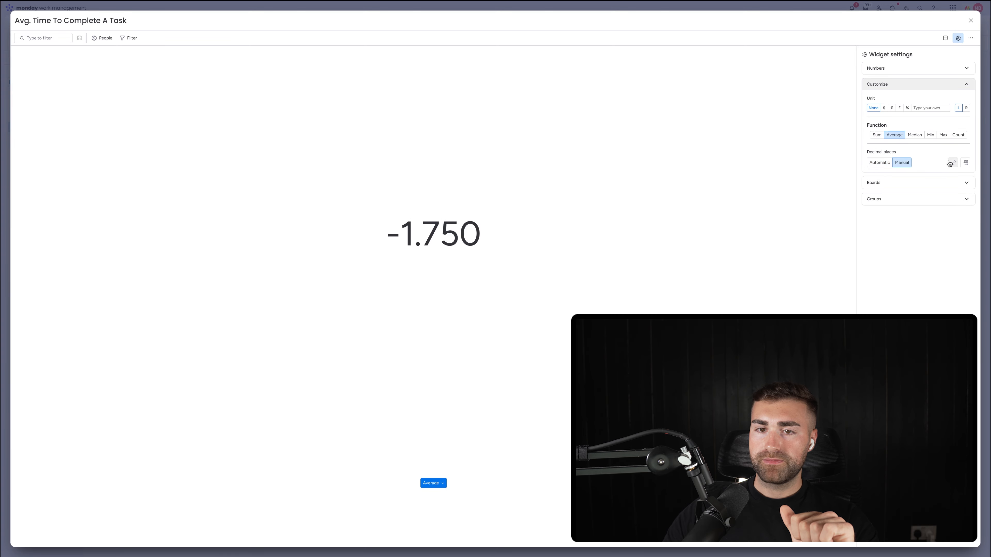
{"action": "left_click", "coordinate": [949, 163]}
{"action": "left_click", "coordinate": [949, 163]}
{"action": "left_click", "coordinate": [950, 164]}
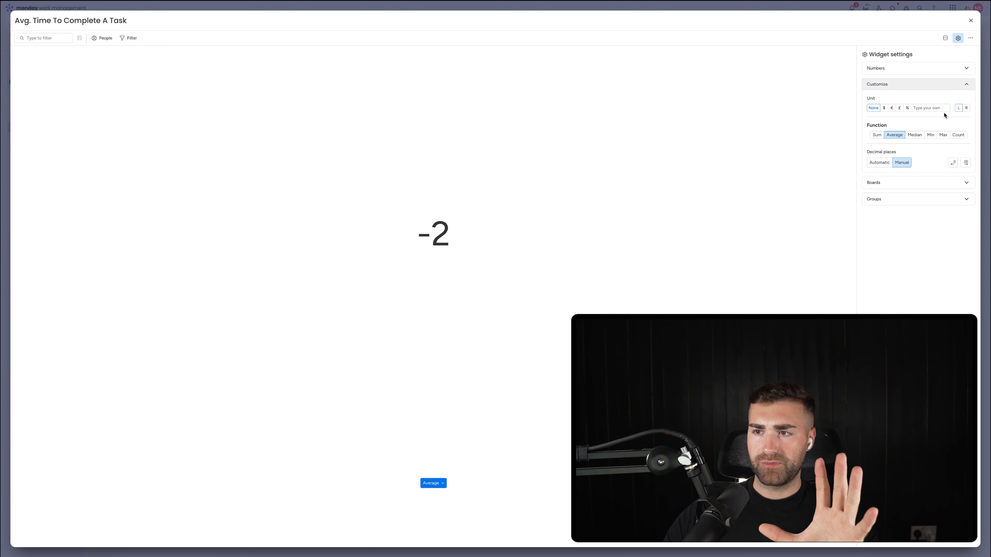
{"action": "left_click", "coordinate": [966, 108]}
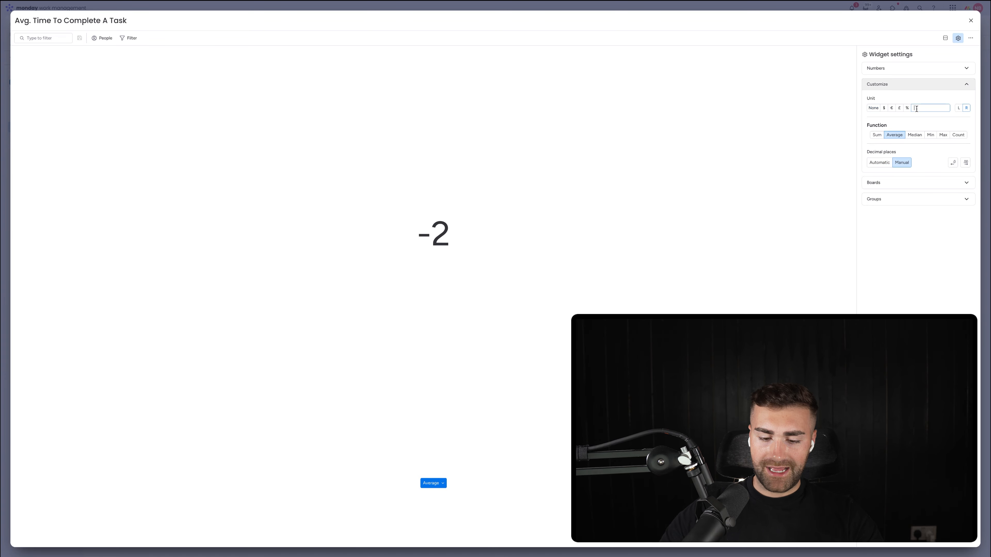
{"action": "type", "text": "Days"}
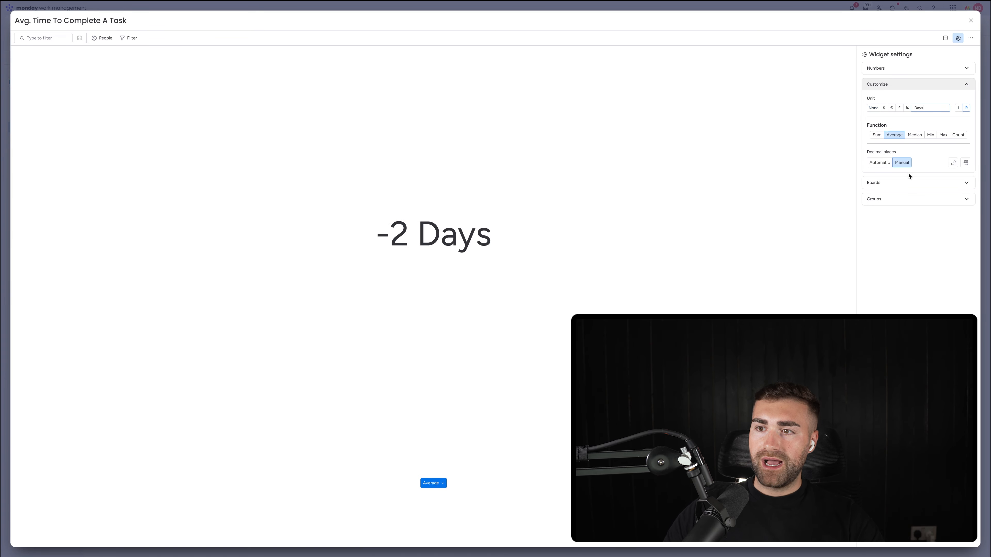
{"action": "left_click", "coordinate": [971, 21]}
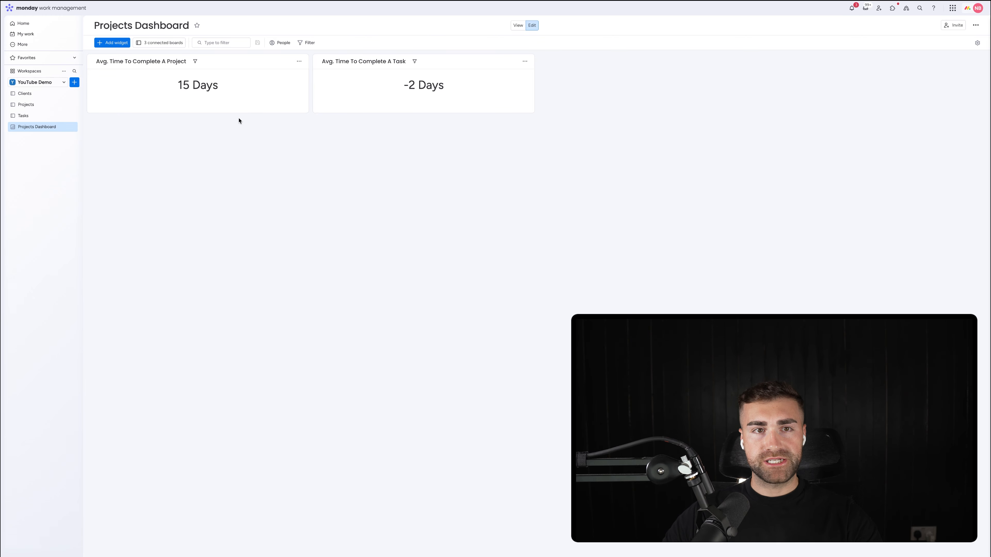
Step: Add a Chart widget to the dashboard and place it directly below the two average-time widgets
{"action": "left_click", "coordinate": [112, 43]}
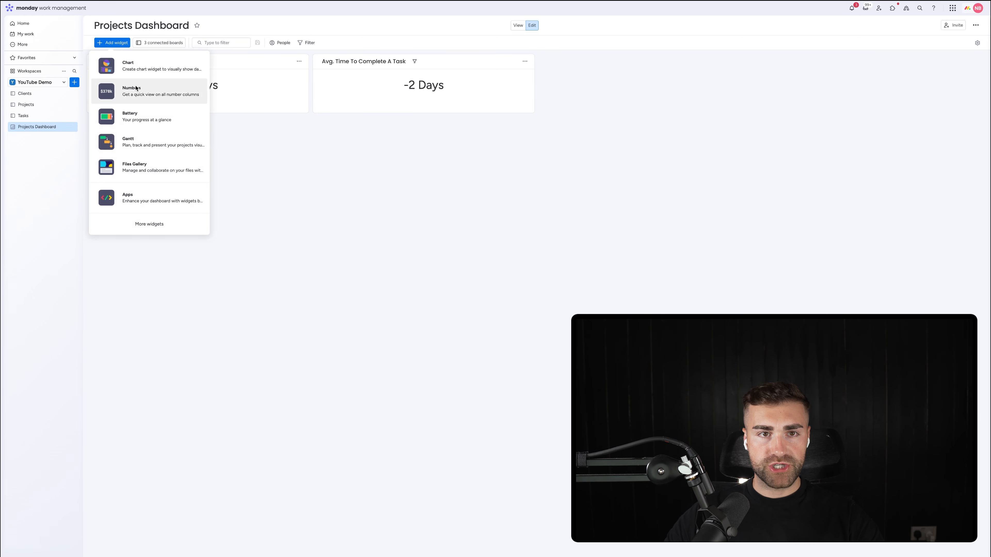
{"action": "left_click", "coordinate": [133, 65]}
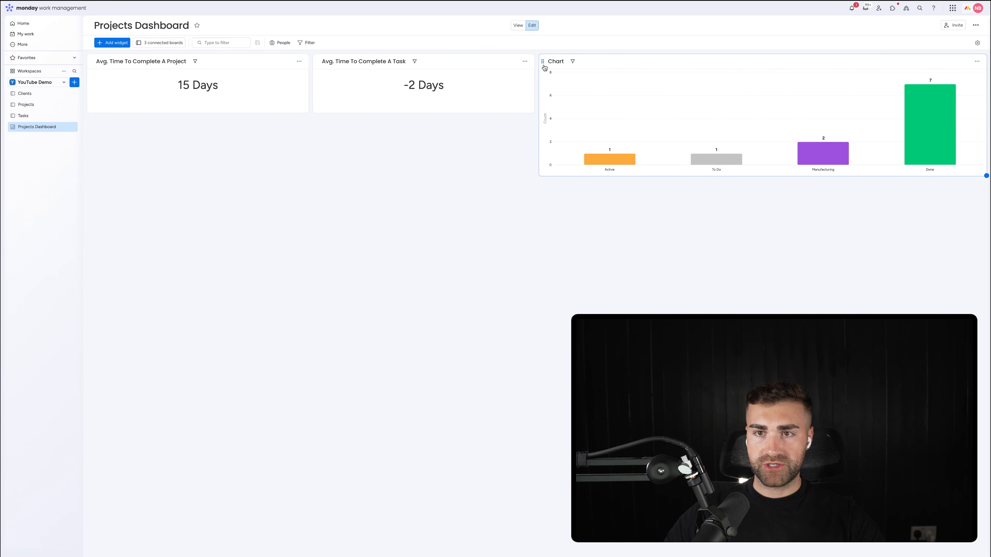
{"action": "left_click_drag", "start_coordinate": [544, 68], "coordinate": [94, 129]}
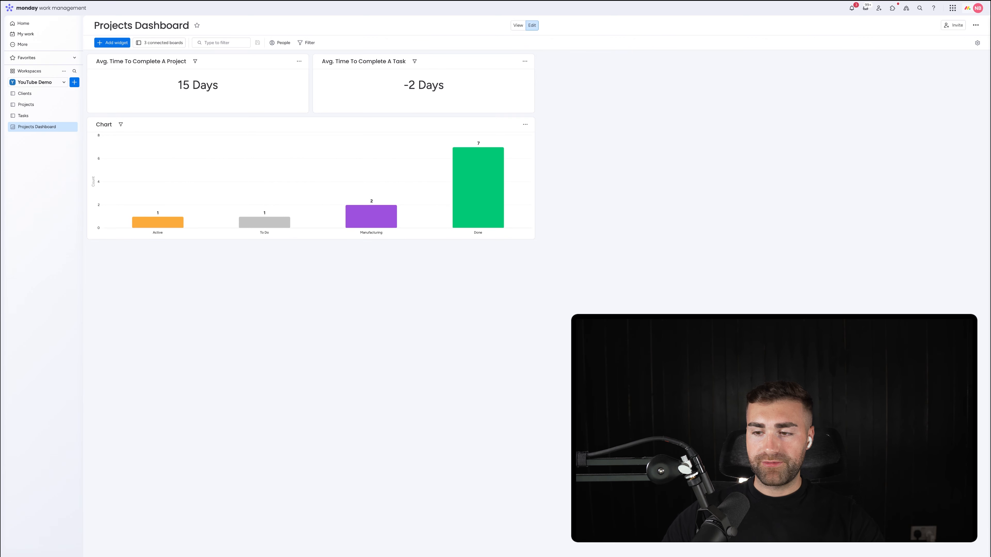
Step: Limit the new chart's source to the Completed Tasks group of the Tasks board, excluding the Projects and Clients boards
{"action": "left_click", "coordinate": [525, 124]}
{"action": "left_click", "coordinate": [536, 151]}
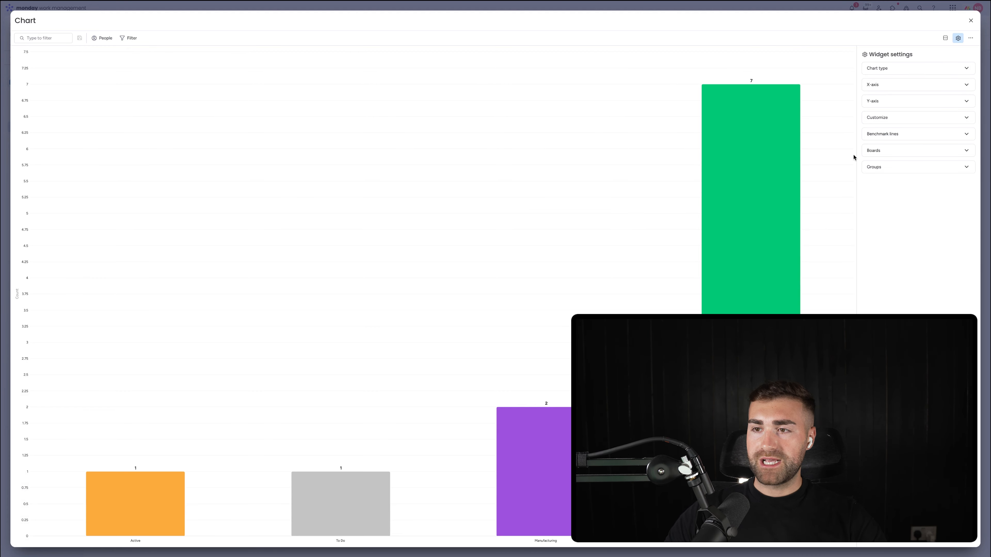
{"action": "left_click", "coordinate": [884, 155]}
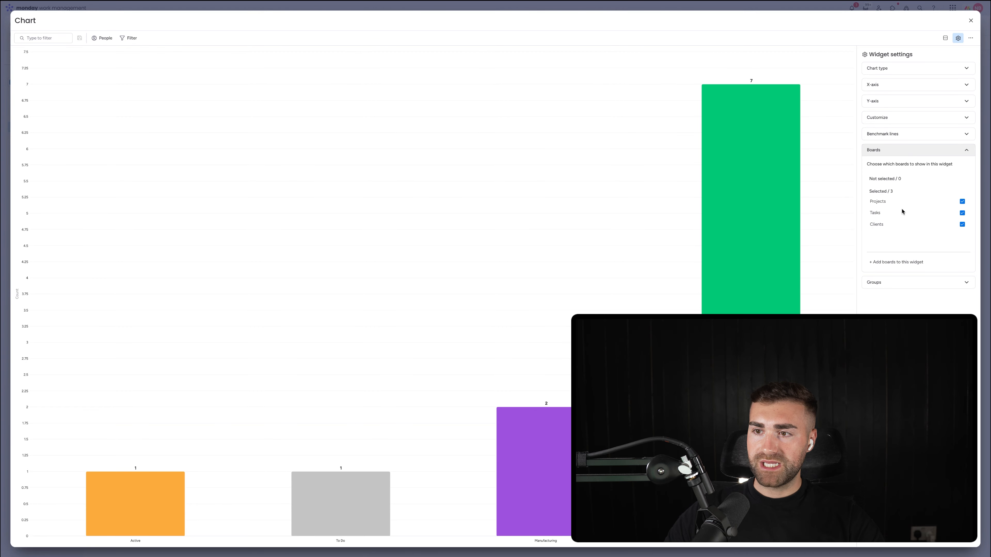
{"action": "left_click", "coordinate": [889, 202]}
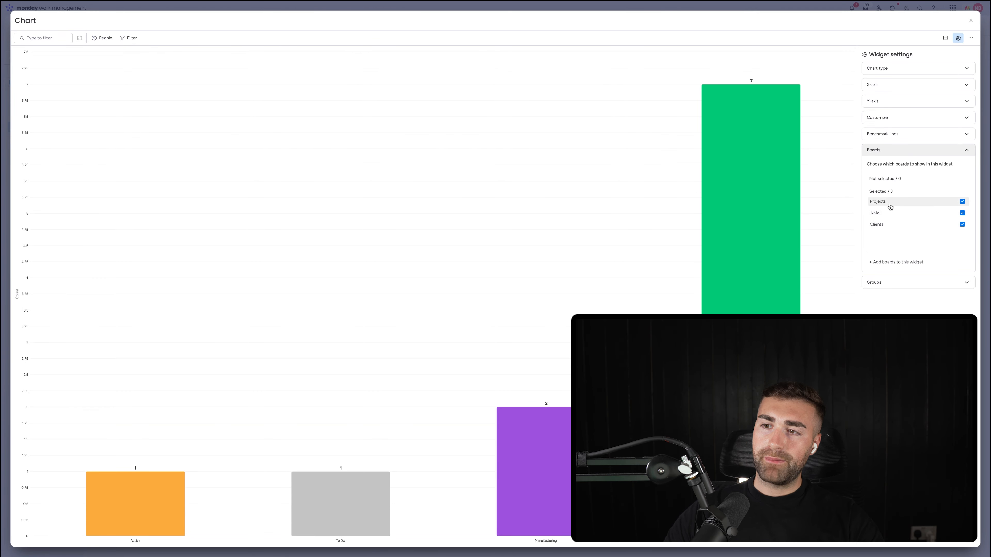
{"action": "left_click", "coordinate": [891, 225]}
{"action": "left_click", "coordinate": [890, 282]}
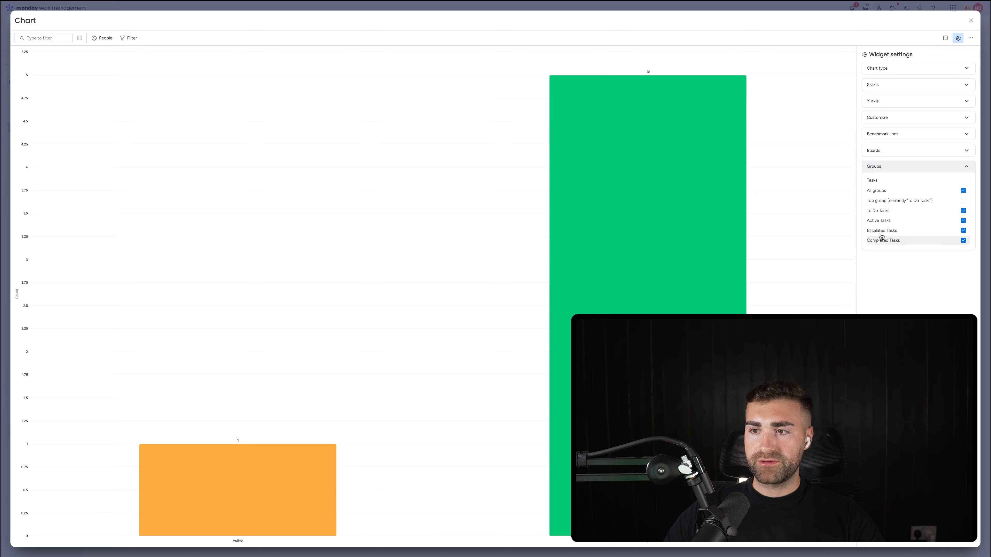
{"action": "left_click", "coordinate": [879, 232]}
{"action": "left_click", "coordinate": [878, 222]}
{"action": "left_click", "coordinate": [878, 213]}
Step: Change the chart type to Stacked Bar
{"action": "left_click", "coordinate": [906, 71]}
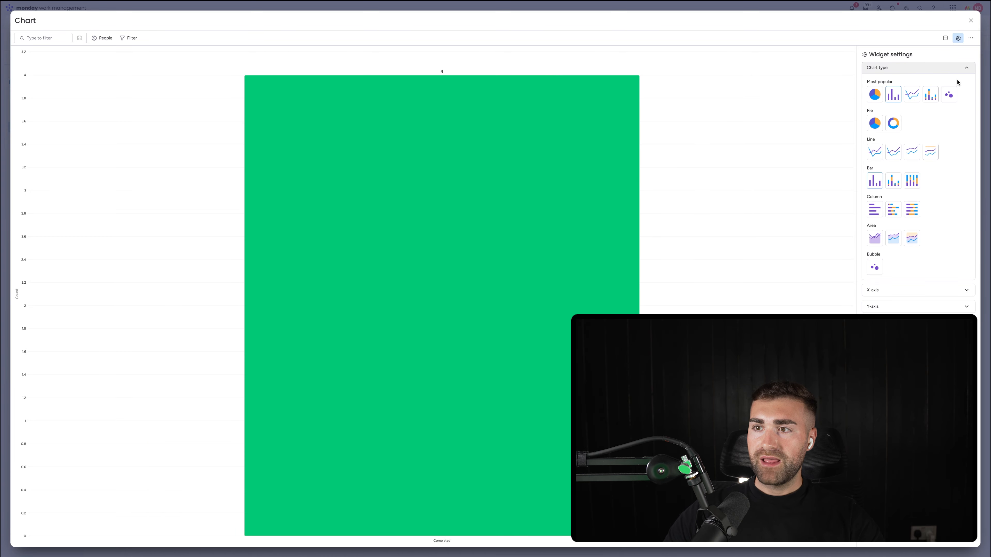
{"action": "left_click", "coordinate": [930, 95]}
{"action": "left_click", "coordinate": [907, 69]}
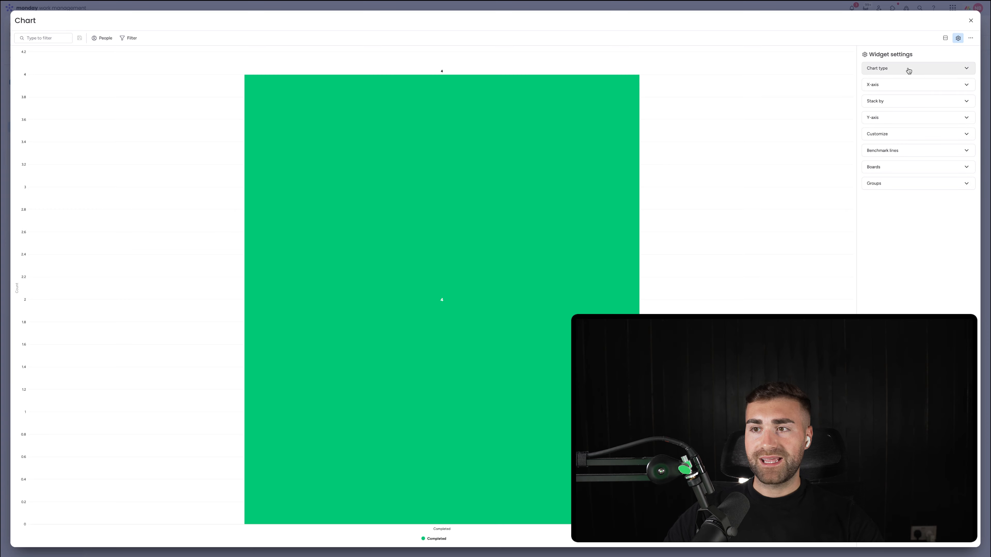
Step: Choose the X-axis columns one by one and use Date Created for the Tasks board
{"action": "left_click", "coordinate": [904, 85]}
{"action": "left_click", "coordinate": [944, 109]}
{"action": "left_click", "coordinate": [911, 126]}
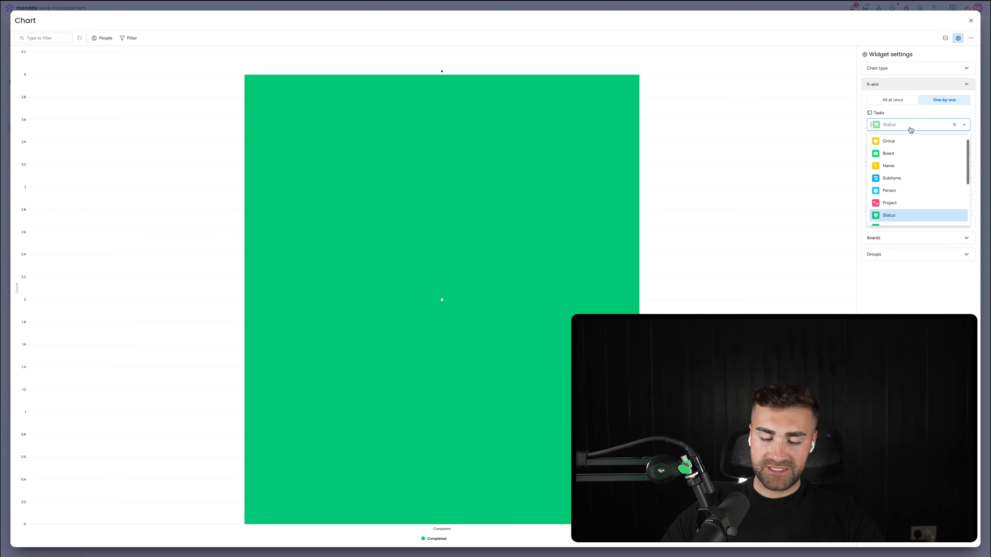
{"action": "type", "text": "date"}
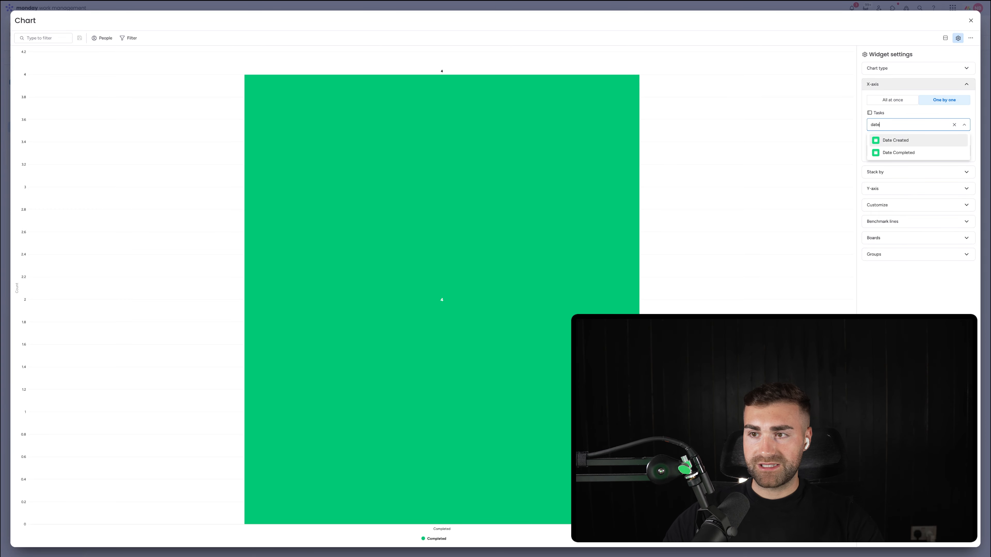
{"action": "left_click", "coordinate": [899, 141]}
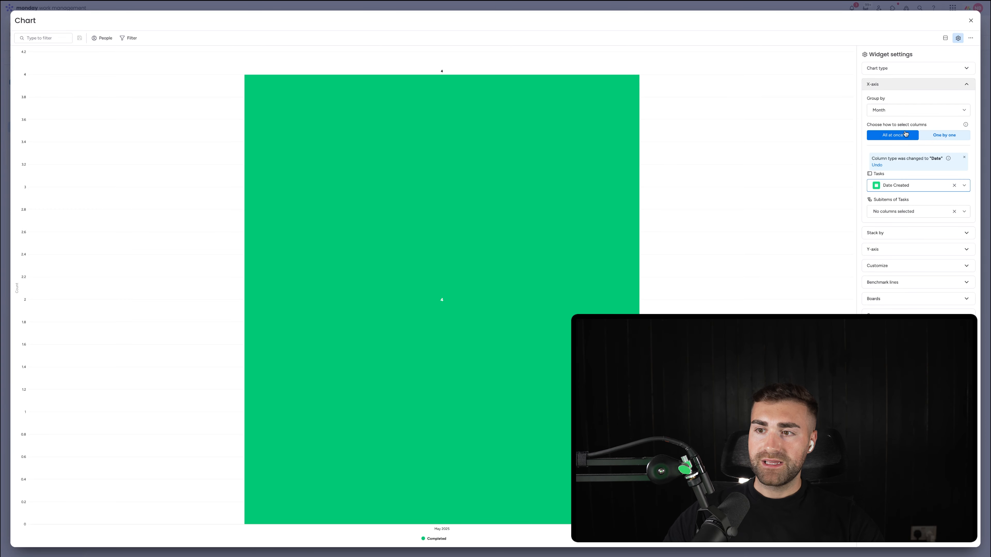
Step: Choose the Stack by columns one by one, using Person for the Tasks board, and check the Y-axis settings
{"action": "left_click", "coordinate": [894, 233]}
{"action": "left_click", "coordinate": [952, 127]}
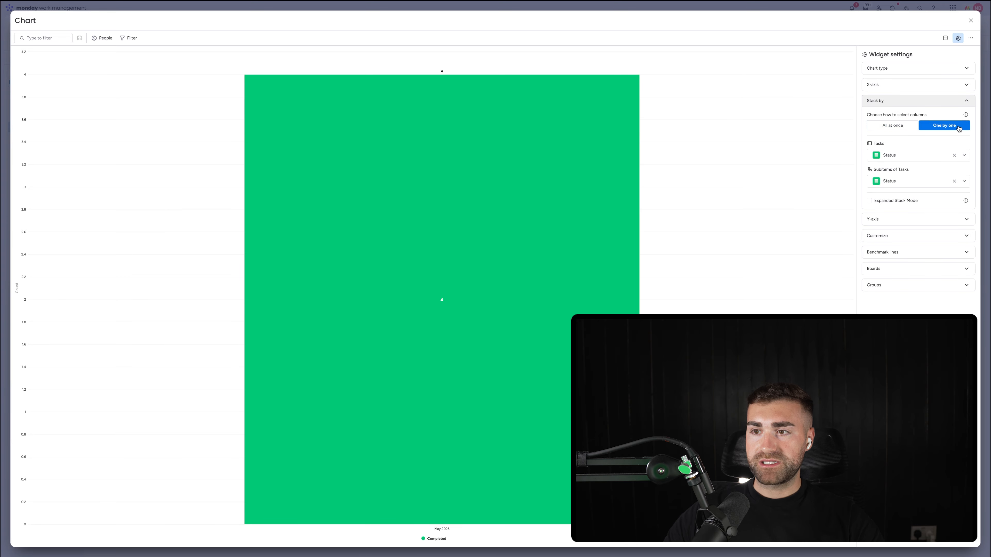
{"action": "left_click", "coordinate": [926, 158]}
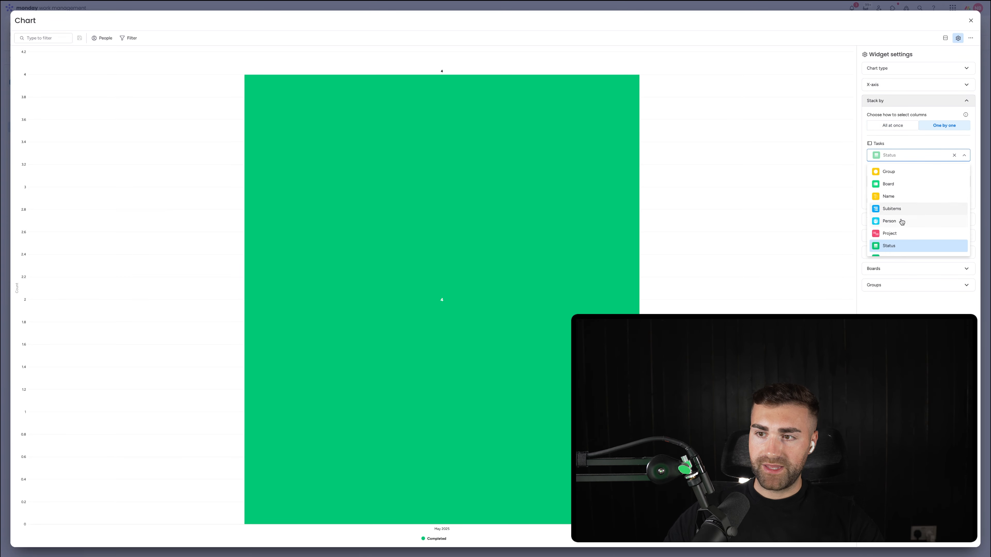
{"action": "left_click", "coordinate": [901, 222]}
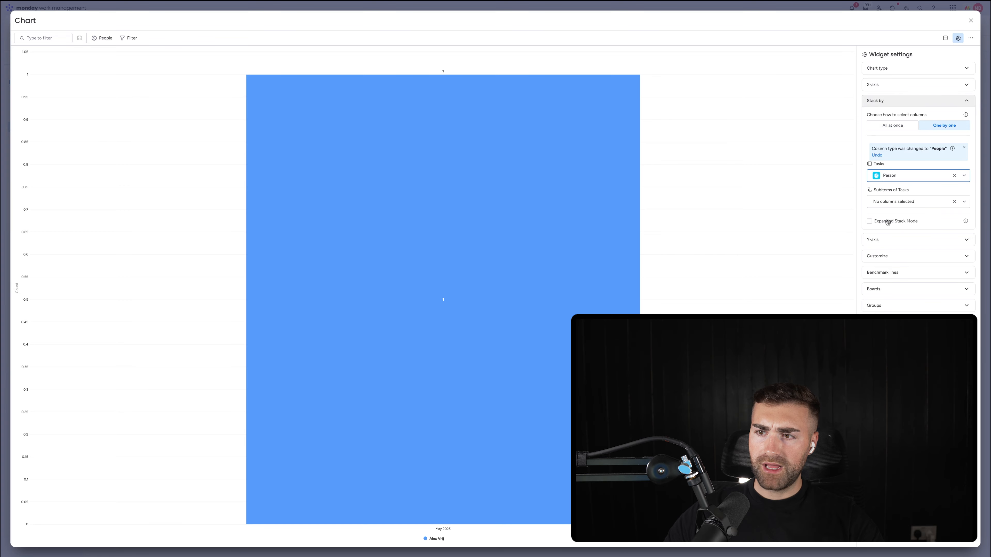
{"action": "left_click", "coordinate": [887, 240]}
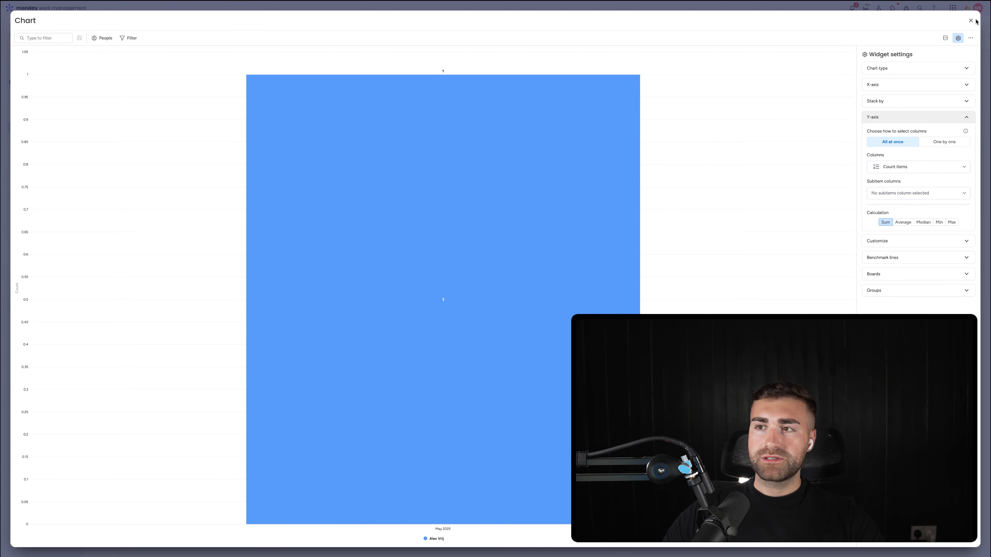
Step: Close the chart settings and rename the chart widget "No. Tasks Created Per Month By Employee"
{"action": "left_click", "coordinate": [971, 20]}
{"action": "left_click", "coordinate": [98, 124]}
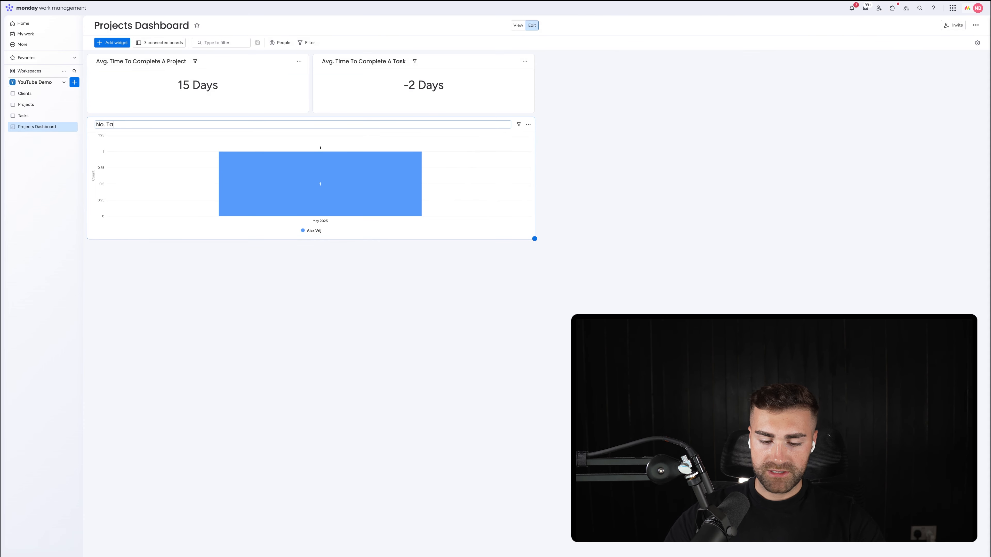
{"action": "type", "text": "No. Tasks Created Per Month By Employee"}
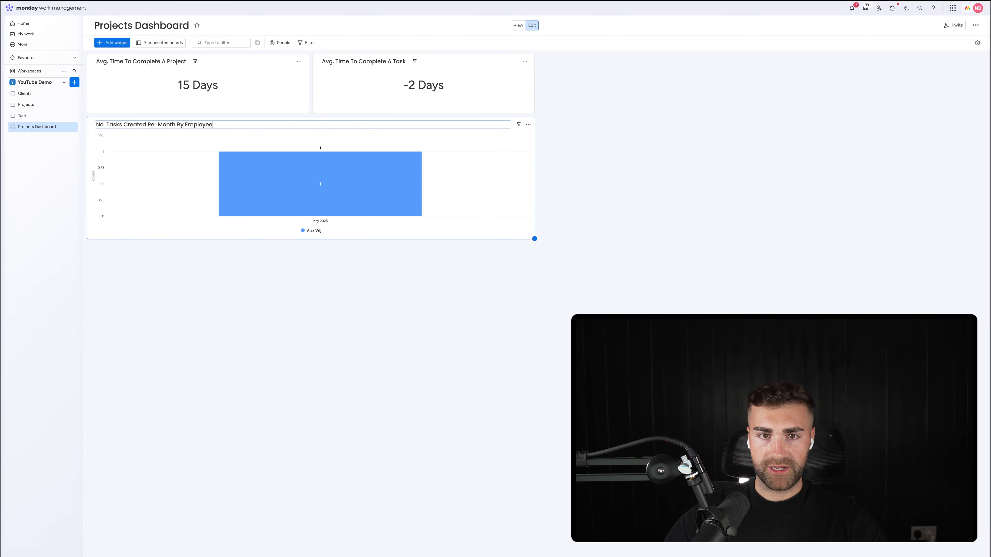
Step: On the Tasks board's Completed Tasks group, assign Item 1 to Item 3's assignee, and Items 4 and 5 to Item 2's assignee
{"action": "left_click", "coordinate": [23, 116]}
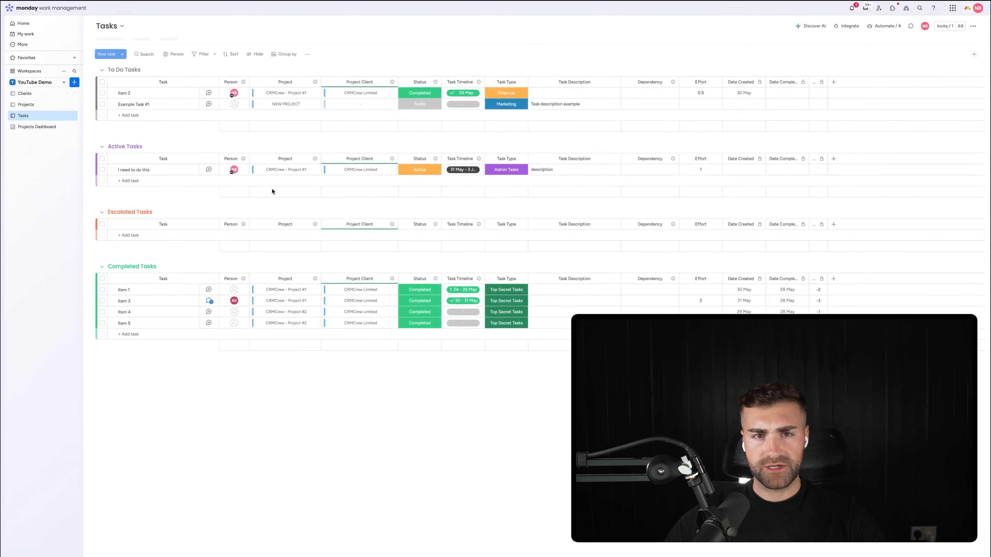
{"action": "left_click", "coordinate": [143, 233]}
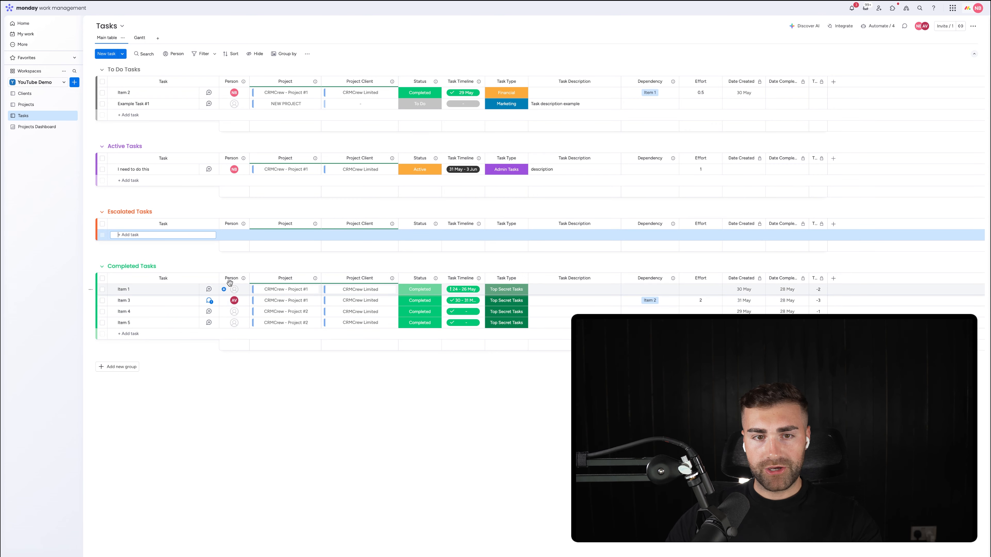
{"action": "left_click", "coordinate": [234, 290]}
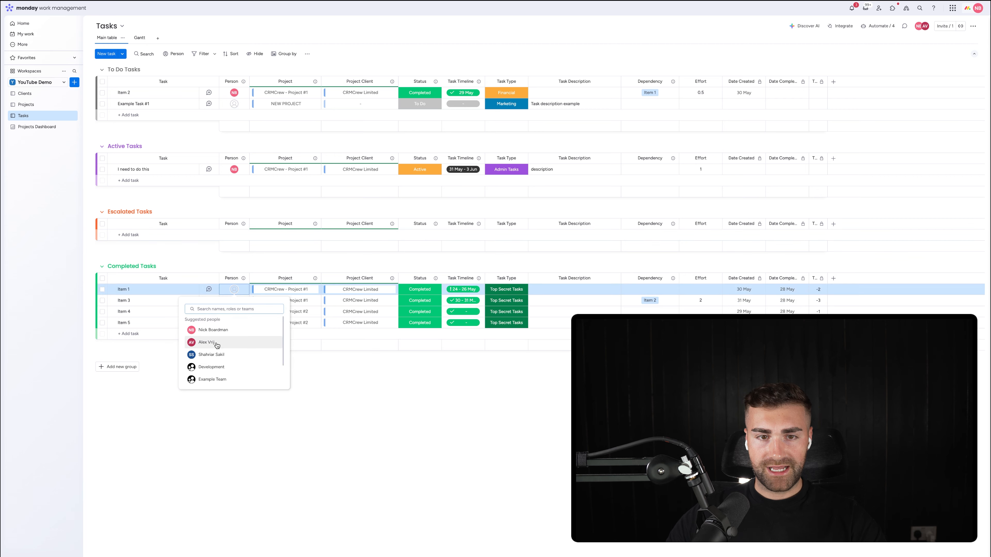
{"action": "left_click", "coordinate": [209, 343]}
{"action": "left_click", "coordinate": [233, 311]}
{"action": "left_click", "coordinate": [209, 353]}
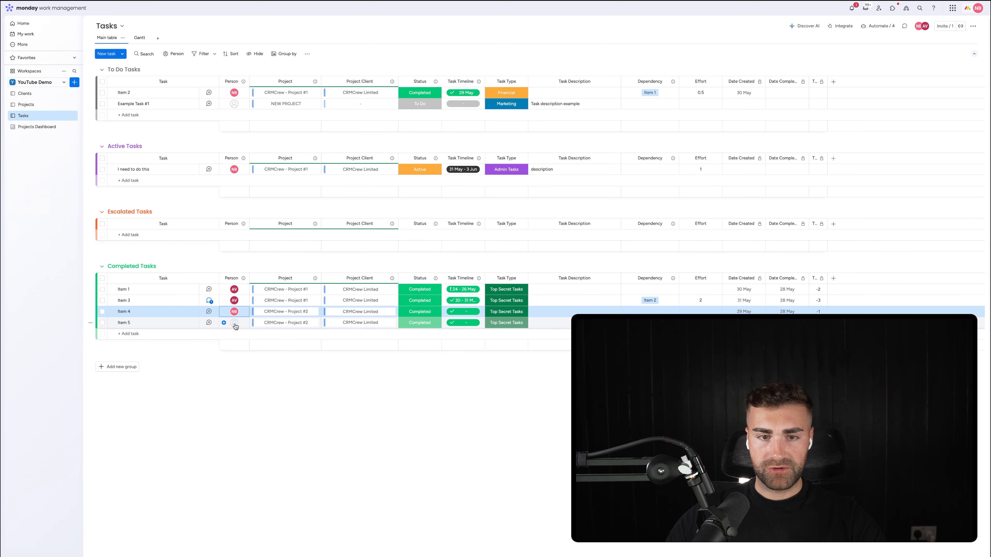
{"action": "left_click", "coordinate": [234, 323]}
{"action": "left_click", "coordinate": [209, 364]}
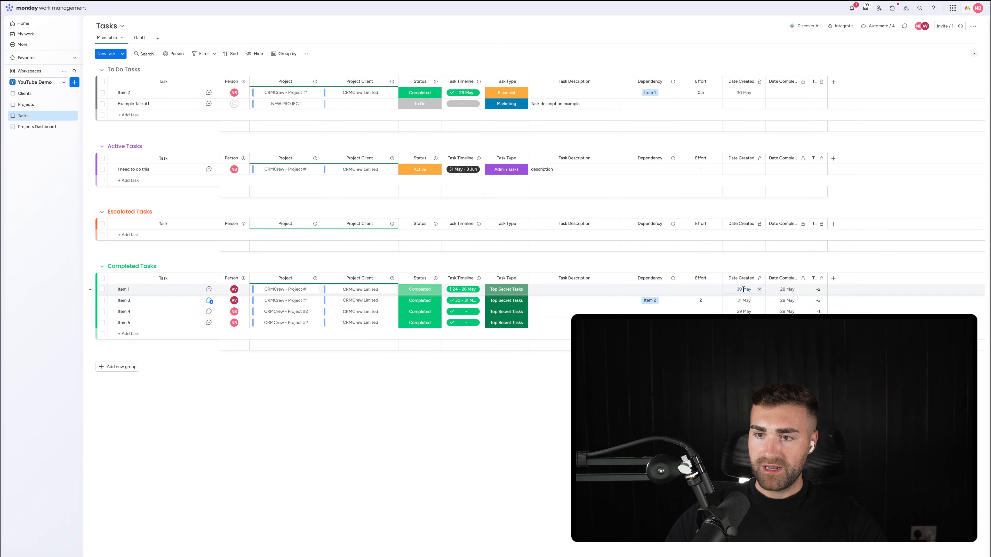
Step: Return to the Projects Dashboard and examine each employee's share in the stacked task chart
{"action": "left_click", "coordinate": [36, 127]}
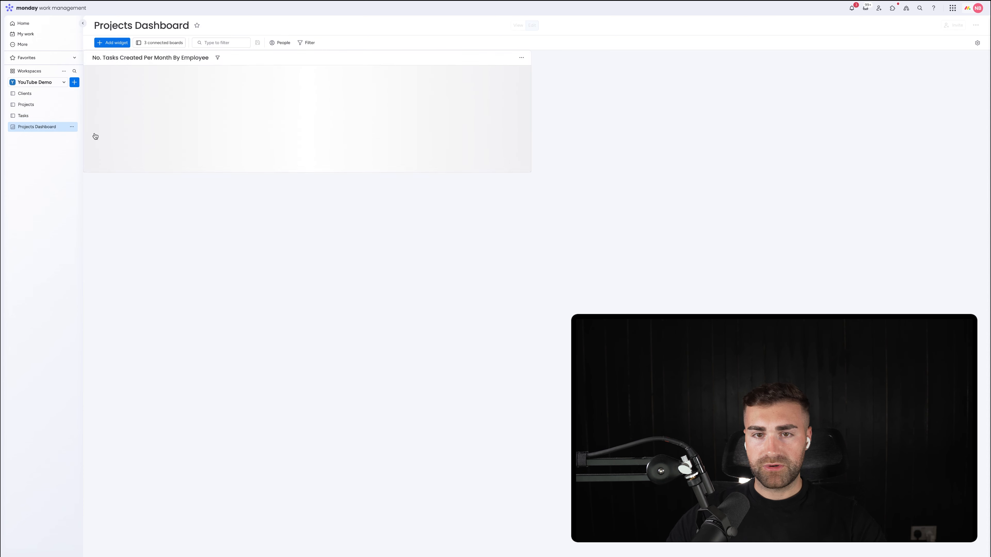
{"action": "mouse_move", "coordinate": [303, 203]}
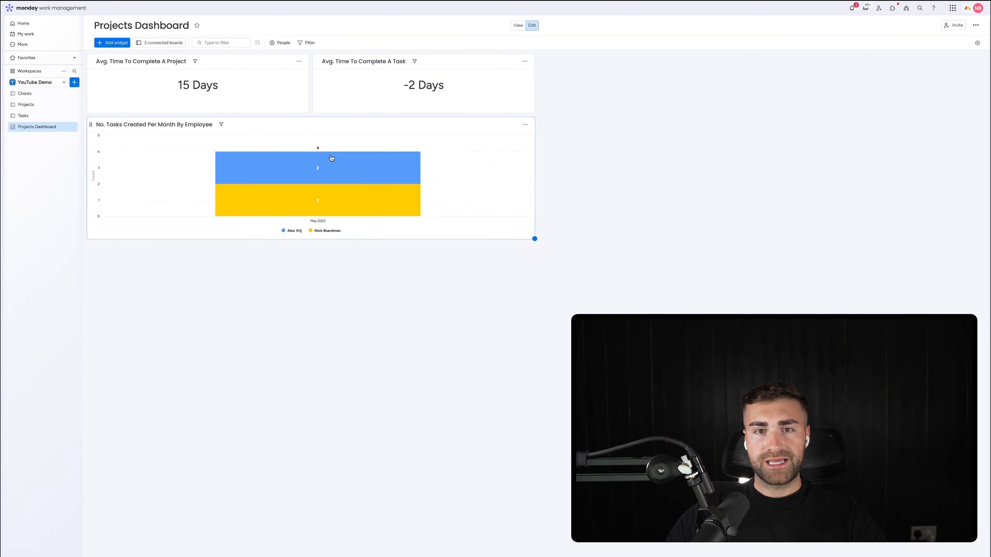
{"action": "mouse_move", "coordinate": [316, 173]}
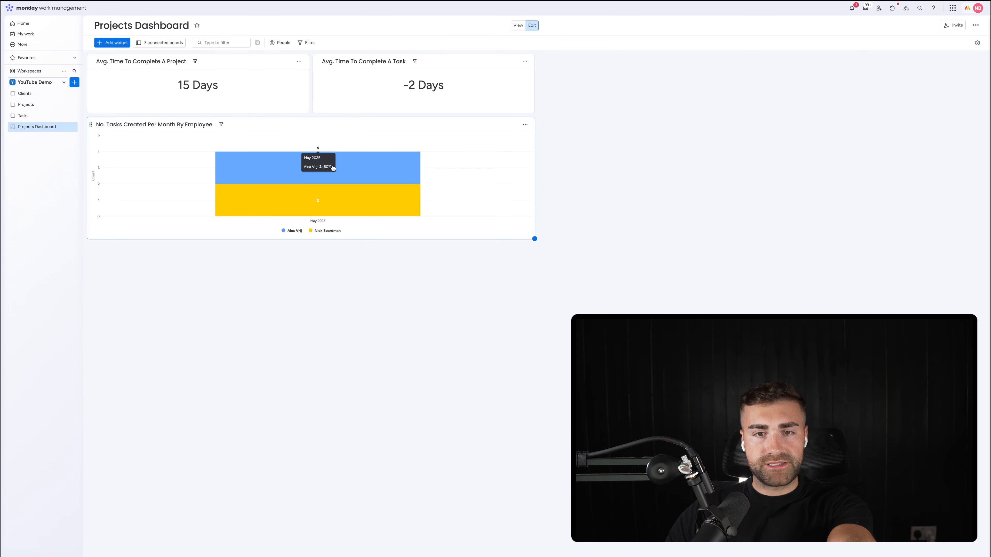
{"action": "mouse_move", "coordinate": [346, 210]}
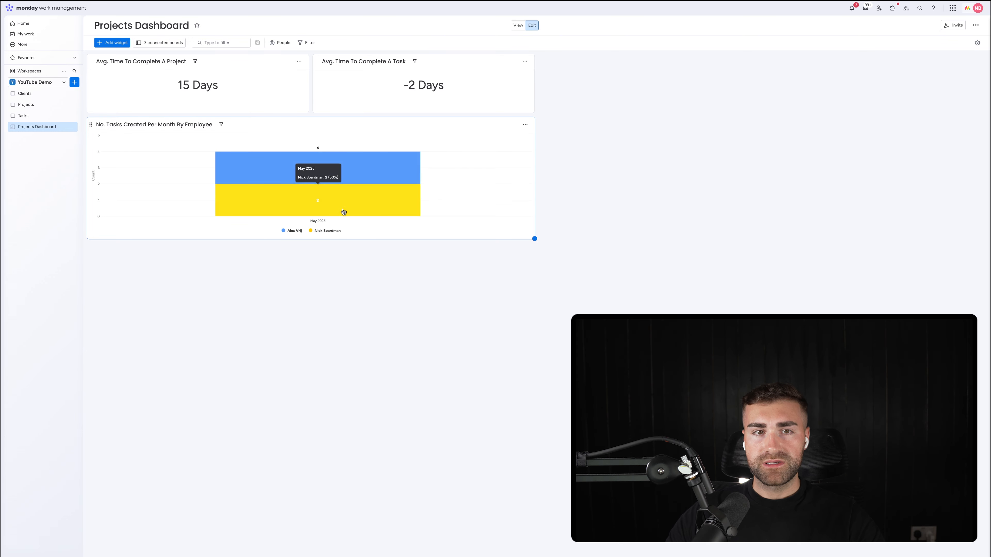
Step: Add another Chart widget to the dashboard and limit its source to the Projects board, excluding Tasks and Clients
{"action": "left_click", "coordinate": [116, 43]}
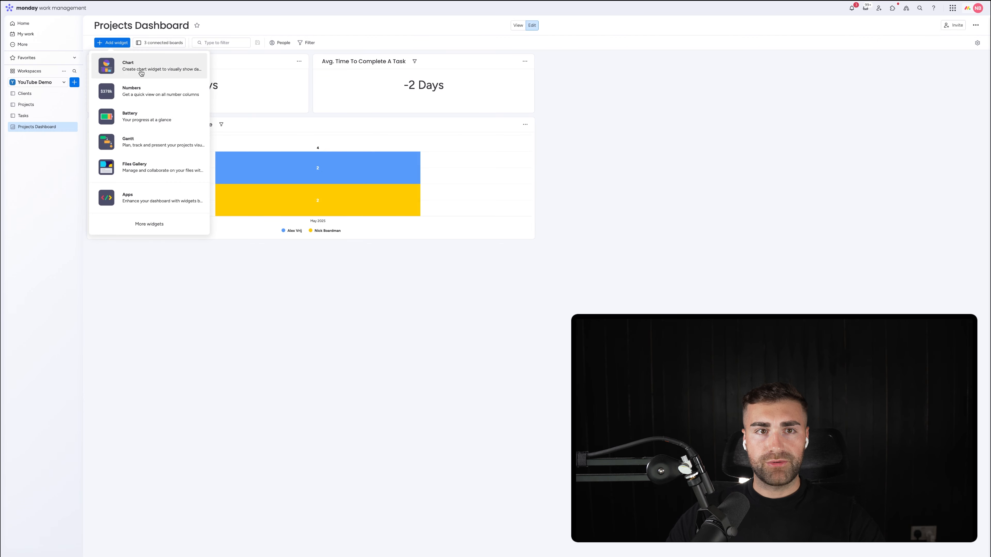
{"action": "left_click", "coordinate": [132, 75]}
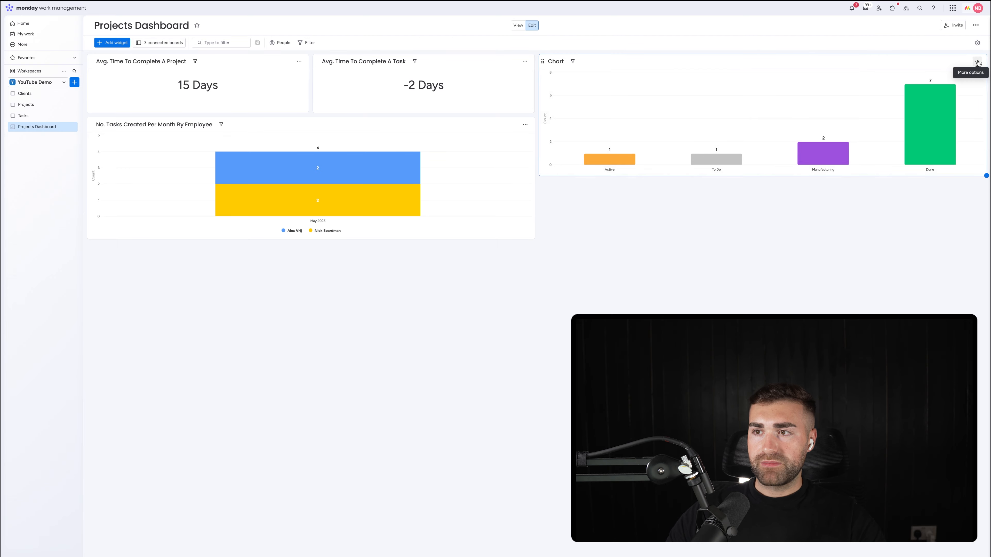
{"action": "left_click", "coordinate": [978, 62]}
{"action": "left_click", "coordinate": [957, 87]}
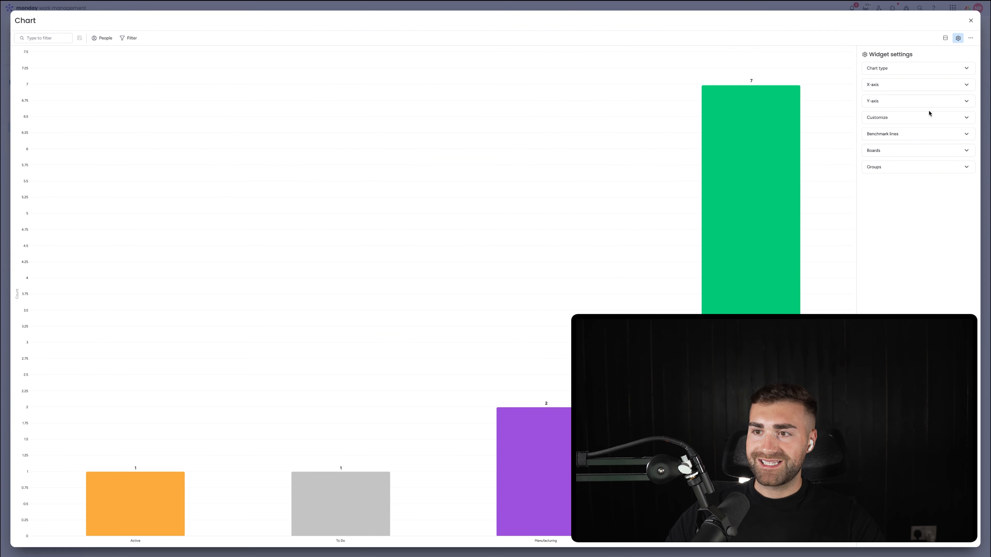
{"action": "left_click", "coordinate": [874, 150]}
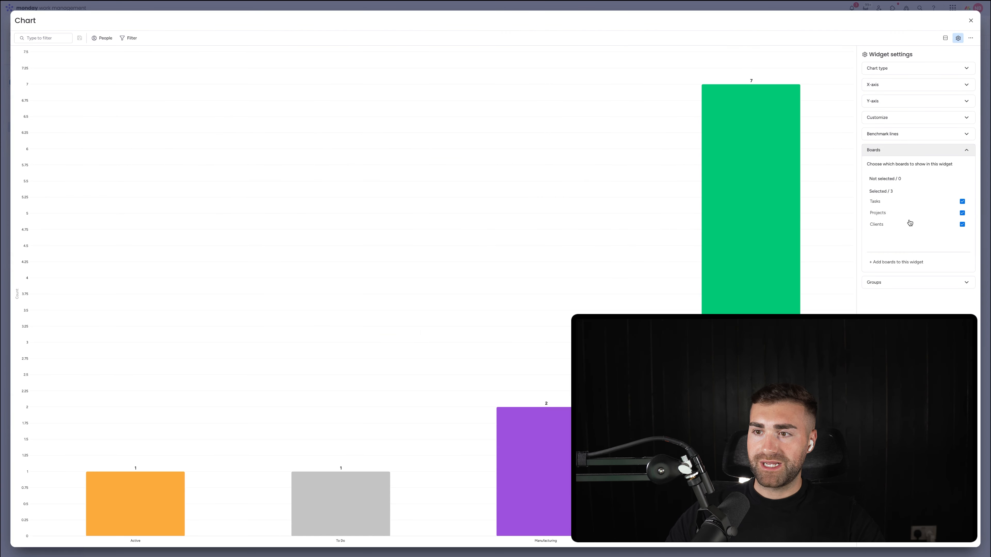
{"action": "left_click", "coordinate": [910, 223]}
{"action": "left_click", "coordinate": [879, 211]}
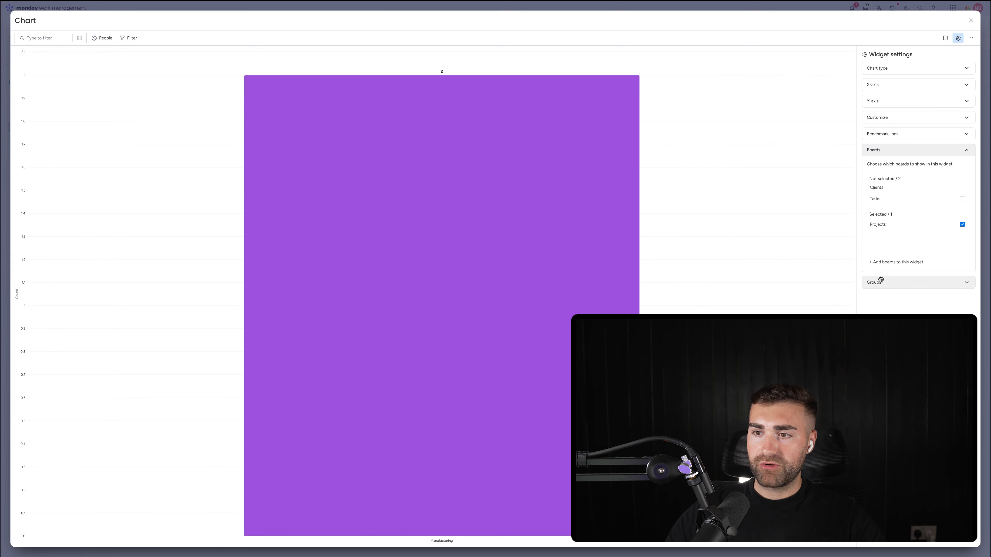
{"action": "left_click", "coordinate": [880, 279]}
{"action": "left_click", "coordinate": [876, 168]}
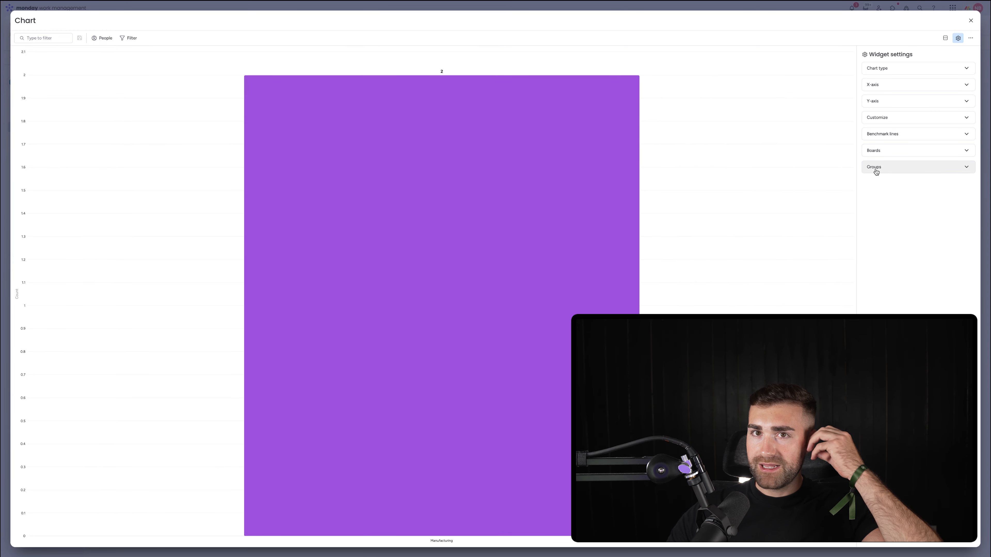
Step: Keep the Bar chart type, set the X-axis to the Projects board's Client column, and open the Y-axis settings
{"action": "left_click", "coordinate": [876, 68]}
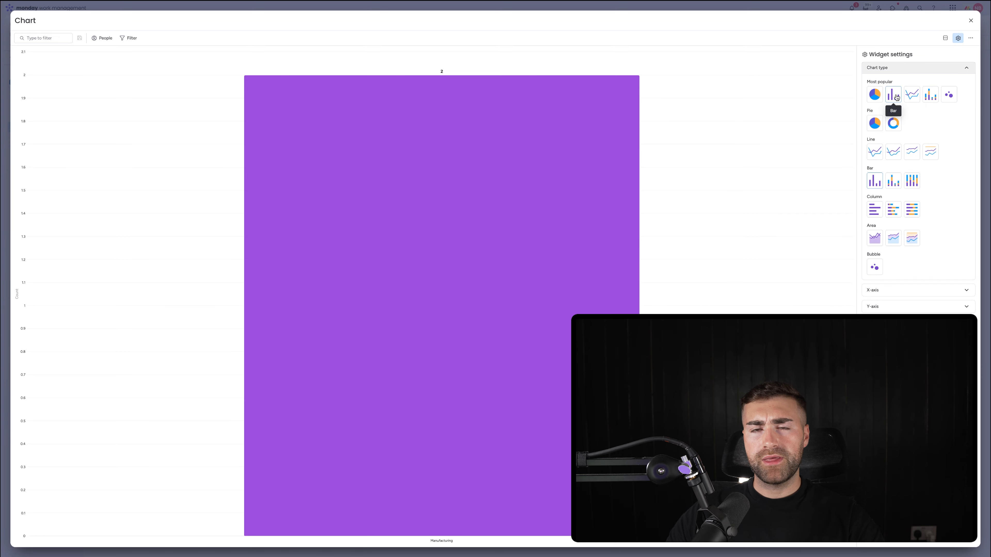
{"action": "left_click", "coordinate": [891, 69]}
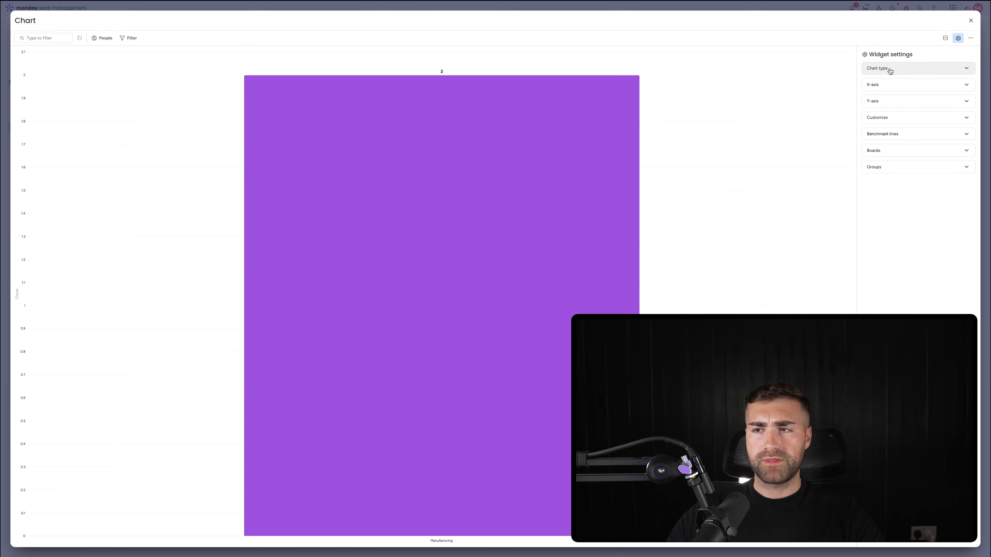
{"action": "left_click", "coordinate": [889, 90]}
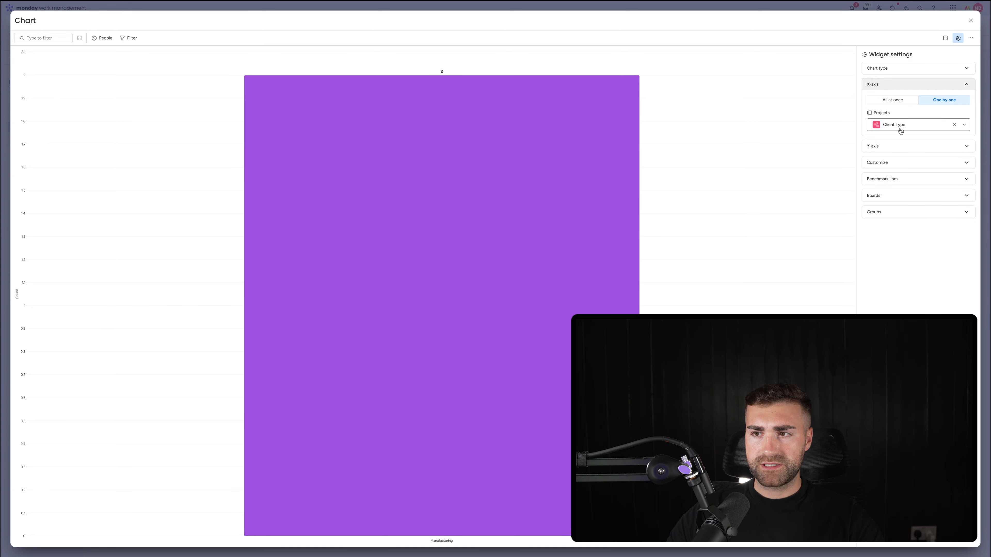
{"action": "left_click", "coordinate": [900, 130]}
{"action": "scroll", "coordinate": [897, 172], "scroll_direction": "down", "scroll_amount": 3}
{"action": "left_click", "coordinate": [891, 202]}
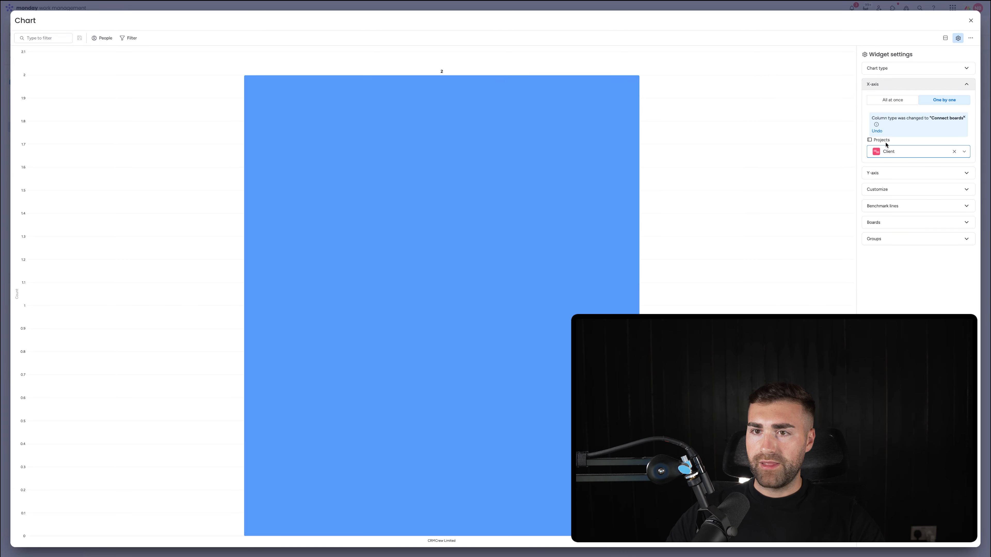
{"action": "left_click", "coordinate": [890, 173]}
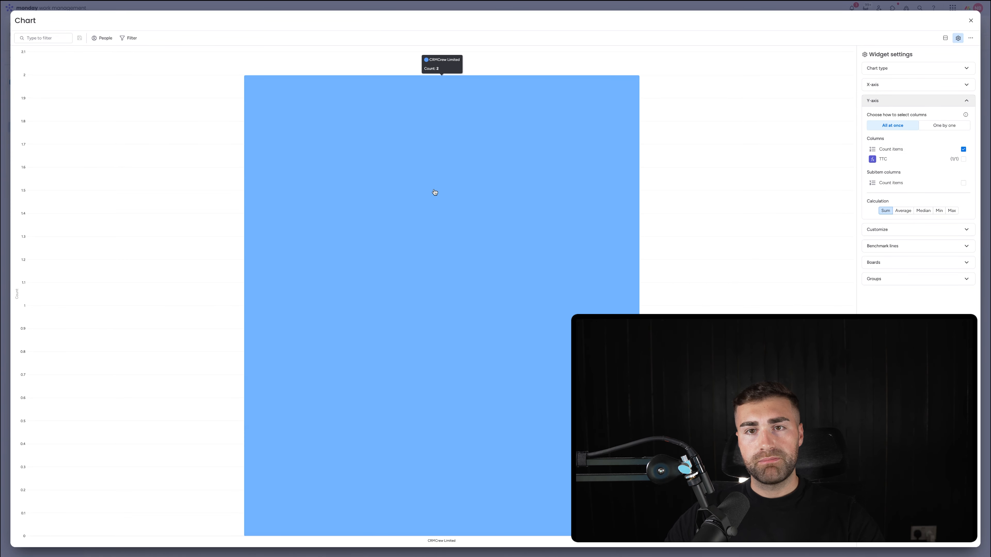
Step: Close the chart's settings and rename the widget "No. Projects By Client"
{"action": "left_click", "coordinate": [971, 21]}
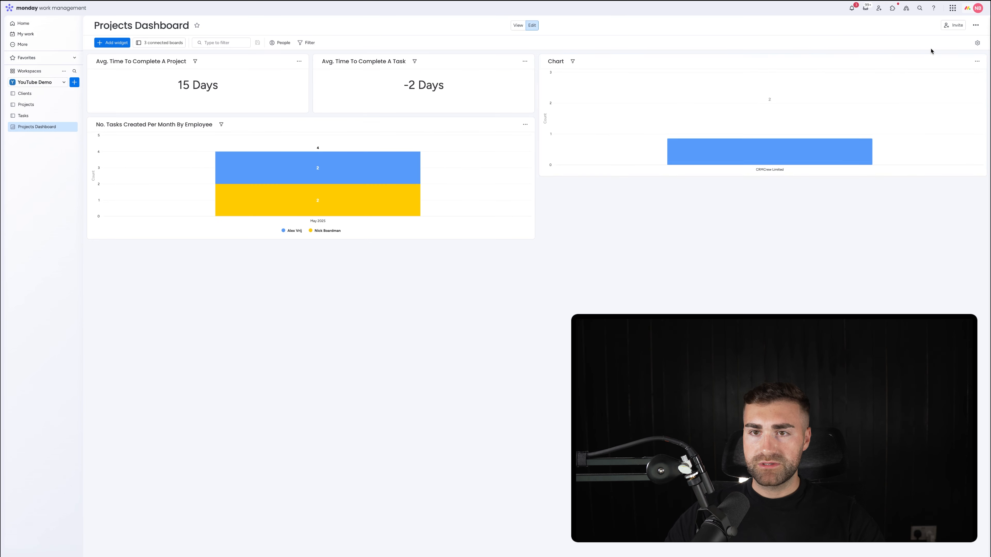
{"action": "left_click", "coordinate": [554, 61]}
{"action": "type", "text": "No. Projects By Client"}
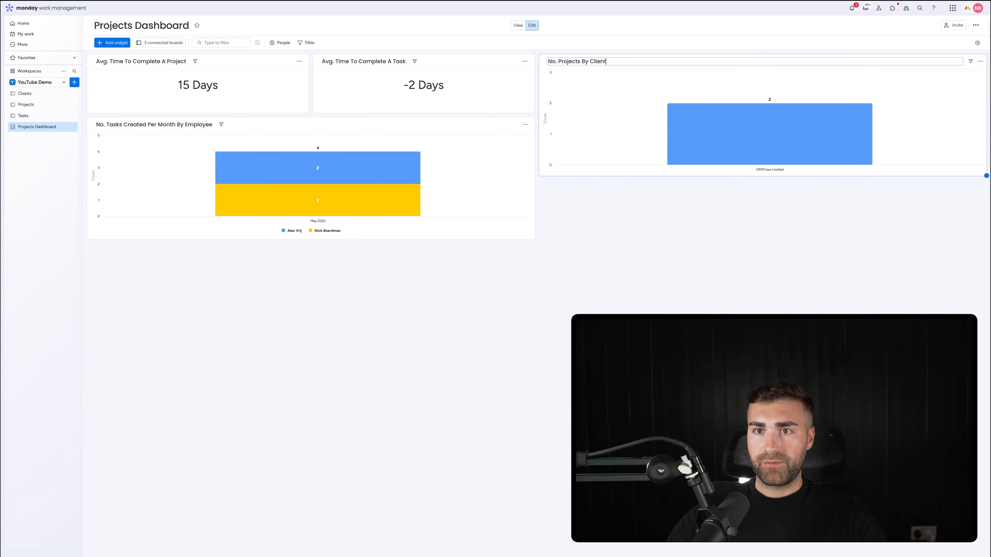
{"action": "key", "text": "Return"}
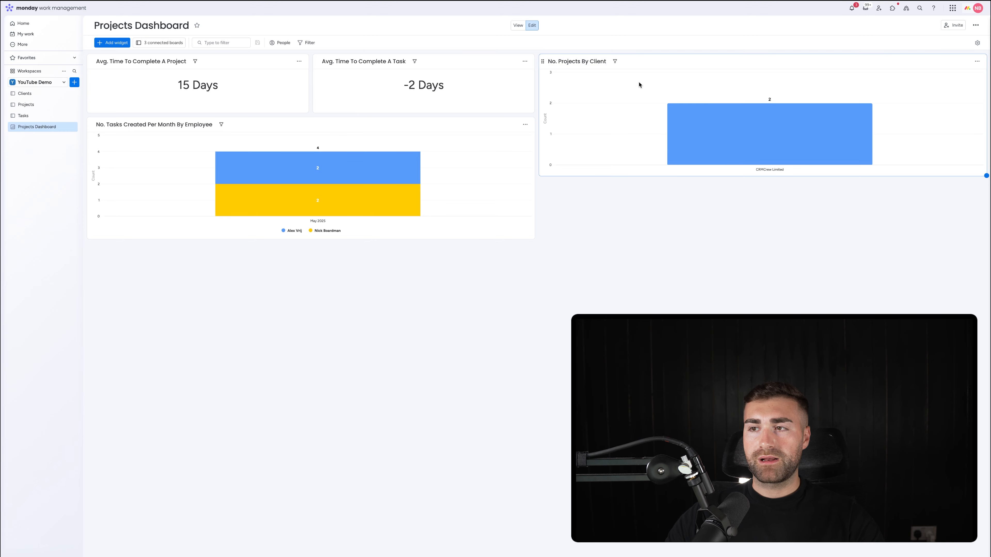
Step: Duplicate the "No. Projects By Client" widget and rename the copy "No. Projects By Client Per Month"
{"action": "left_click", "coordinate": [976, 61]}
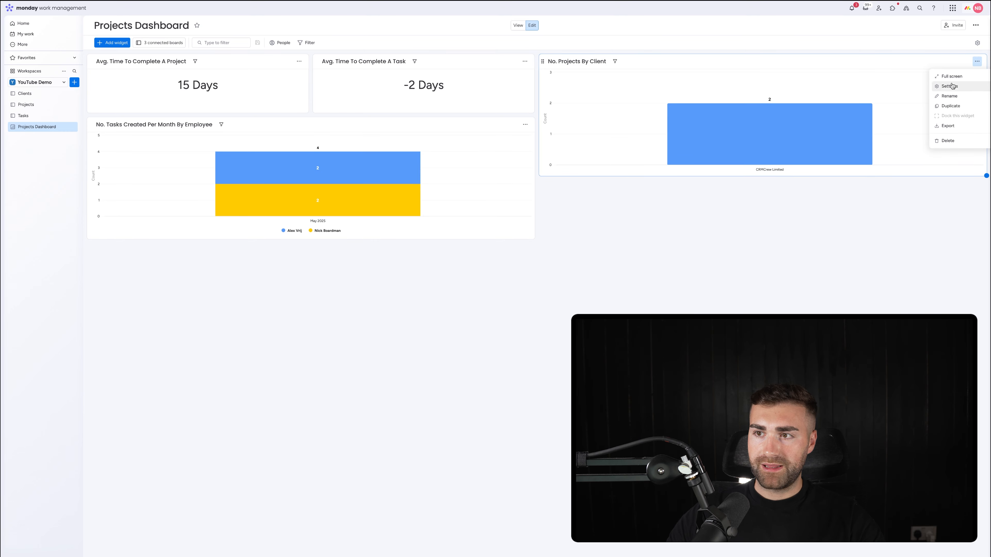
{"action": "left_click", "coordinate": [950, 106]}
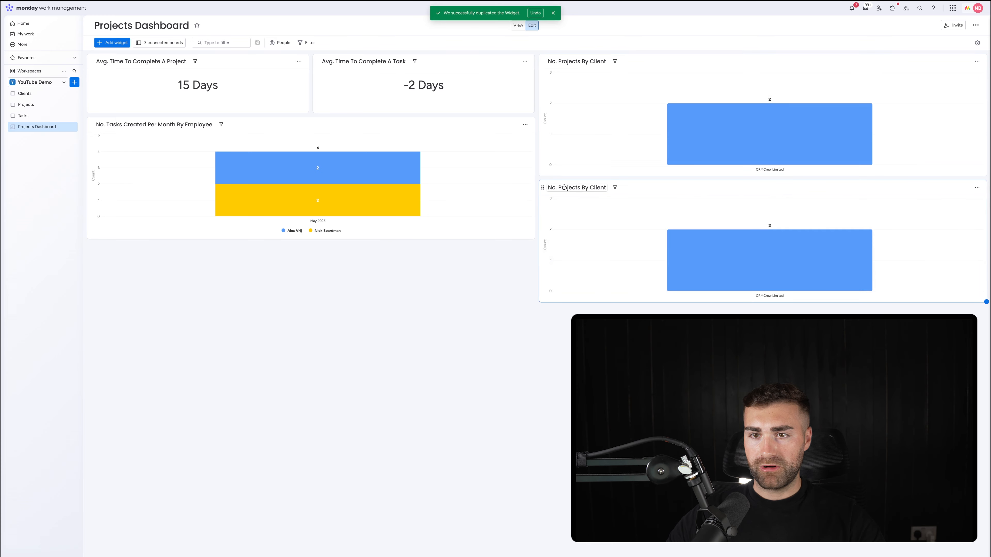
{"action": "left_click", "coordinate": [602, 187]}
{"action": "type", "text": "Per Month"}
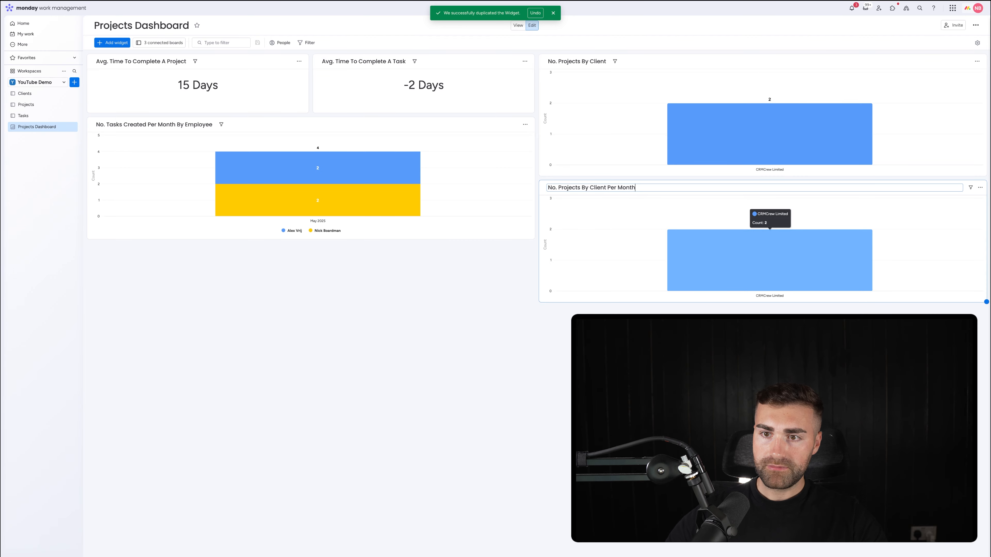
{"action": "key", "text": "Return"}
Step: Change the "No. Projects By Client Per Month" chart to a stacked bar and set its X-axis to the Projects board's Date Created column
{"action": "left_click", "coordinate": [977, 188]}
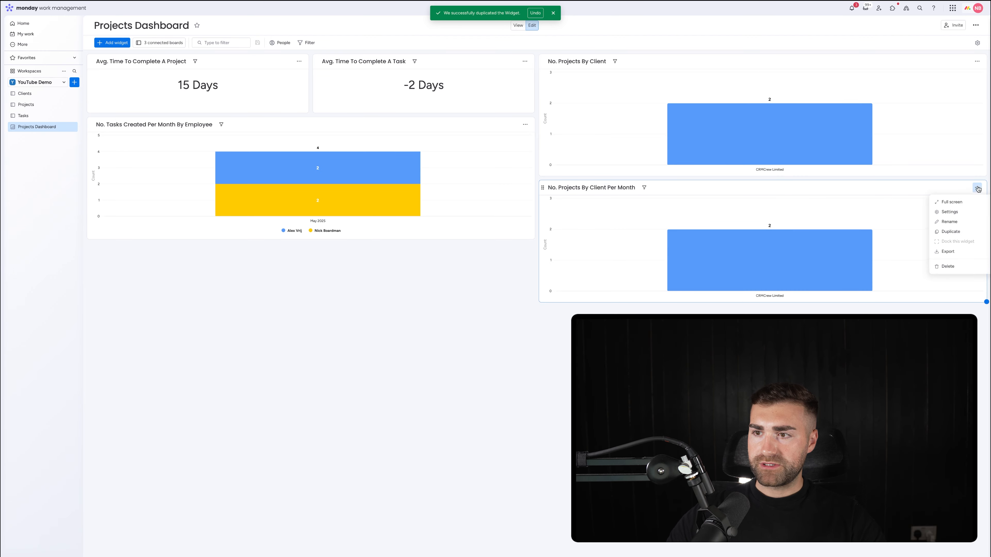
{"action": "left_click", "coordinate": [952, 214]}
{"action": "left_click", "coordinate": [896, 70]}
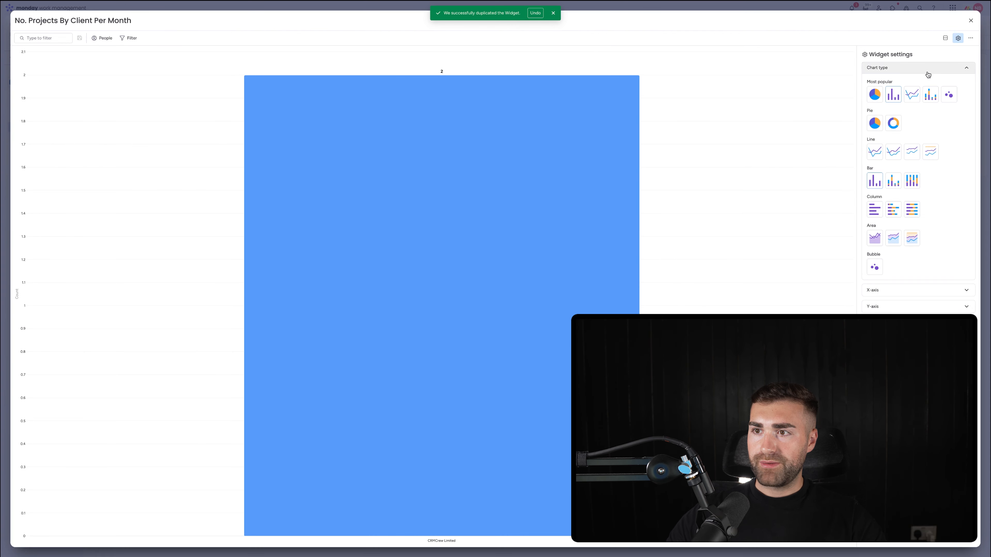
{"action": "left_click", "coordinate": [929, 94]}
{"action": "left_click", "coordinate": [919, 70]}
{"action": "left_click", "coordinate": [890, 85]}
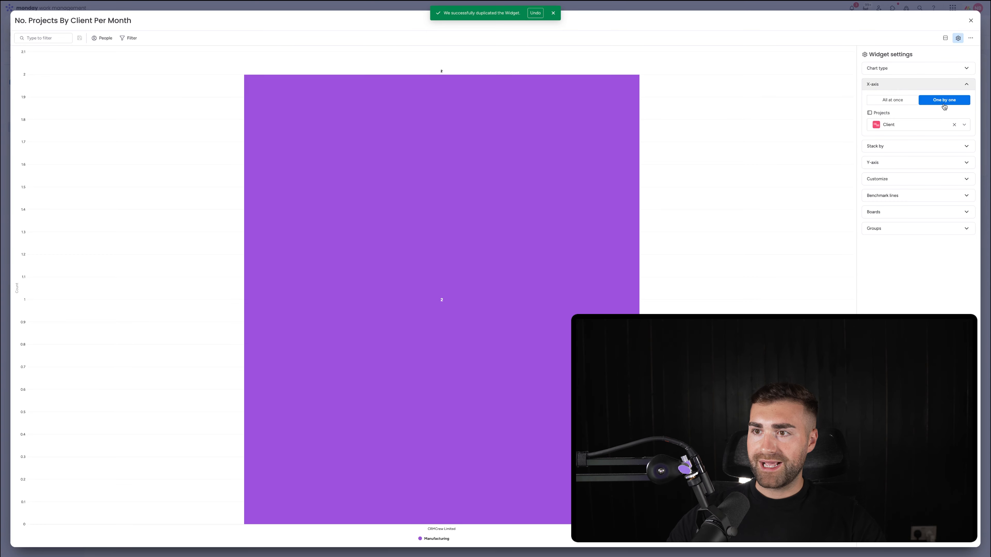
{"action": "left_click", "coordinate": [912, 125]}
{"action": "type", "text": "date"}
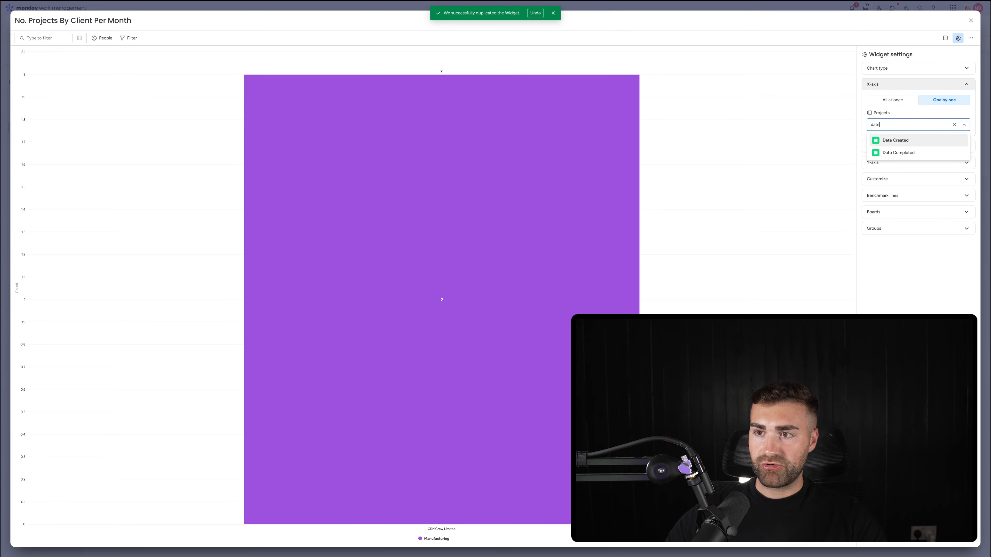
{"action": "left_click", "coordinate": [905, 140]}
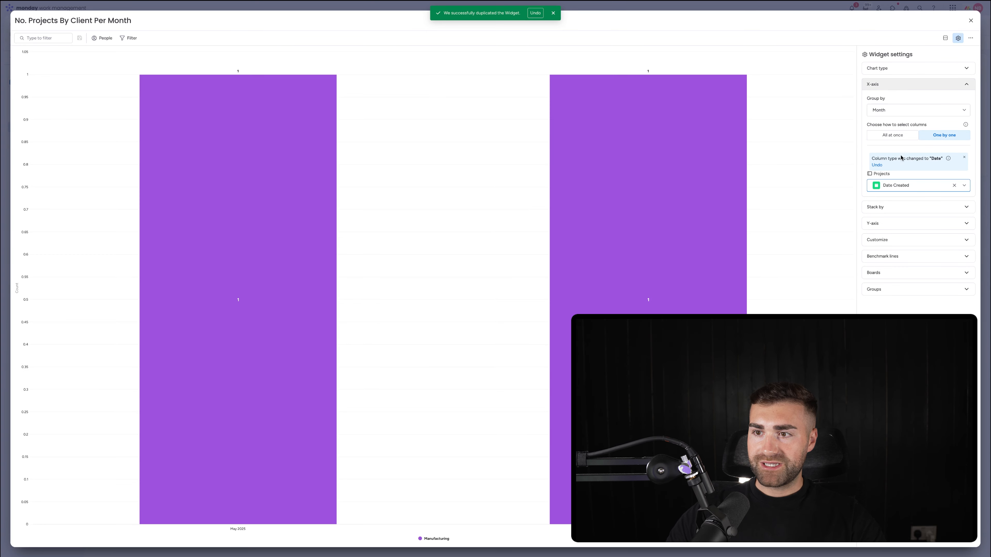
Step: Stack the monthly chart by the Projects board's Client column and review its remaining widget settings
{"action": "left_click", "coordinate": [901, 205]}
{"action": "left_click", "coordinate": [943, 126]}
{"action": "left_click", "coordinate": [906, 156]}
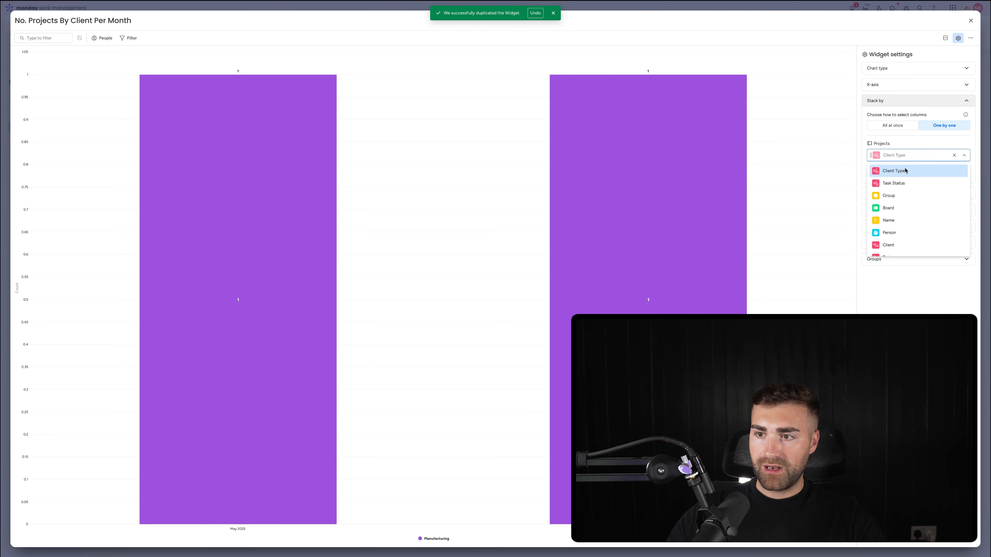
{"action": "scroll", "coordinate": [898, 219], "scroll_direction": "down", "scroll_amount": 1}
{"action": "left_click", "coordinate": [900, 232]}
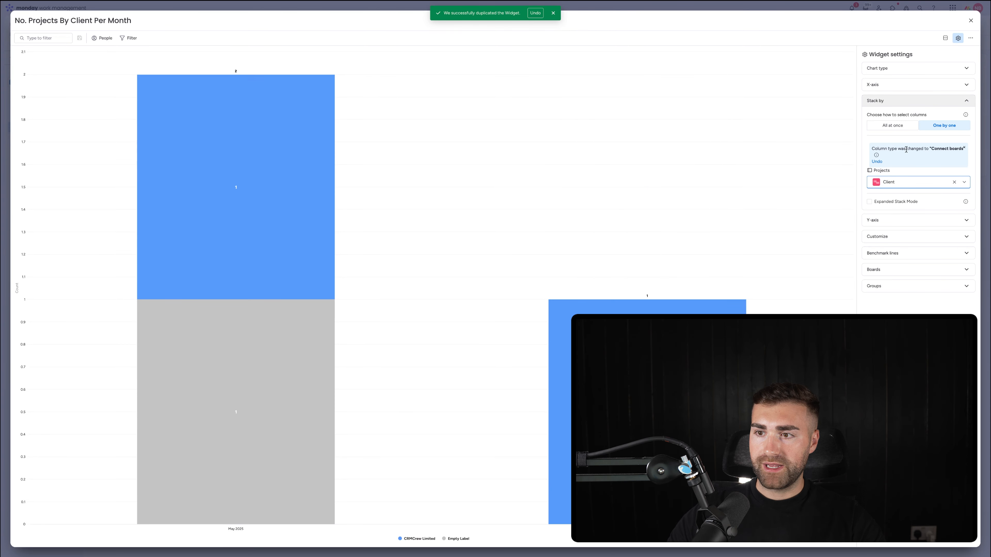
{"action": "left_click", "coordinate": [901, 221]}
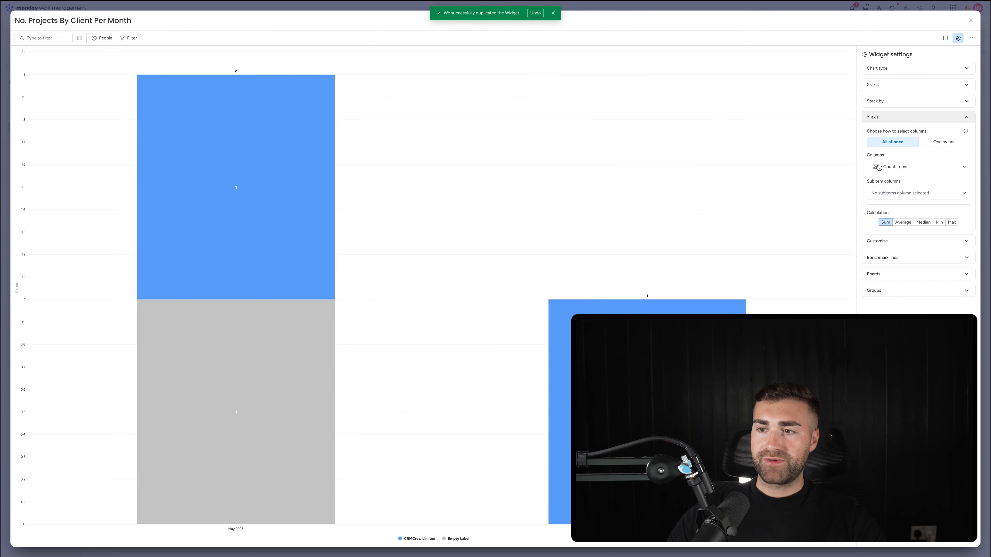
{"action": "left_click", "coordinate": [891, 242]}
{"action": "left_click", "coordinate": [887, 266]}
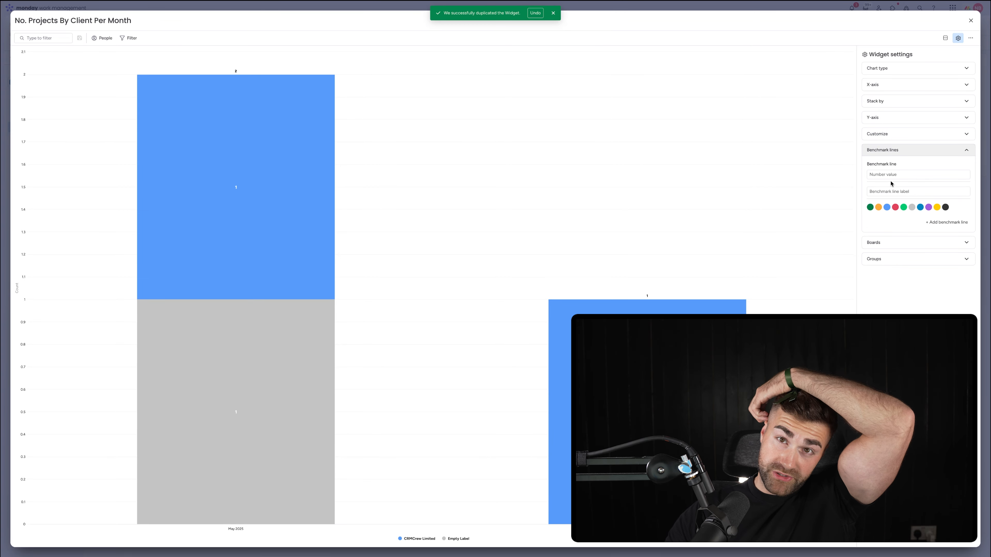
{"action": "left_click", "coordinate": [894, 243]}
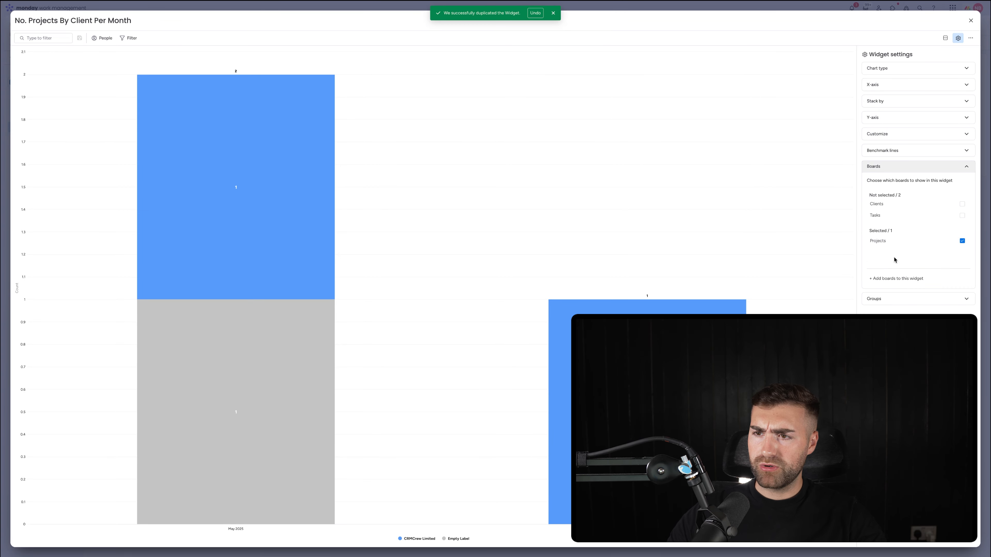
{"action": "left_click", "coordinate": [889, 298]}
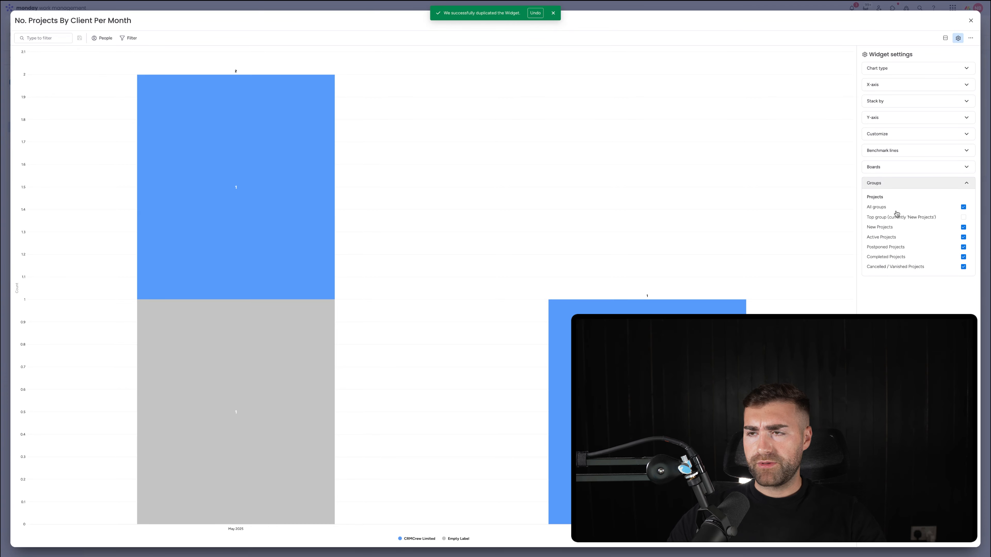
{"action": "left_click", "coordinate": [970, 21]}
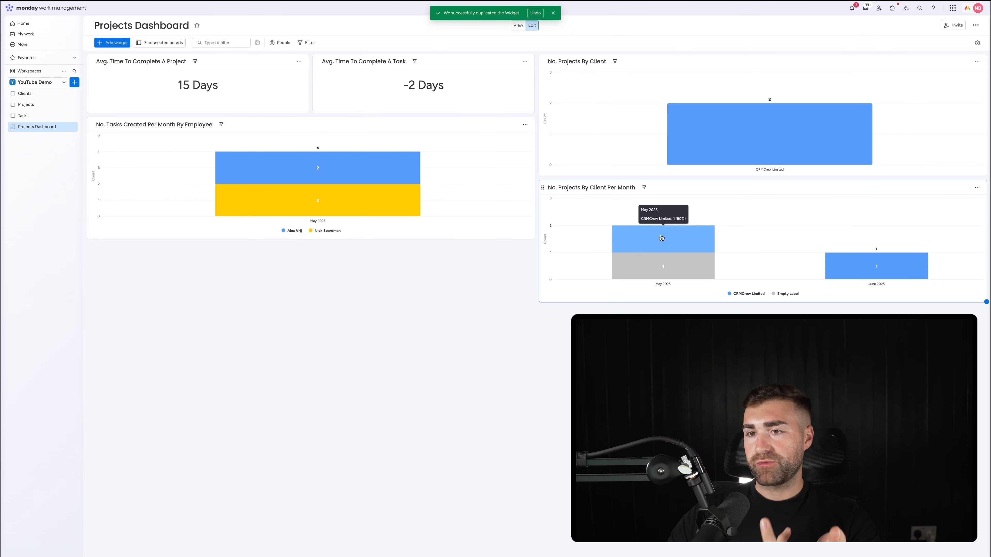
Step: Drill into the May 2025 Empty Label segment, connect NEW PROJECT to the client Example Company, and return to the dashboard
{"action": "left_click", "coordinate": [683, 269]}
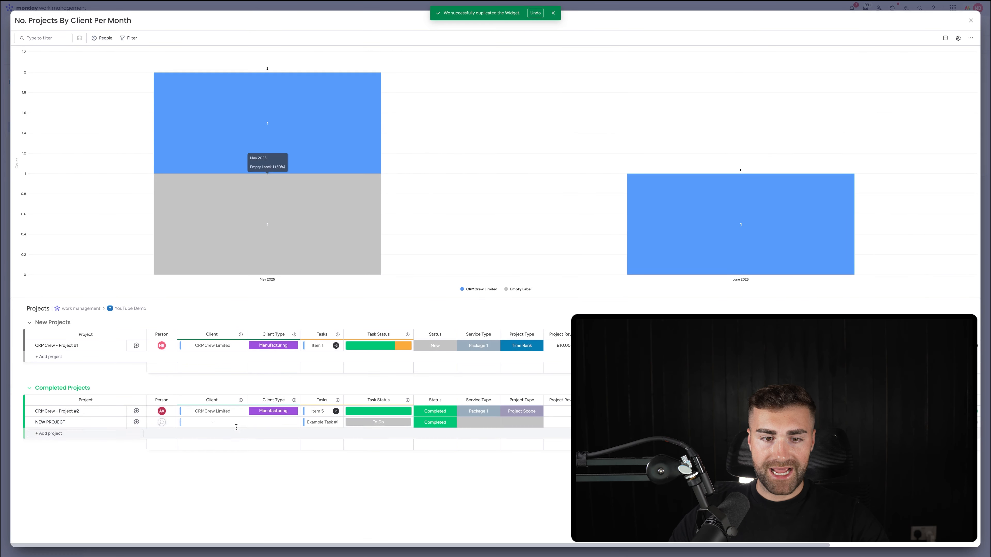
{"action": "left_click", "coordinate": [183, 424]}
{"action": "left_click", "coordinate": [169, 388]}
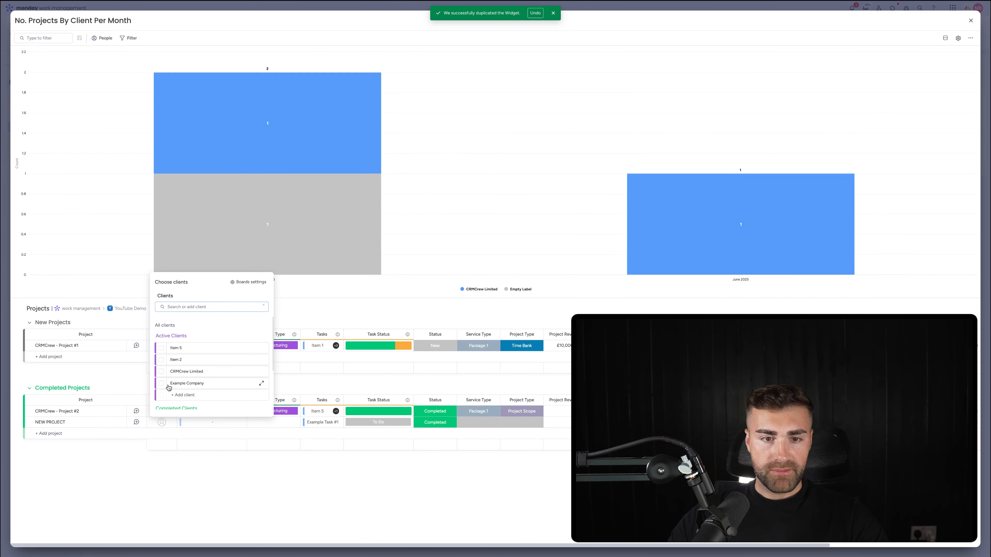
{"action": "left_click", "coordinate": [972, 21]}
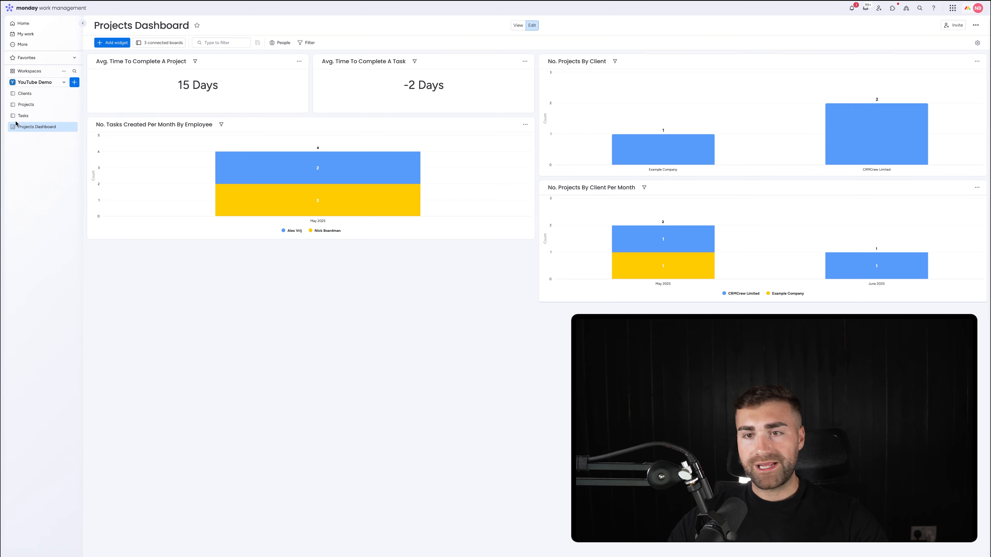
{"action": "mouse_move", "coordinate": [359, 194]}
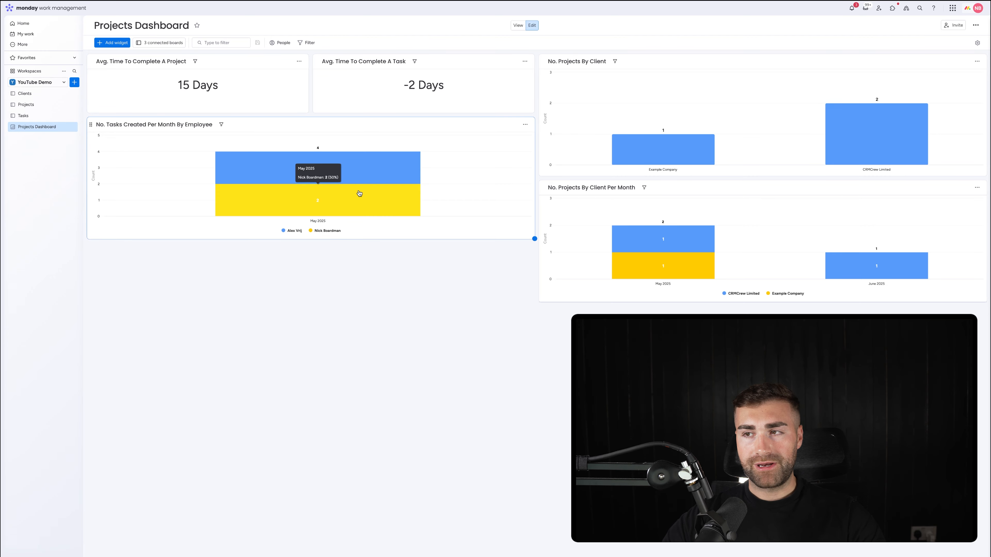